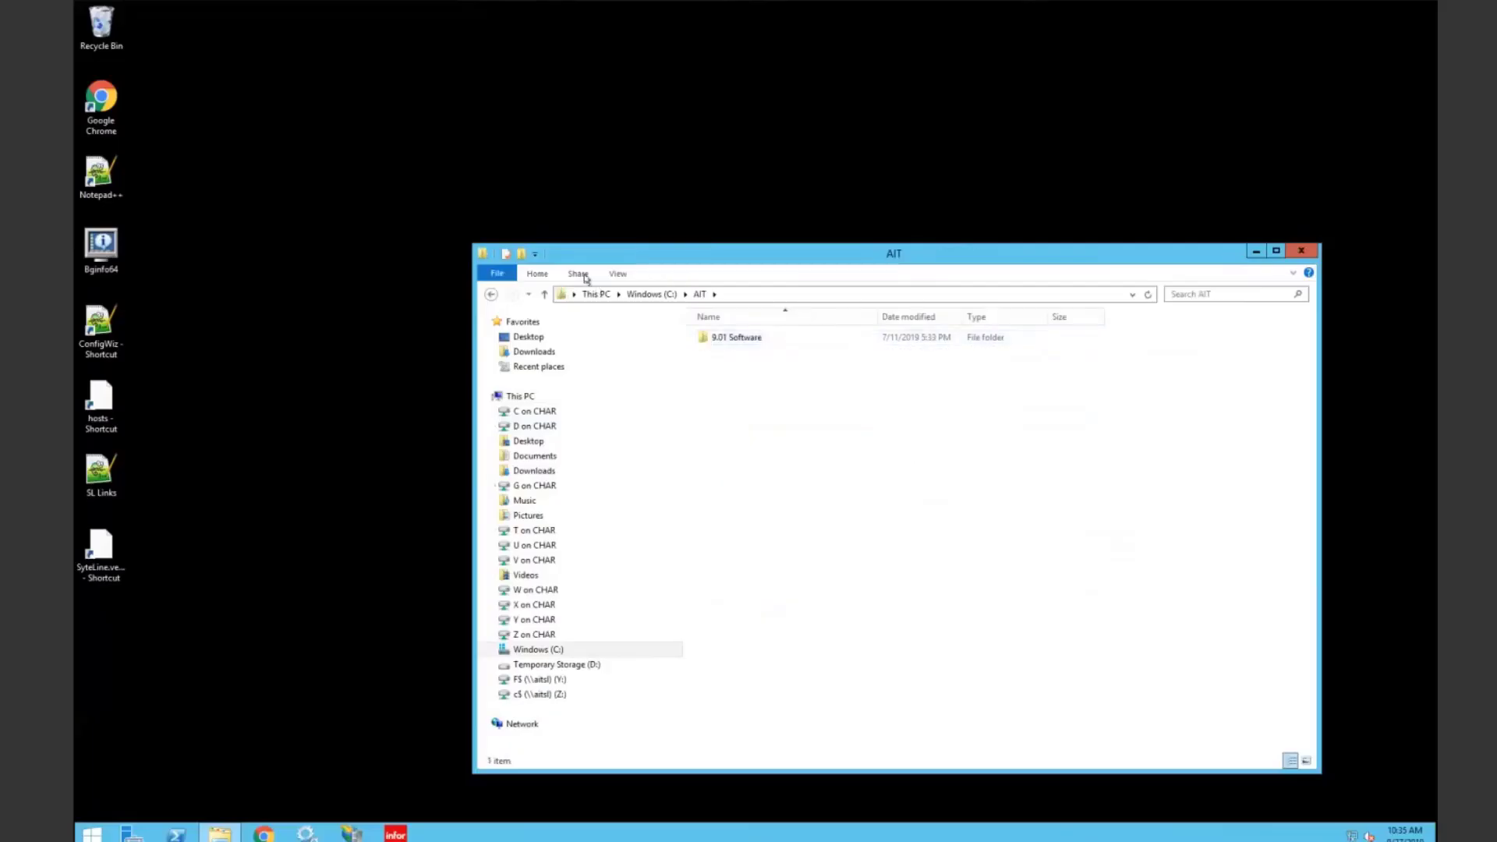
# Paste the MGFileTranferService folder into C:\inetpub\wwwroot
pyautogui.click(617, 275)
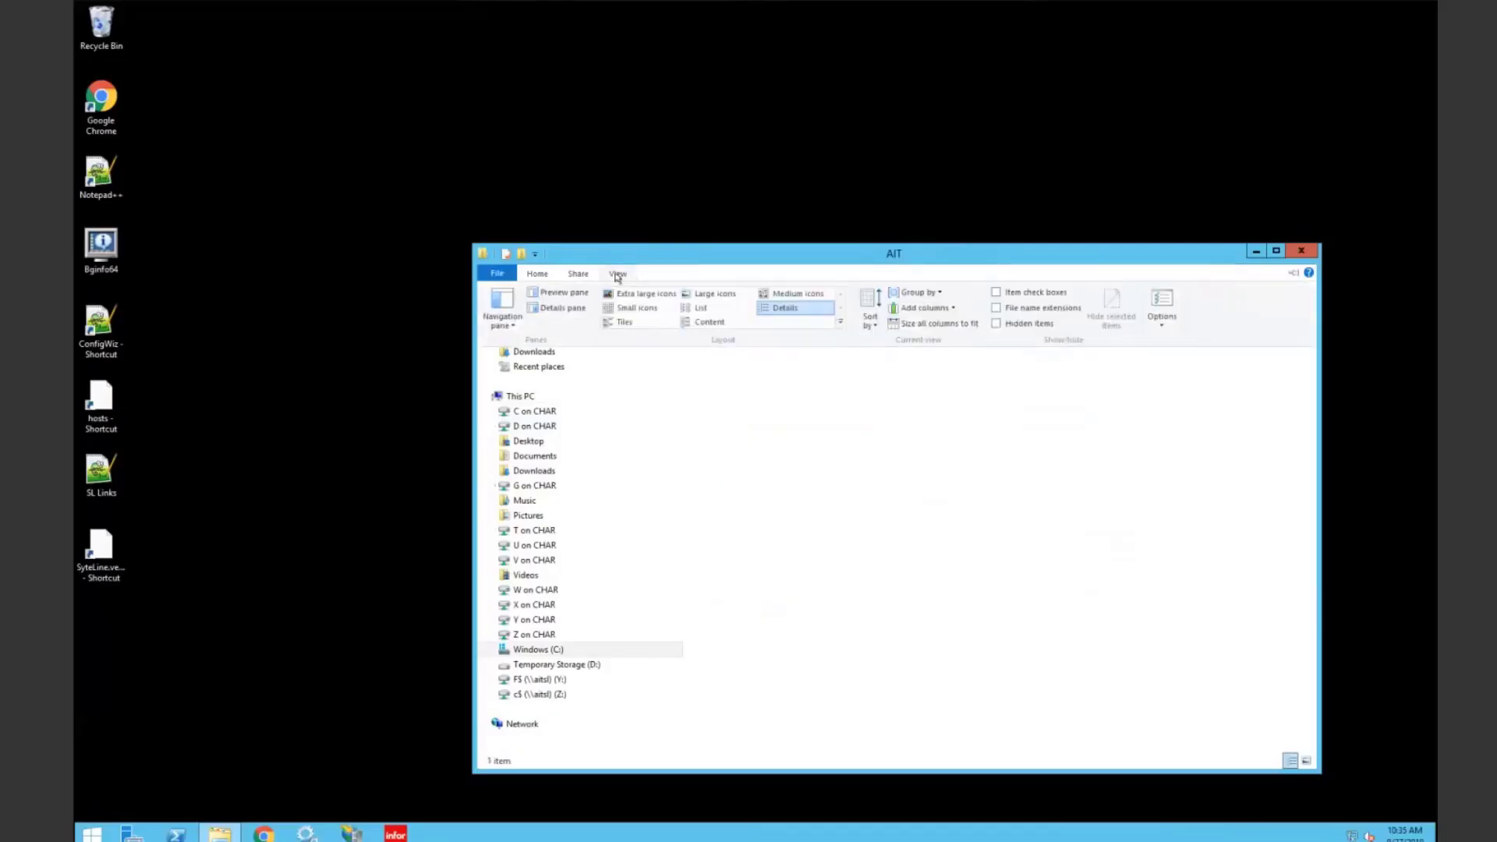
pyautogui.click(925, 503)
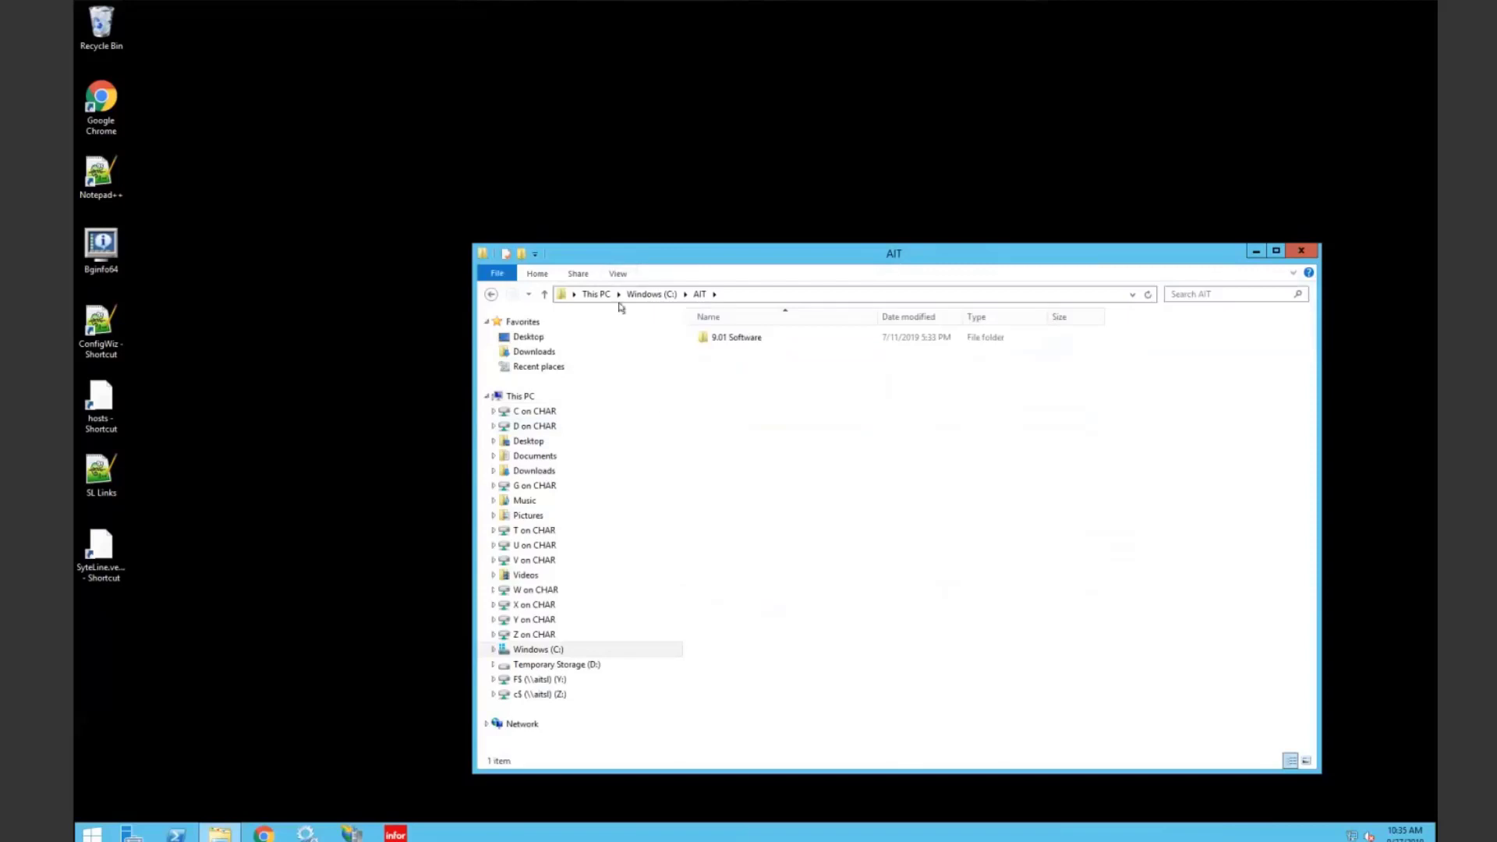
pyautogui.click(643, 295)
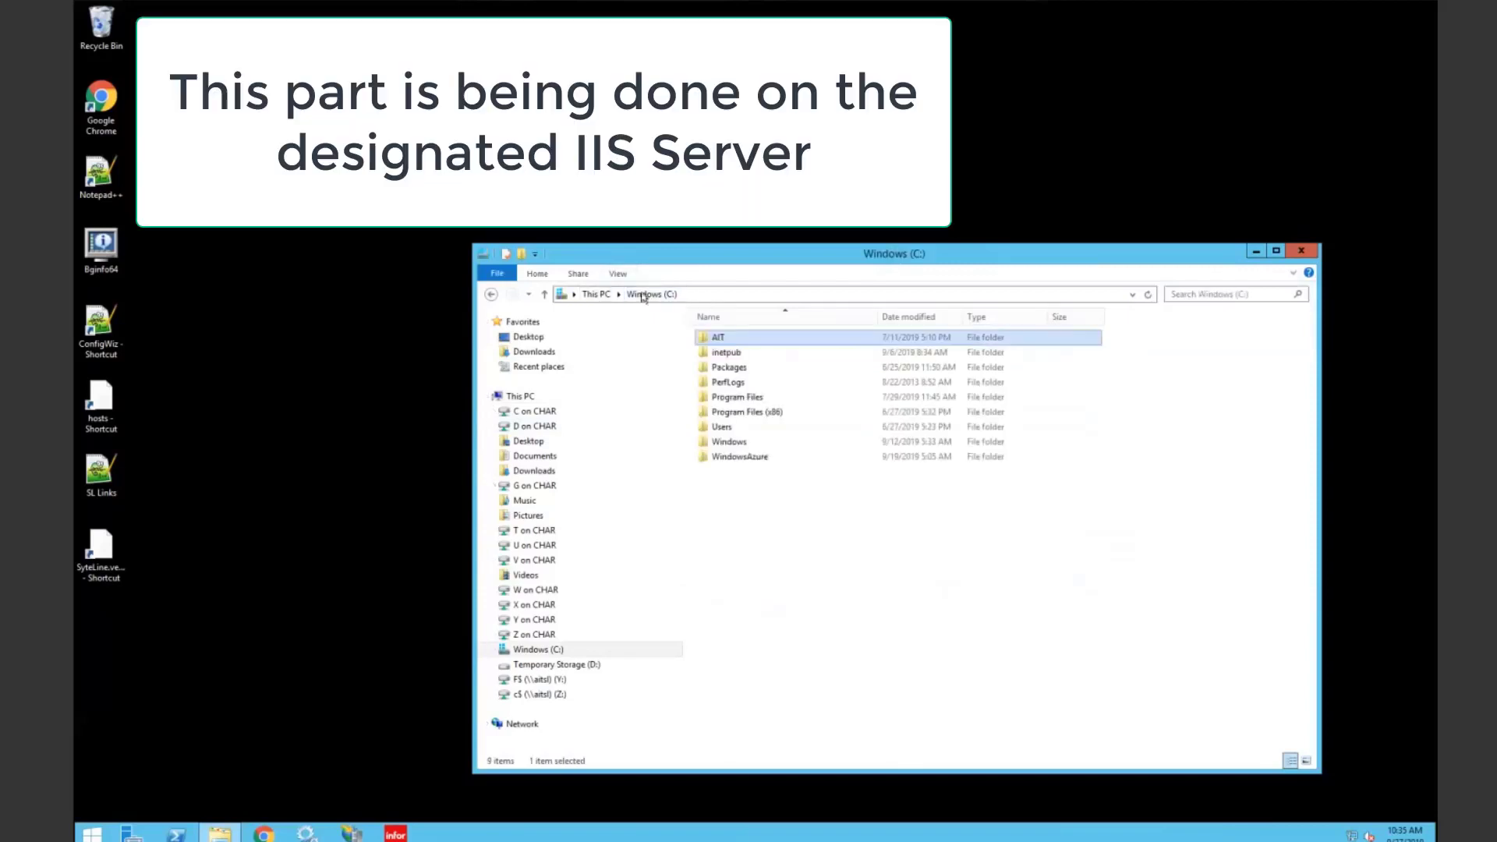
pyautogui.doubleClick(711, 353)
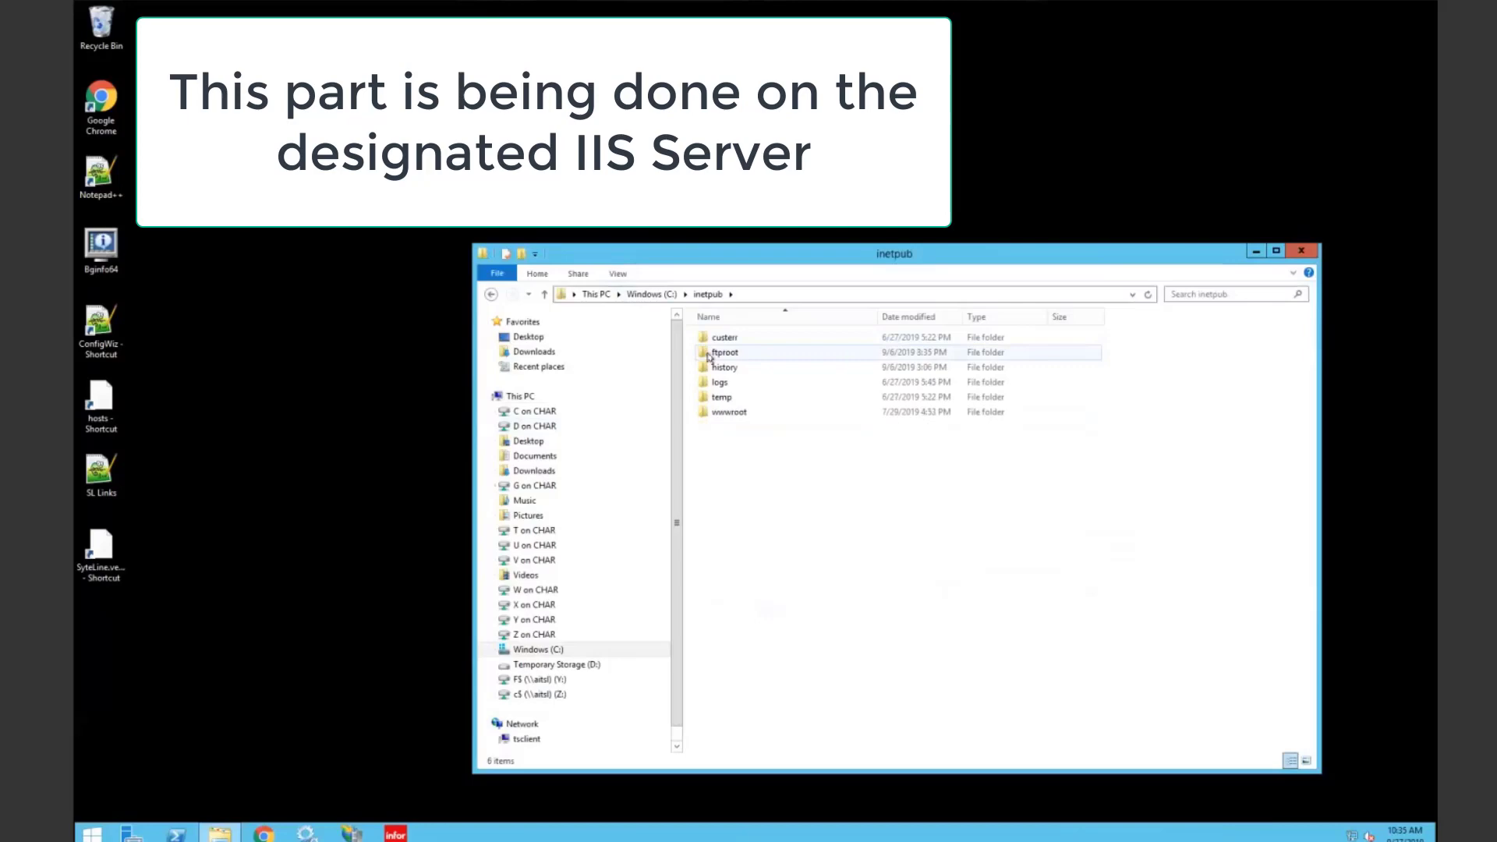
pyautogui.doubleClick(723, 413)
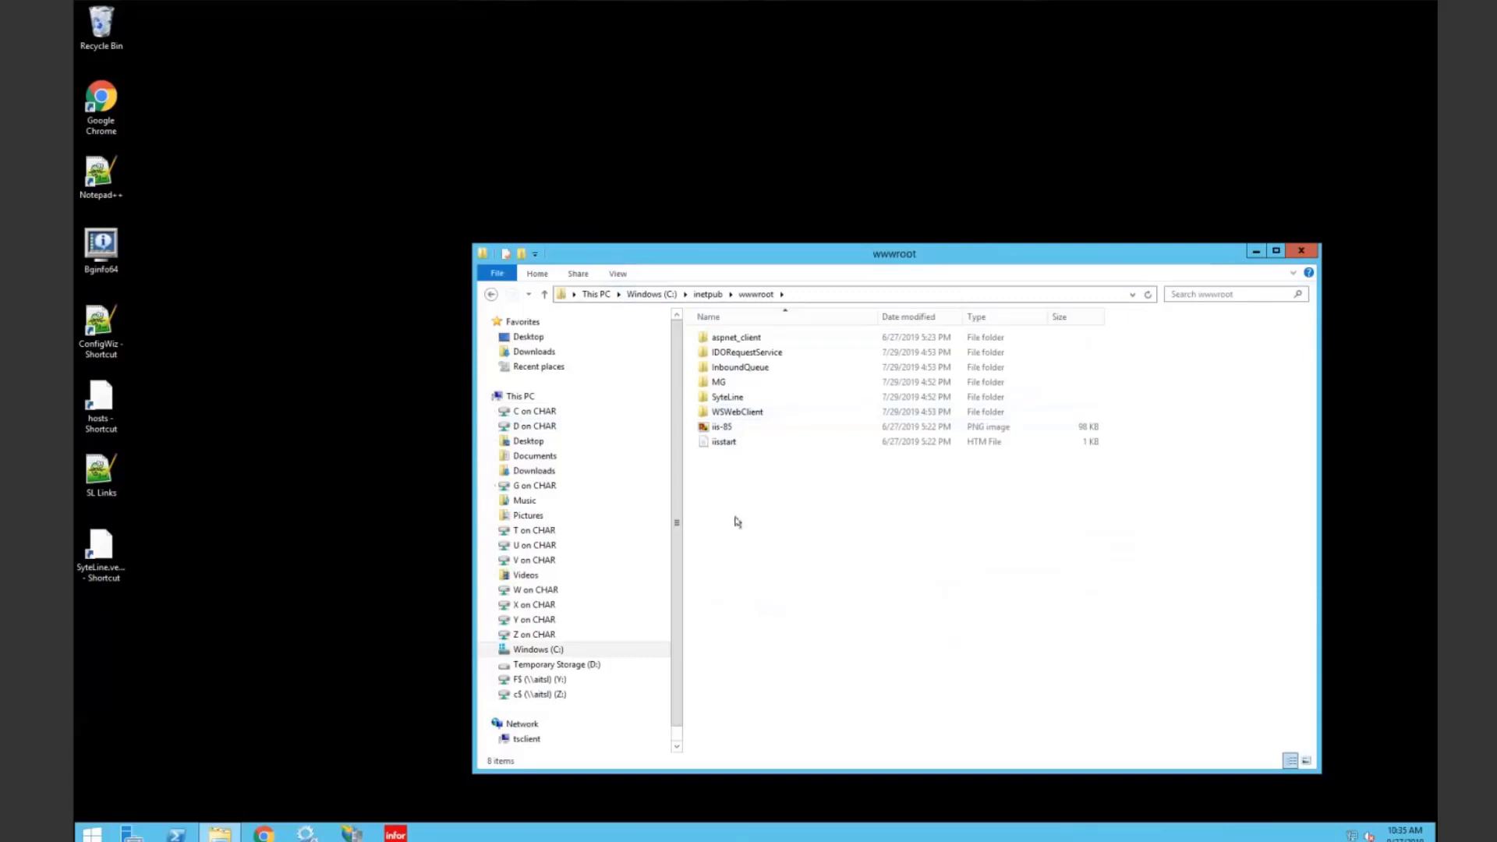
pyautogui.hotkey('ctrl', 'v')
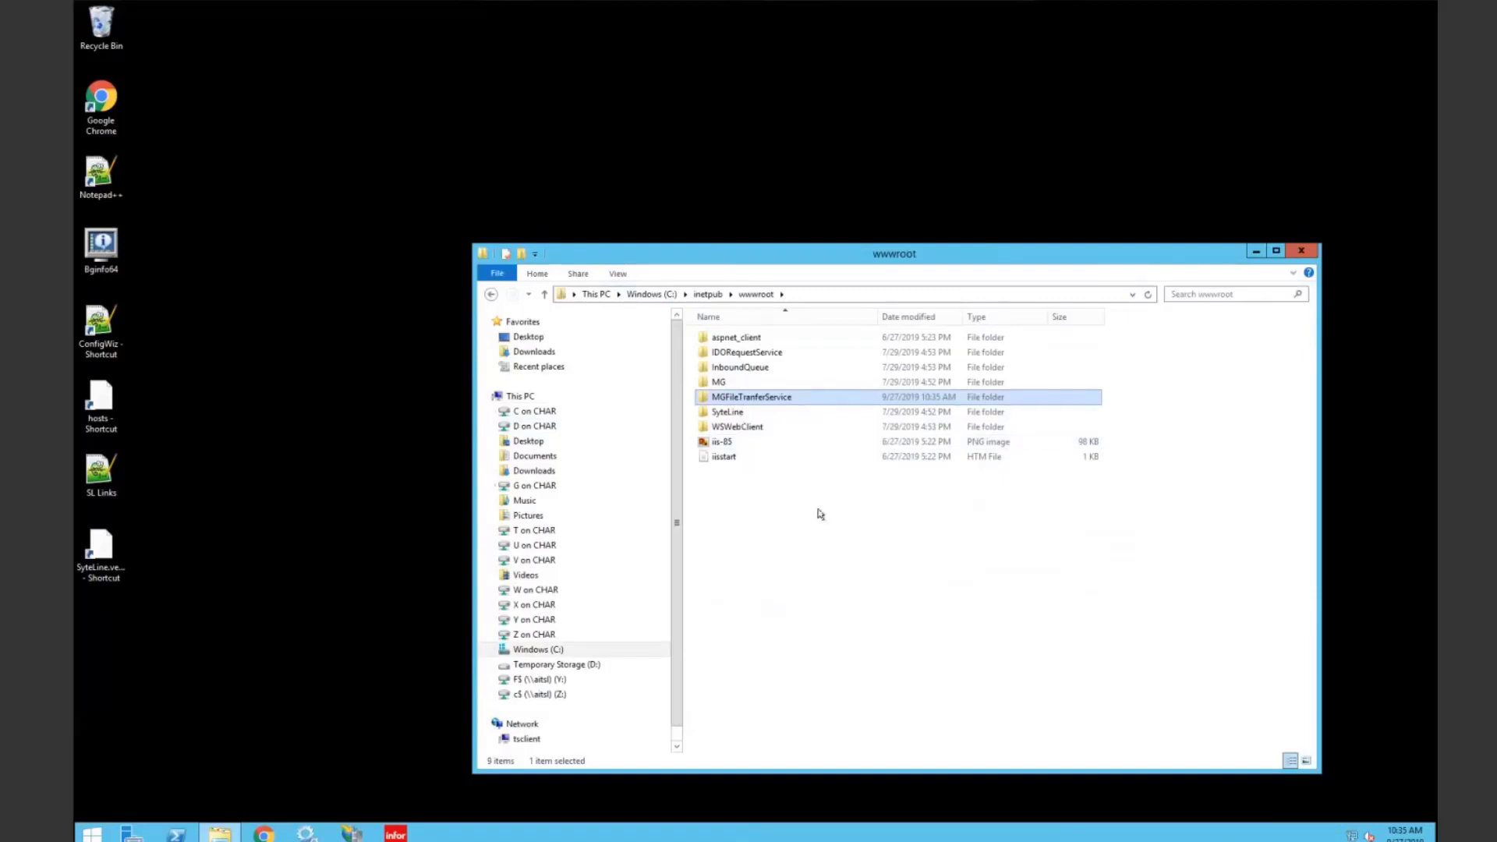
# Rename the folder to MGFileTransferService by adding the missing 's'
pyautogui.press('F2')
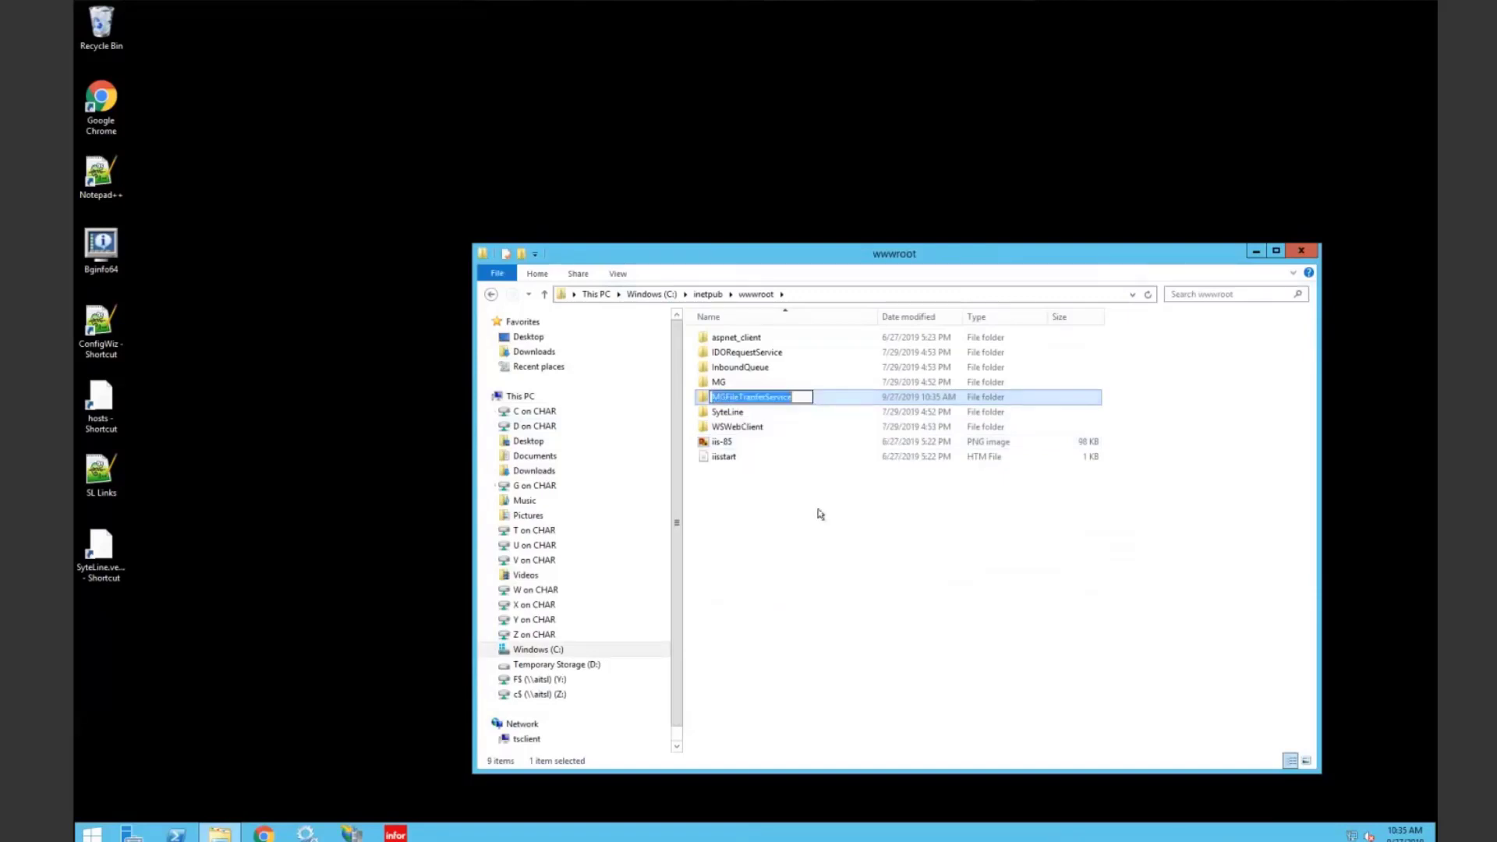
pyautogui.press('Left')
pyautogui.press('Left')
pyautogui.press('Left')
pyautogui.press('Left')
pyautogui.write('s')
pyautogui.press('Return')
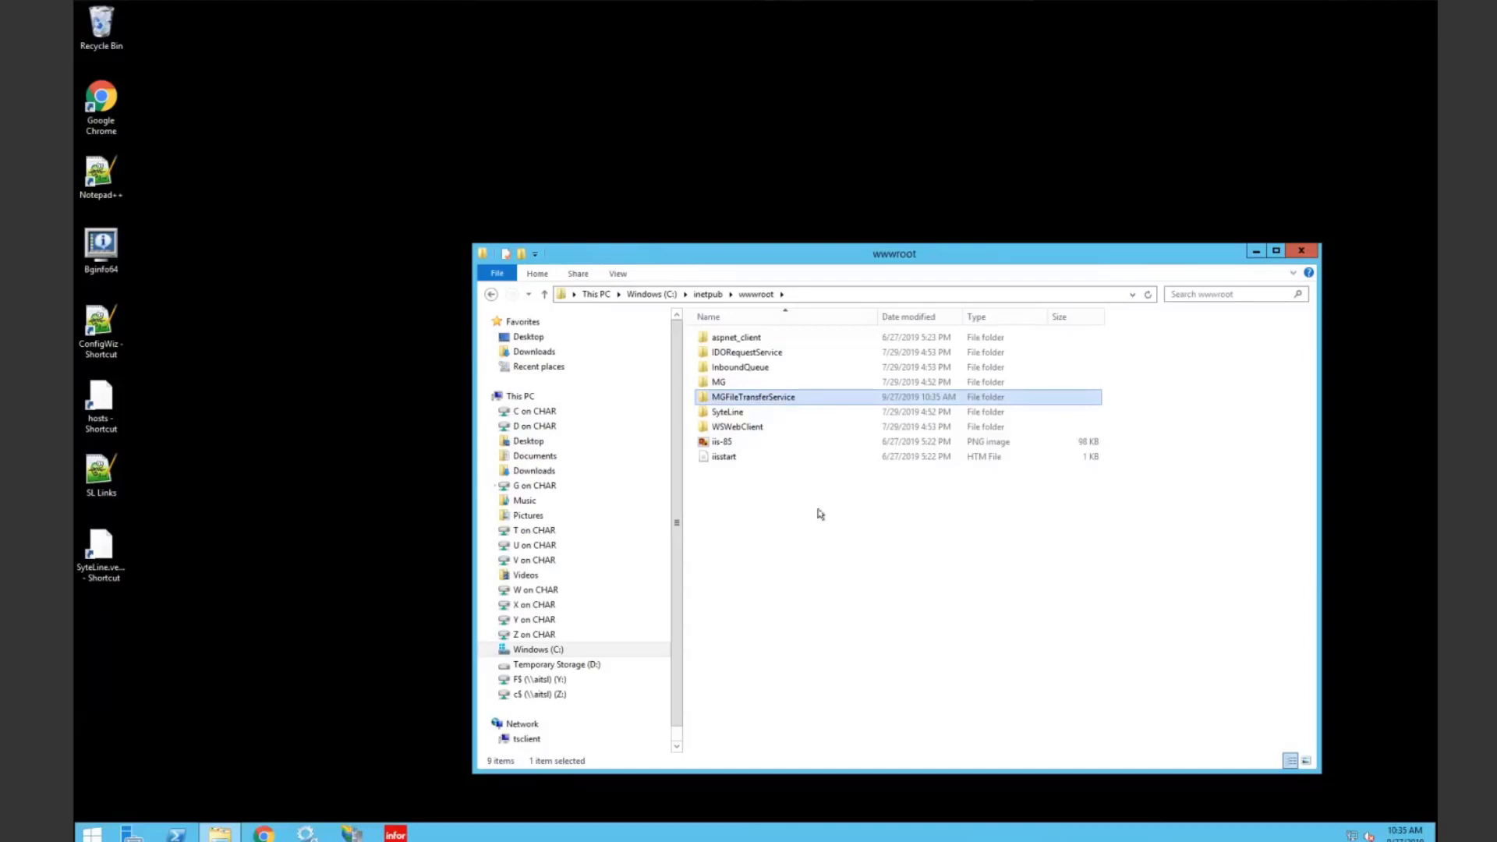
# Inside the folder, rename the misspelled service file to MGFileTransferService.svc
pyautogui.press('Return')
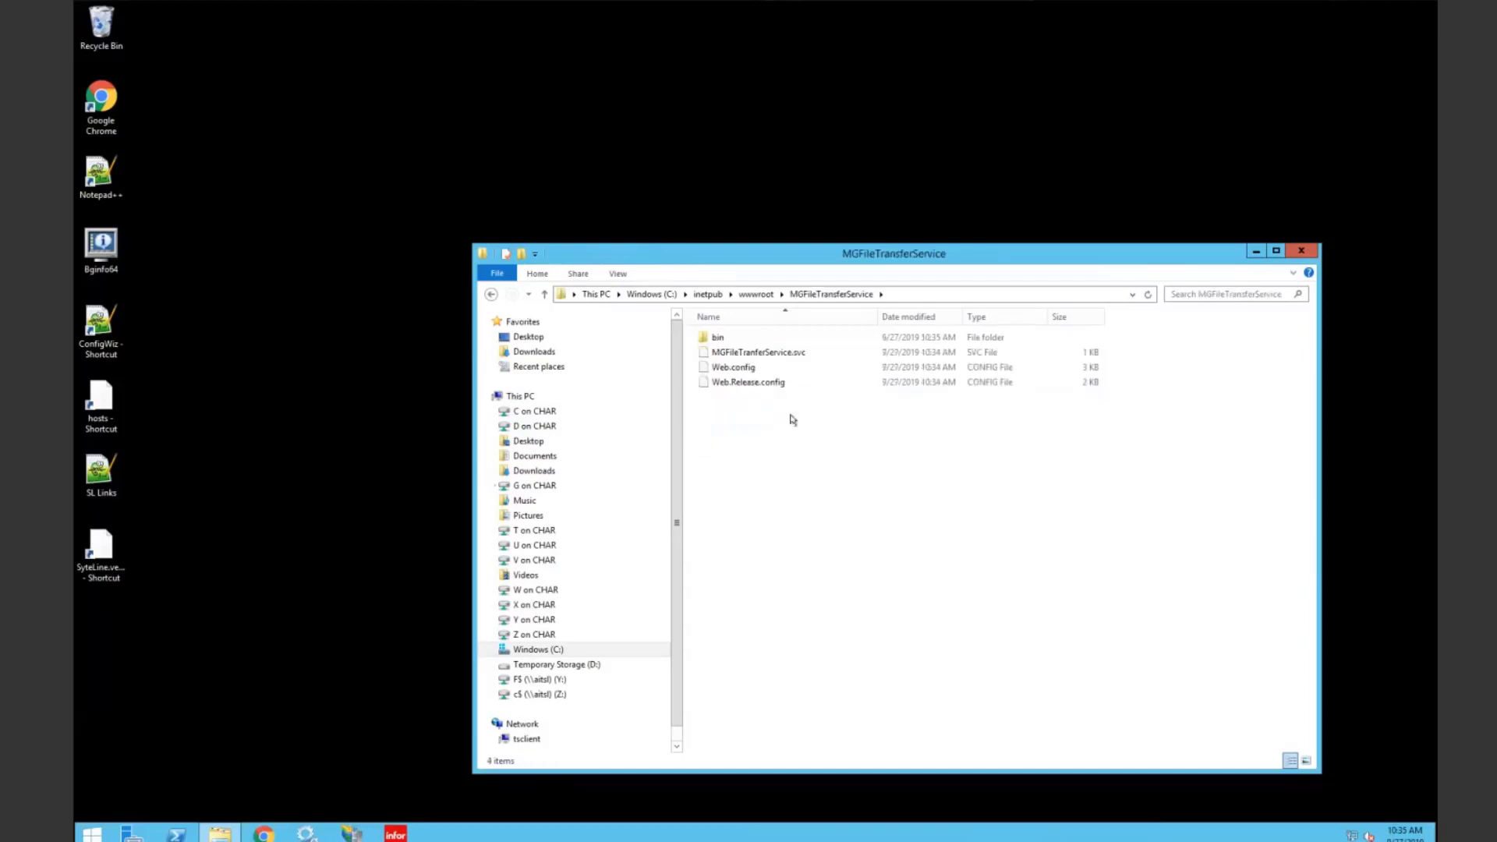
pyautogui.click(780, 351)
pyautogui.click(779, 352)
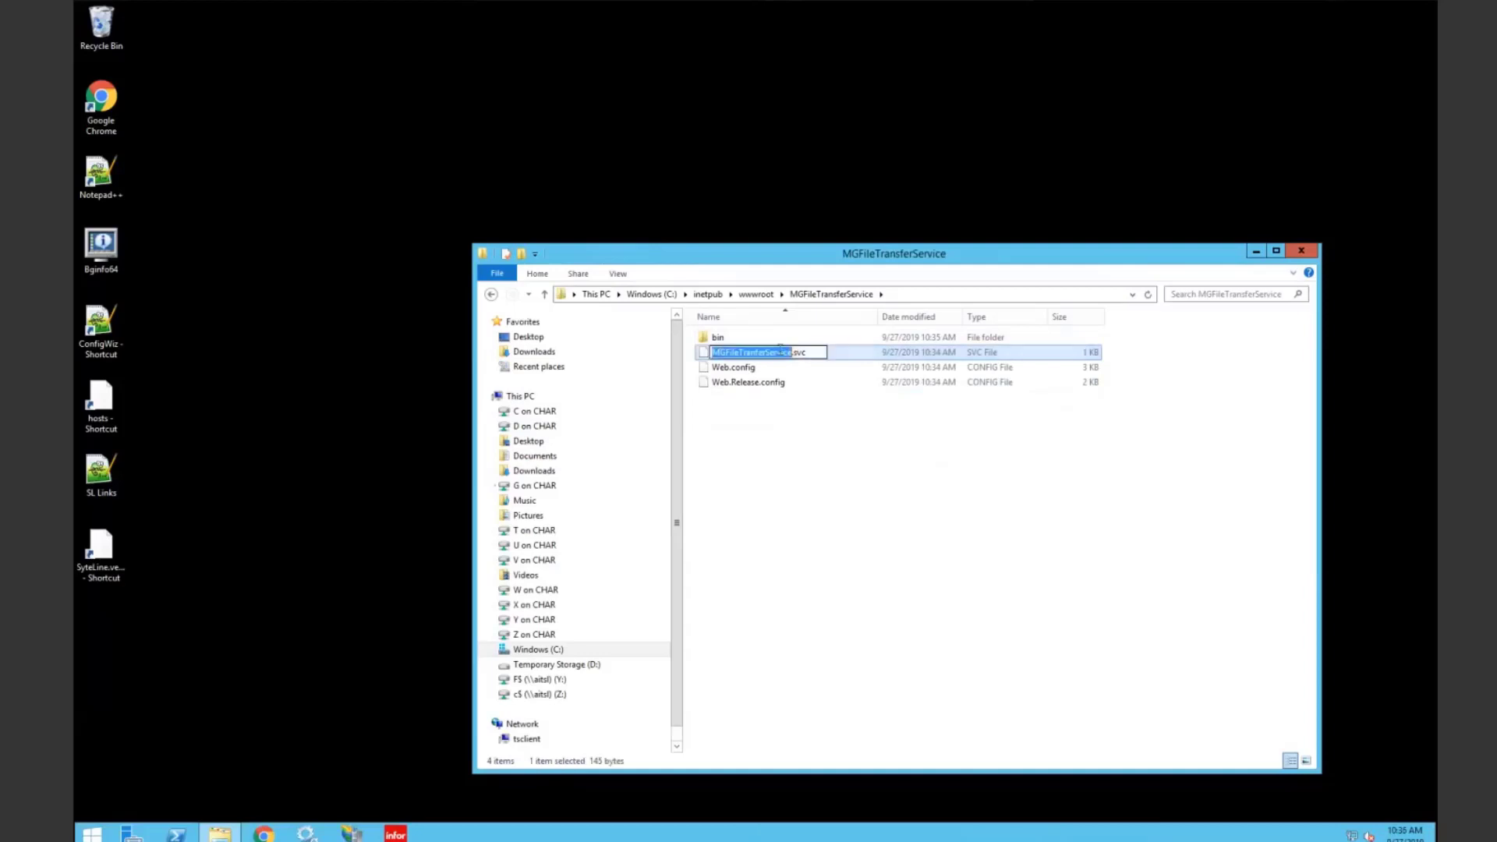
pyautogui.press('Home')
pyautogui.press('Right')
pyautogui.write('s')
pyautogui.press('Return')
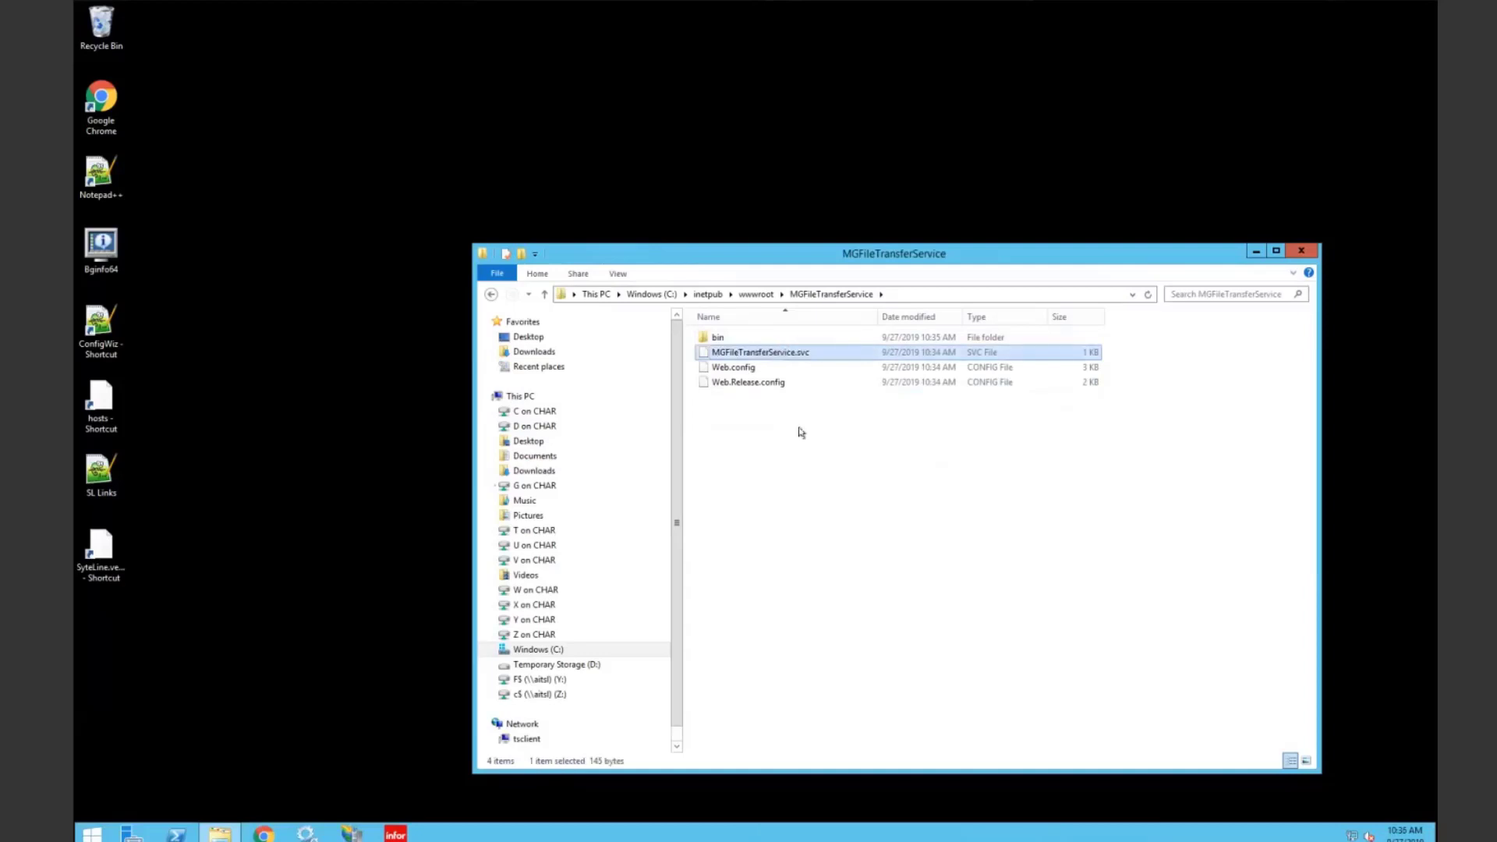
pyautogui.click(800, 430)
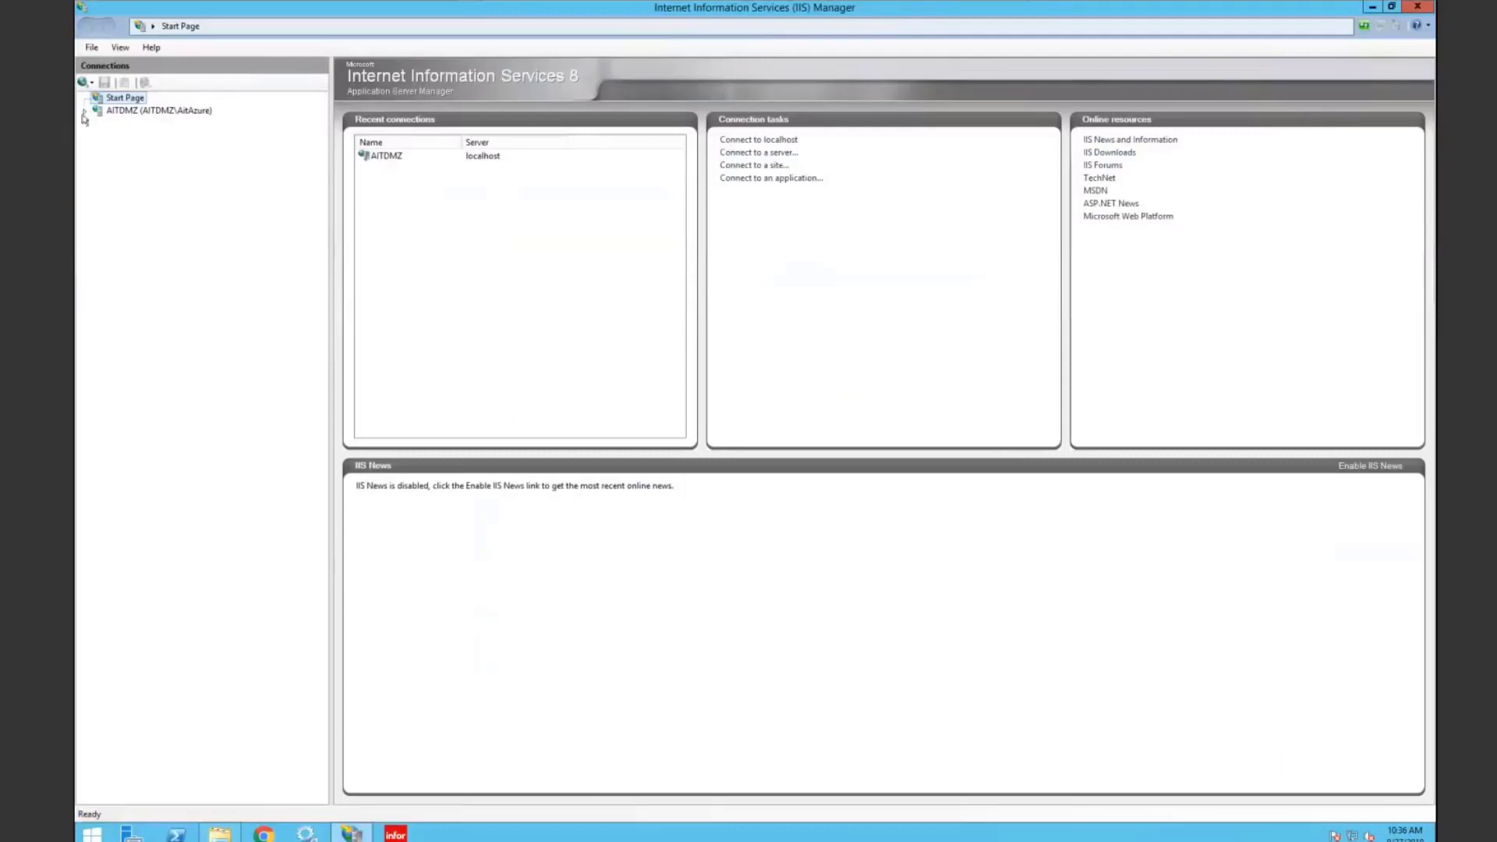
# Expand AITDMZ > Sites > Default Web Site and bring up MGFileTransferService's context menu
pyautogui.click(84, 111)
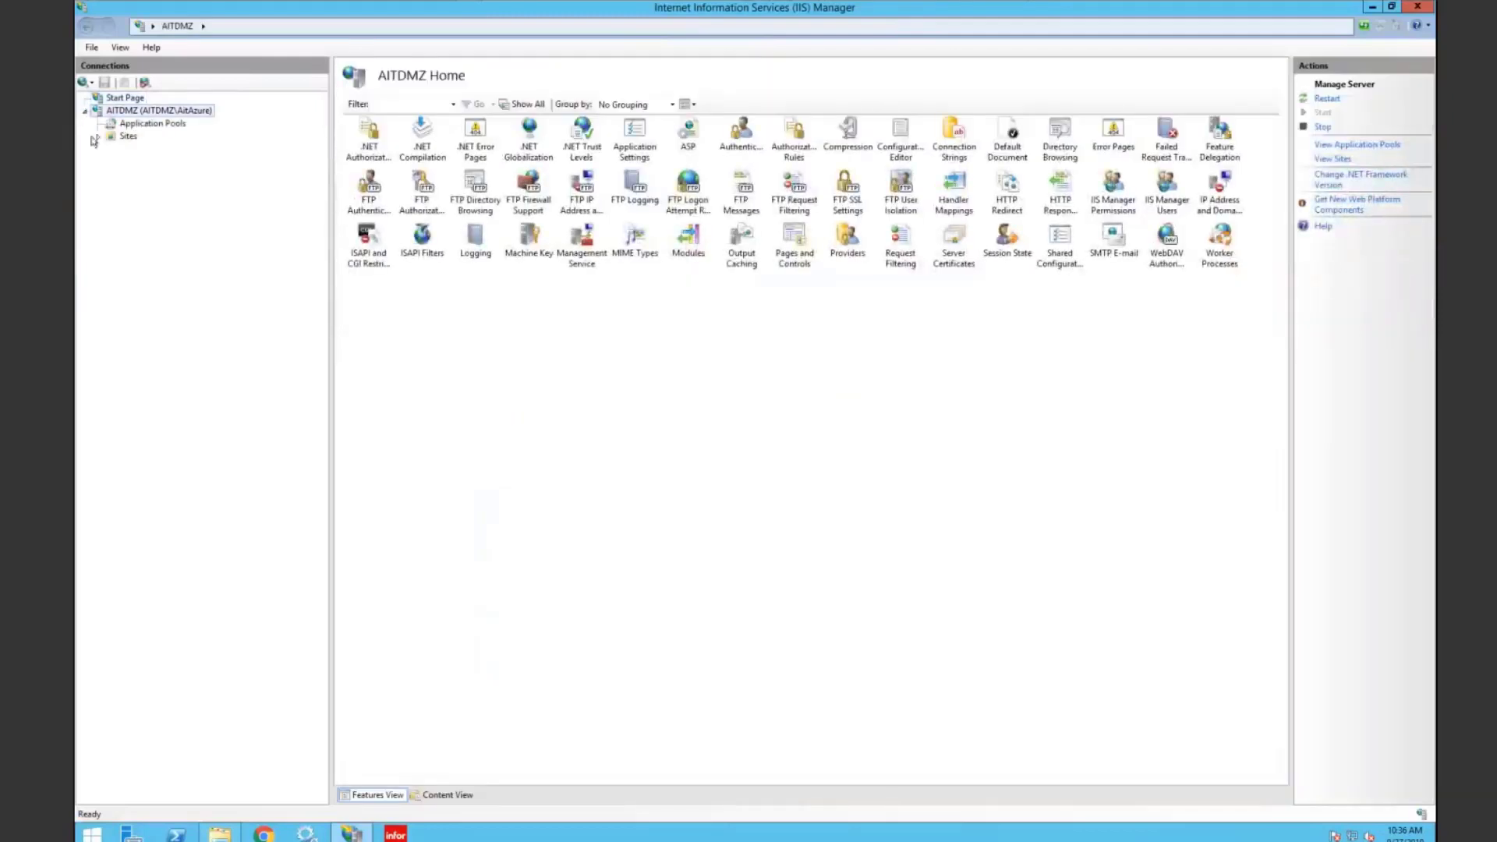
pyautogui.click(99, 137)
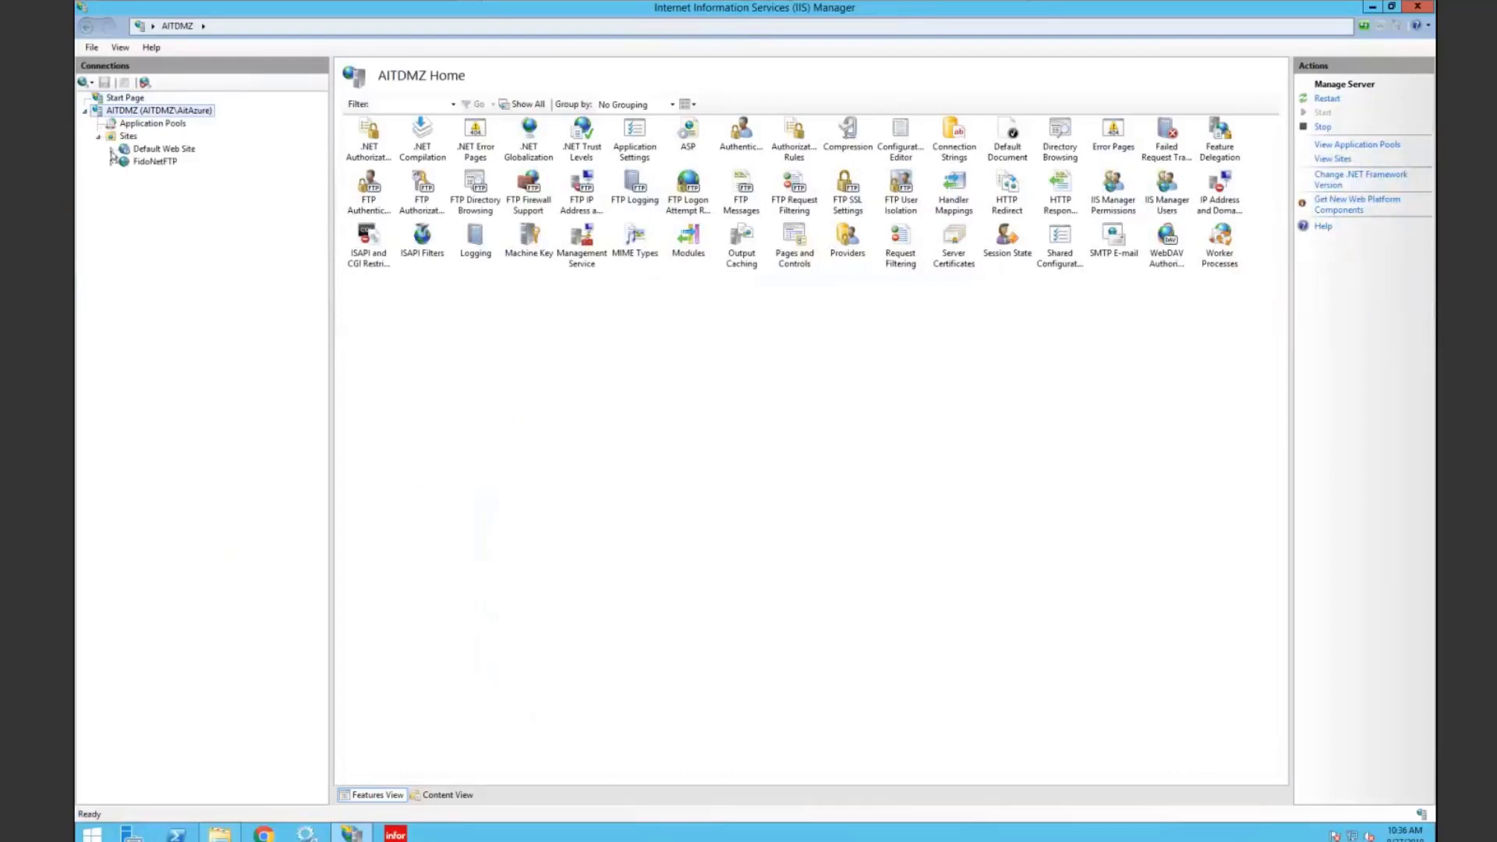
pyautogui.click(111, 149)
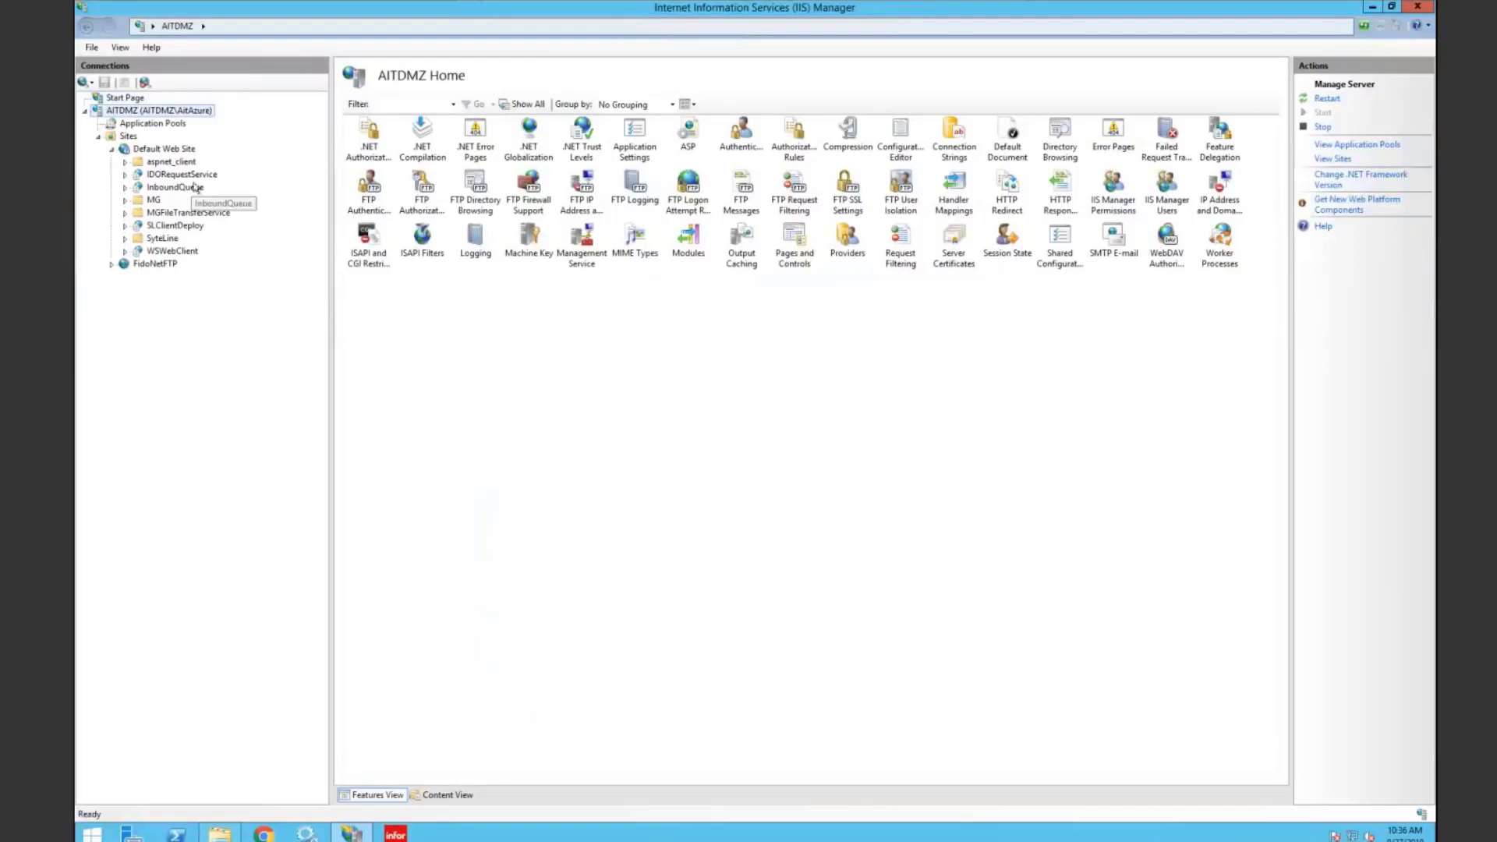
pyautogui.click(207, 216)
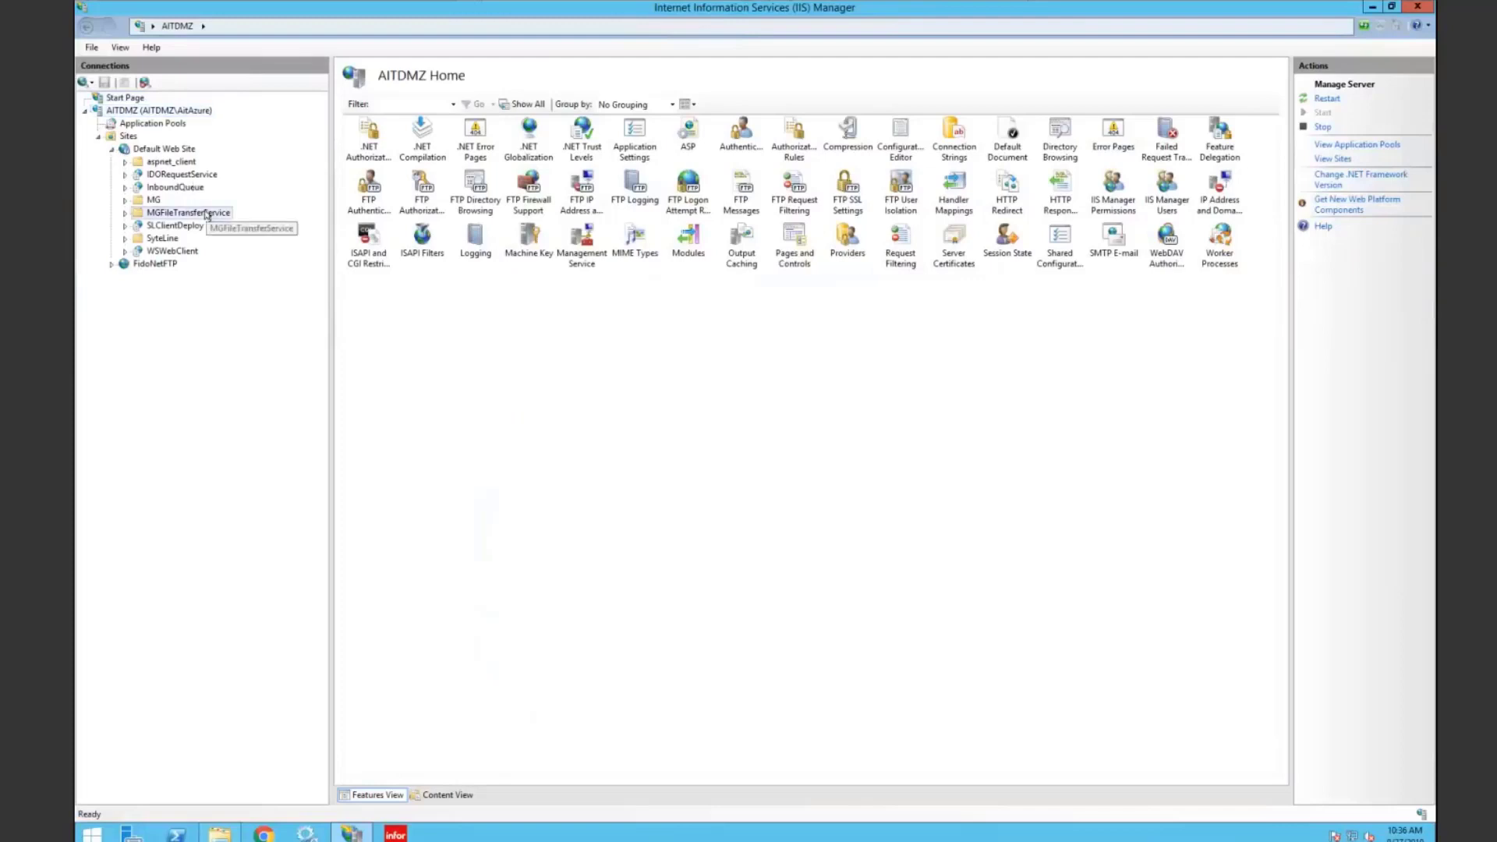
pyautogui.rightClick(206, 215)
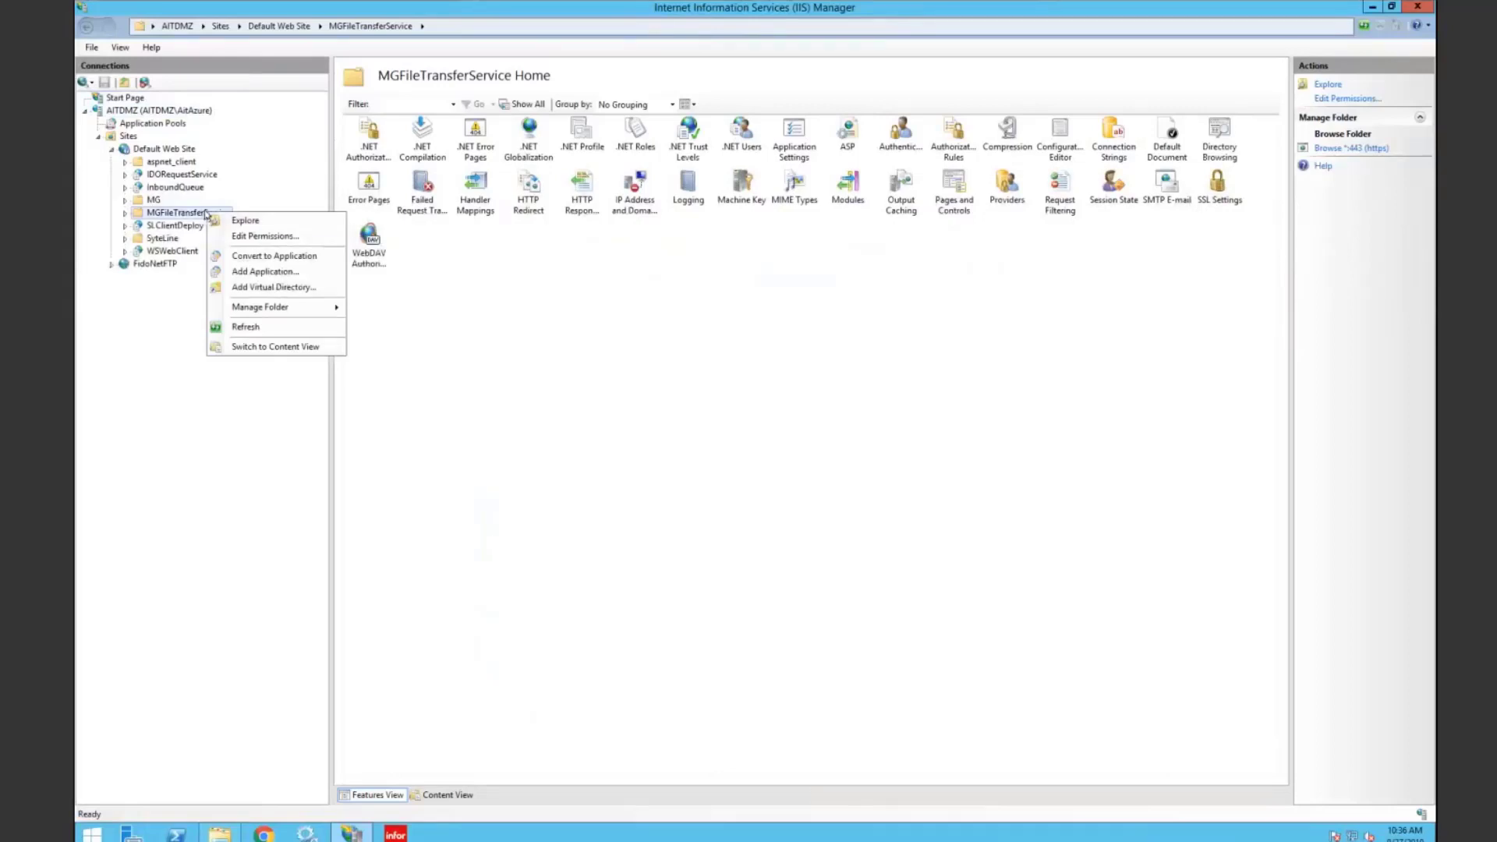
# Choose Convert to Application for MGFileTransferService to get the Add Application dialog
pyautogui.click(297, 259)
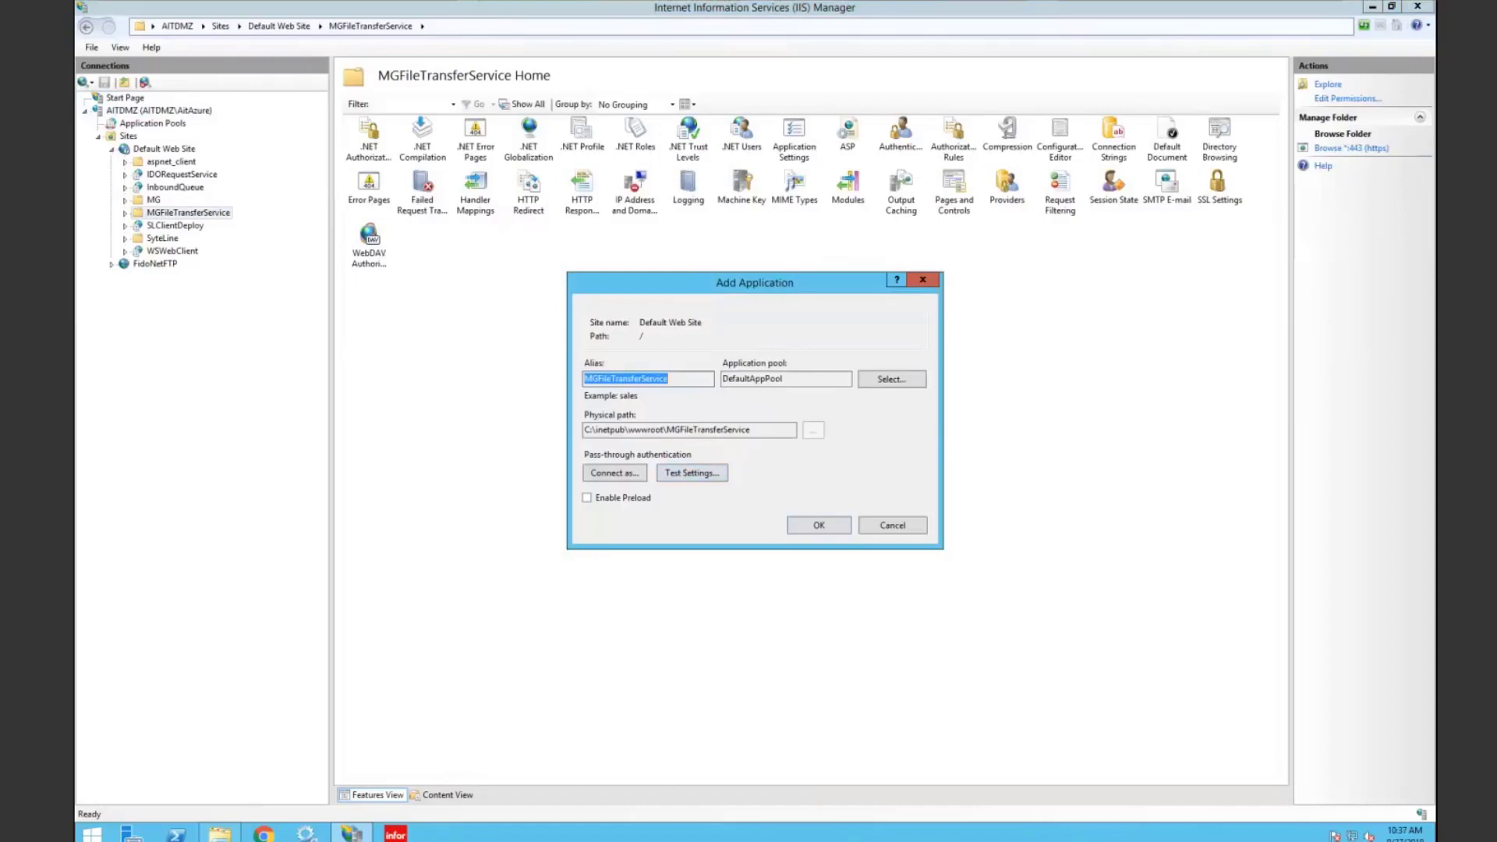
pyautogui.press('super+c')
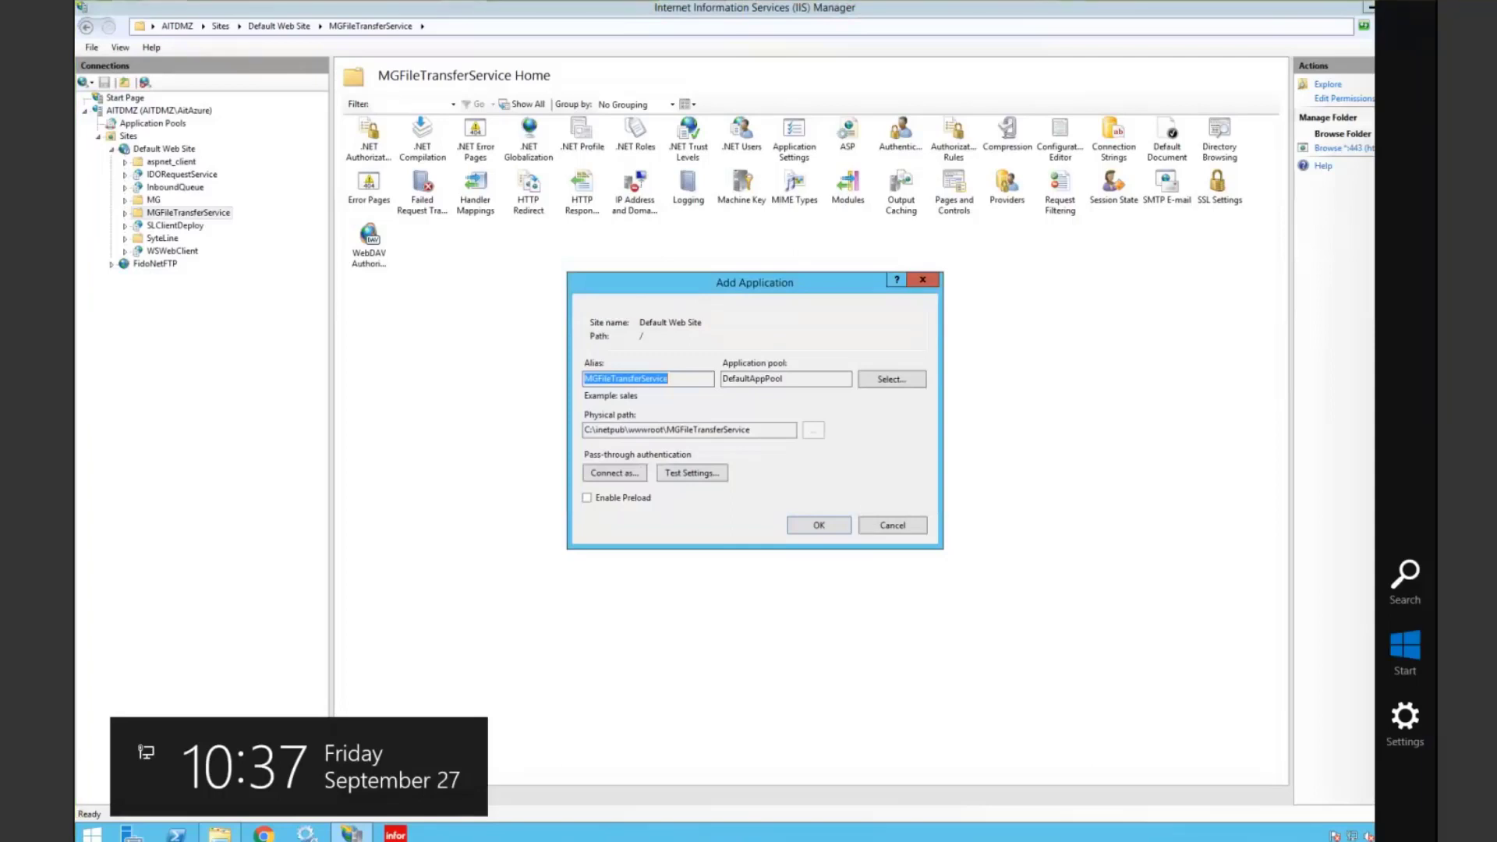
# Connect as specific user AitAzure, with the account password entered and confirmed
pyautogui.click(605, 474)
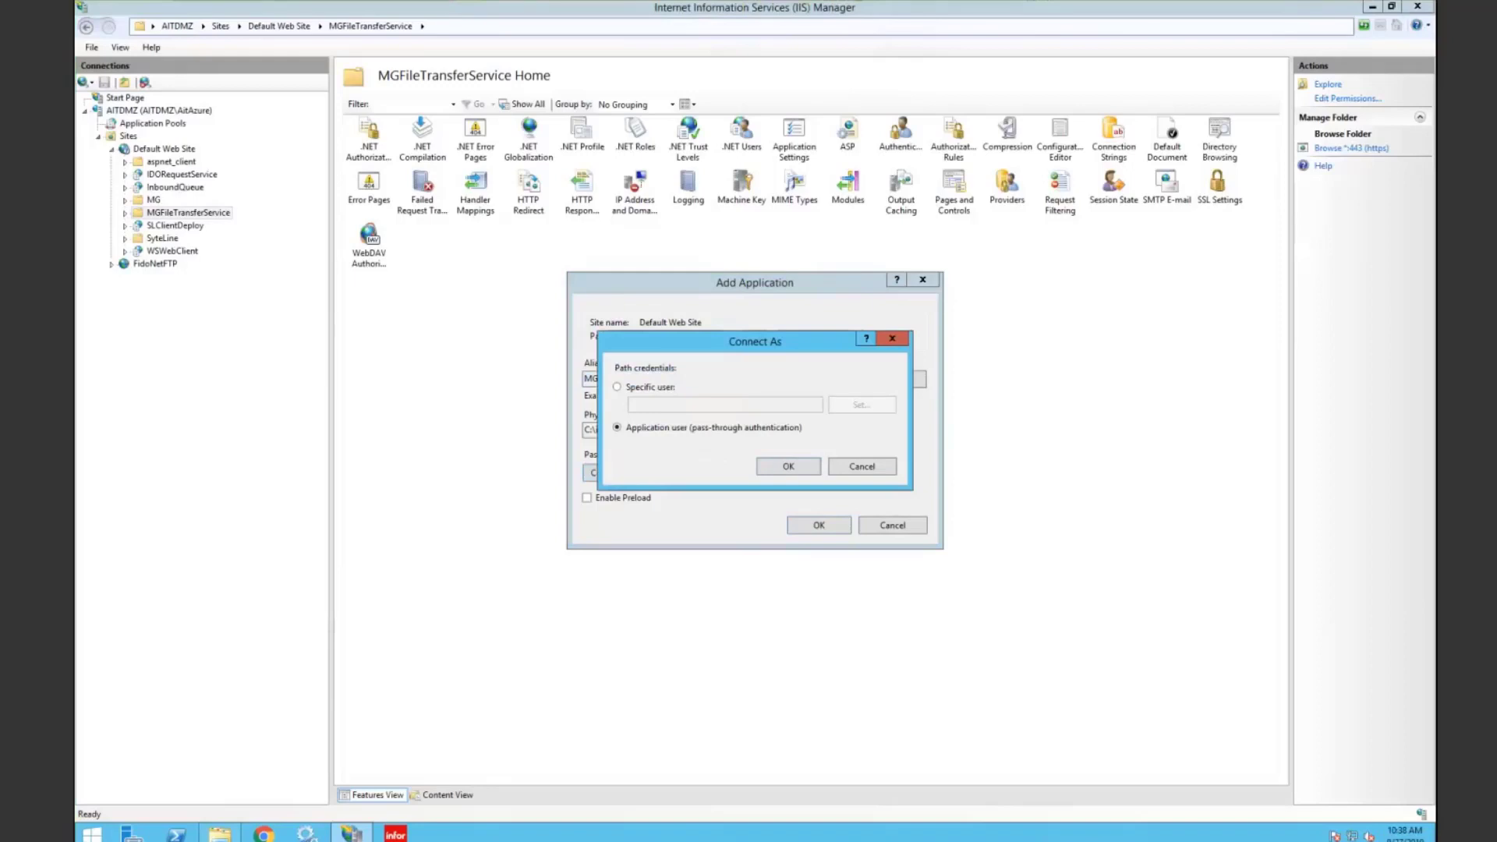
pyautogui.click(616, 387)
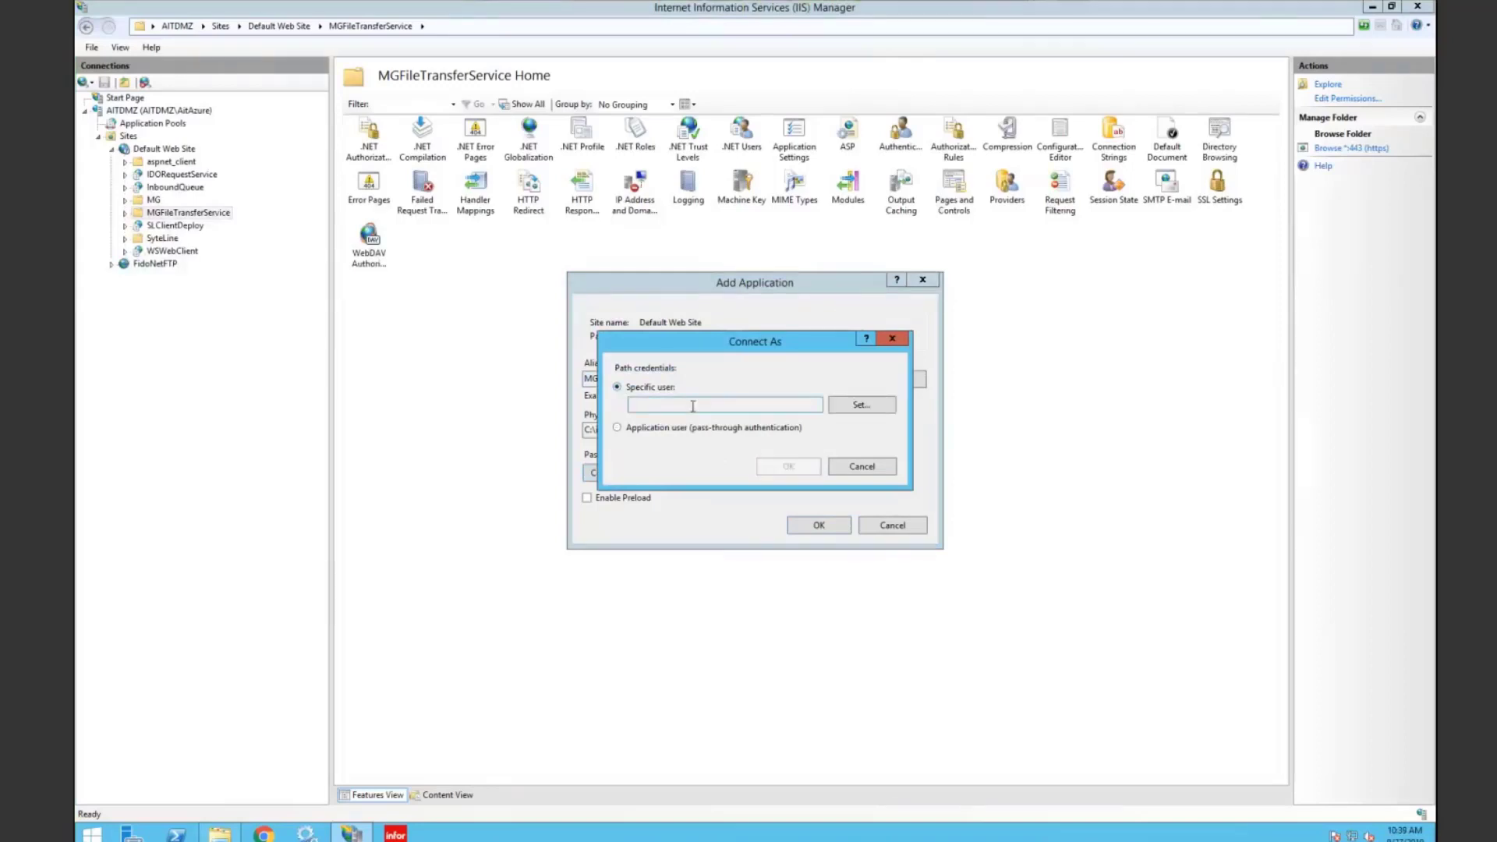
pyautogui.click(845, 404)
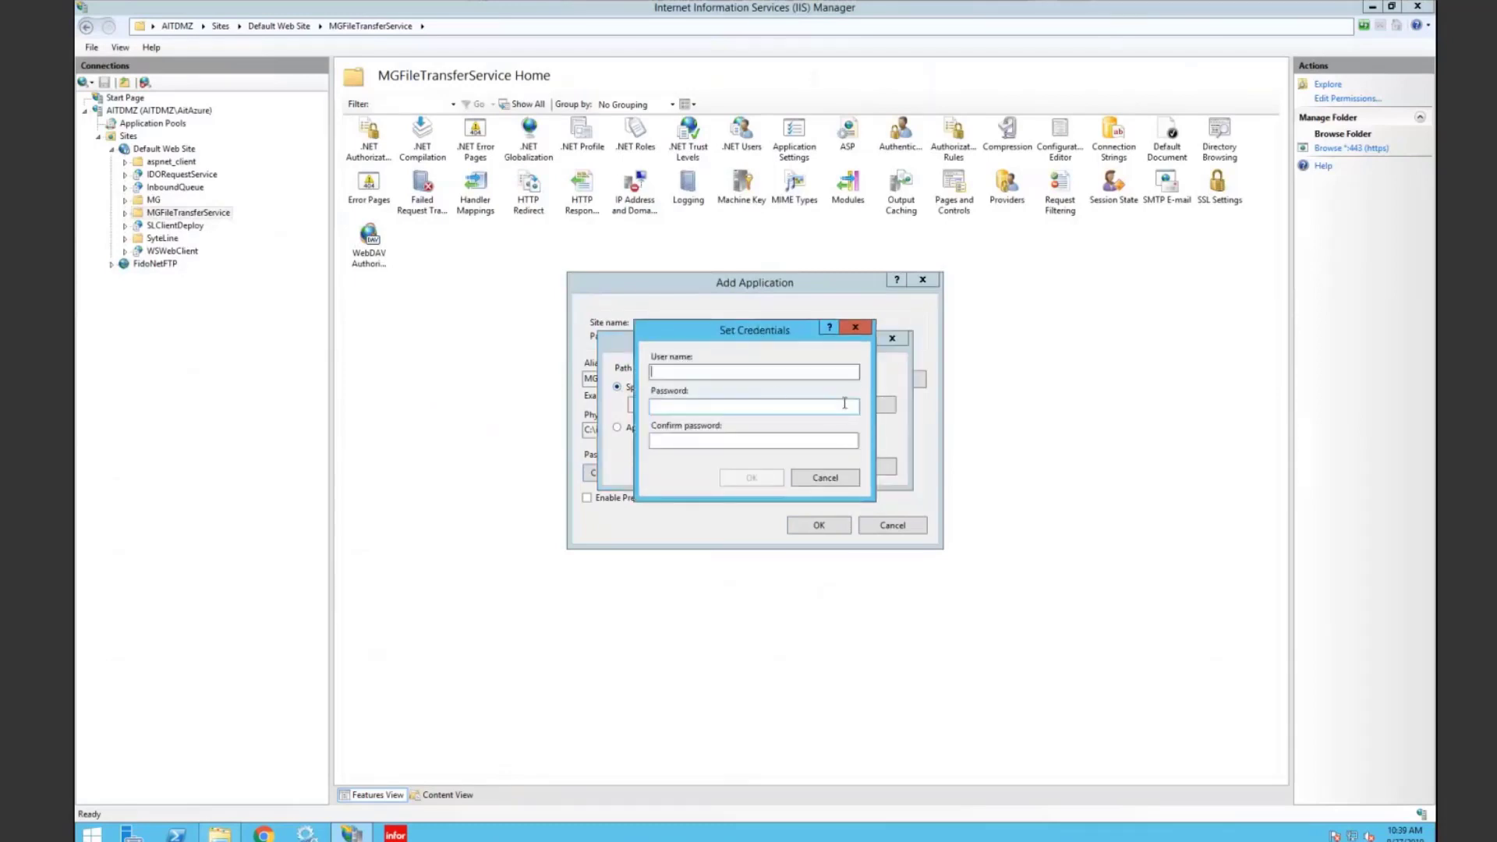
pyautogui.write('A')
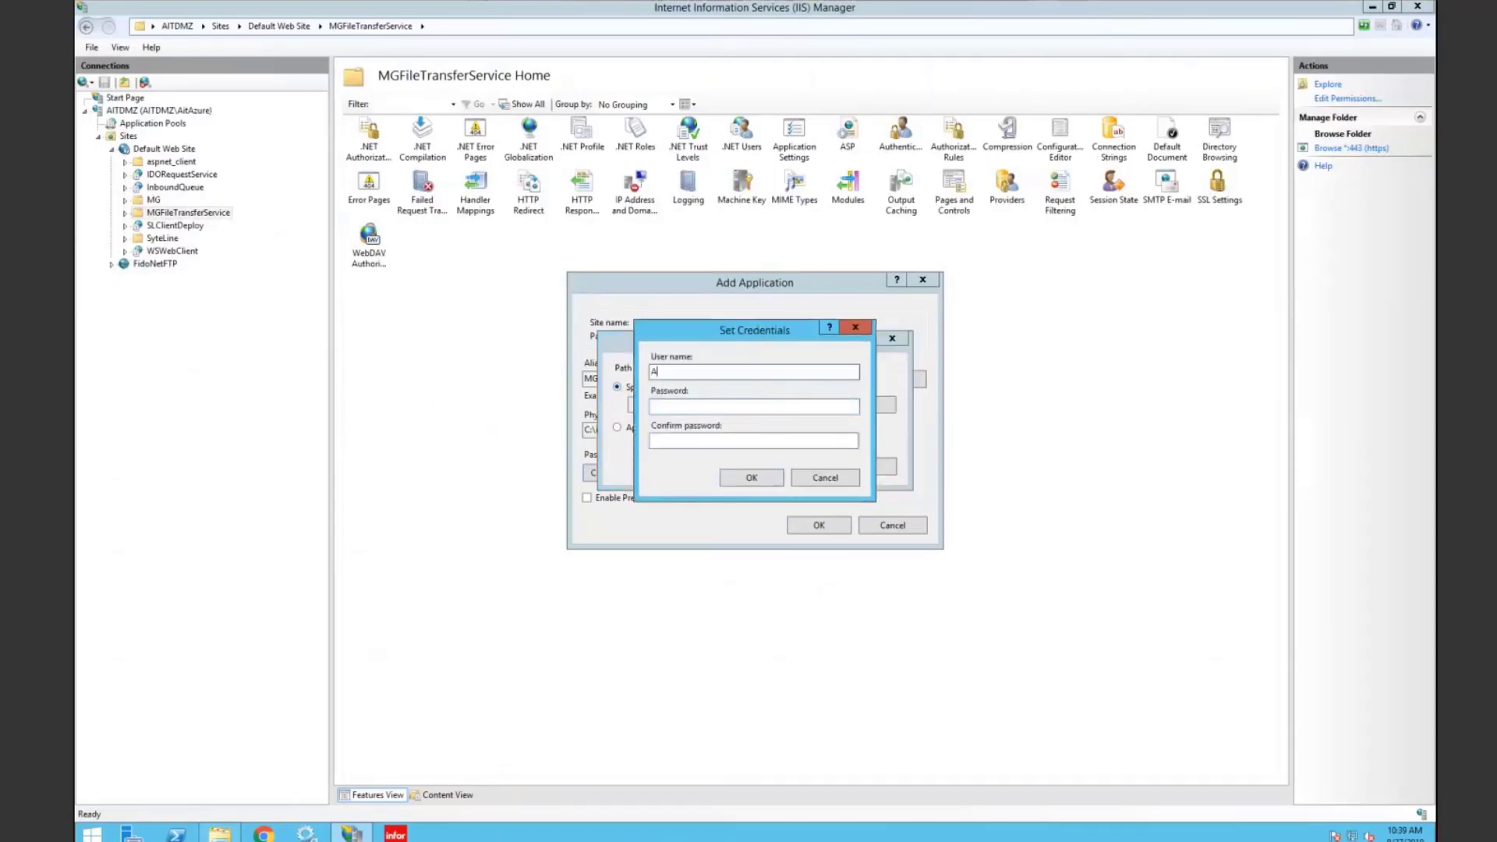
pyautogui.write('itAzure')
pyautogui.press('Tab')
pyautogui.hotkey('ctrl', 'v')
pyautogui.press('Tab')
pyautogui.hotkey('ctrl', 'v')
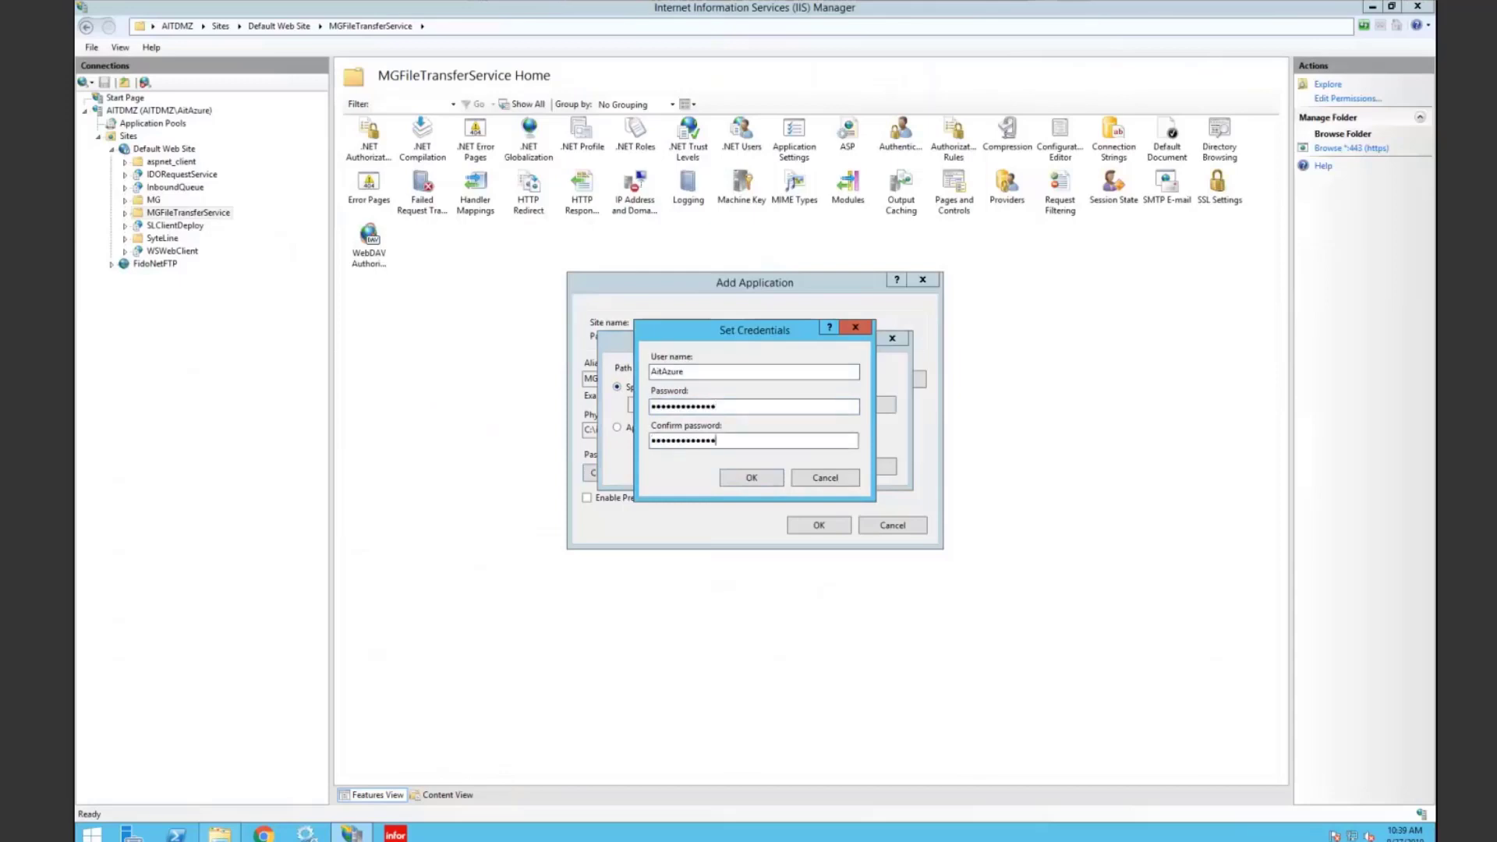
pyautogui.click(765, 481)
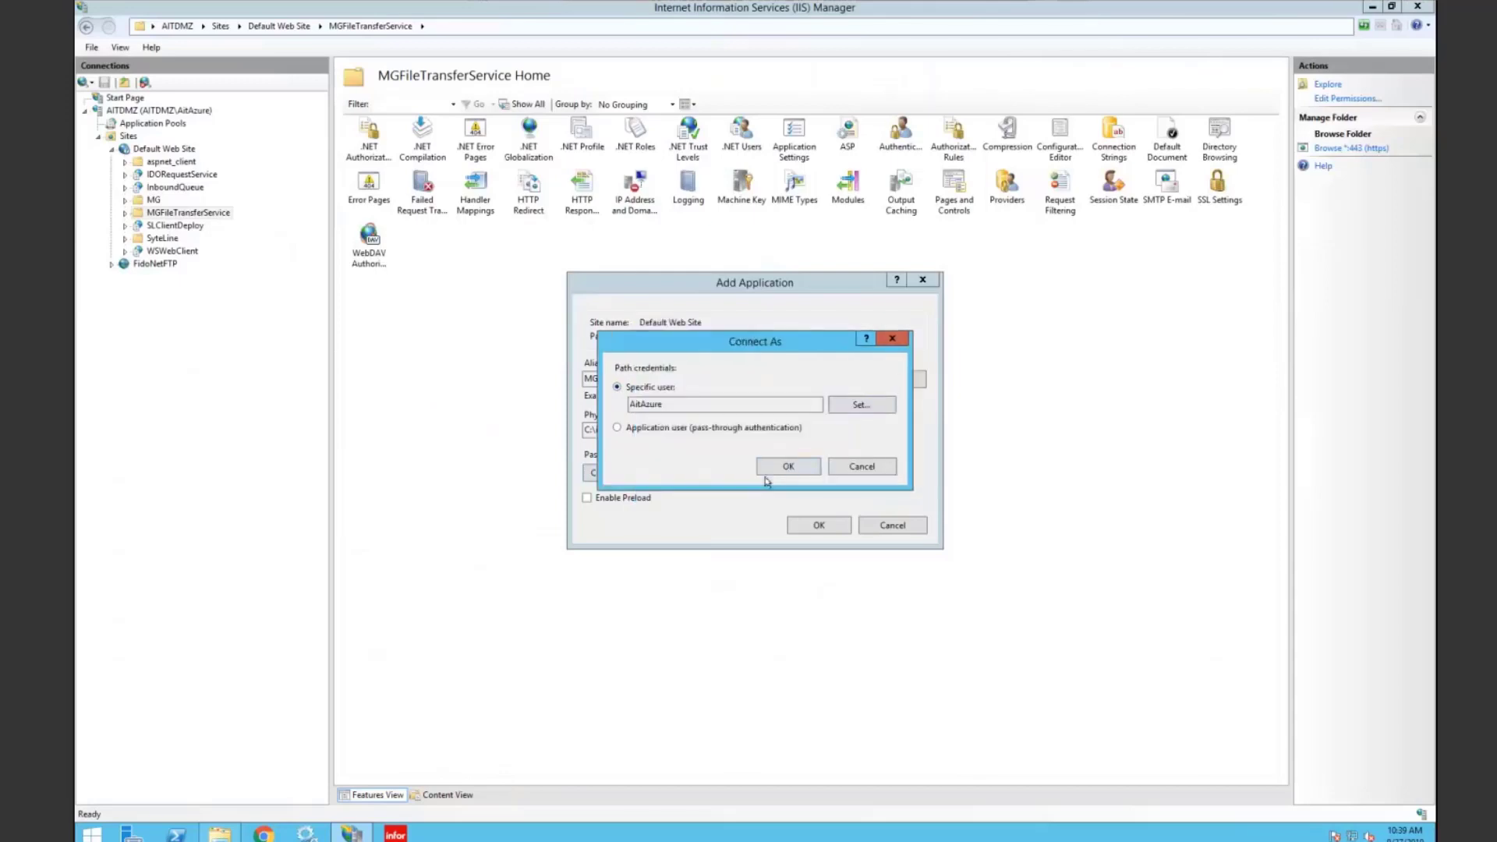
pyautogui.click(779, 470)
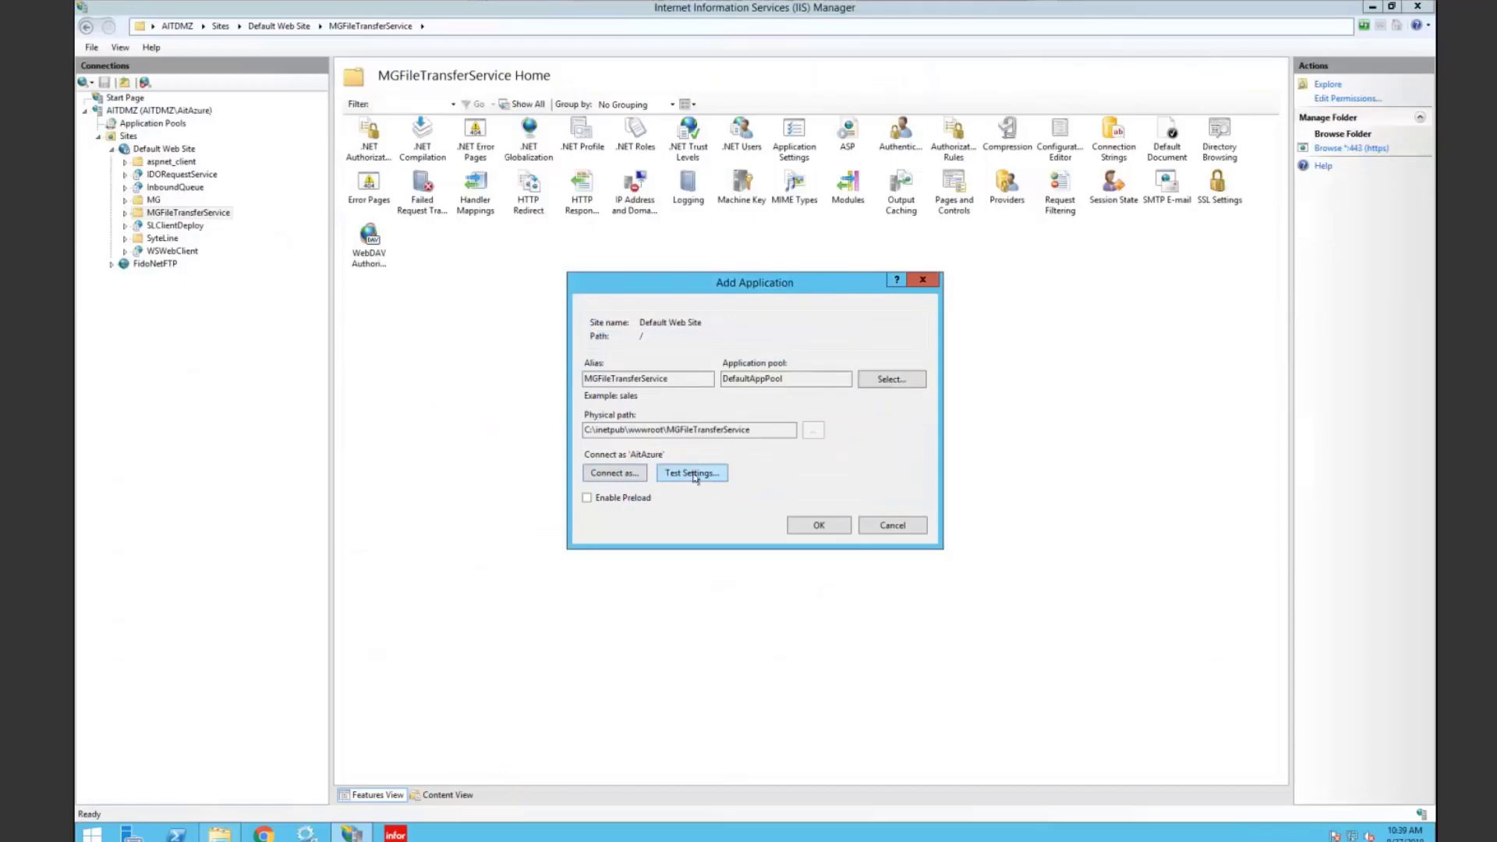
# Test the connection settings, close the passing results, and create the MGFileTransferService application
pyautogui.click(694, 474)
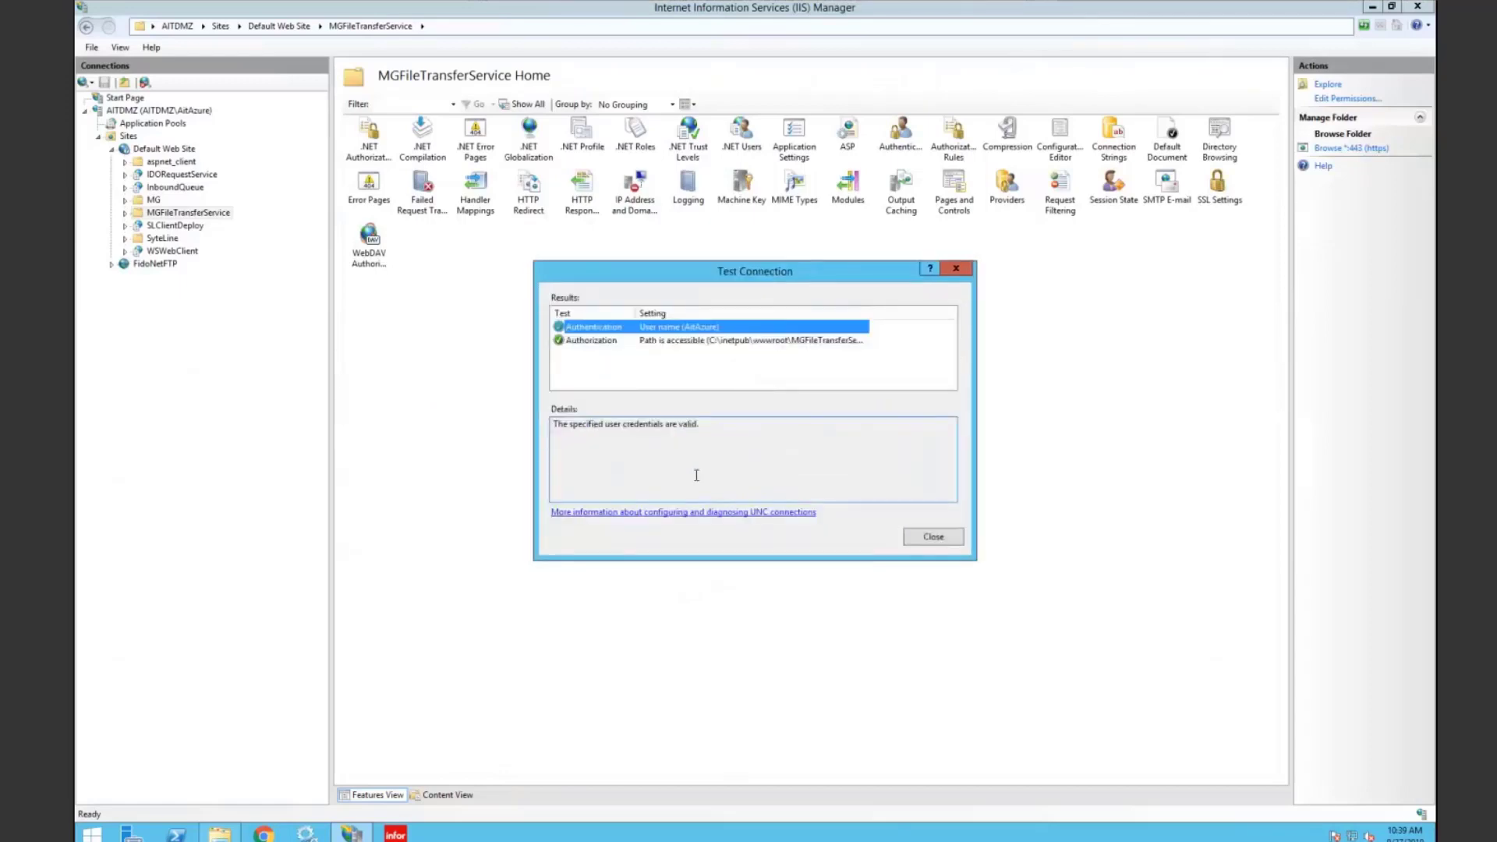
pyautogui.click(924, 534)
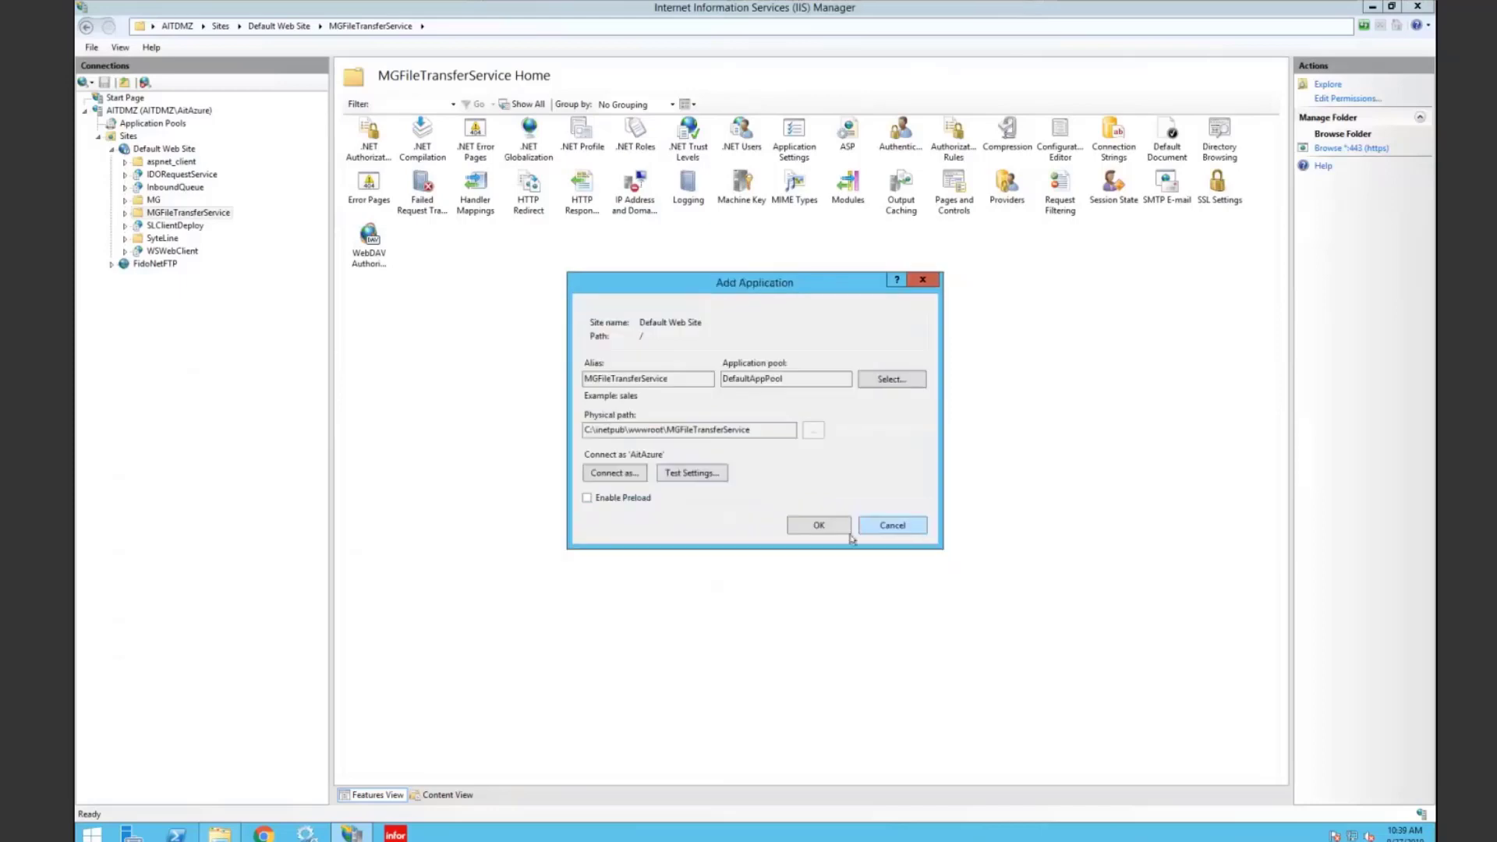
pyautogui.click(818, 525)
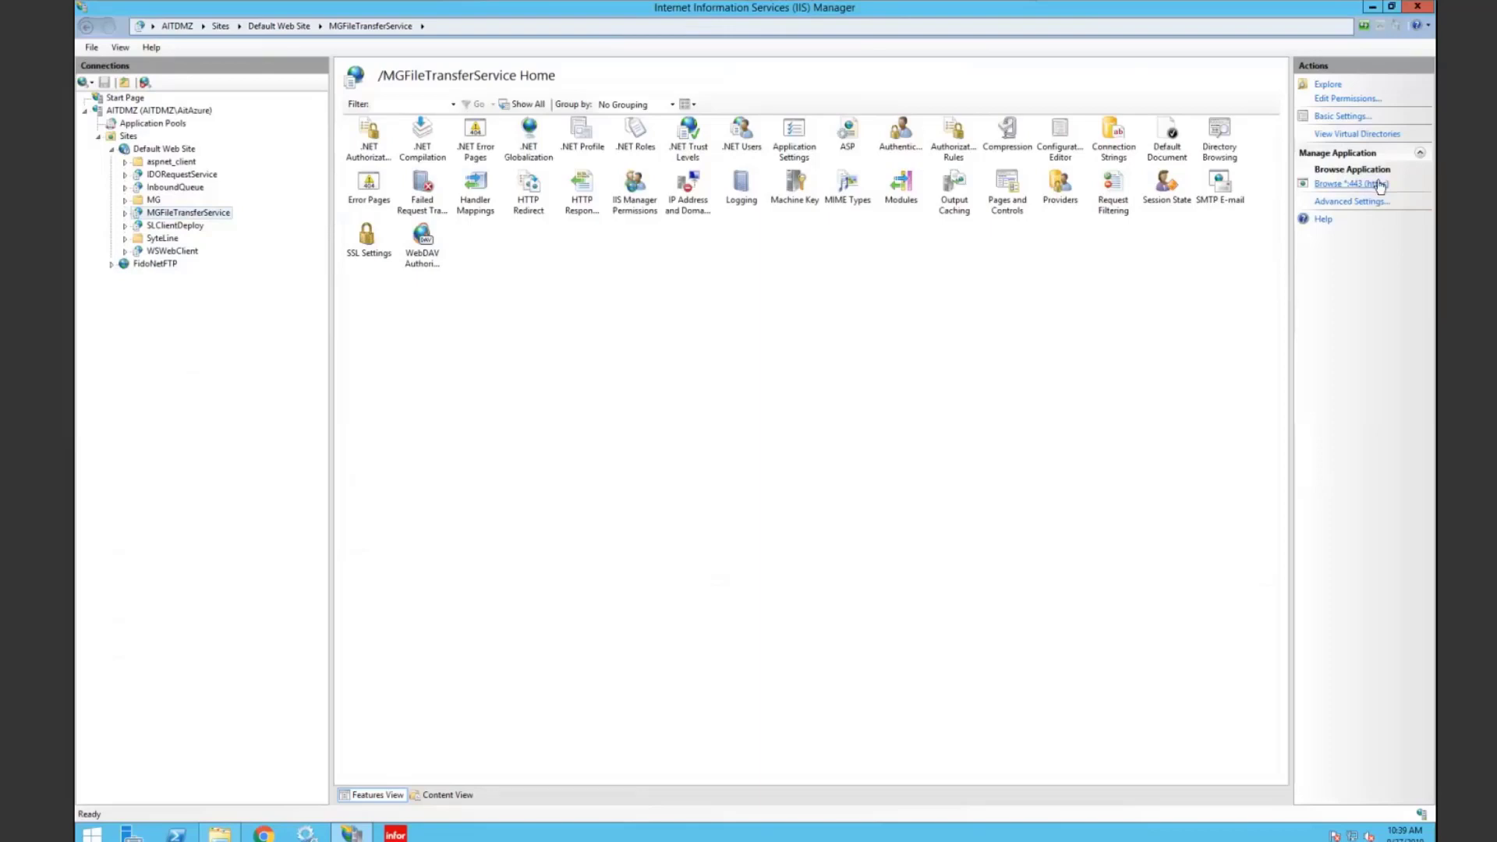
# Browse the new application in Chrome, then close the window showing the privacy warning
pyautogui.click(1380, 185)
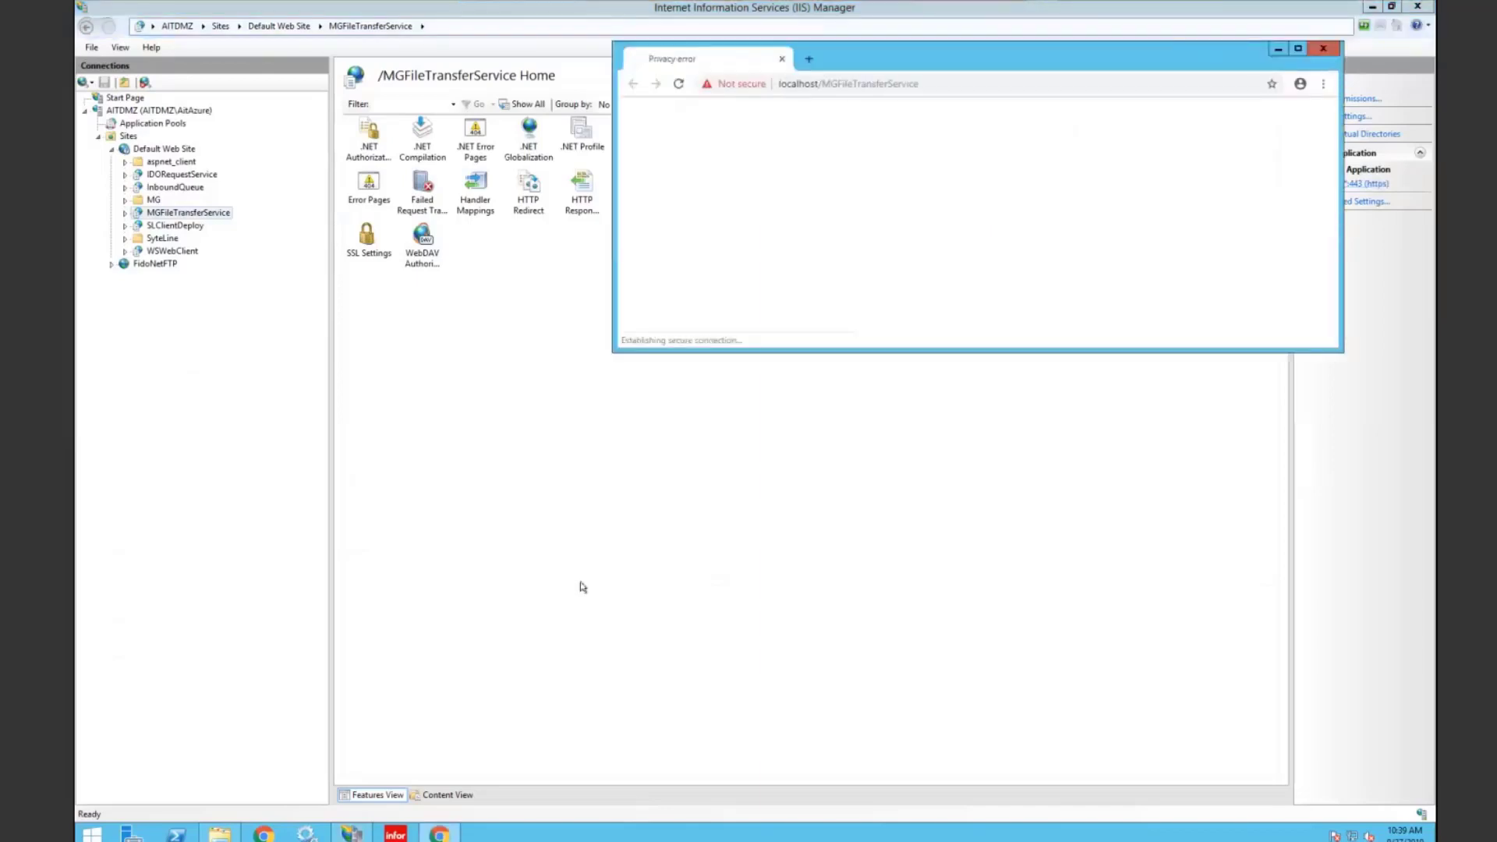
pyautogui.doubleClick(881, 53)
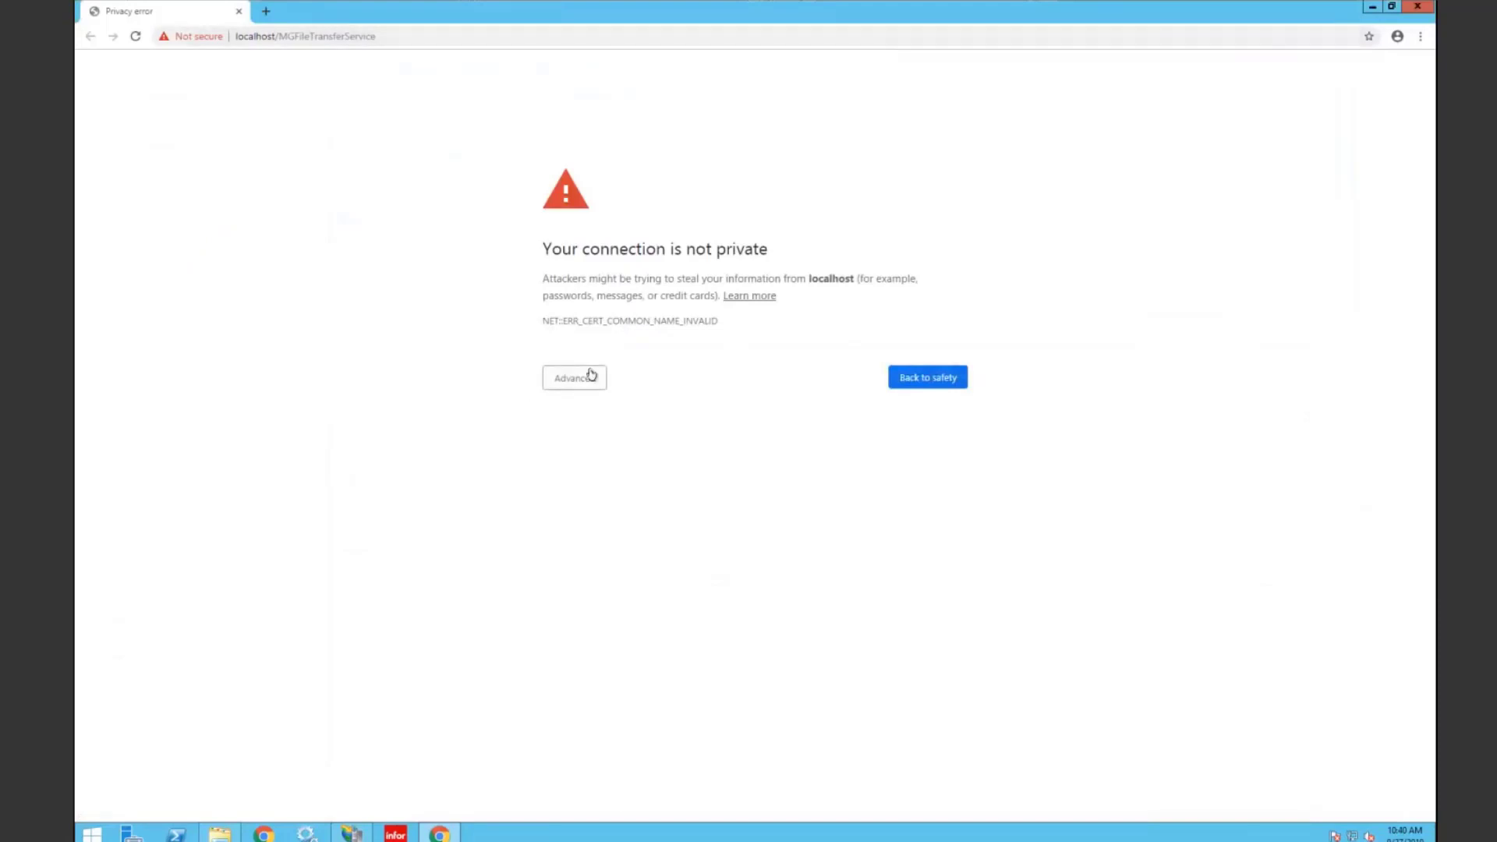
pyautogui.click(1415, 8)
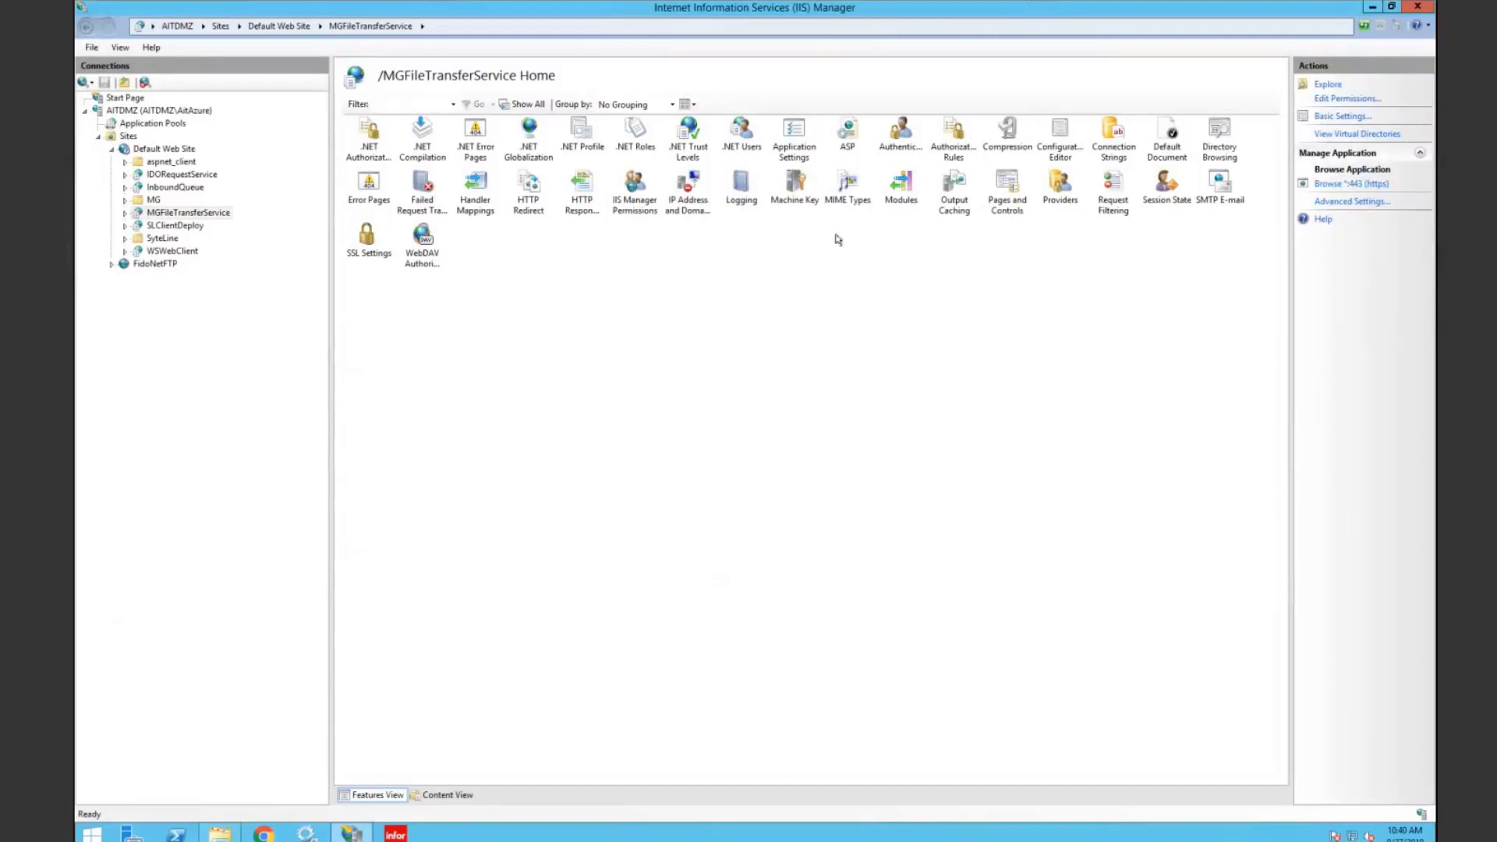
# Tick Require SSL in MGFileTransferService's SSL Settings, apply it, and go back Home
pyautogui.doubleClick(366, 240)
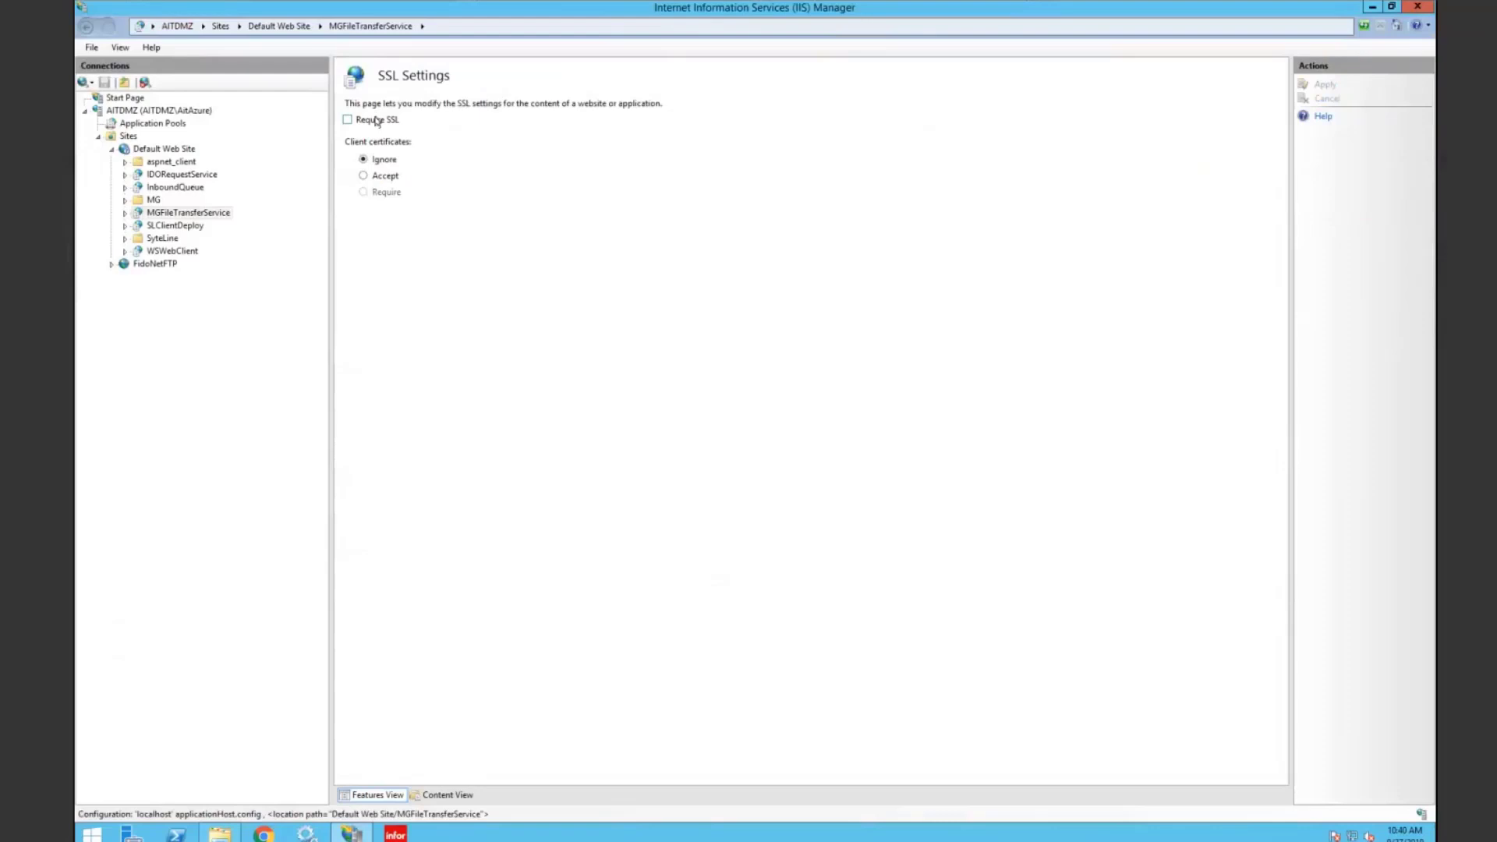
pyautogui.click(376, 121)
pyautogui.click(1324, 85)
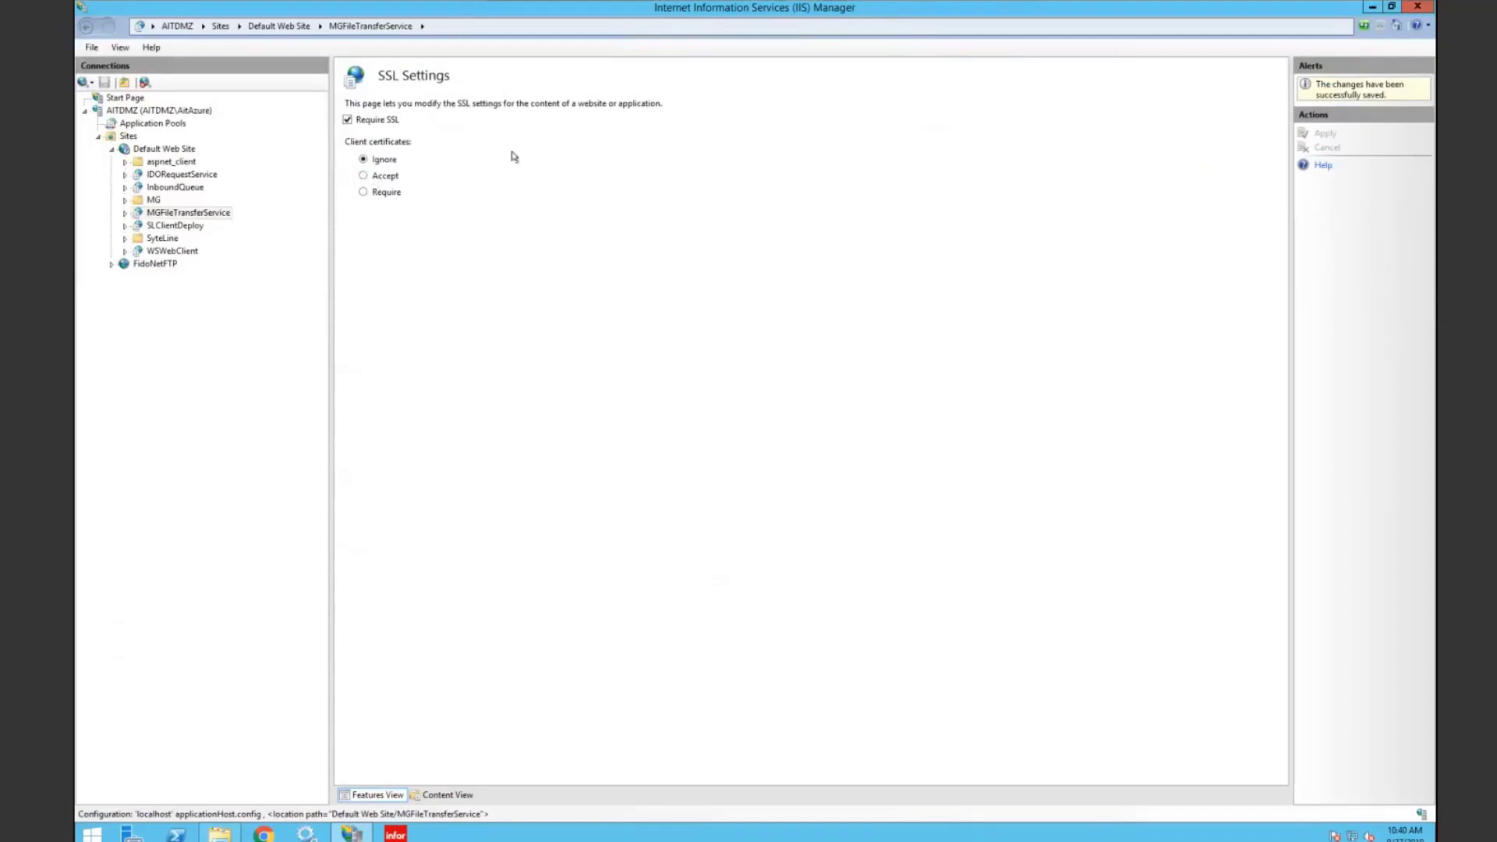
pyautogui.click(86, 28)
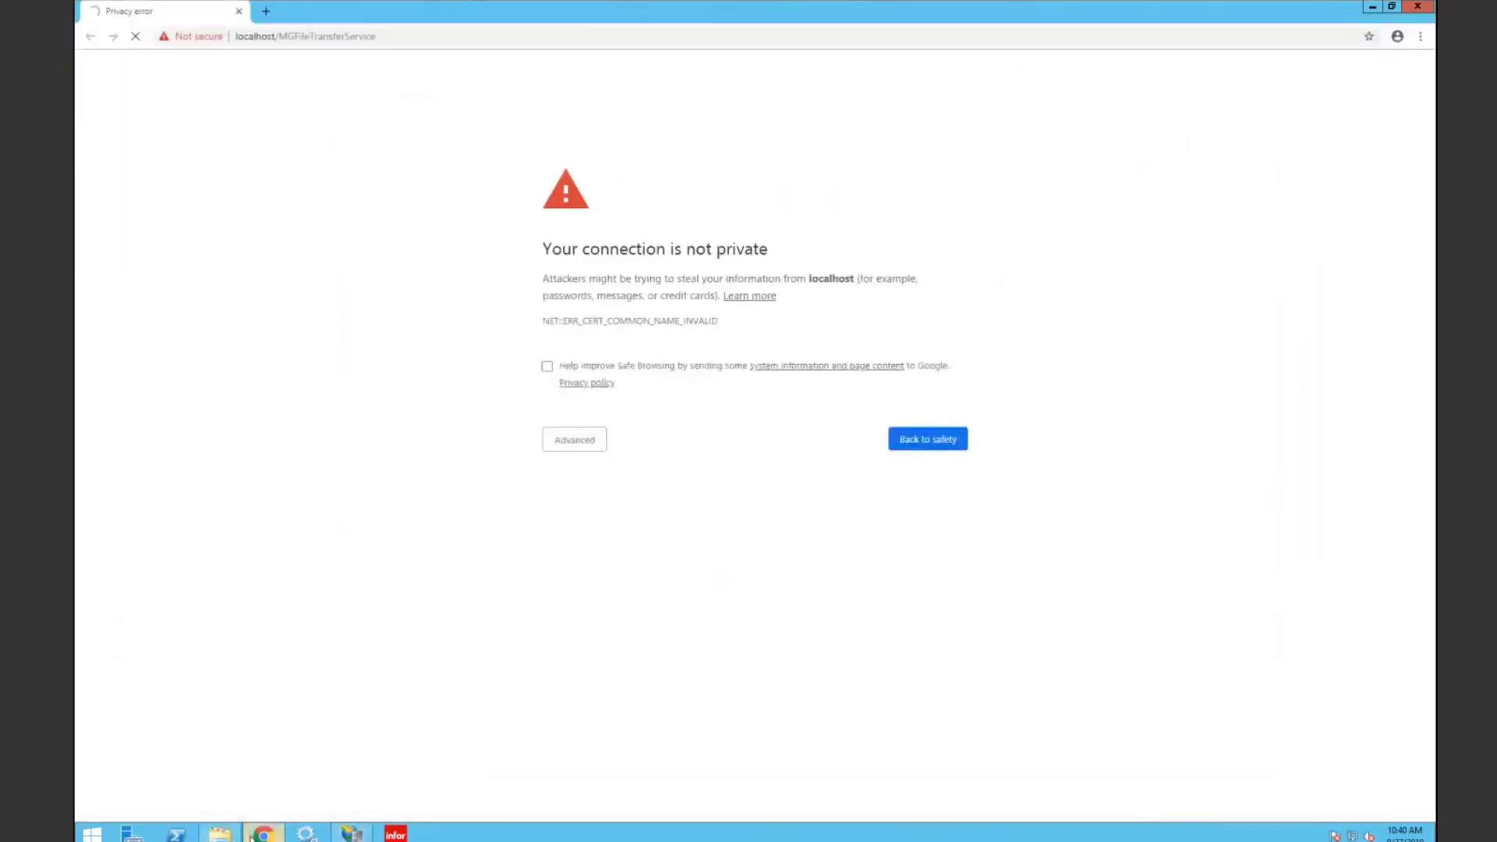
# Proceed past Chrome's certificate warning to the localhost MGFileTransferService listing
pyautogui.doubleClick(635, 12)
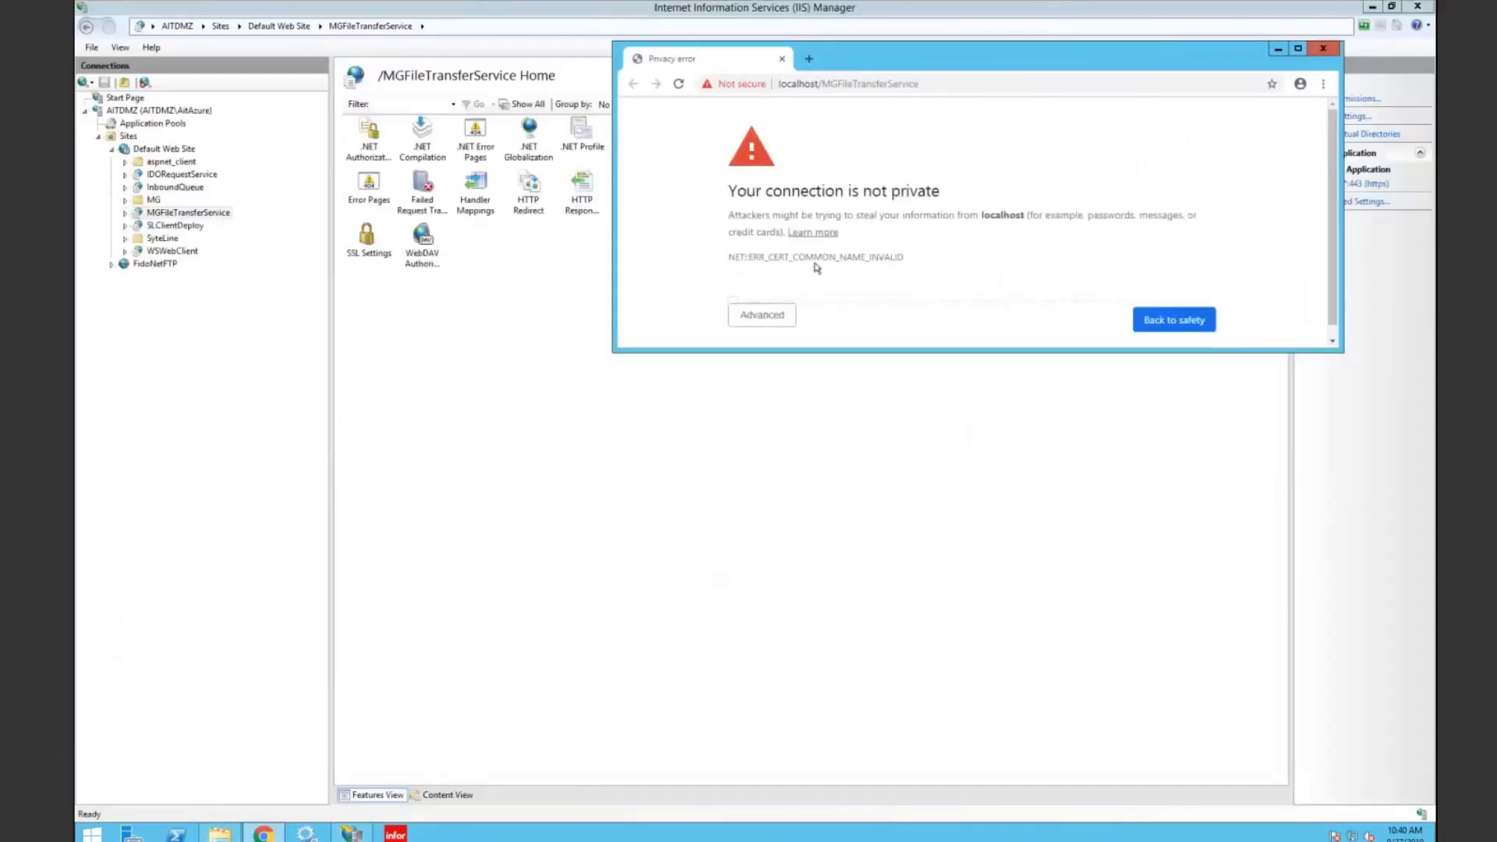
pyautogui.click(767, 315)
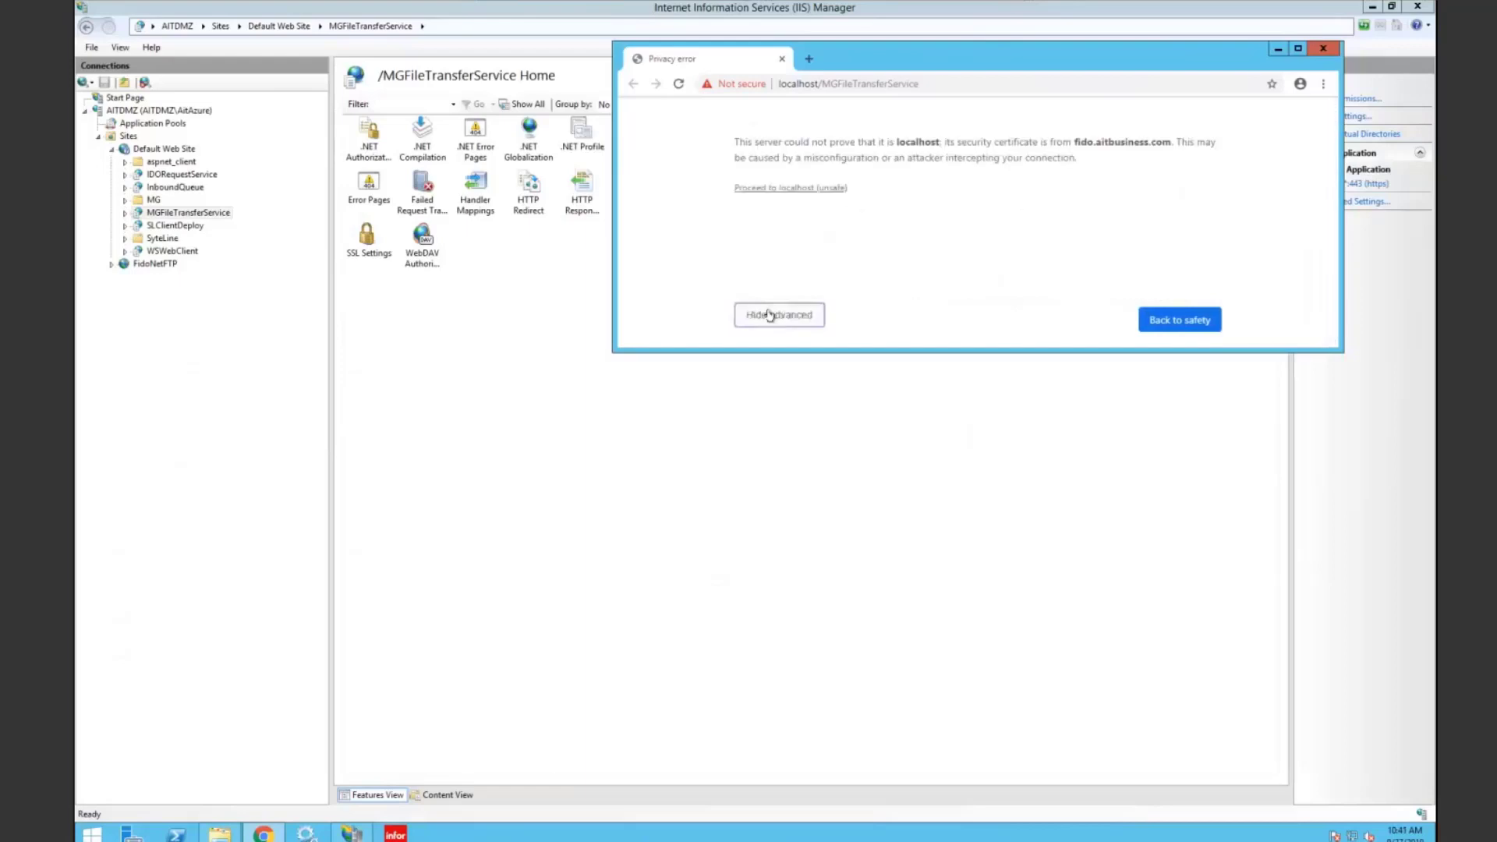
pyautogui.click(788, 190)
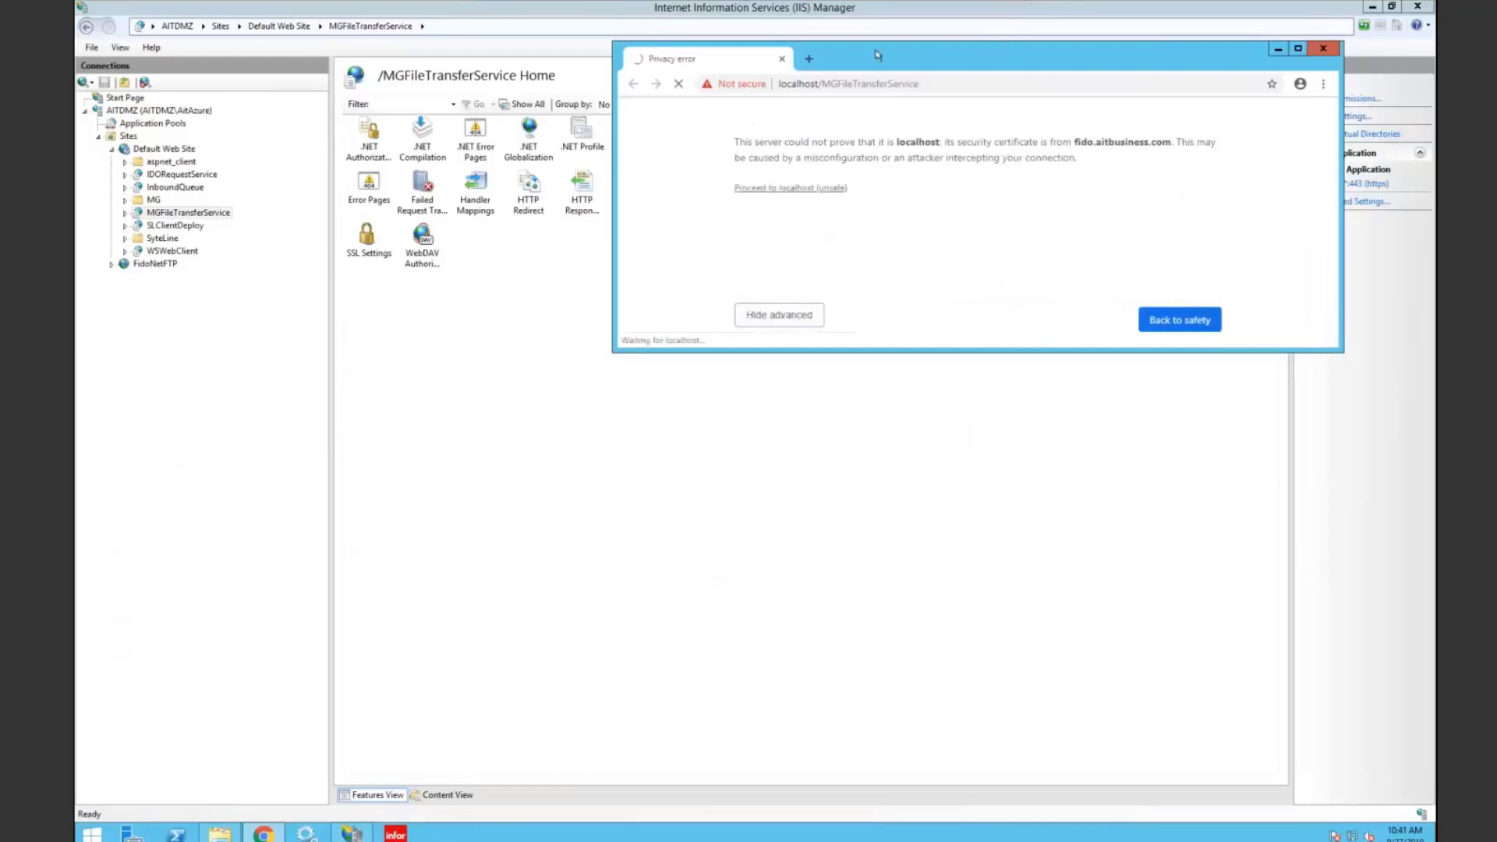
pyautogui.doubleClick(880, 54)
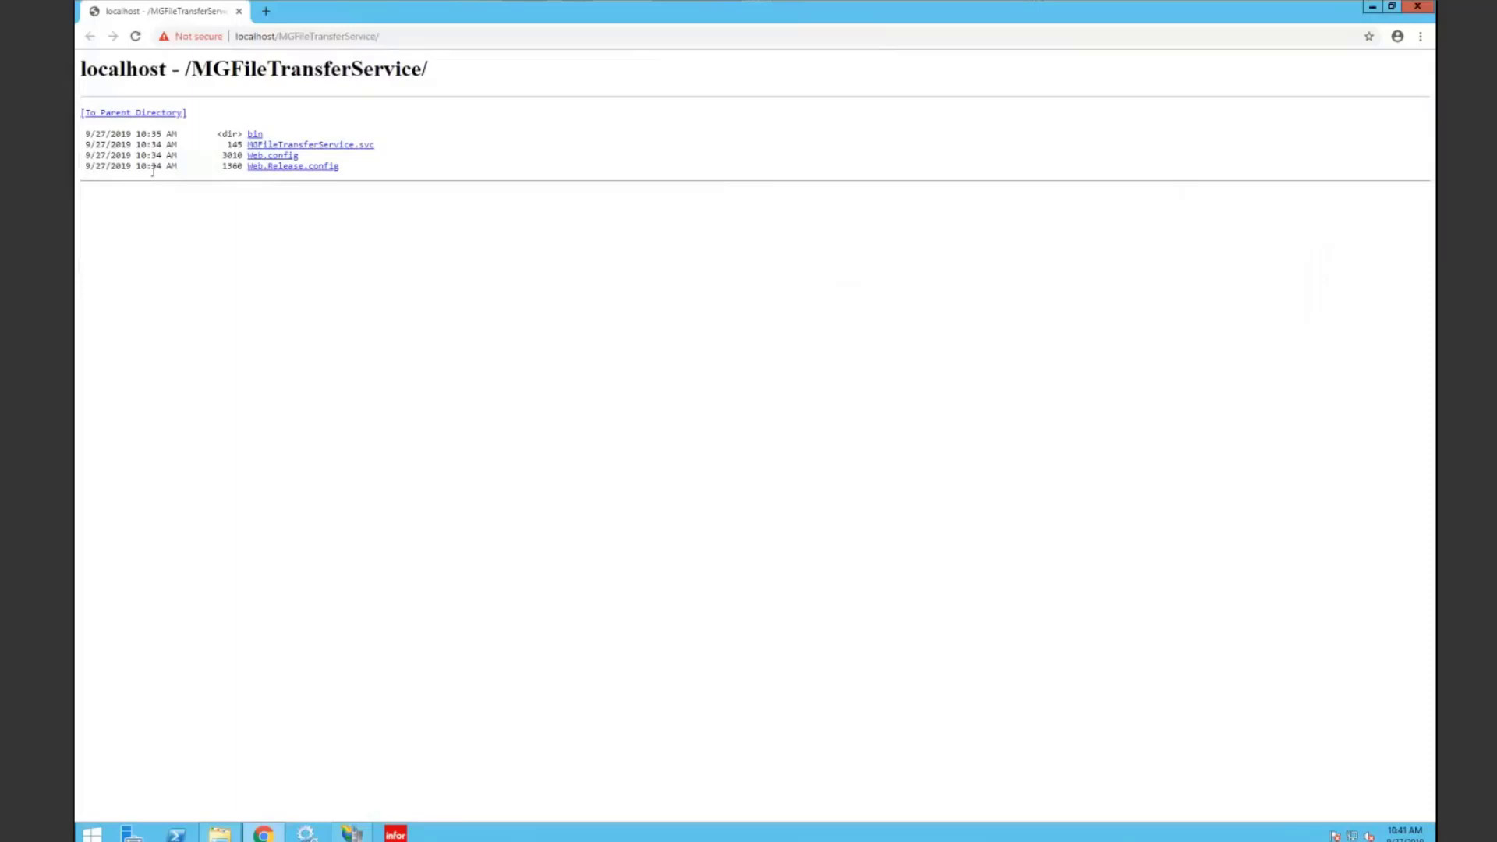
# Open MGFileTransferService.svc, showing the missing http base address error, then return to IIS Manager's node
pyautogui.click(299, 148)
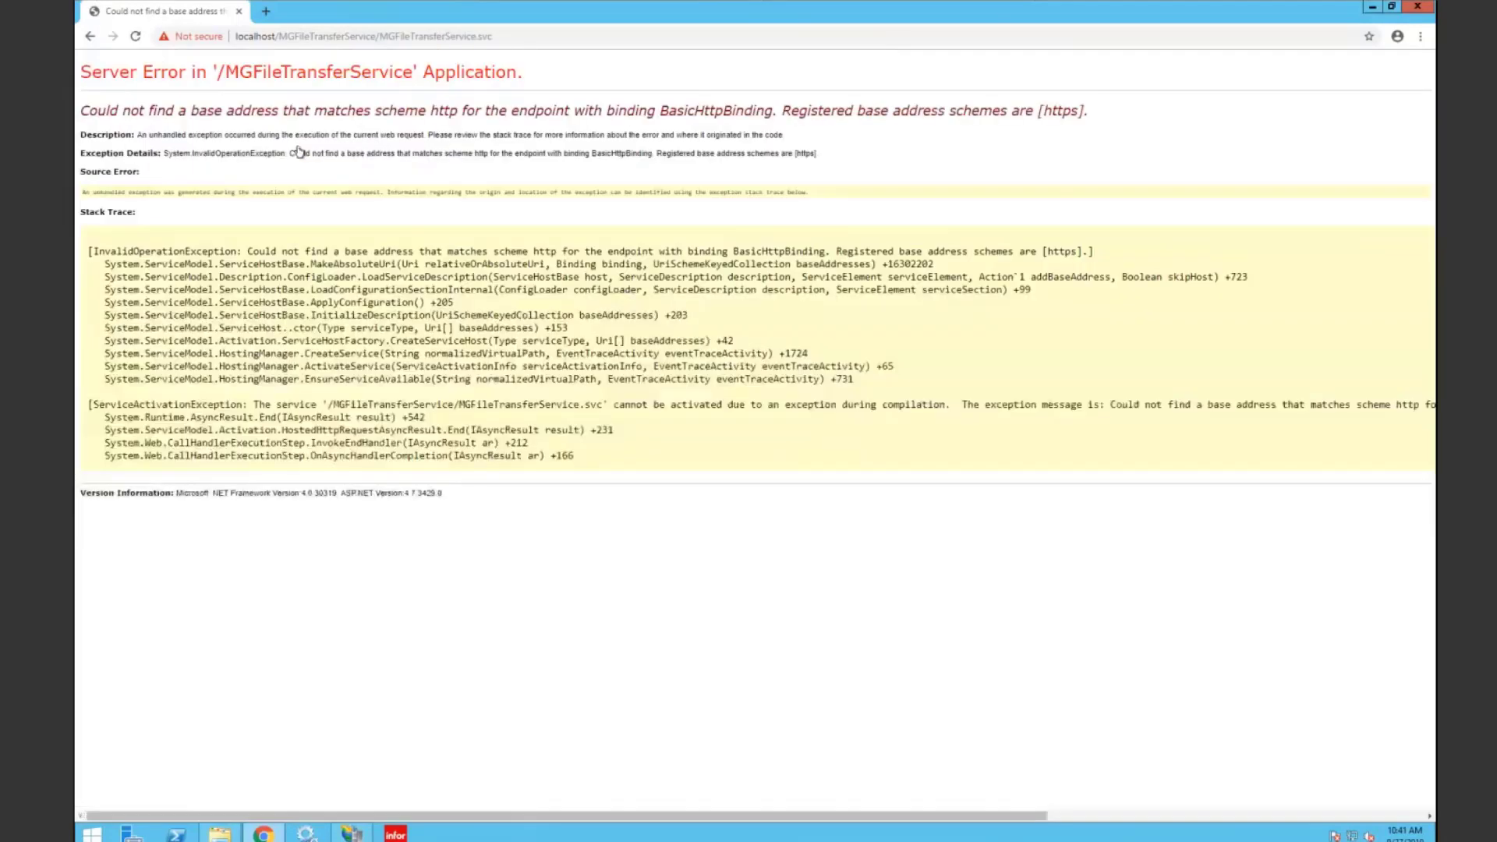
pyautogui.click(918, 38)
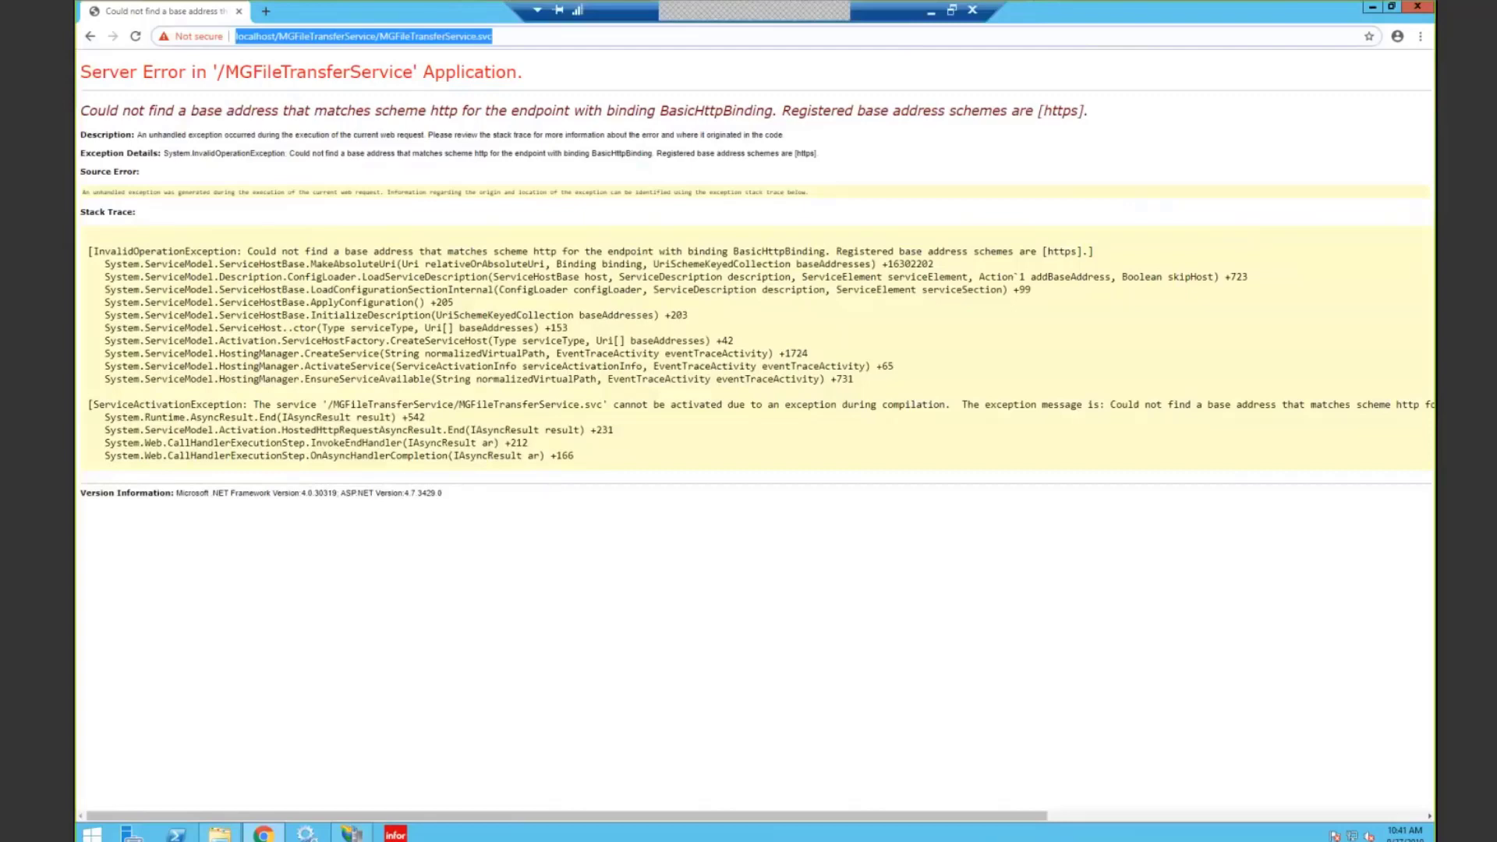
pyautogui.moveTo(455, 11); pyautogui.dragTo(473, 420)
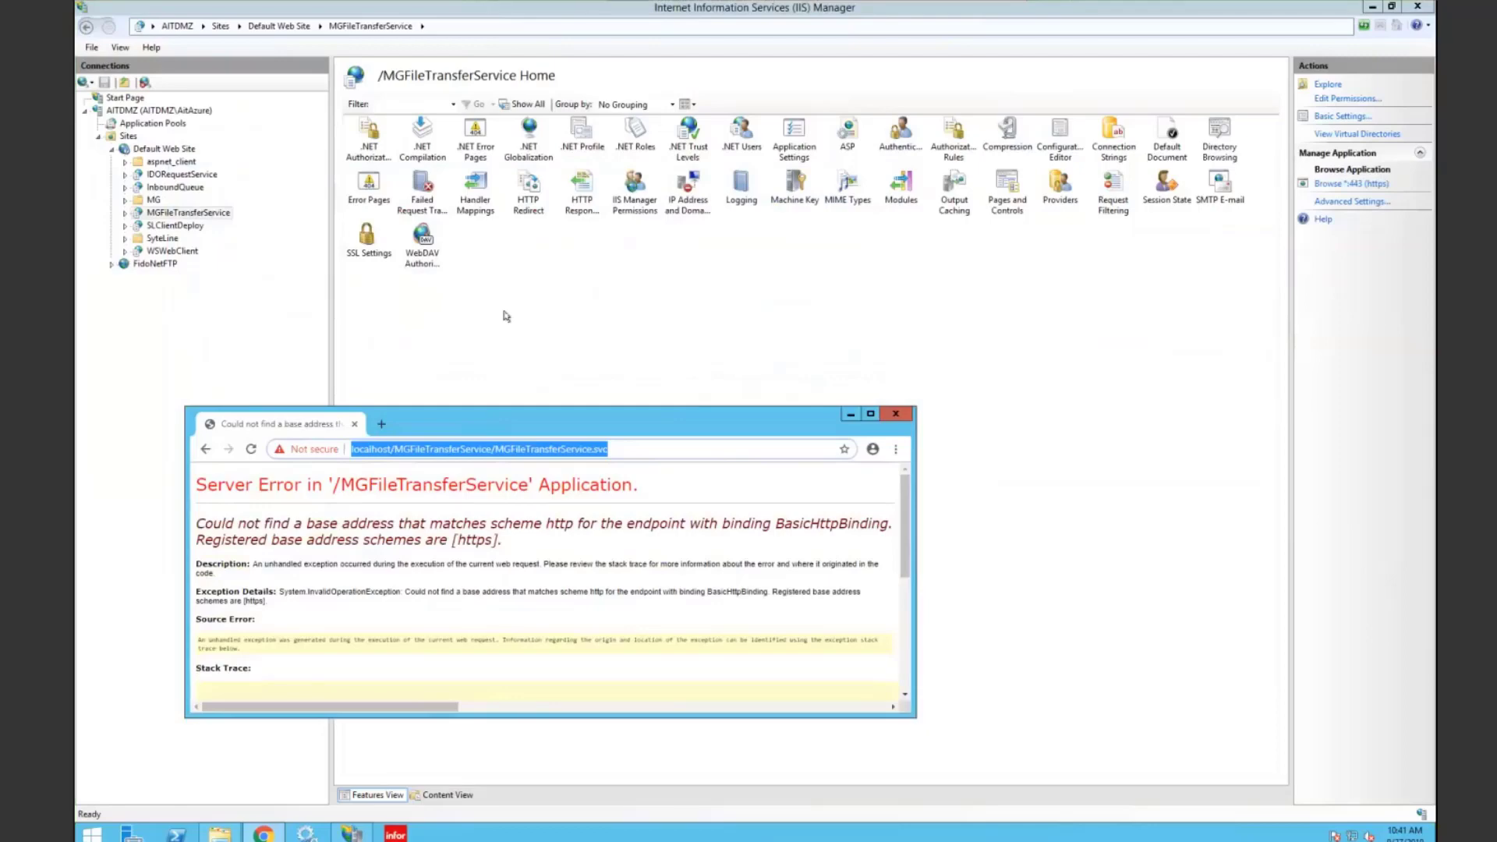
pyautogui.click(504, 312)
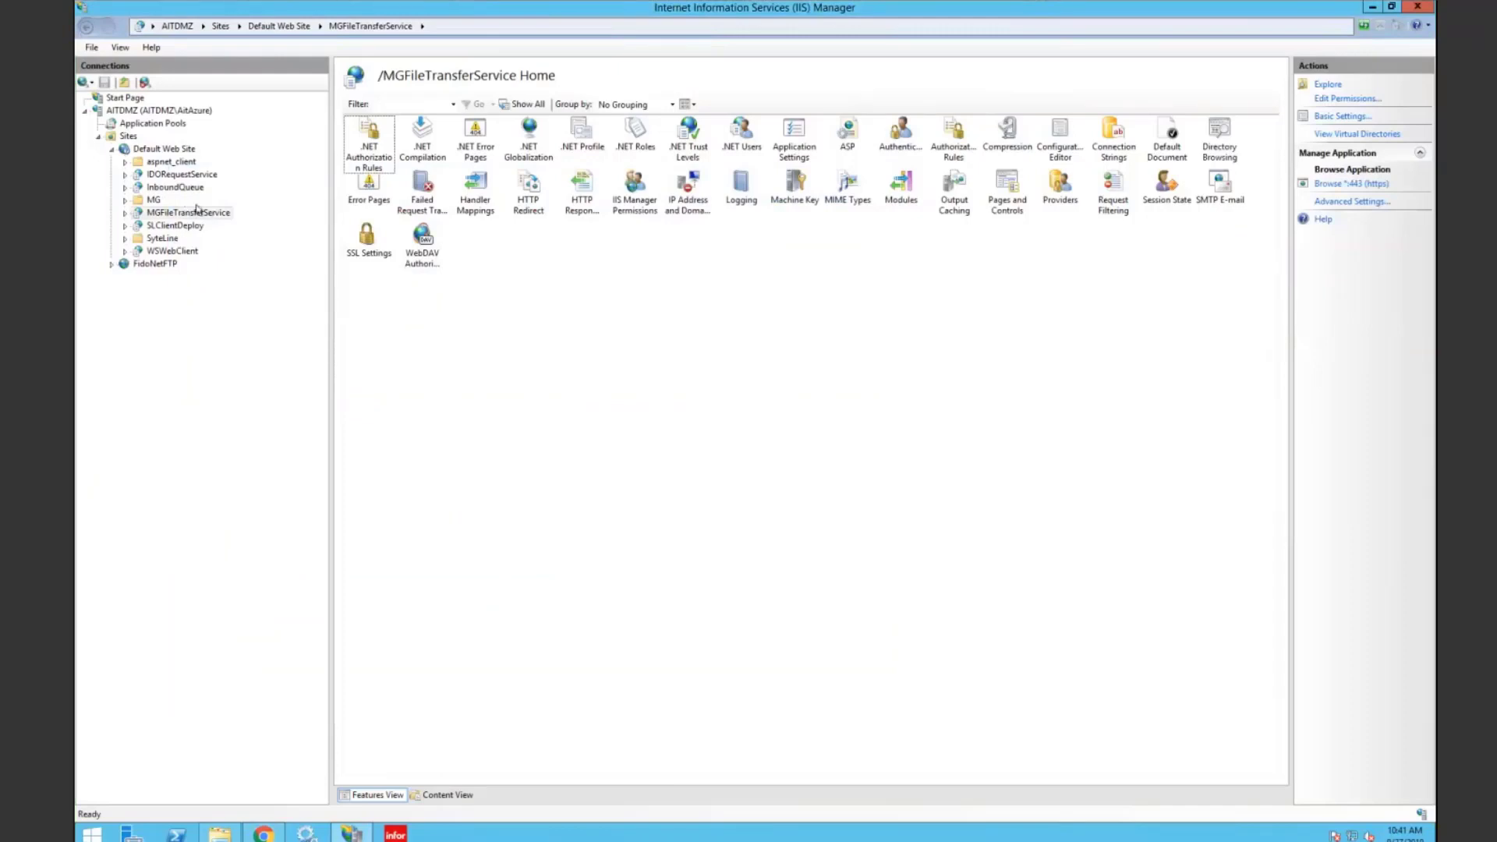
pyautogui.rightClick(199, 221)
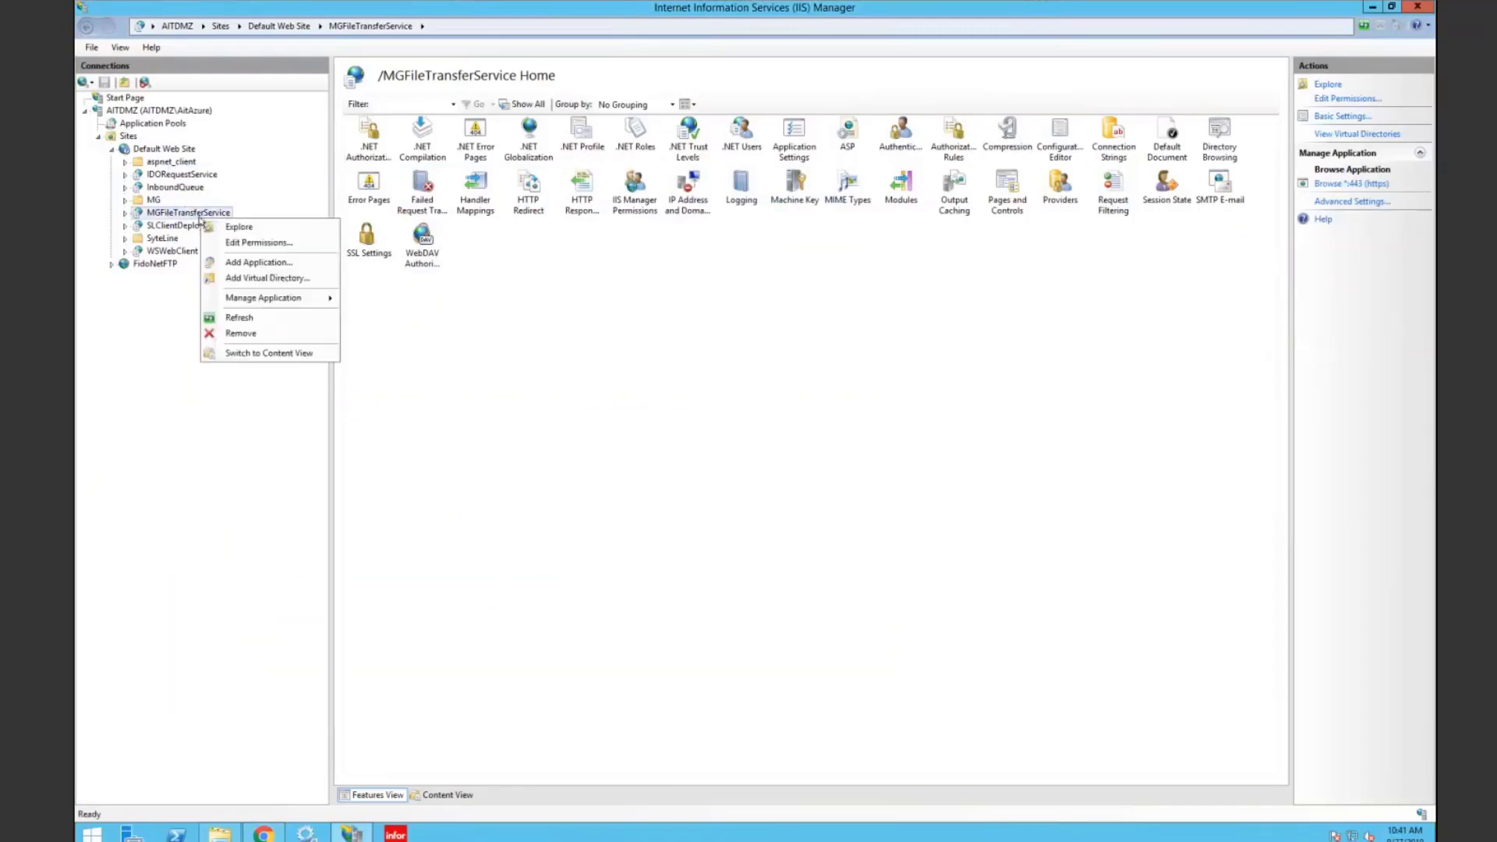
# Explore the application's folder and open its Web.config in a maximized Notepad++
pyautogui.click(261, 227)
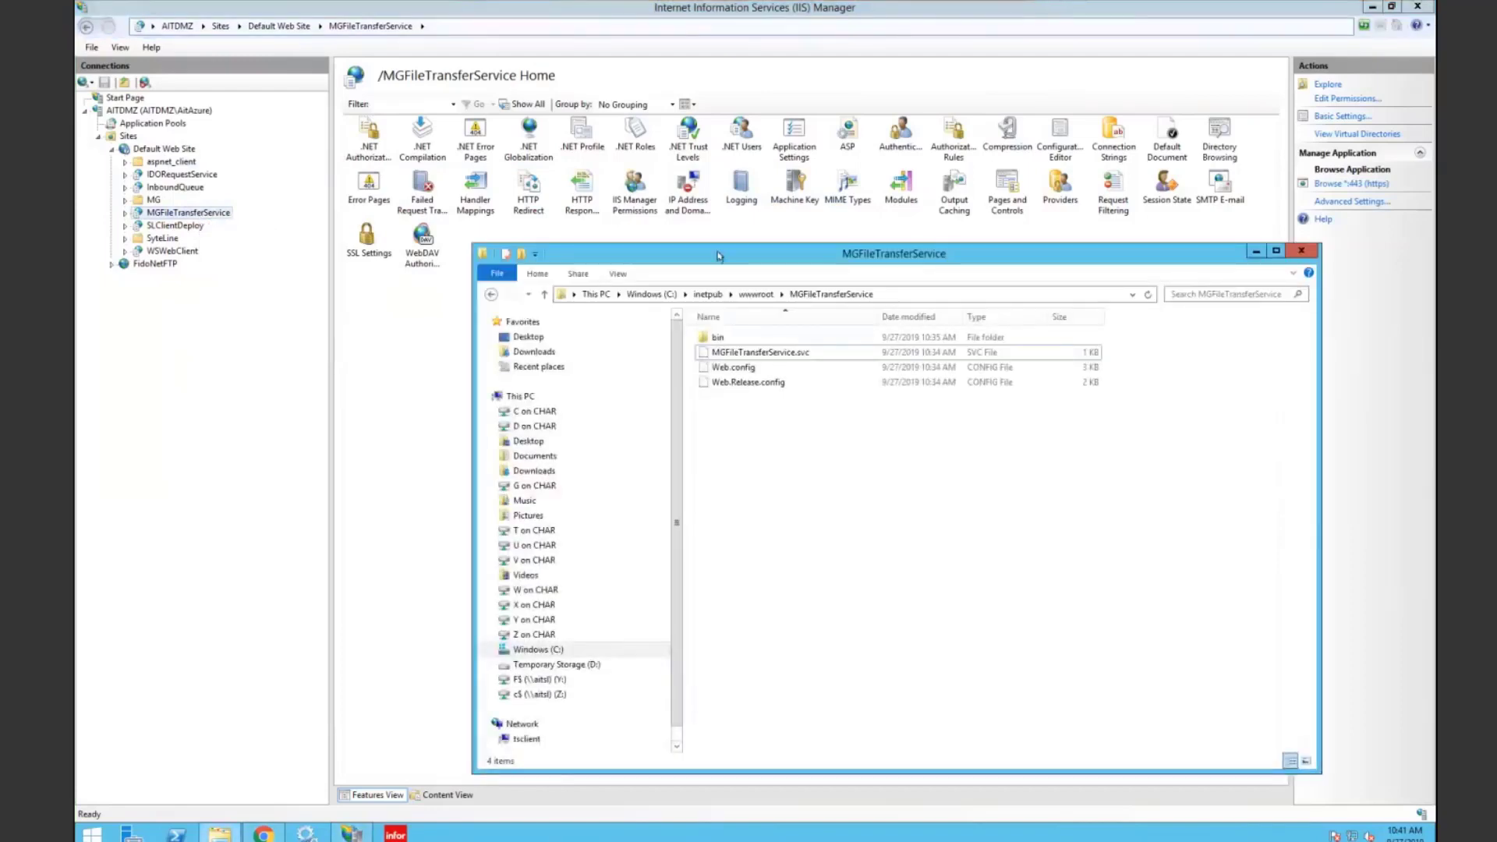
pyautogui.moveTo(717, 253); pyautogui.dragTo(551, 160)
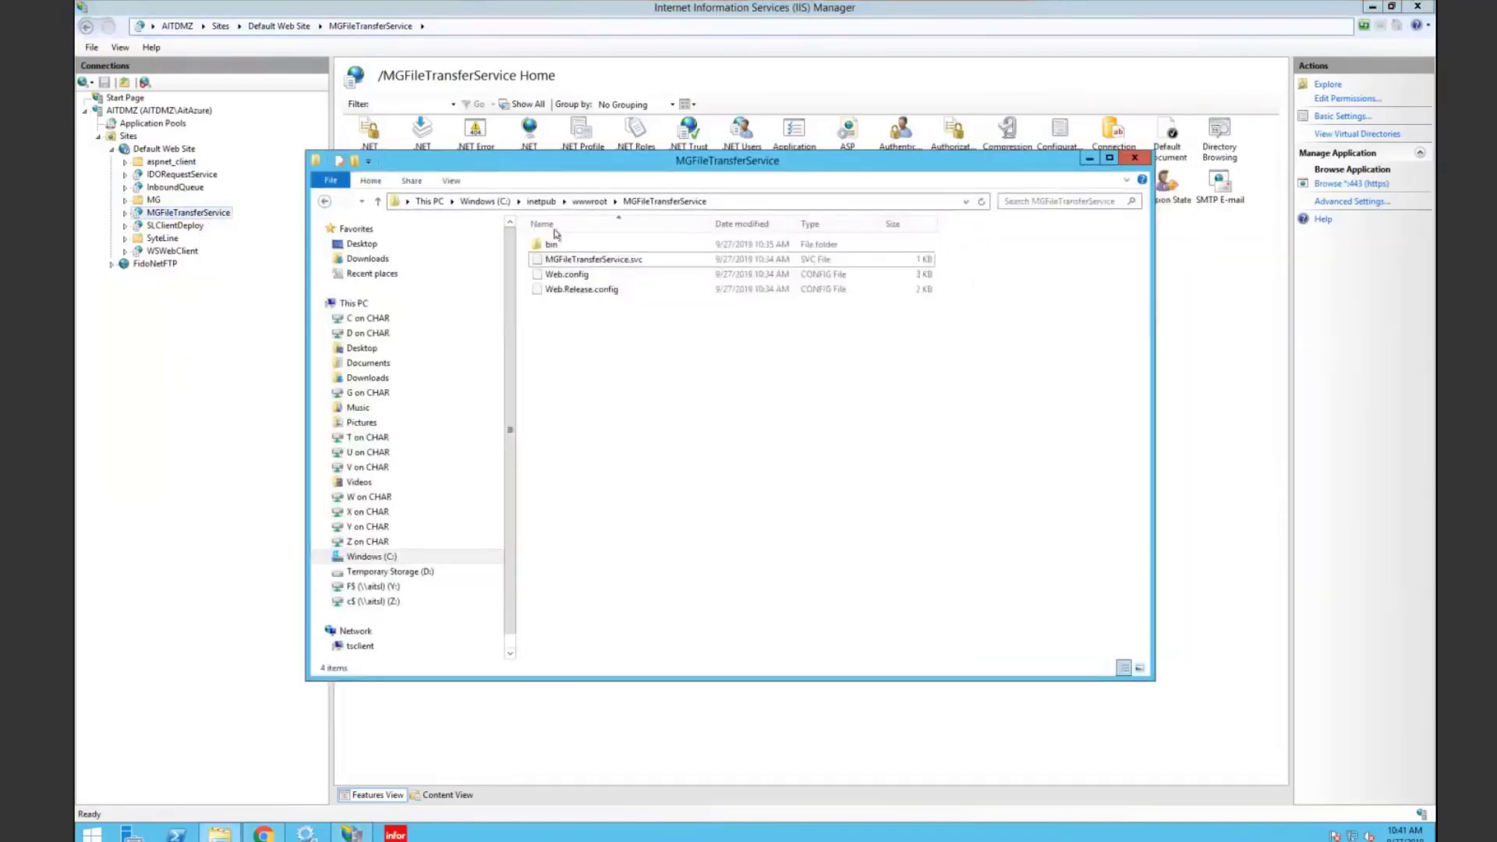
pyautogui.rightClick(573, 276)
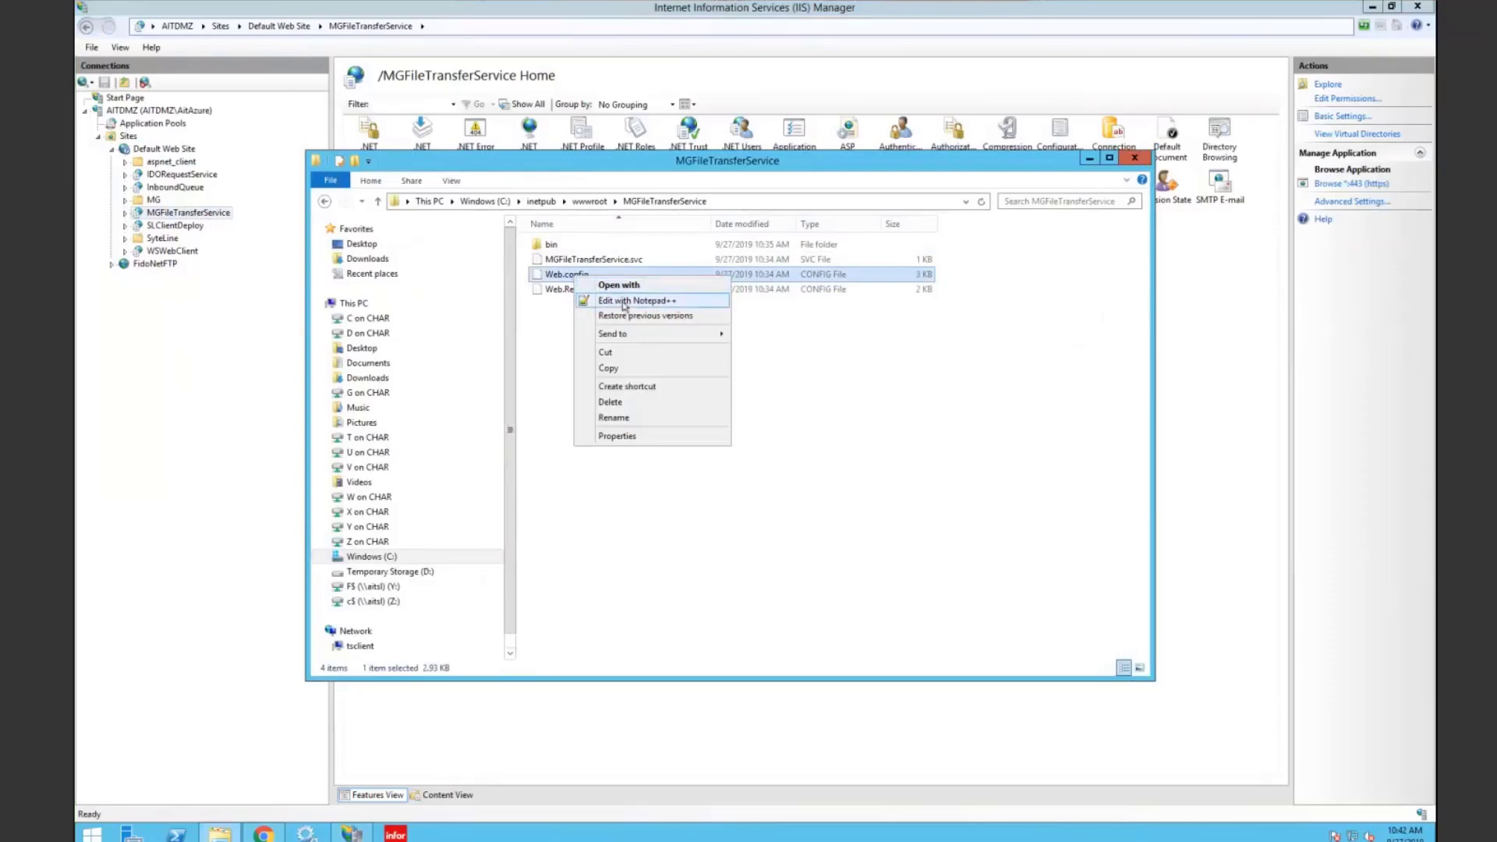
pyautogui.click(627, 301)
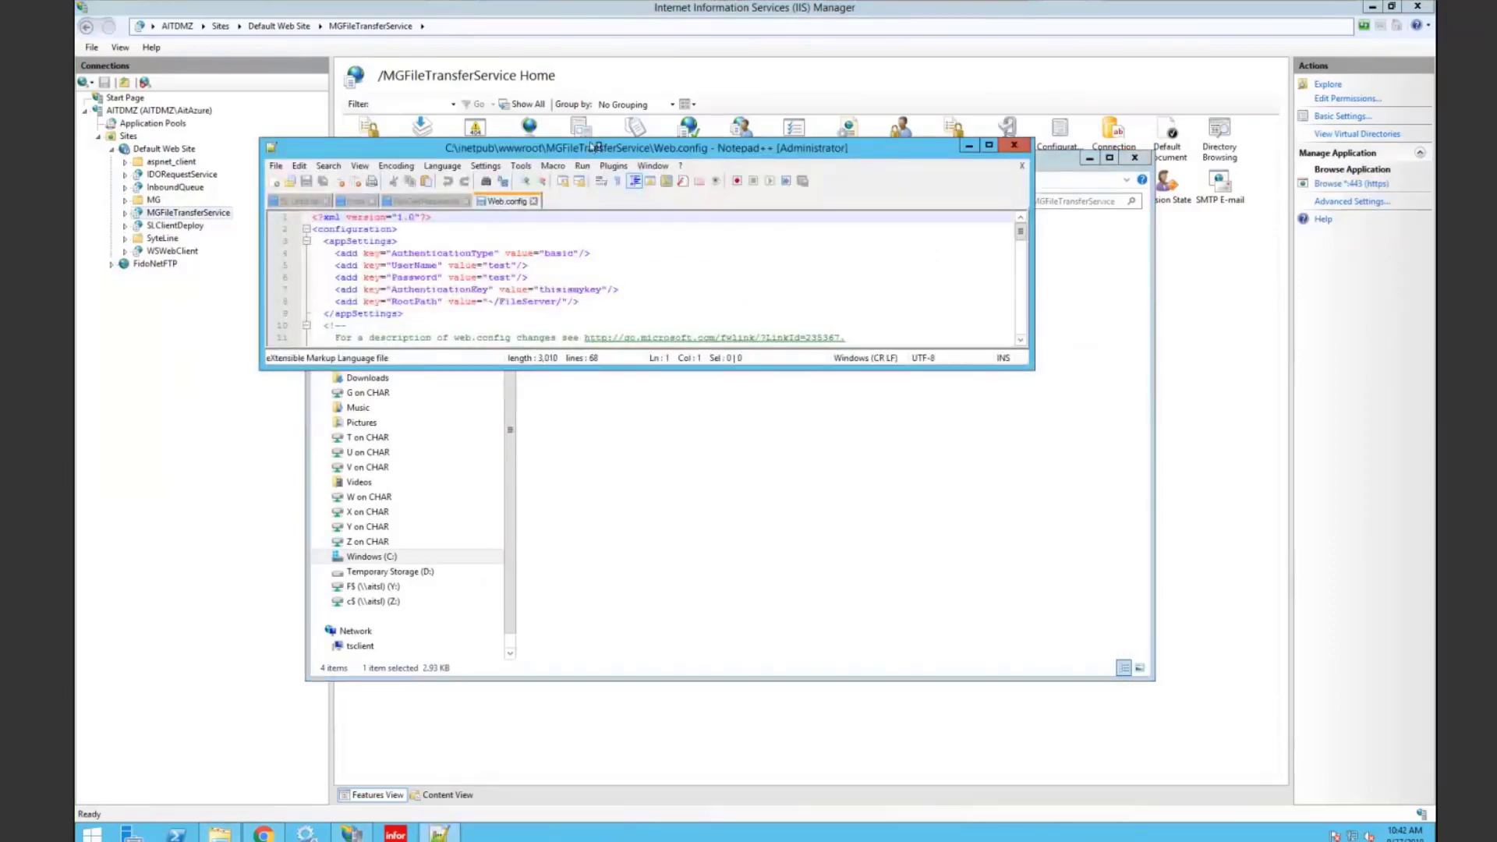
pyautogui.doubleClick(599, 147)
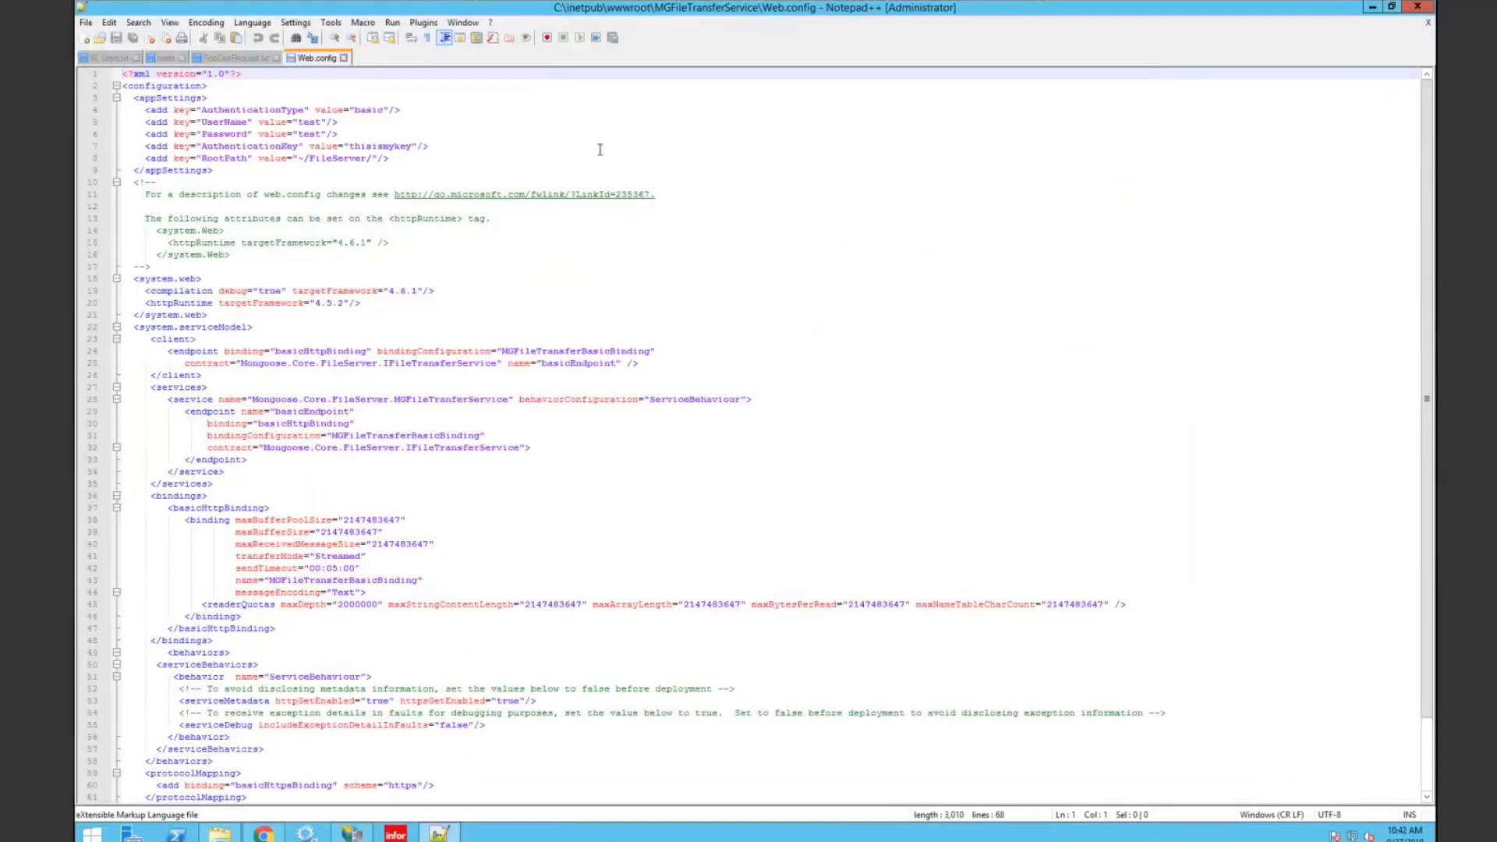
# With the Find dialog set aside, start a new line after messageEncoding, above readerQuotas
pyautogui.hotkey('ctrl', 'f')
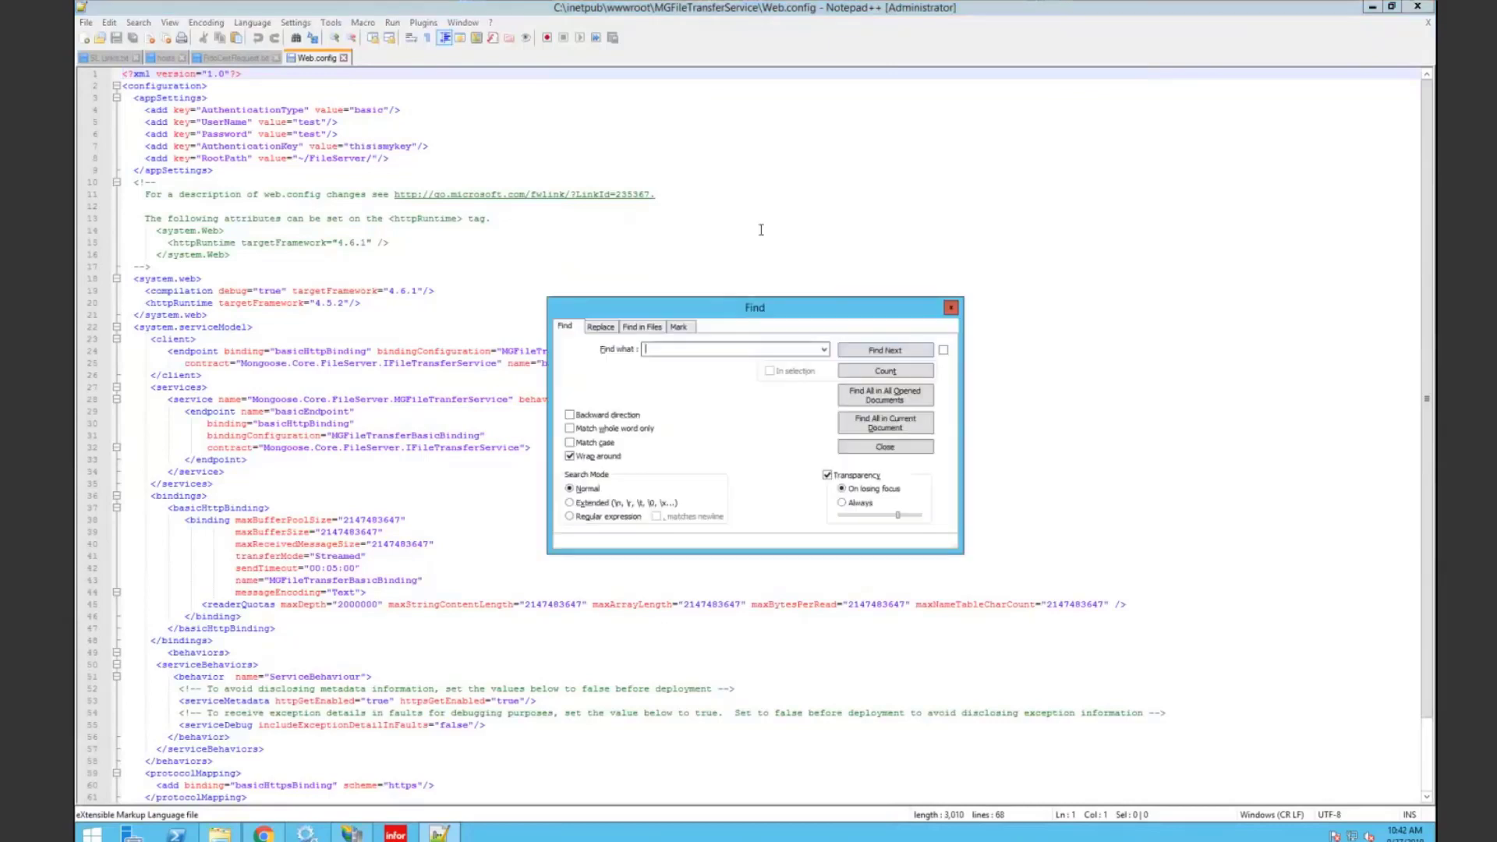
pyautogui.moveTo(761, 305); pyautogui.dragTo(1079, 189)
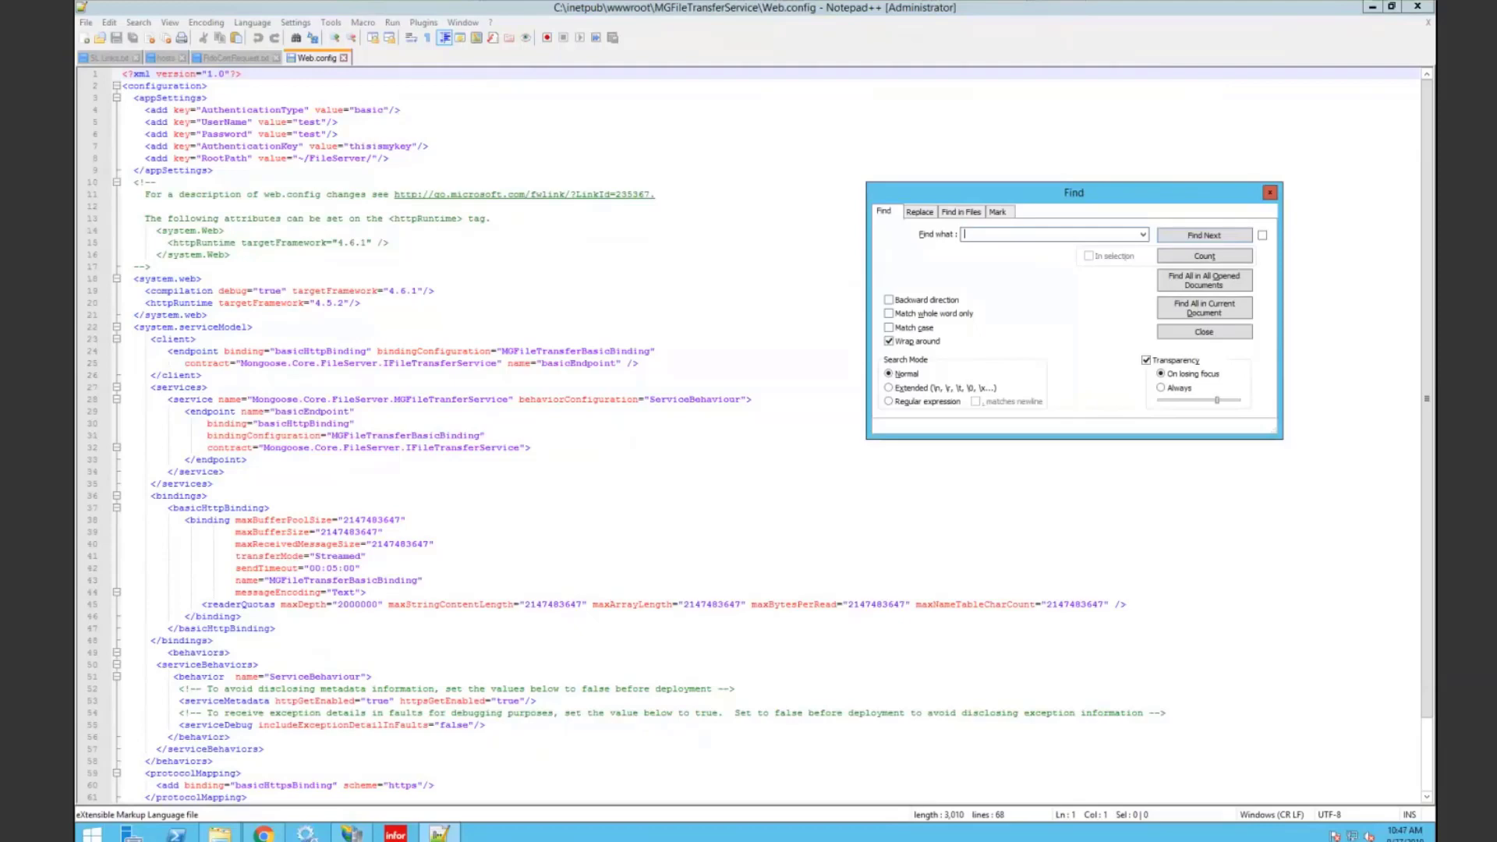
pyautogui.click(274, 532)
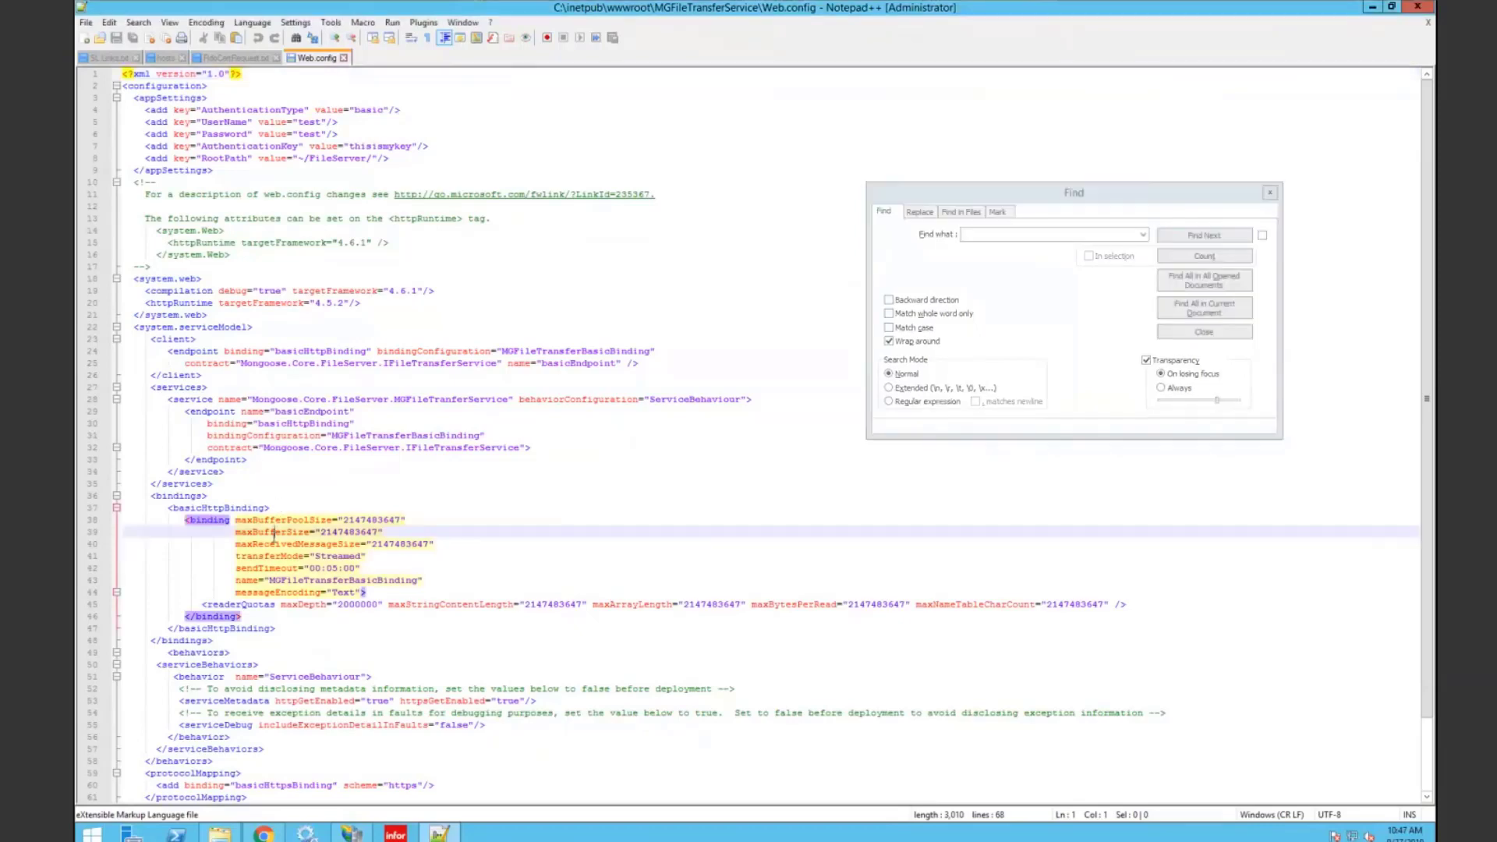
pyautogui.click(200, 605)
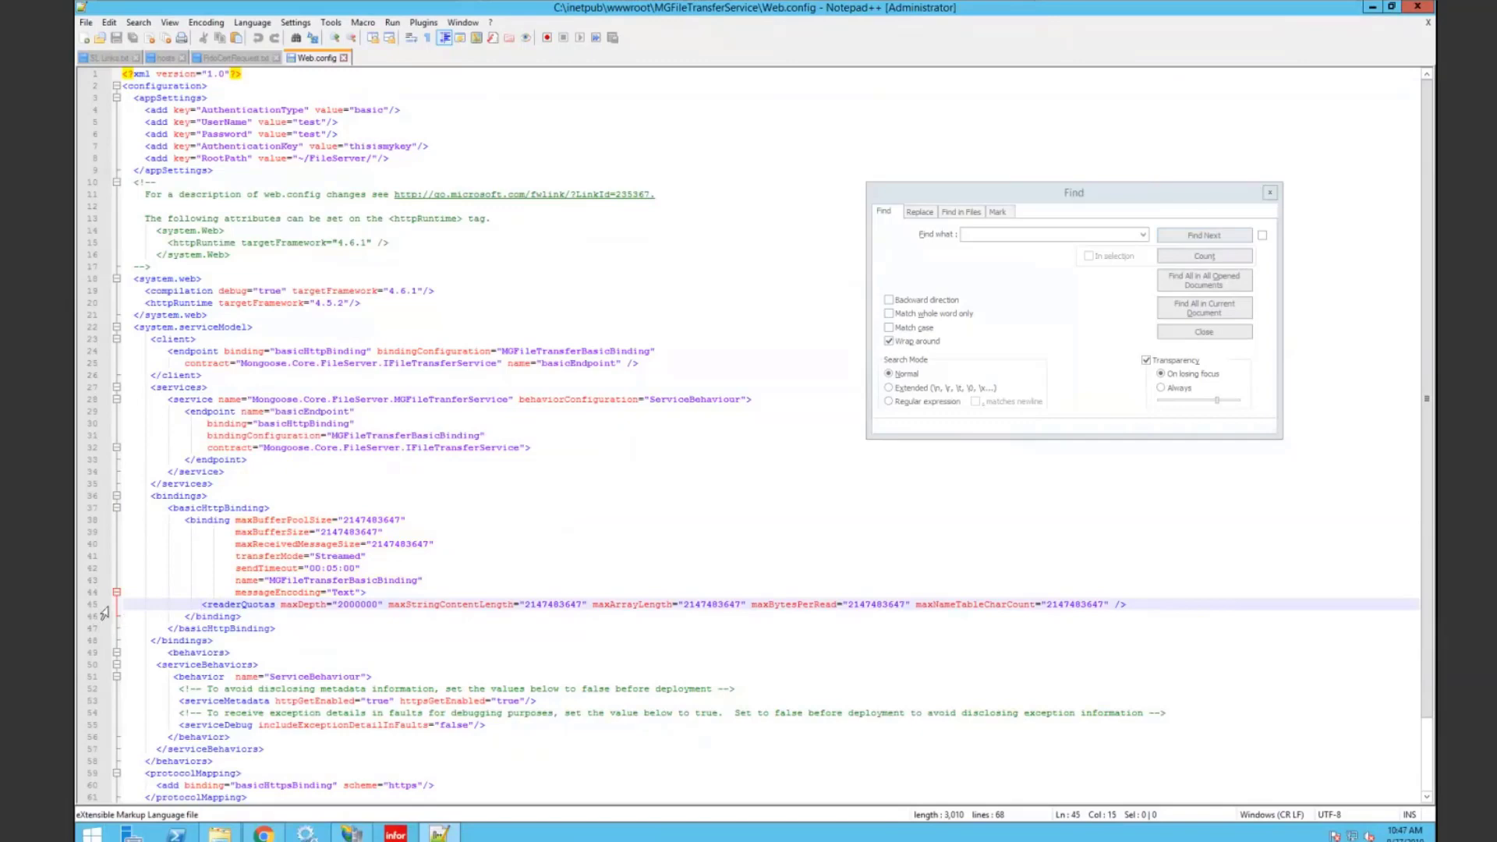
pyautogui.click(179, 592)
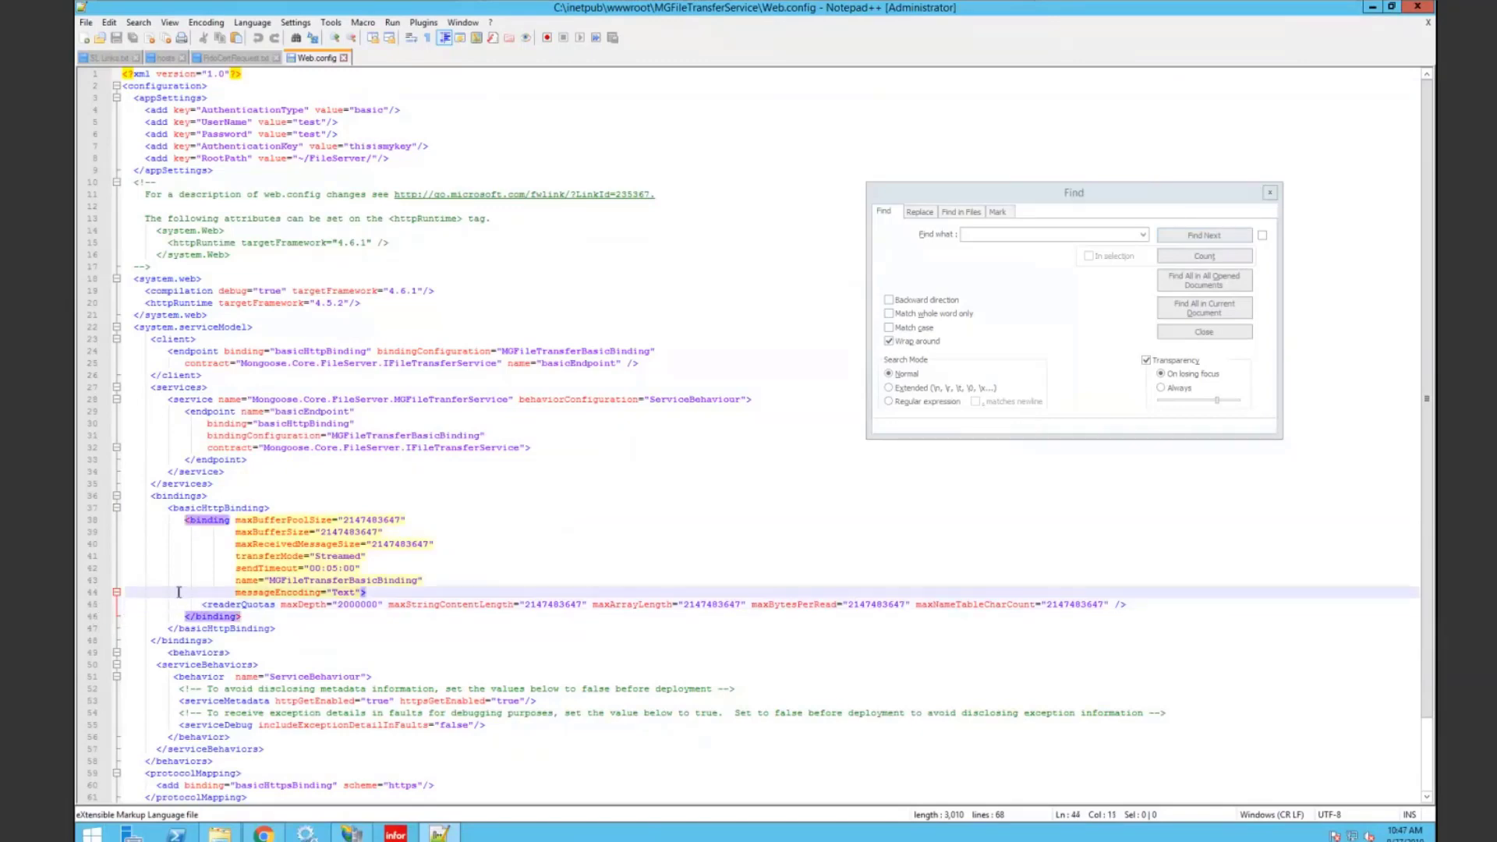
pyautogui.click(379, 594)
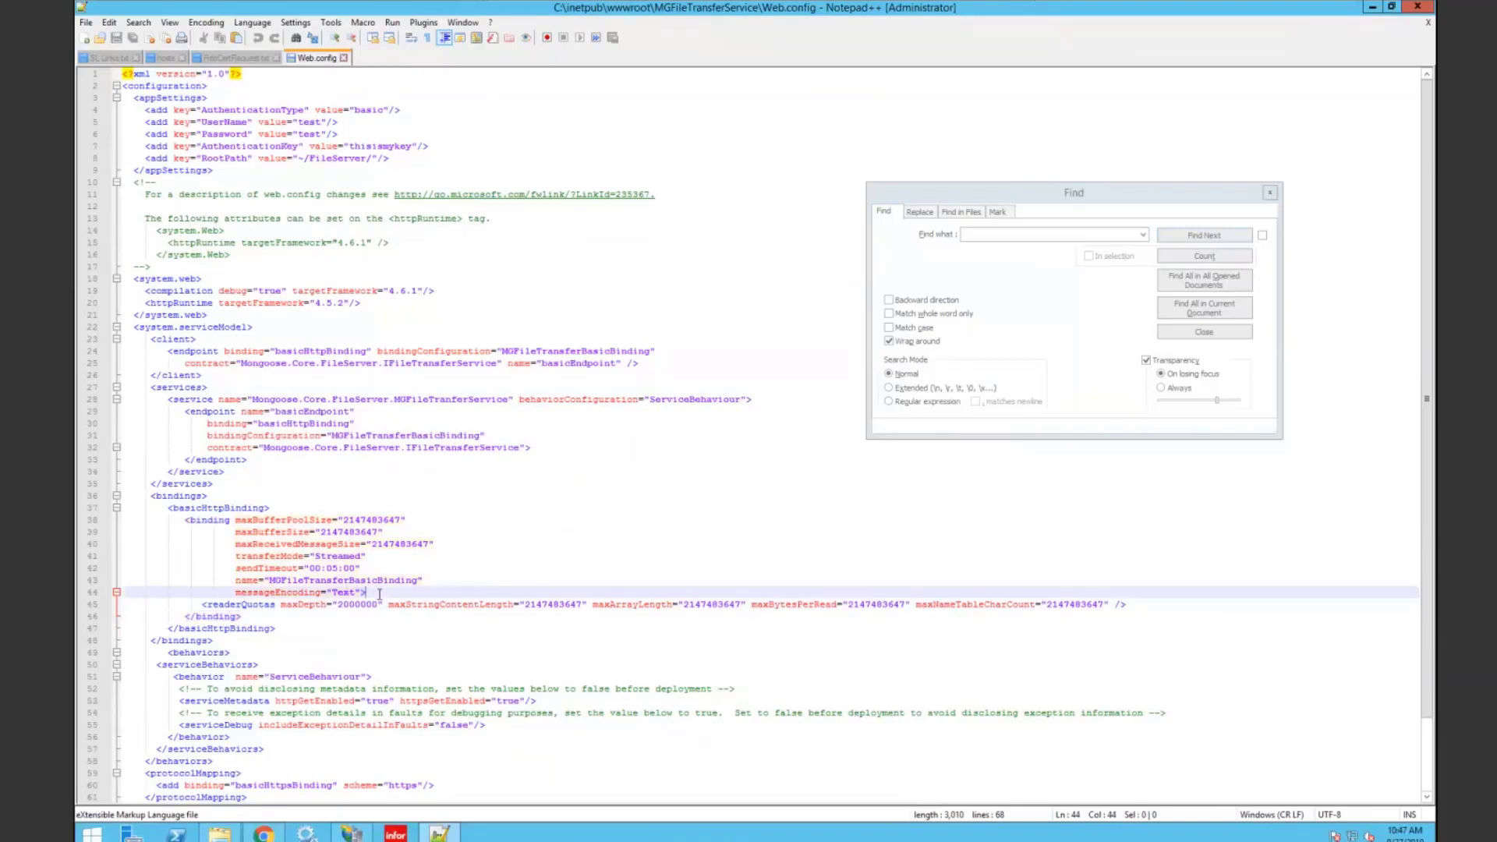
pyautogui.press('Return')
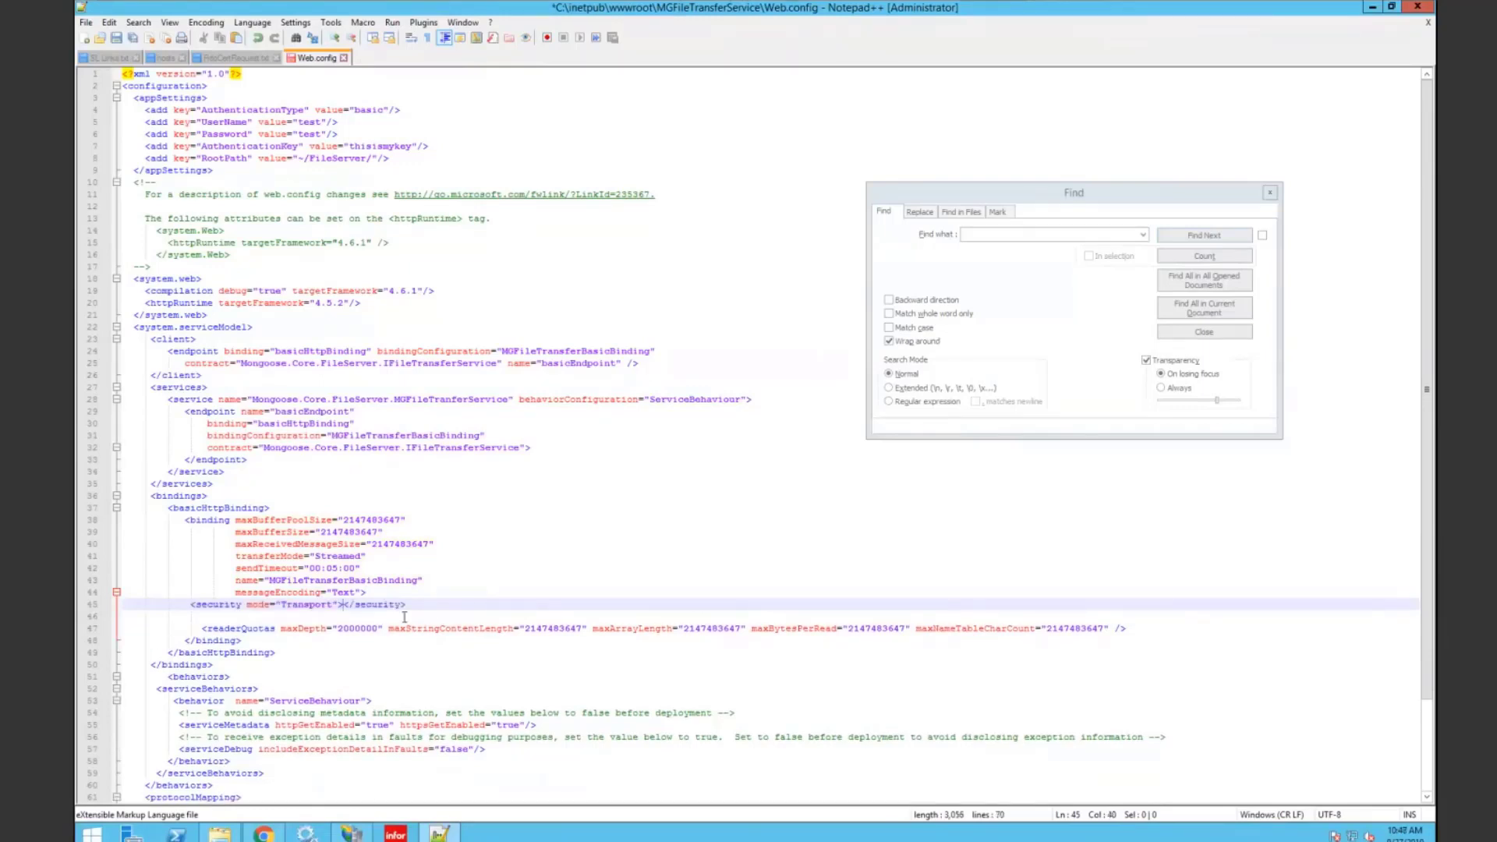
# Delete the closing security tag line below <security mode="Transport"> in Web.config
pyautogui.press('Return')
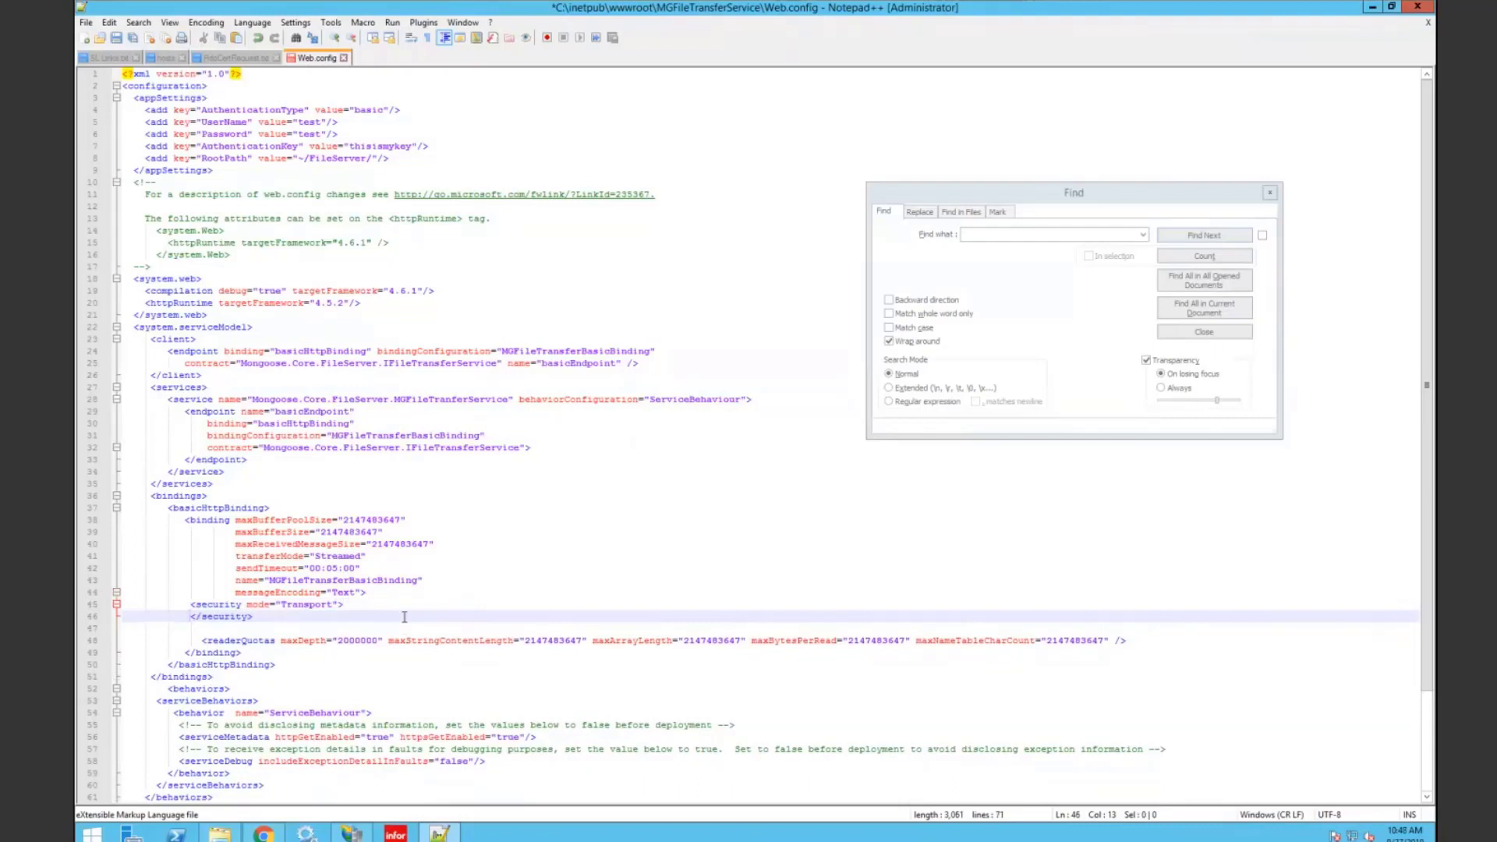
pyautogui.press('Down')
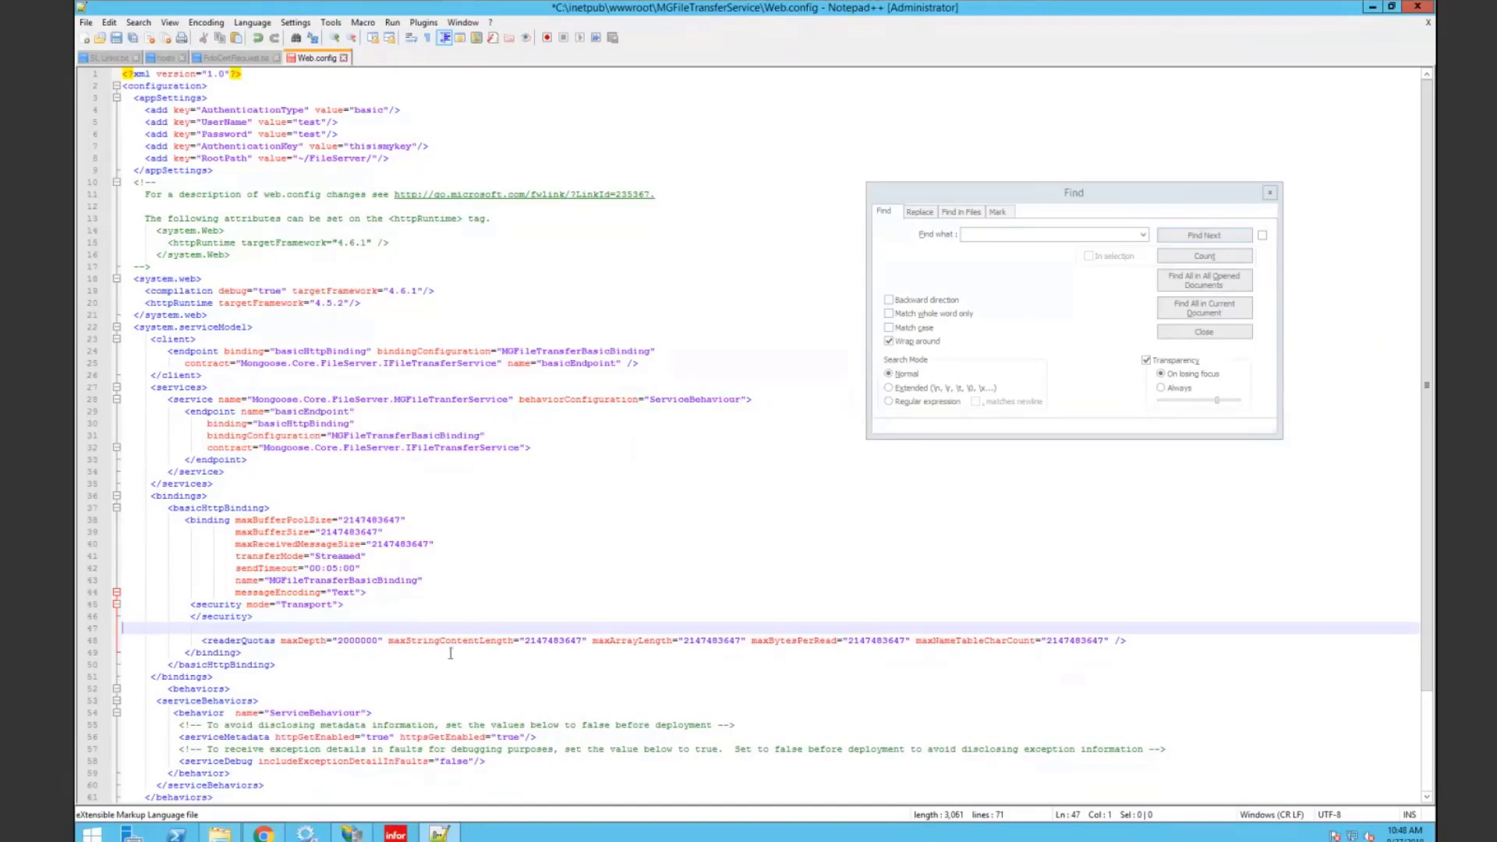
pyautogui.click(277, 614)
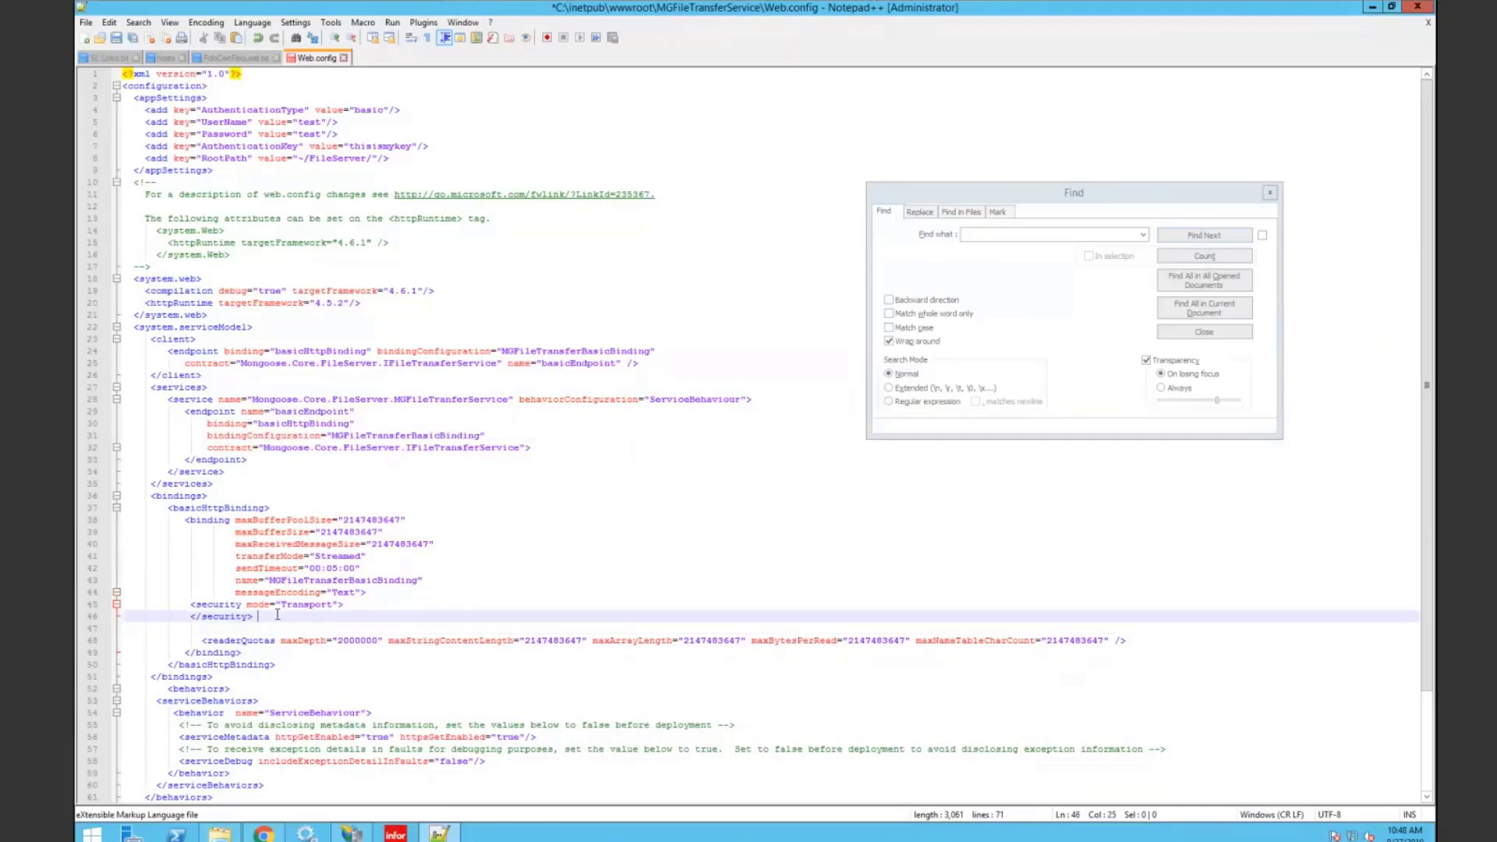
pyautogui.hotkey('shift', 'Home')
pyautogui.press('BackSpace')
pyautogui.press('Delete')
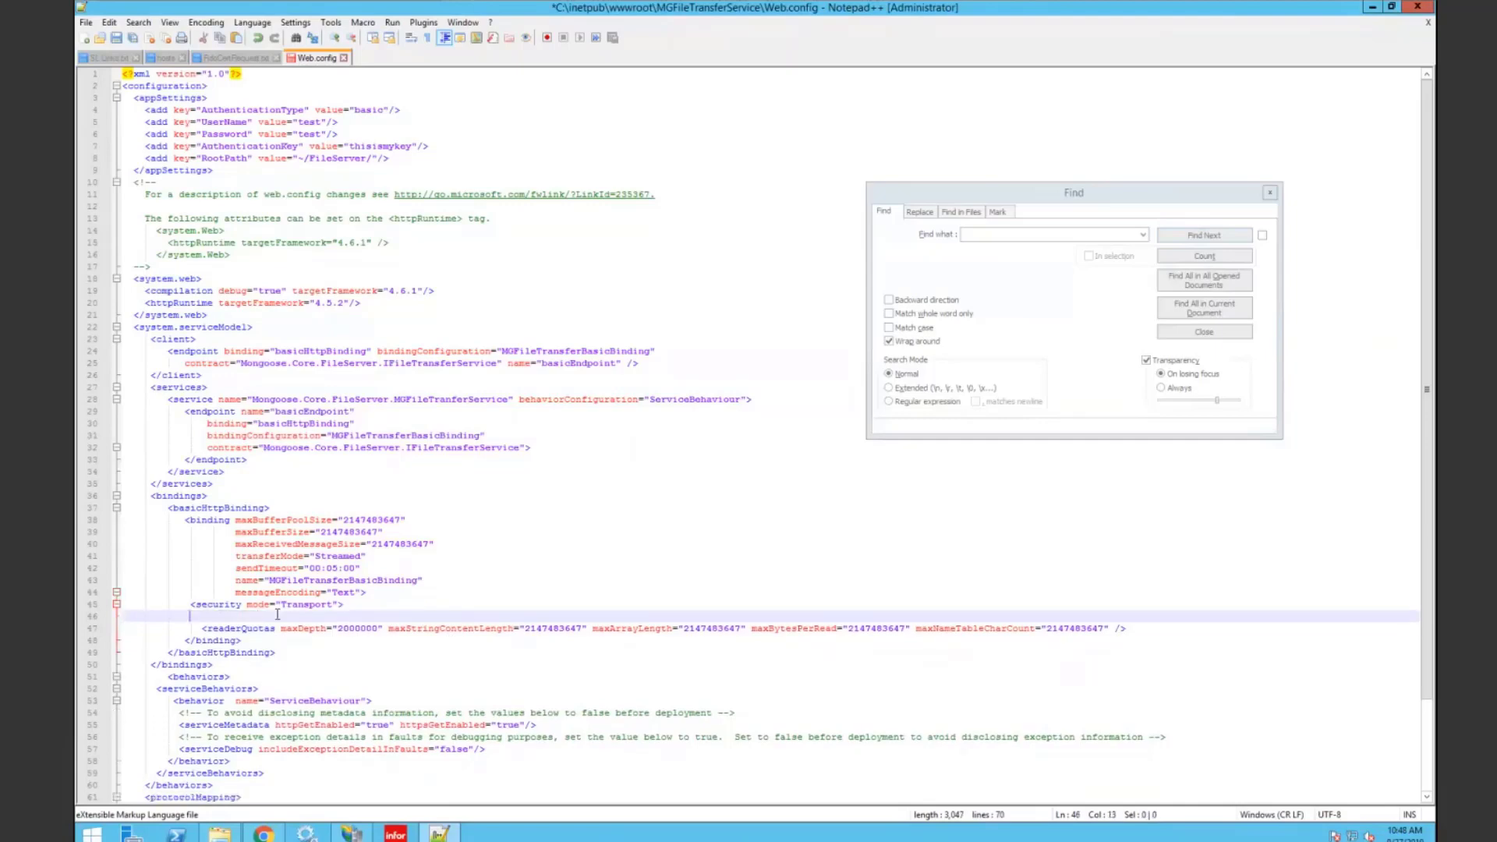
pyautogui.press('Delete')
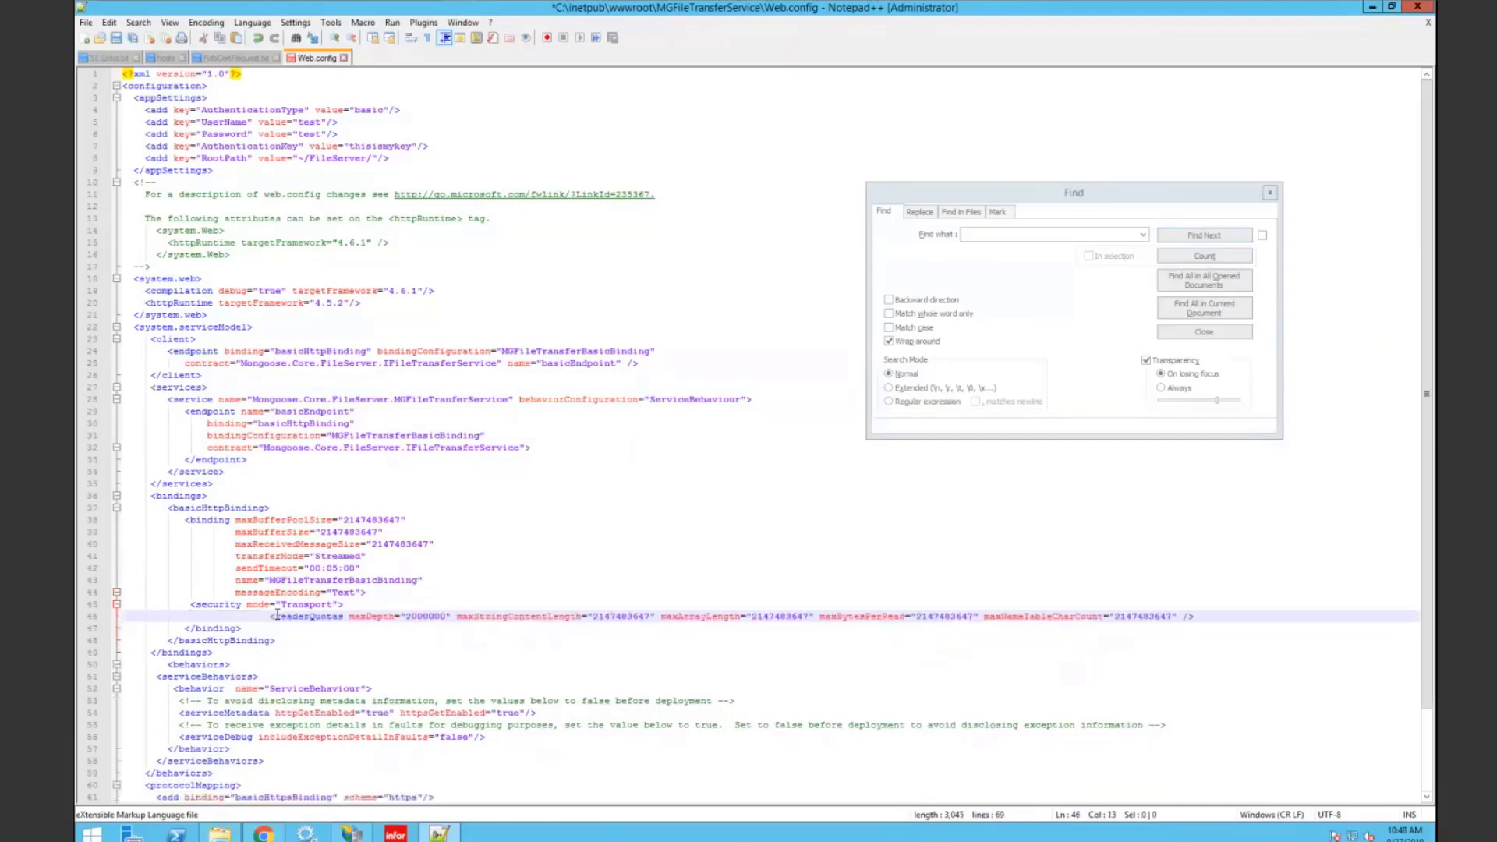
# Remove the leftover indentation and empty lines between the security element and readerQuotas
pyautogui.press('Return')
pyautogui.press('Return')
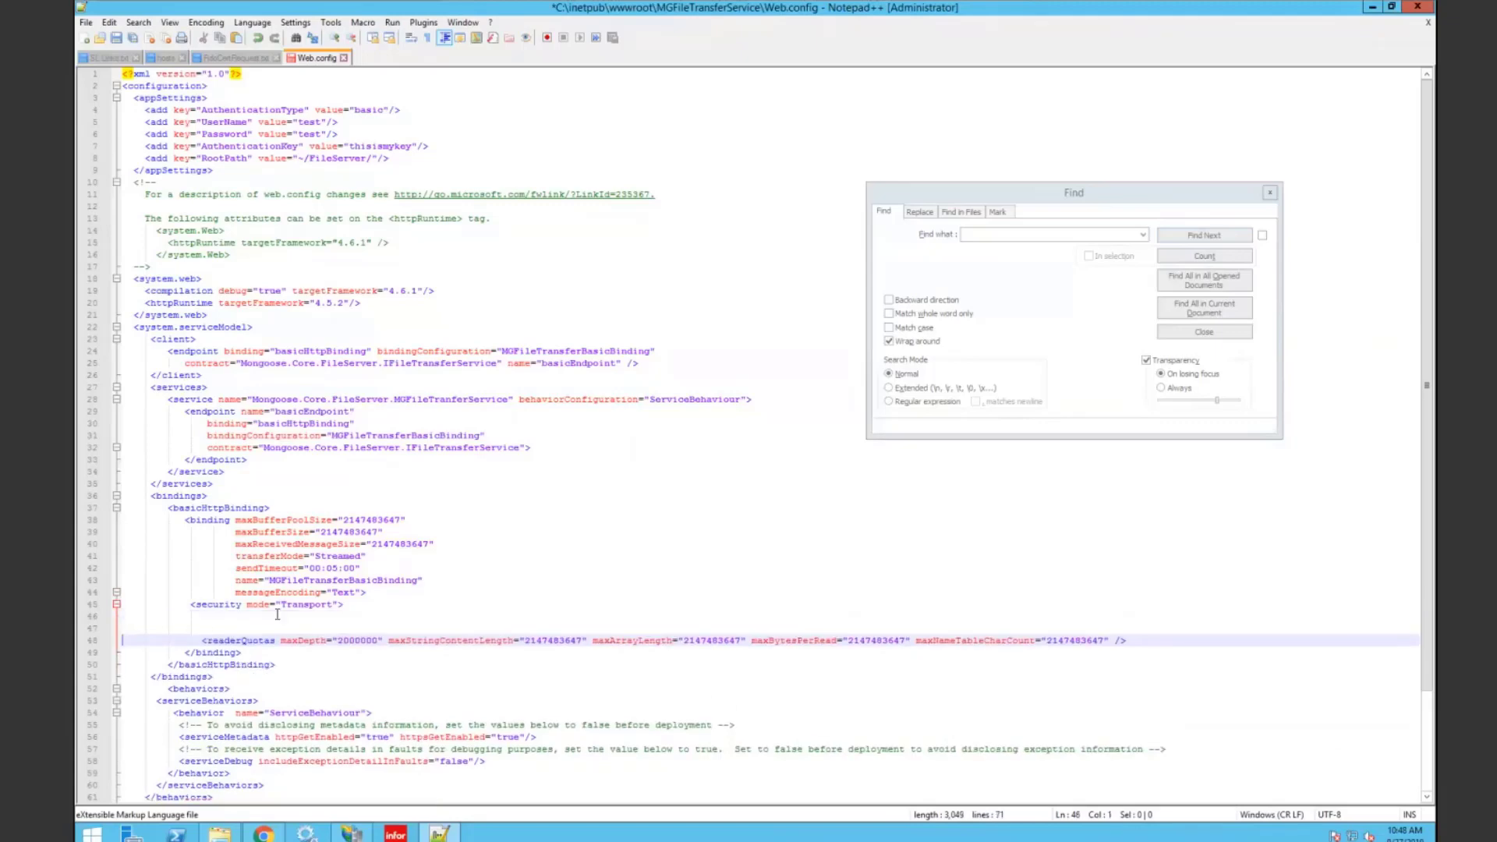
pyautogui.press('Up')
pyautogui.press('Up')
pyautogui.hotkey('shift', 'Home')
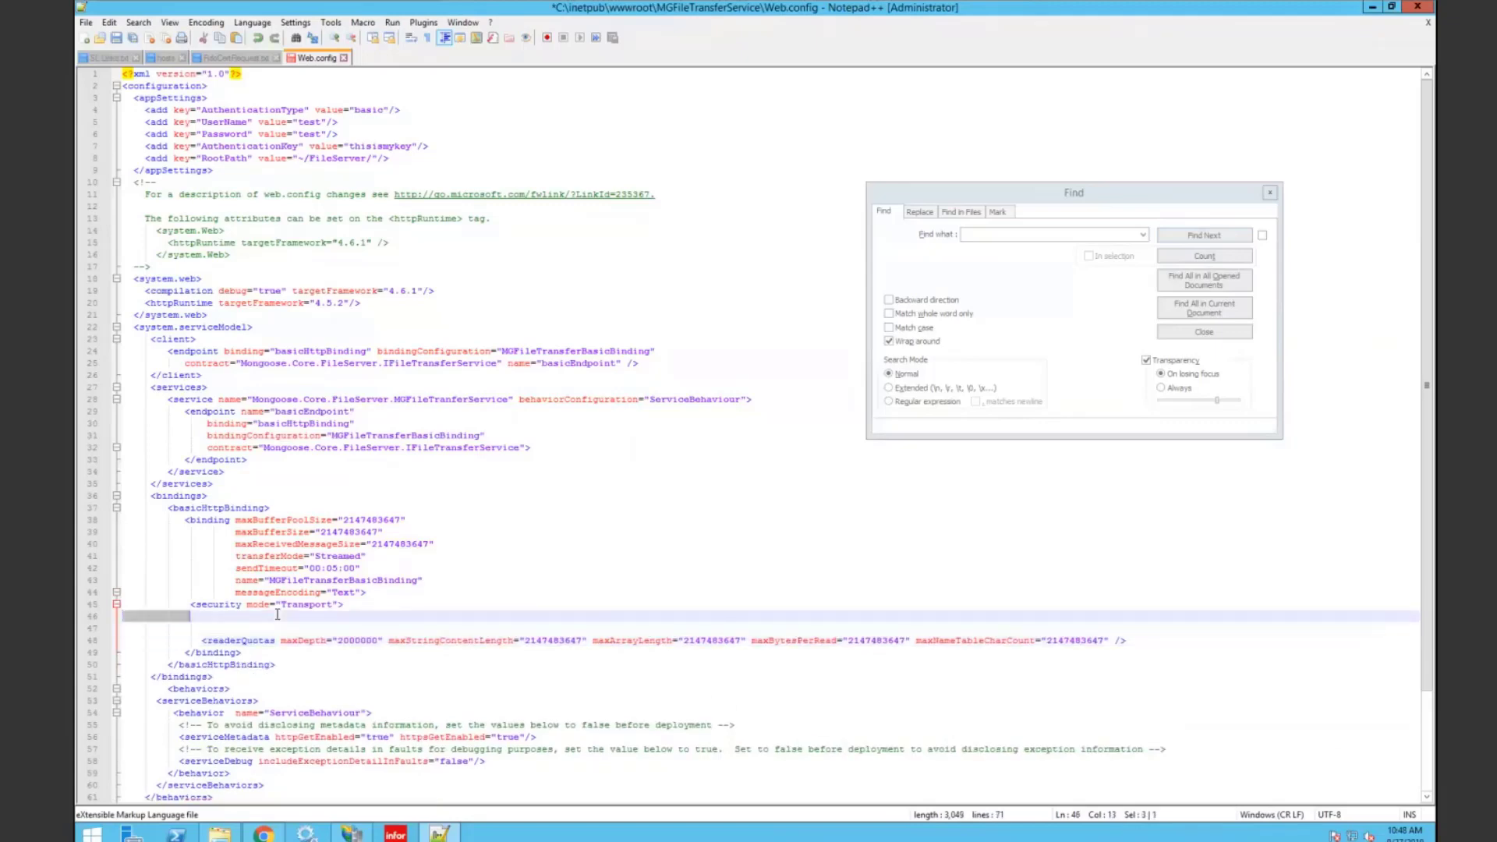
pyautogui.press('BackSpace')
pyautogui.hotkey('shift', 'Down')
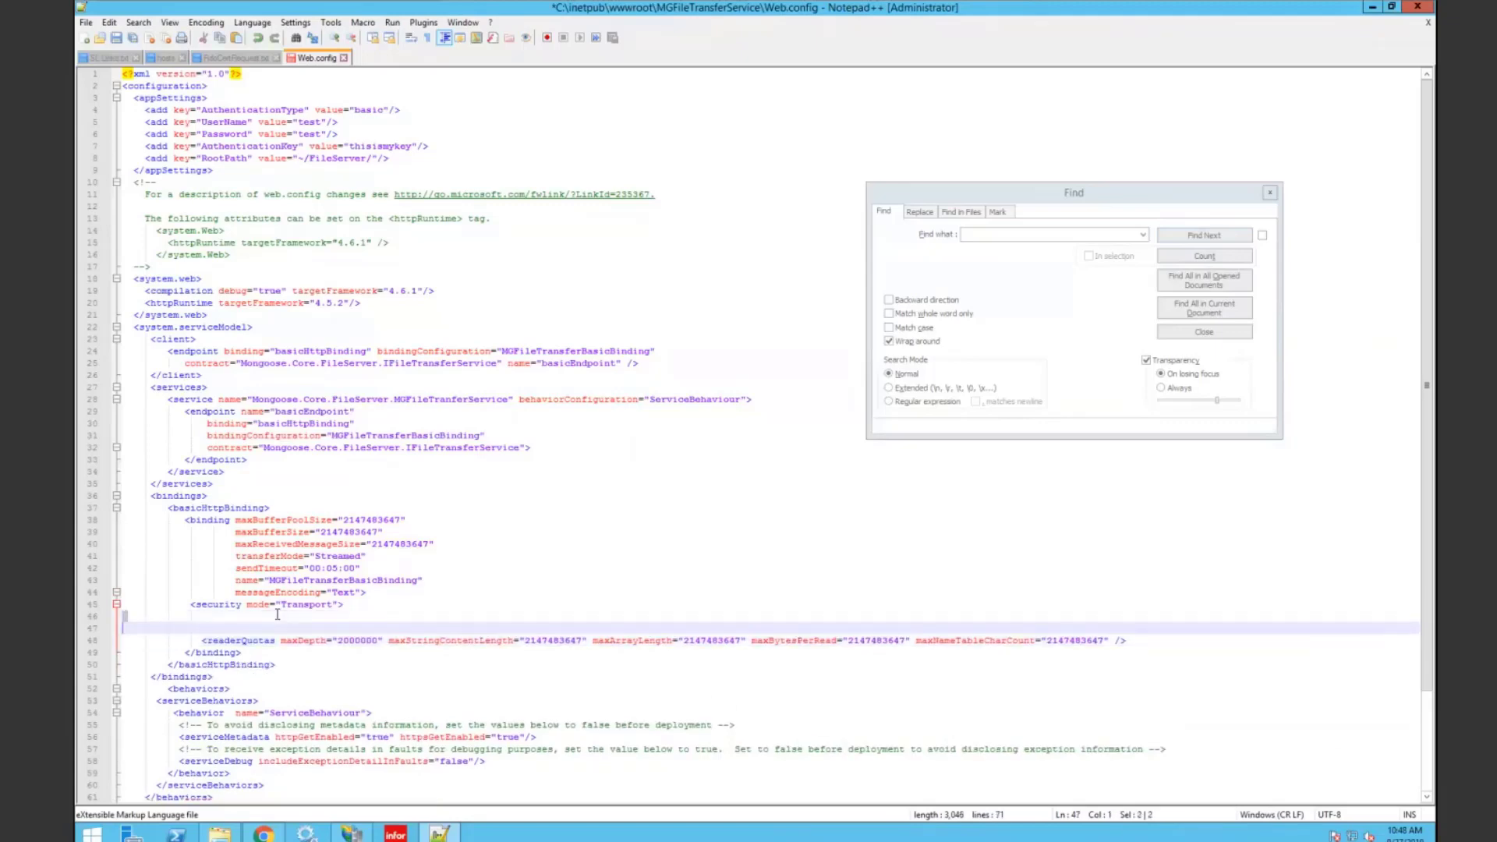
pyautogui.press('BackSpace')
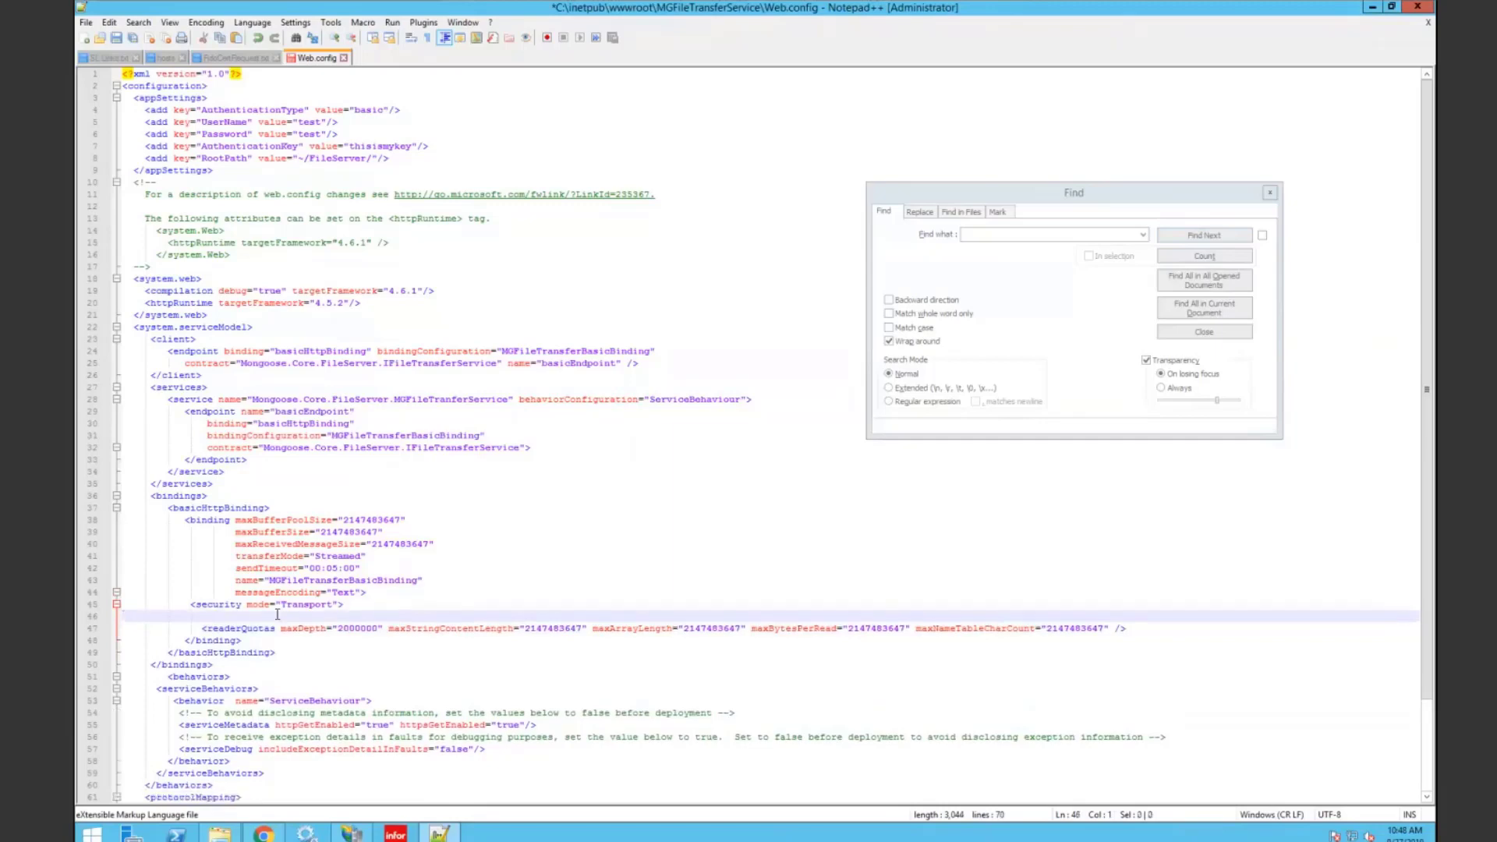
pyautogui.hotkey('shift', 'Down')
pyautogui.press('BackSpace')
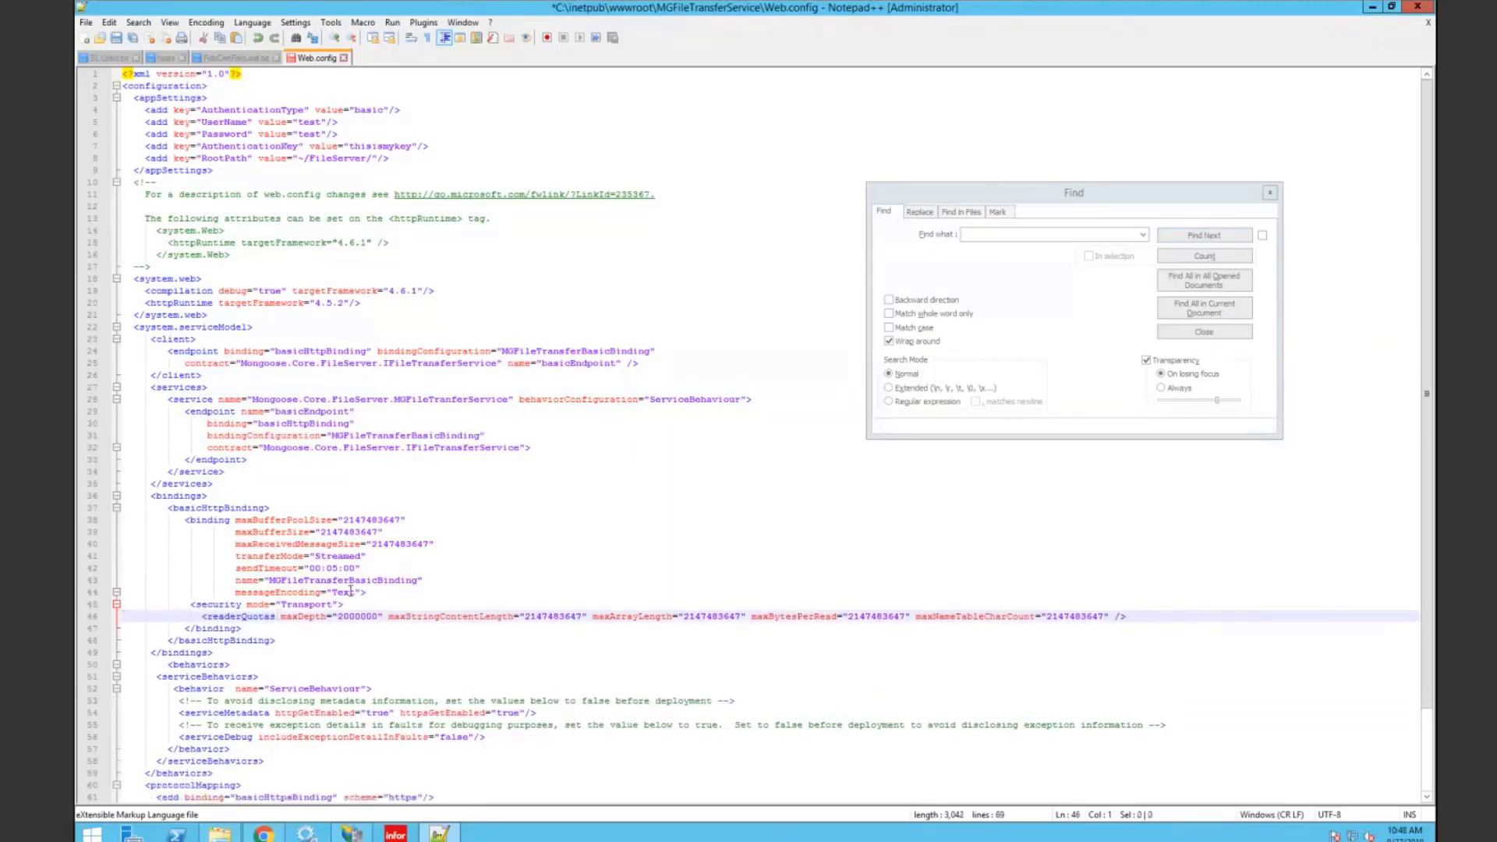
# Make the element self-closing as <security mode="Transport"/> and save Web.config
pyautogui.click(337, 603)
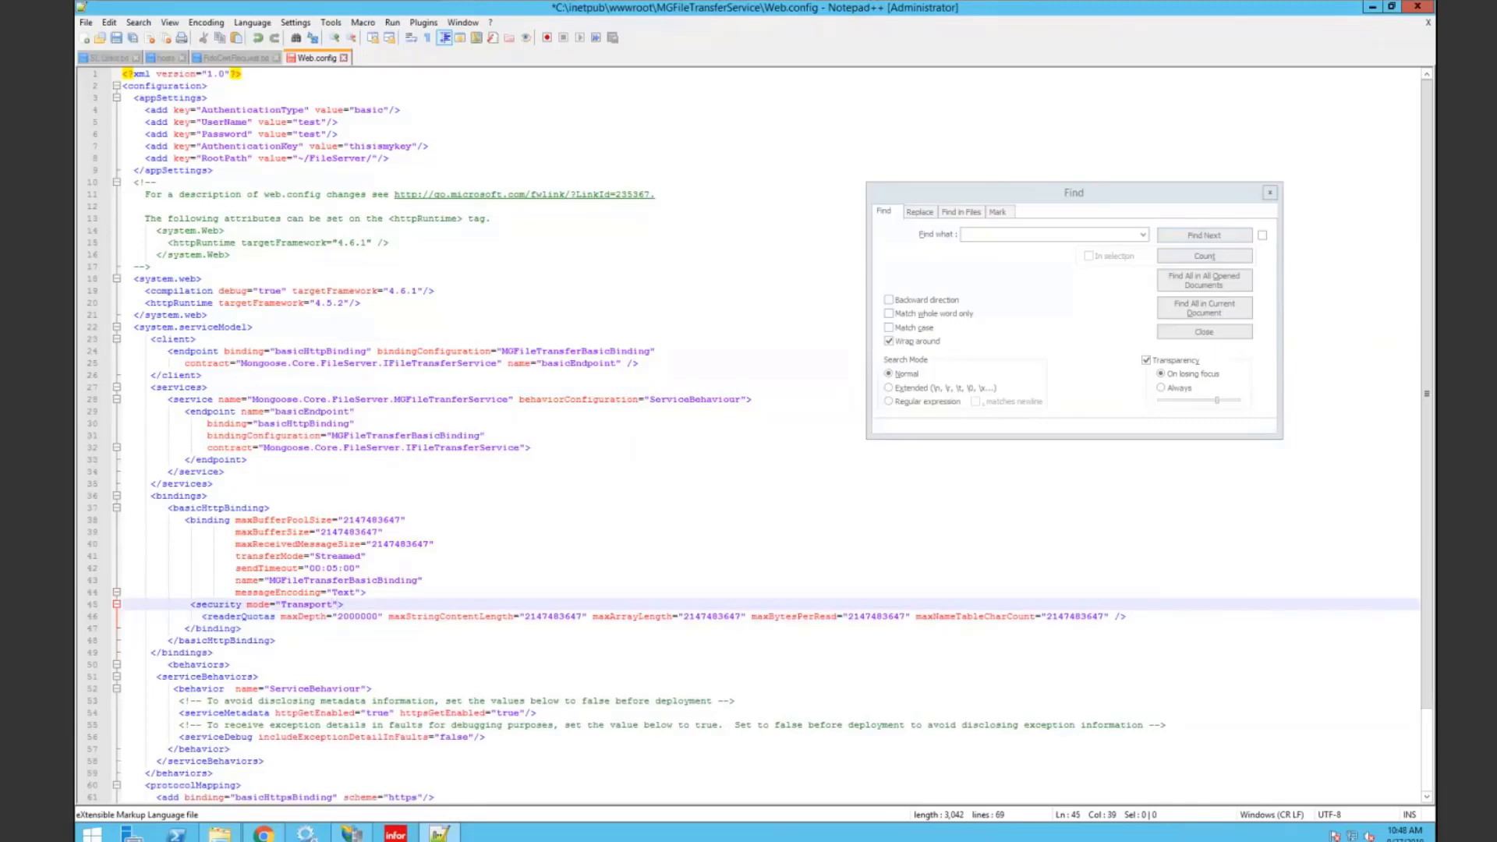
pyautogui.write('/')
pyautogui.click(373, 598)
pyautogui.hotkey('ctrl', 's')
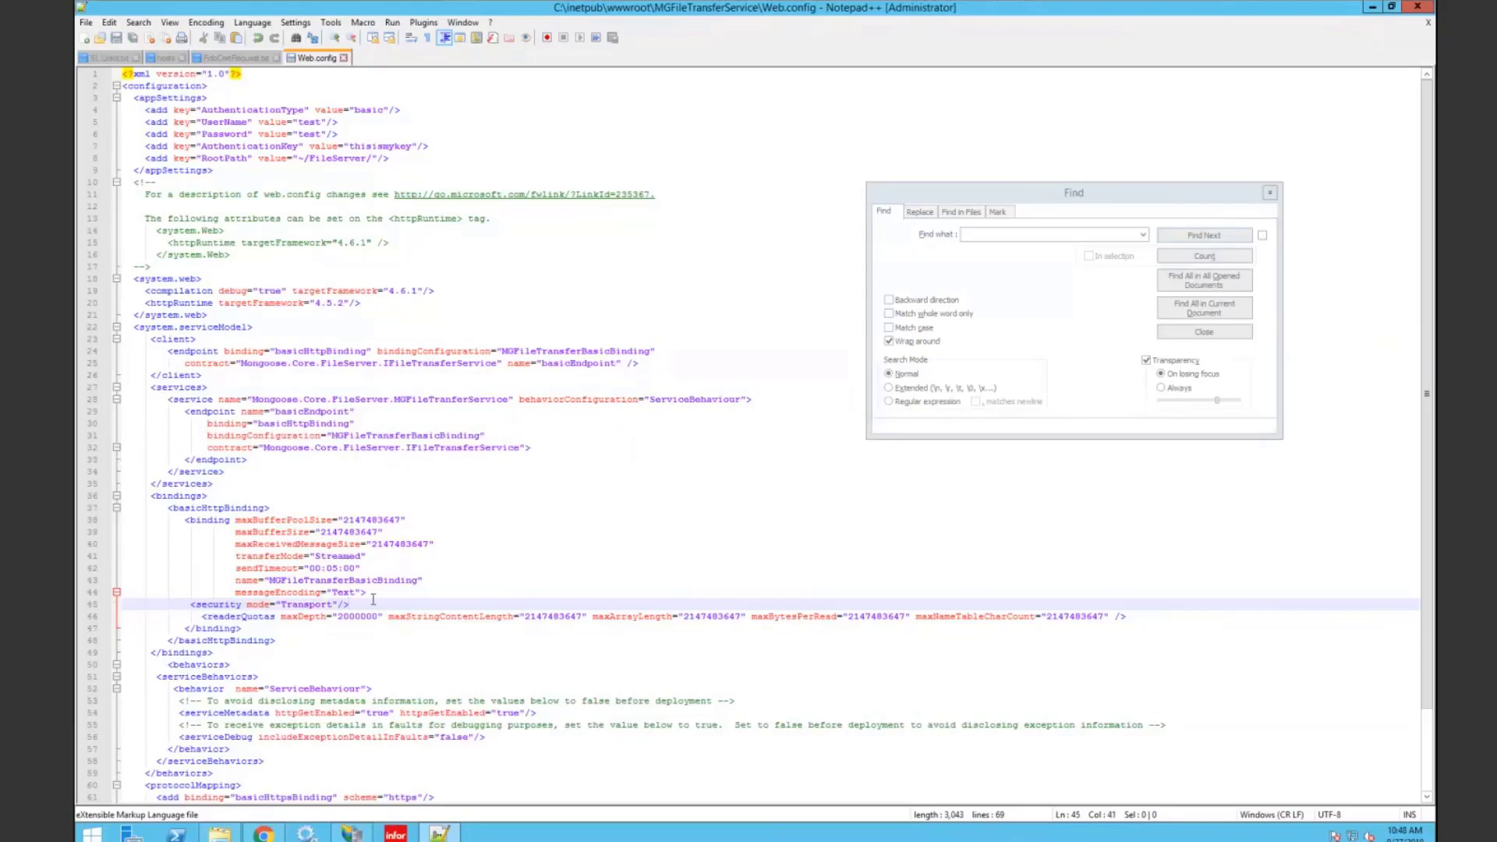
# Browse the application over https port 443 and open MGFileTransferService.svc, showing 'You have created a service'
pyautogui.click(1374, 10)
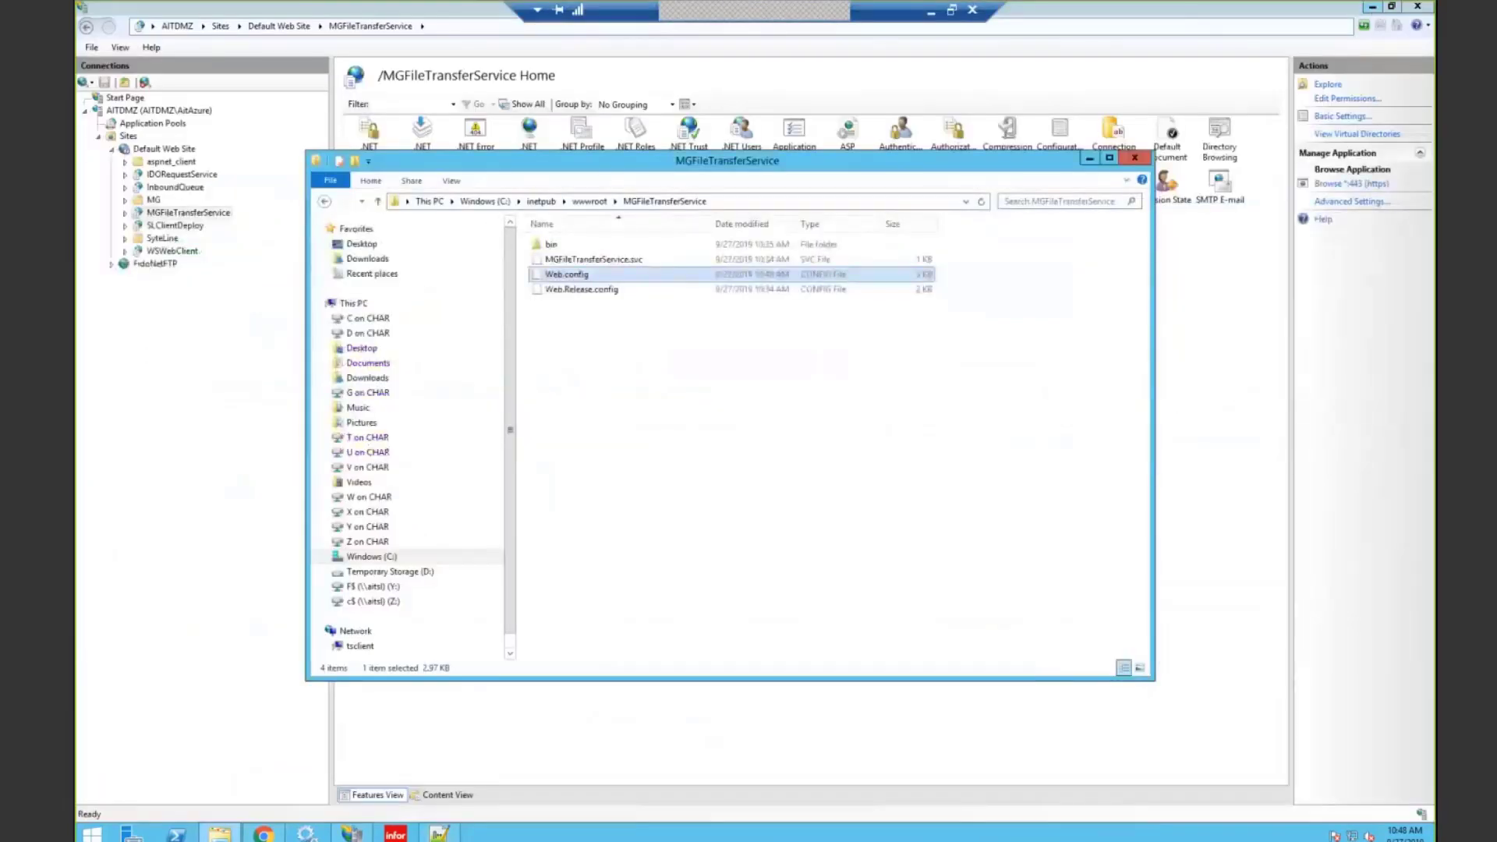
pyautogui.click(1231, 30)
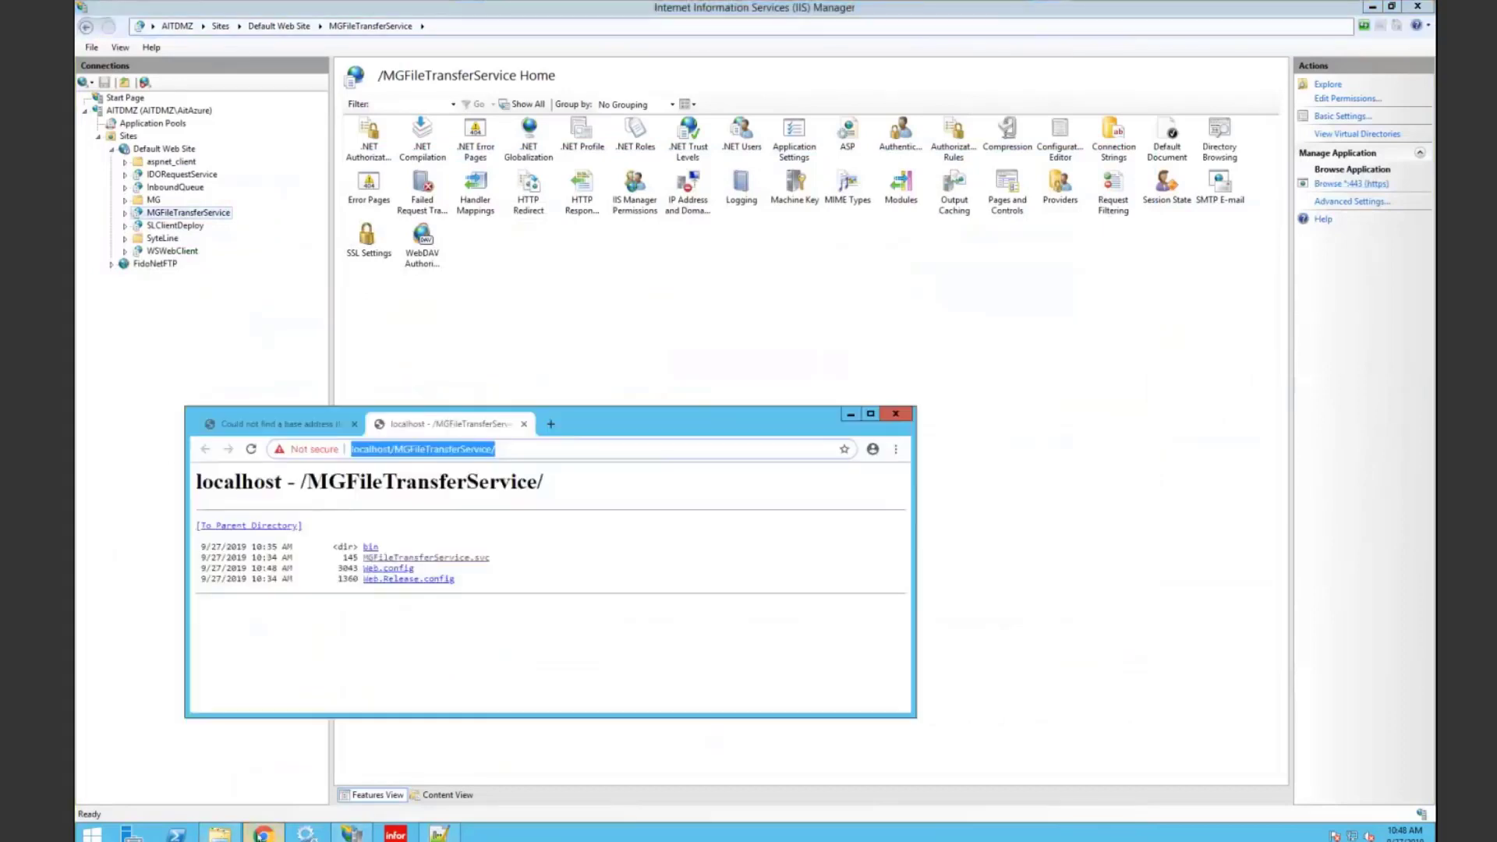
pyautogui.click(892, 417)
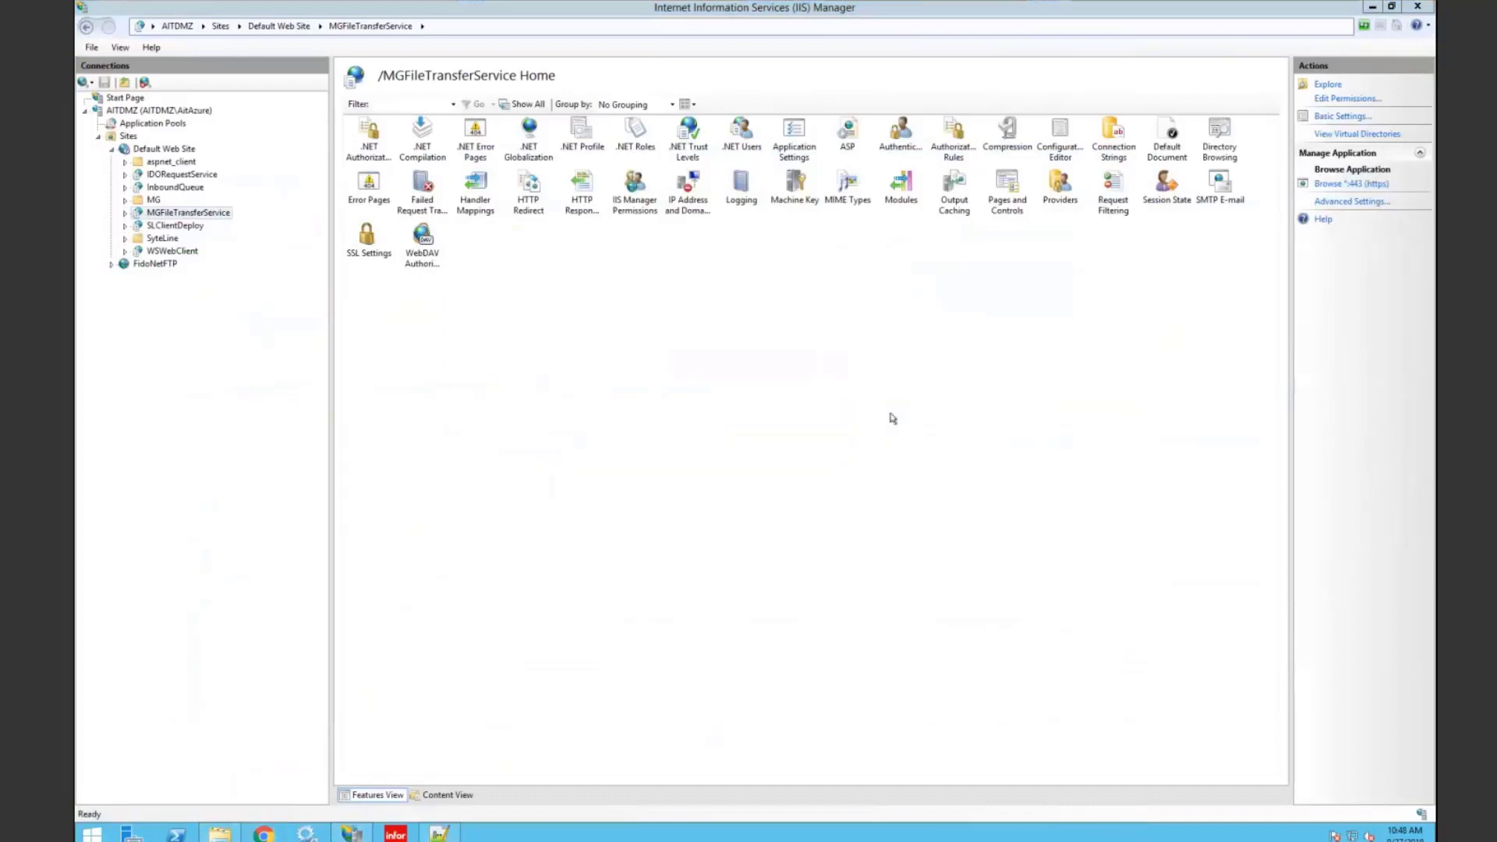
pyautogui.click(1354, 187)
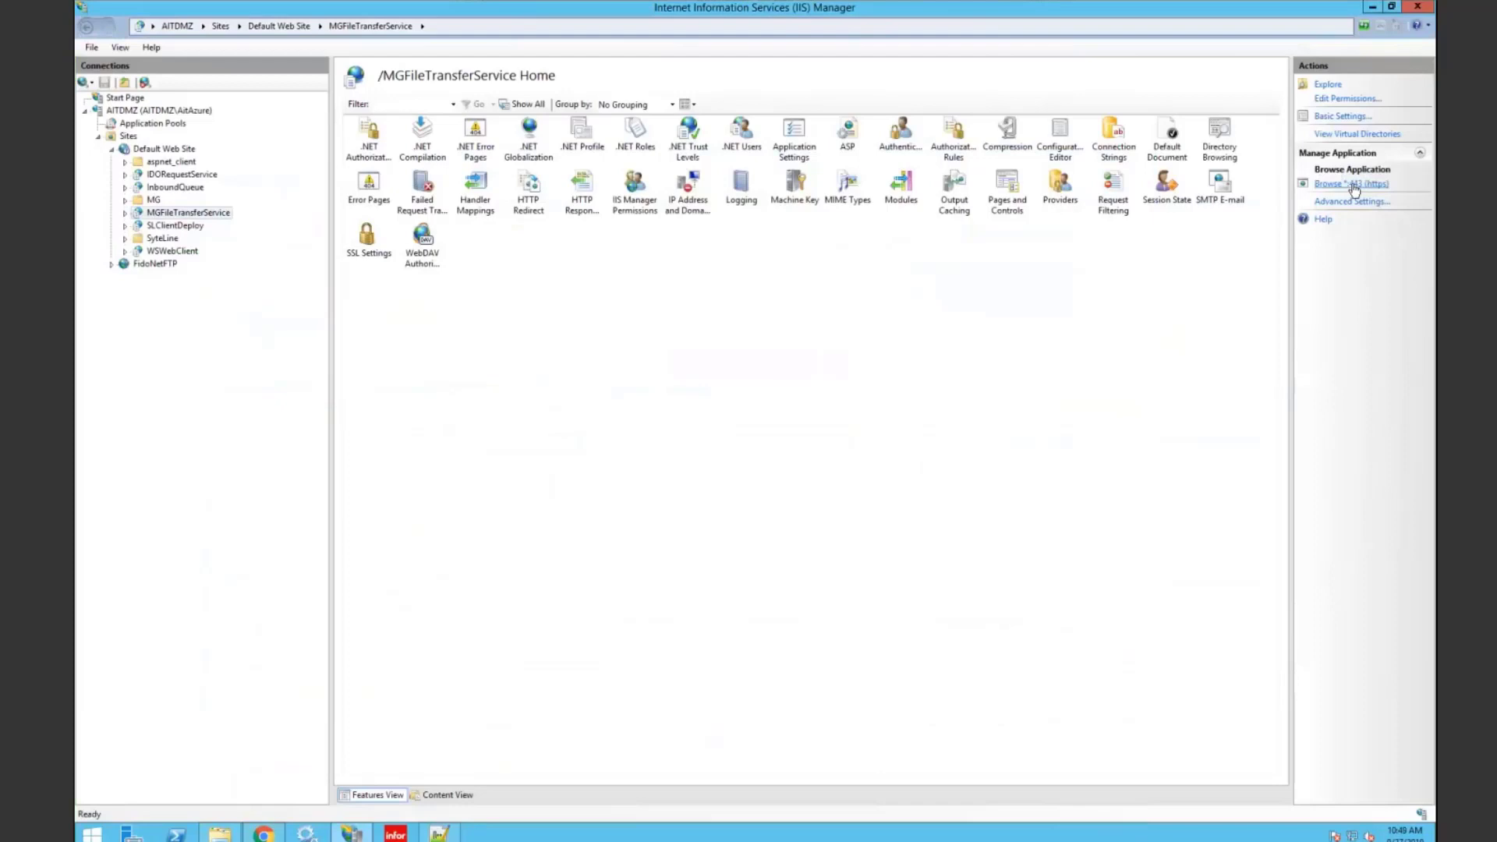
pyautogui.click(265, 834)
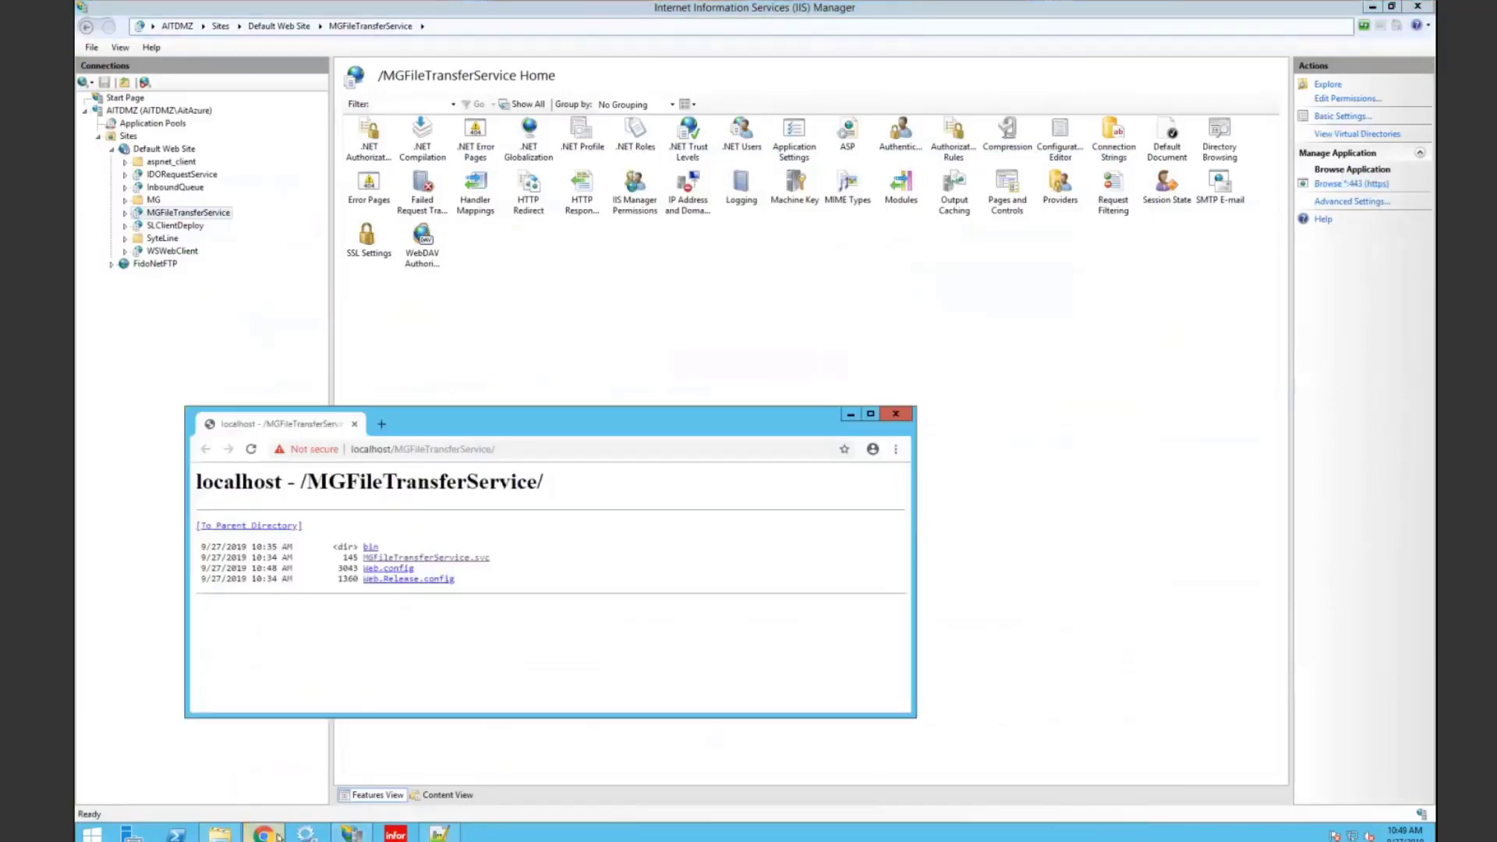
pyautogui.click(495, 557)
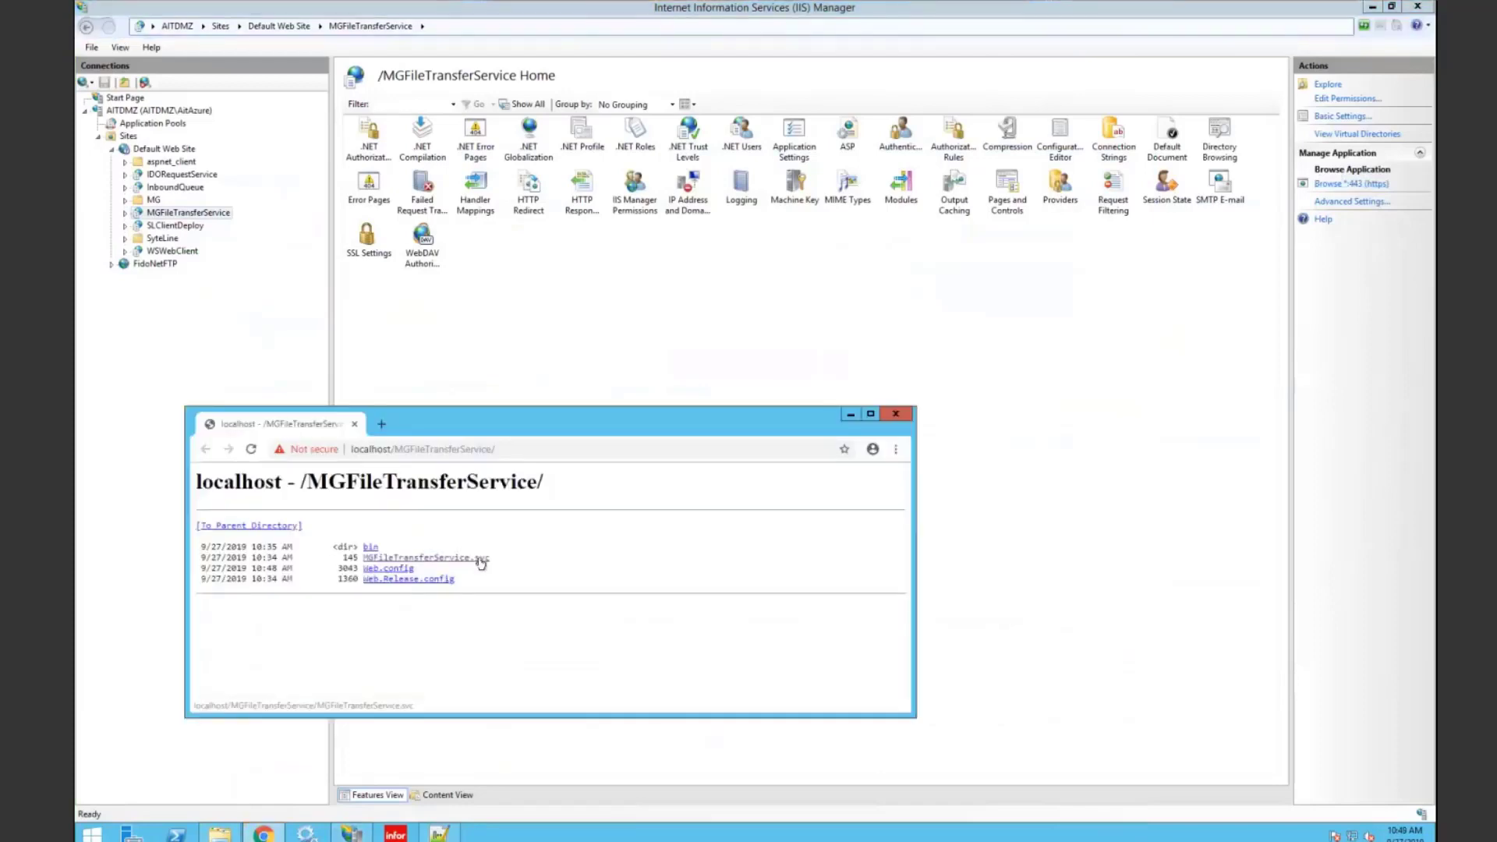
pyautogui.doubleClick(571, 419)
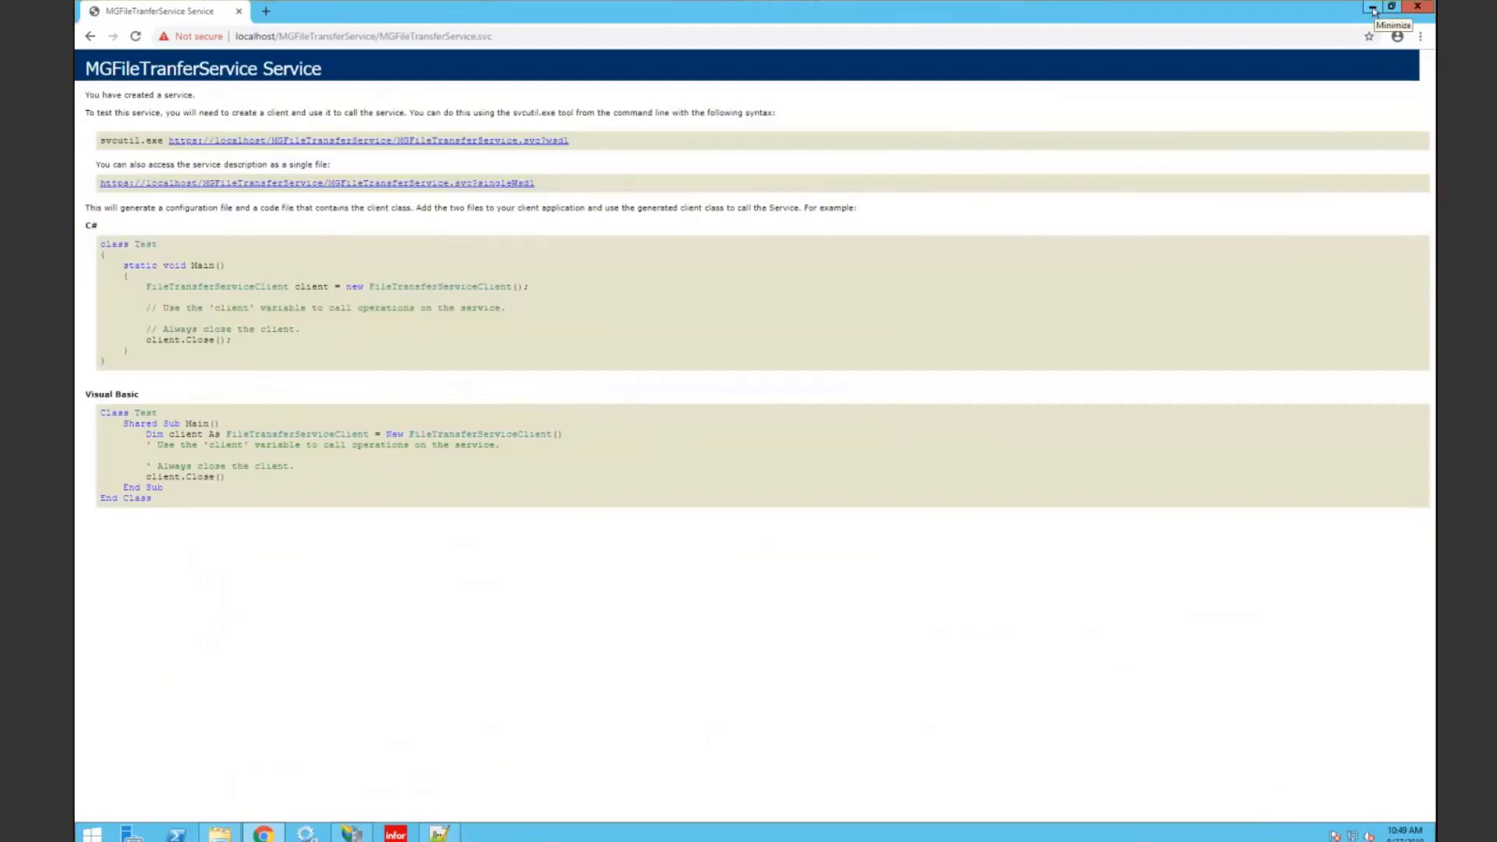
# Open the service folder in File Explorer and go to the root of Windows (C:)
pyautogui.click(1372, 9)
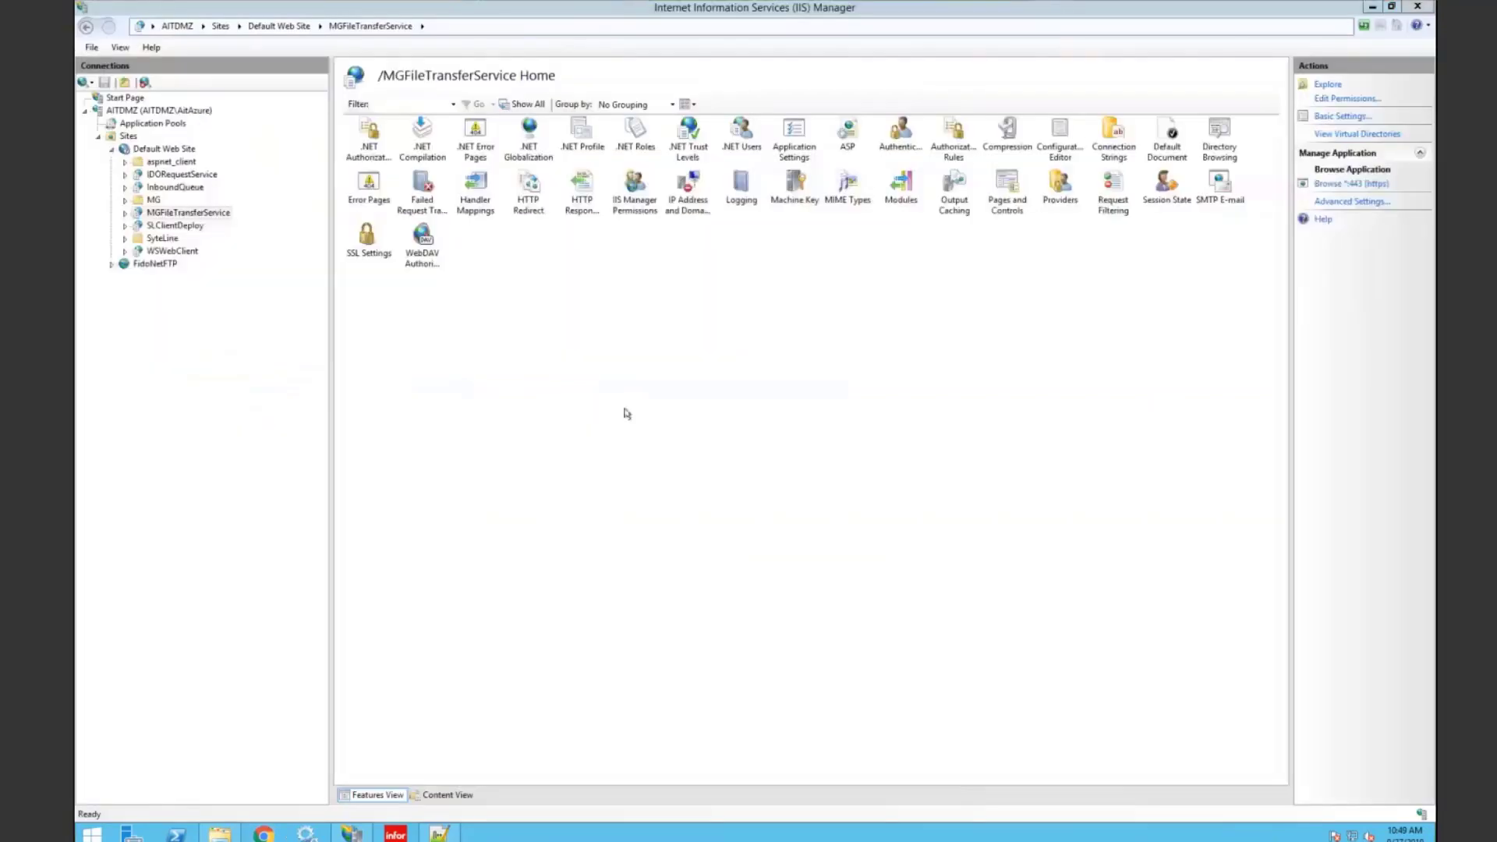
pyautogui.click(220, 833)
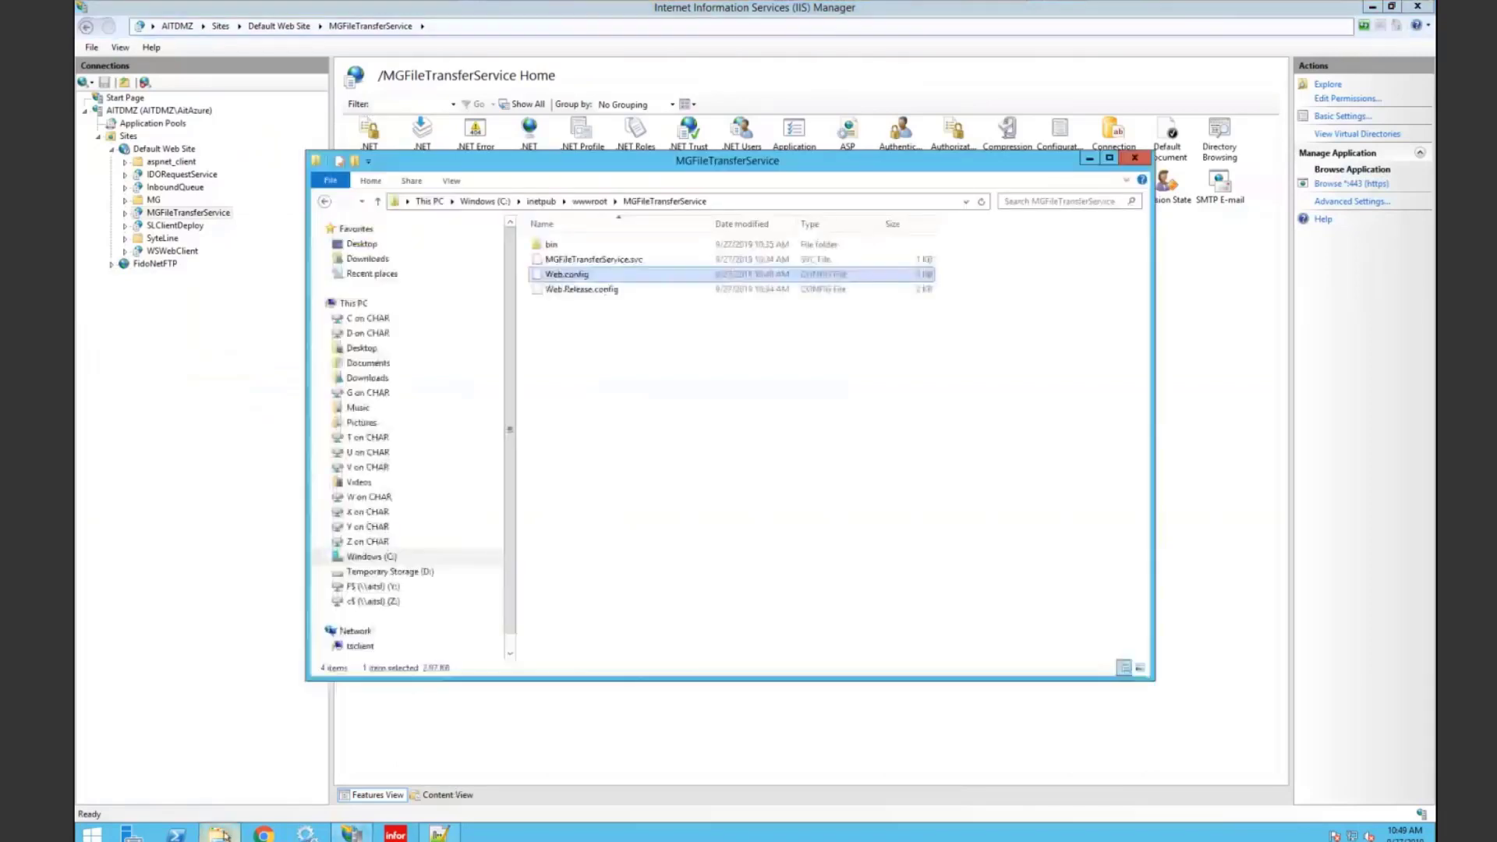
pyautogui.click(628, 508)
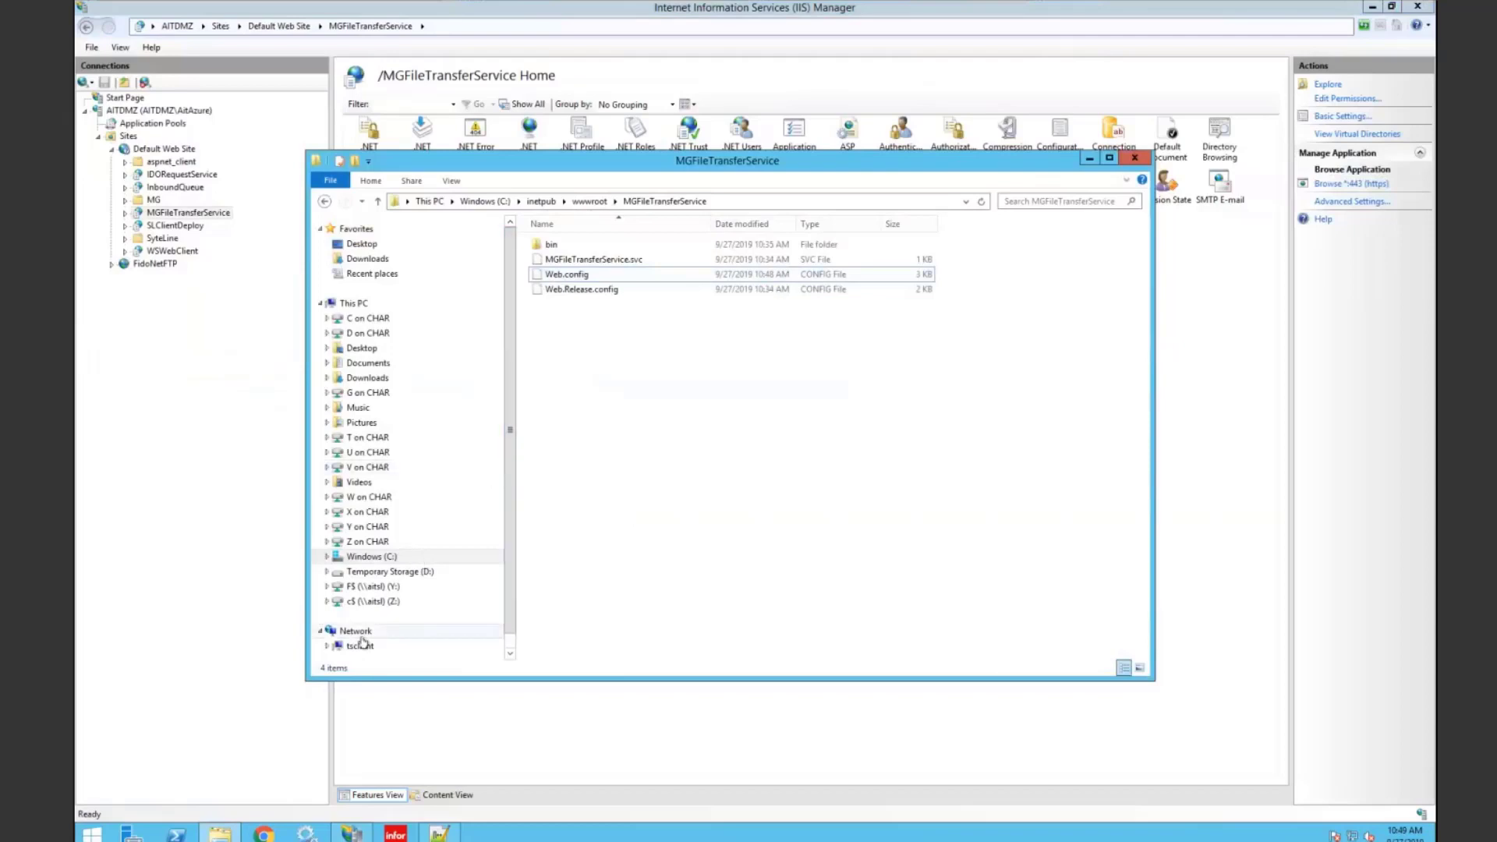
pyautogui.scroll(-1, 480, 419)
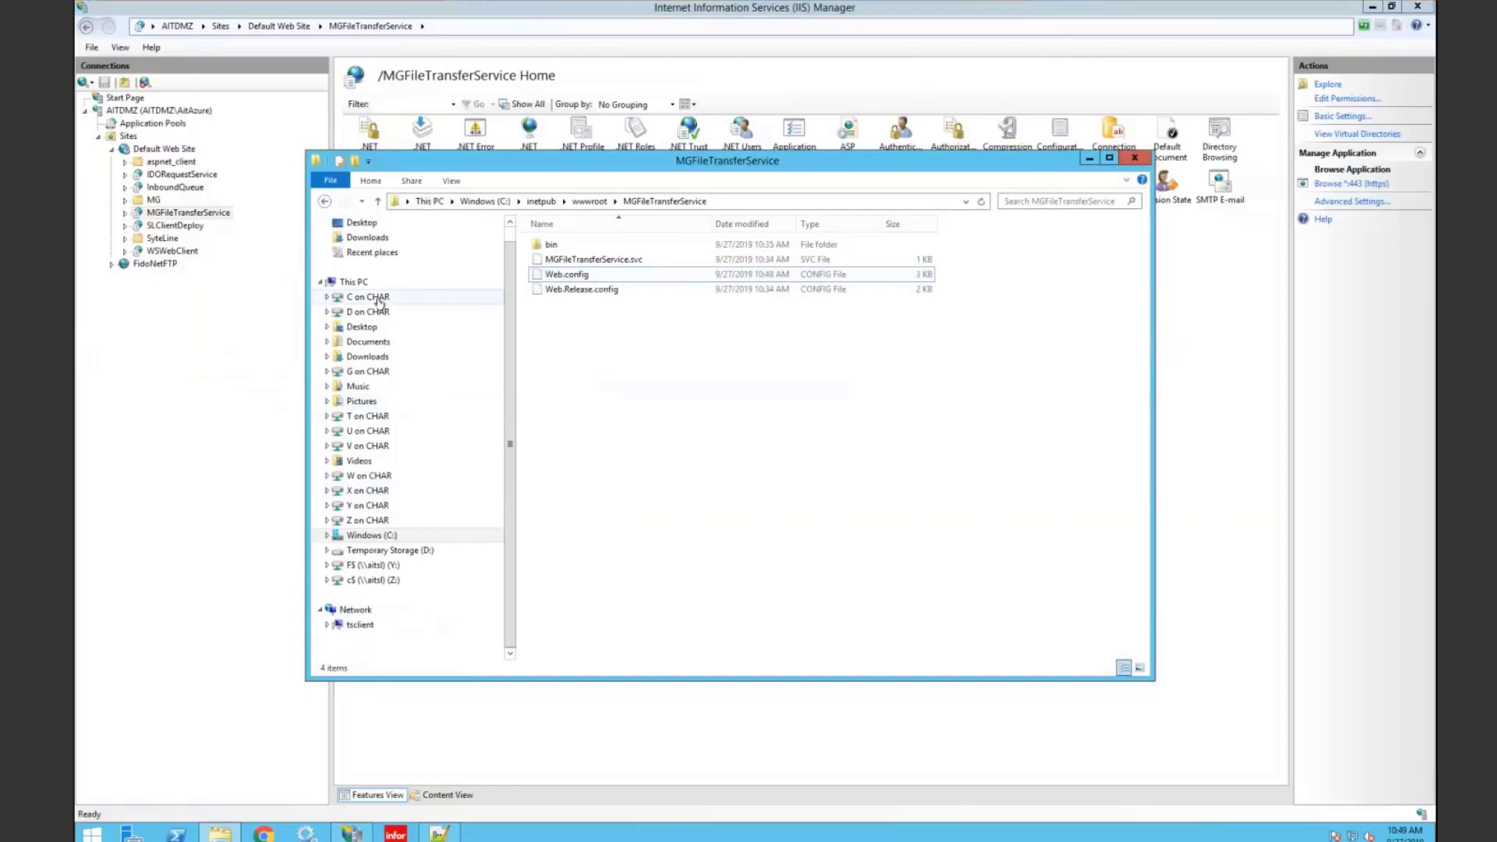
pyautogui.click(368, 535)
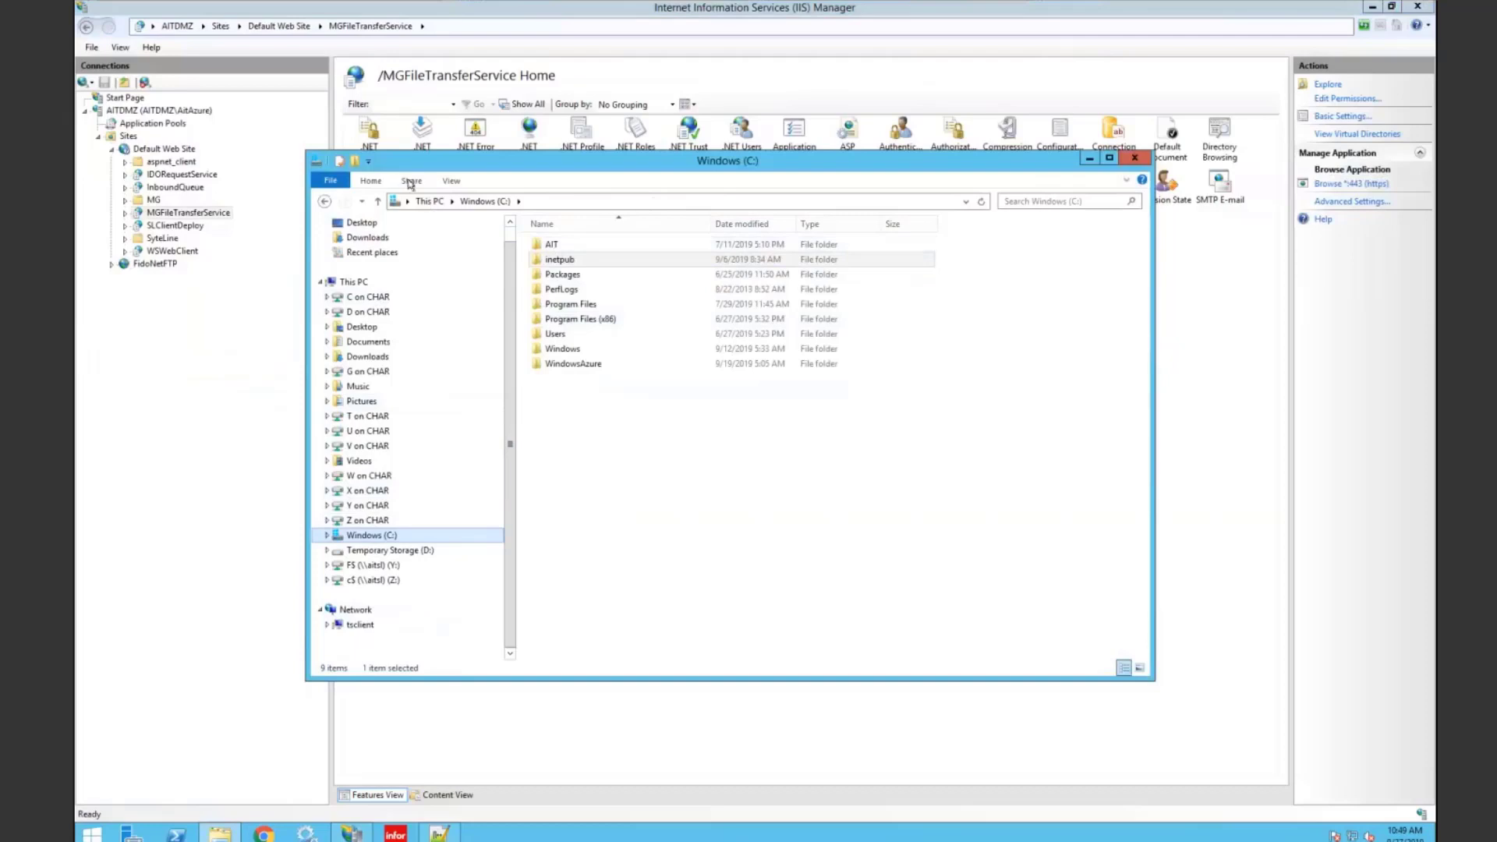
# Create a new folder named CSI10Files on C:, check its path, then close Explorer
pyautogui.rightClick(607, 404)
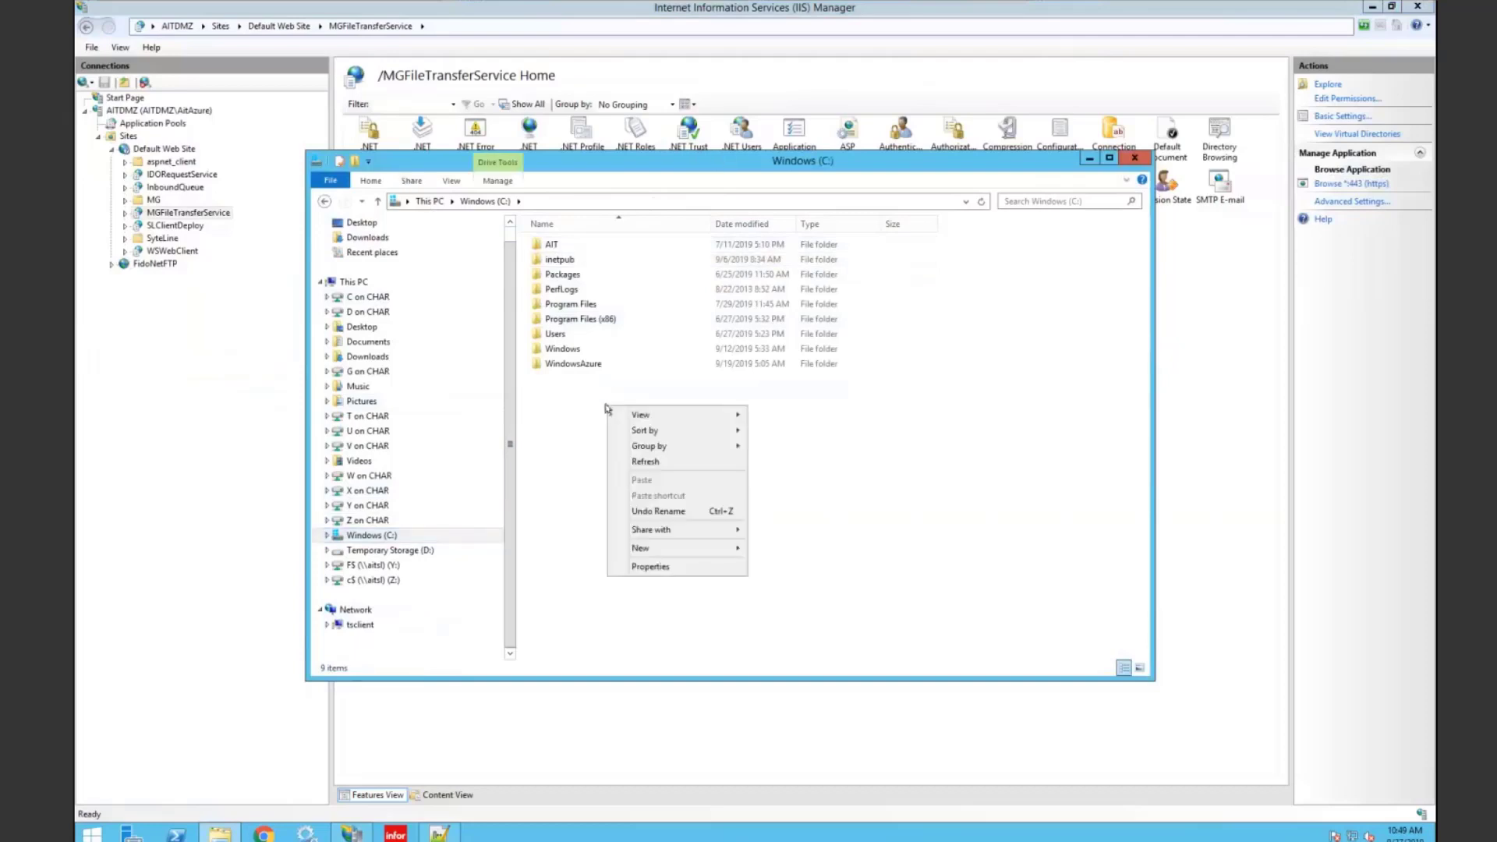
pyautogui.moveTo(704, 549)
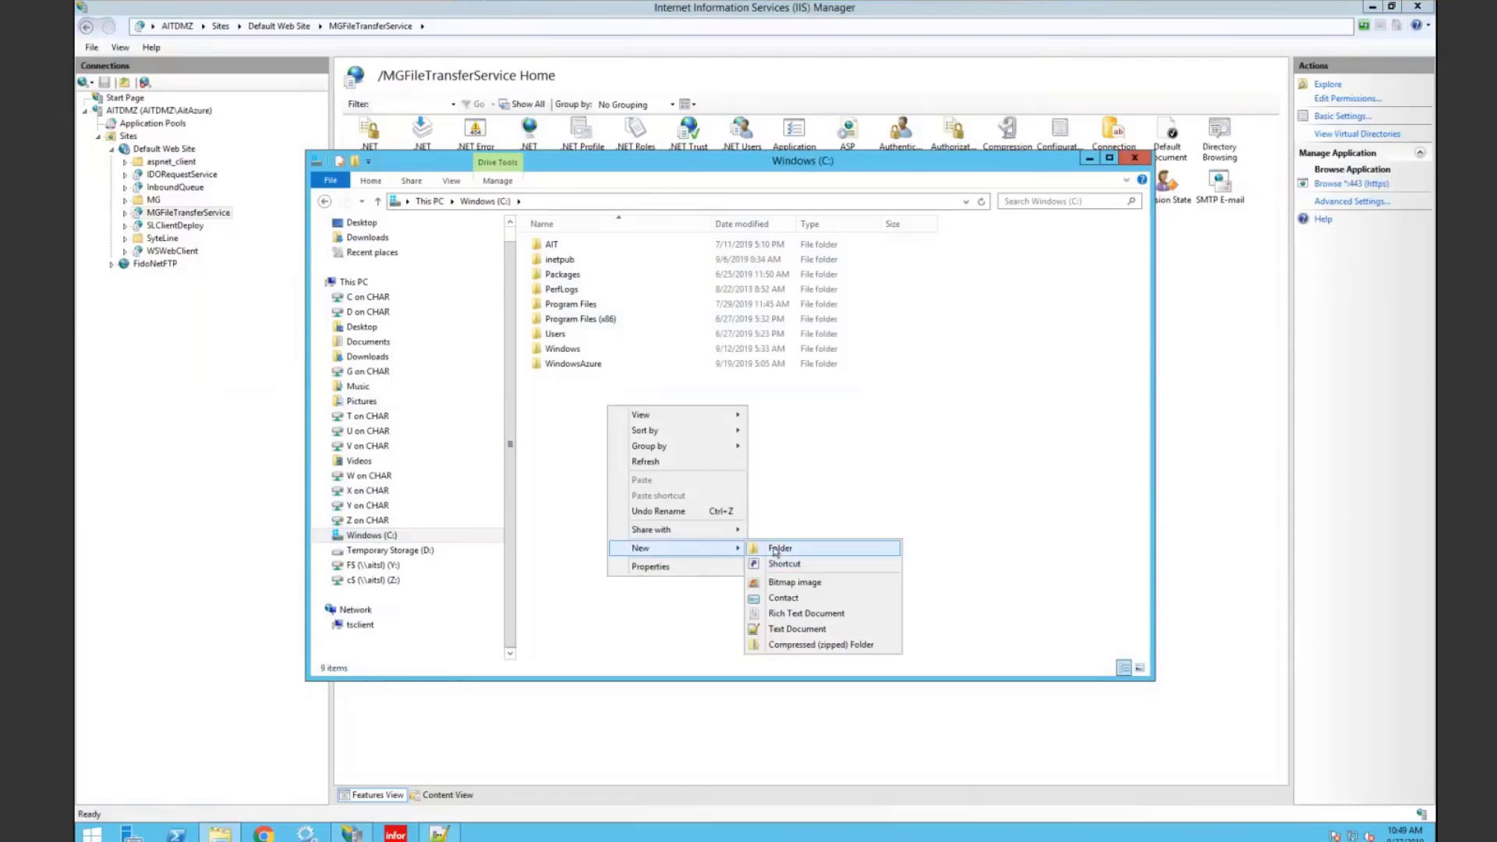
pyautogui.click(775, 549)
pyautogui.write('CS')
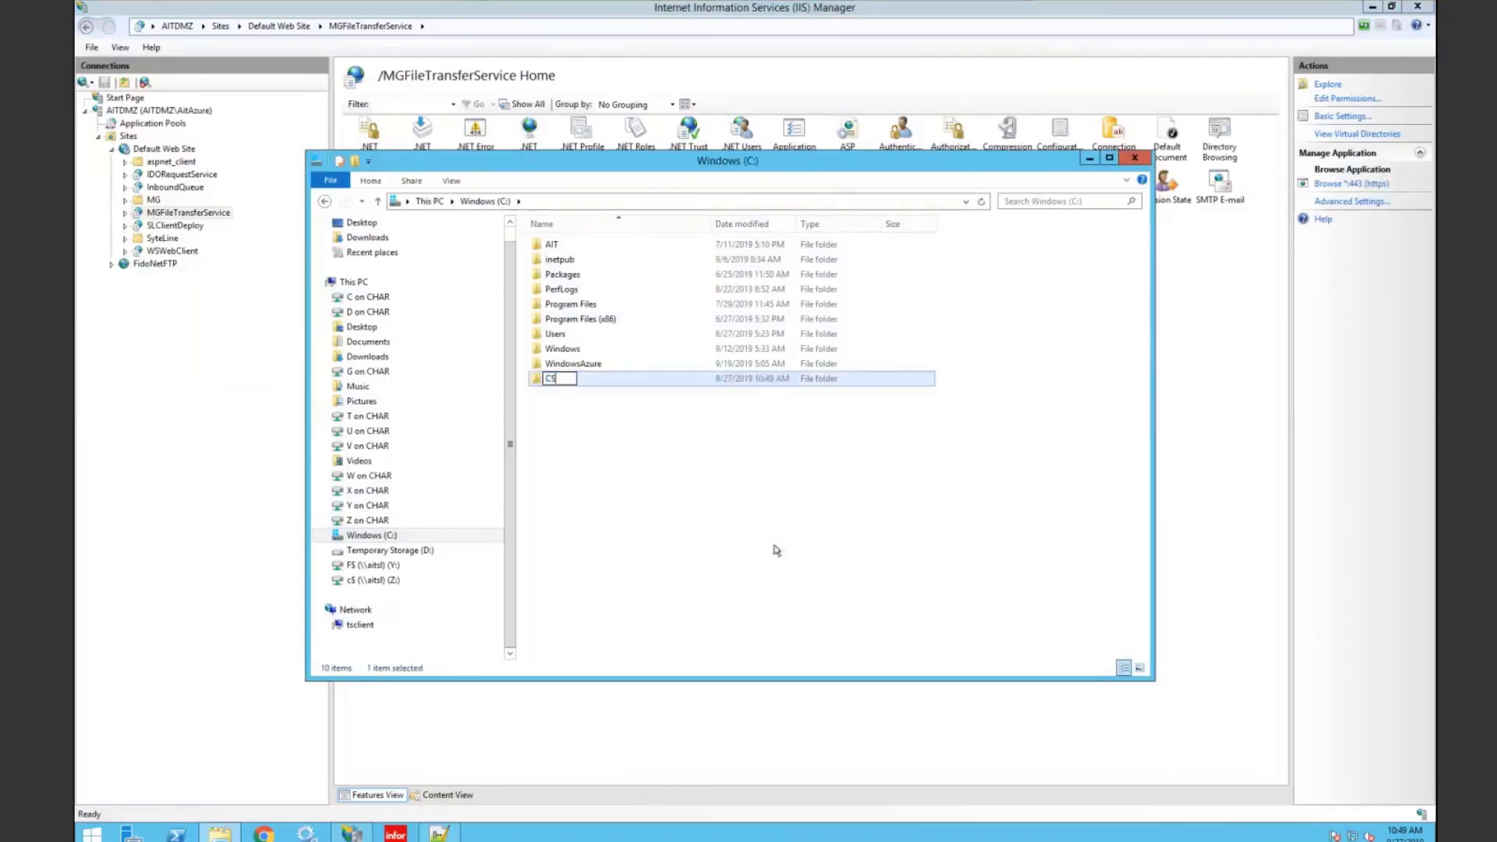
pyautogui.write('I10Files')
pyautogui.press('Return')
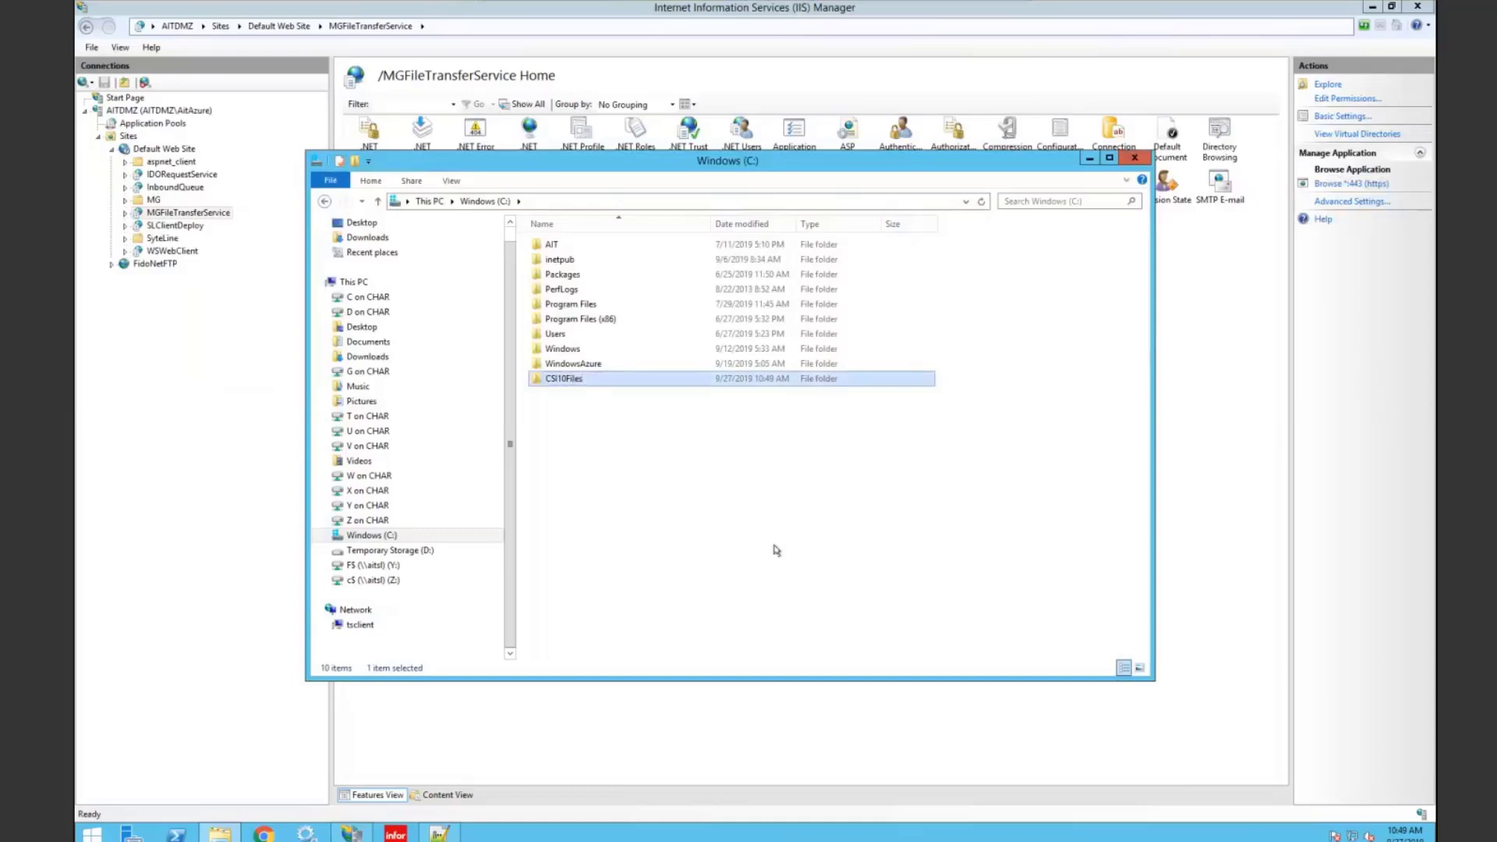
pyautogui.press('Return')
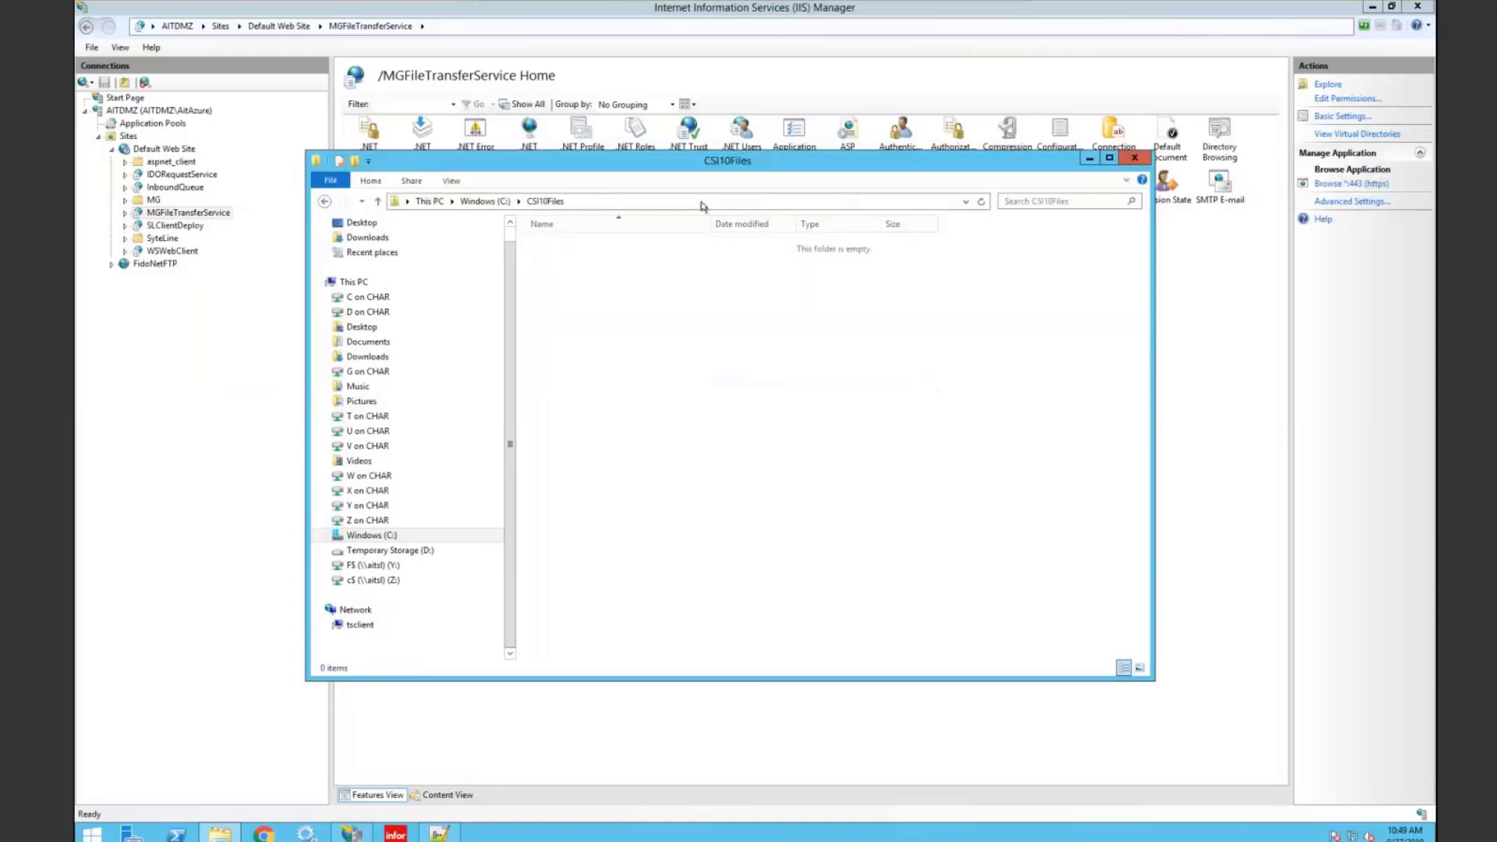
pyautogui.click(704, 203)
pyautogui.hotkey('ctrl', 'c')
pyautogui.press('Escape')
pyautogui.hotkey('alt', 'Up')
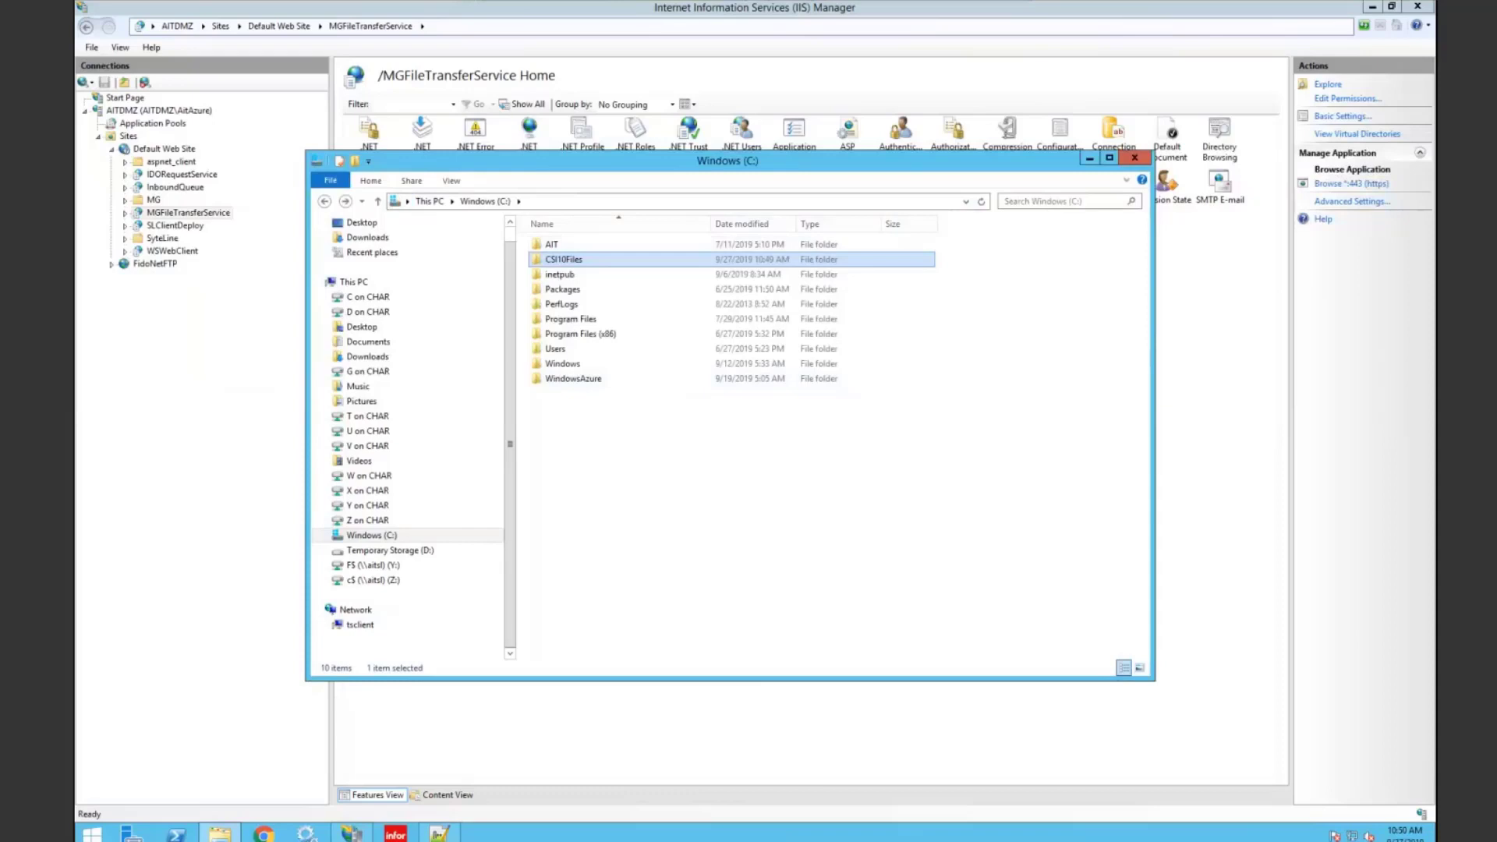
pyautogui.hotkey('alt', 'F4')
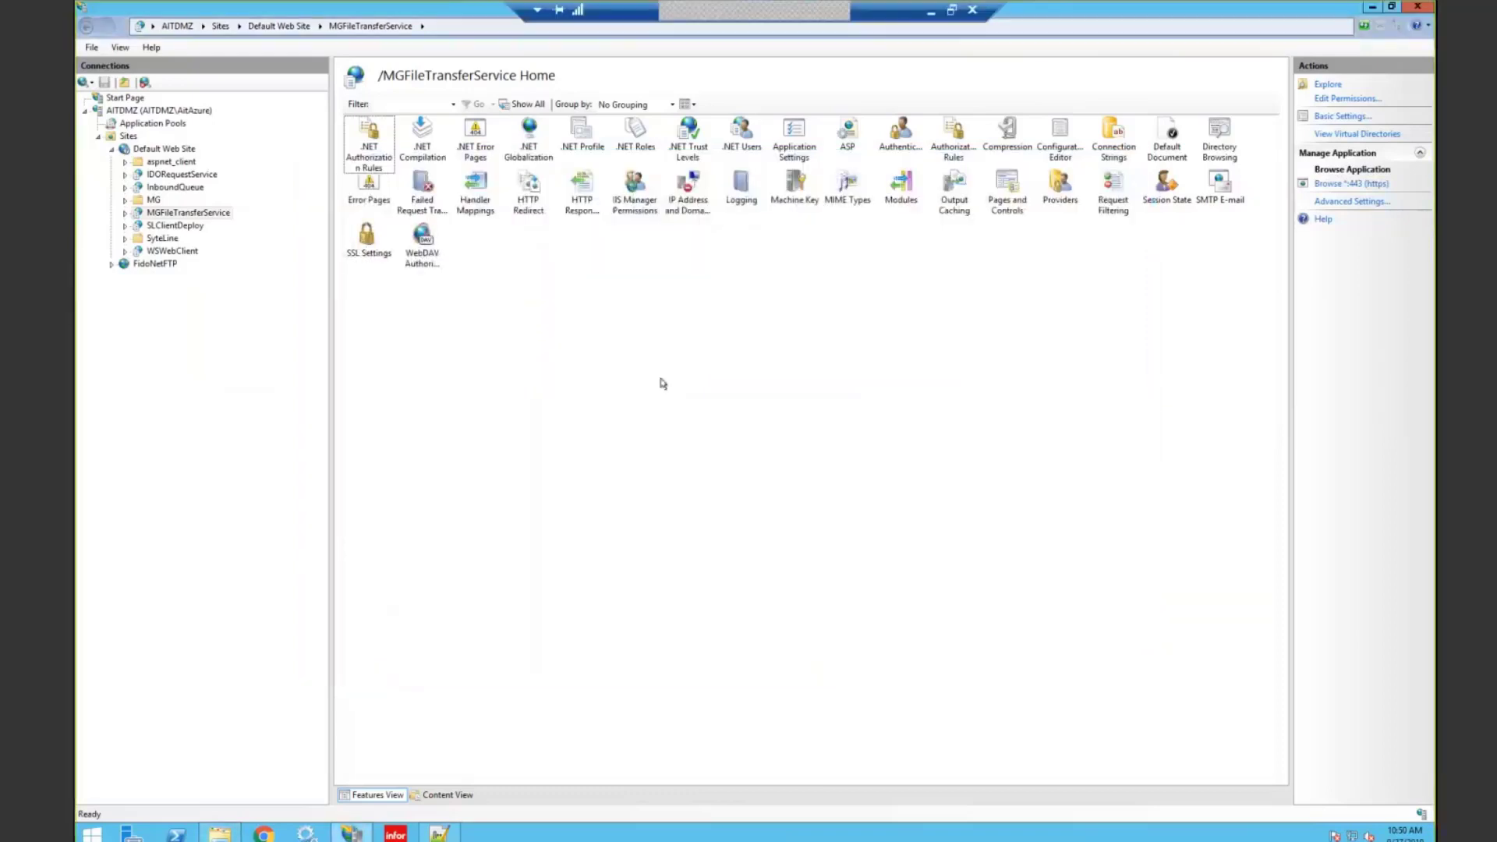
# Add a virtual directory under MGFileTransferService with alias CSI10Files and physical path C:\CSI10Files
pyautogui.rightClick(138, 213)
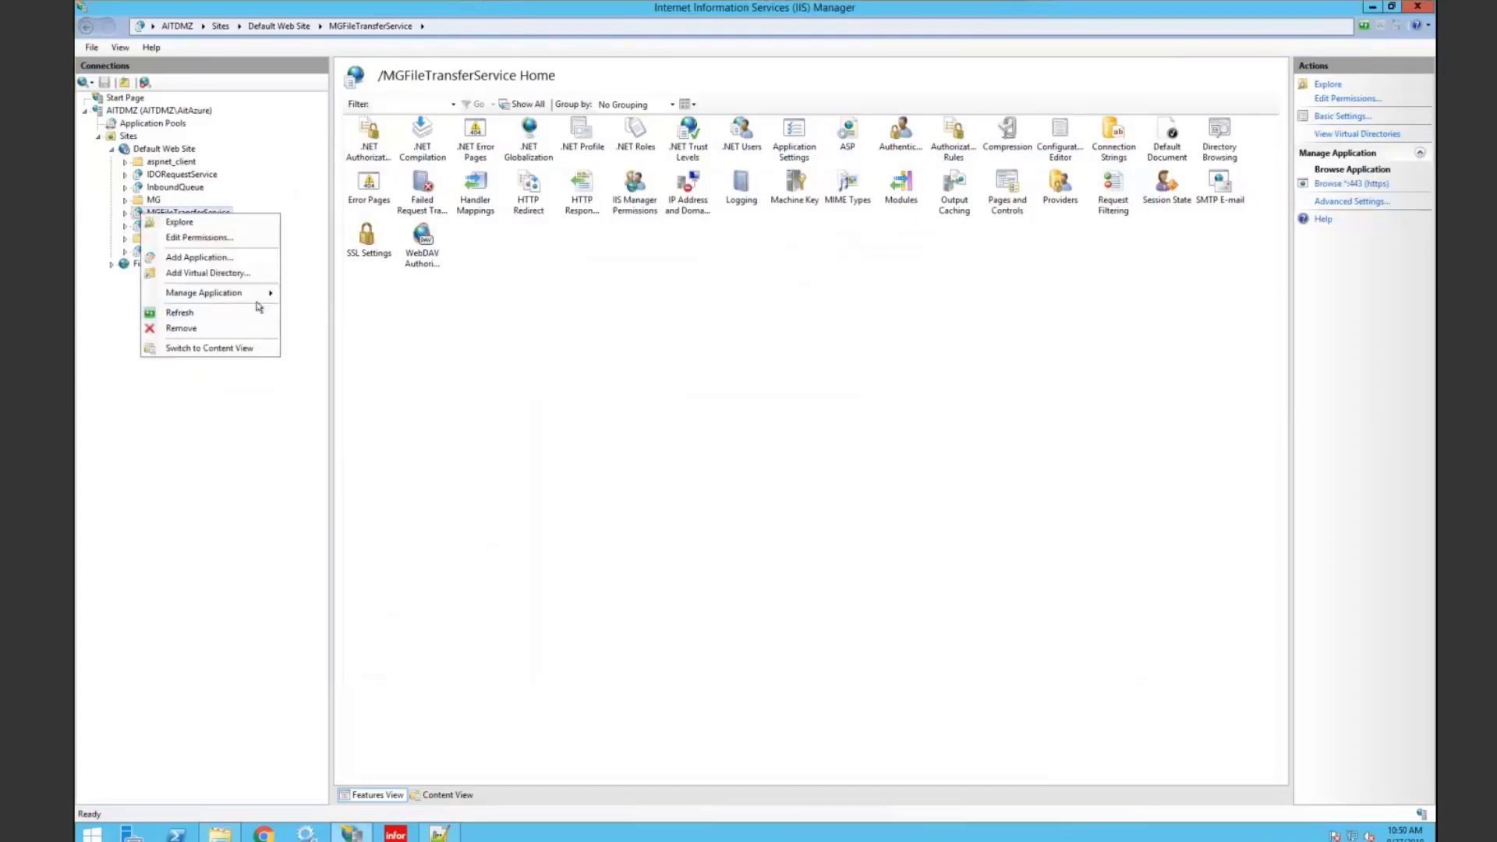
pyautogui.click(248, 273)
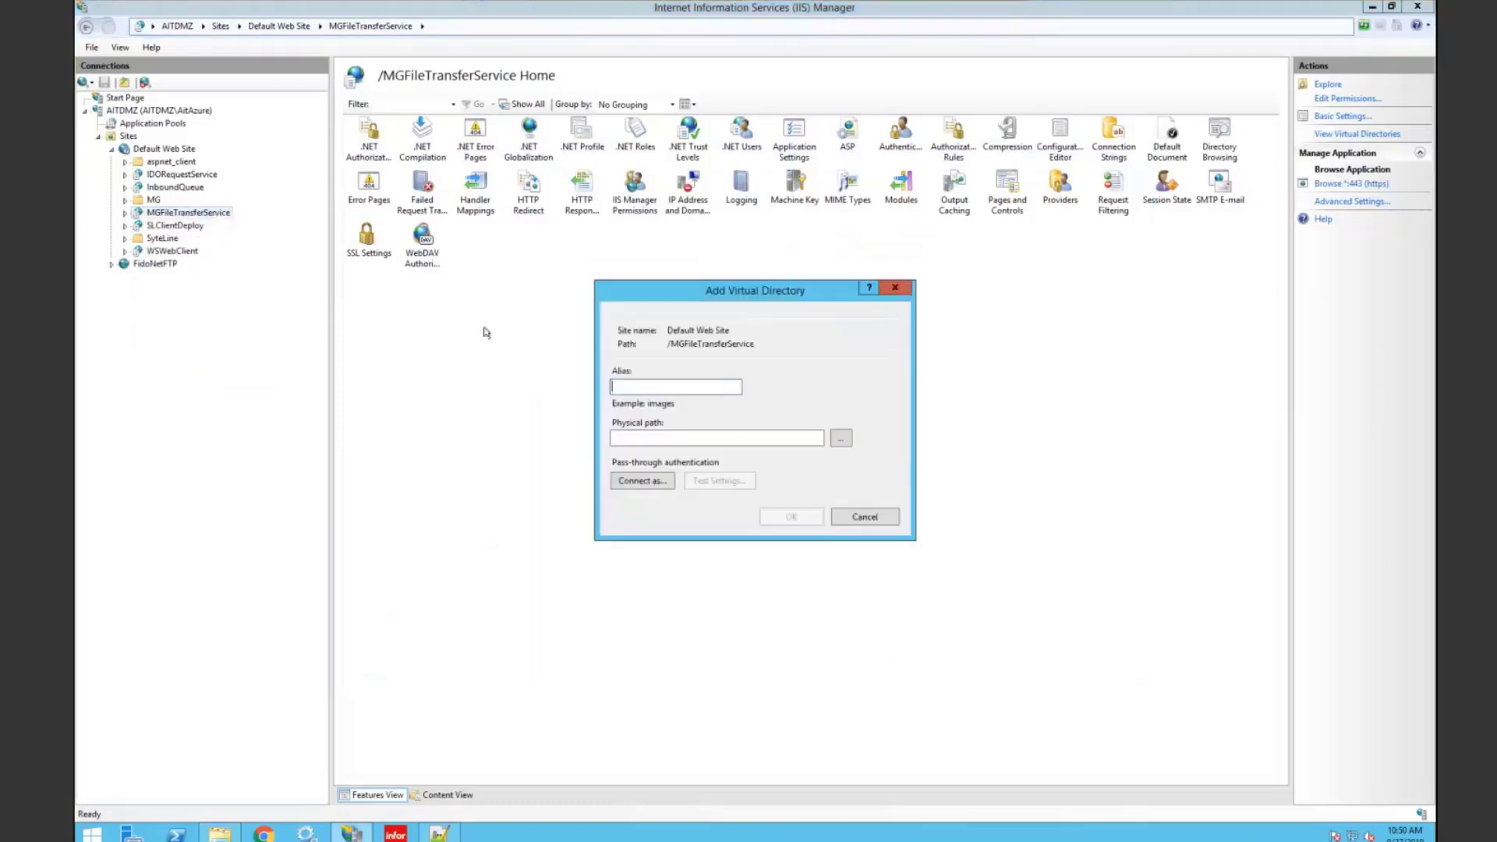
pyautogui.write('CSIFiles')
pyautogui.click(626, 386)
pyautogui.write('10')
pyautogui.hotkey('ctrl', 'v')
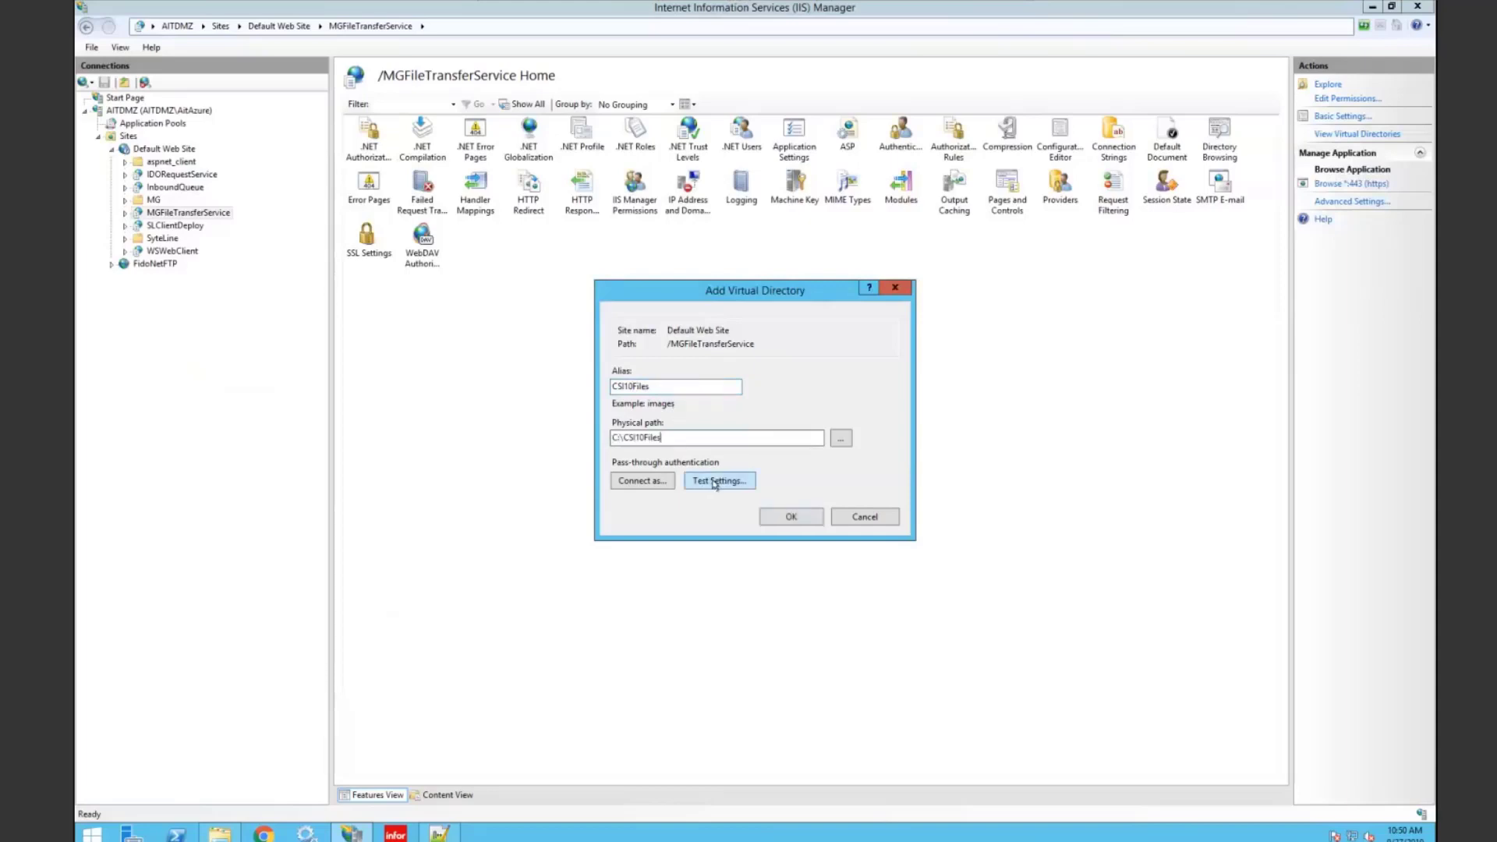
# Set the virtual directory to connect as a specific user, entering the user name and password
pyautogui.click(617, 484)
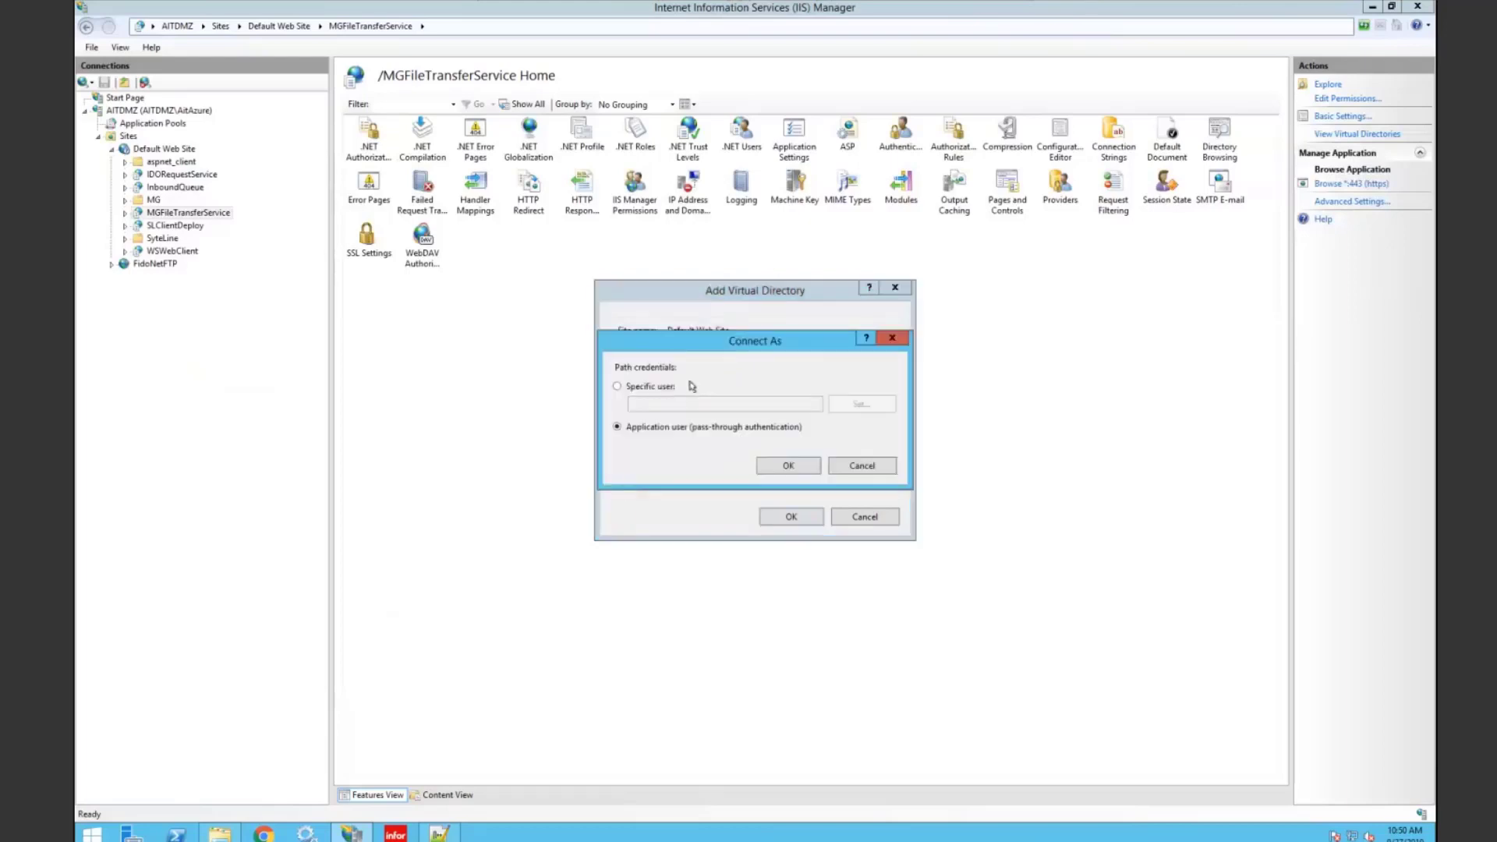
pyautogui.click(646, 387)
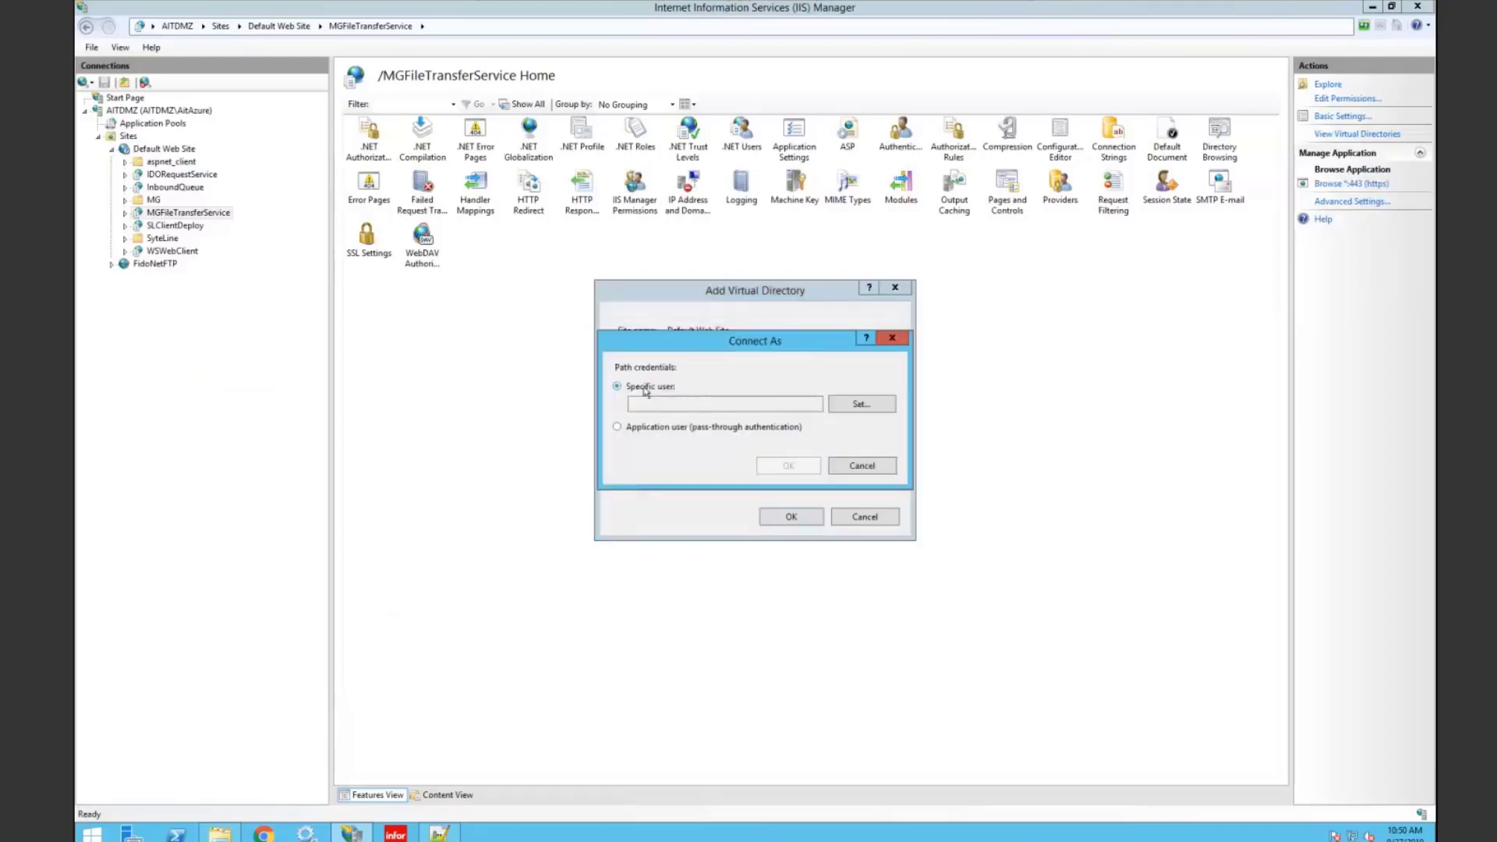
pyautogui.click(851, 406)
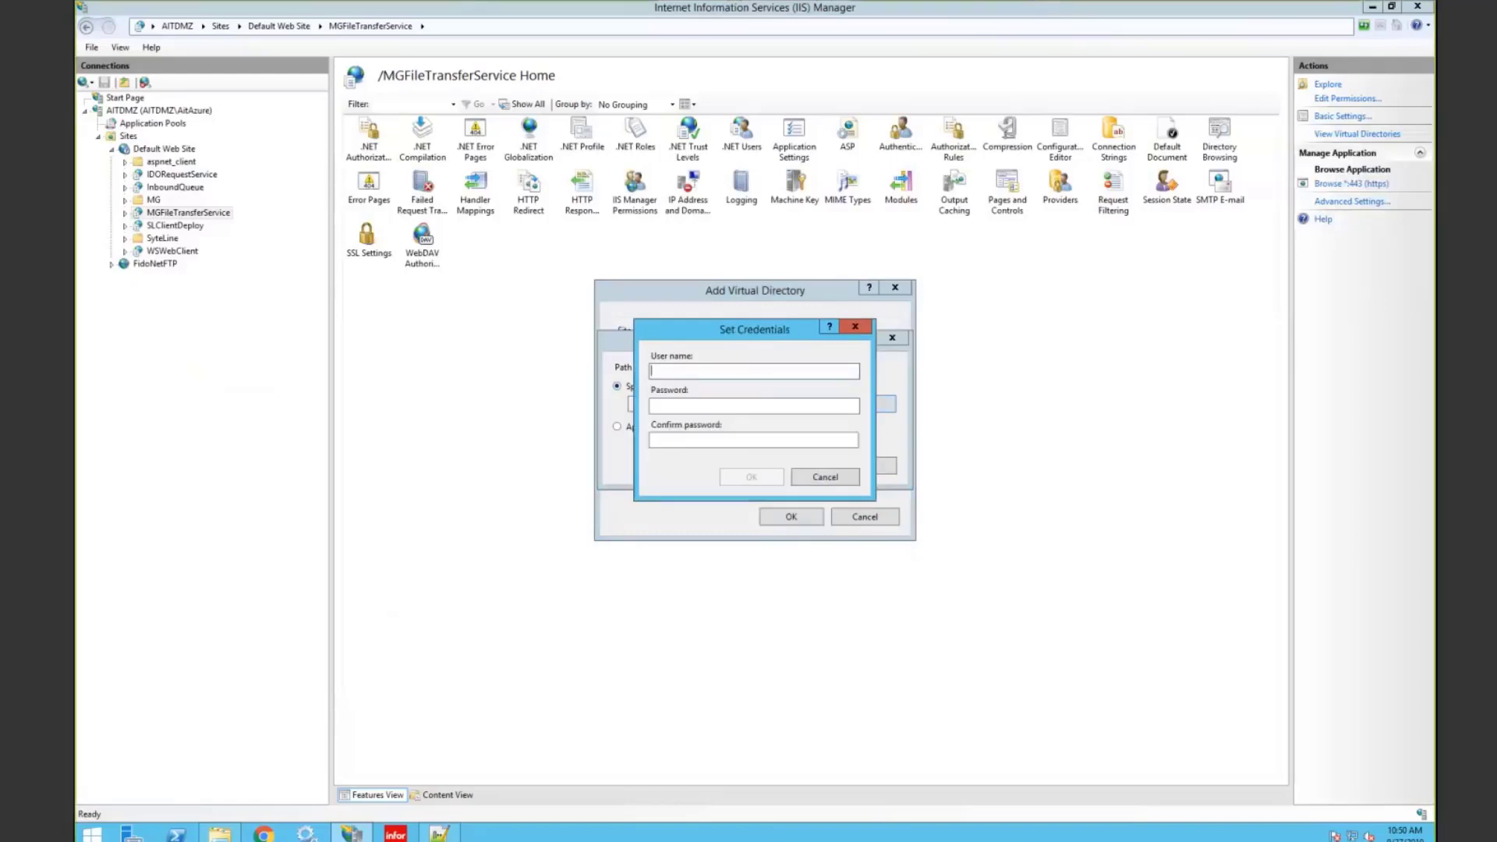
pyautogui.hotkey('alt', 'Tab')
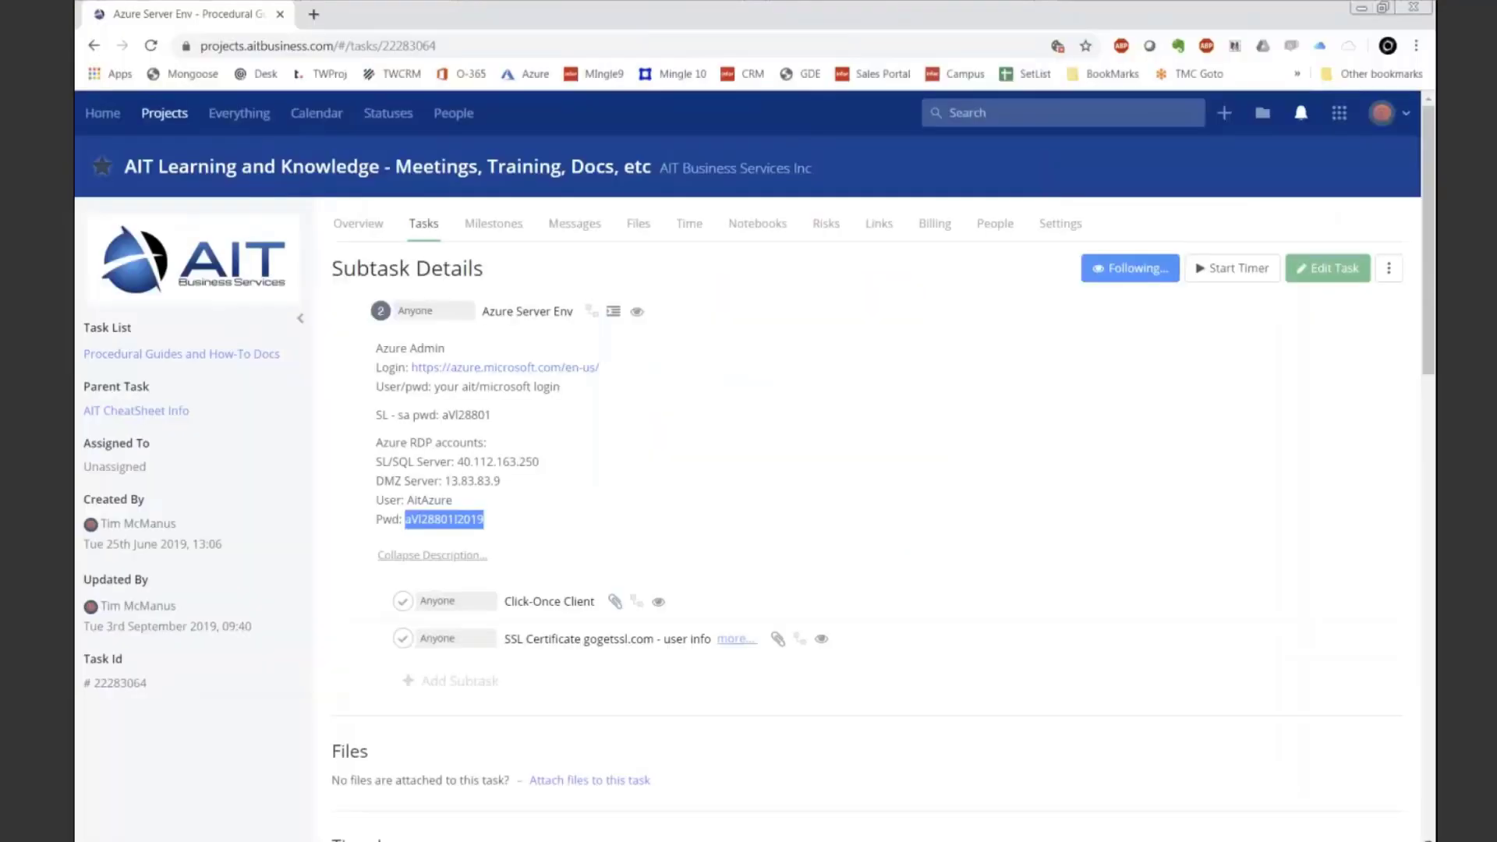
pyautogui.hotkey('alt', 'Tab')
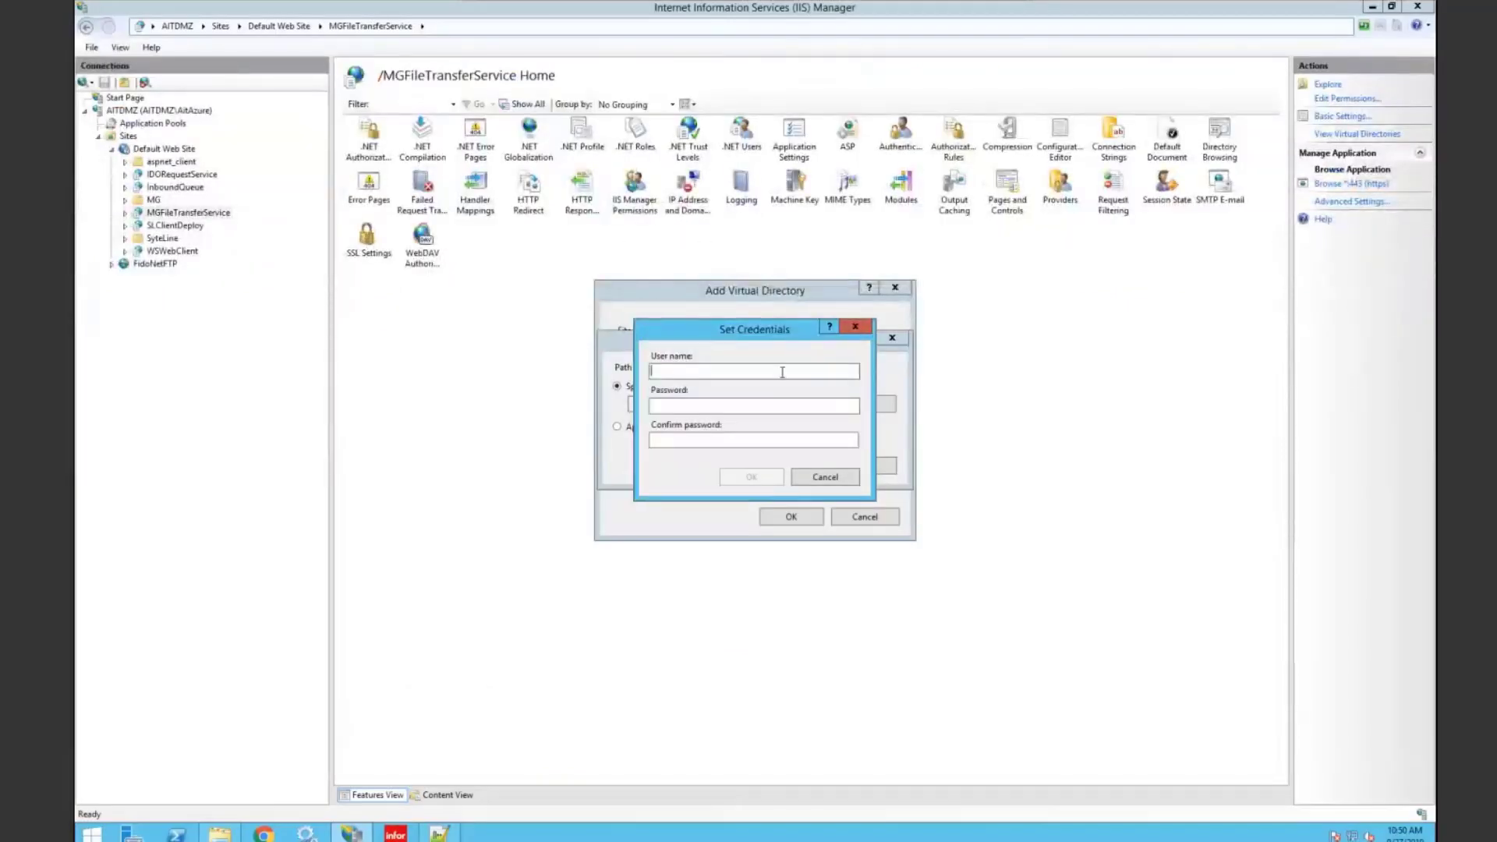
pyautogui.write('AitAzure')
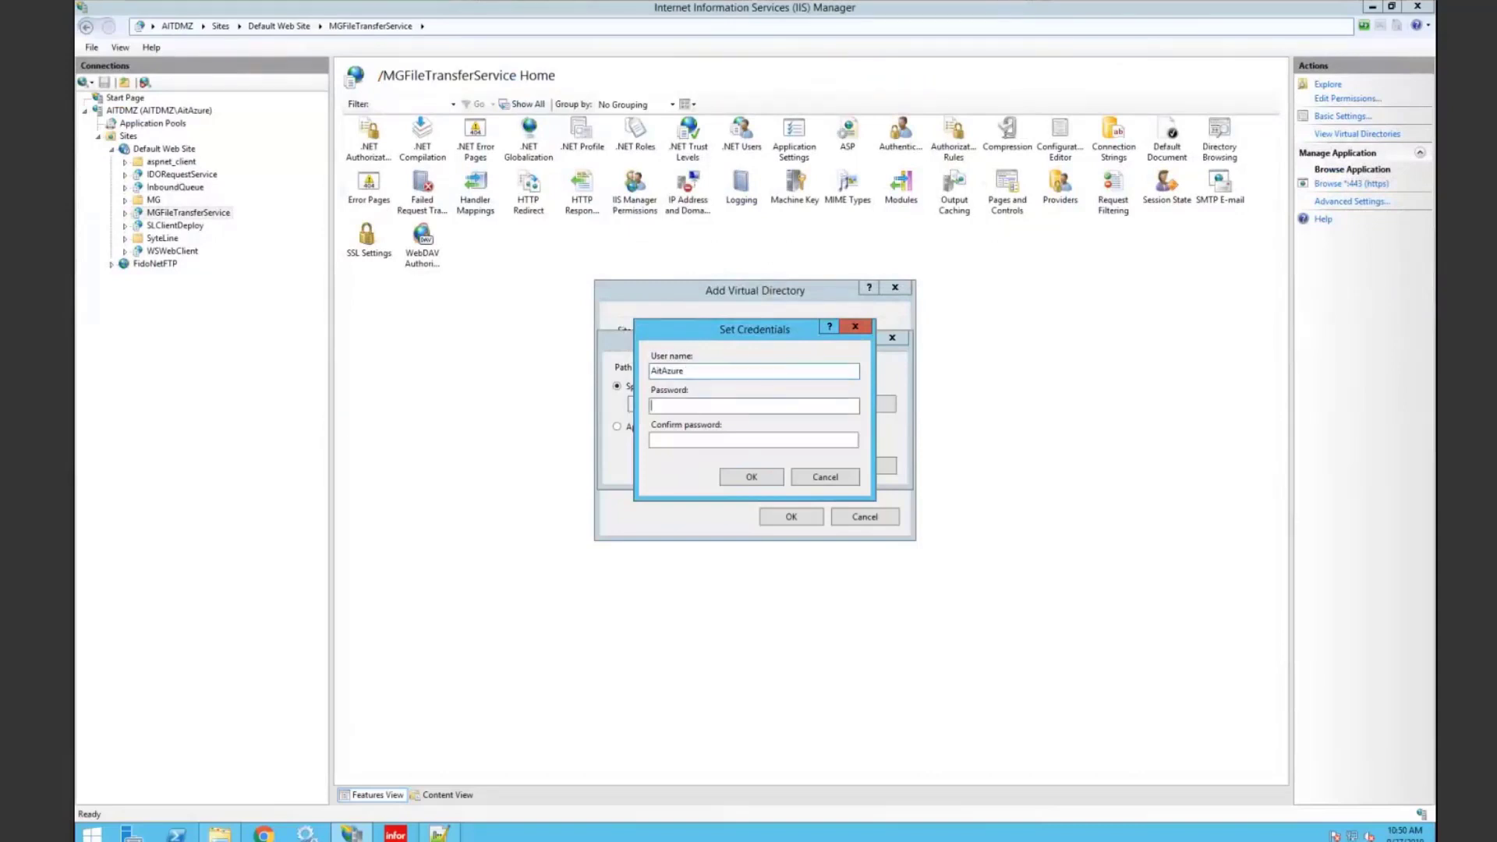
pyautogui.hotkey('ctrl', 'v')
pyautogui.hotkey('ctrl', 'v')
pyautogui.click(764, 477)
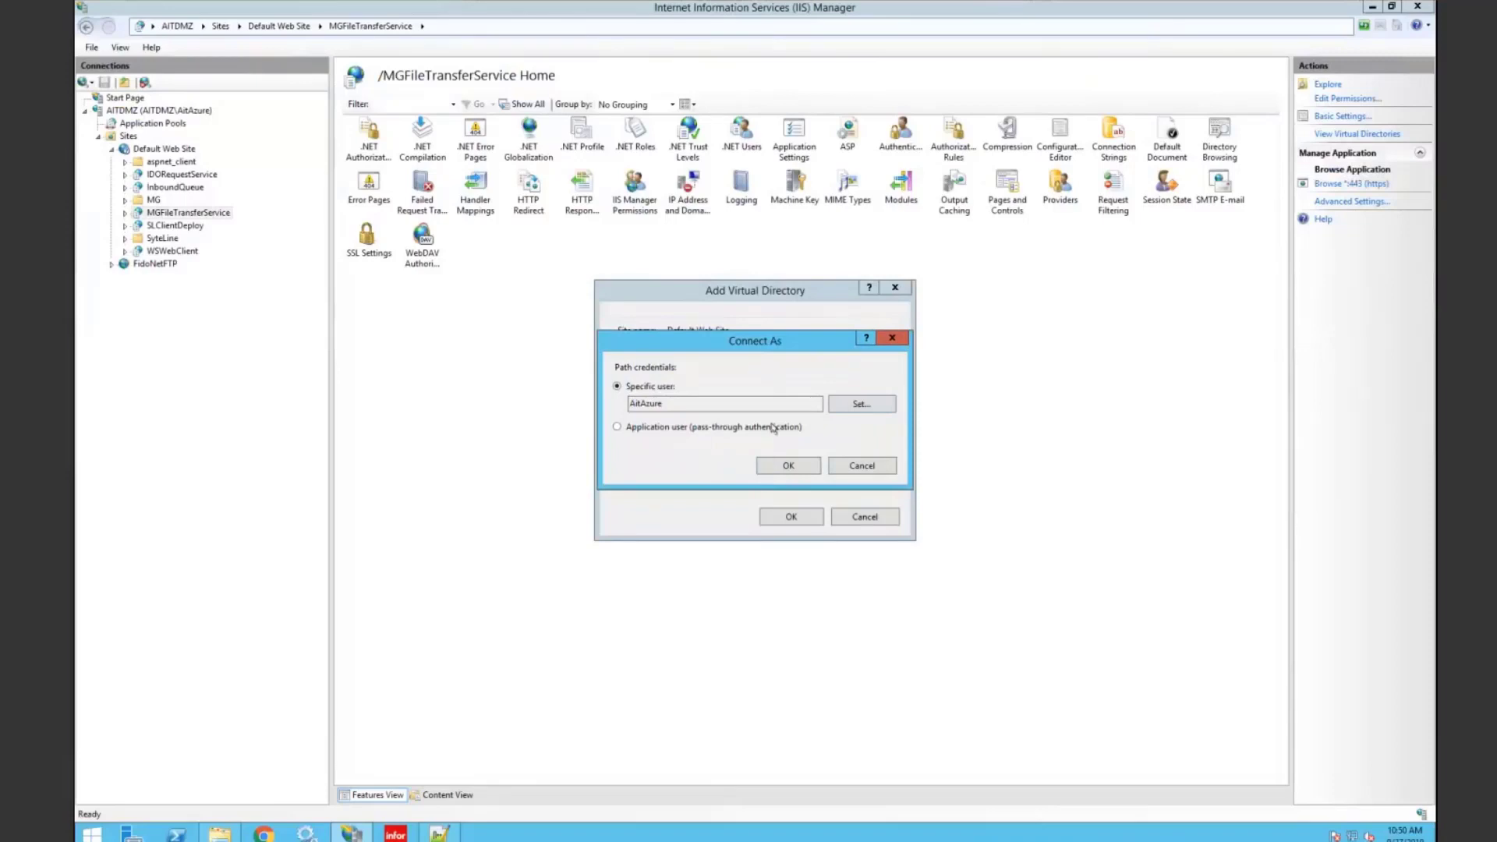
# Accept the connection setting, test it successfully, and finish creating the CSI10Files virtual directory
pyautogui.click(788, 465)
pyautogui.click(736, 477)
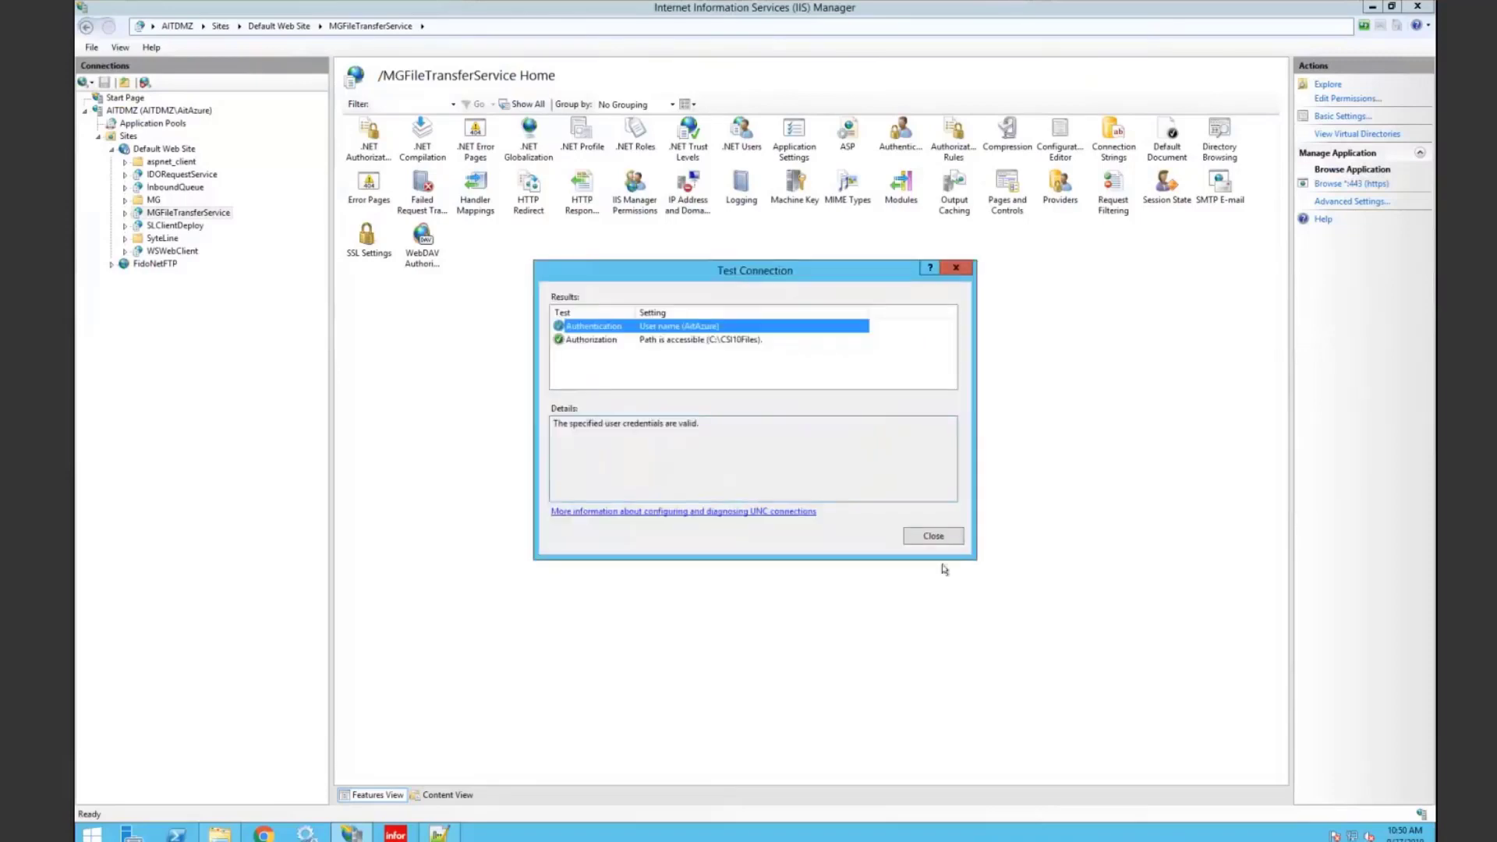
pyautogui.click(935, 536)
pyautogui.click(792, 516)
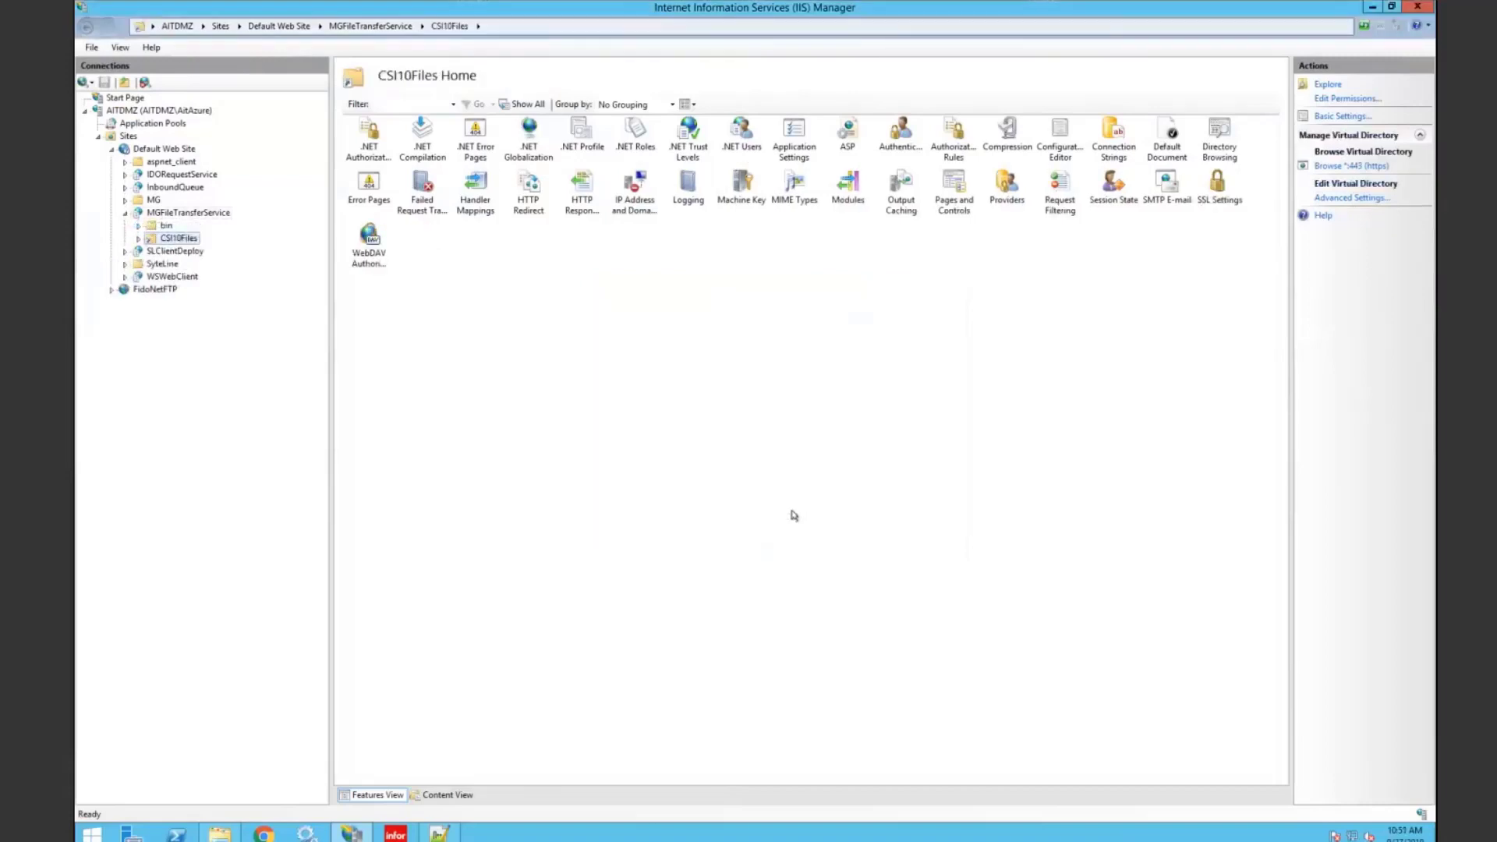
pyautogui.click(1347, 166)
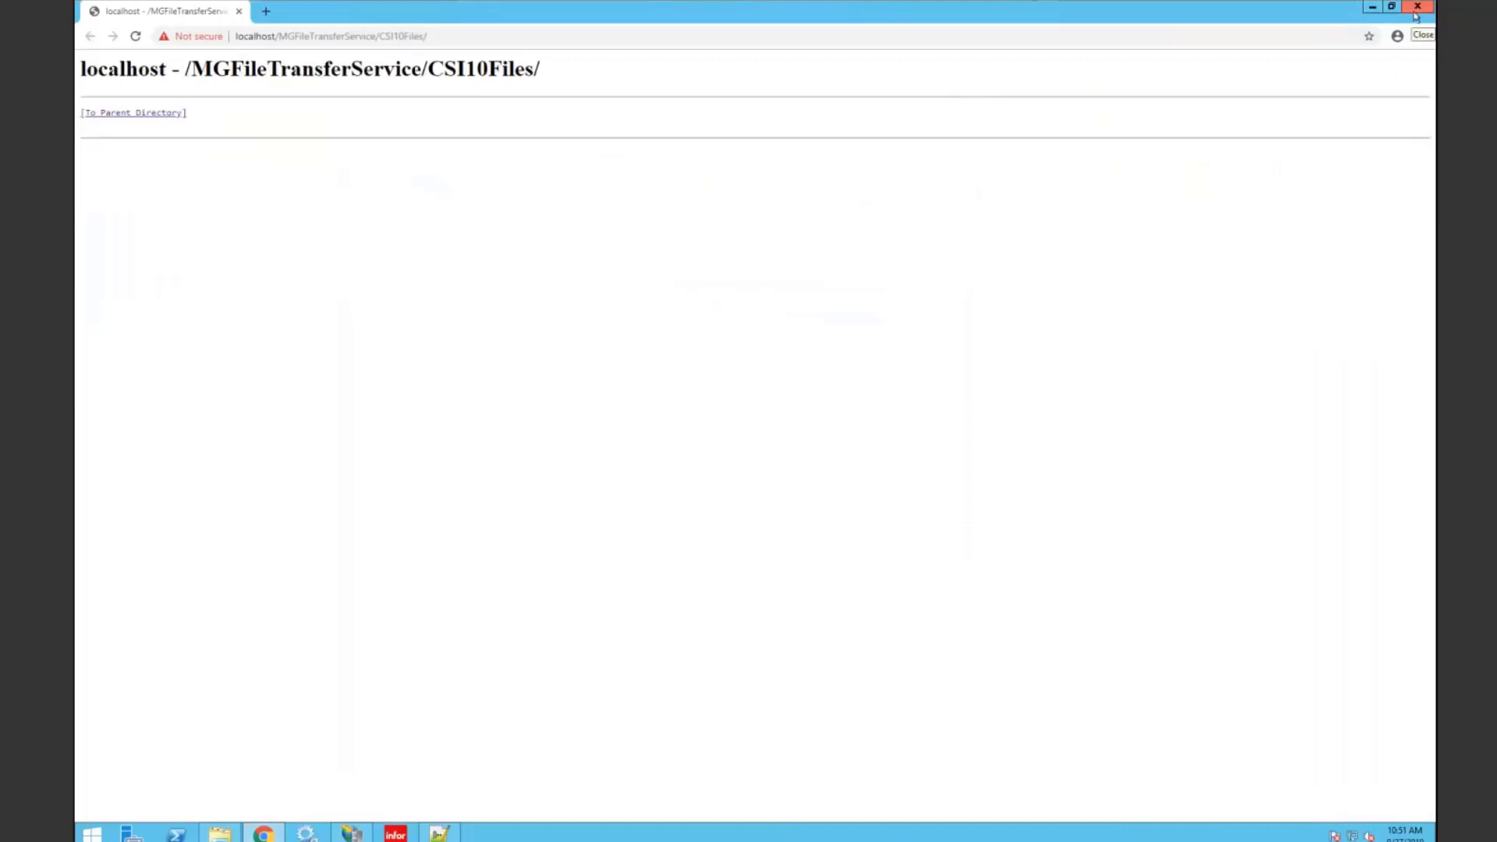
pyautogui.click(1415, 10)
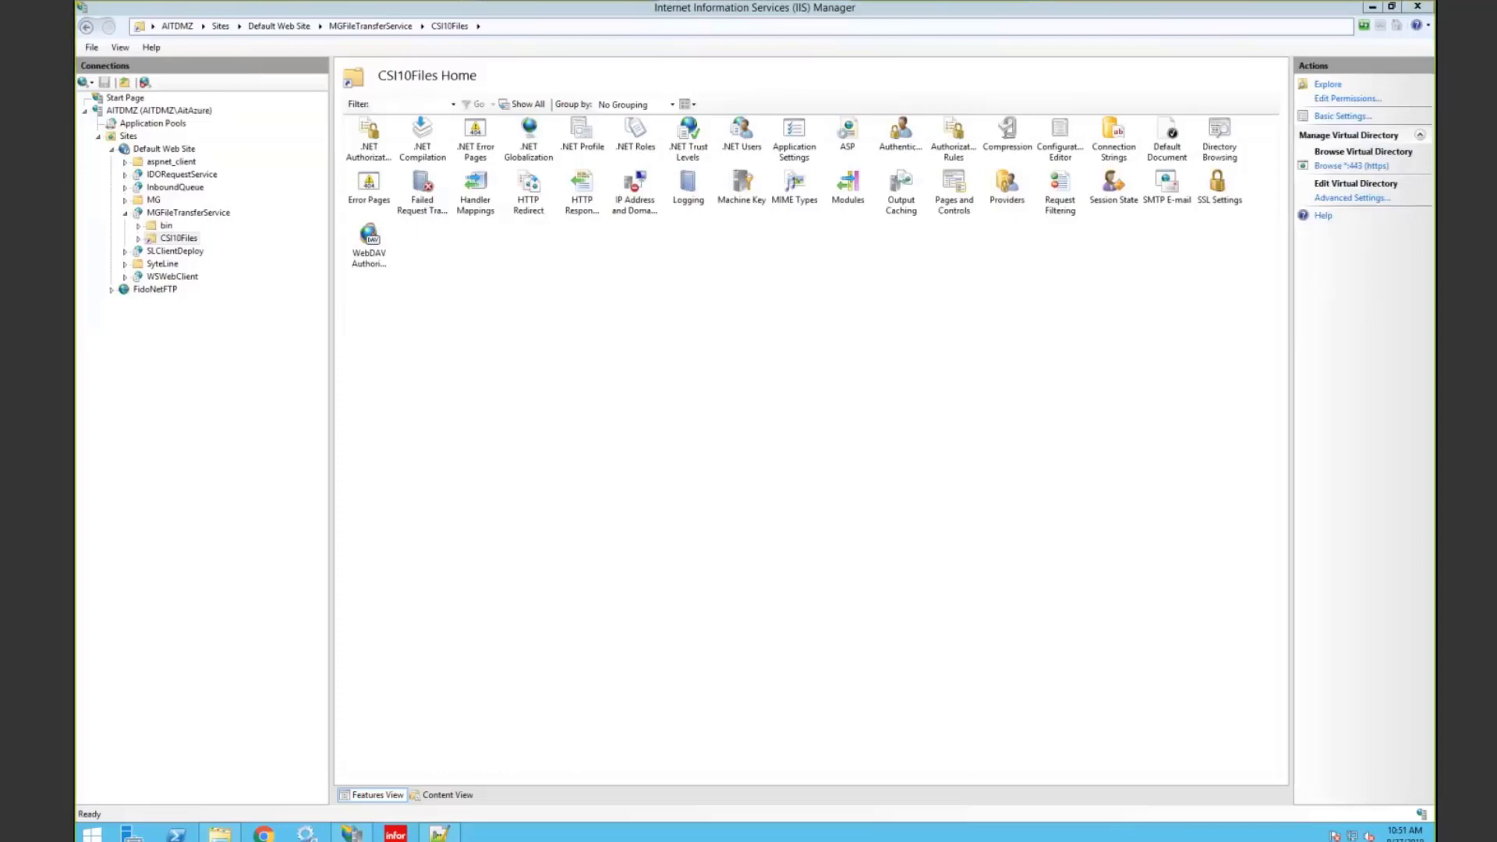
pyautogui.click(744, 380)
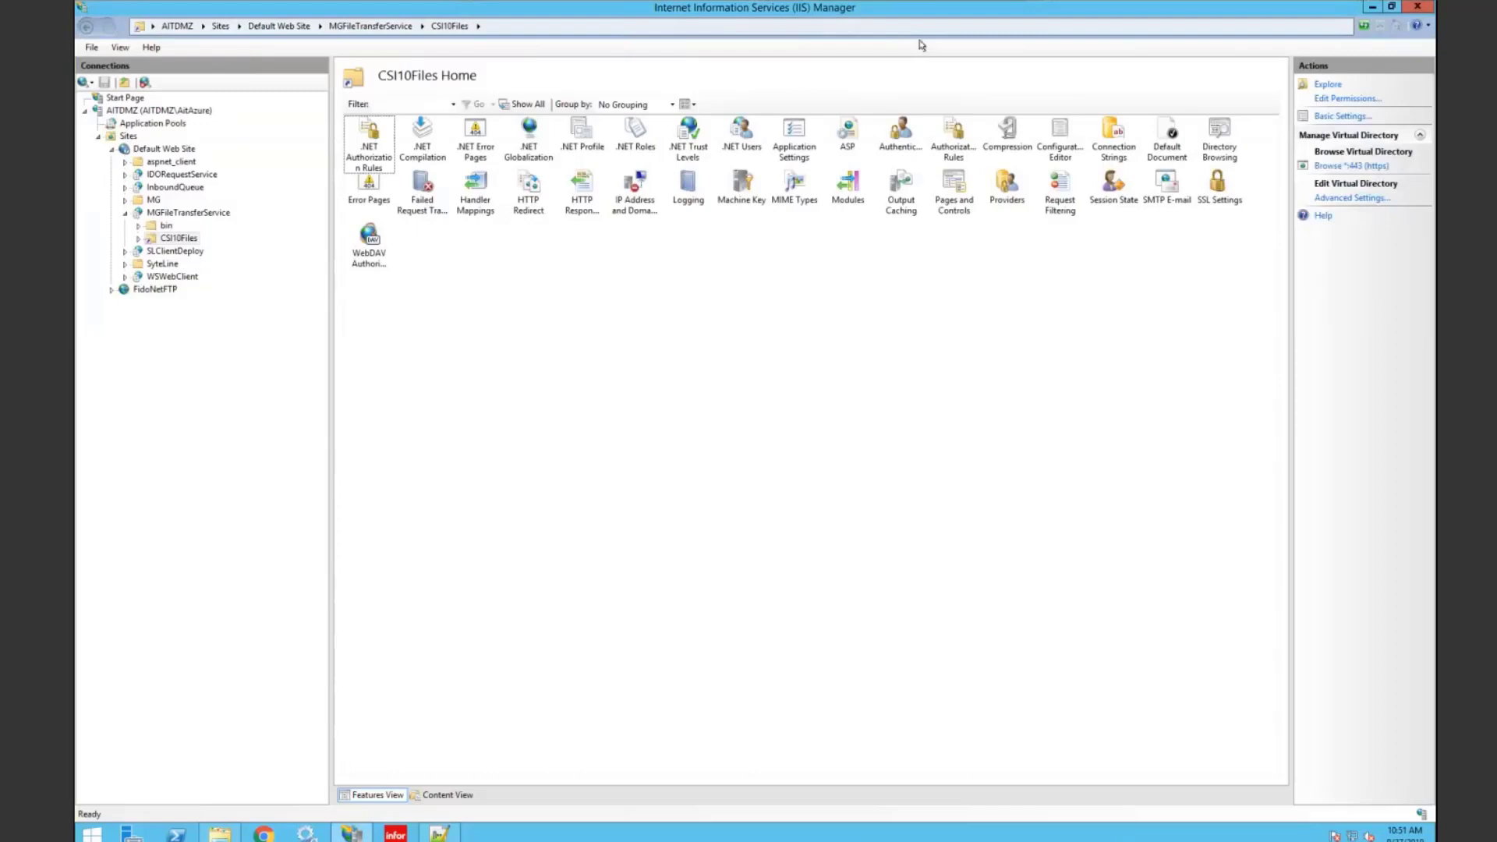
# Browse MGFileTransferService over https and select the localhost page address
pyautogui.click(187, 213)
pyautogui.rightClick(188, 214)
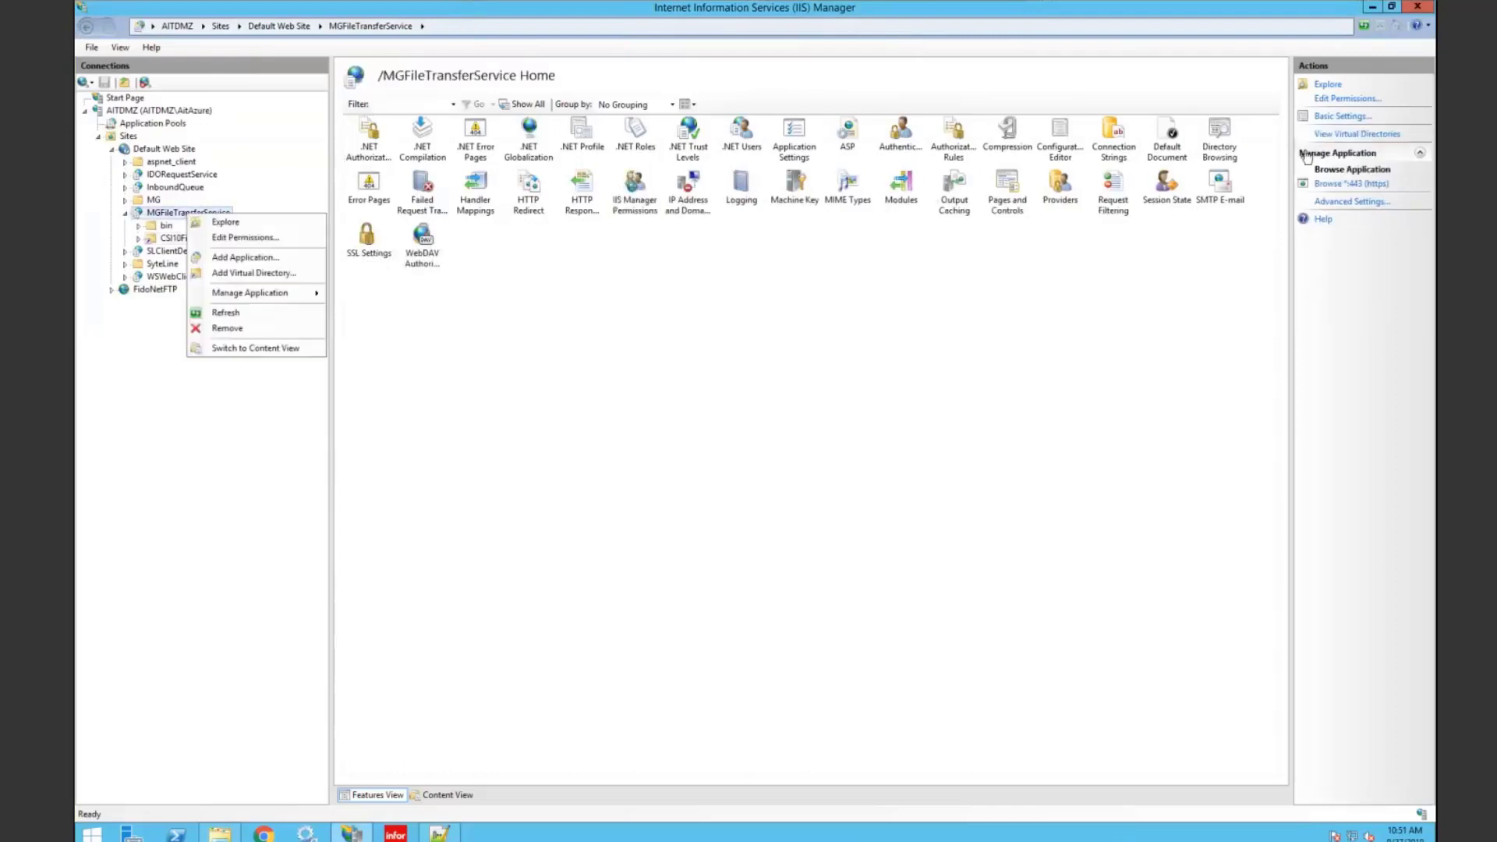
pyautogui.click(1326, 181)
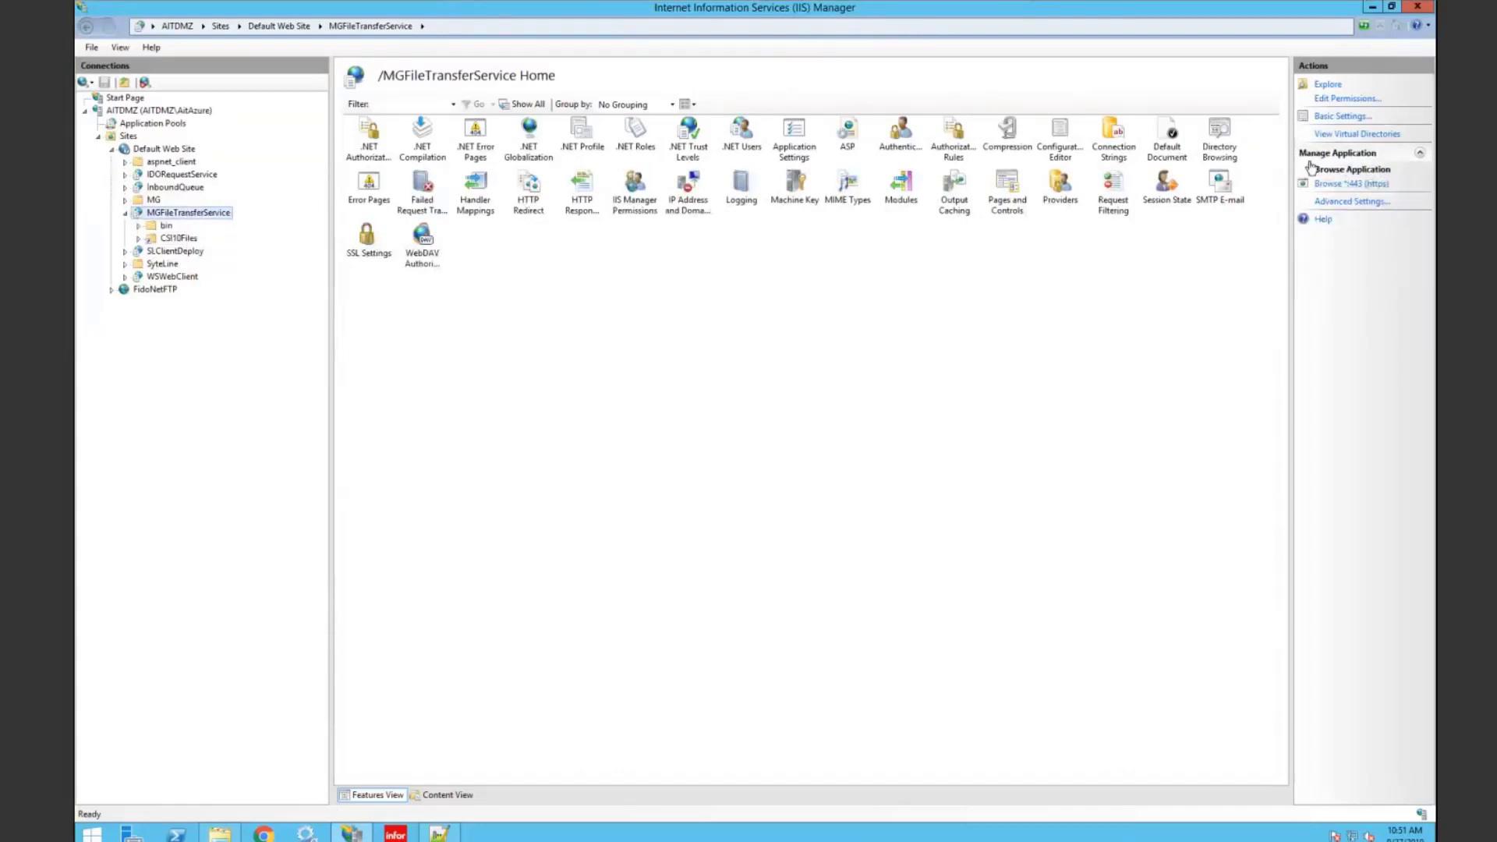
pyautogui.click(1328, 186)
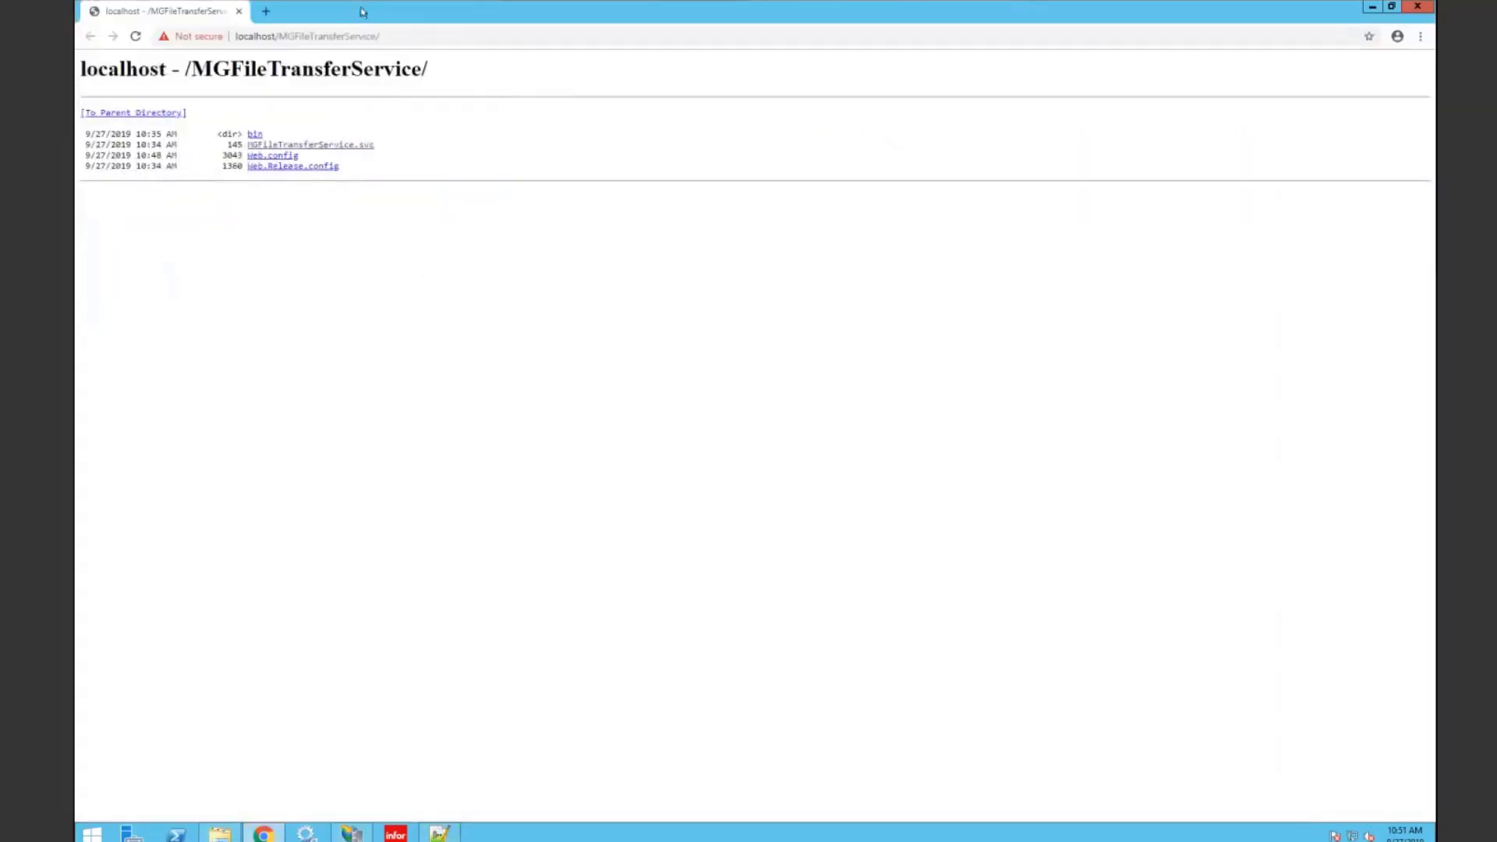
pyautogui.click(416, 37)
pyautogui.hotkey('ctrl', 'c')
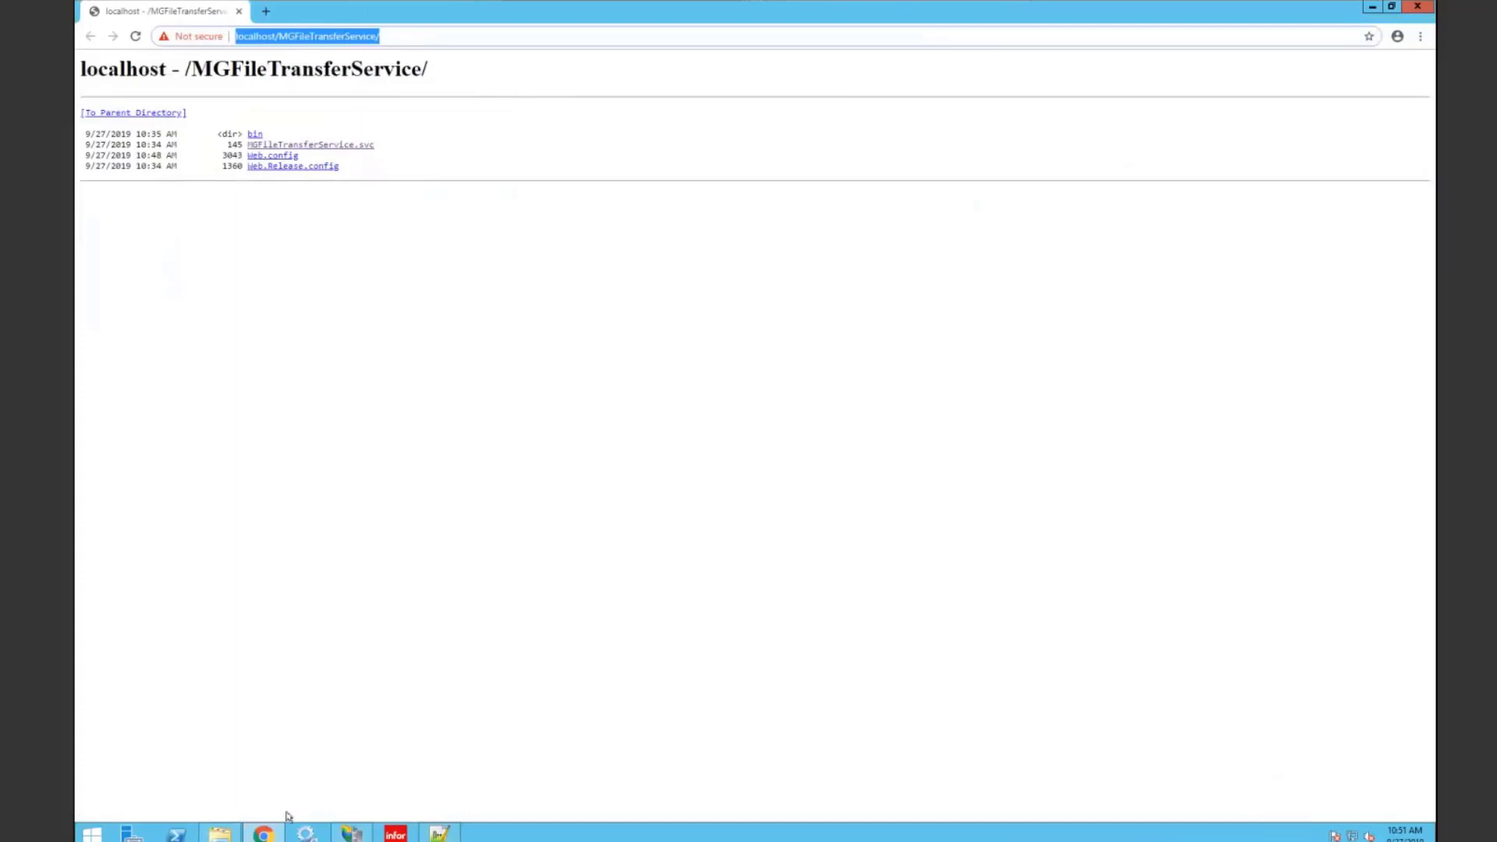
# Paste the https service address into Explorer's address bar to open the listing, then close Chrome
pyautogui.click(220, 832)
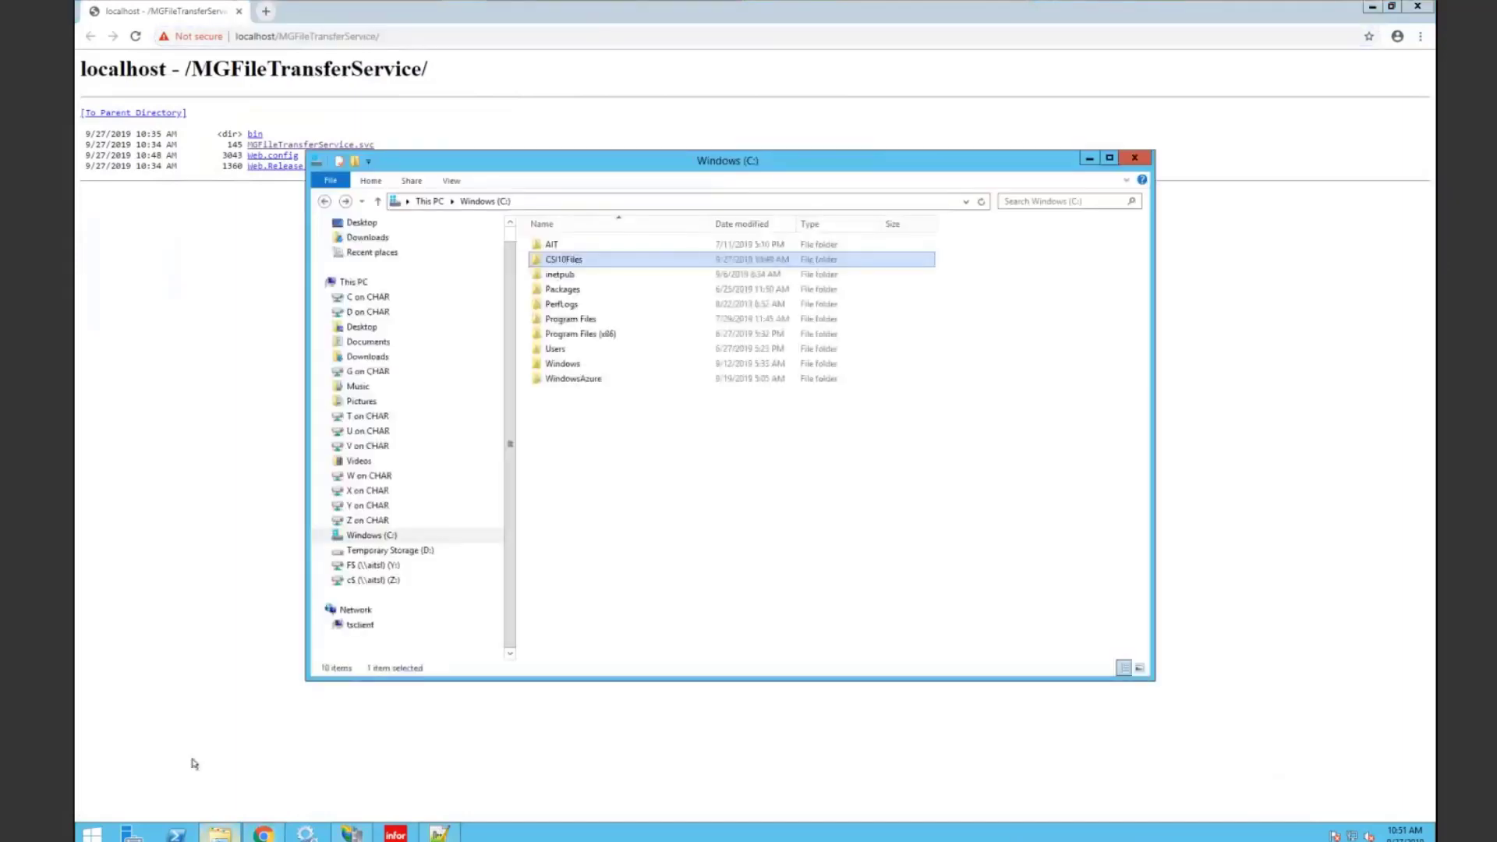
pyautogui.click(640, 203)
pyautogui.hotkey('ctrl', 'v')
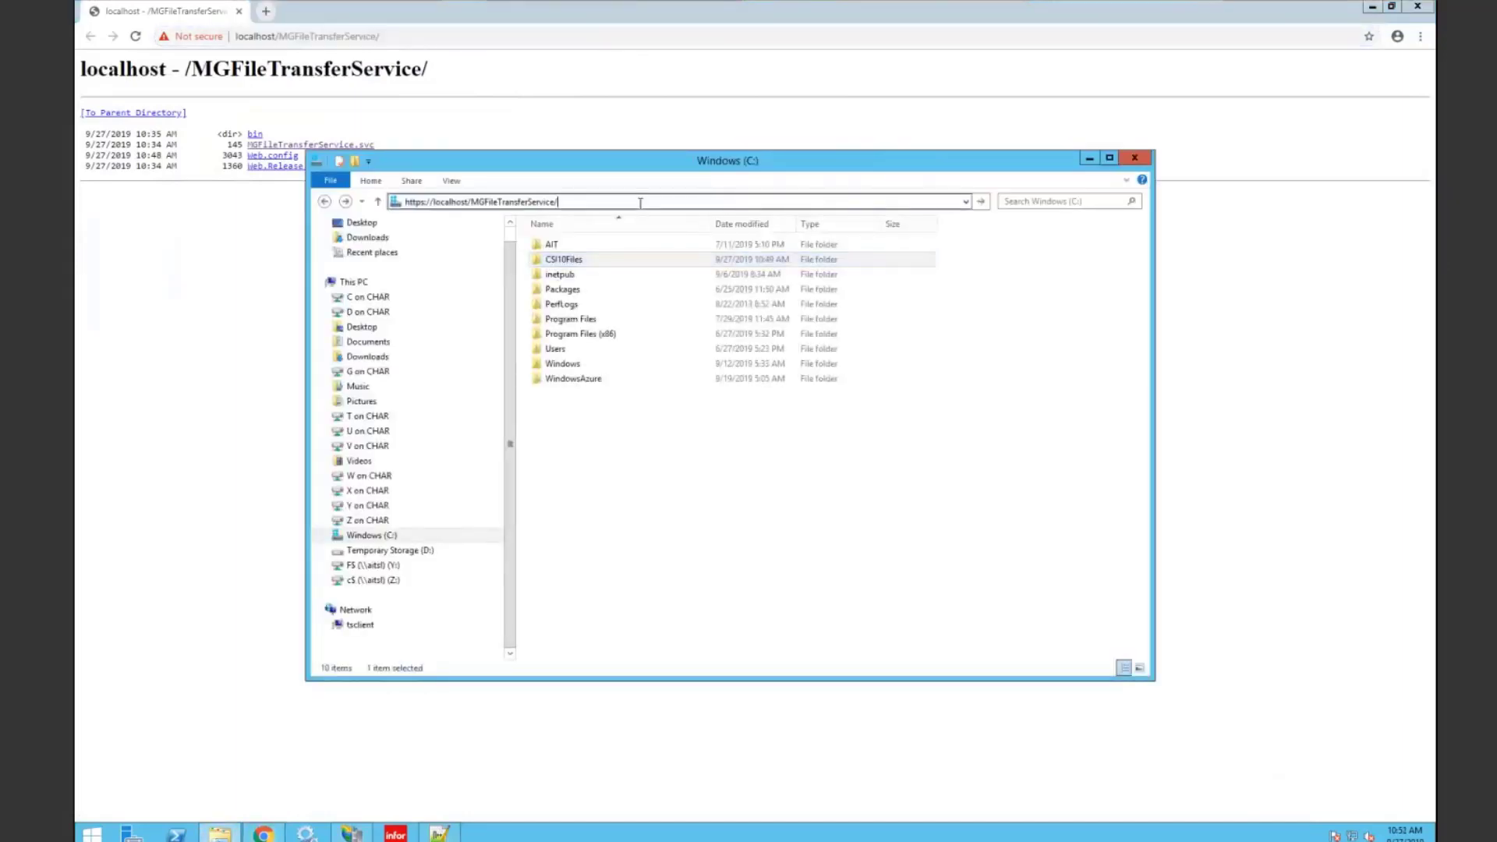
pyautogui.press('Return')
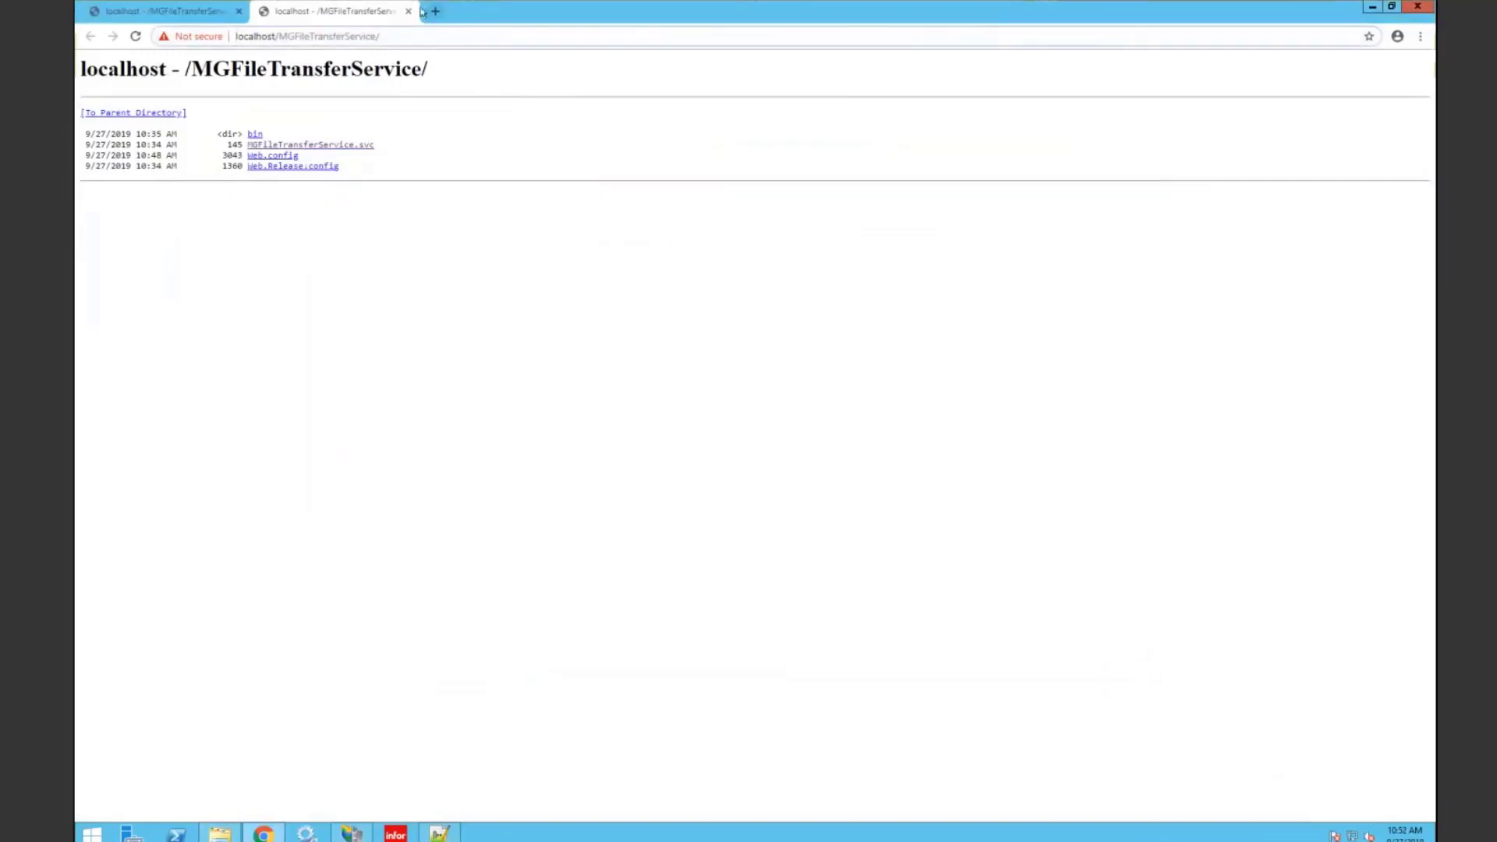
pyautogui.click(409, 11)
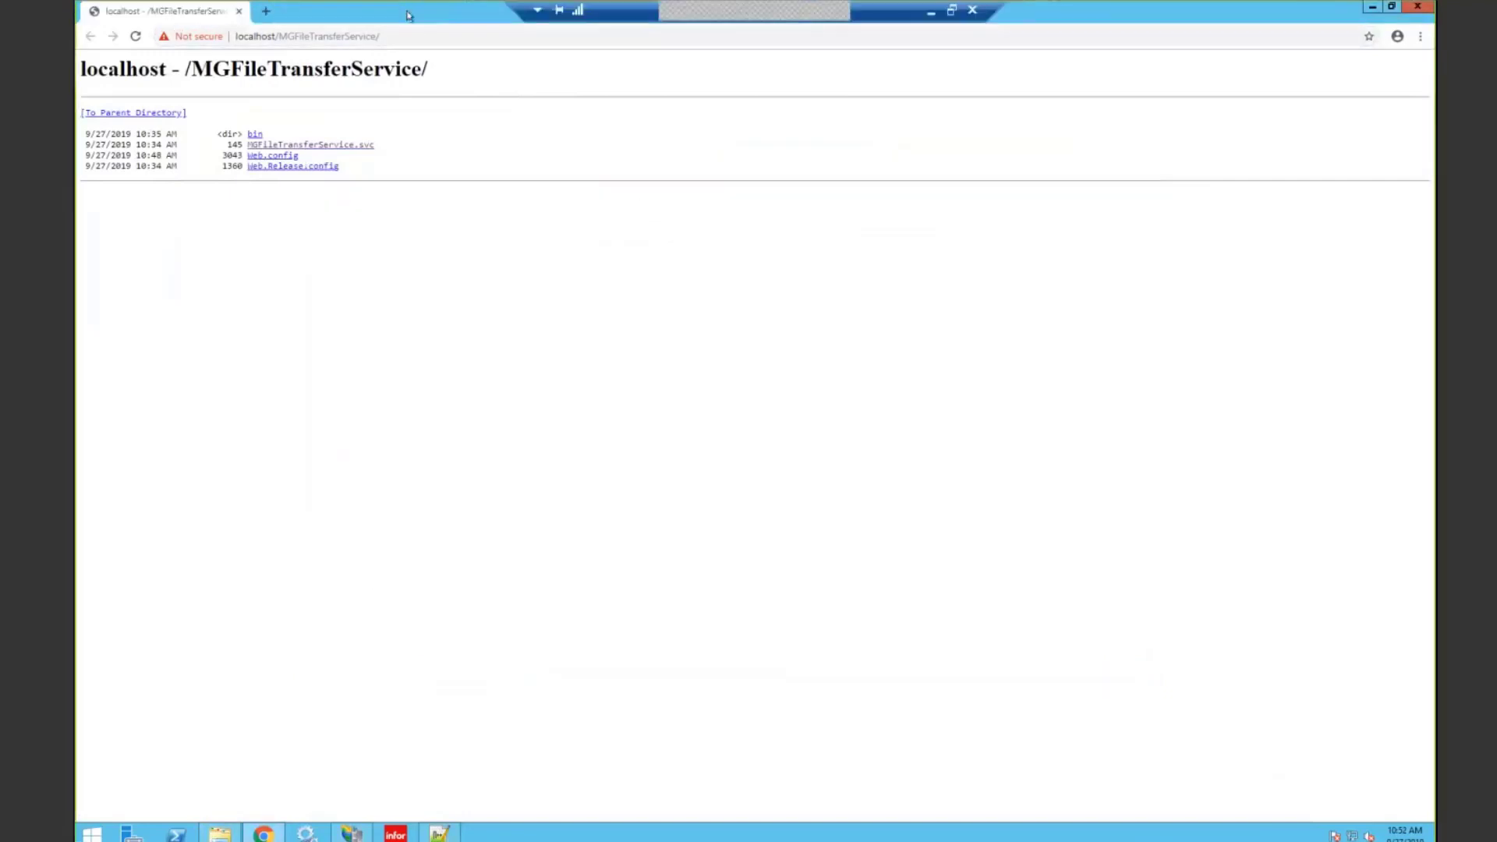
pyautogui.click(238, 11)
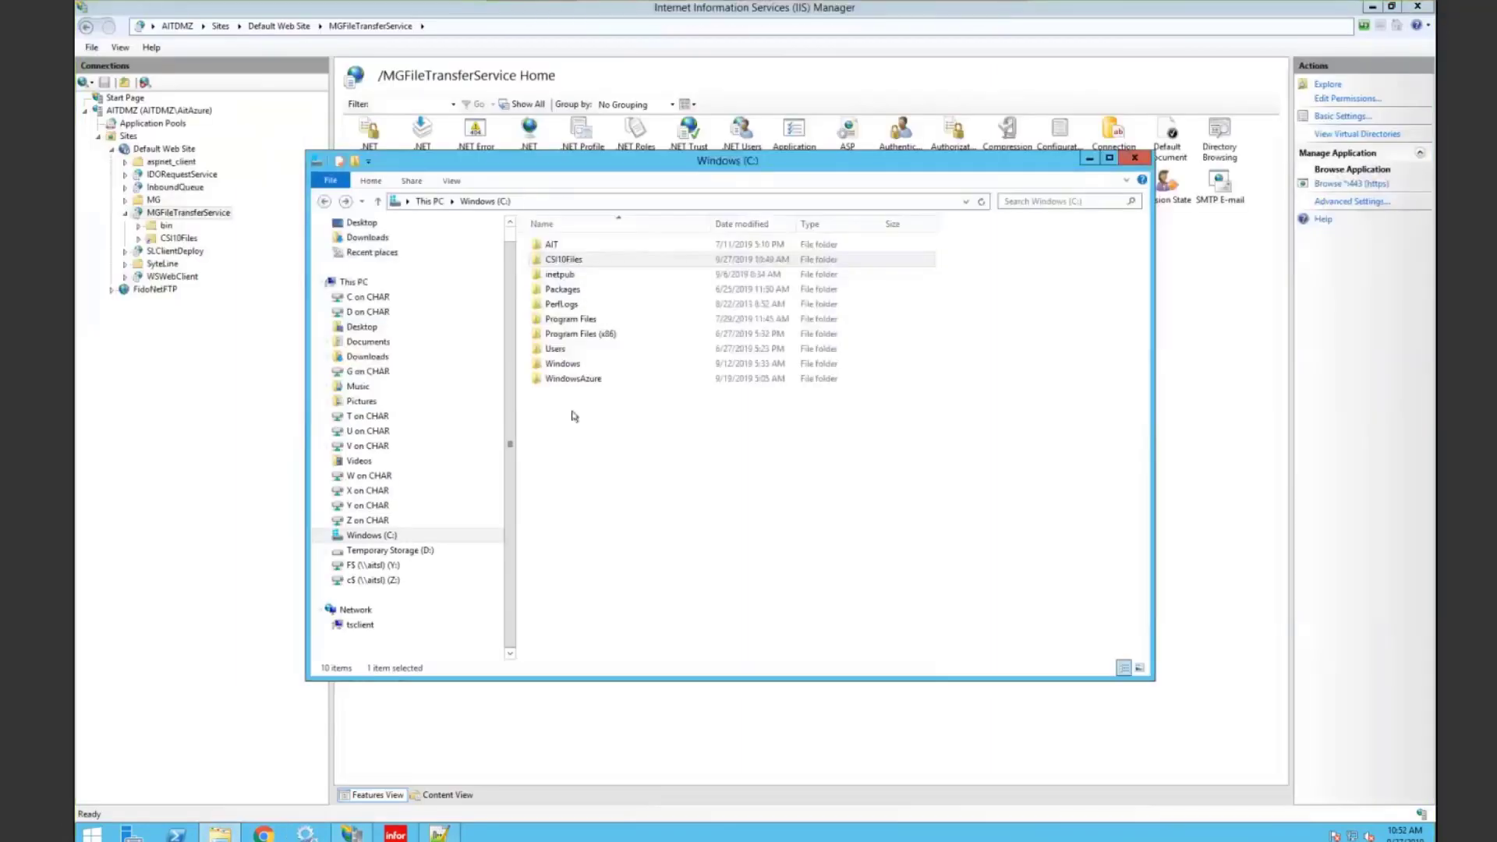
pyautogui.click(530, 202)
pyautogui.hotkey('ctrl', 'v')
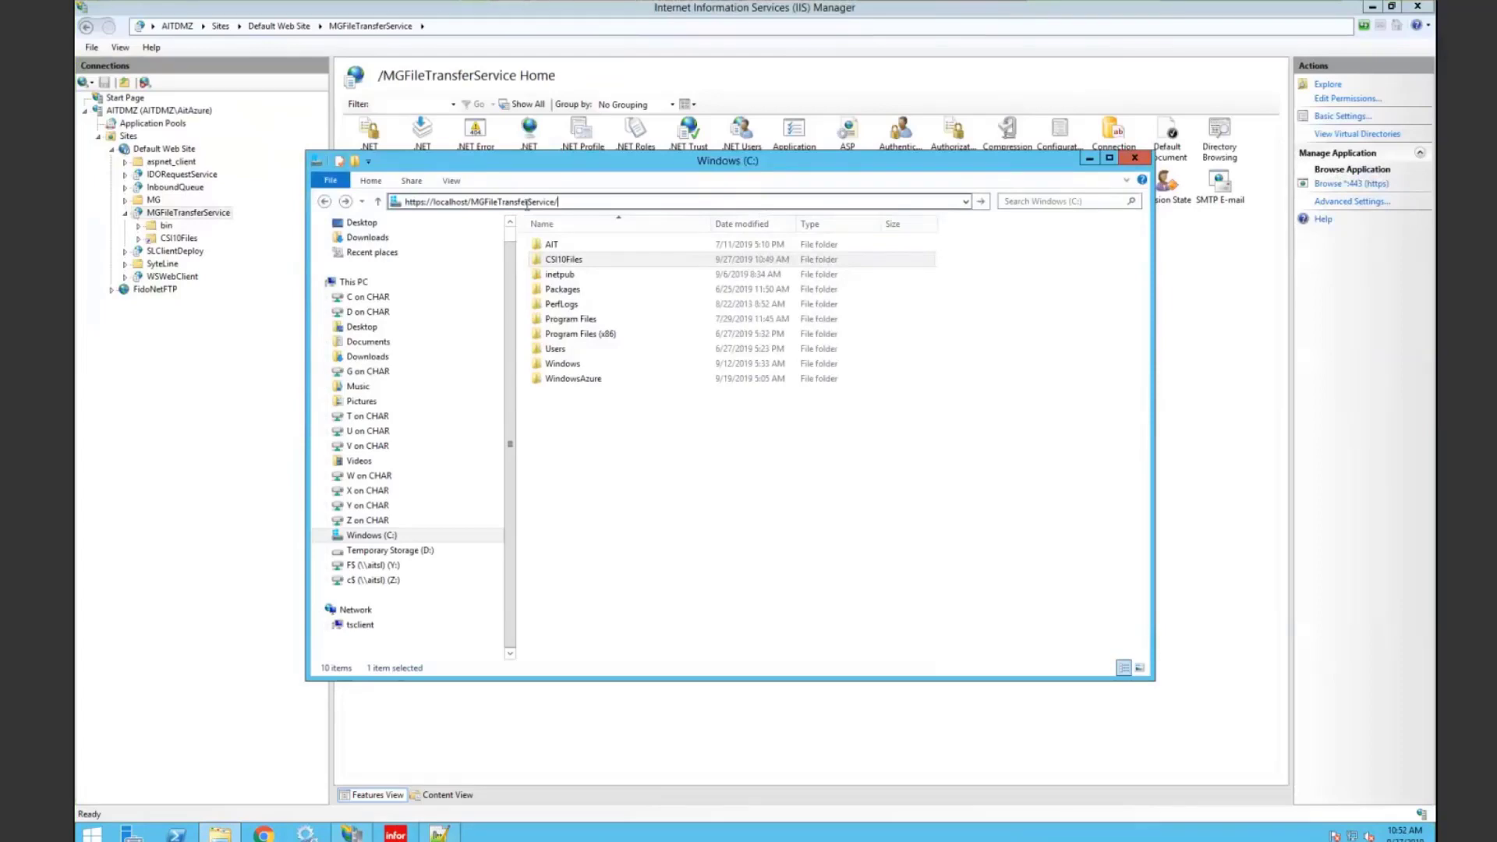
pyautogui.press('Return')
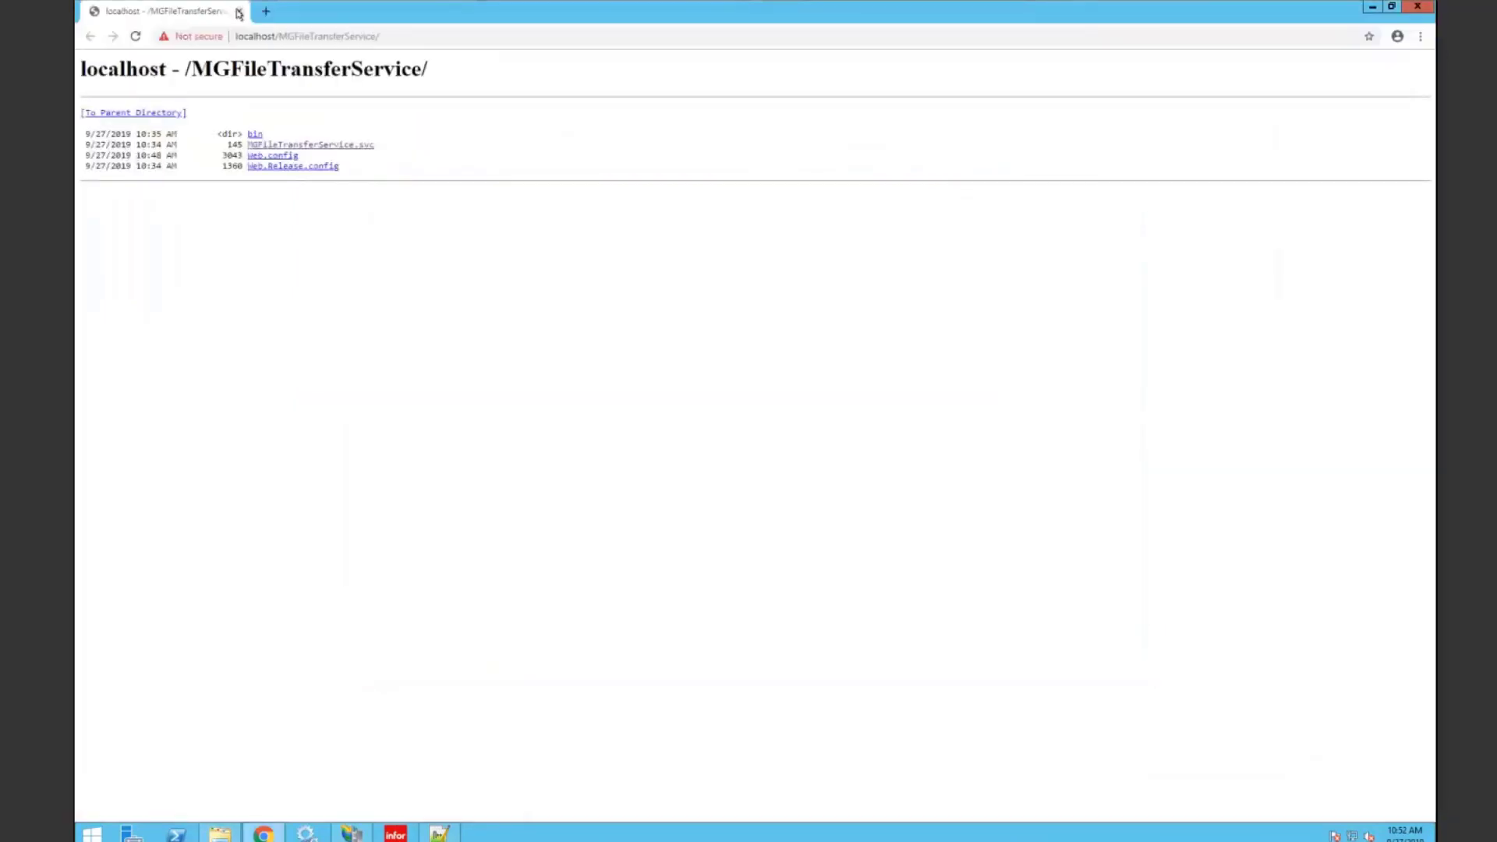
pyautogui.click(236, 10)
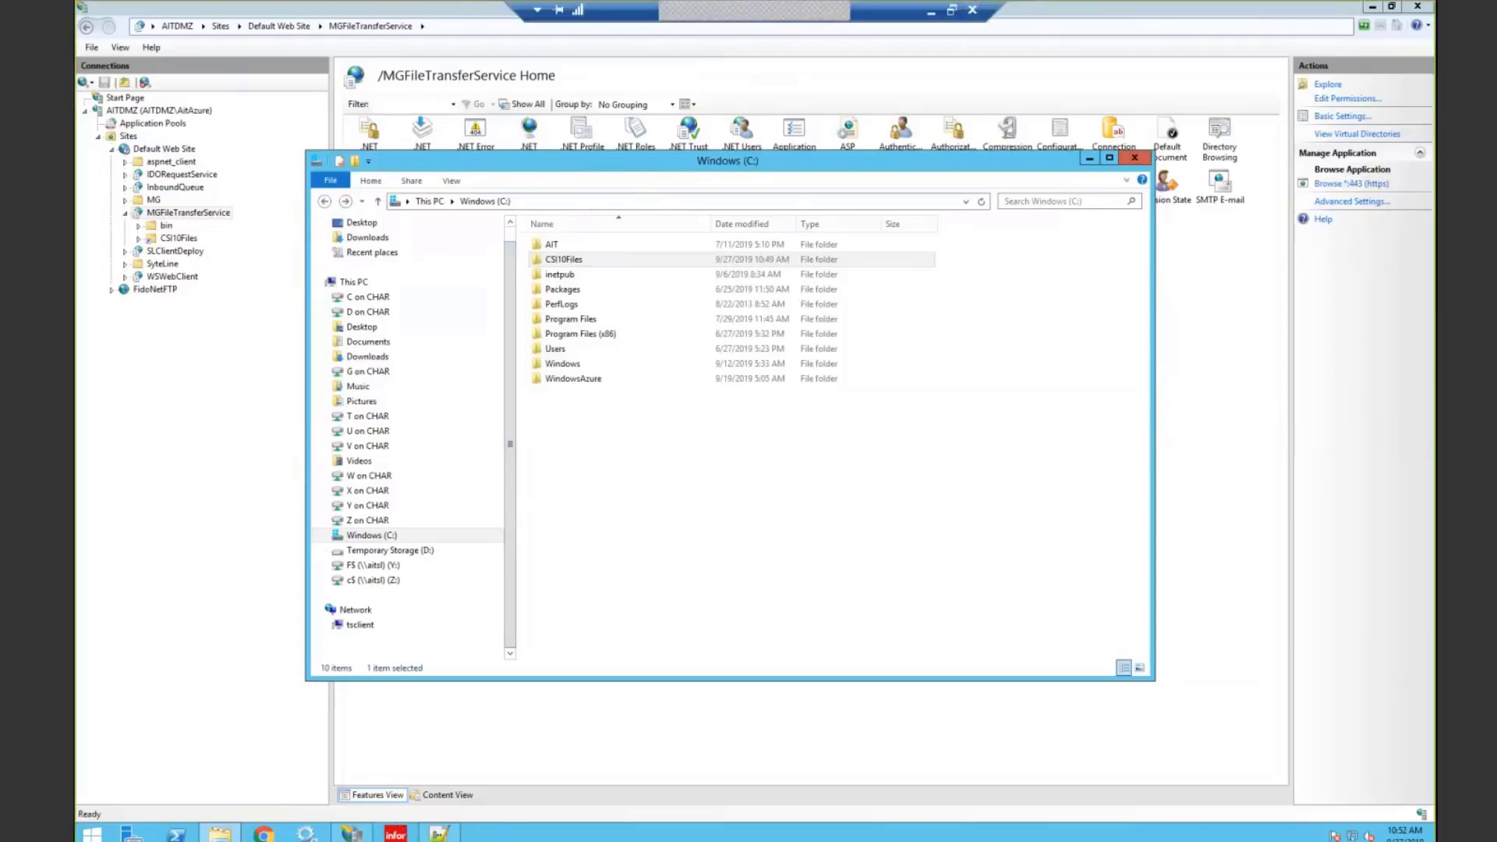
pyautogui.hotkey('alt', 'Tab')
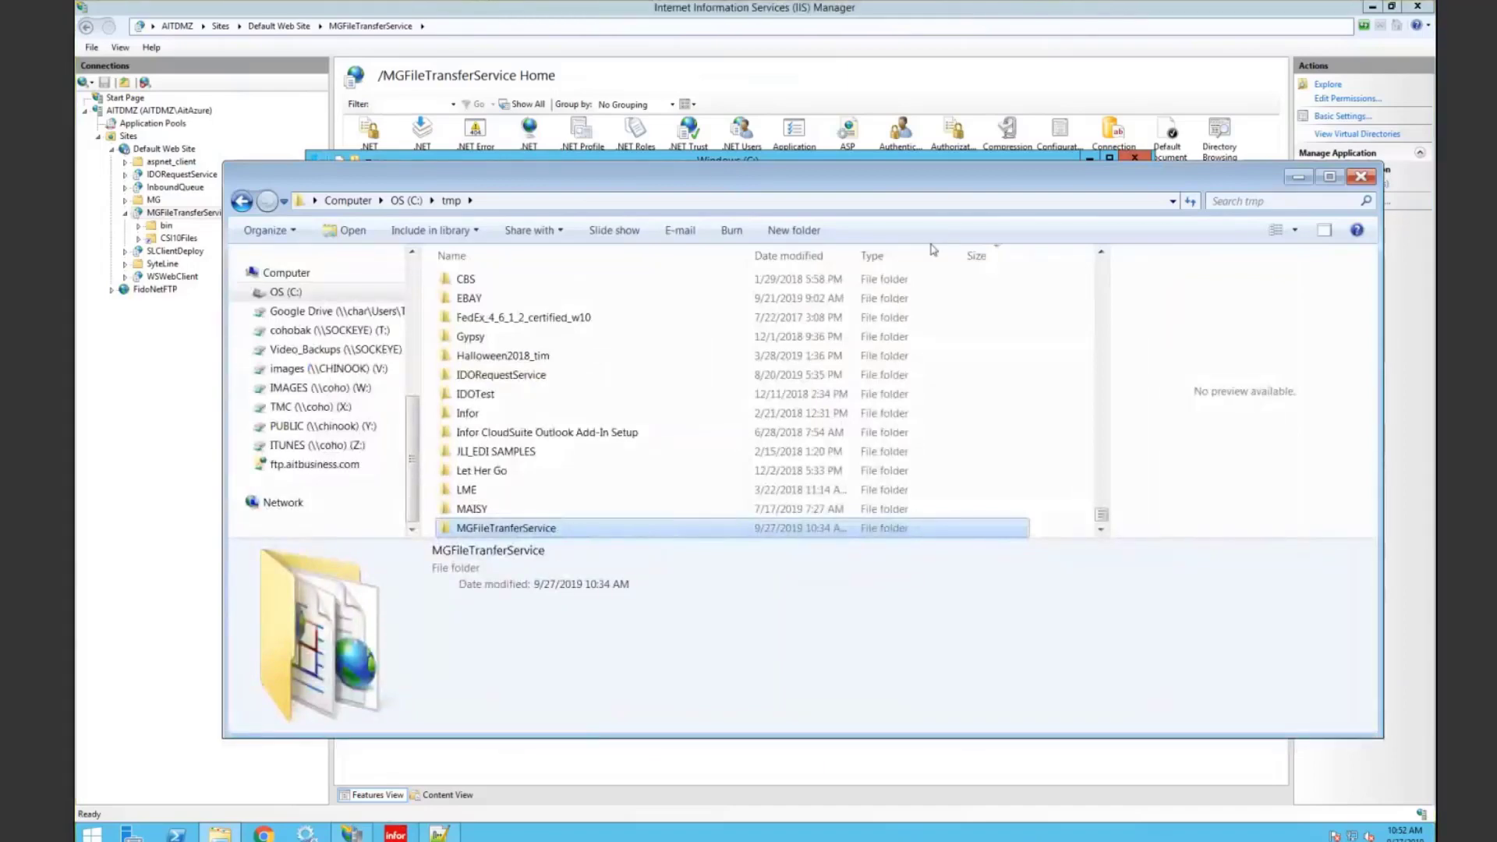
pyautogui.click(725, 205)
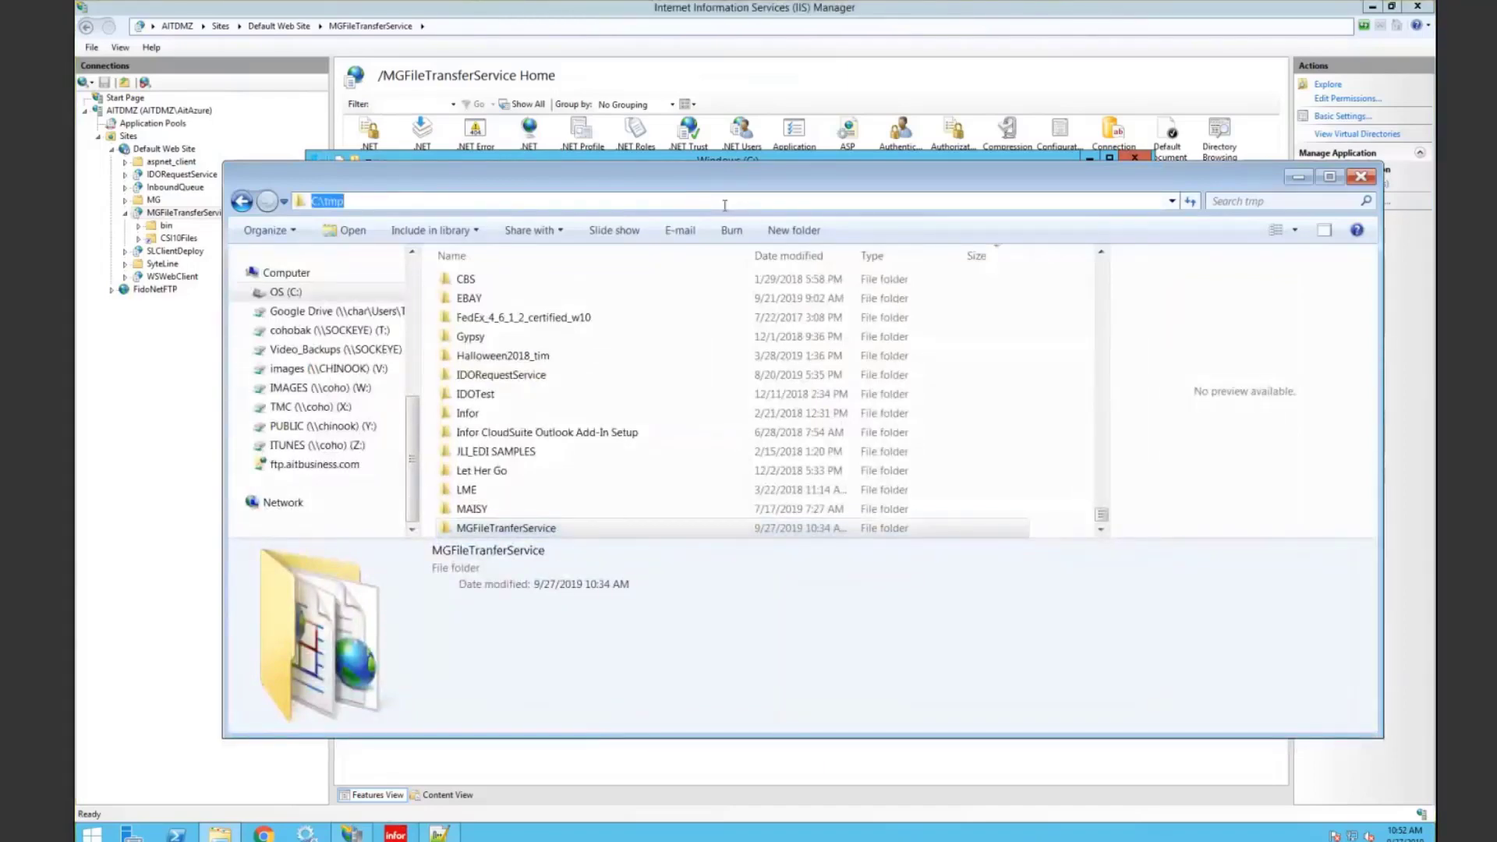
pyautogui.write('https://localhost/MGFileTransferService/')
pyautogui.hotkey('ctrl', 'Left')
pyautogui.hotkey('ctrl', 'Left')
pyautogui.hotkey('ctrl', 'Left')
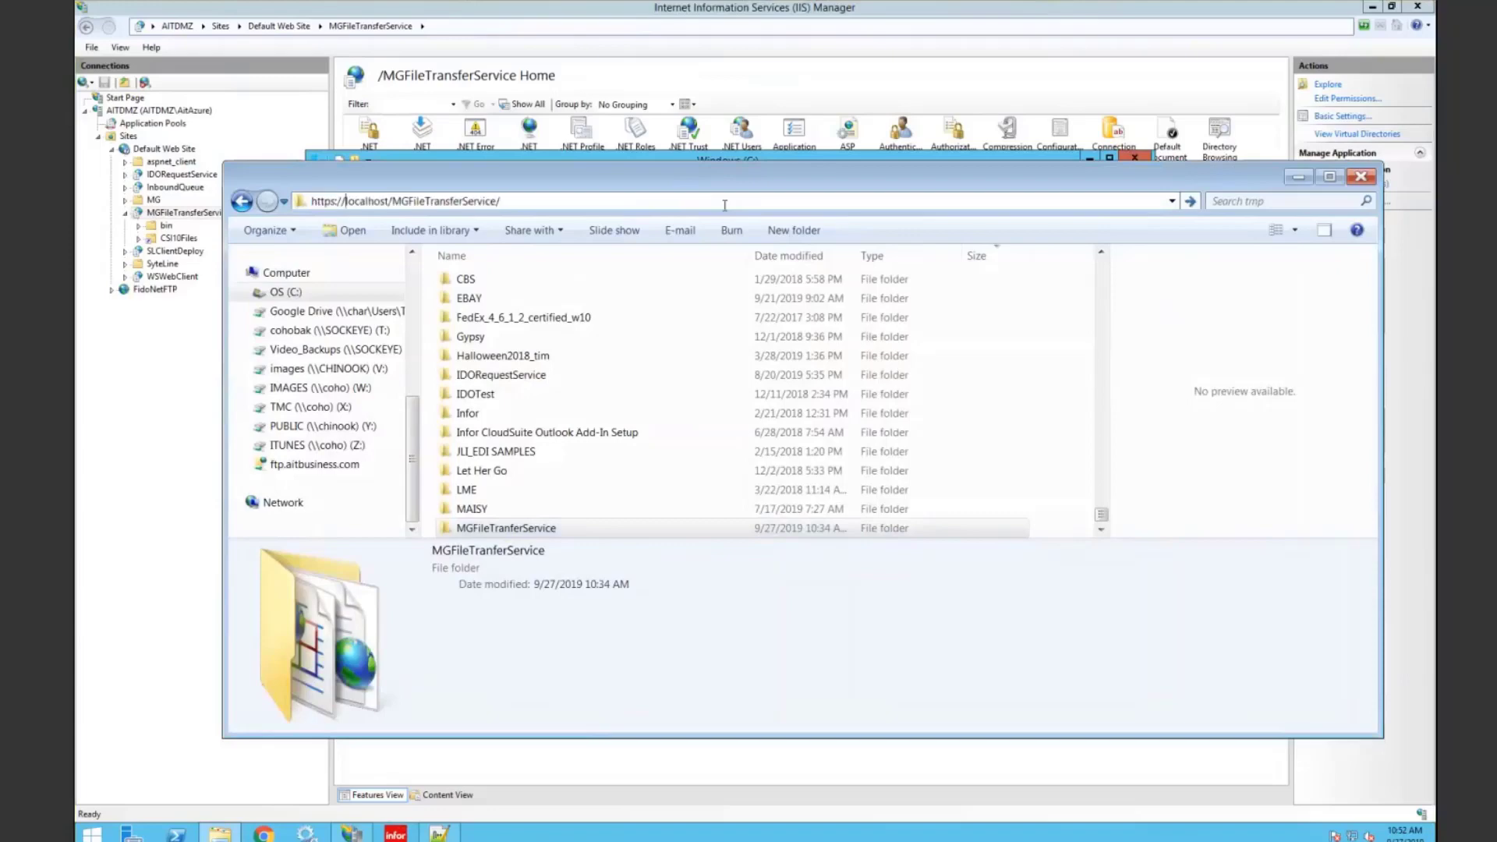
pyautogui.hotkey('ctrl', 'Right')
pyautogui.hotkey('shift', 'Left')
pyautogui.hotkey('shift', 'Left')
pyautogui.hotkey('shift', 'Left')
pyautogui.hotkey('shift', 'Left')
pyautogui.hotkey('shift', 'Left')
pyautogui.hotkey('shift', 'Left')
pyautogui.hotkey('shift', 'Left')
pyautogui.hotkey('shift', 'Left')
pyautogui.hotkey('shift', 'Left')
pyautogui.write('AzureDmz')
pyautogui.hotkey('ctrl', 'a')
pyautogui.hotkey('ctrl', 'c')
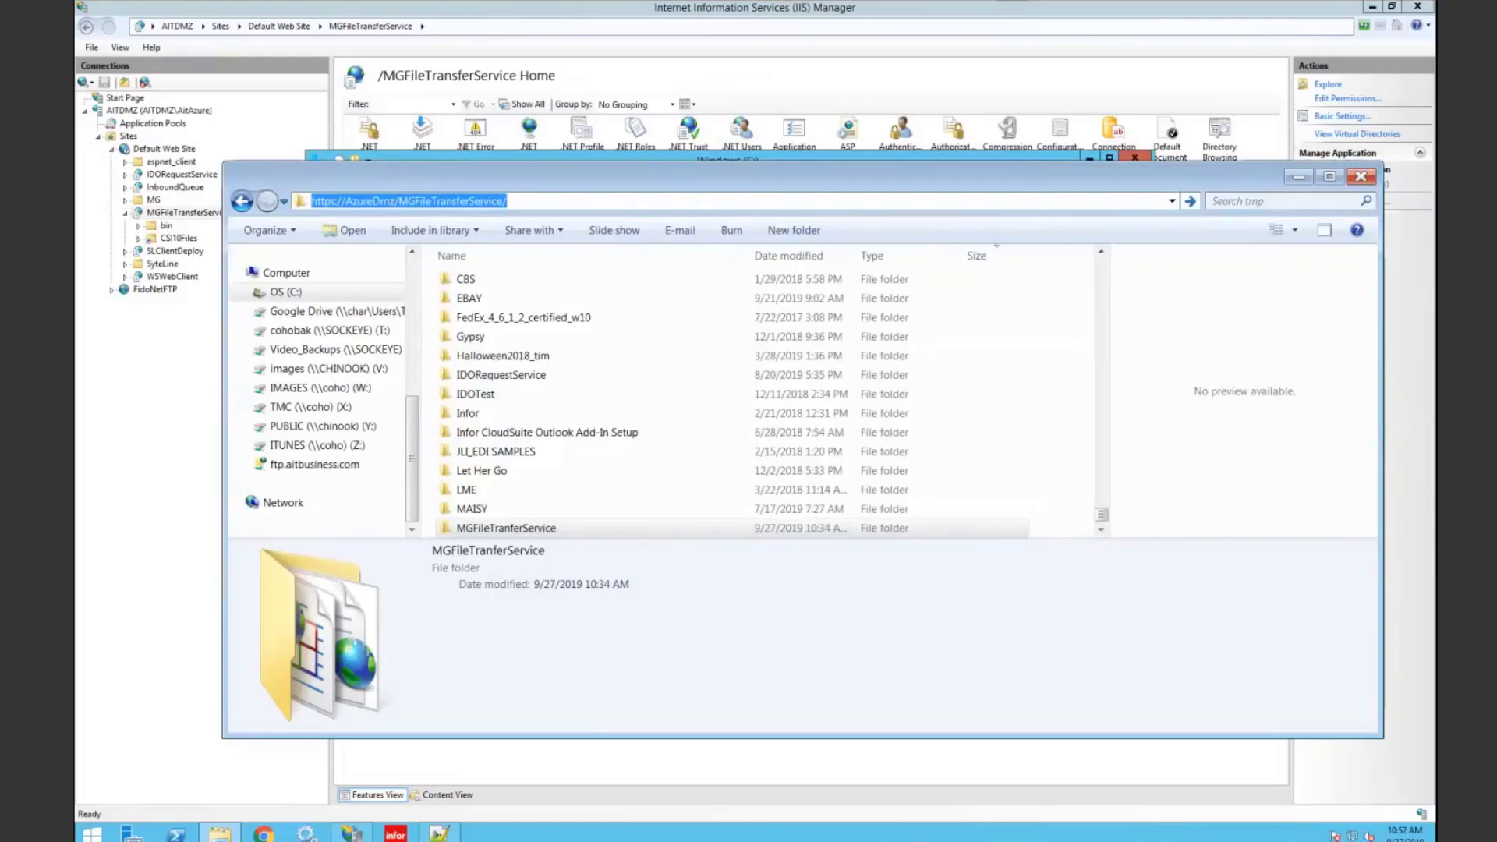
pyautogui.press('Return')
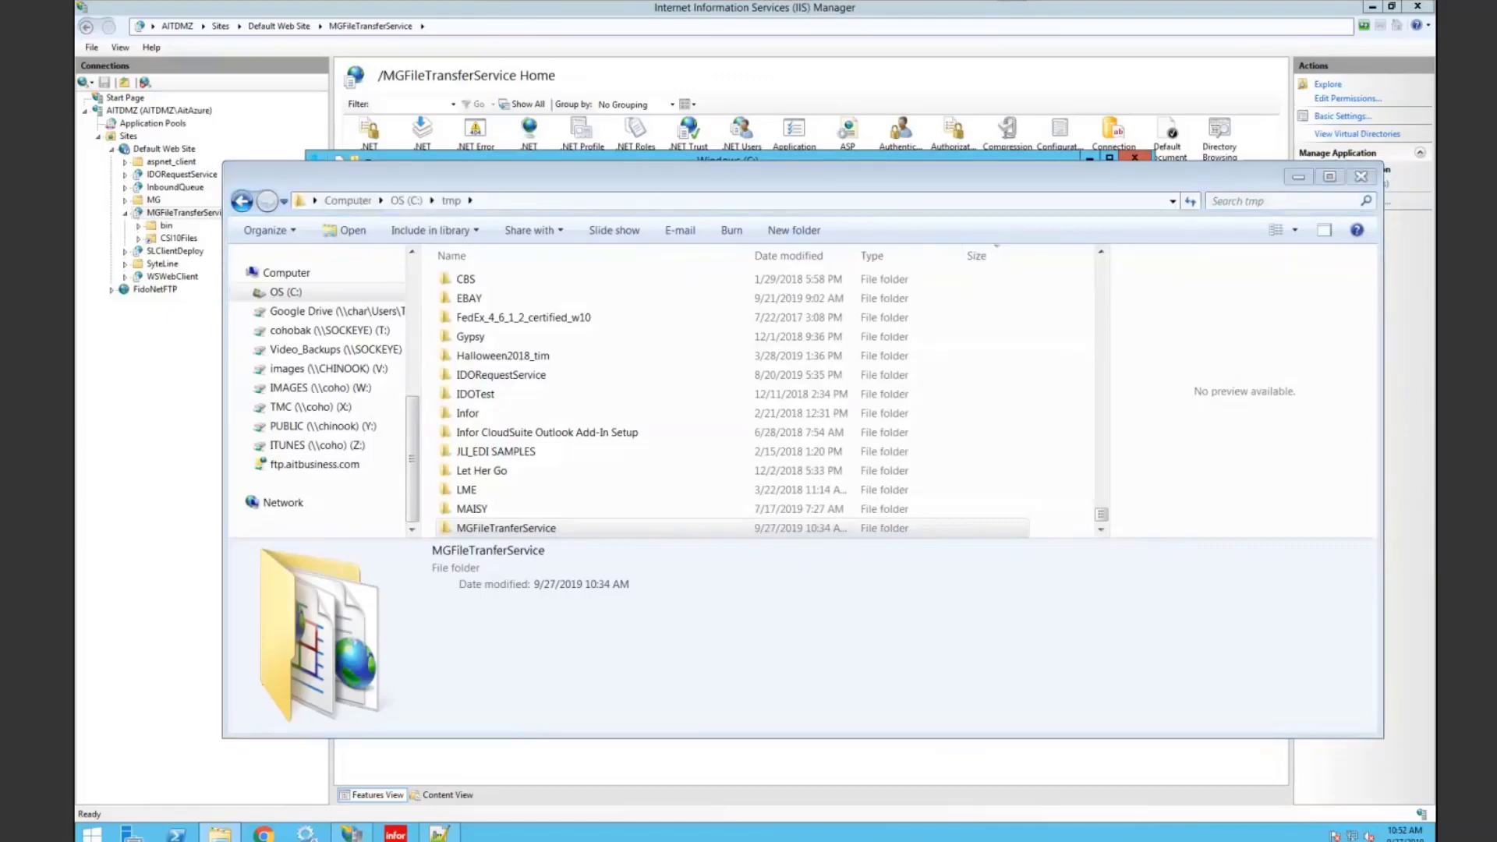
pyautogui.moveTo(665, 193); pyautogui.dragTo(889, 136)
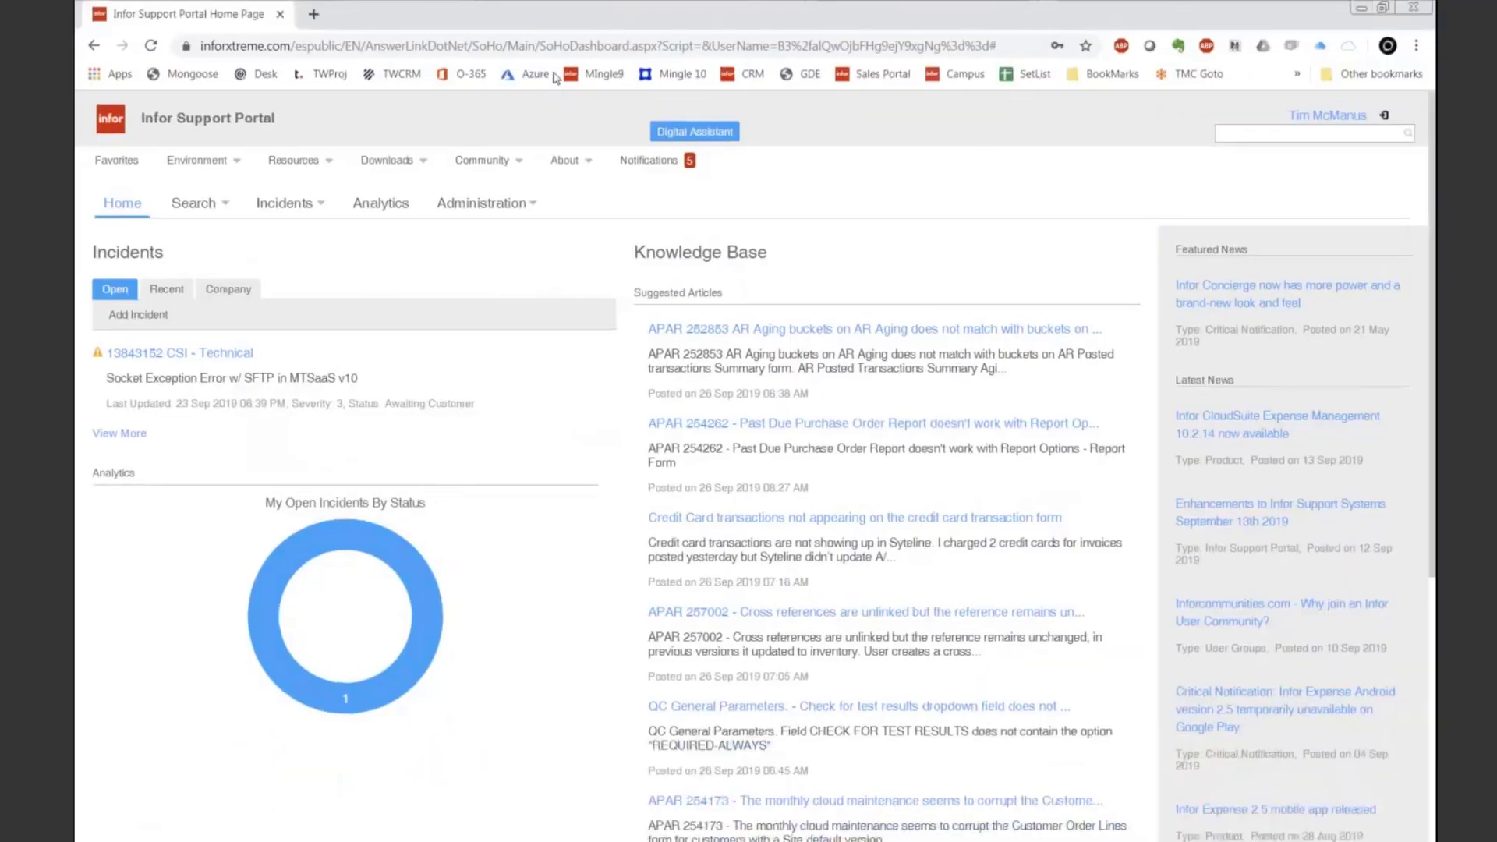
# Load the AzureDmz address, proceed past the certificate warning, and open MGFileTransferService.svc
pyautogui.click(556, 46)
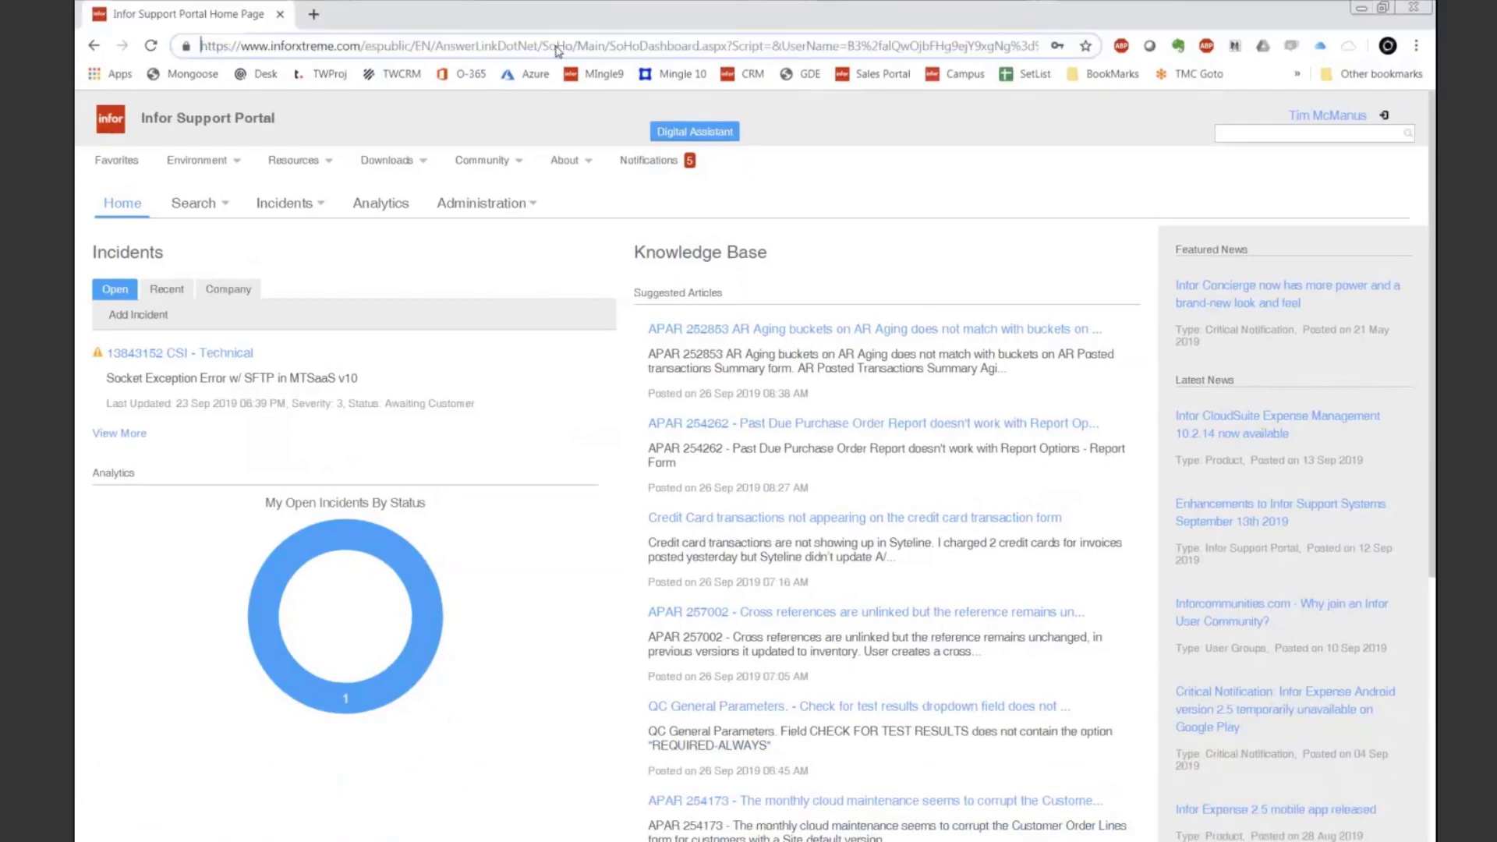
pyautogui.hotkey('ctrl', 'v')
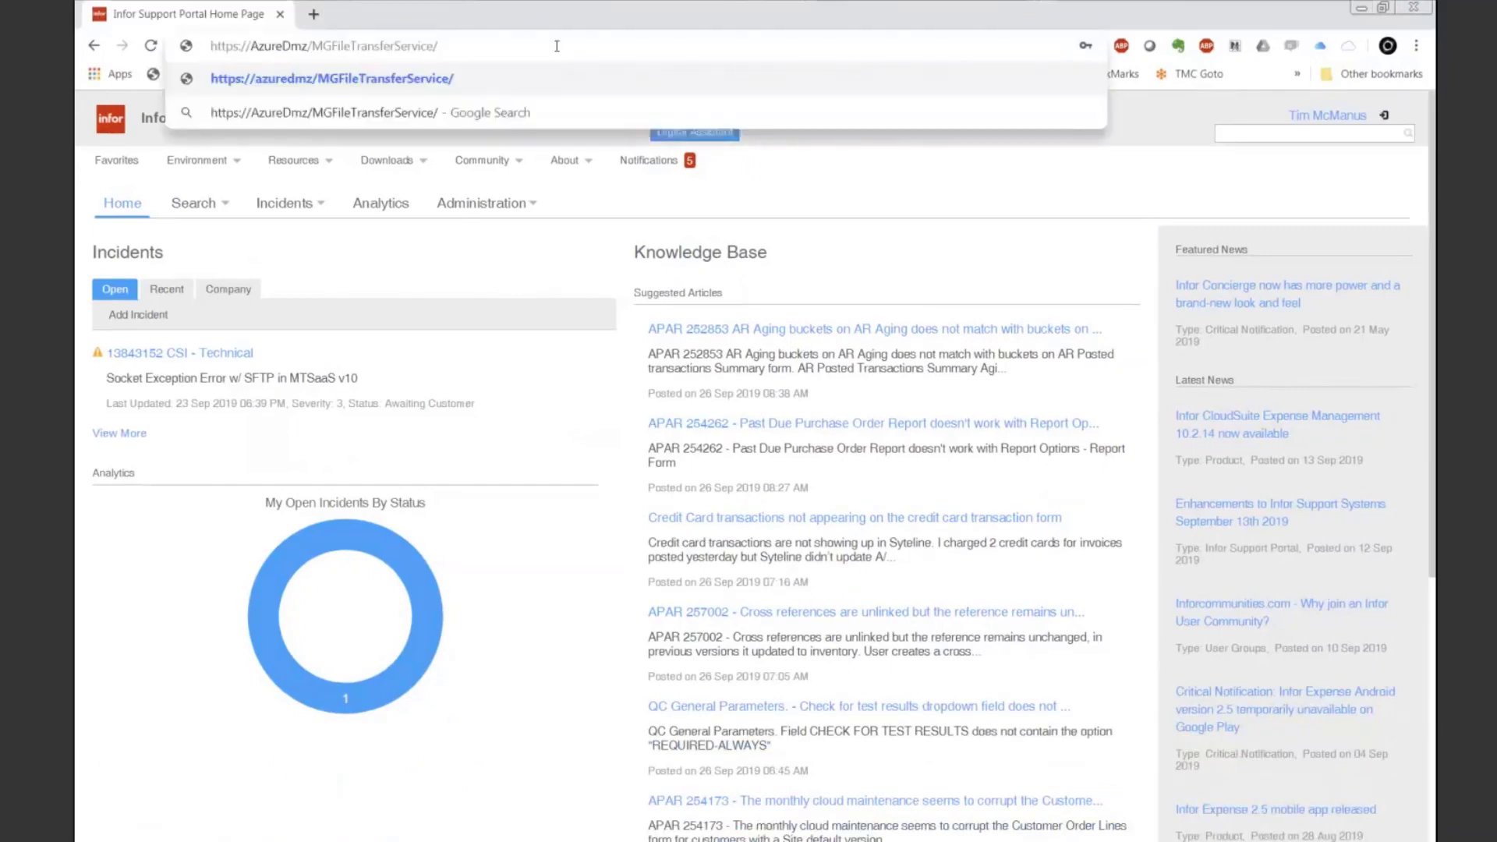
pyautogui.press('Return')
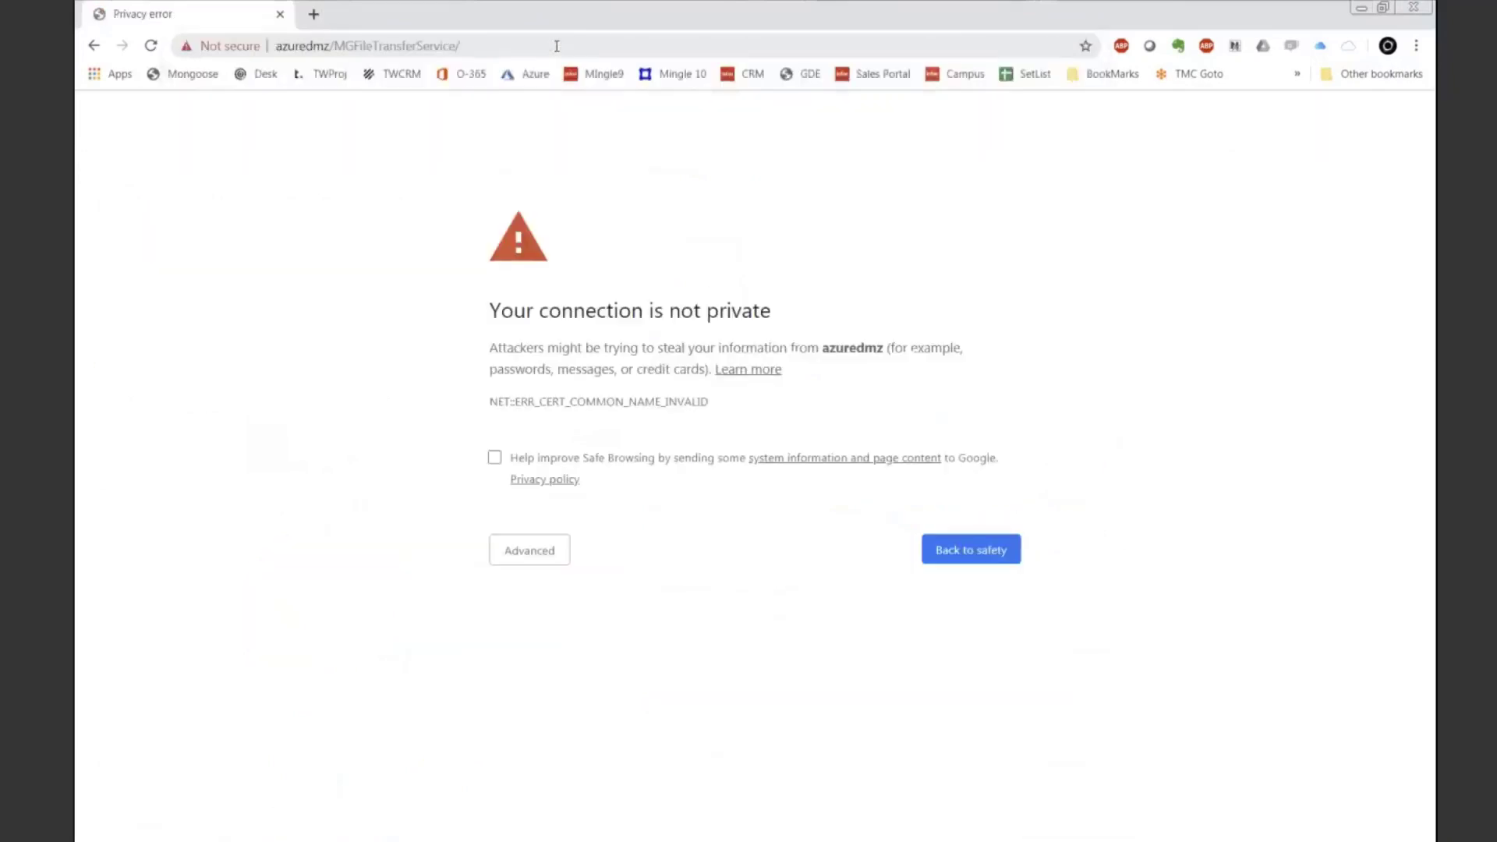
pyautogui.click(533, 558)
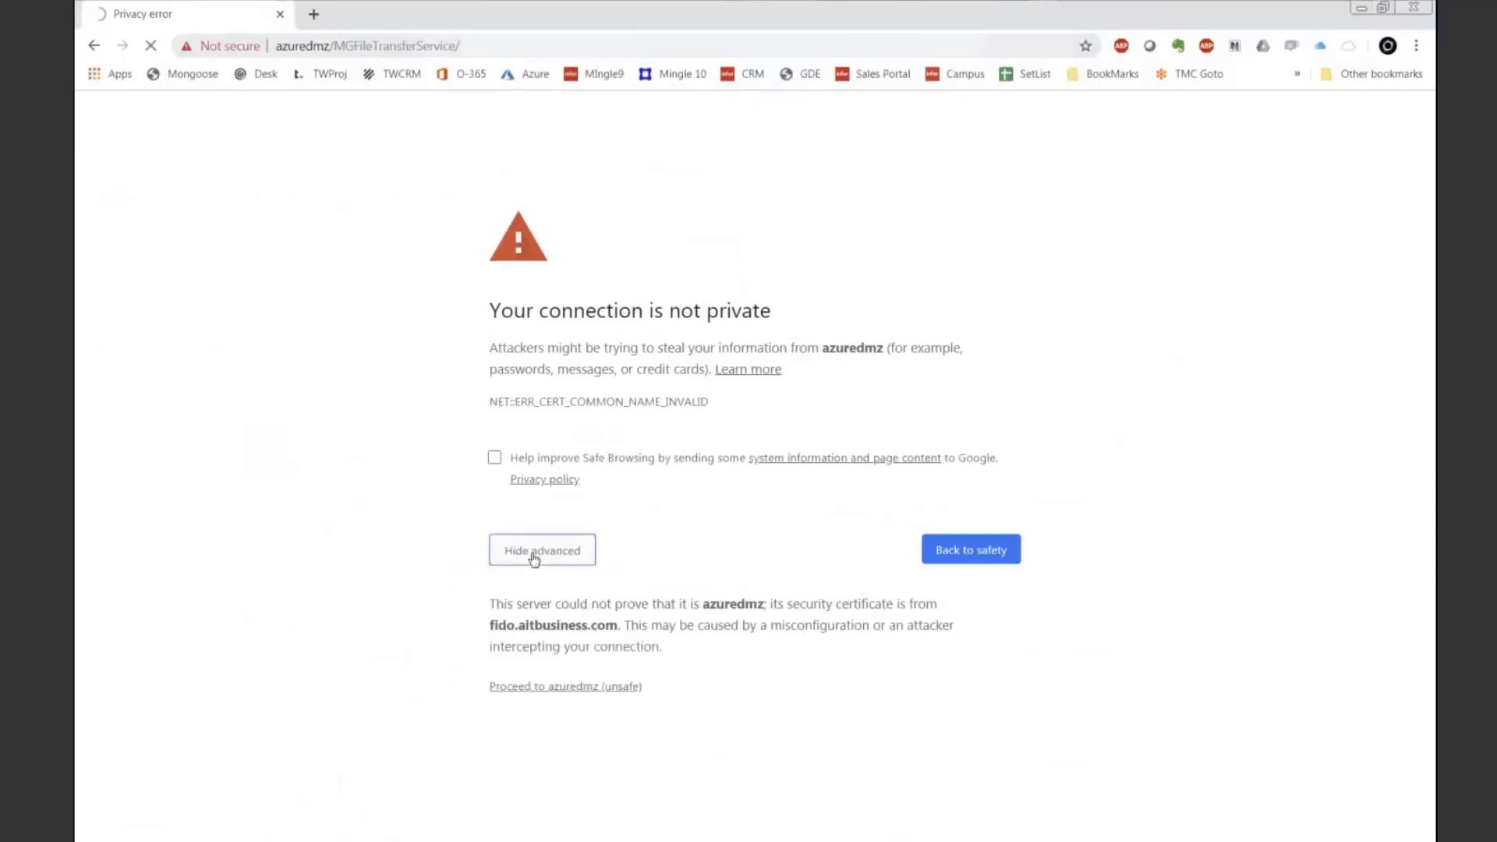
pyautogui.click(559, 687)
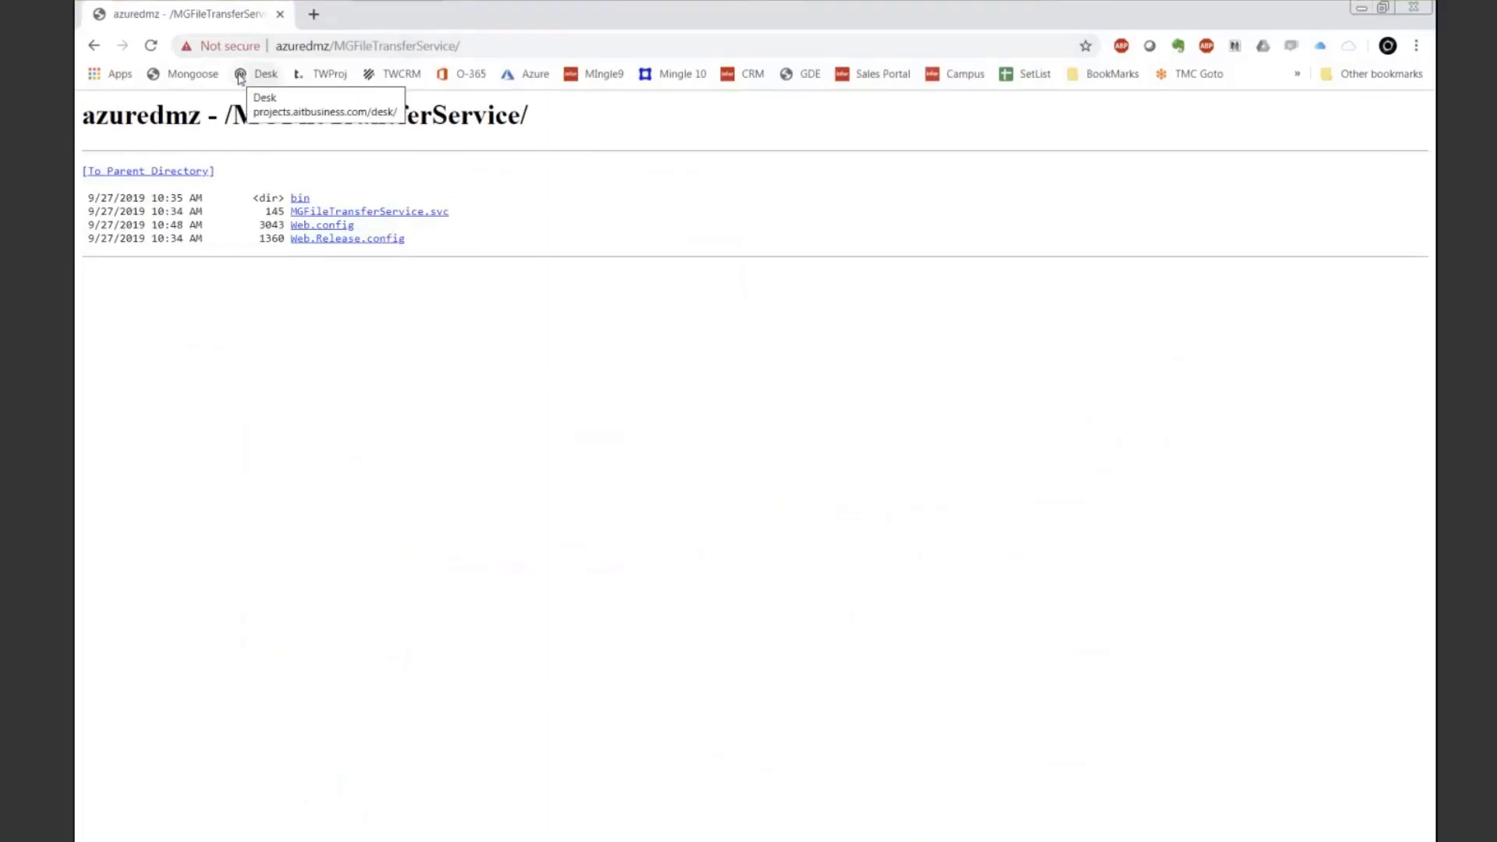
pyautogui.click(328, 219)
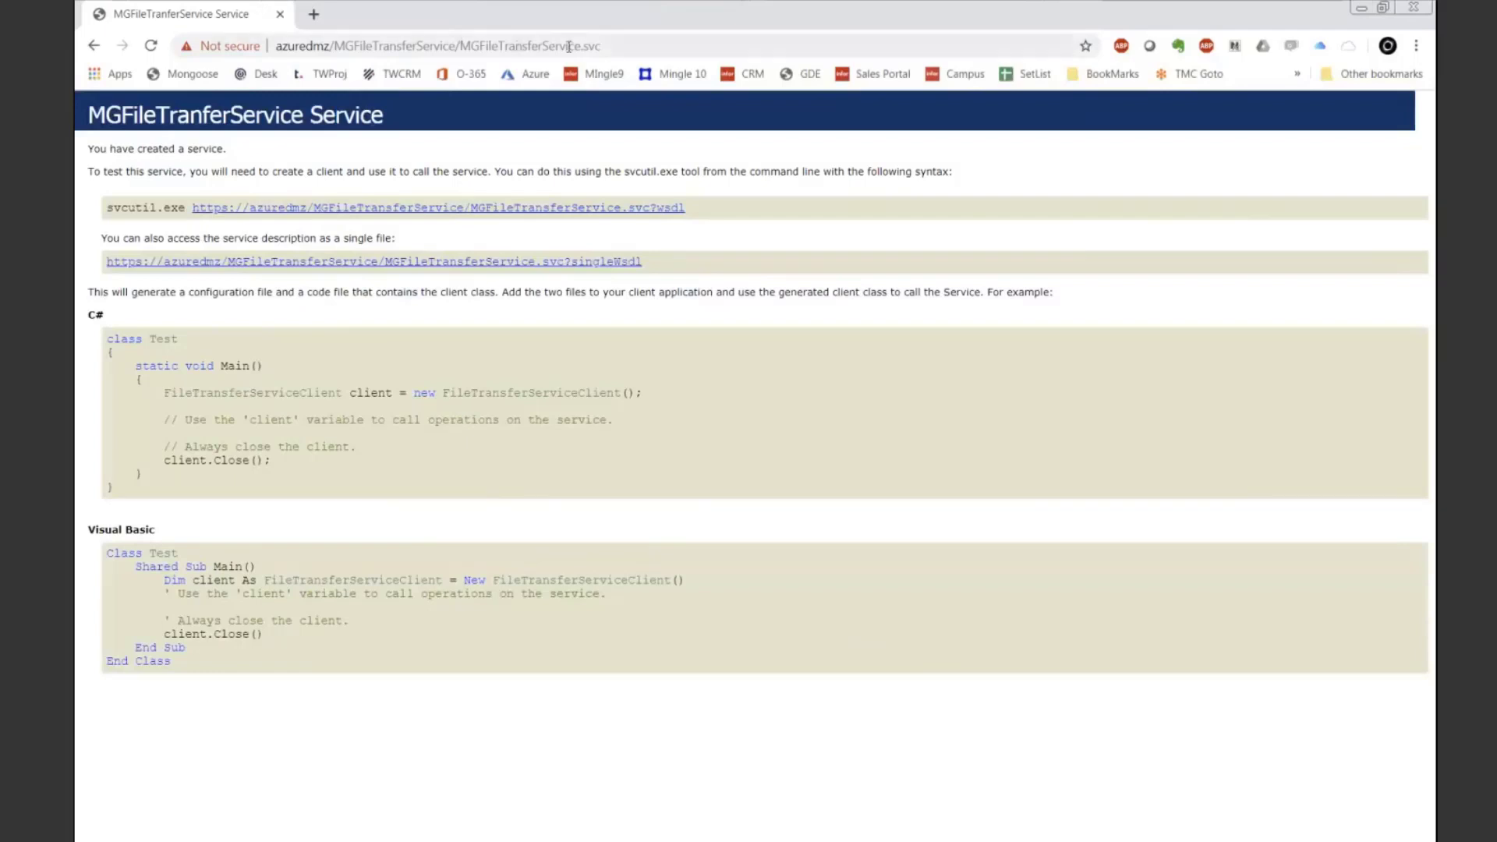
pyautogui.click(648, 48)
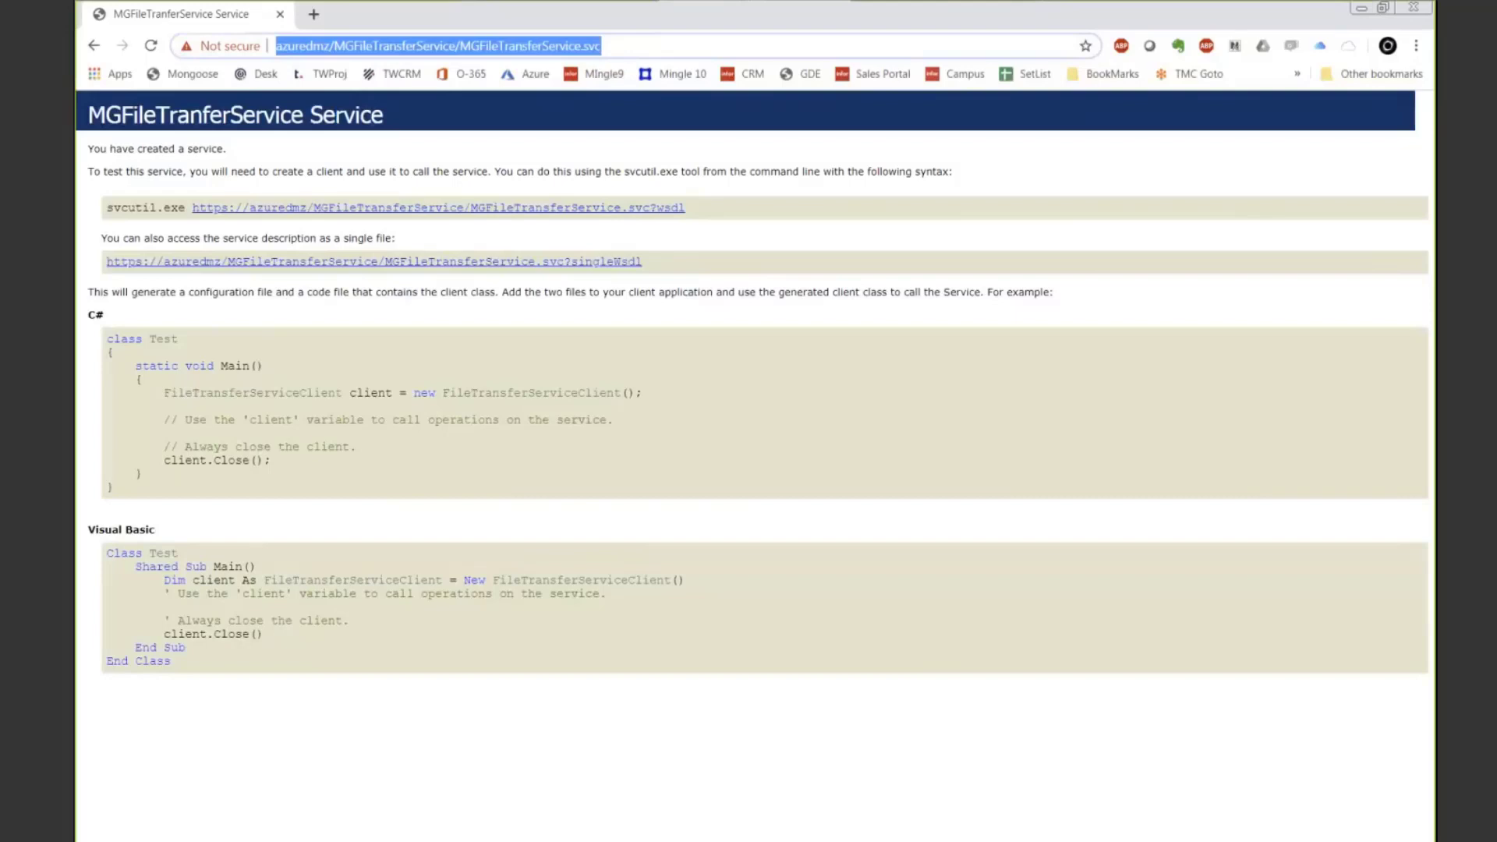
# Launch Infor CloudSuite, open File Servers via a 'file server' search, and add a new record
pyautogui.hotkey('alt', 'Tab')
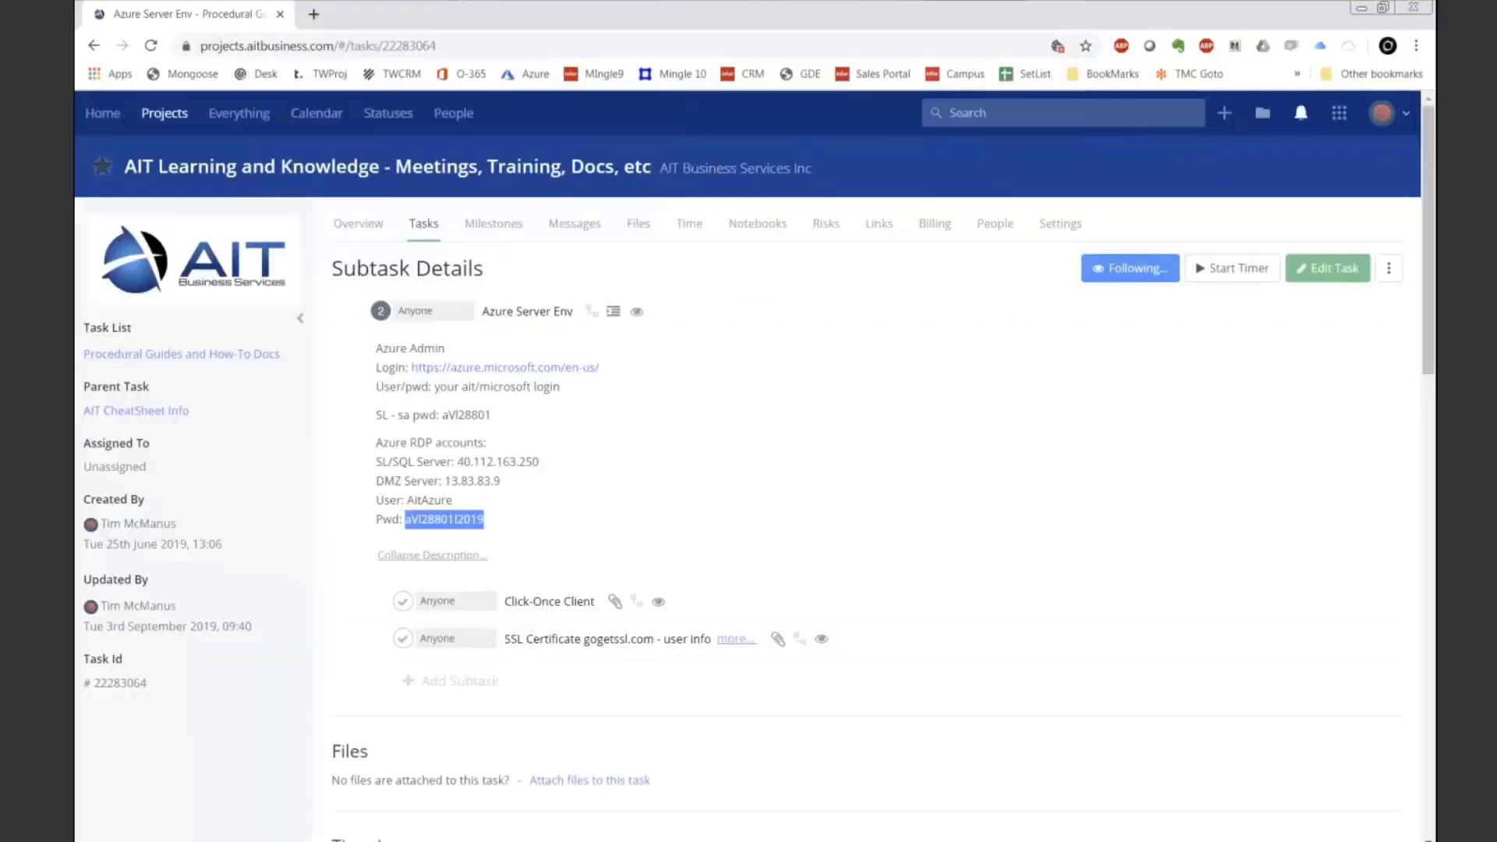
pyautogui.hotkey('alt', 'Tab')
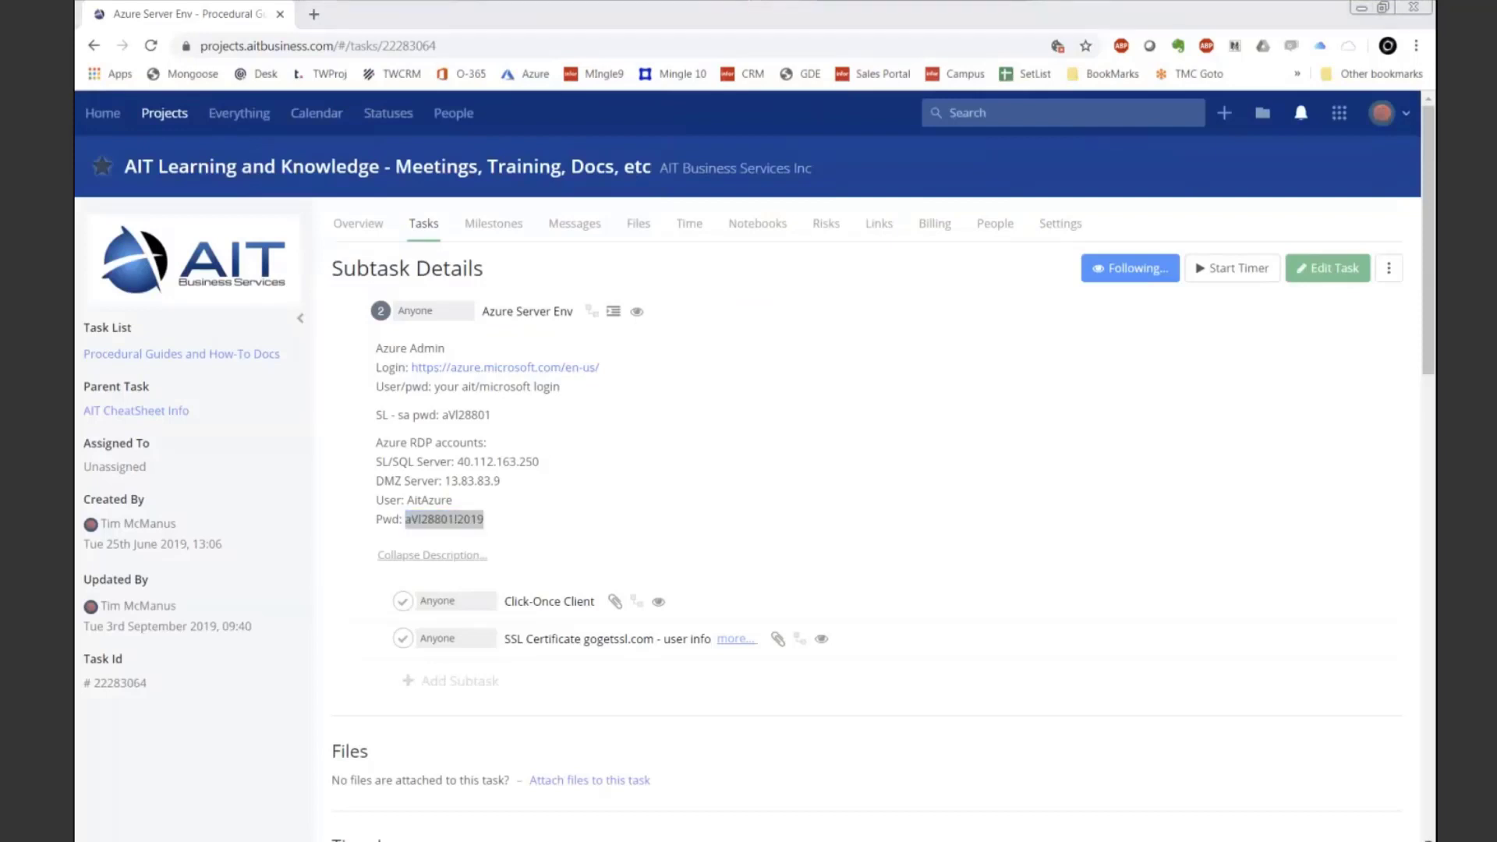
pyautogui.hotkey('alt', 'Tab')
pyautogui.hotkey('alt', 'Tab')
pyautogui.hotkey('alt', 'Tab')
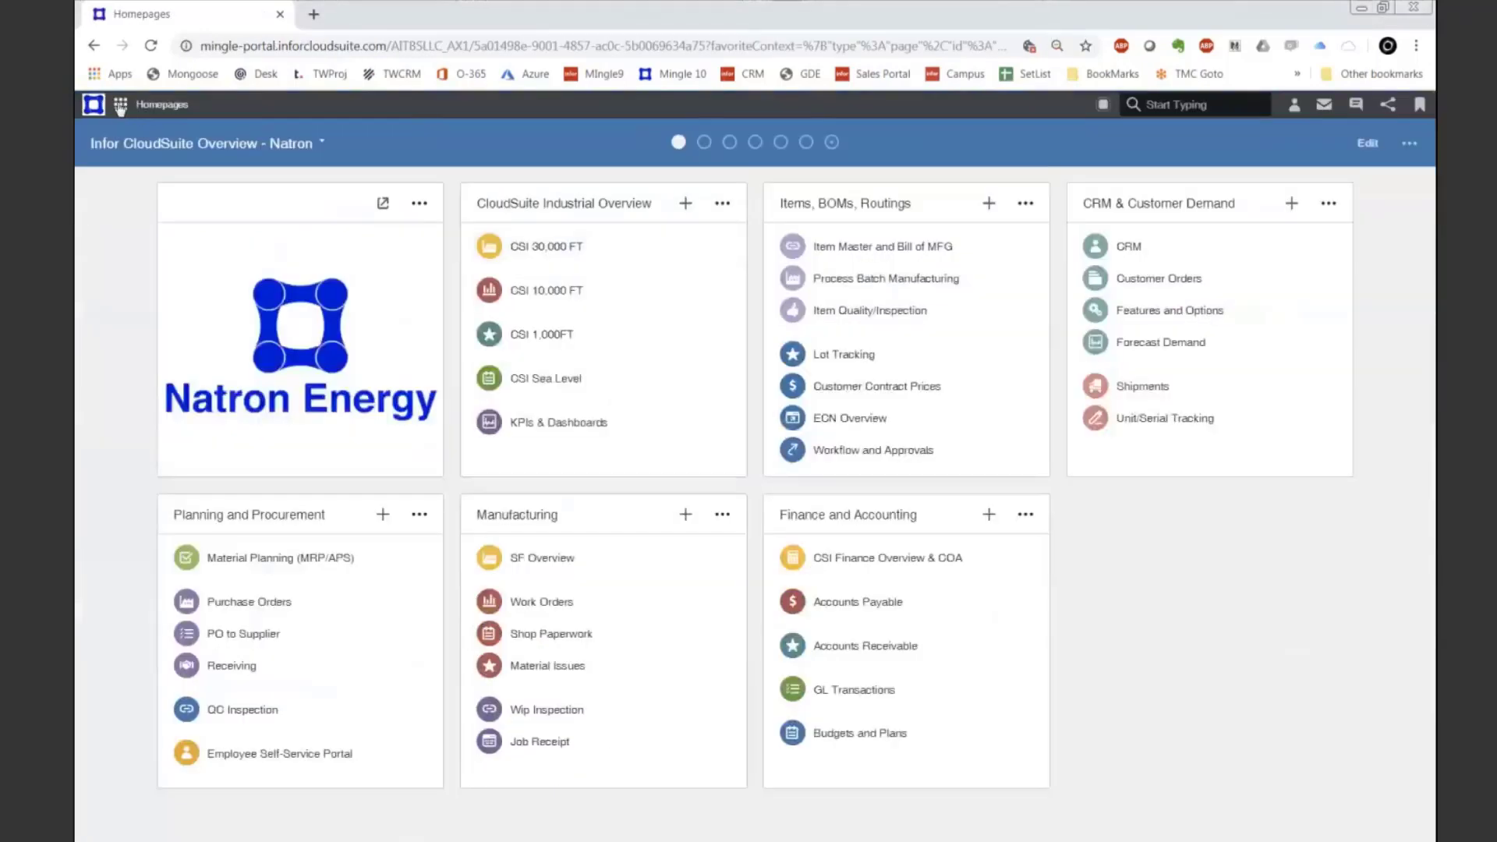
pyautogui.click(120, 103)
pyautogui.click(232, 216)
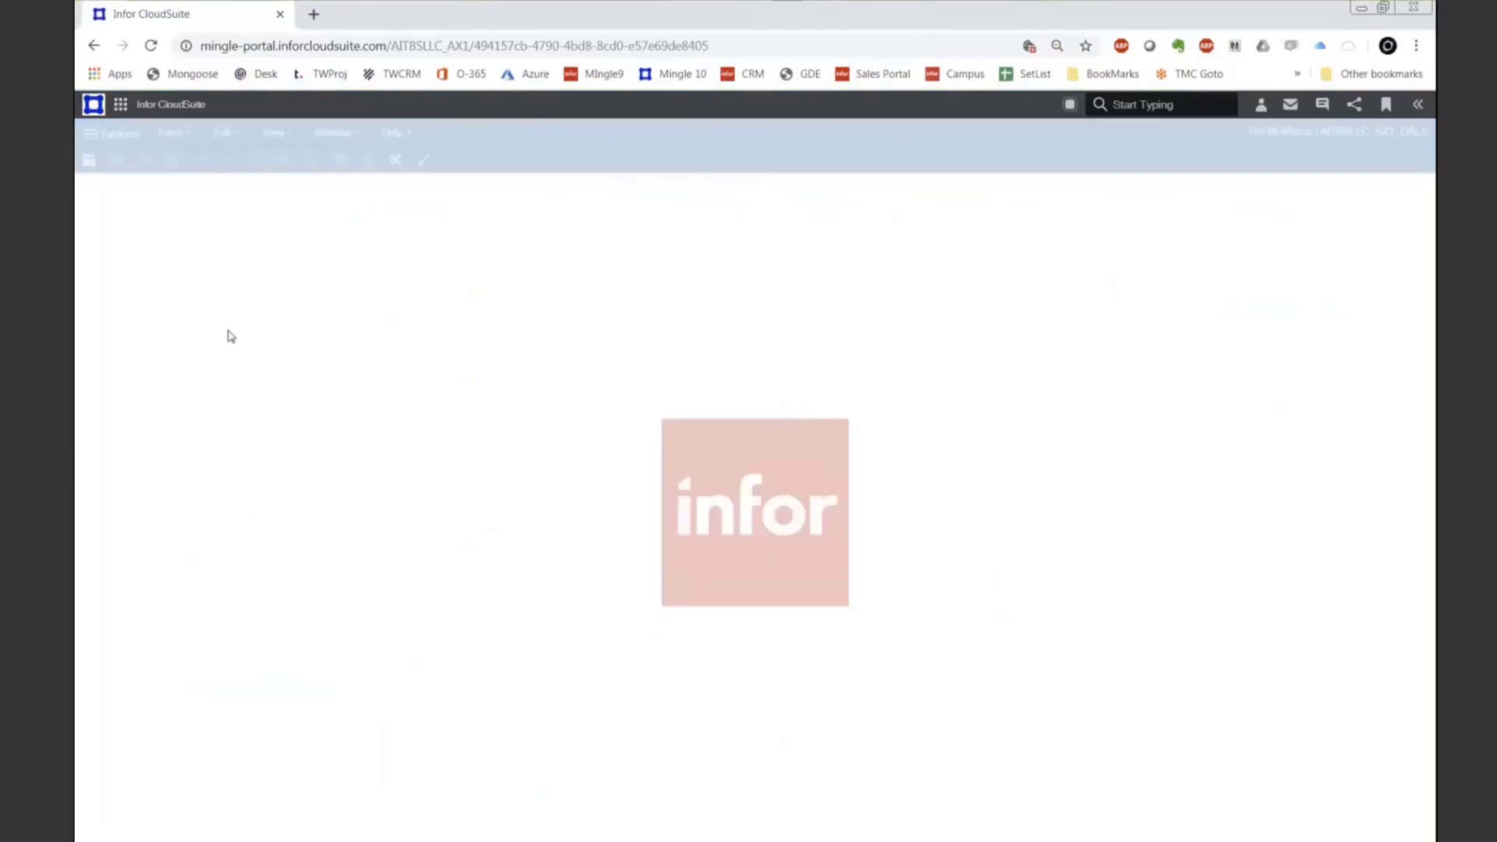
pyautogui.write('fi')
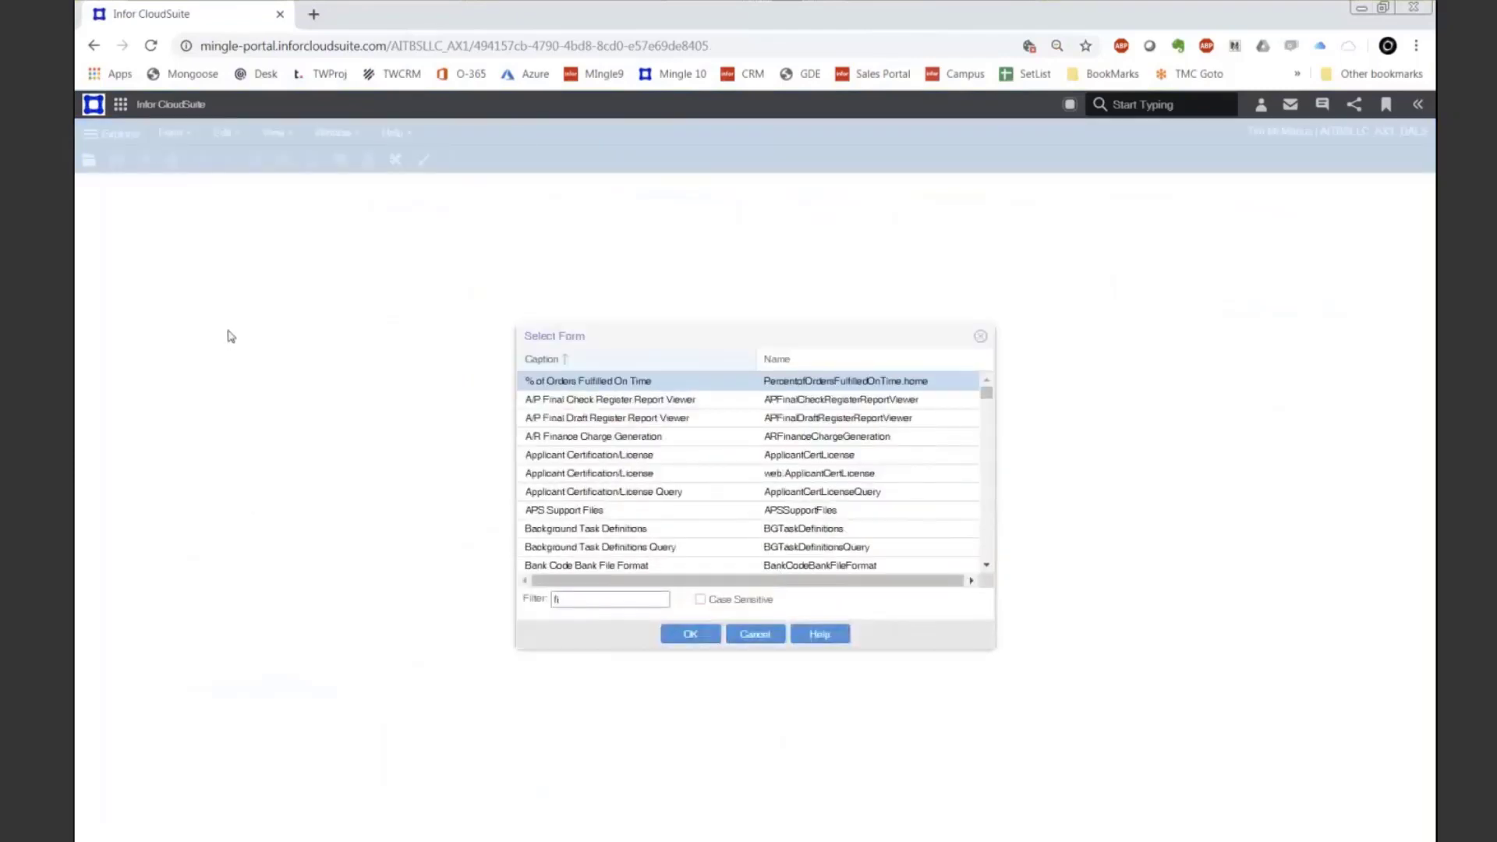
pyautogui.write('le server')
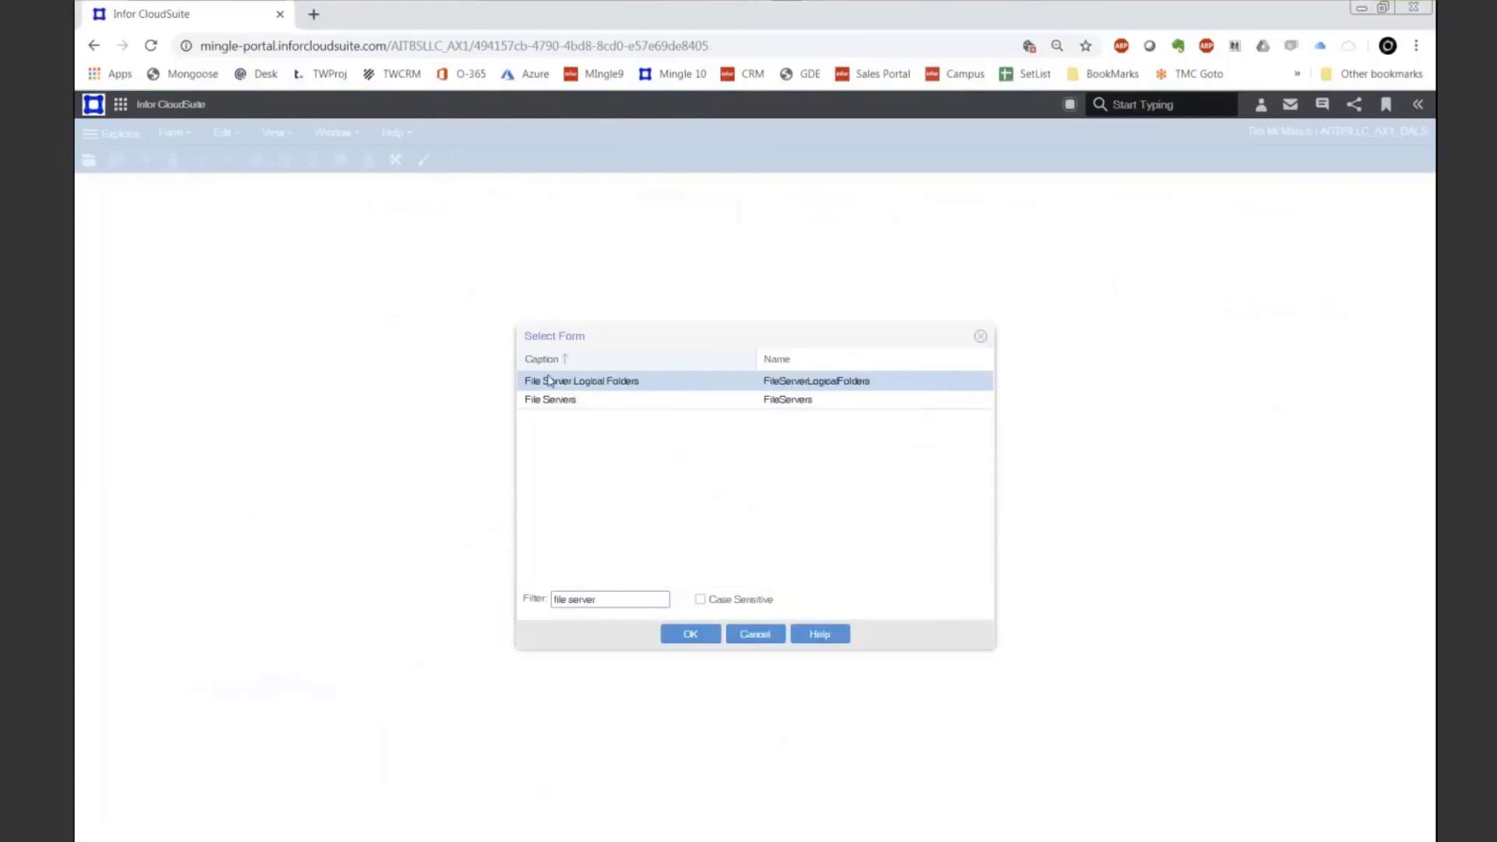
pyautogui.doubleClick(562, 399)
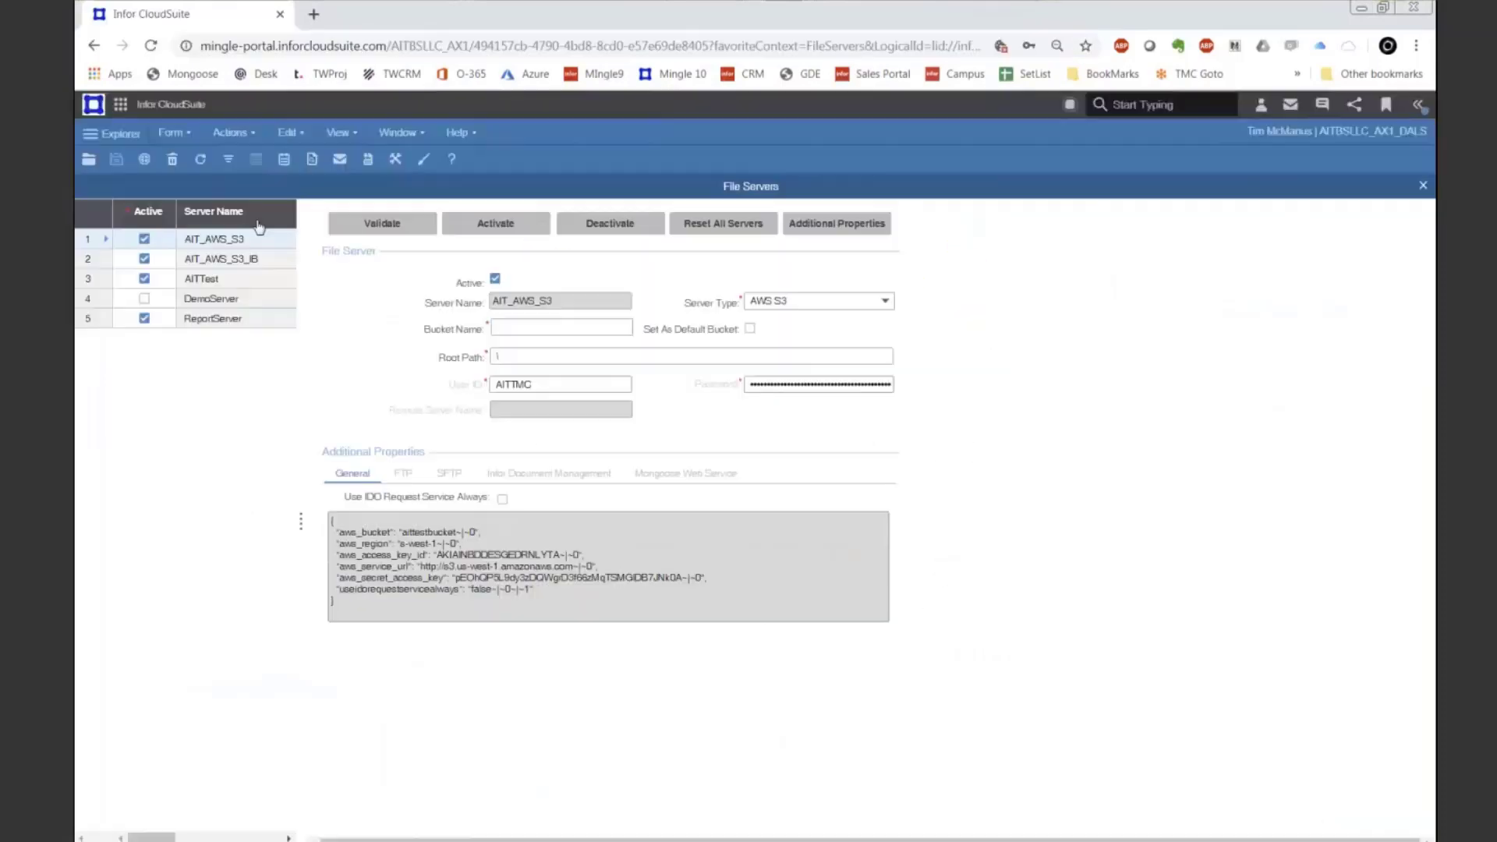
pyautogui.click(144, 159)
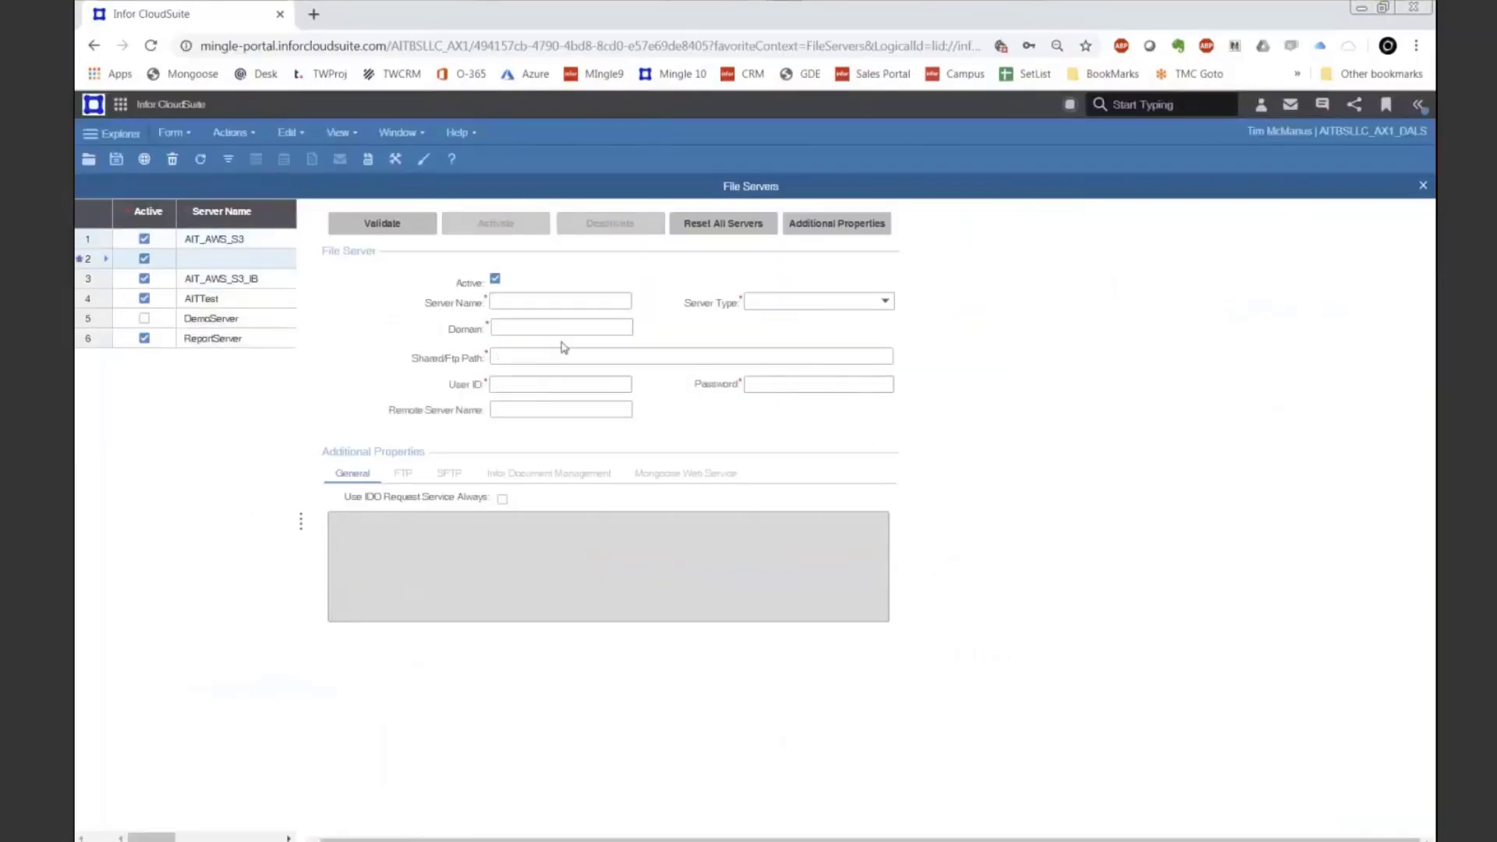
# Enter server name AITTest, choose Mongoose Web Service type, and paste the azuredmz .svc URL
pyautogui.click(594, 299)
pyautogui.write('AITTest')
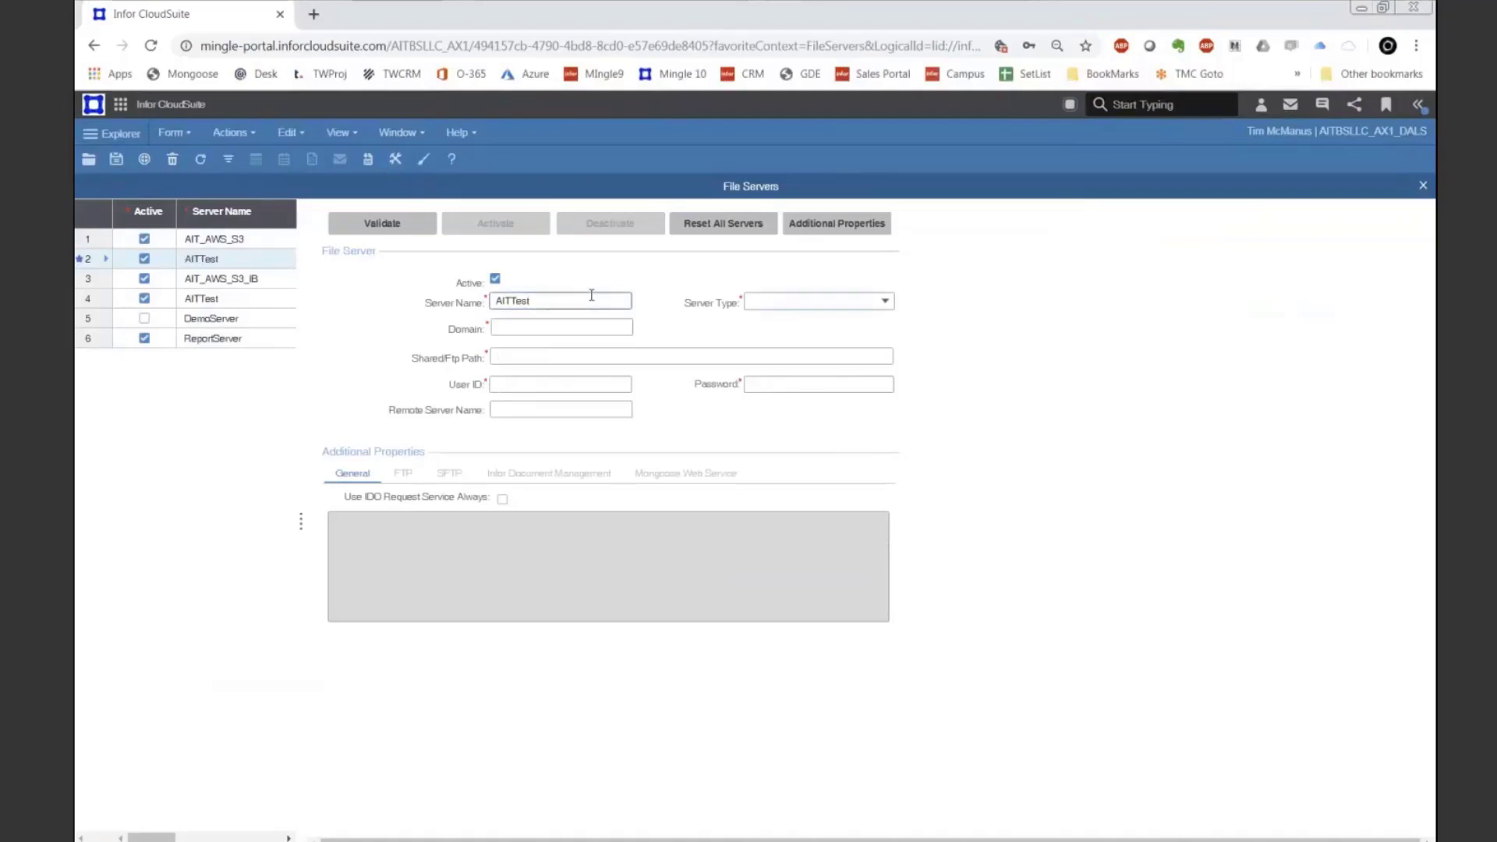
pyautogui.click(885, 303)
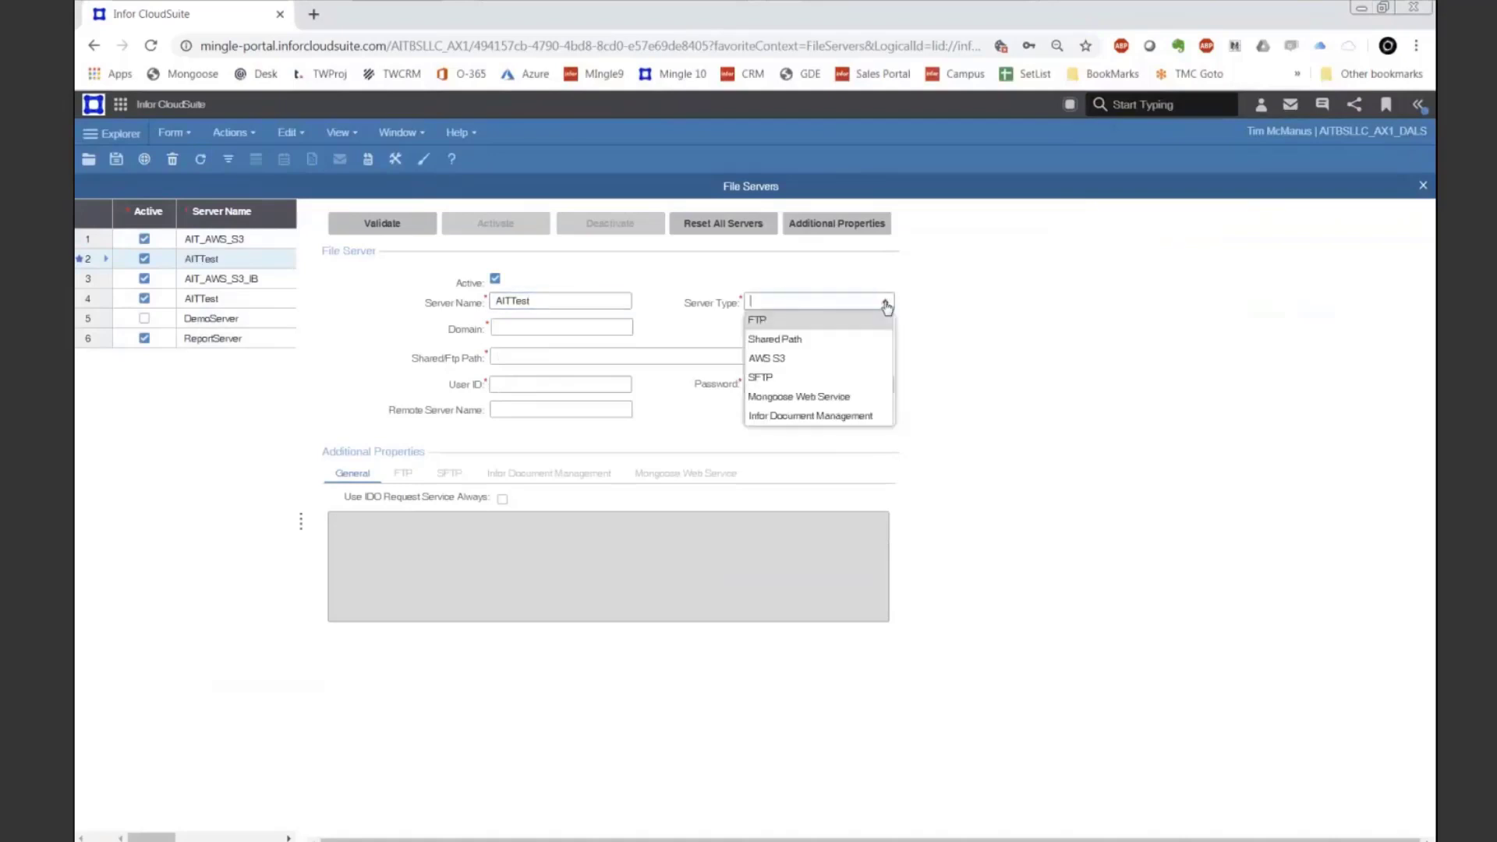
pyautogui.click(826, 396)
pyautogui.click(543, 327)
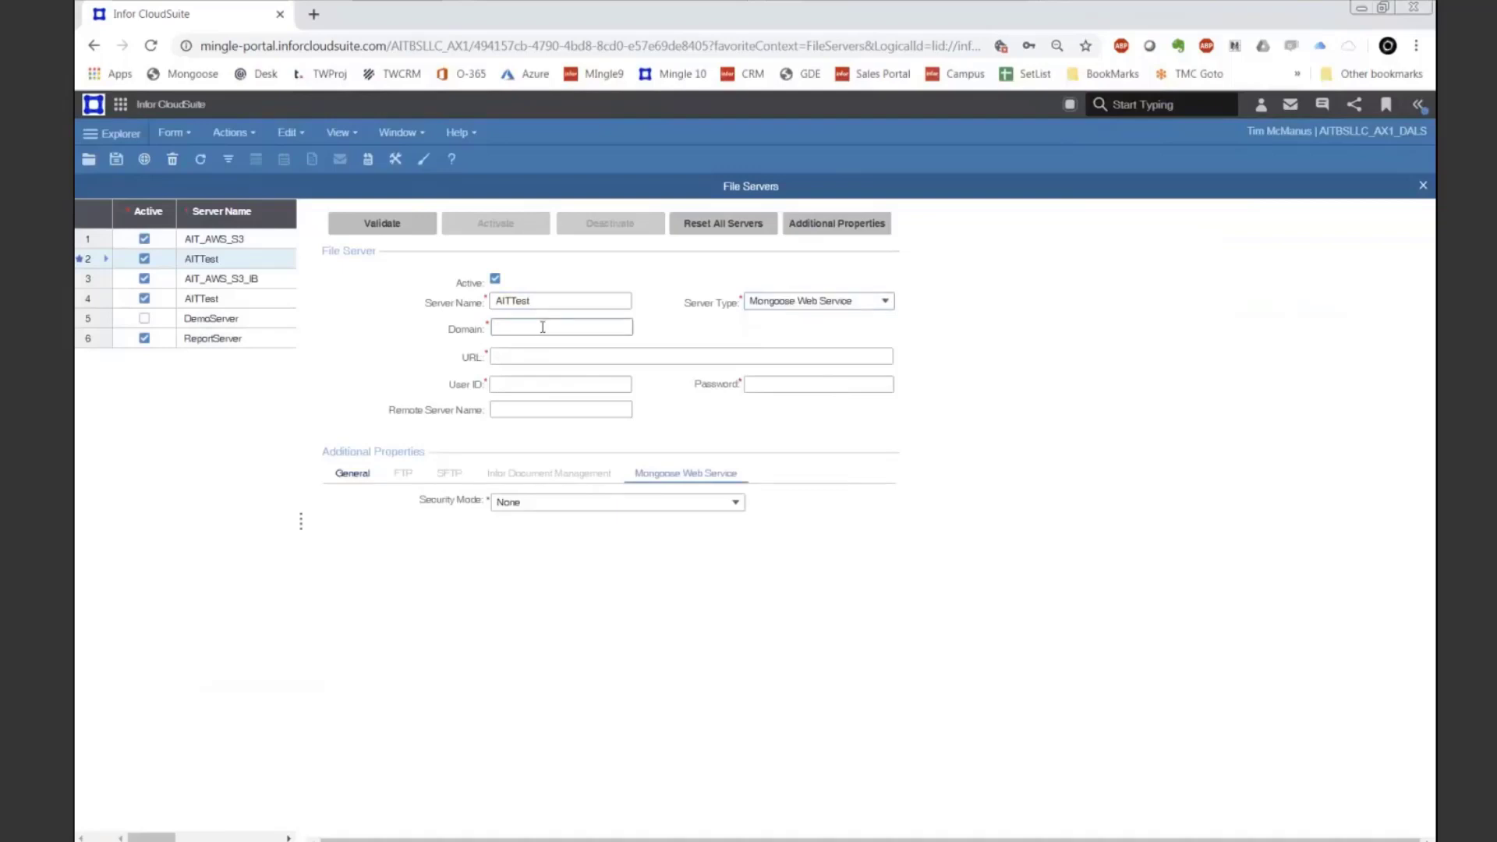
pyautogui.click(564, 355)
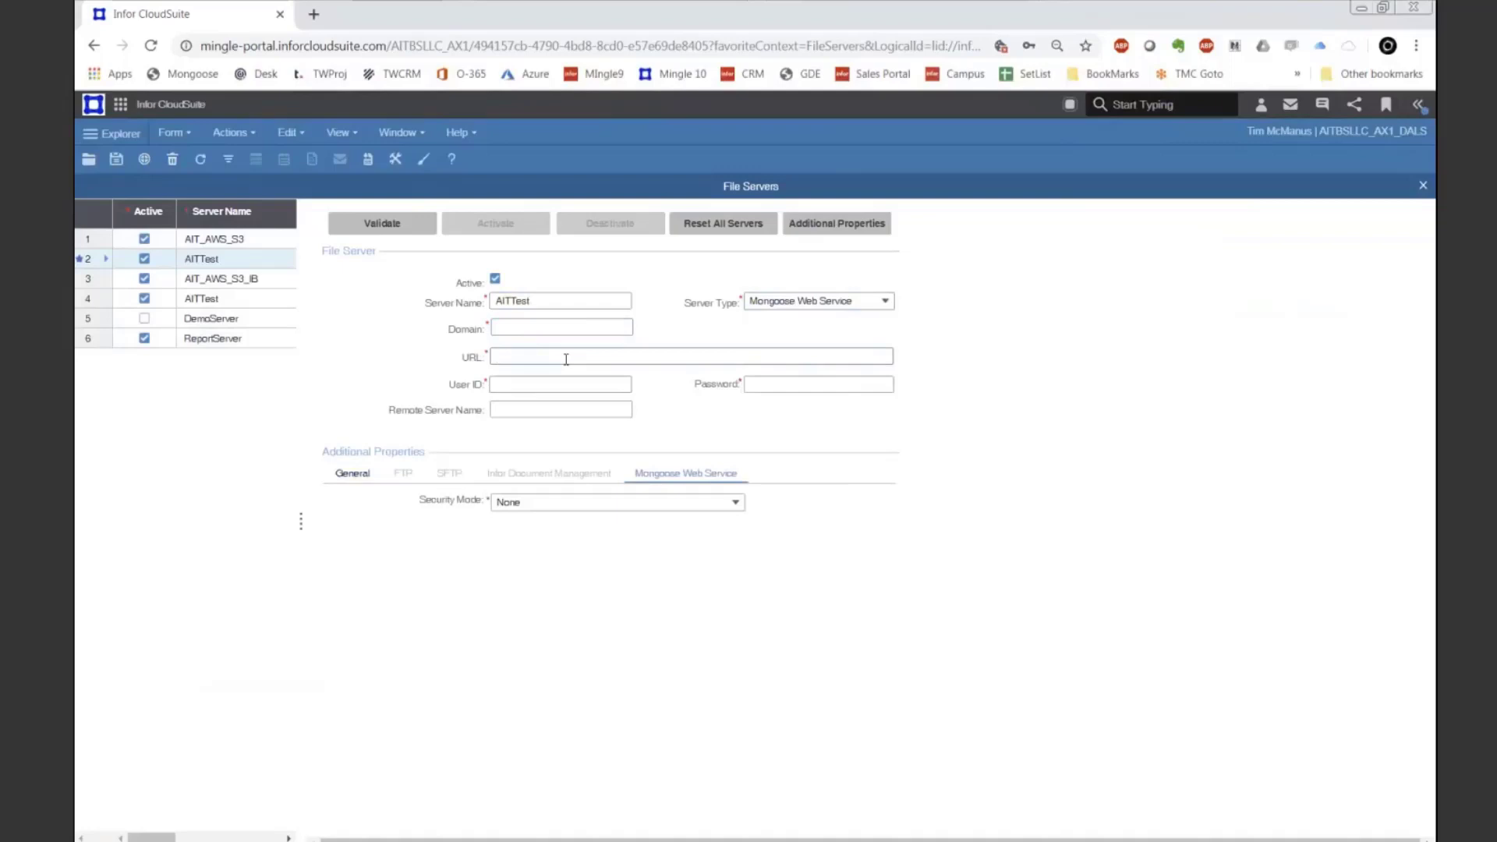
pyautogui.write('\\')
pyautogui.press('BackSpace')
pyautogui.write('https://azuredmz/MGFileTransferService/MGFileTransferService.svc')
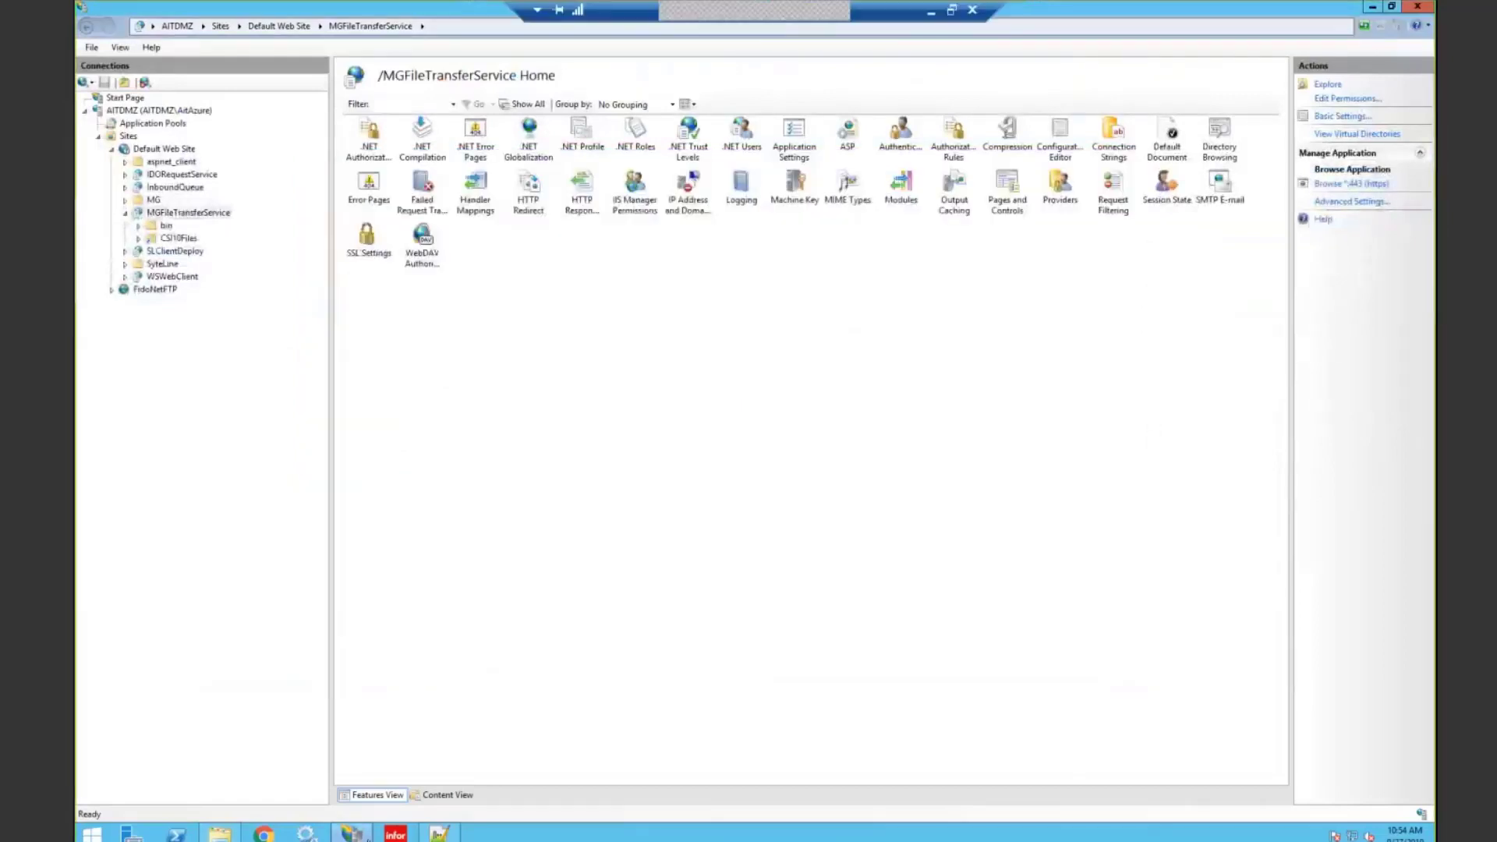
# Check computer name AITDMZ and its WORKGROUP membership in System Information and System, then return to Infor
pyautogui.click(91, 831)
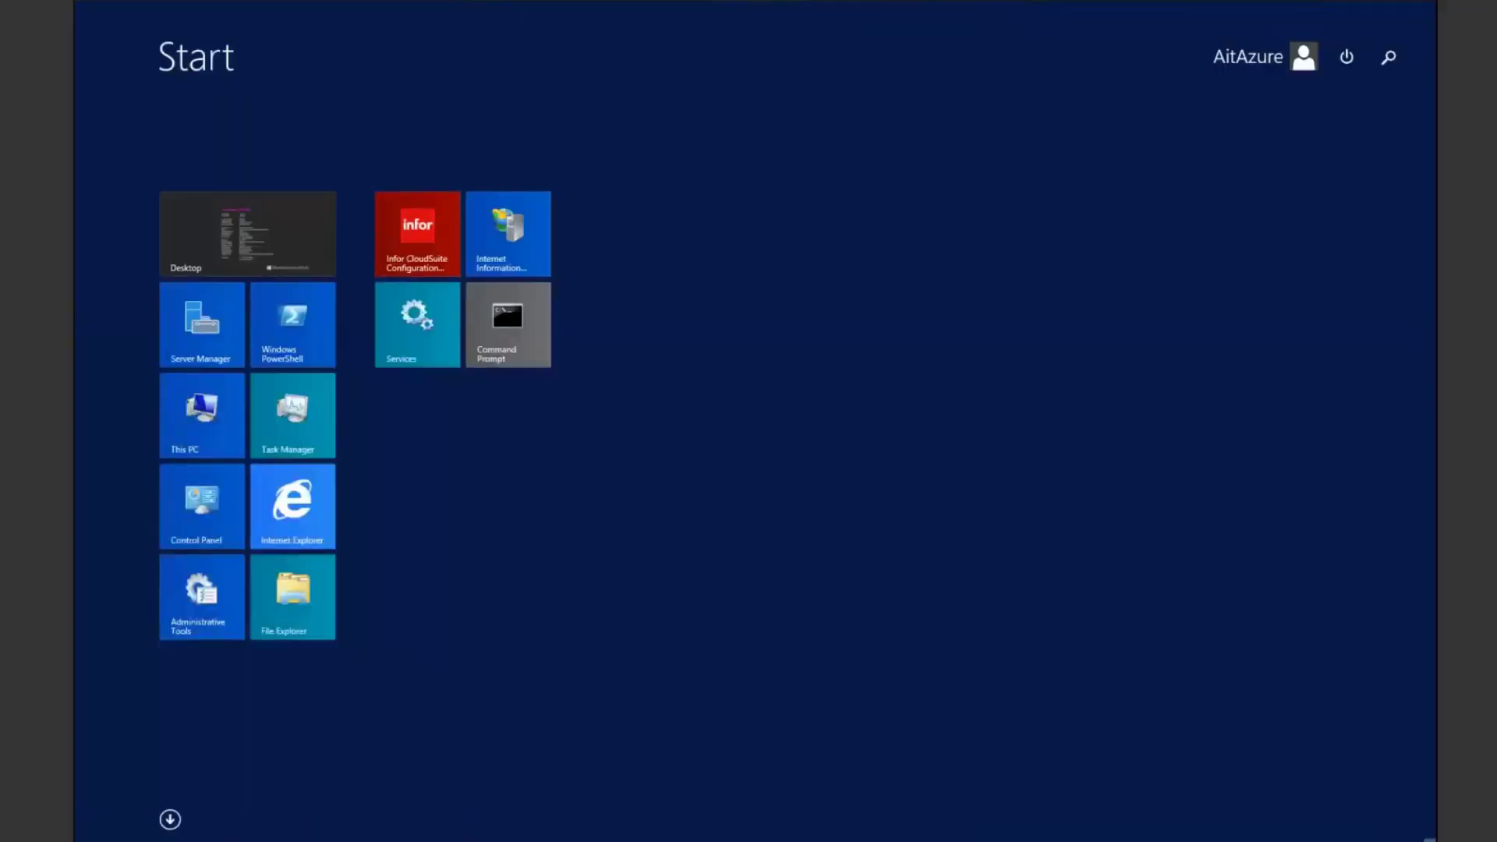
pyautogui.write('system Configuration')
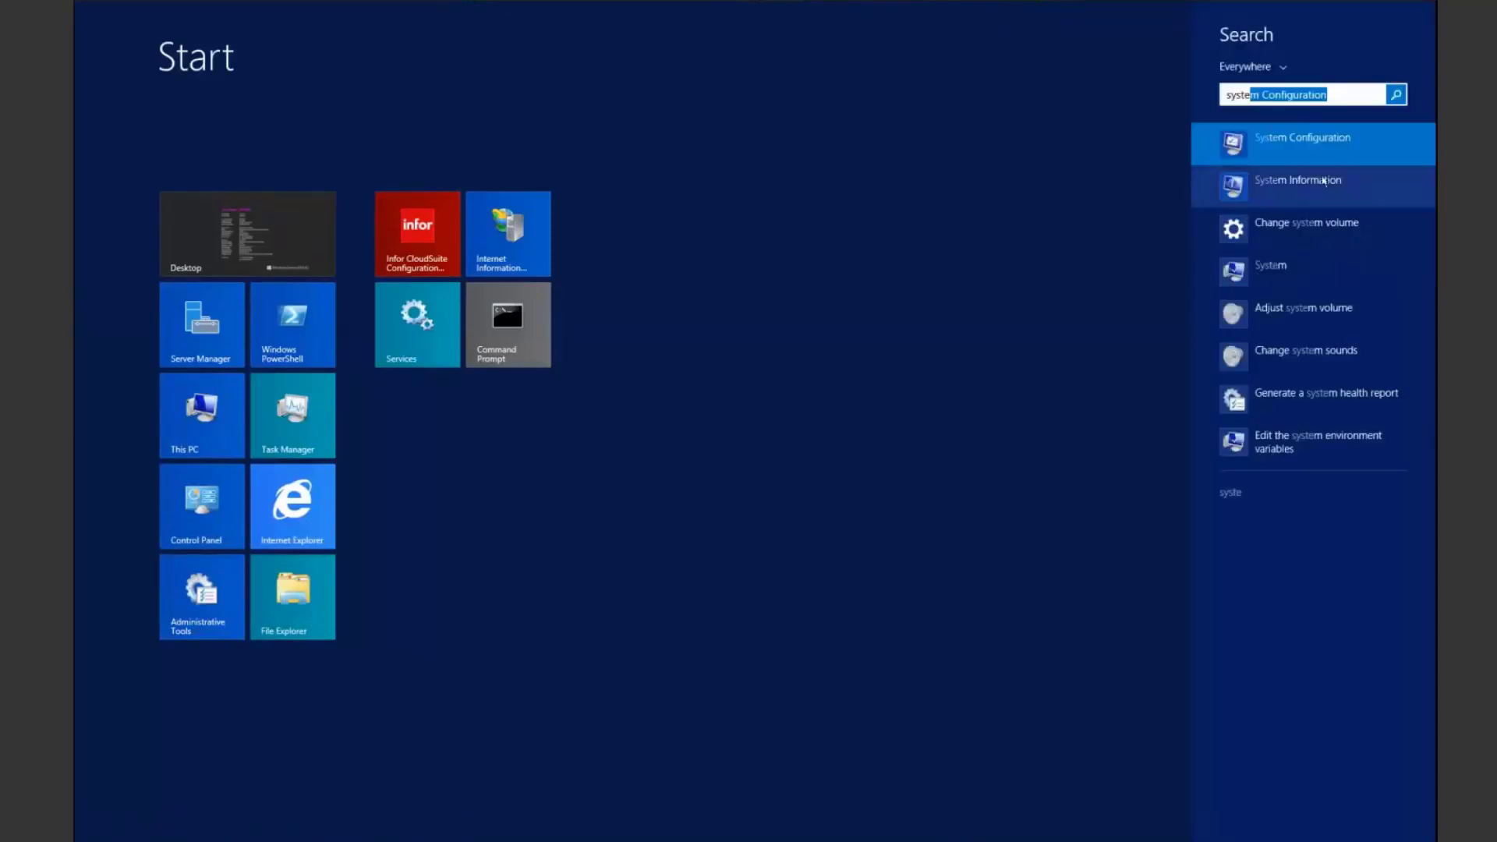
pyautogui.click(1321, 184)
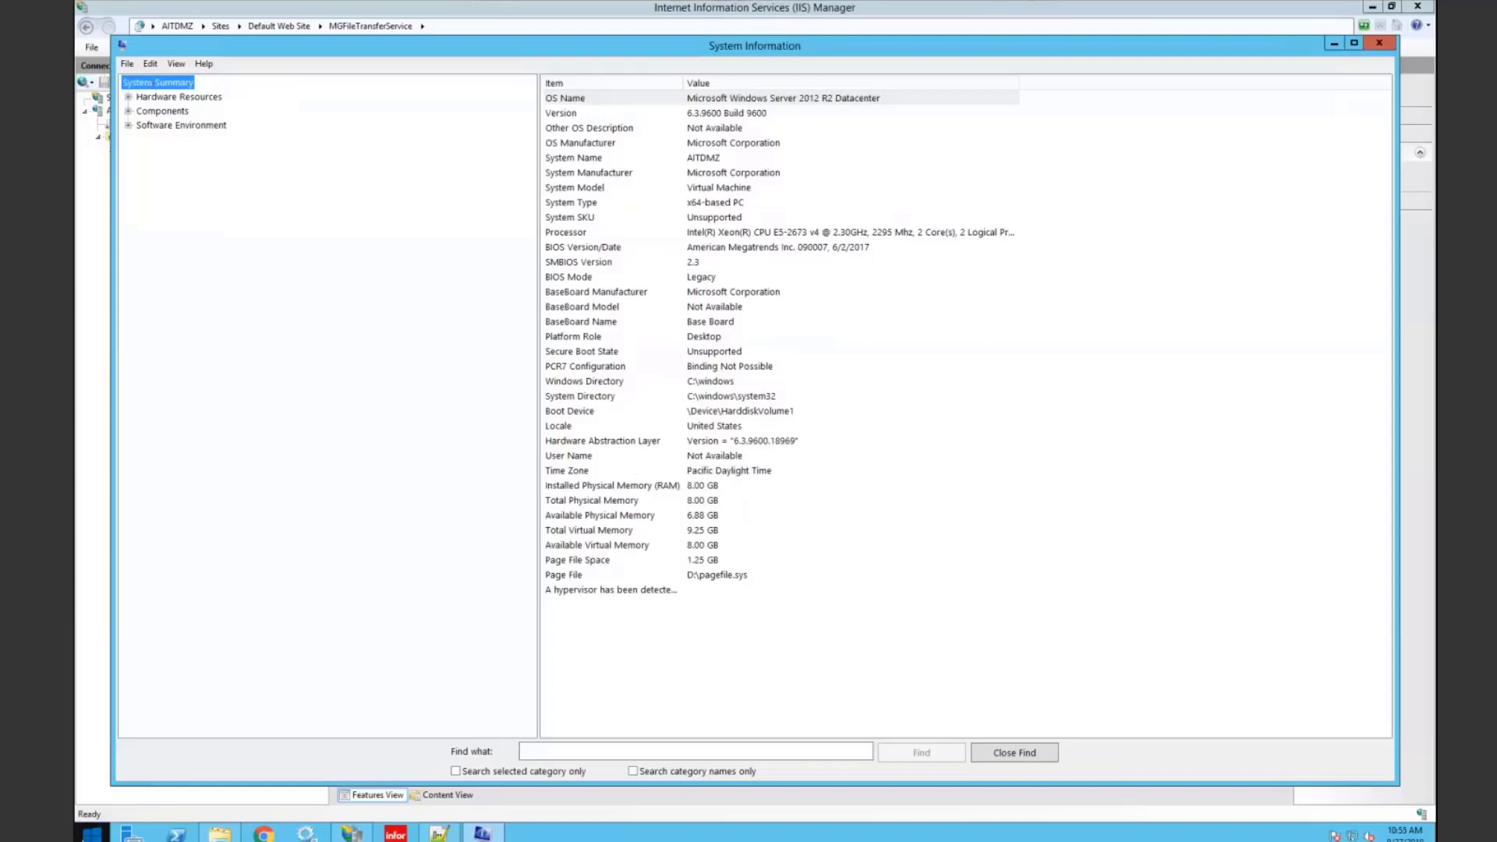
pyautogui.rightClick(87, 834)
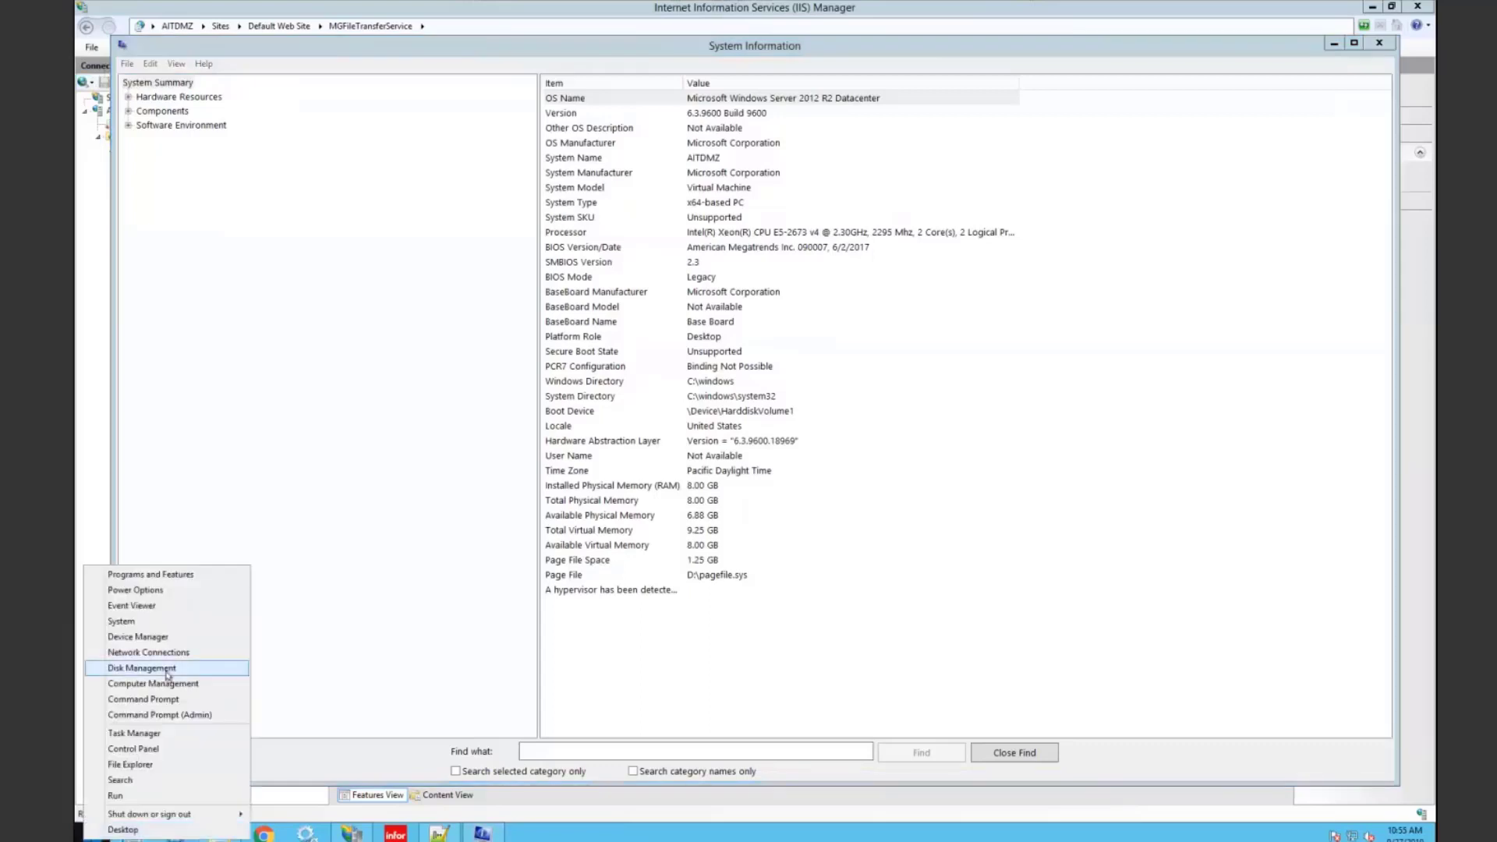
pyautogui.click(155, 621)
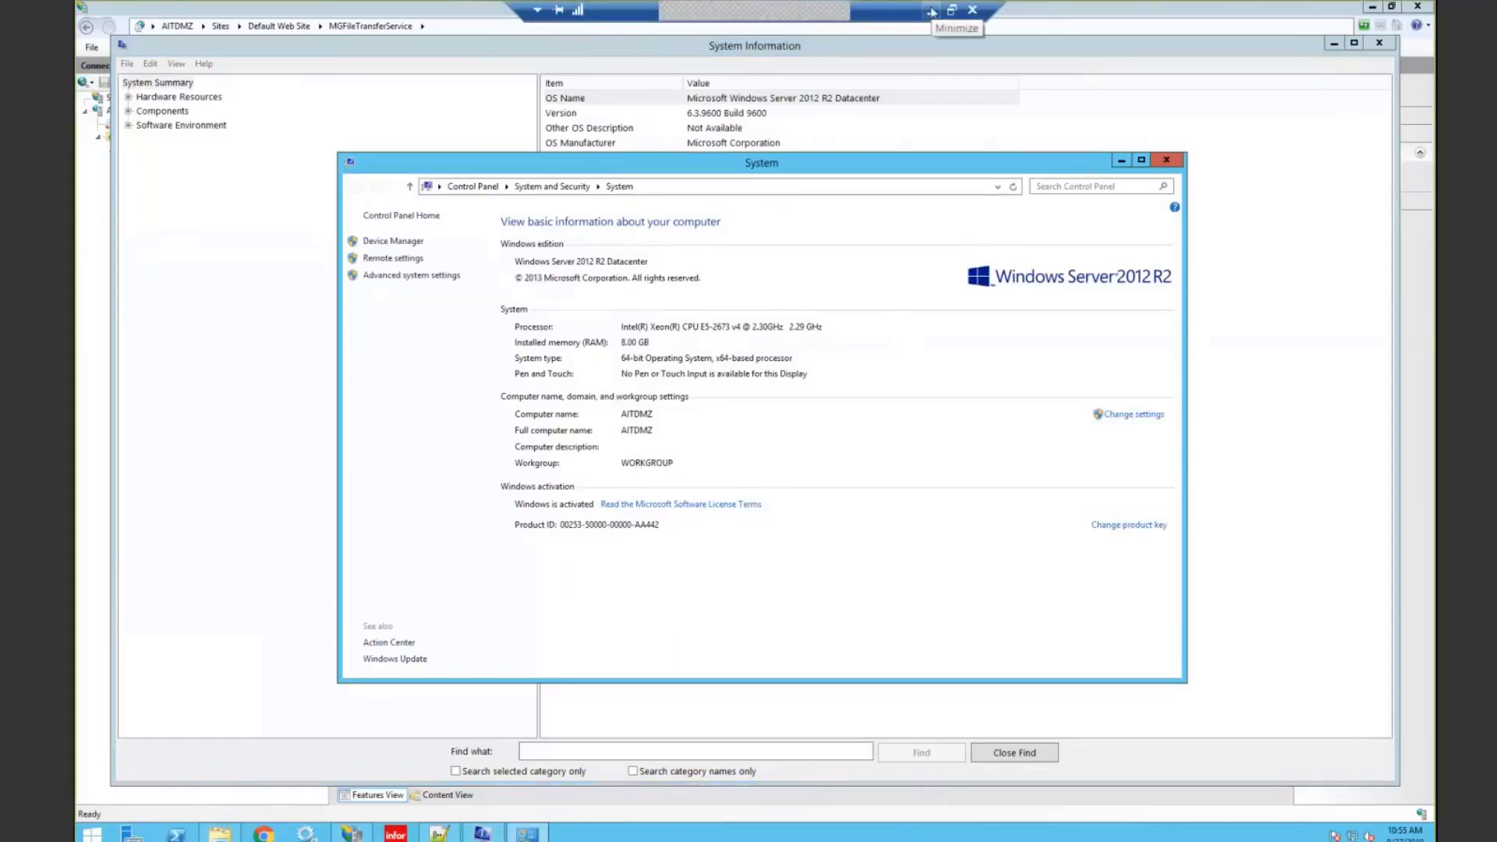
pyautogui.hotkey('alt', 'Tab')
pyautogui.hotkey('alt', 'Tab')
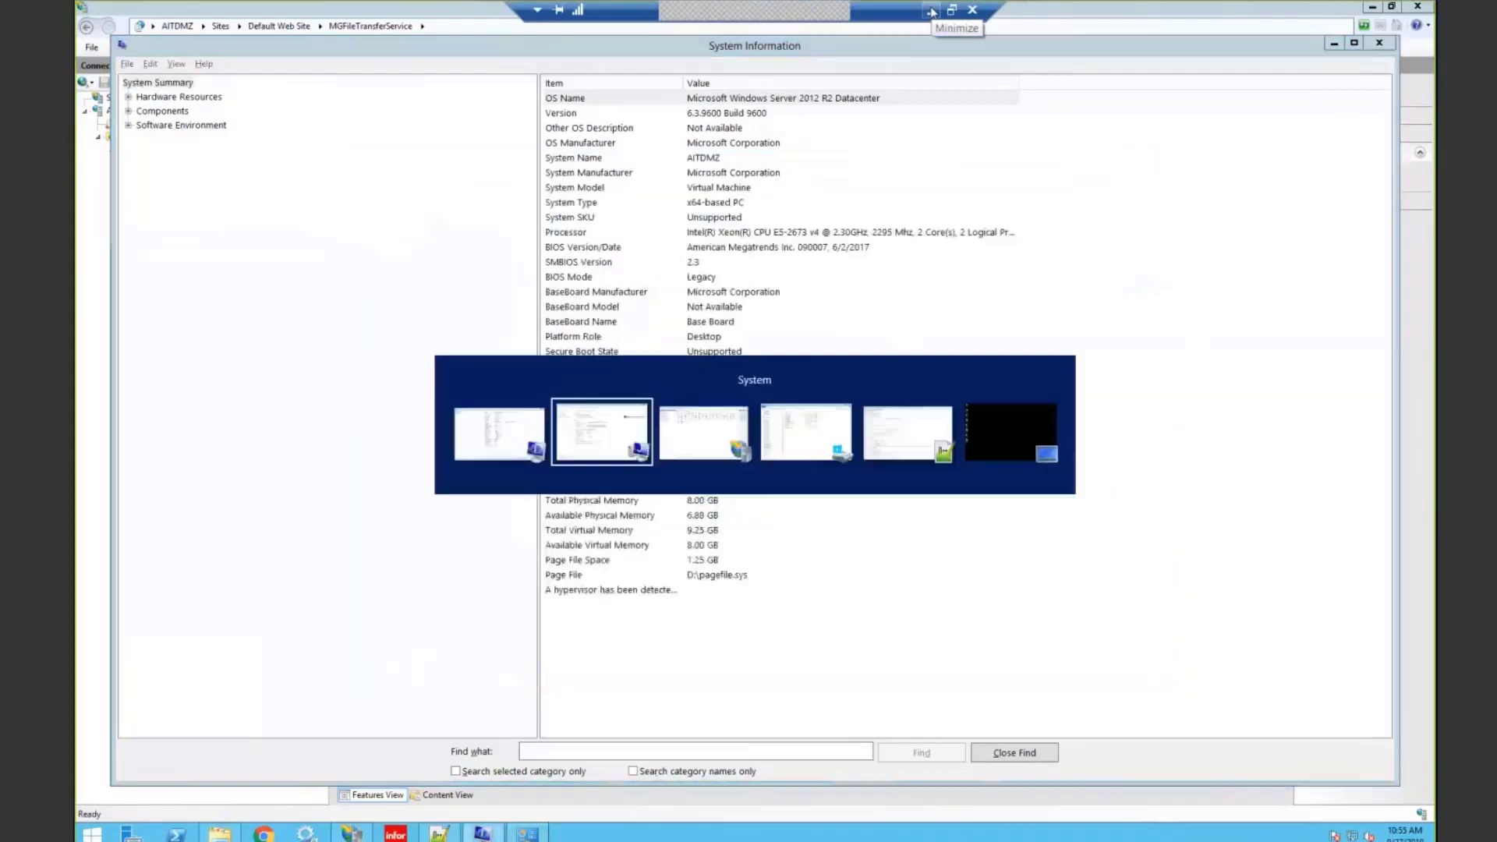
pyautogui.click(933, 11)
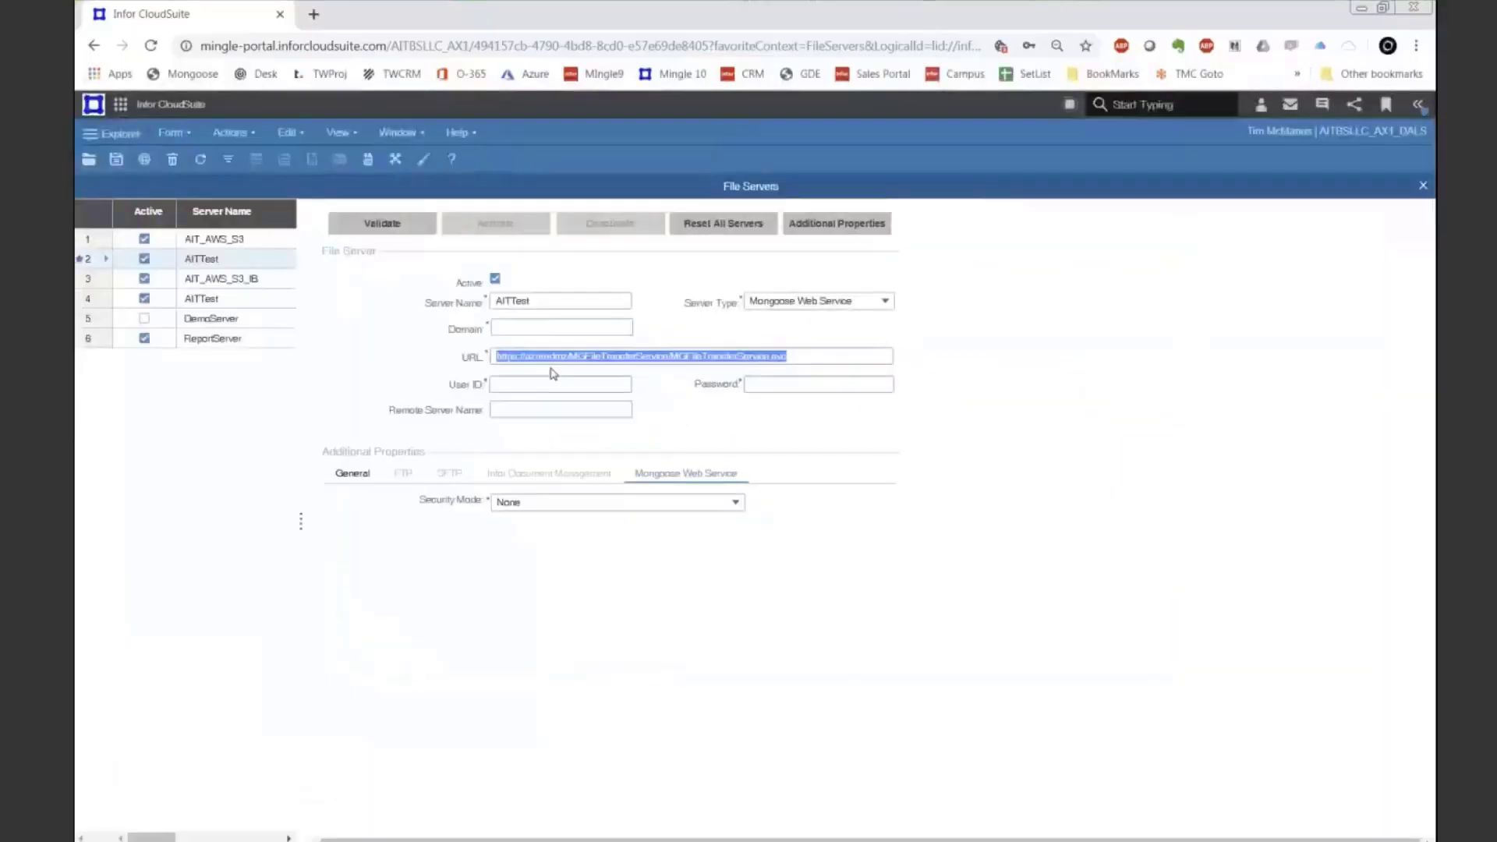
# Enter AITDMZ in the new file server's Domain field, checking the remote session's server name first
pyautogui.click(558, 327)
pyautogui.write('WORK')
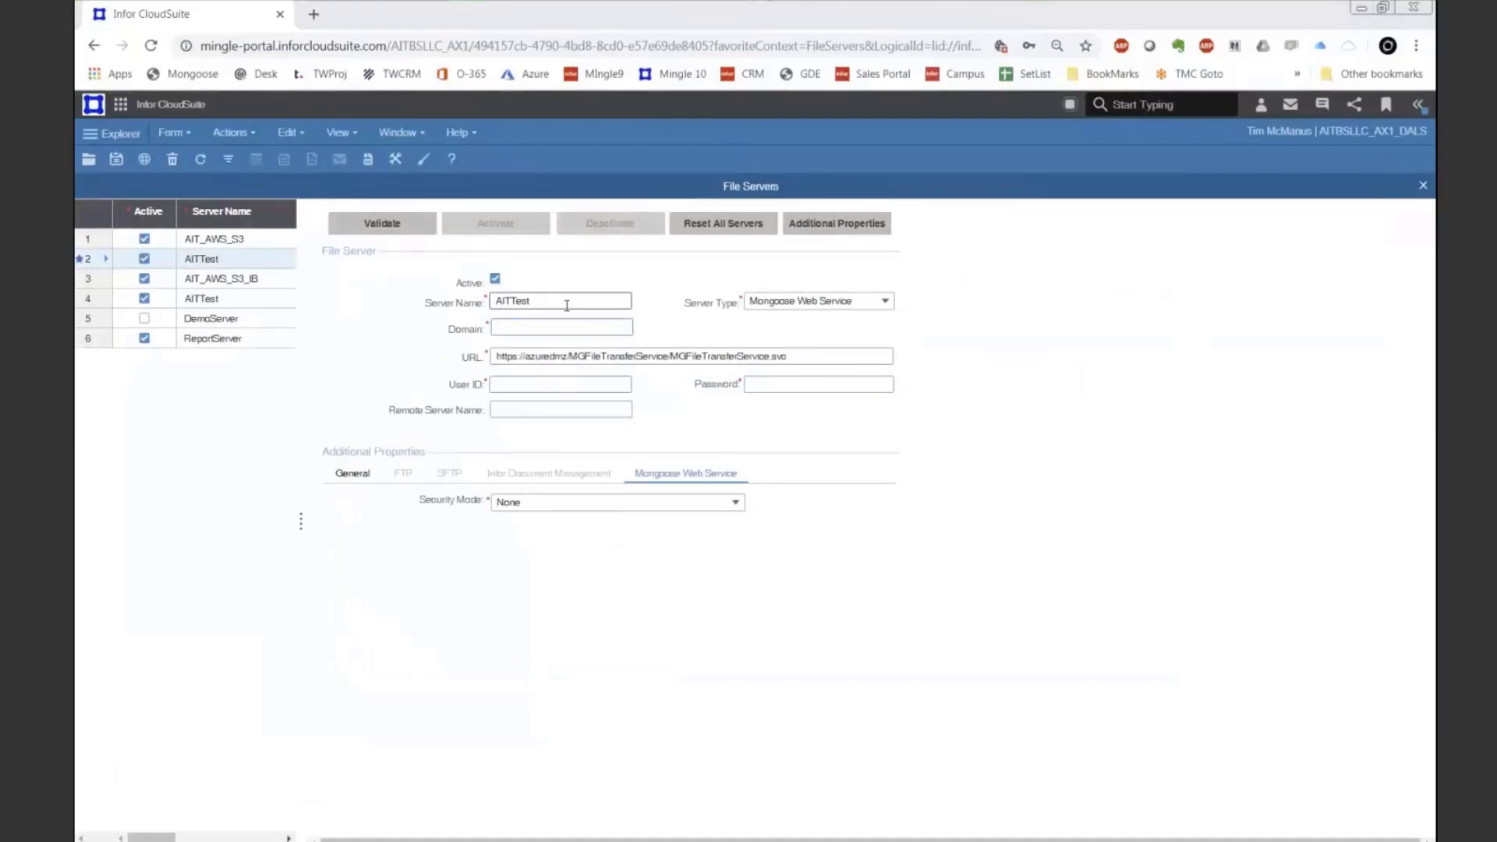
pyautogui.hotkey('alt', 'Tab')
pyautogui.hotkey('alt', 'Tab')
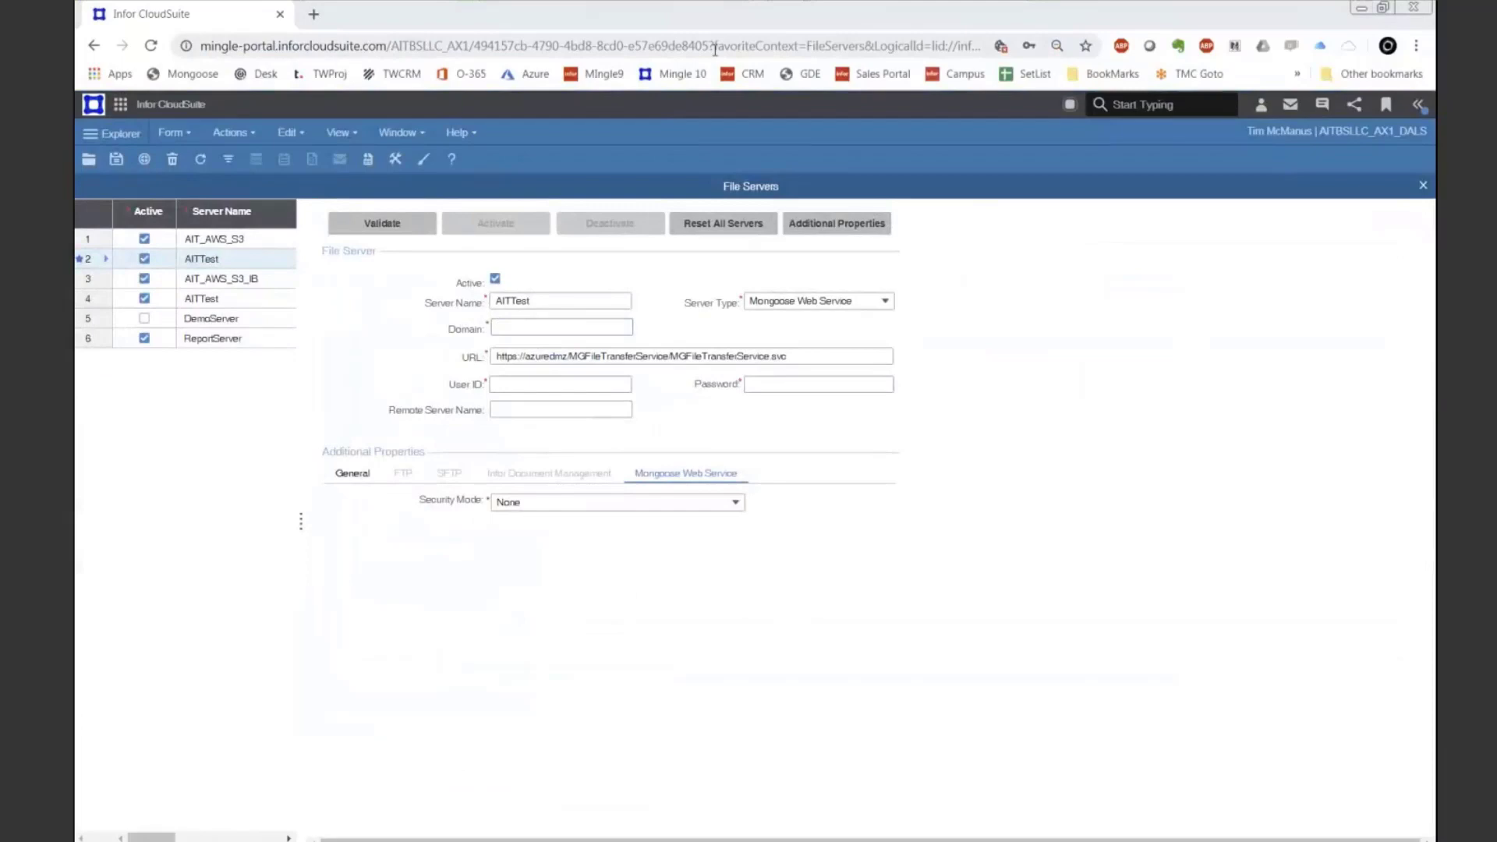
pyautogui.press('super+d')
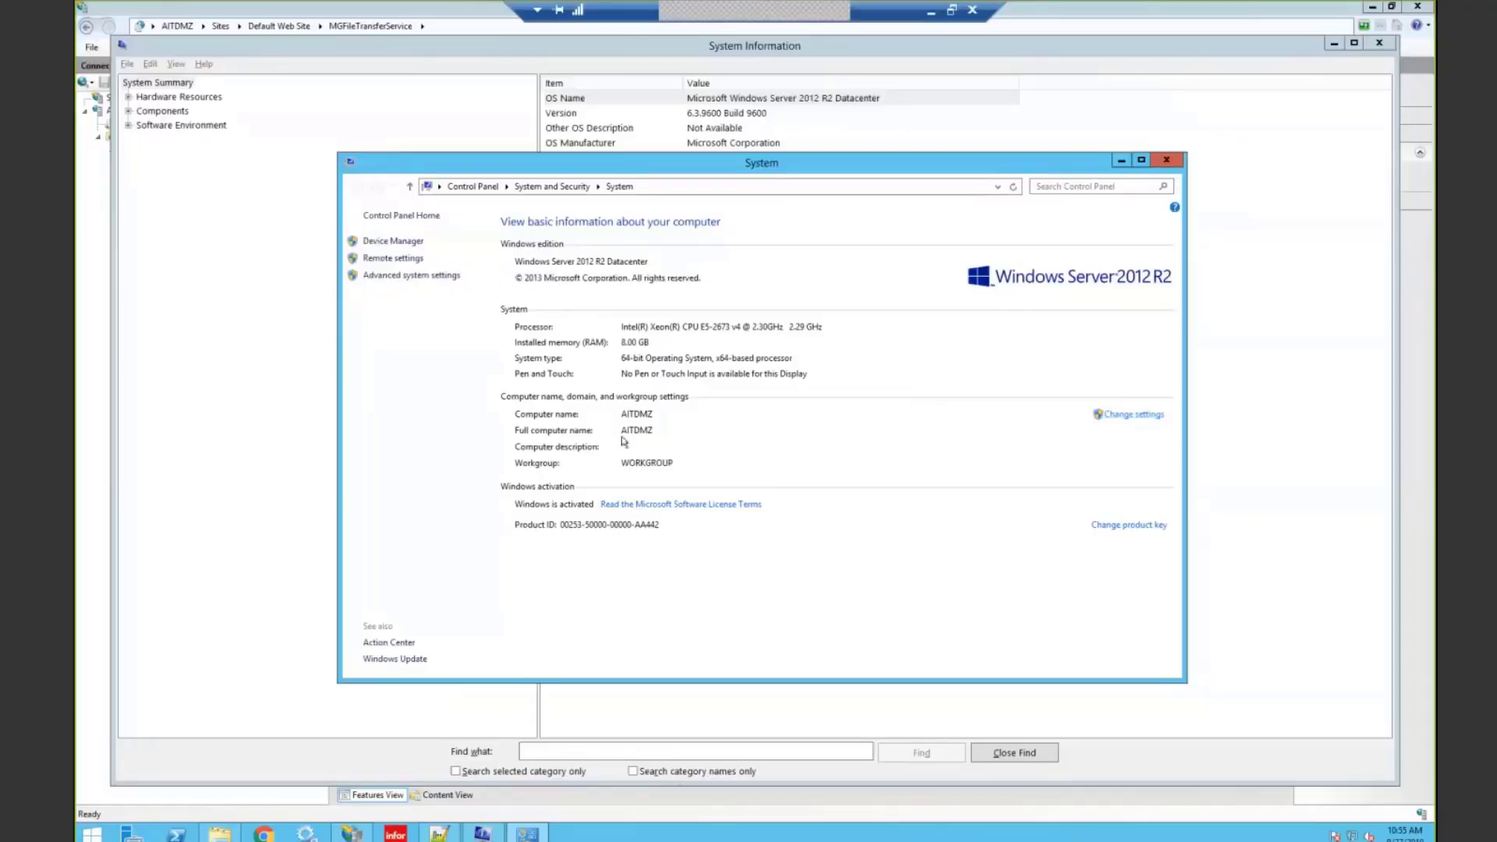
pyautogui.click(933, 9)
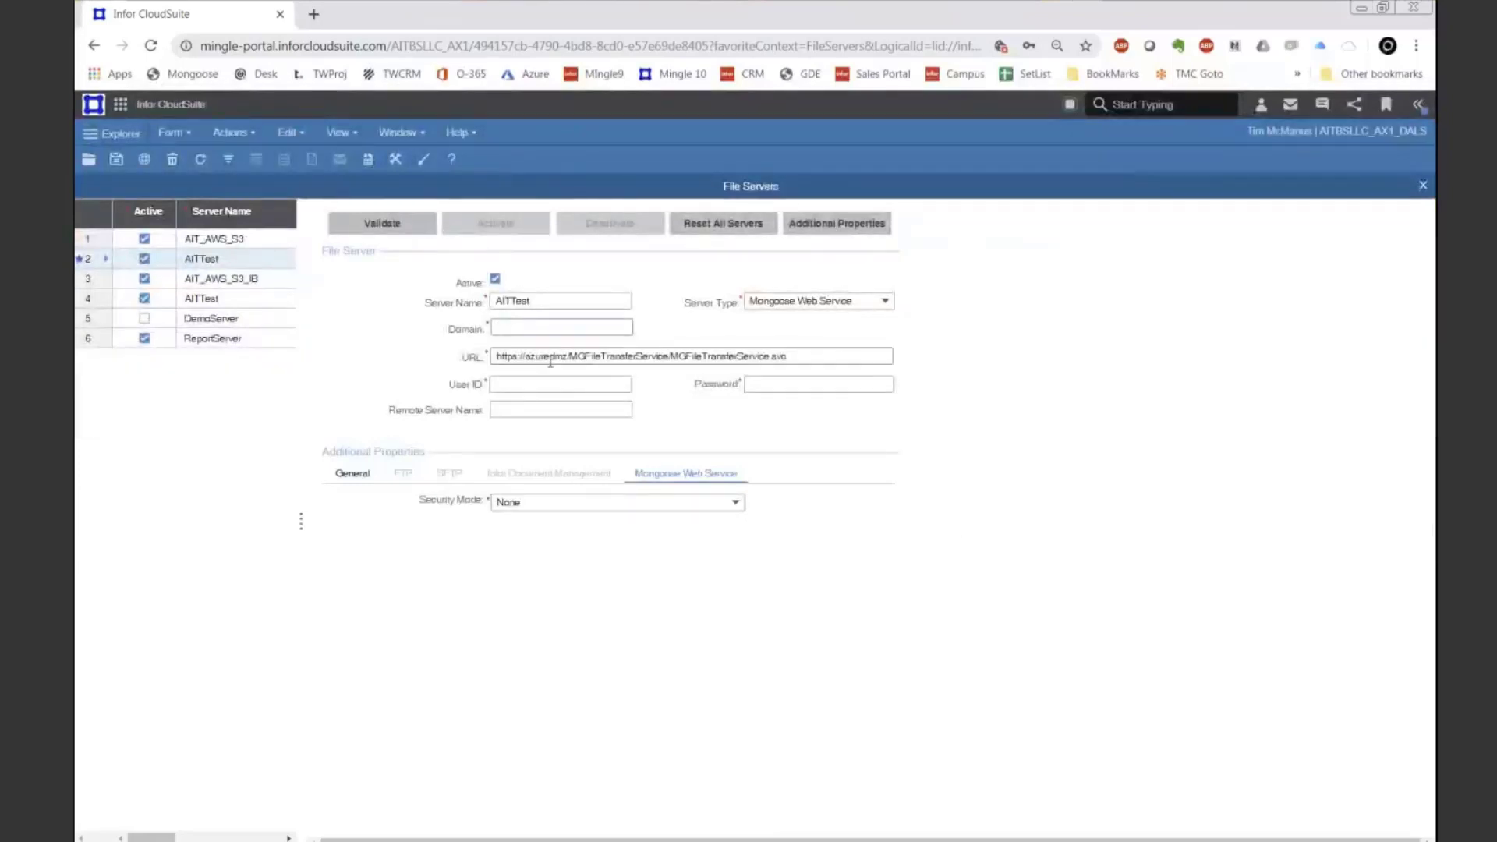
pyautogui.write('AITDMZ')
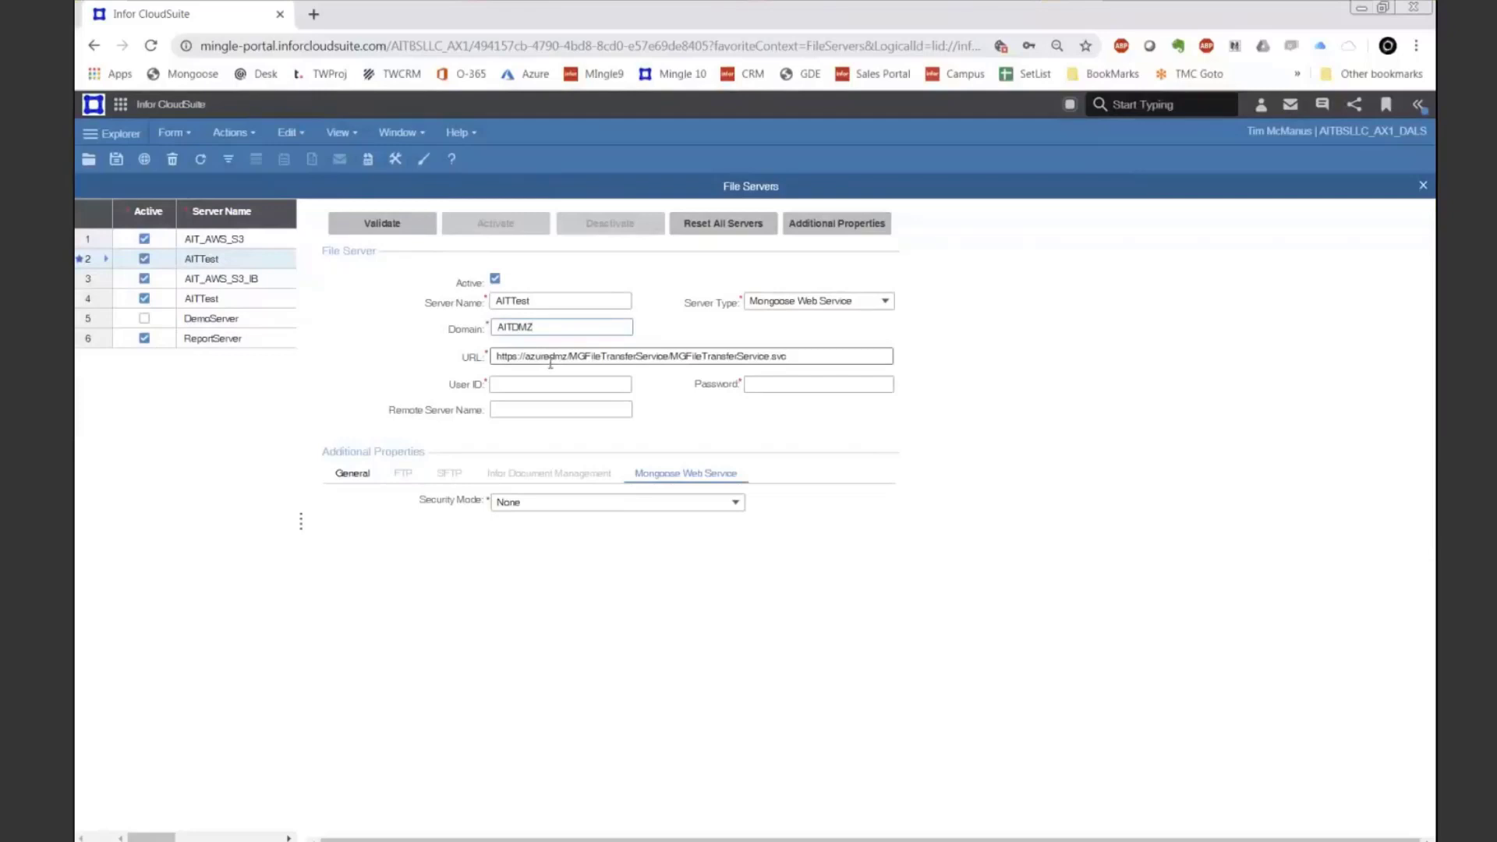
# Fill in the domain user for User ID and AITDMZ as the server name
pyautogui.click(551, 386)
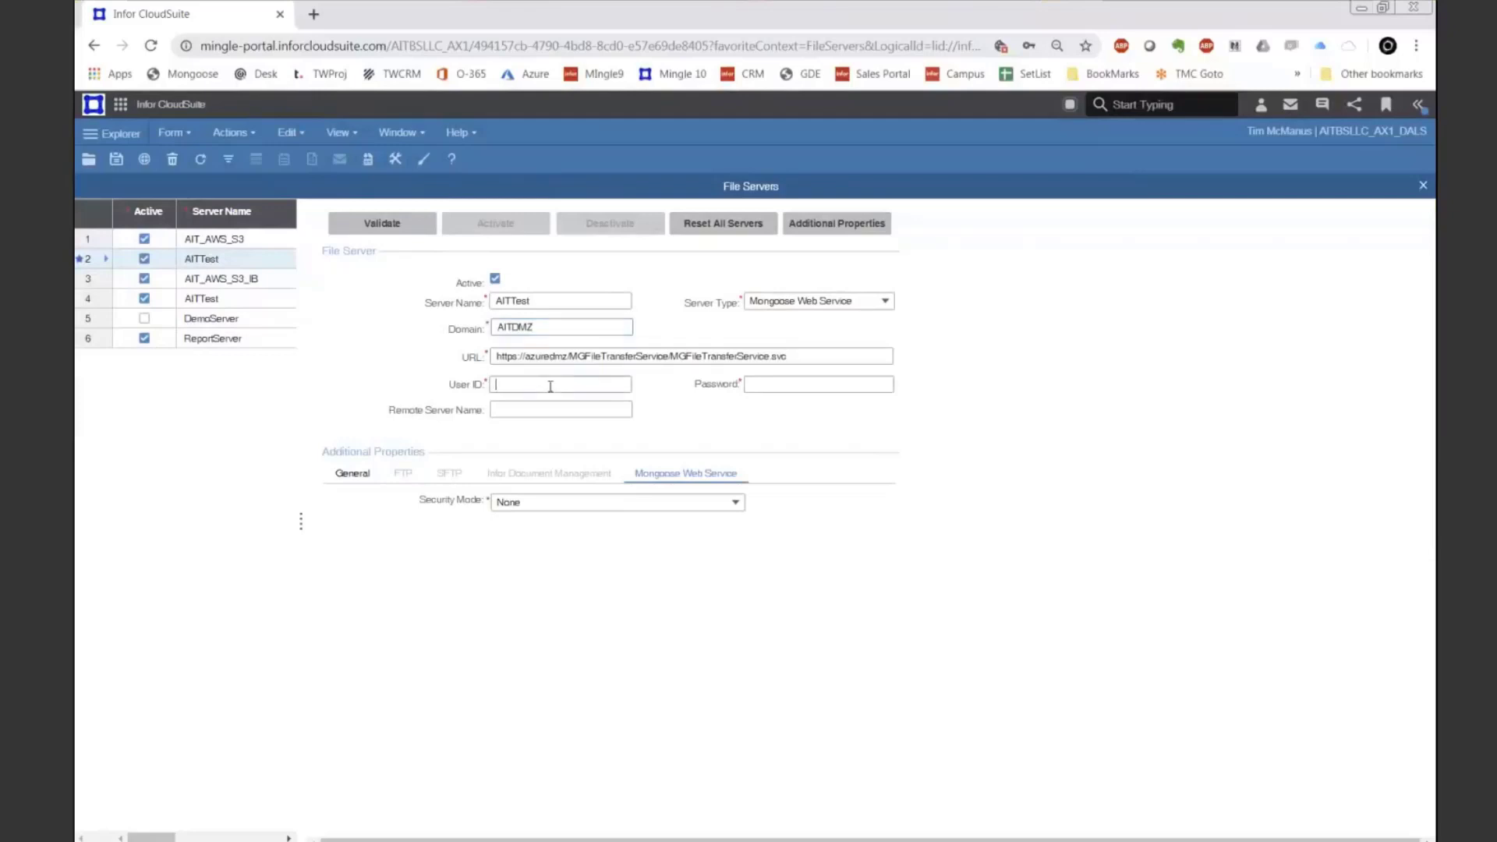
pyautogui.write('AitAzure')
pyautogui.press('Tab')
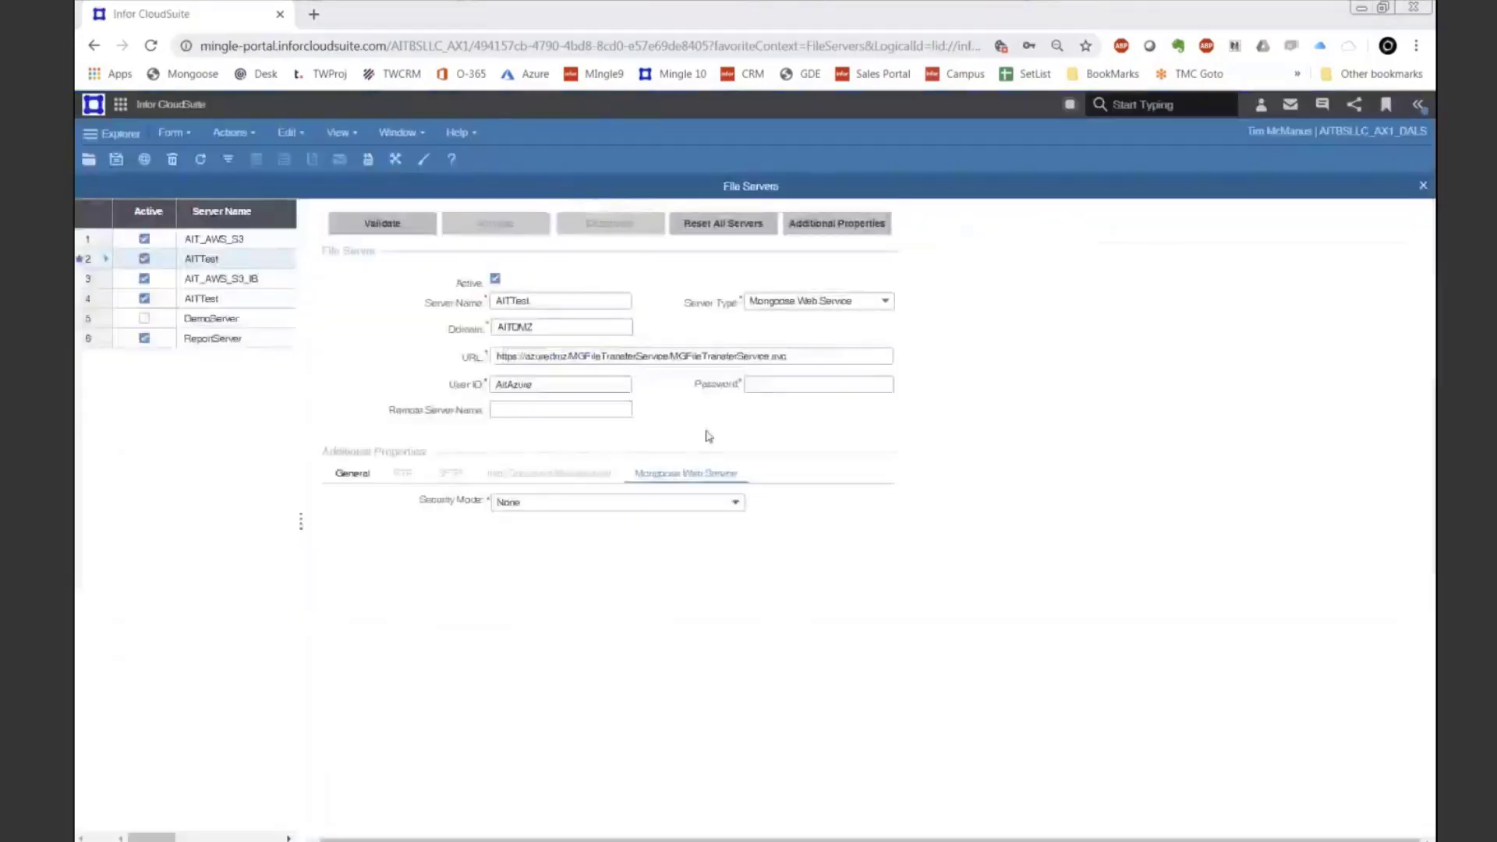
pyautogui.write('AitAzure')
pyautogui.hotkey('ctrl', 'a')
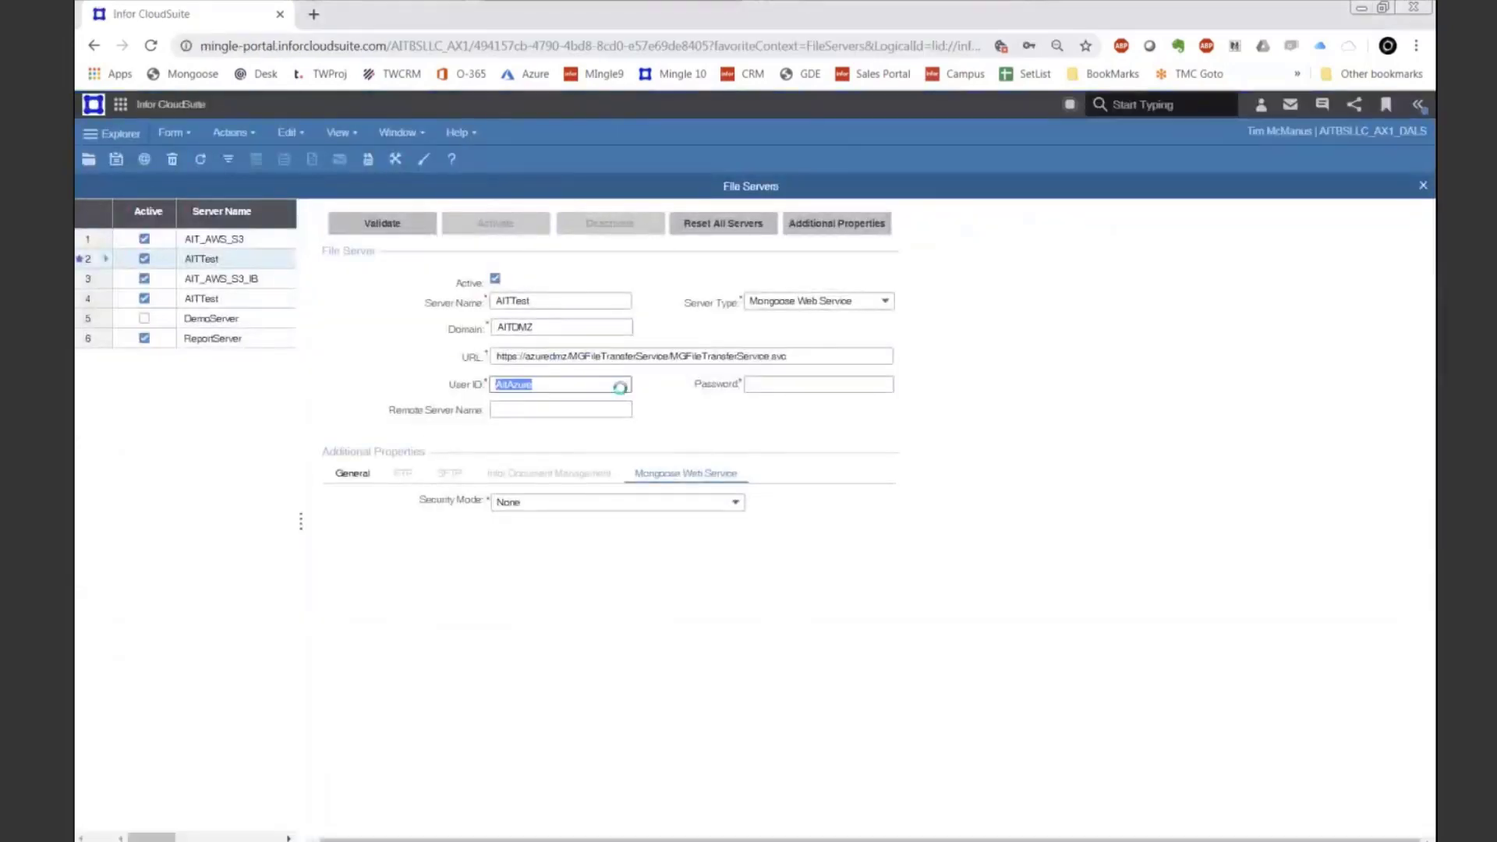
pyautogui.press('Home')
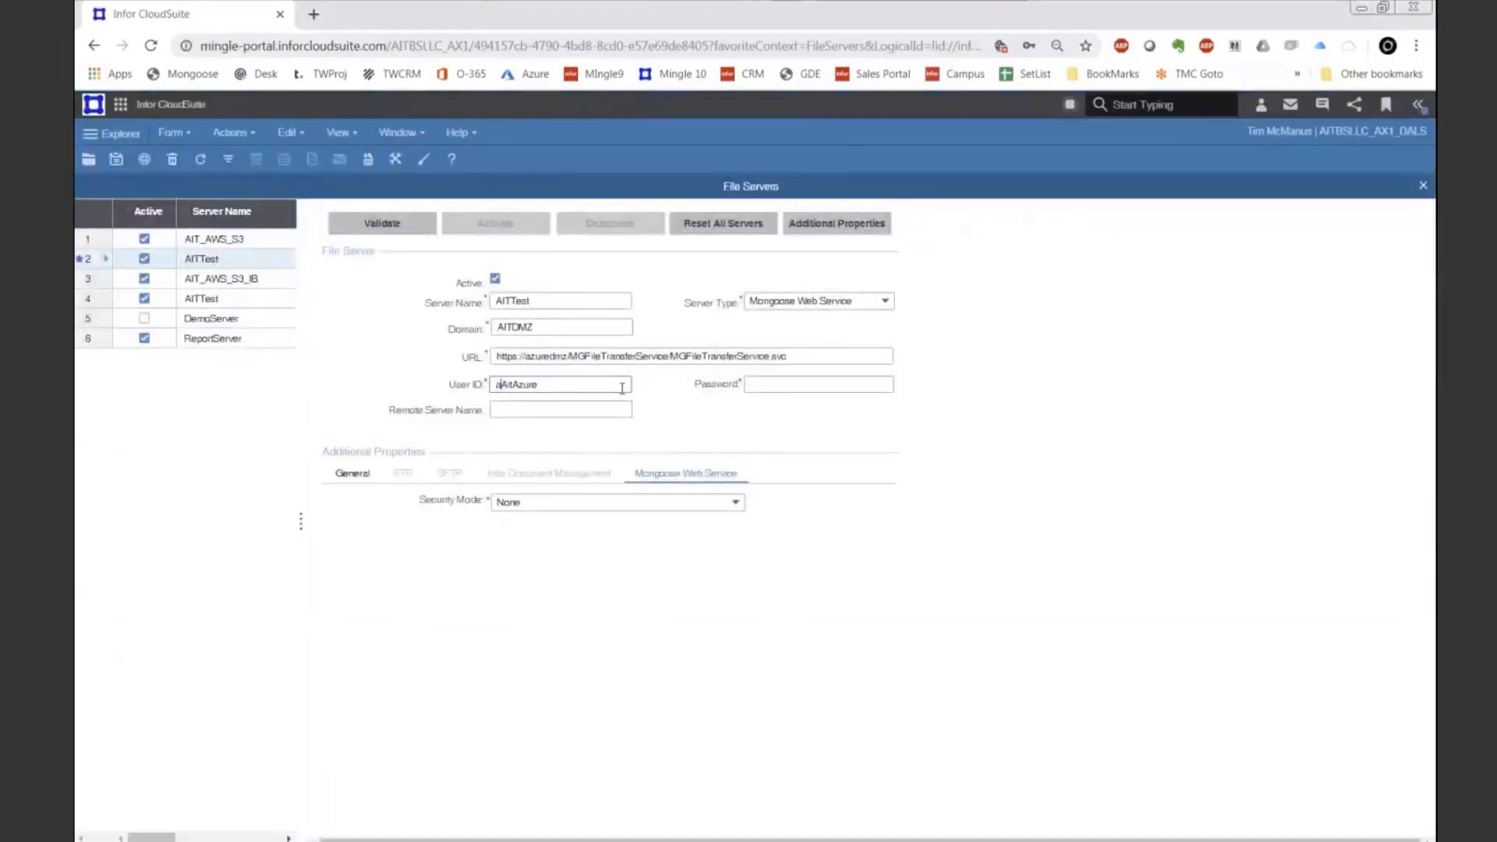
pyautogui.write('AITDMZ\\')
# Paste the account password into the Password field
pyautogui.press('Tab')
pyautogui.hotkey('ctrl', 'v')
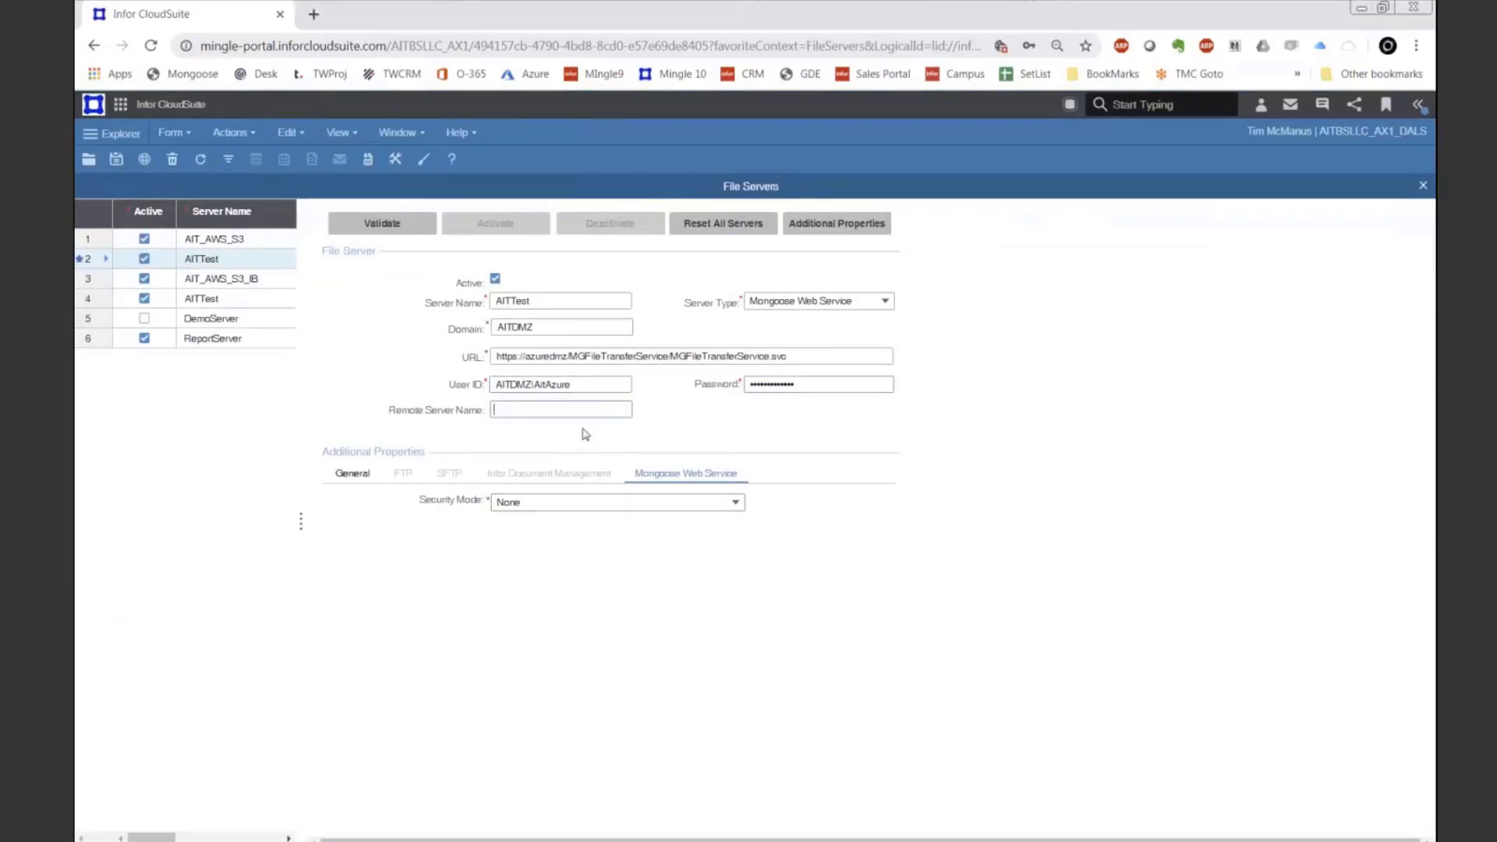
pyautogui.click(554, 358)
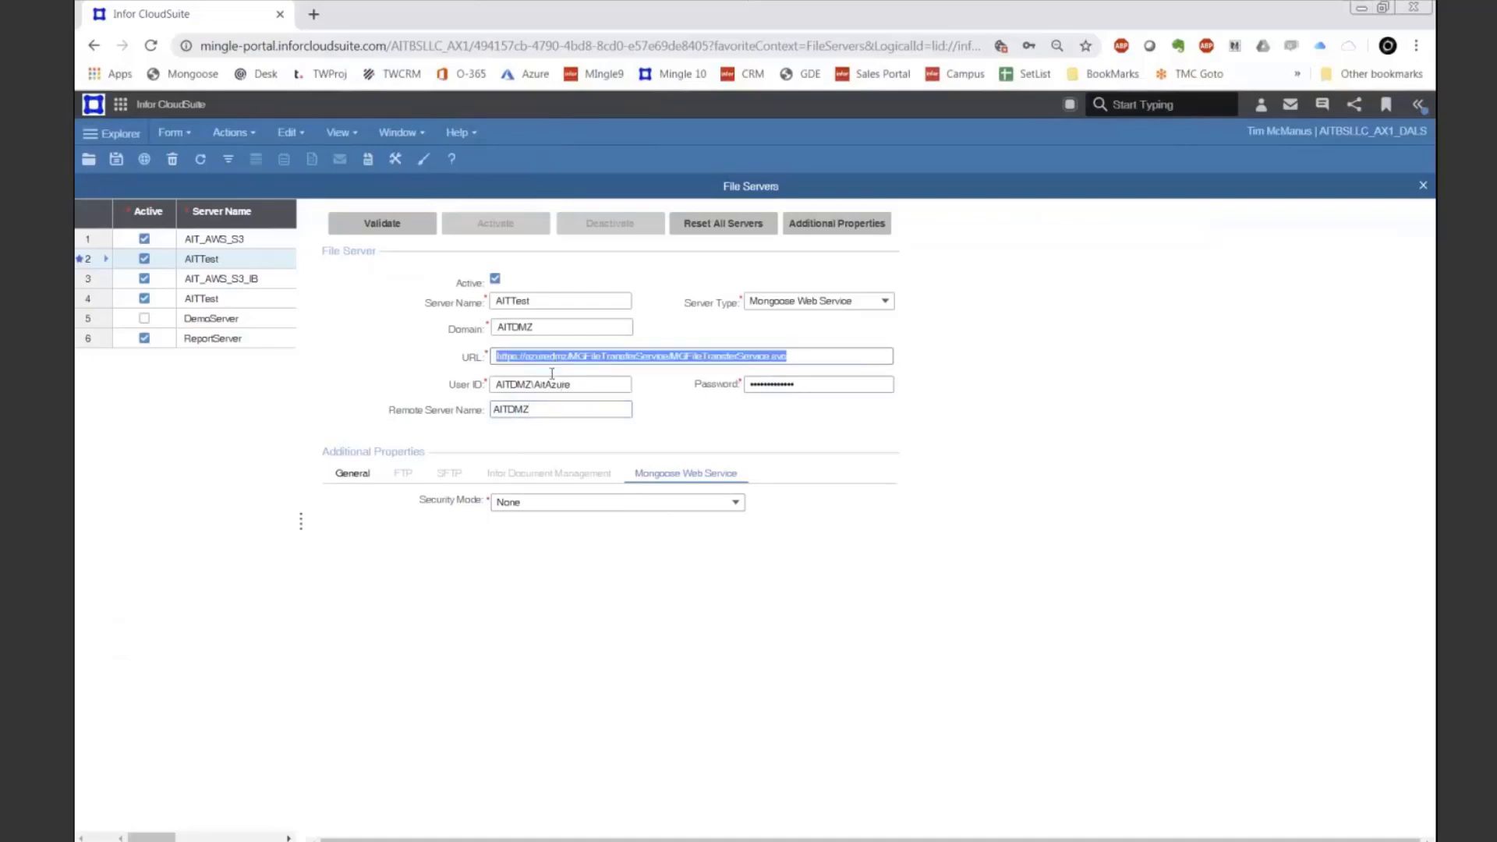
# Change Remote Server Name to azuredmz and set Security Mode to Transport
pyautogui.click(539, 412)
pyautogui.write('Azure')
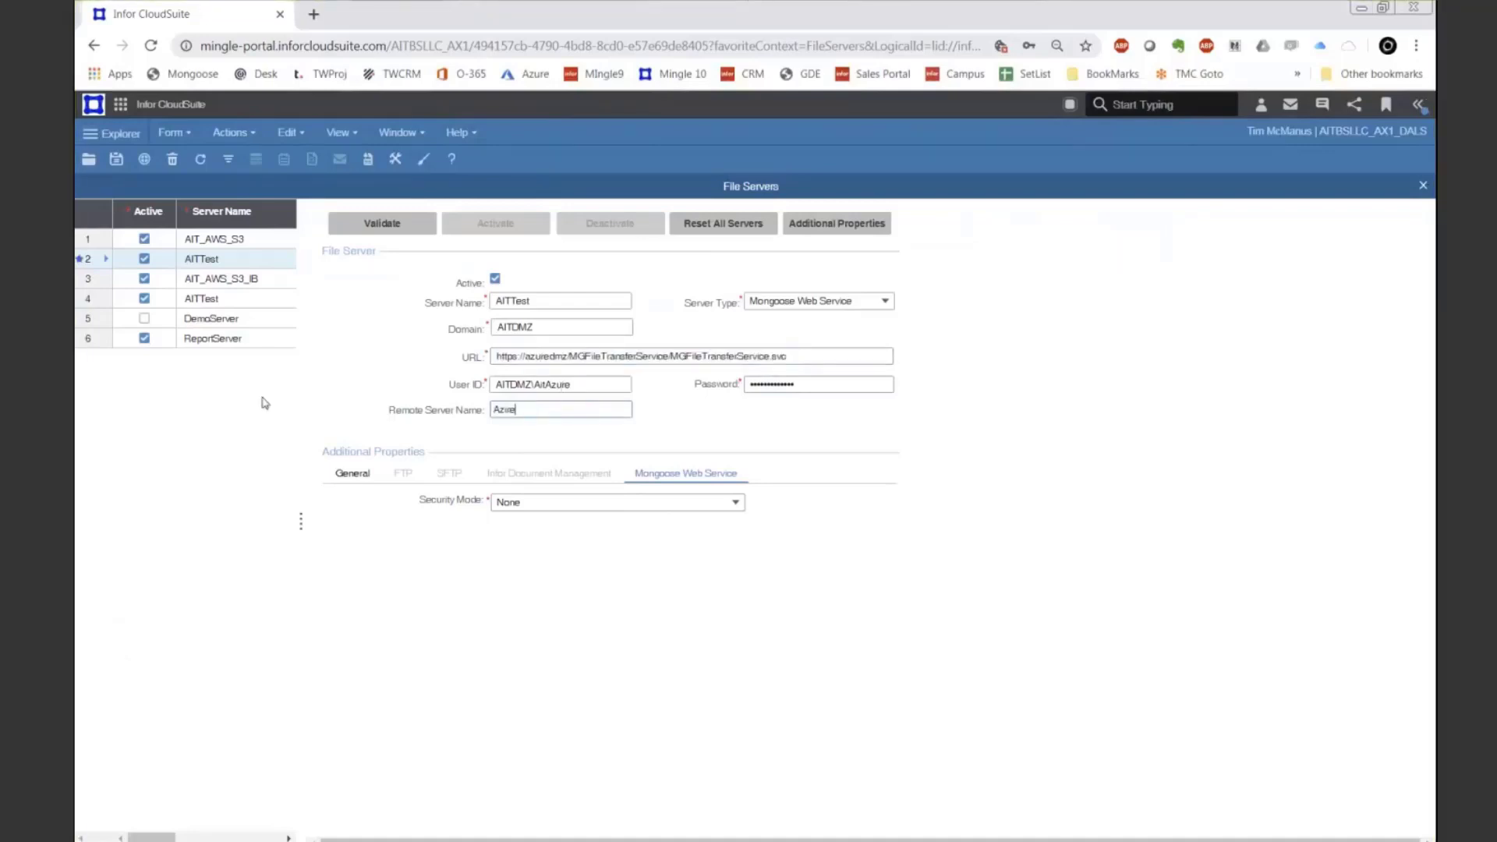
pyautogui.write('DMZ')
pyautogui.press('BackSpace')
pyautogui.press('BackSpace')
pyautogui.press('BackSpace')
pyautogui.press('BackSpace')
pyautogui.press('BackSpace')
pyautogui.press('BackSpace')
pyautogui.write('uredmz')
pyautogui.press('Delete')
pyautogui.write('a')
pyautogui.press('Tab')
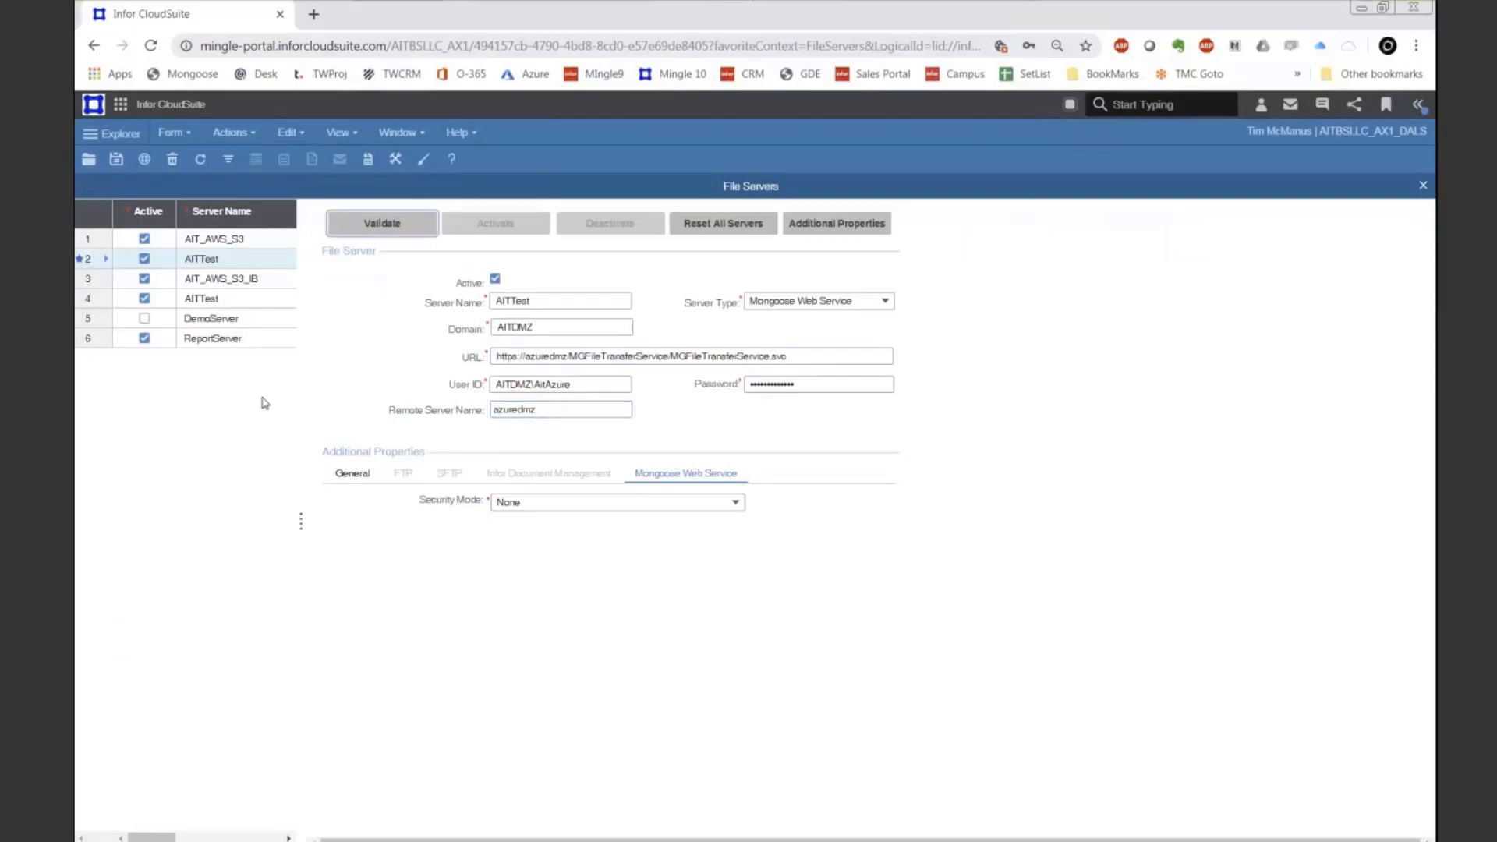
pyautogui.click(730, 500)
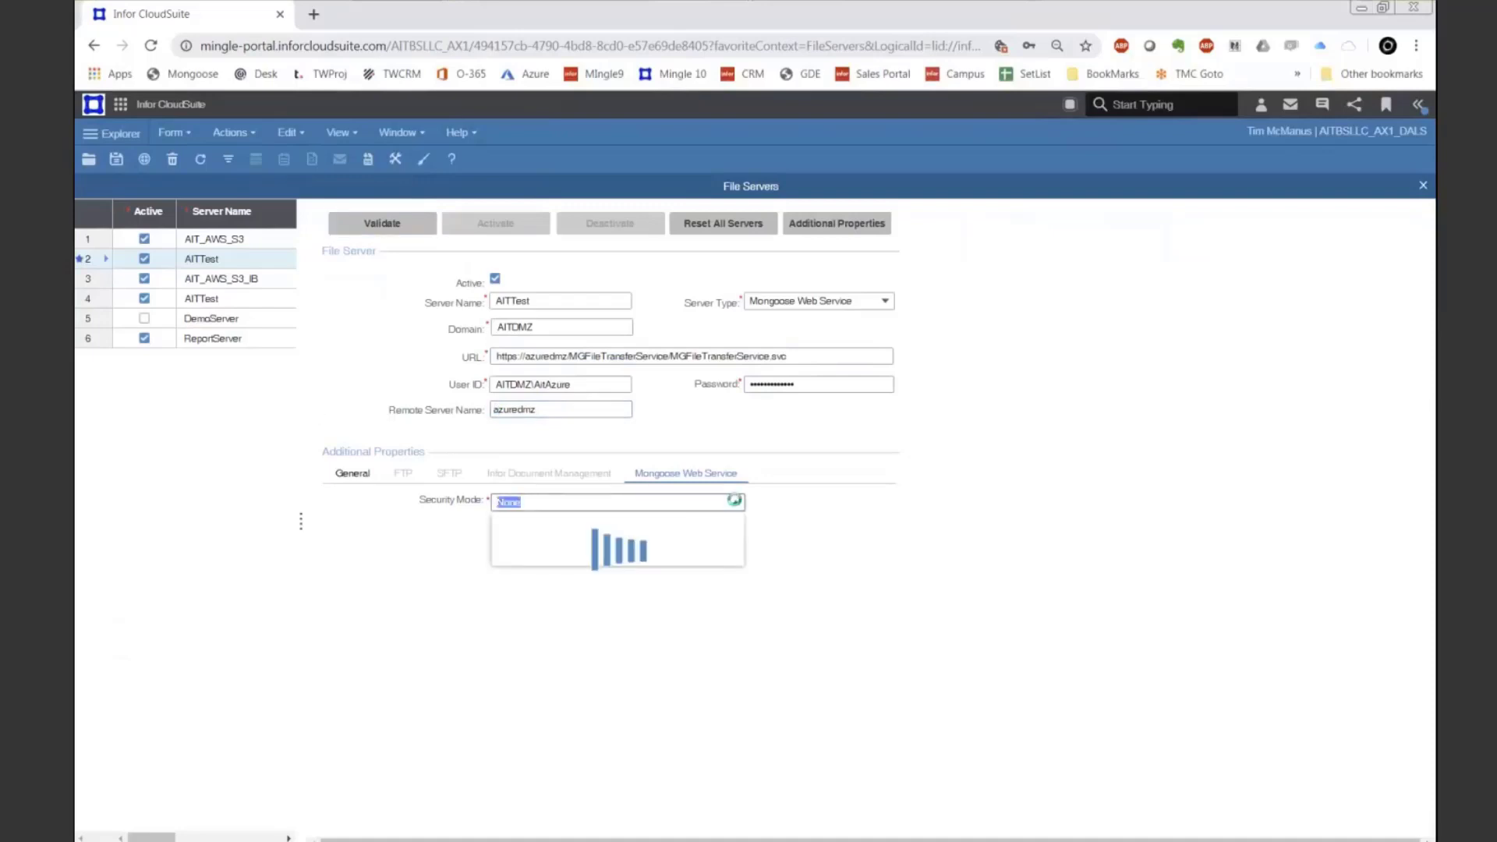
pyautogui.click(511, 541)
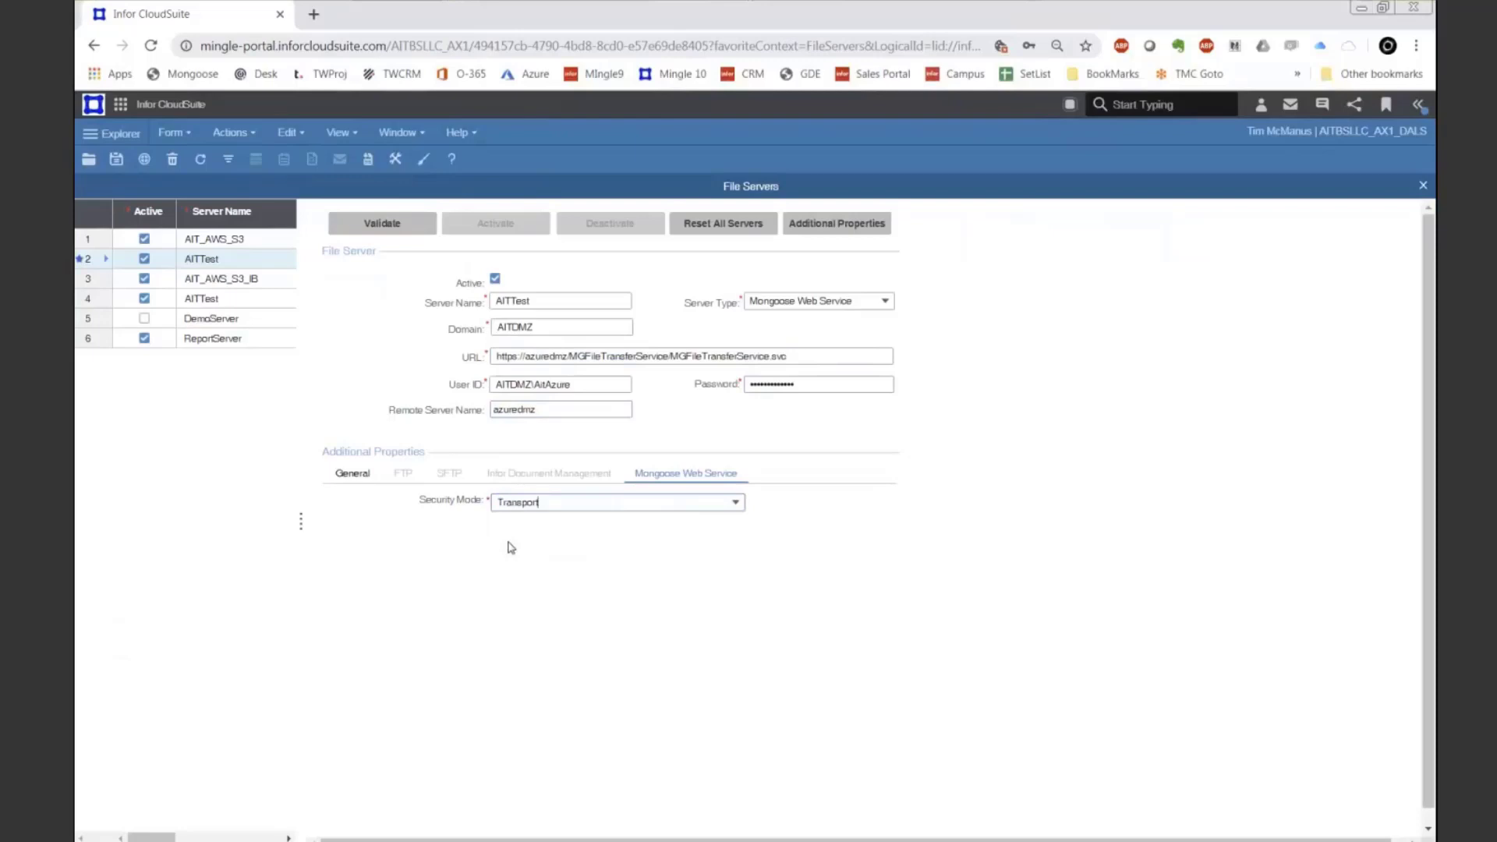
# Rename the server to AITTestMG, save past the errors, and export the list to Excel
pyautogui.click(116, 159)
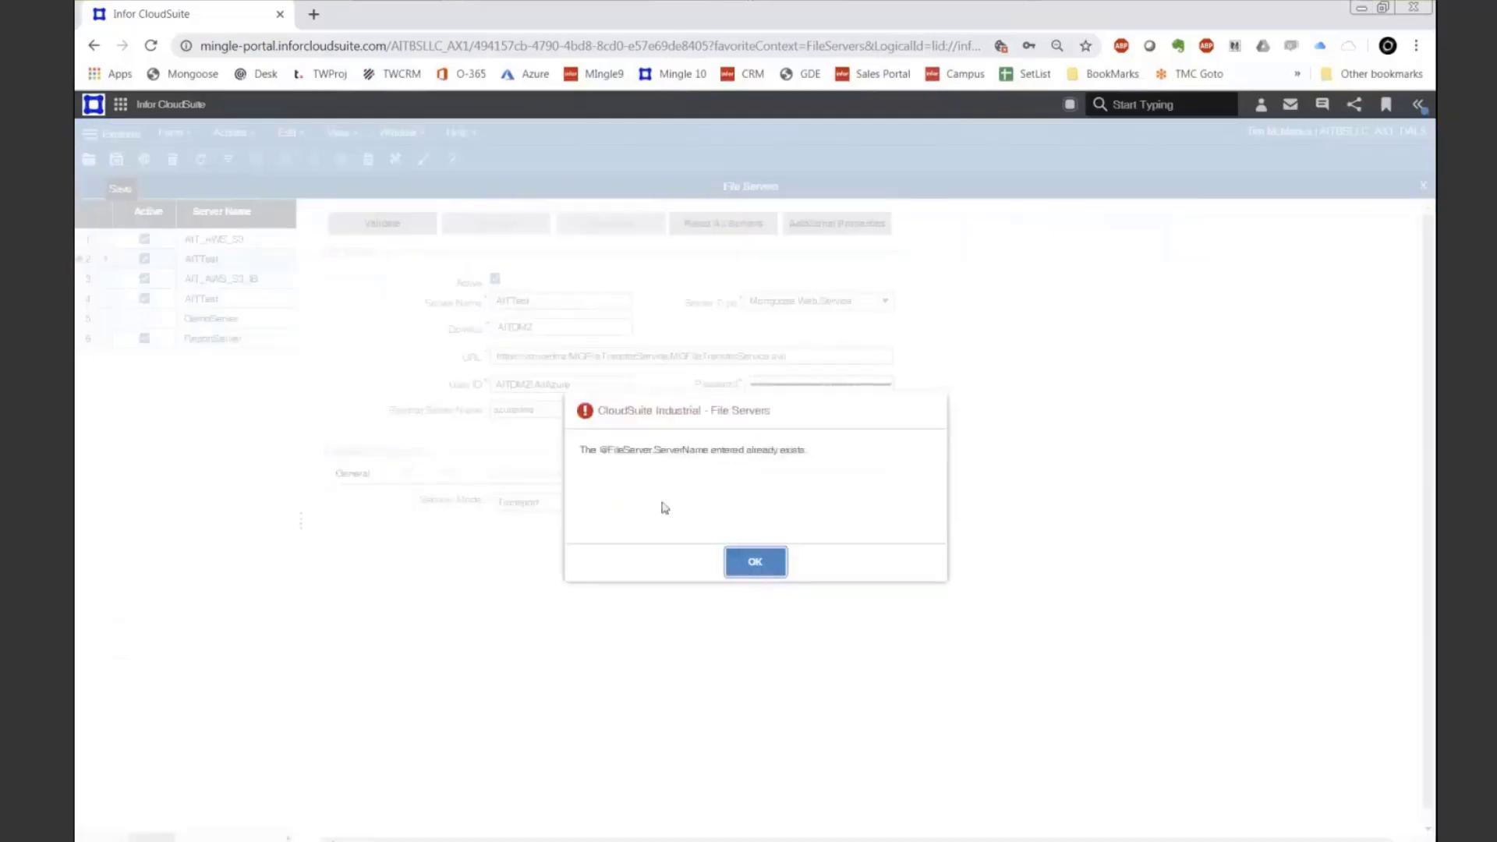
pyautogui.click(756, 563)
pyautogui.click(553, 299)
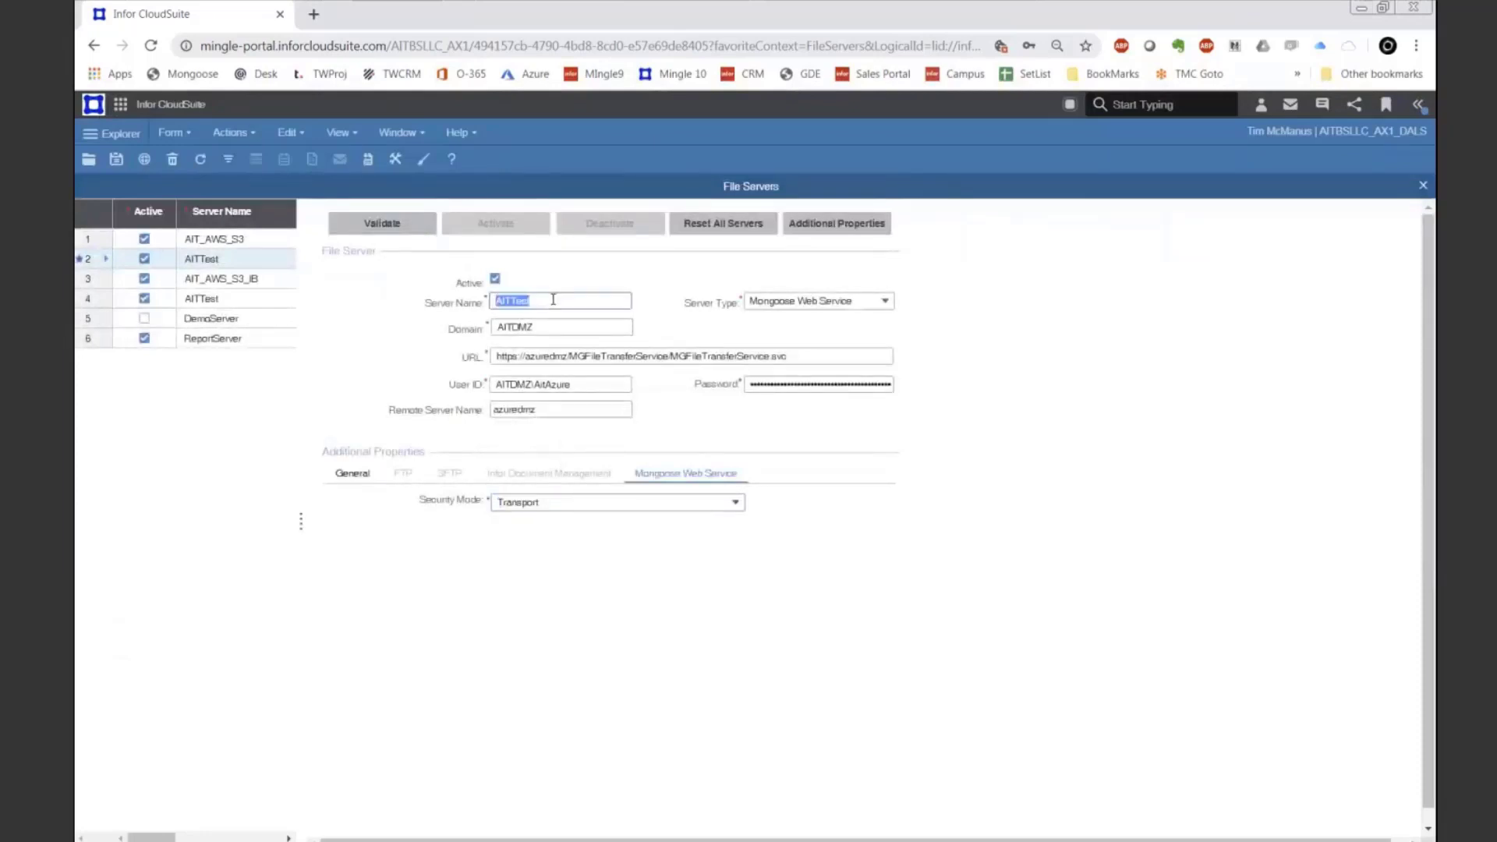
pyautogui.click(553, 299)
pyautogui.write('MG')
pyautogui.hotkey('ctrl', 's')
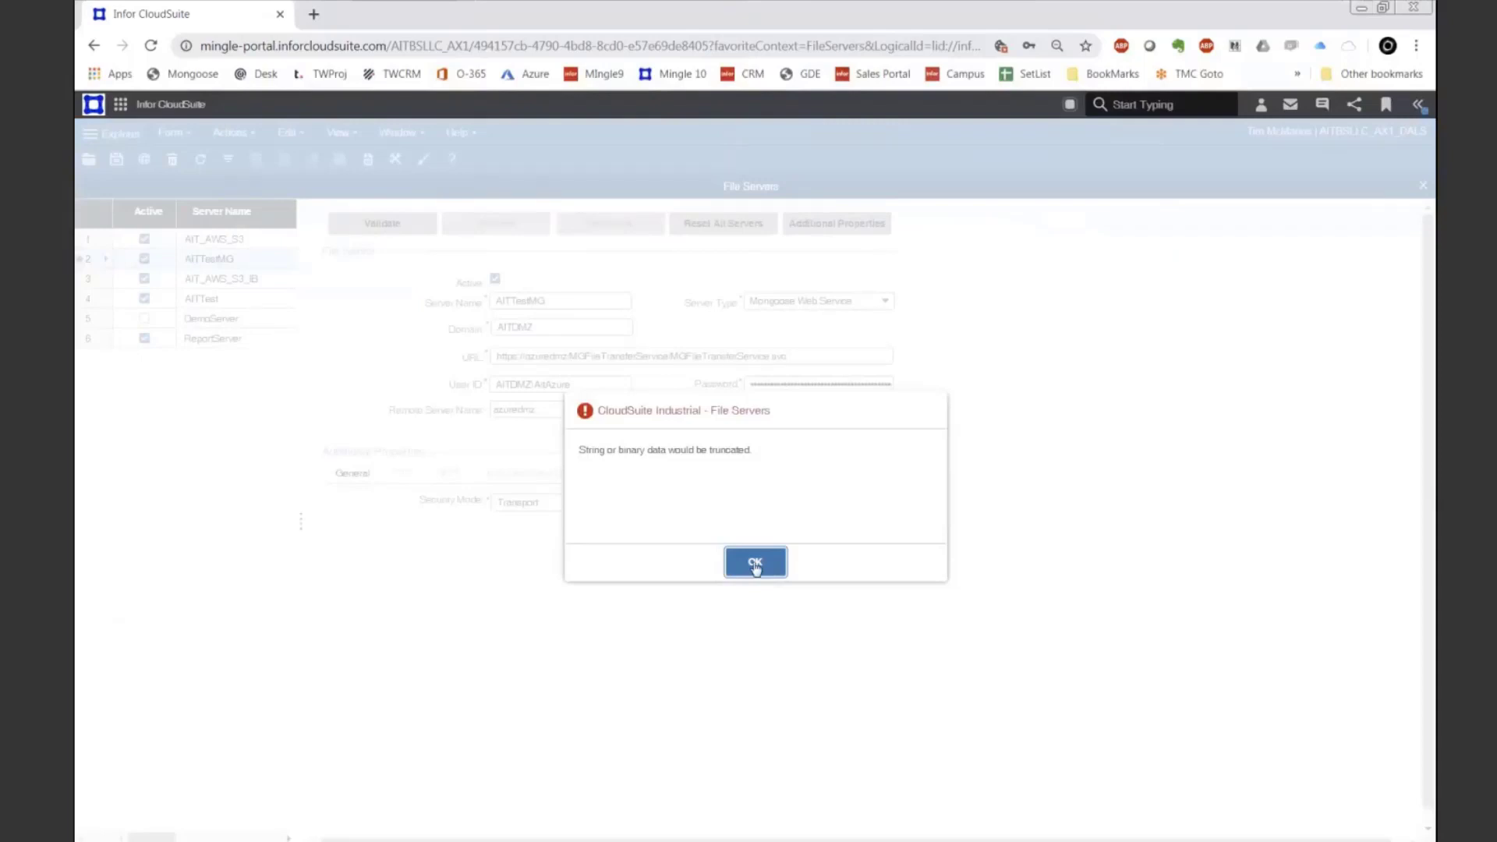
pyautogui.click(755, 562)
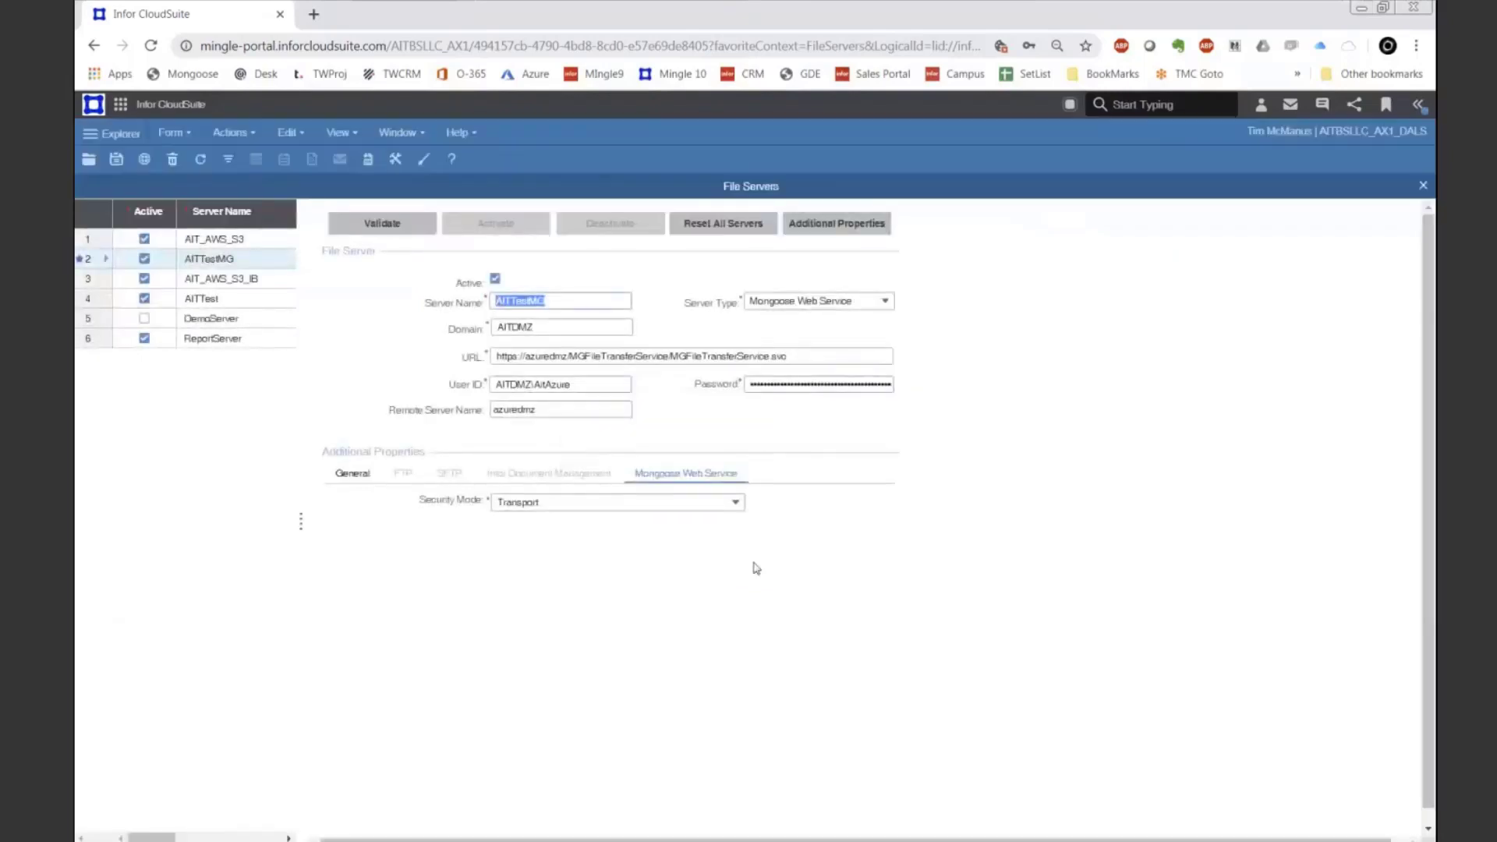
pyautogui.click(369, 161)
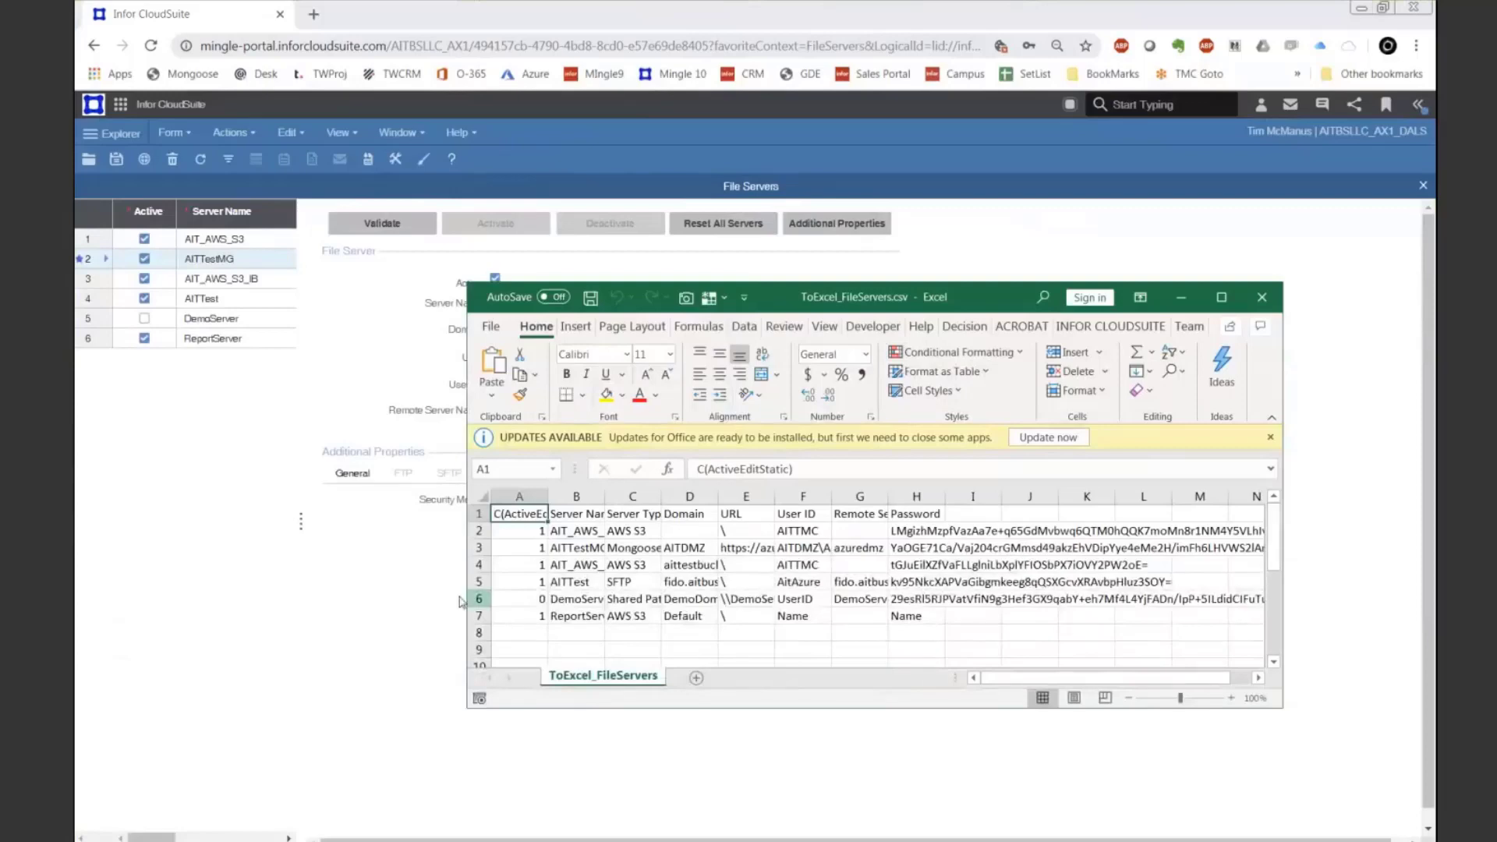
# Auto-fit the columns, delete the header and all rows except AITTestMG, and copy that row
pyautogui.click(482, 496)
pyautogui.doubleClick(605, 496)
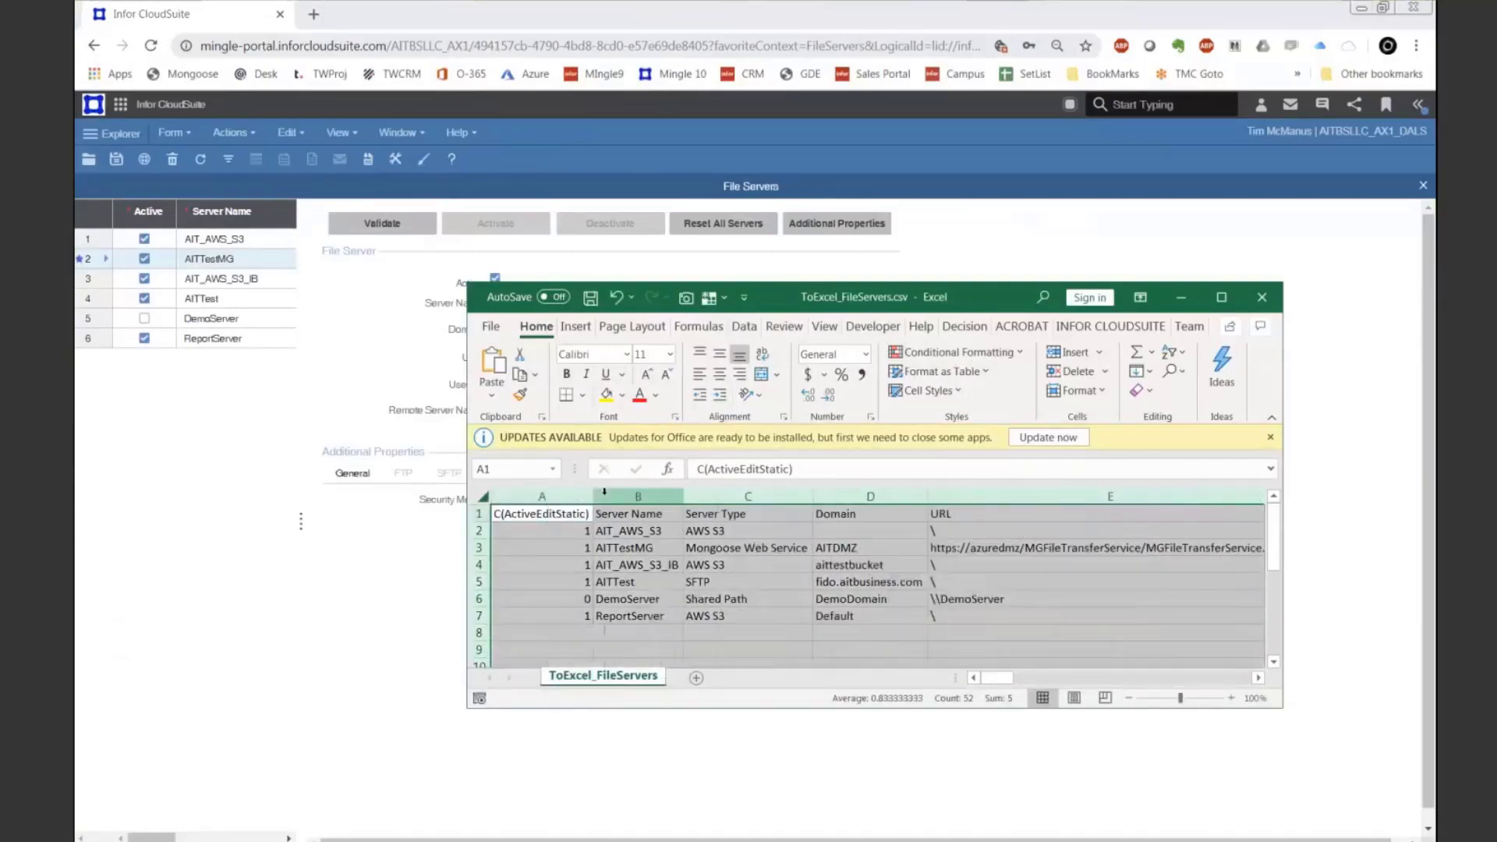
pyautogui.click(485, 531)
pyautogui.hotkey('ctrl', '-')
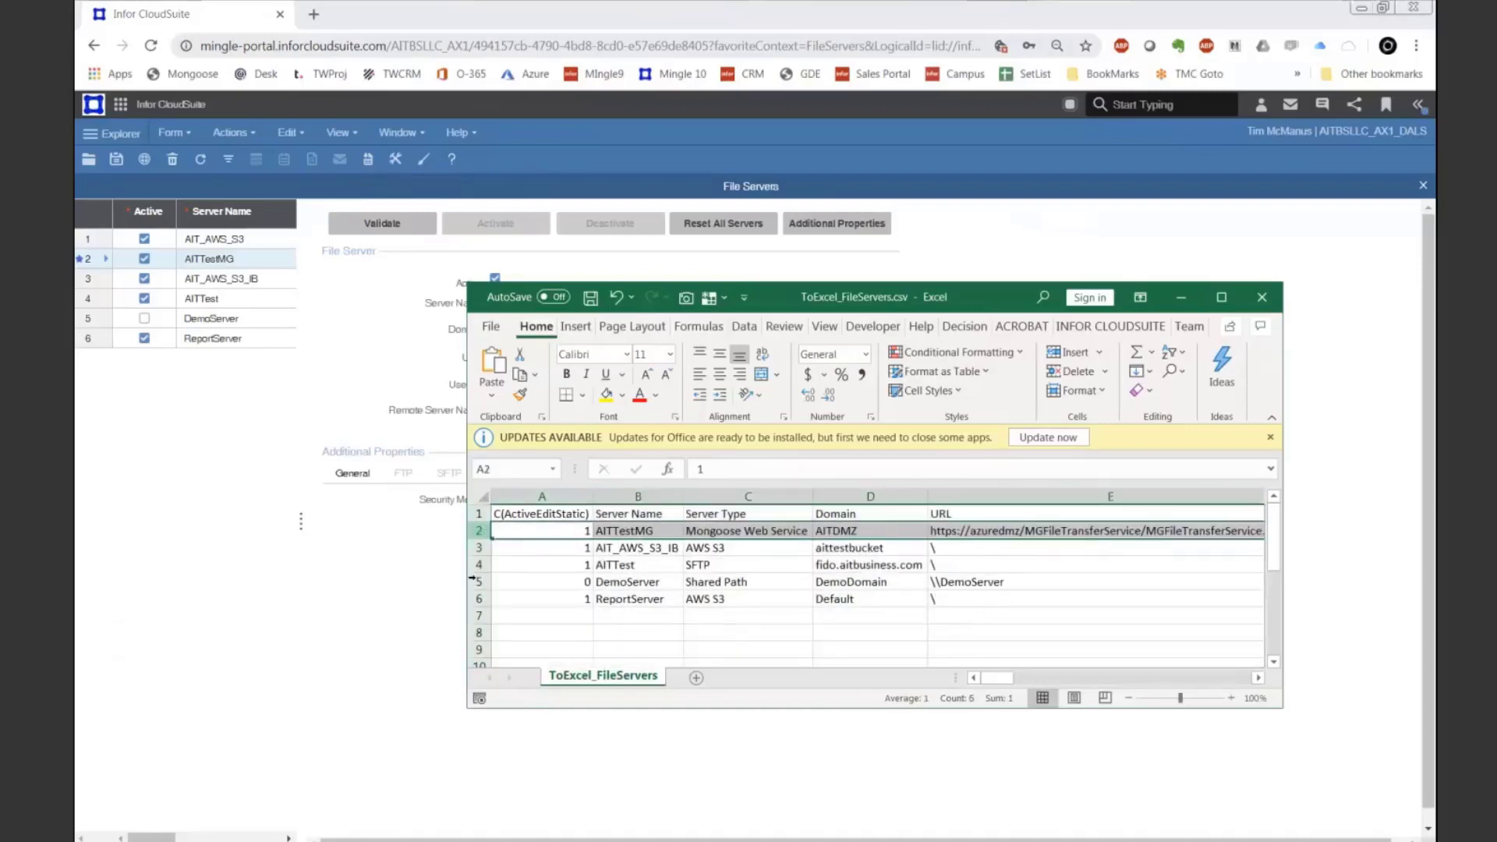
pyautogui.moveTo(485, 547); pyautogui.dragTo(481, 598)
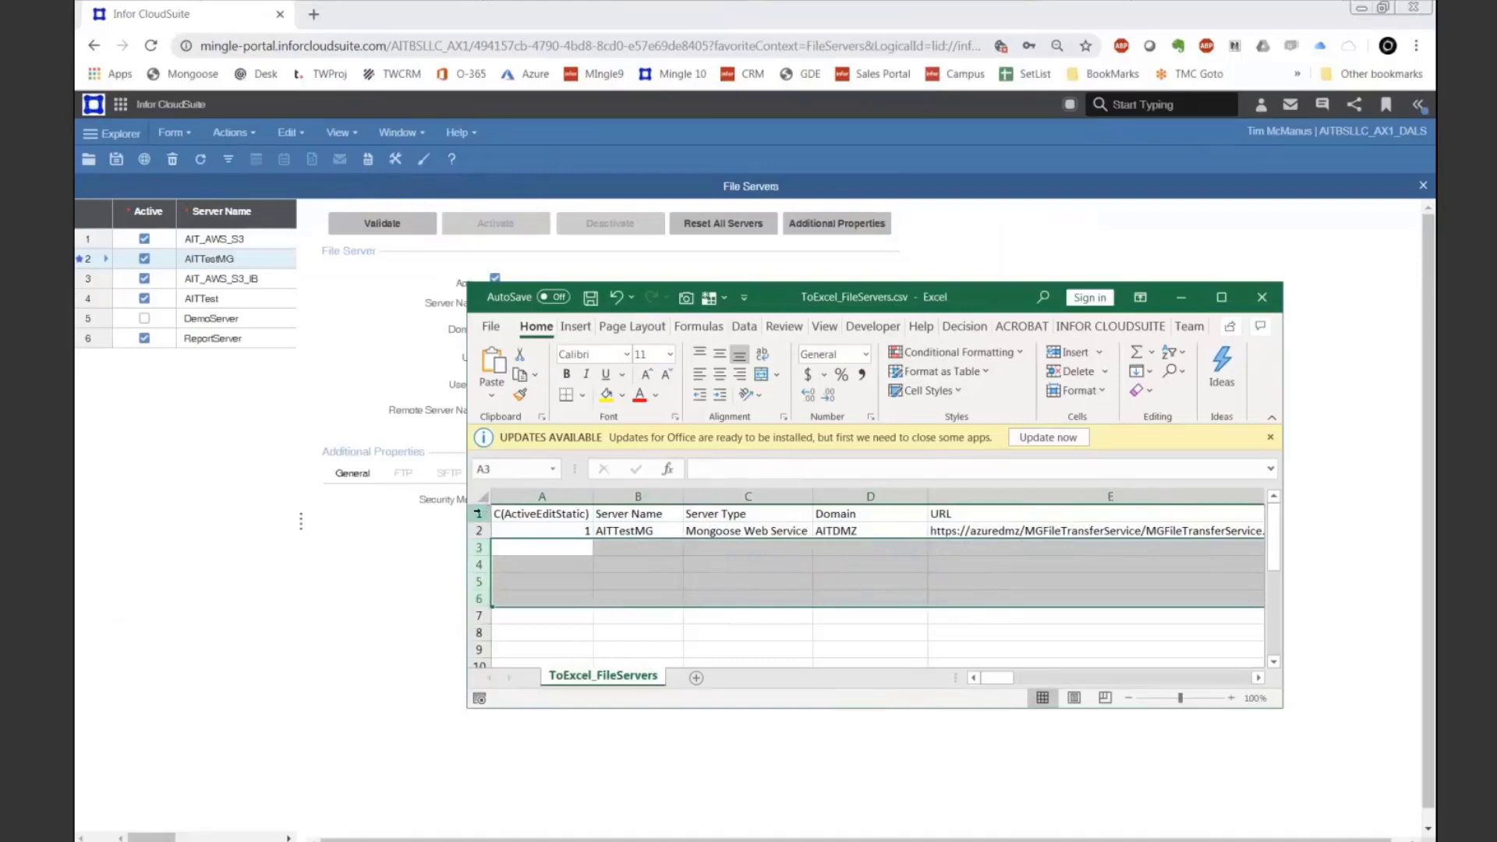
pyautogui.hotkey('ctrl', '-')
pyautogui.click(478, 512)
pyautogui.hotkey('ctrl', '-')
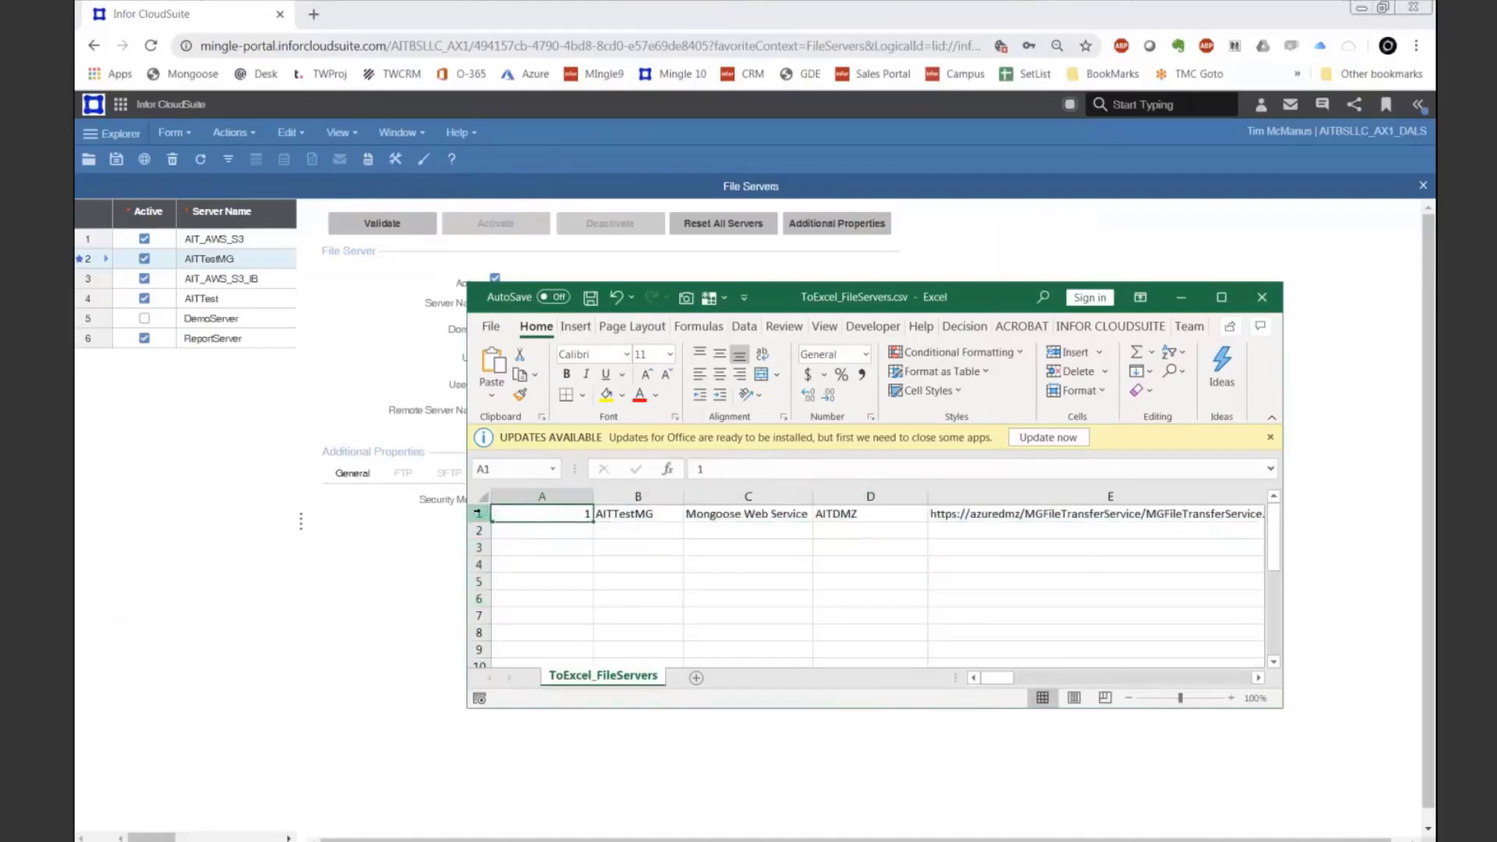
pyautogui.click(478, 513)
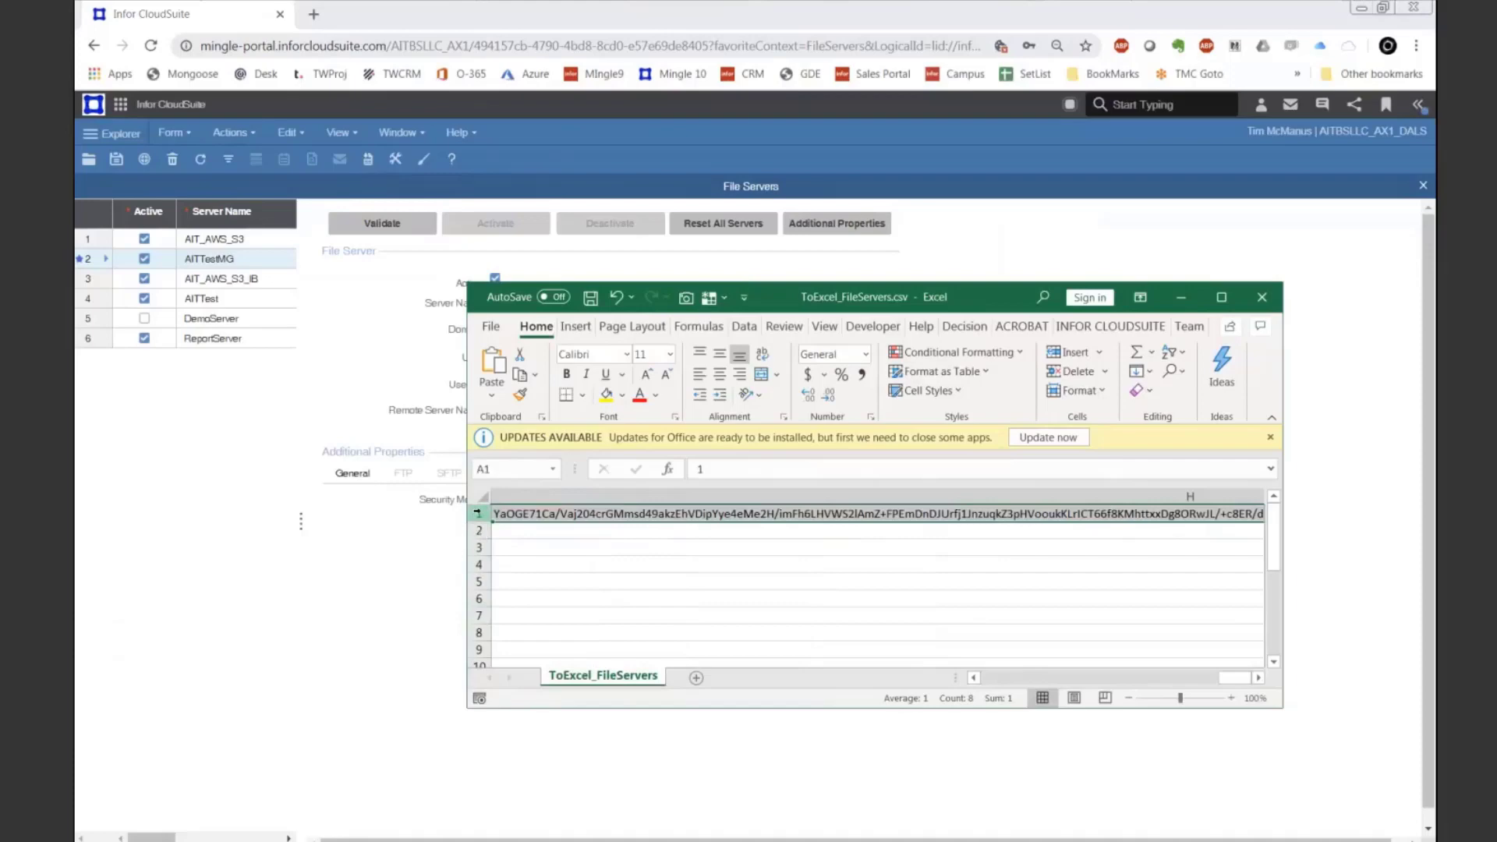
pyautogui.hotkey('ctrl', 'c')
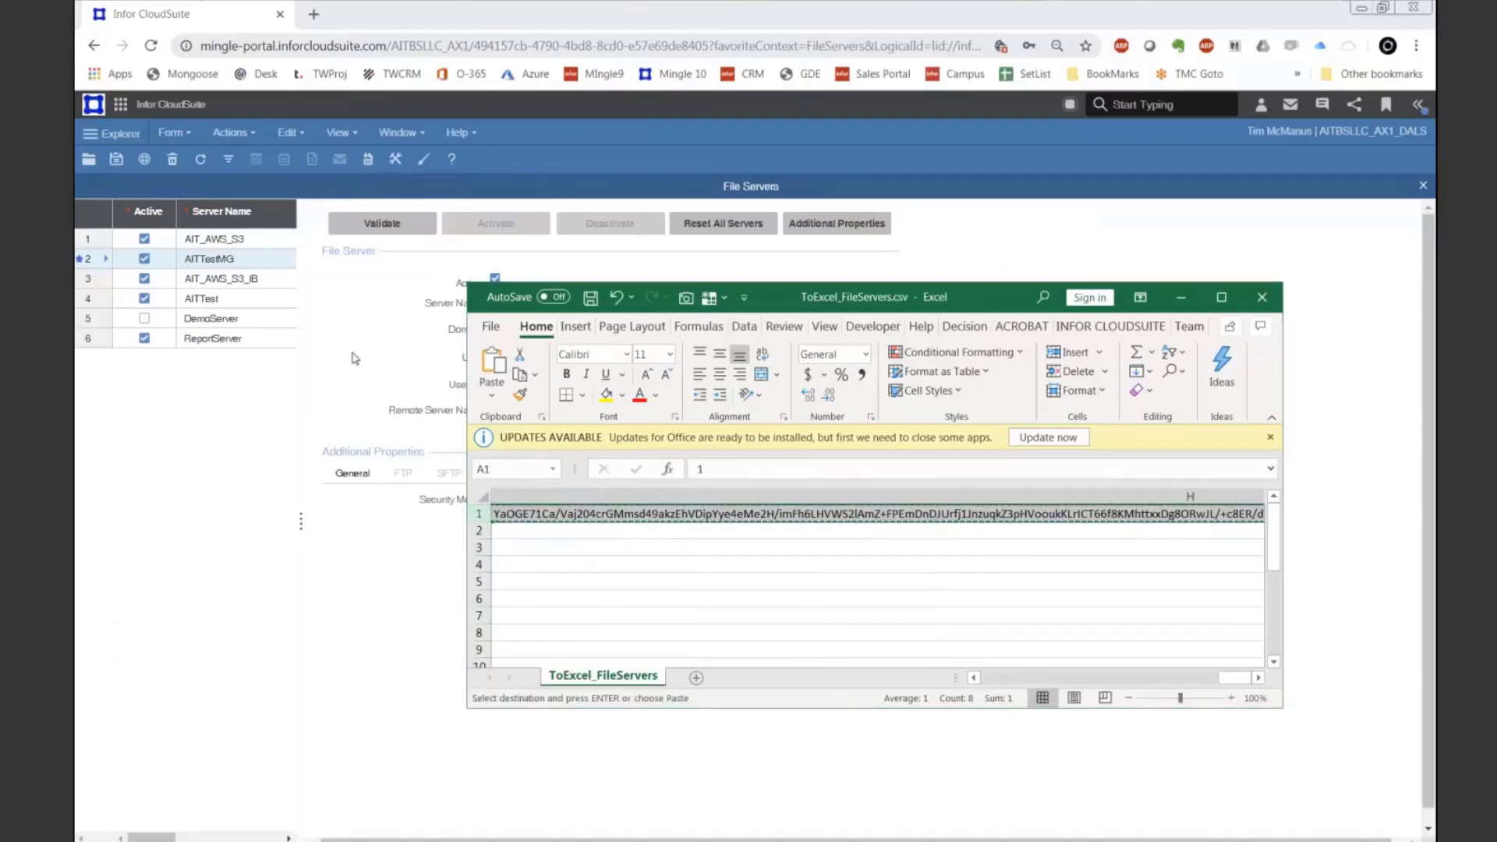
pyautogui.click(351, 351)
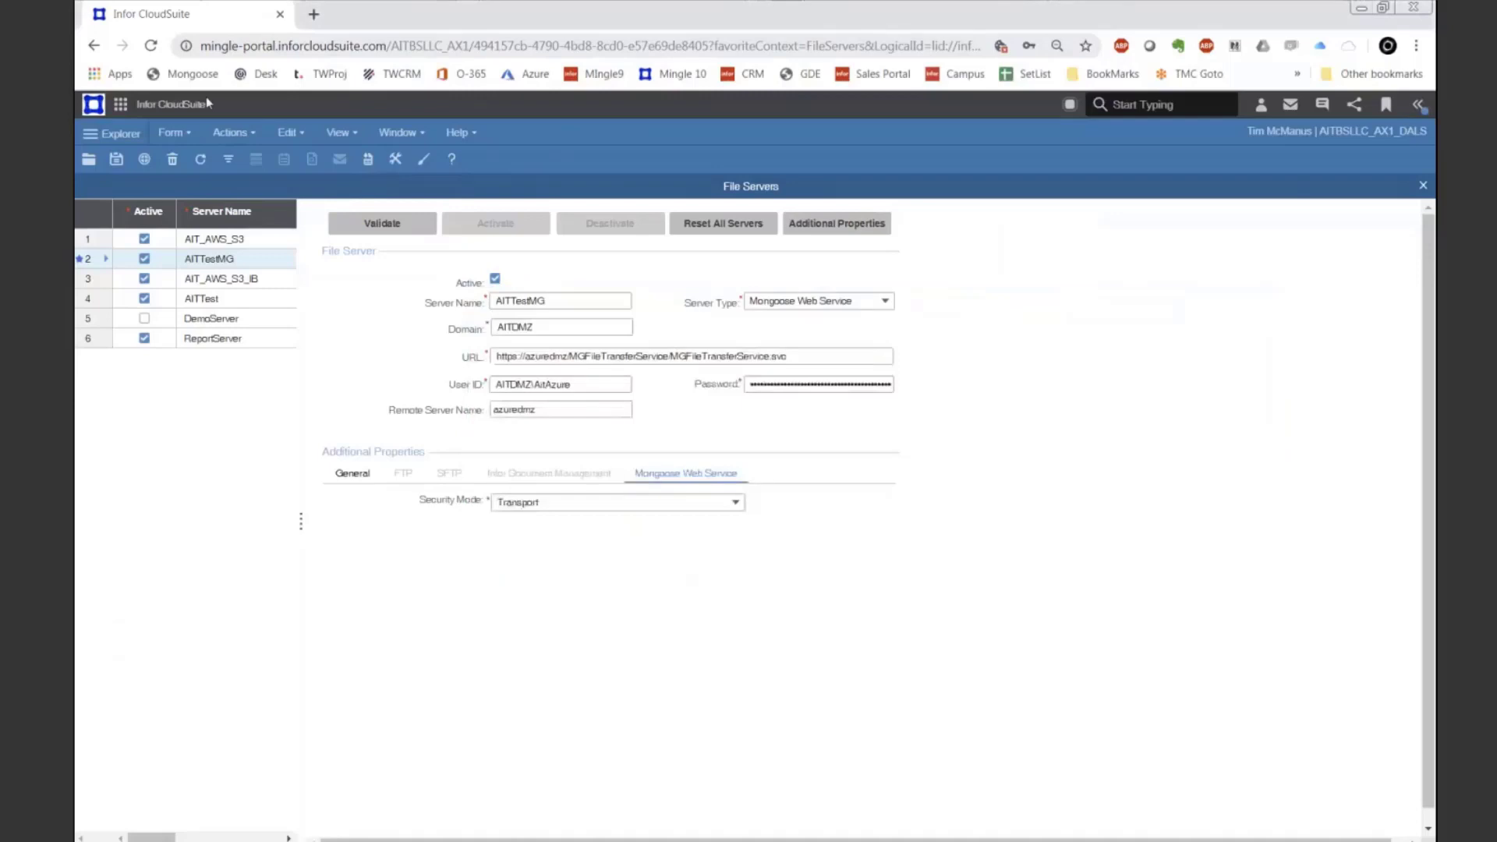
# Refresh the File Servers form, saving the pending changes
pyautogui.click(199, 162)
pyautogui.press('Return')
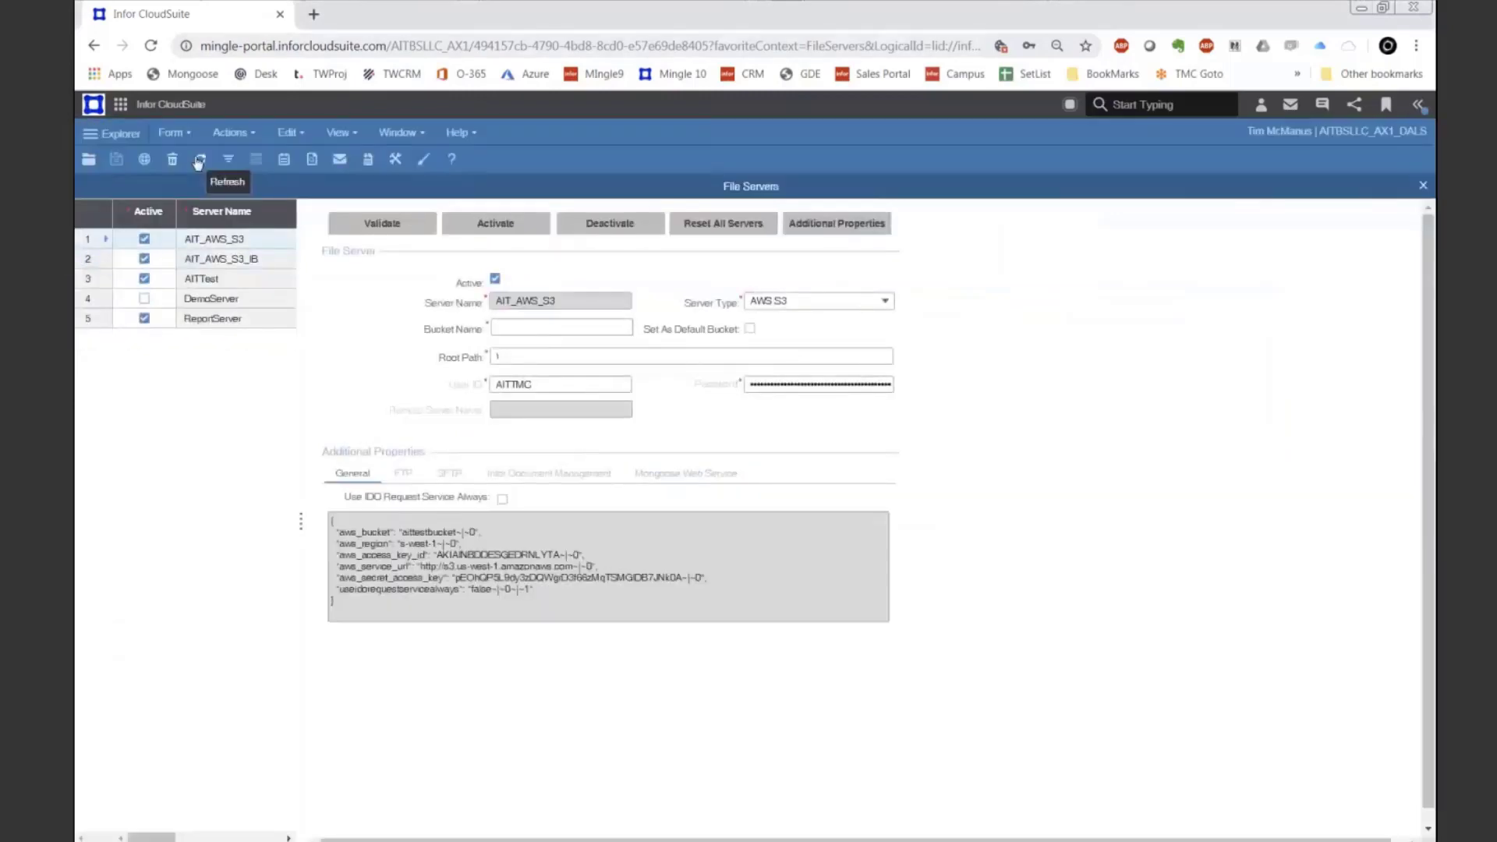
pyautogui.hotkey('alt', 'f')
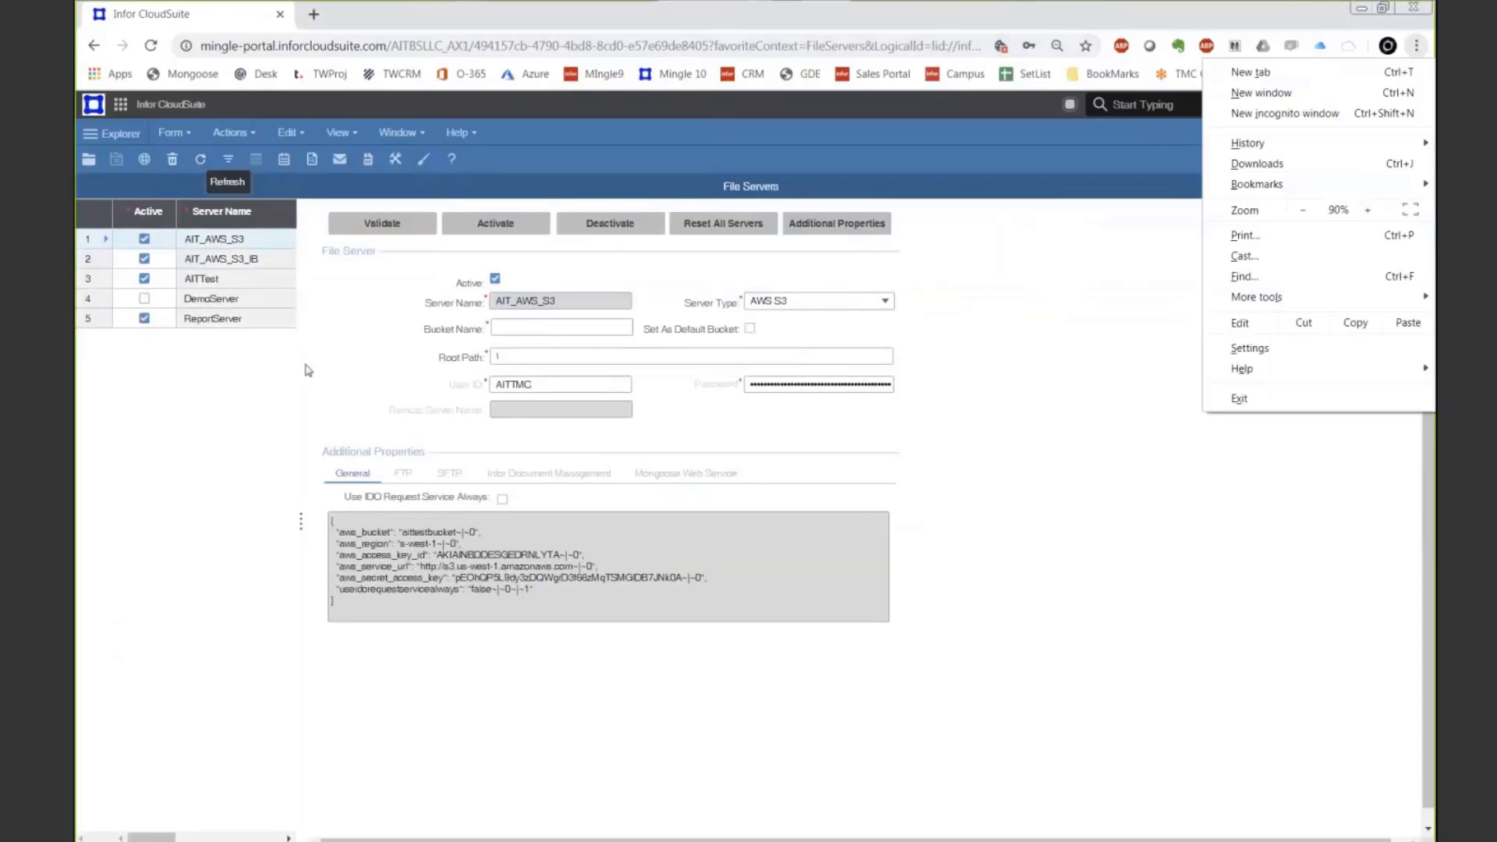
pyautogui.click(308, 370)
# Append the copied AITTestMG row with Edit > Paste Rows Append and confirm
pyautogui.click(285, 136)
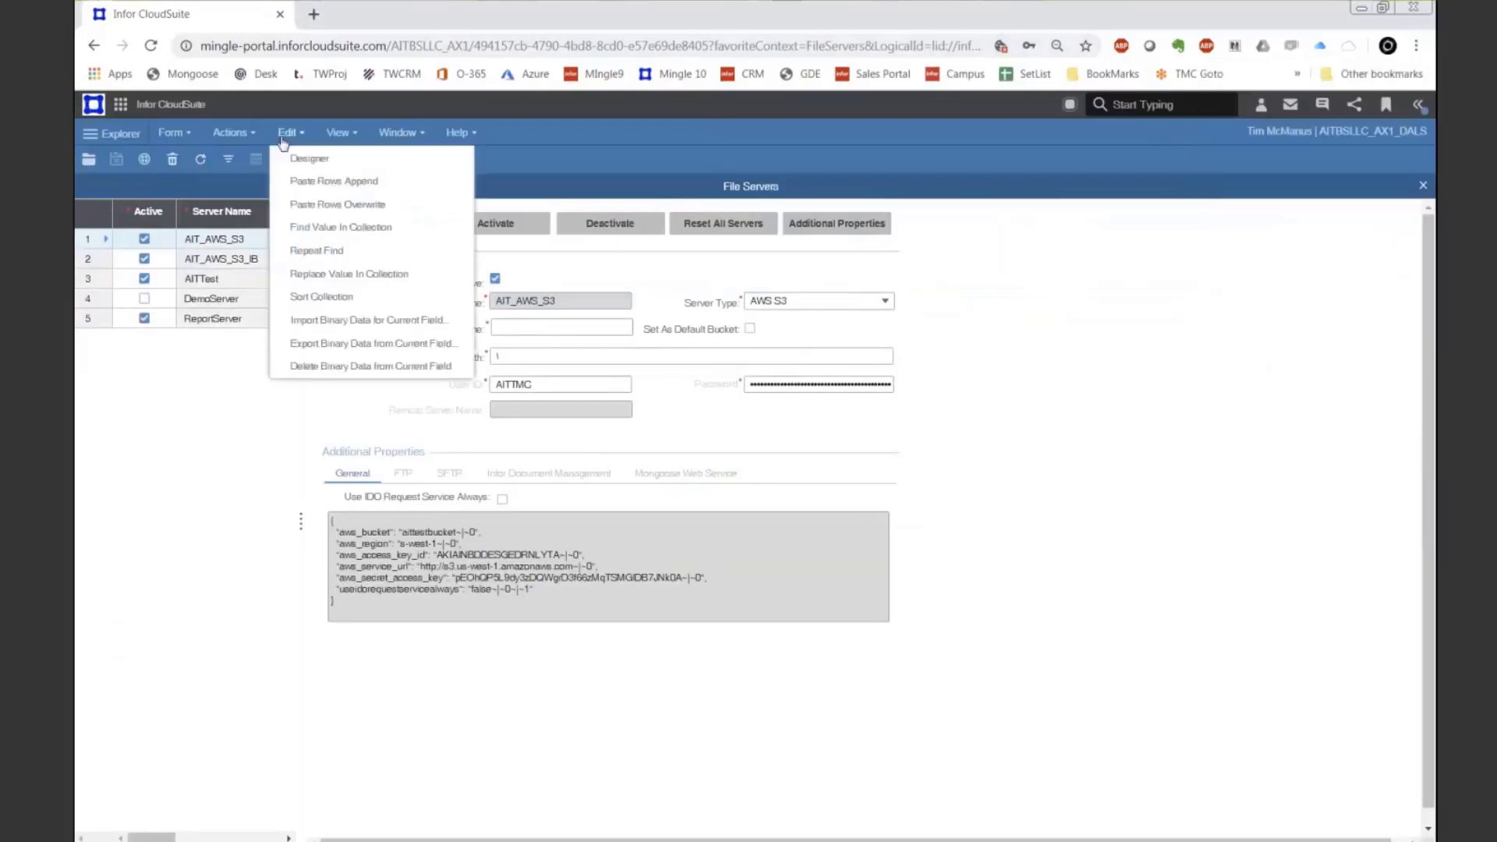
pyautogui.click(321, 182)
pyautogui.hotkey('ctrl', 'v')
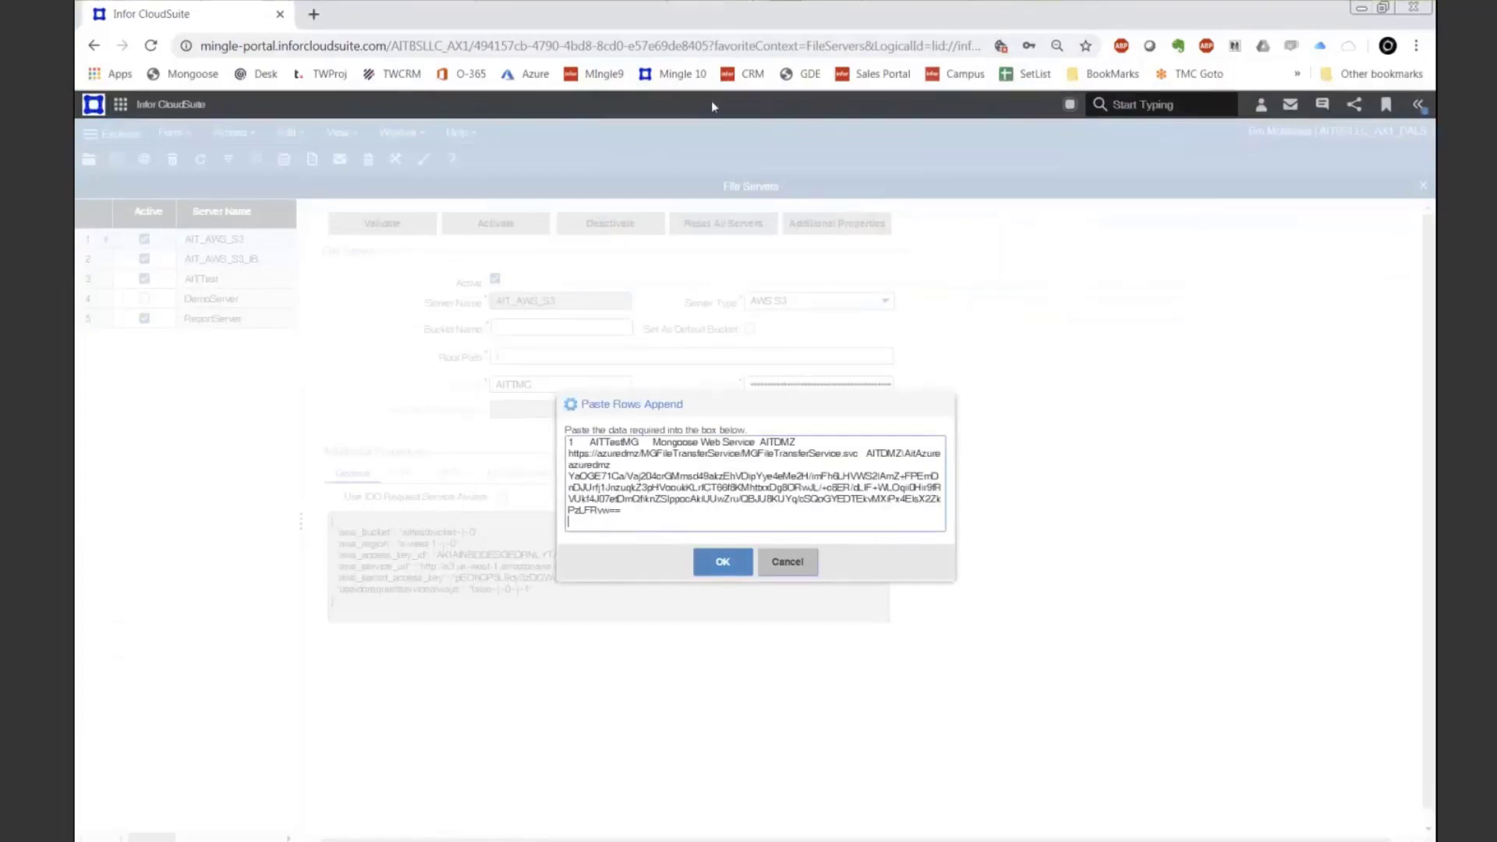
pyautogui.click(724, 561)
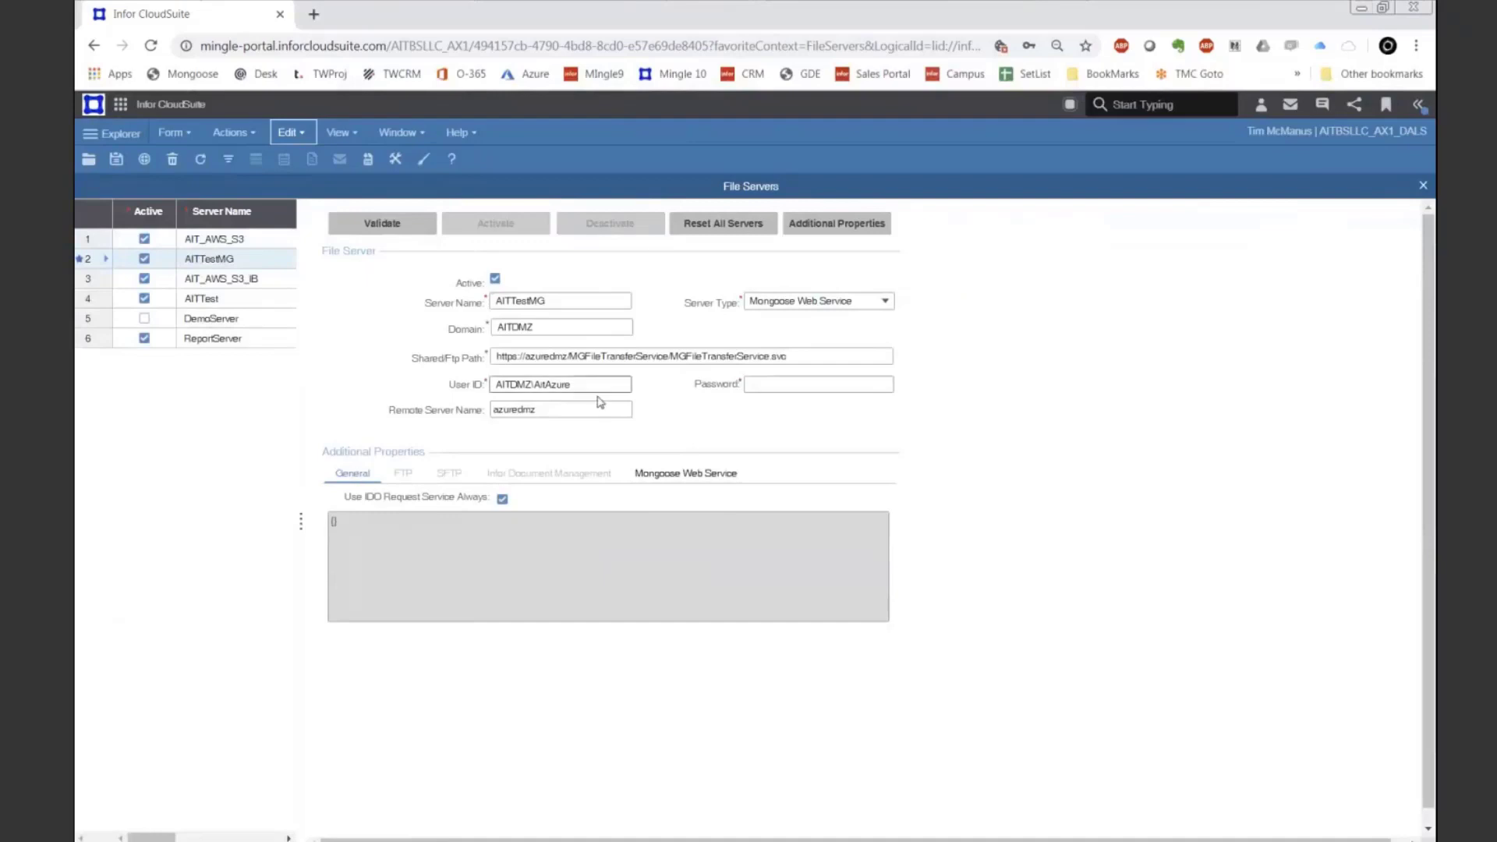
# Paste the account password into AITTestMG's Password field and save the record
pyautogui.click(780, 384)
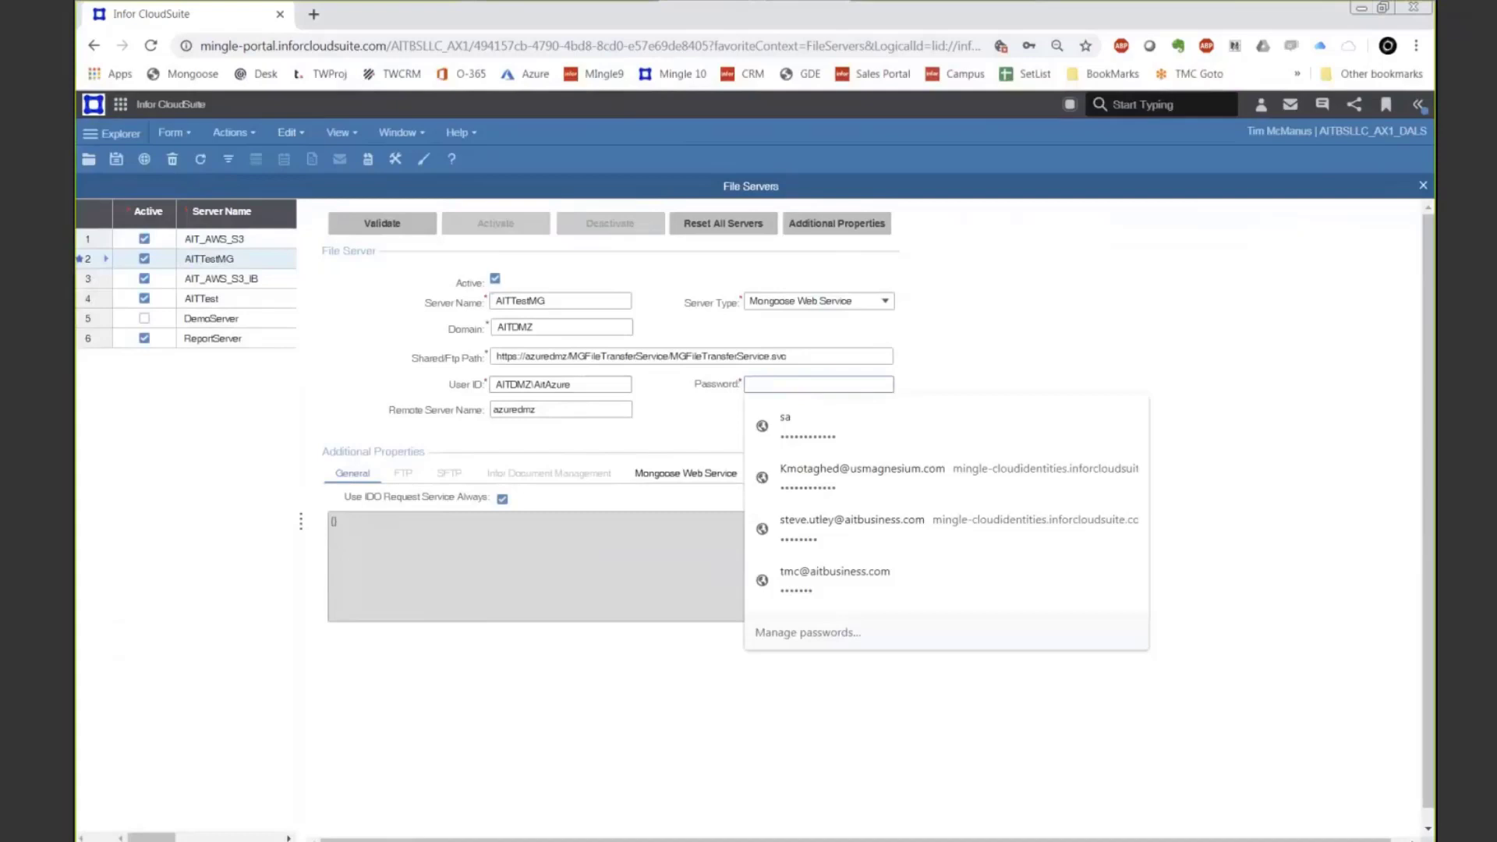
pyautogui.hotkey('alt', 'Tab')
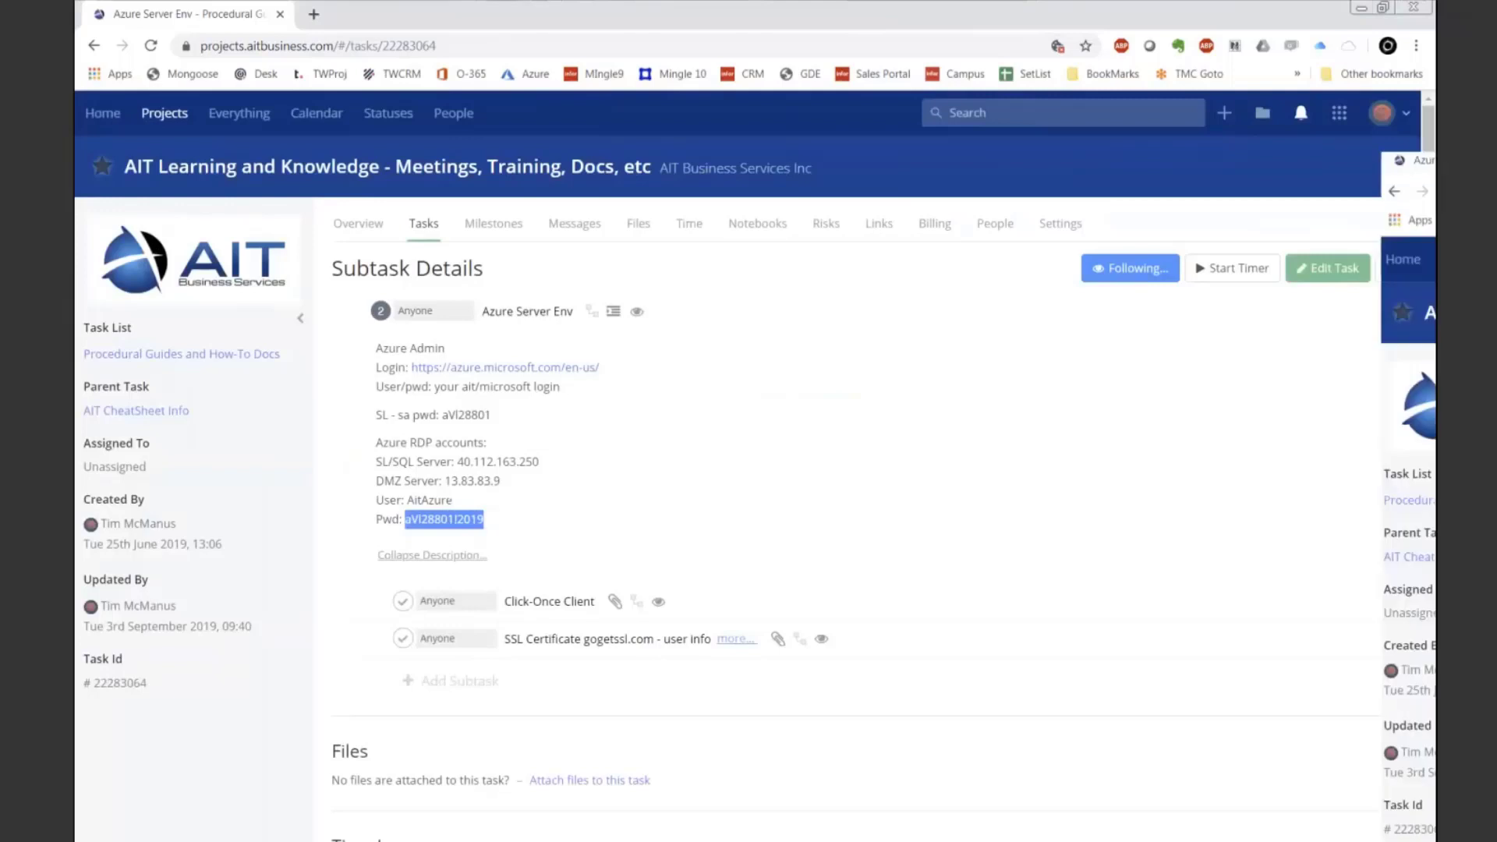
pyautogui.hotkey('alt', 'Tab')
pyautogui.click(787, 383)
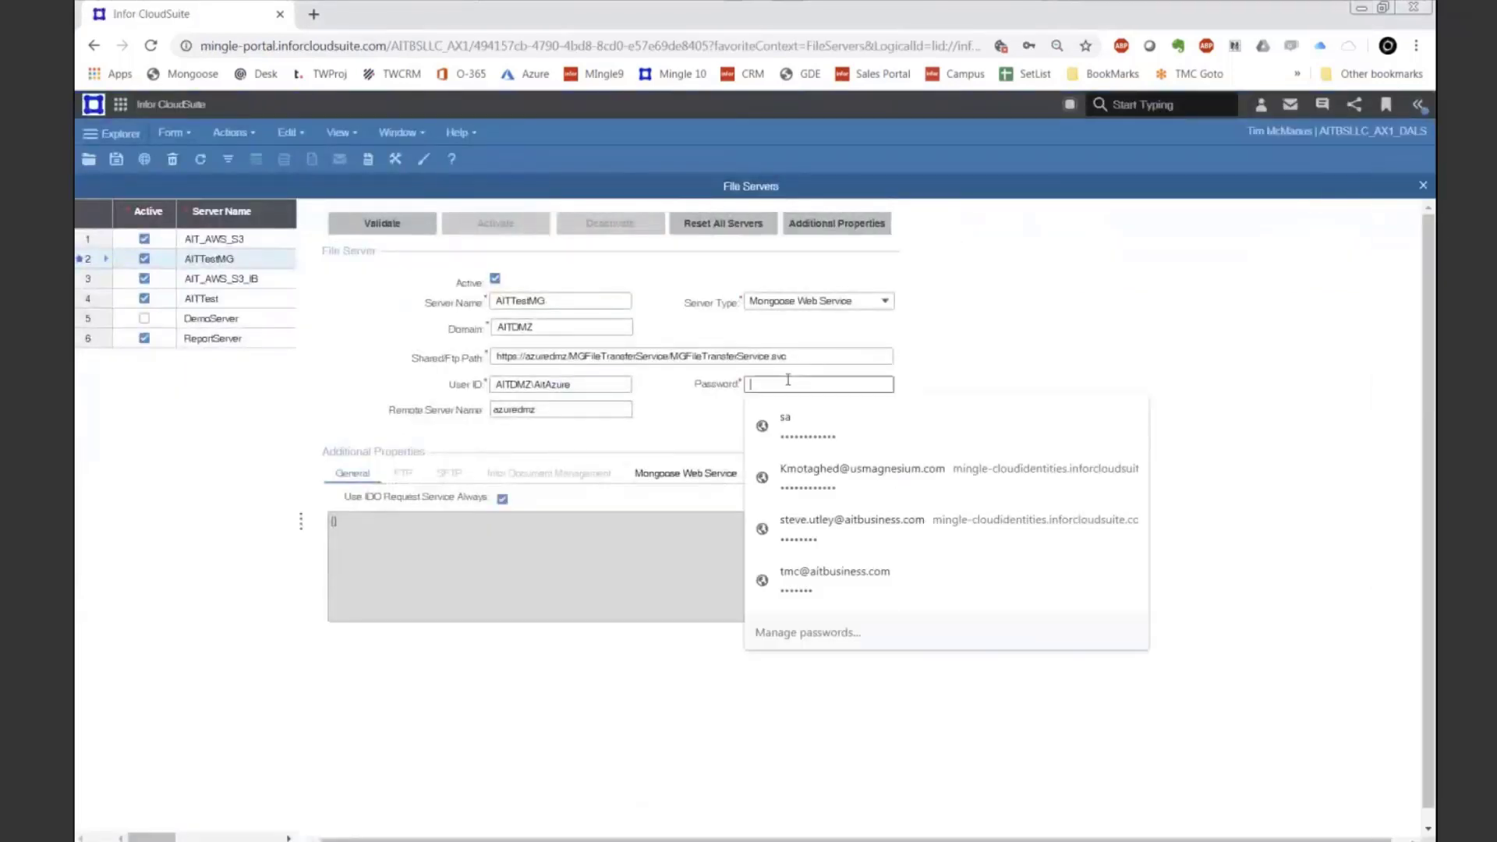
pyautogui.hotkey('ctrl', 'v')
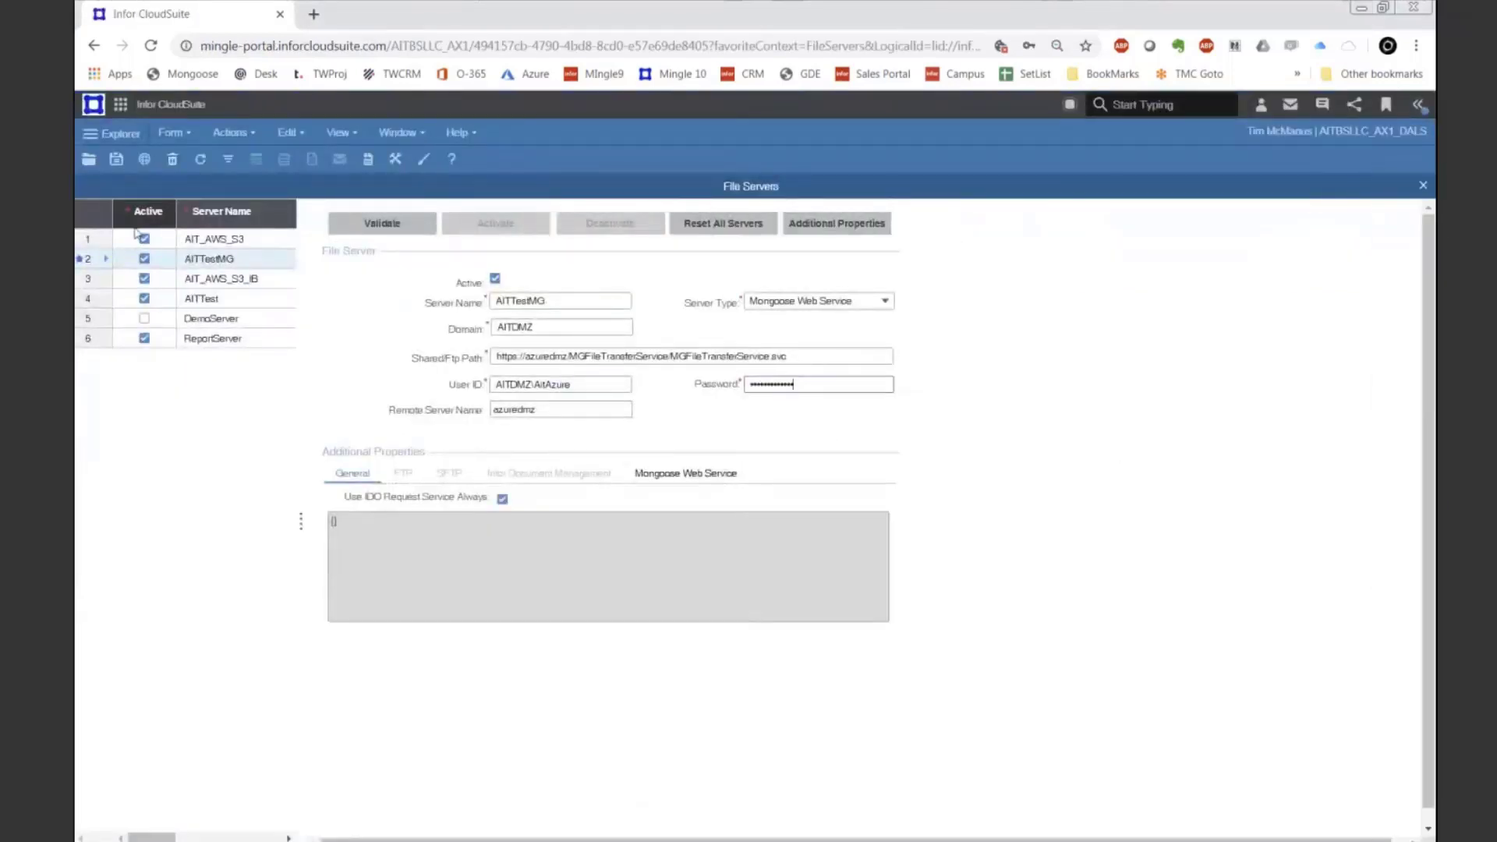
pyautogui.press('Tab')
pyautogui.click(117, 159)
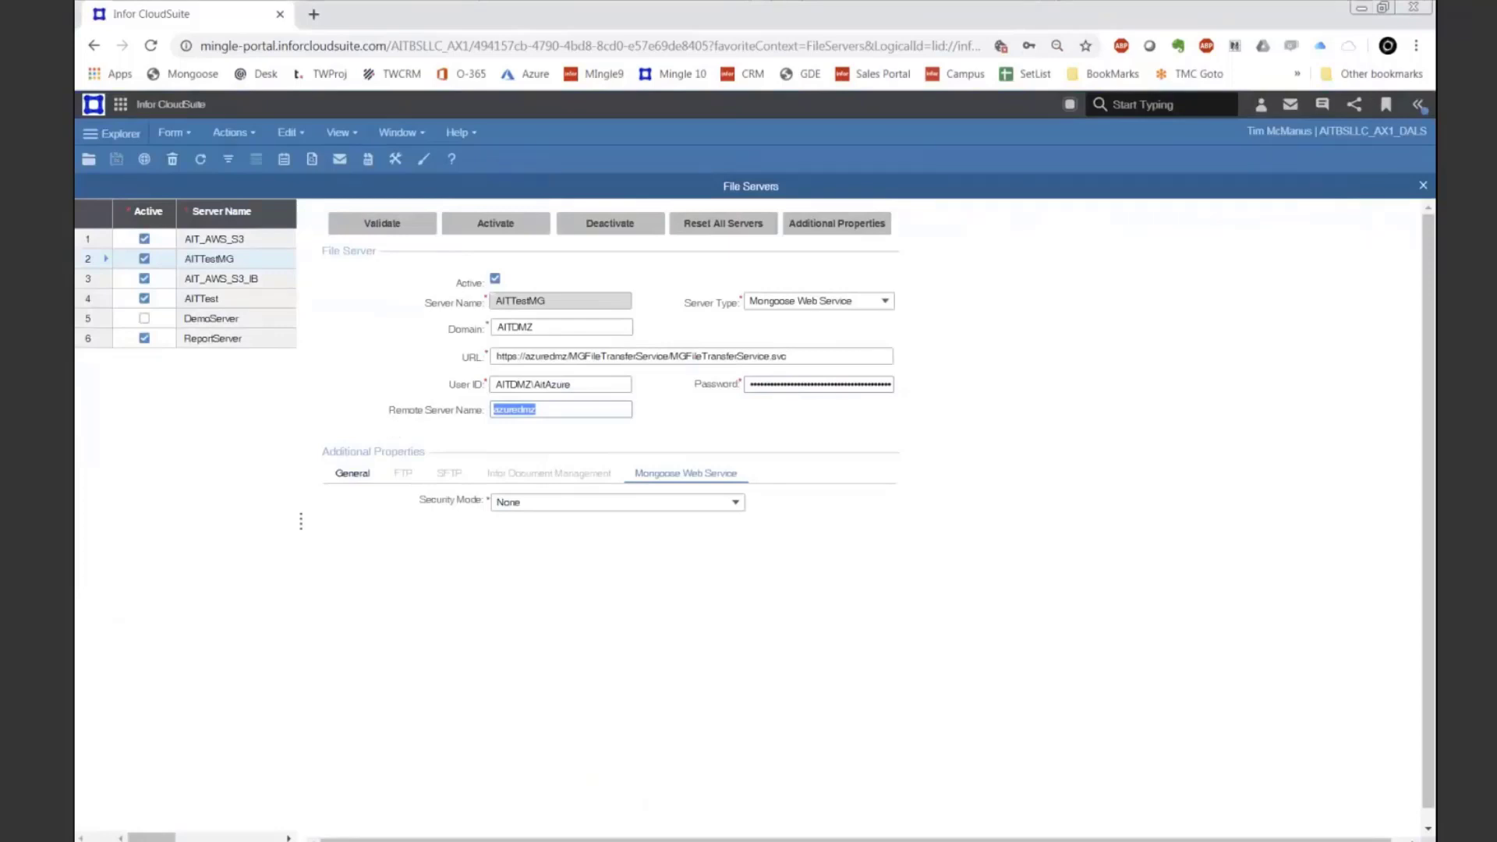
pyautogui.click(935, 835)
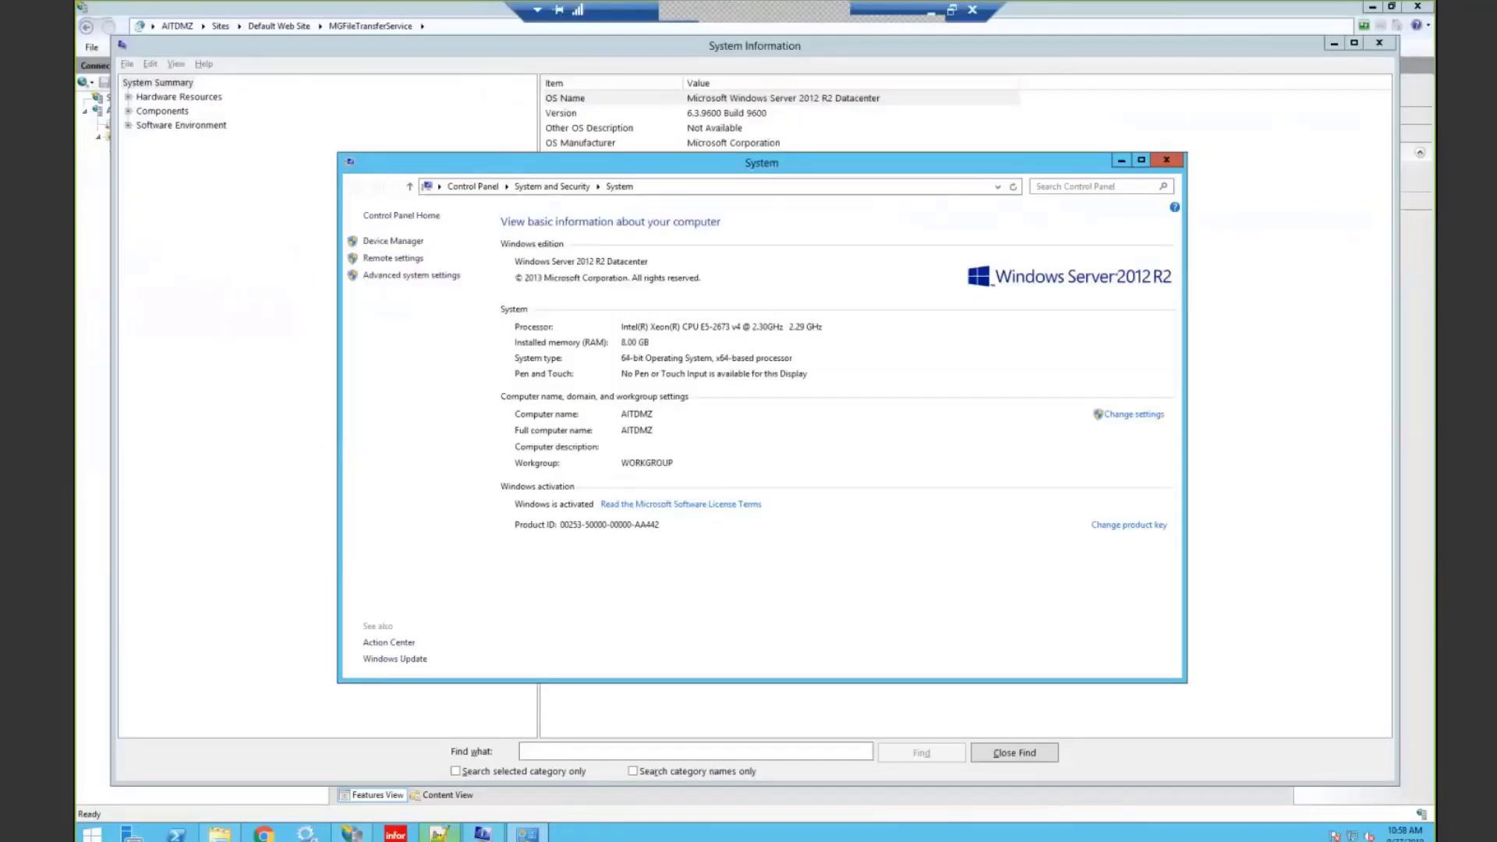
# Open the MGFileTransferService folder from IIS Manager and edit Web.config in Notepad++
pyautogui.moveTo(434, 833)
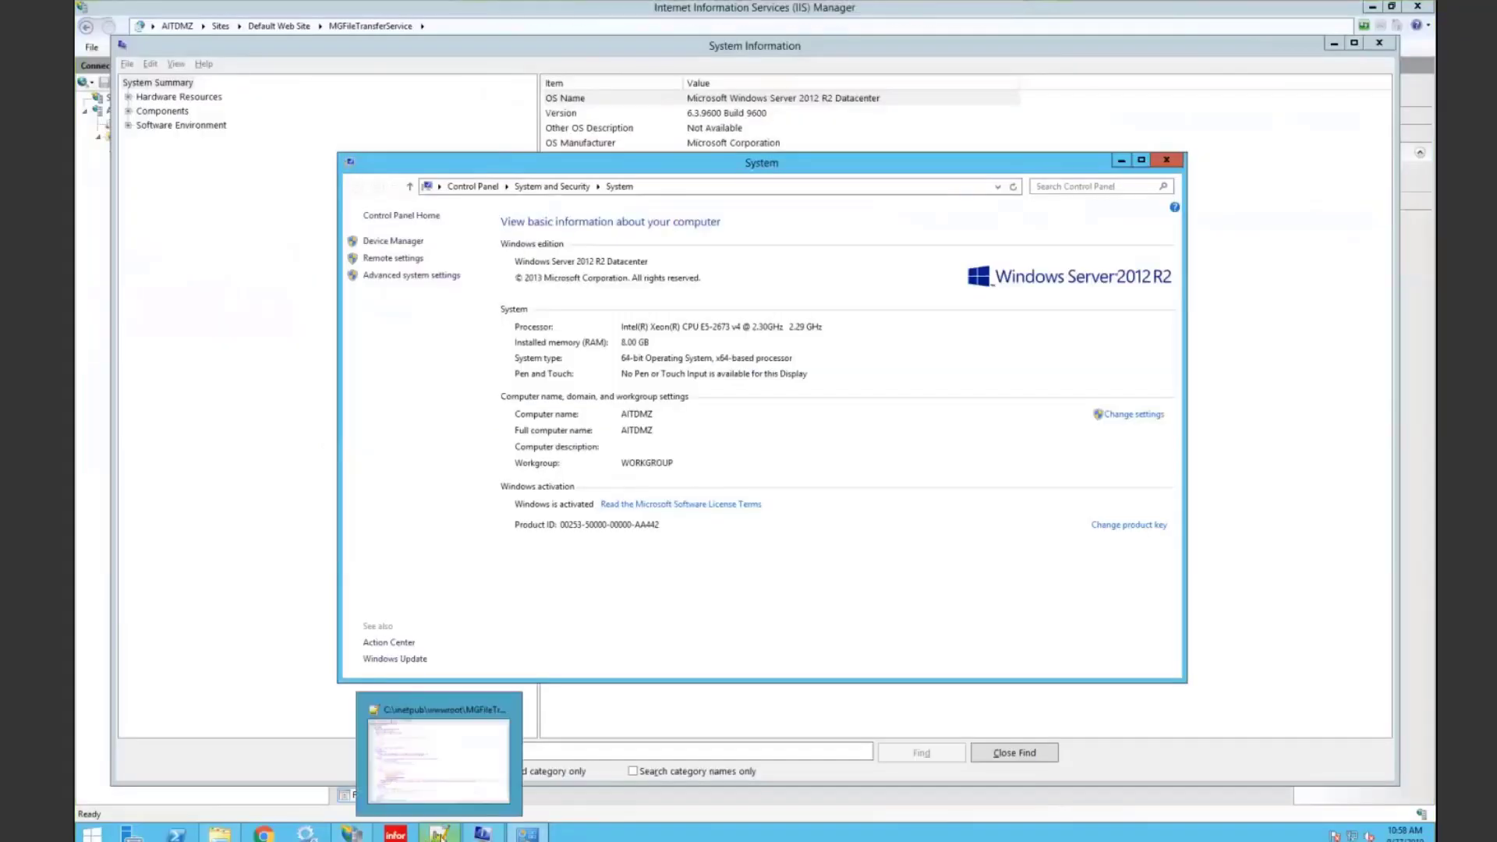
pyautogui.click(351, 832)
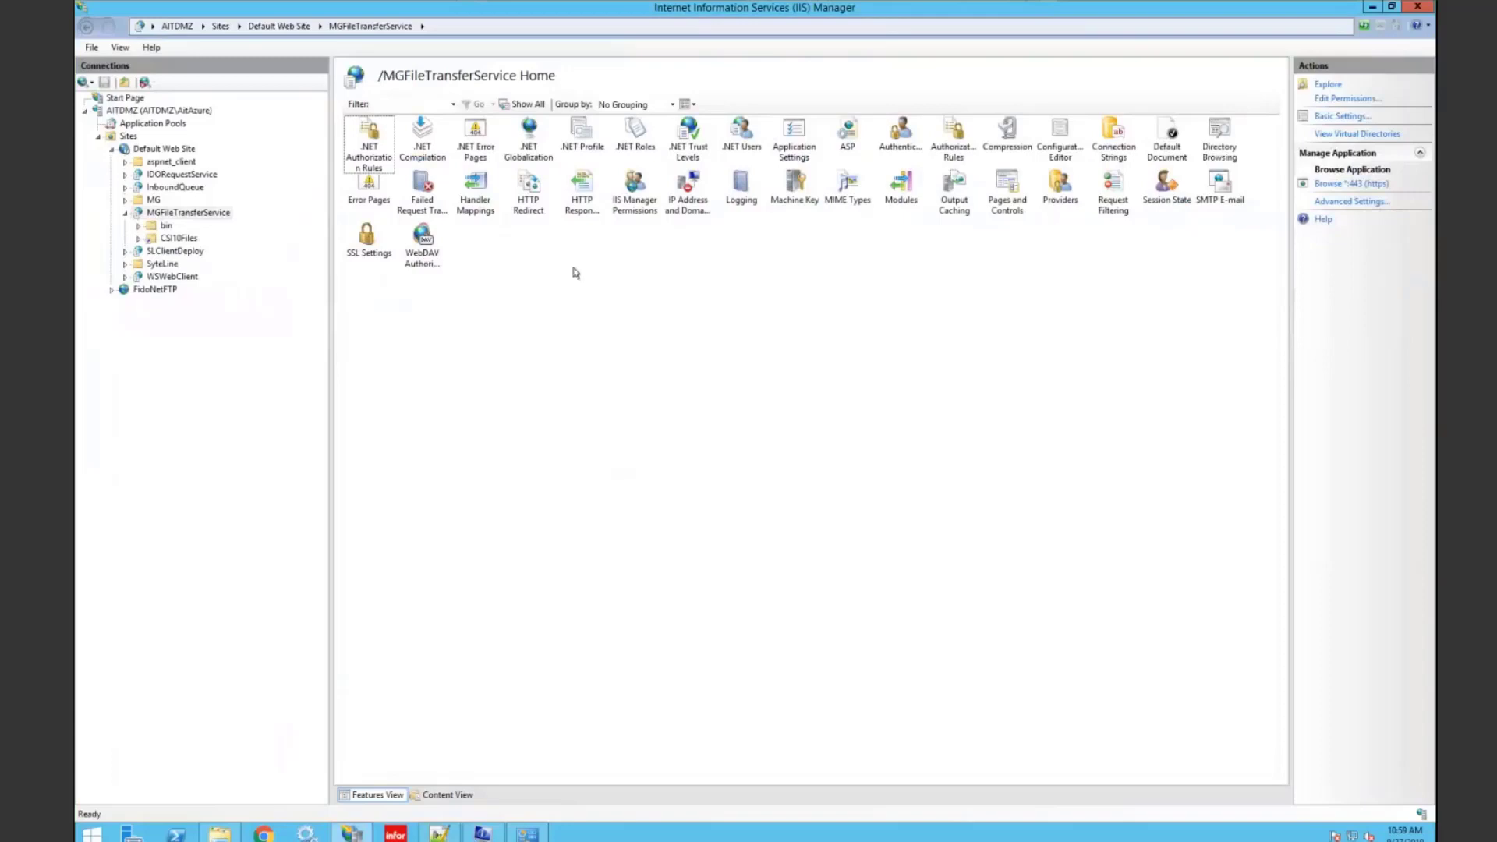
pyautogui.rightClick(195, 215)
pyautogui.press('Escape')
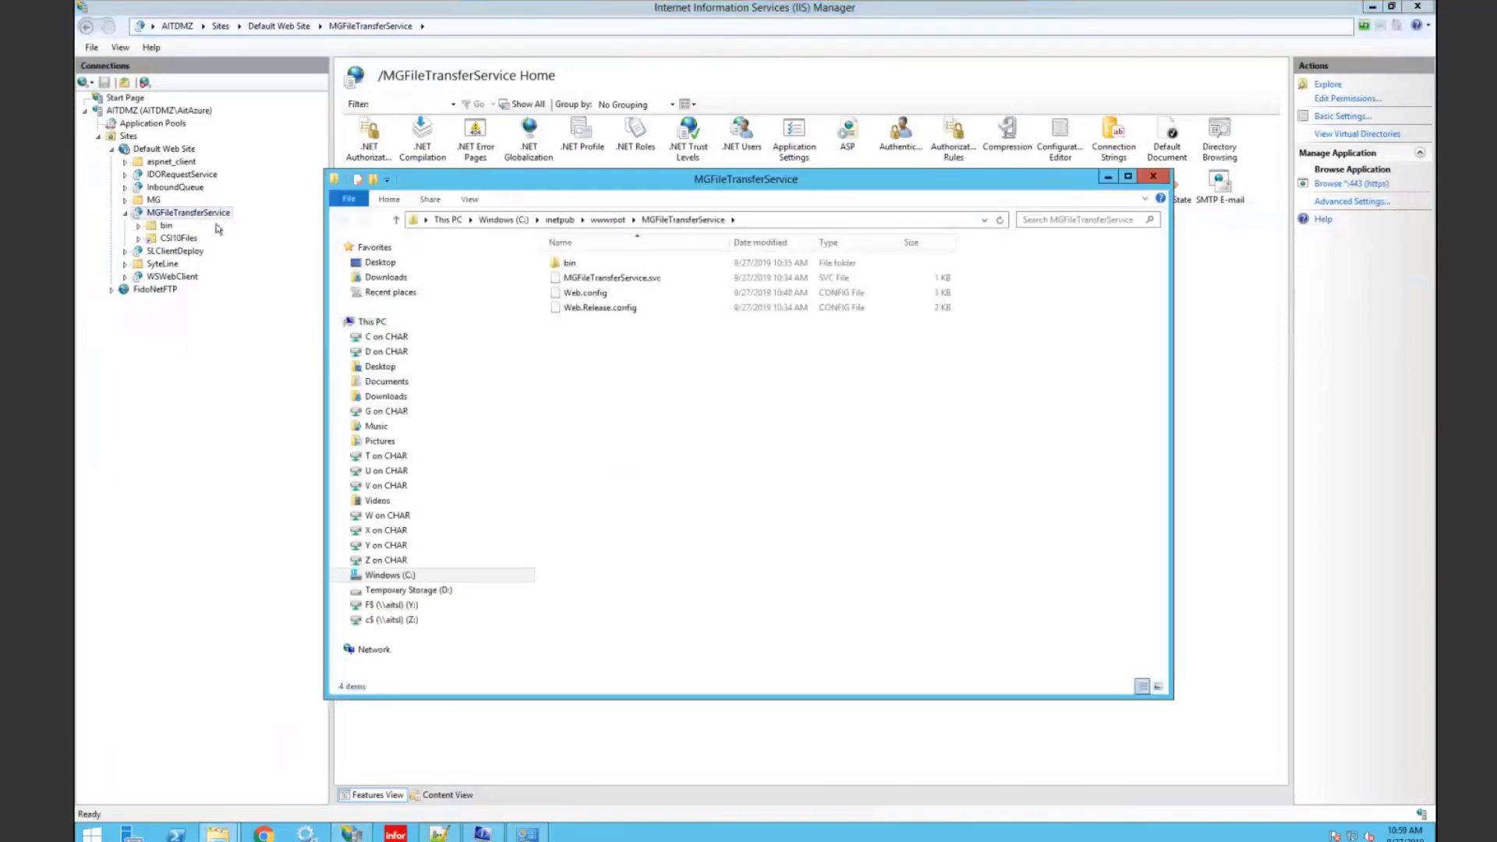
pyautogui.click(591, 294)
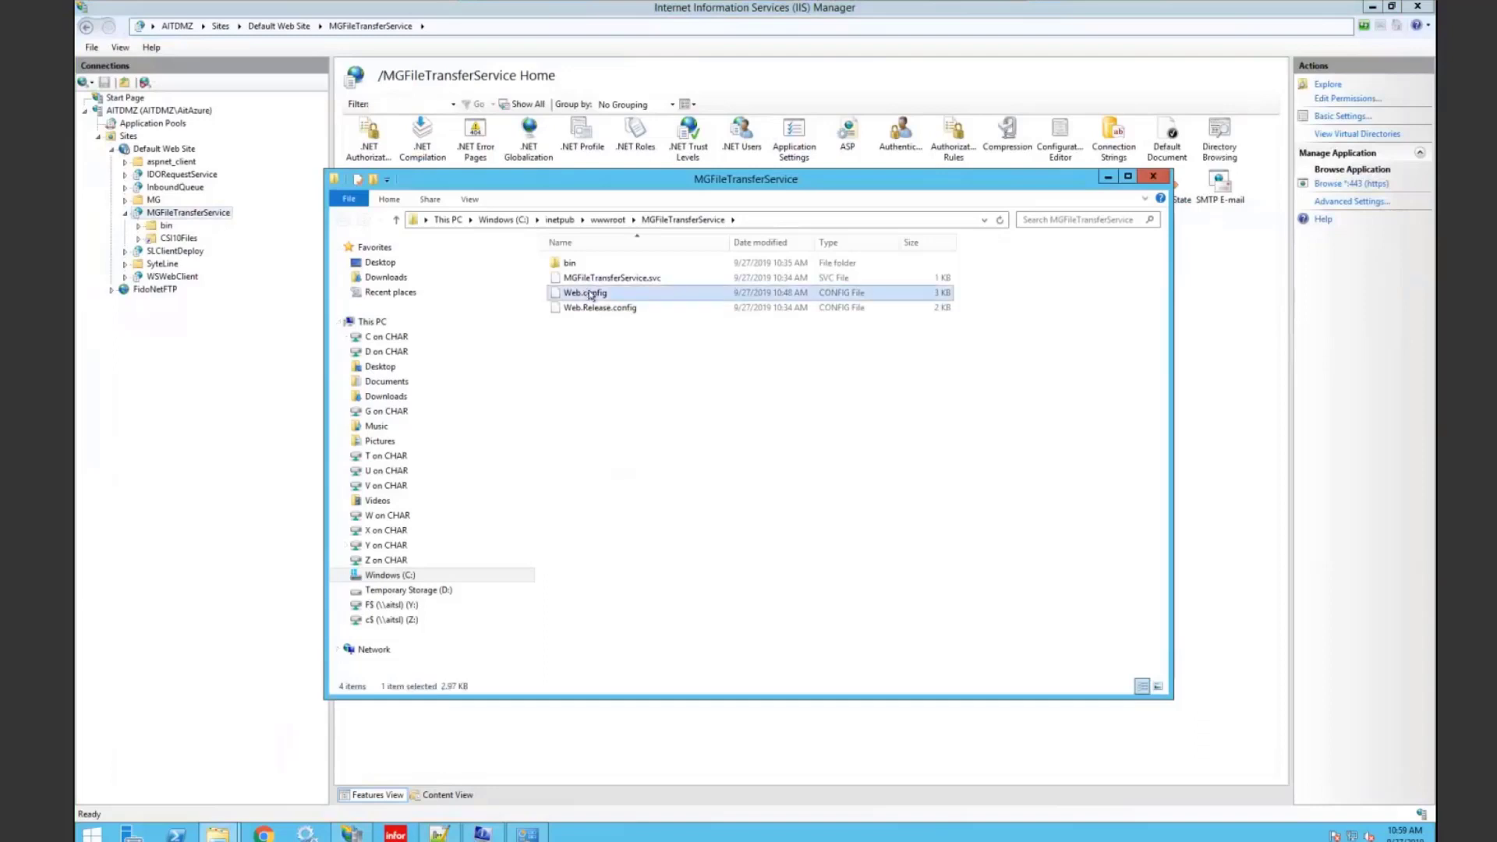
pyautogui.doubleClick(591, 293)
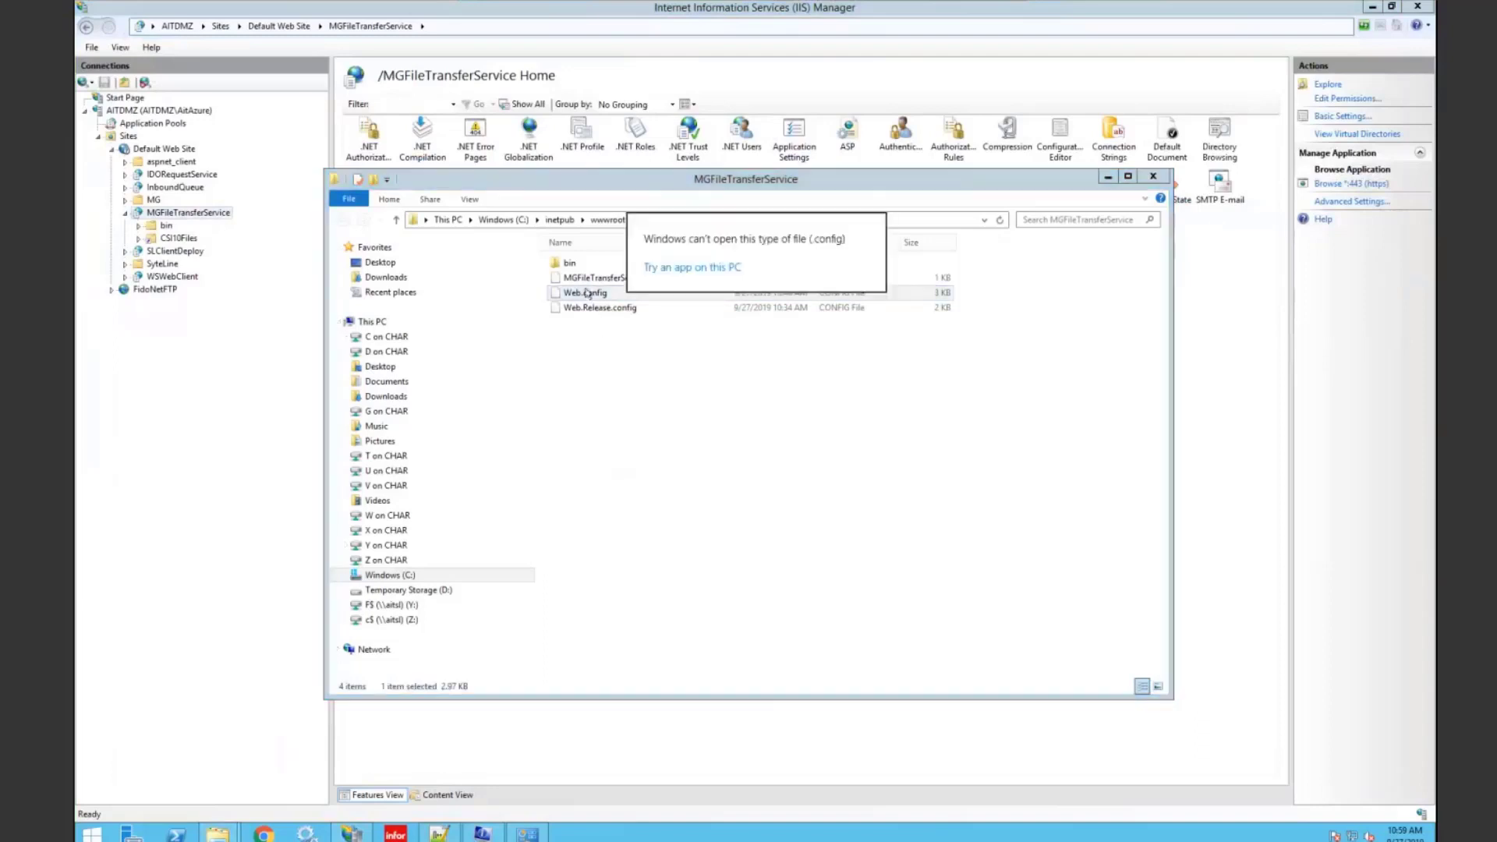
pyautogui.click(591, 294)
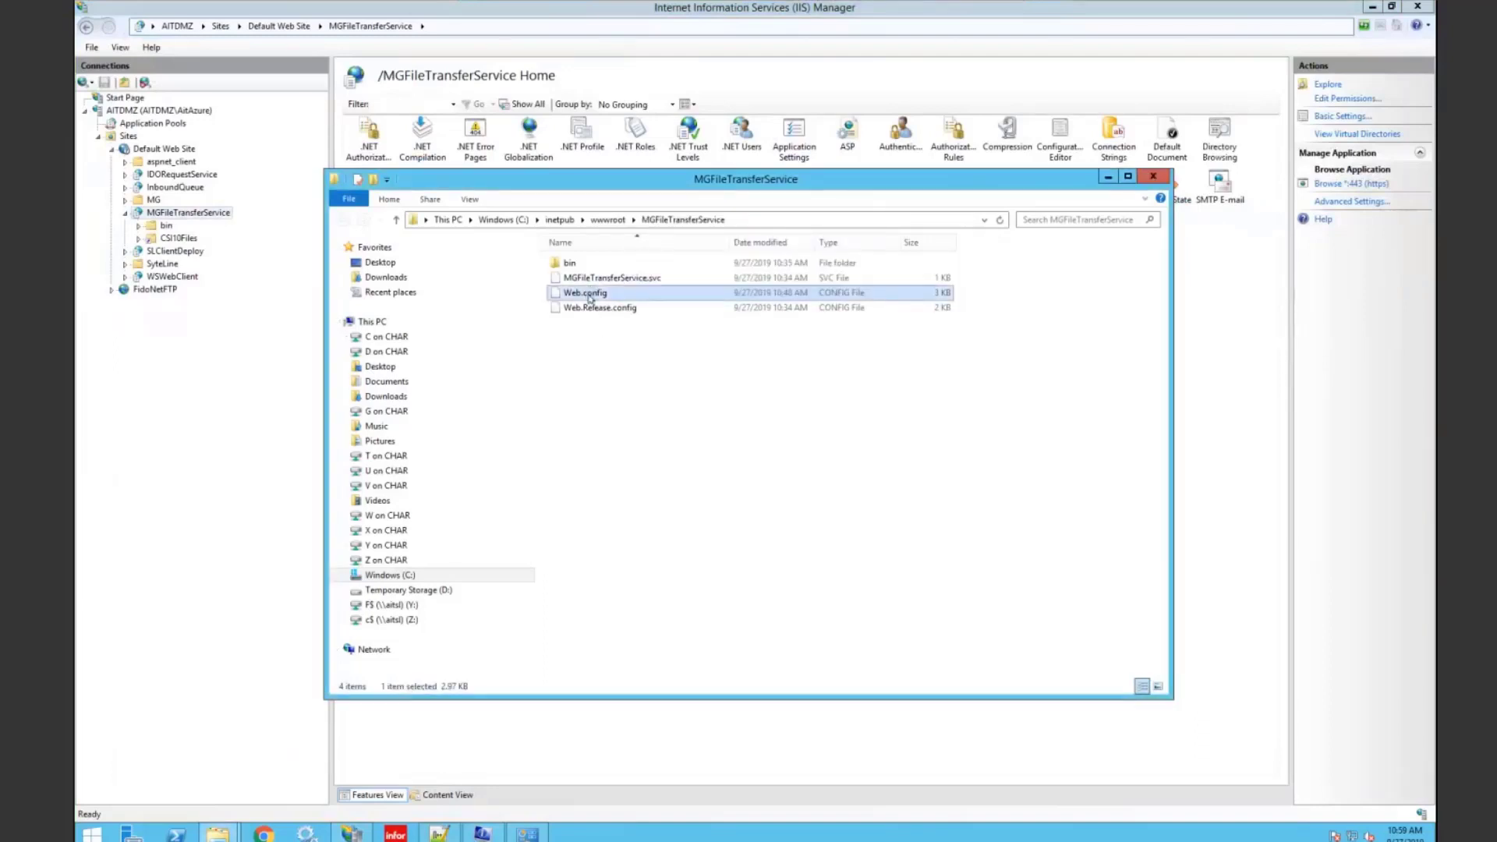
pyautogui.rightClick(591, 293)
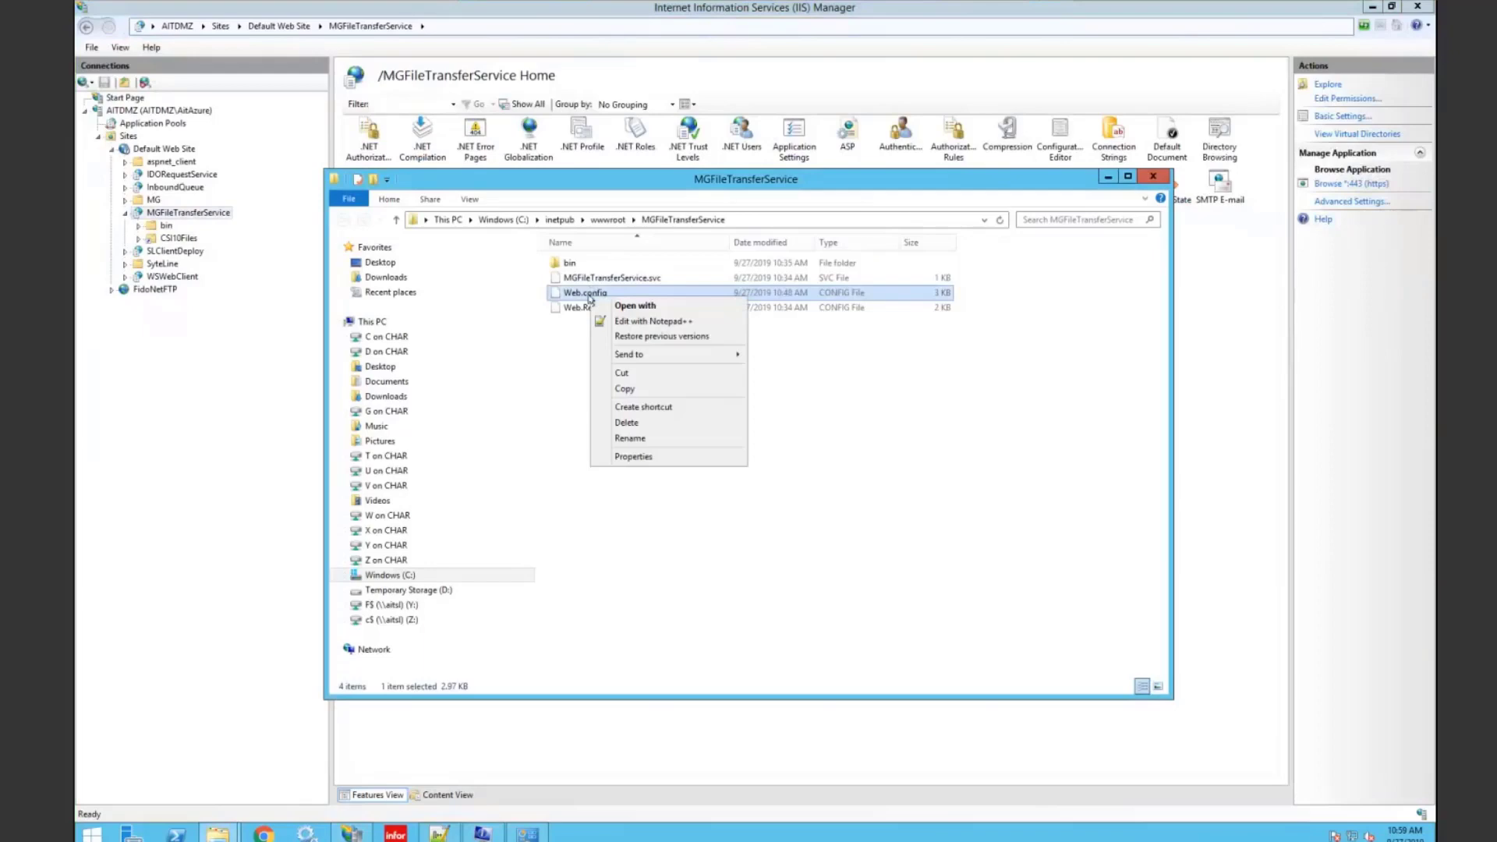
pyautogui.click(660, 322)
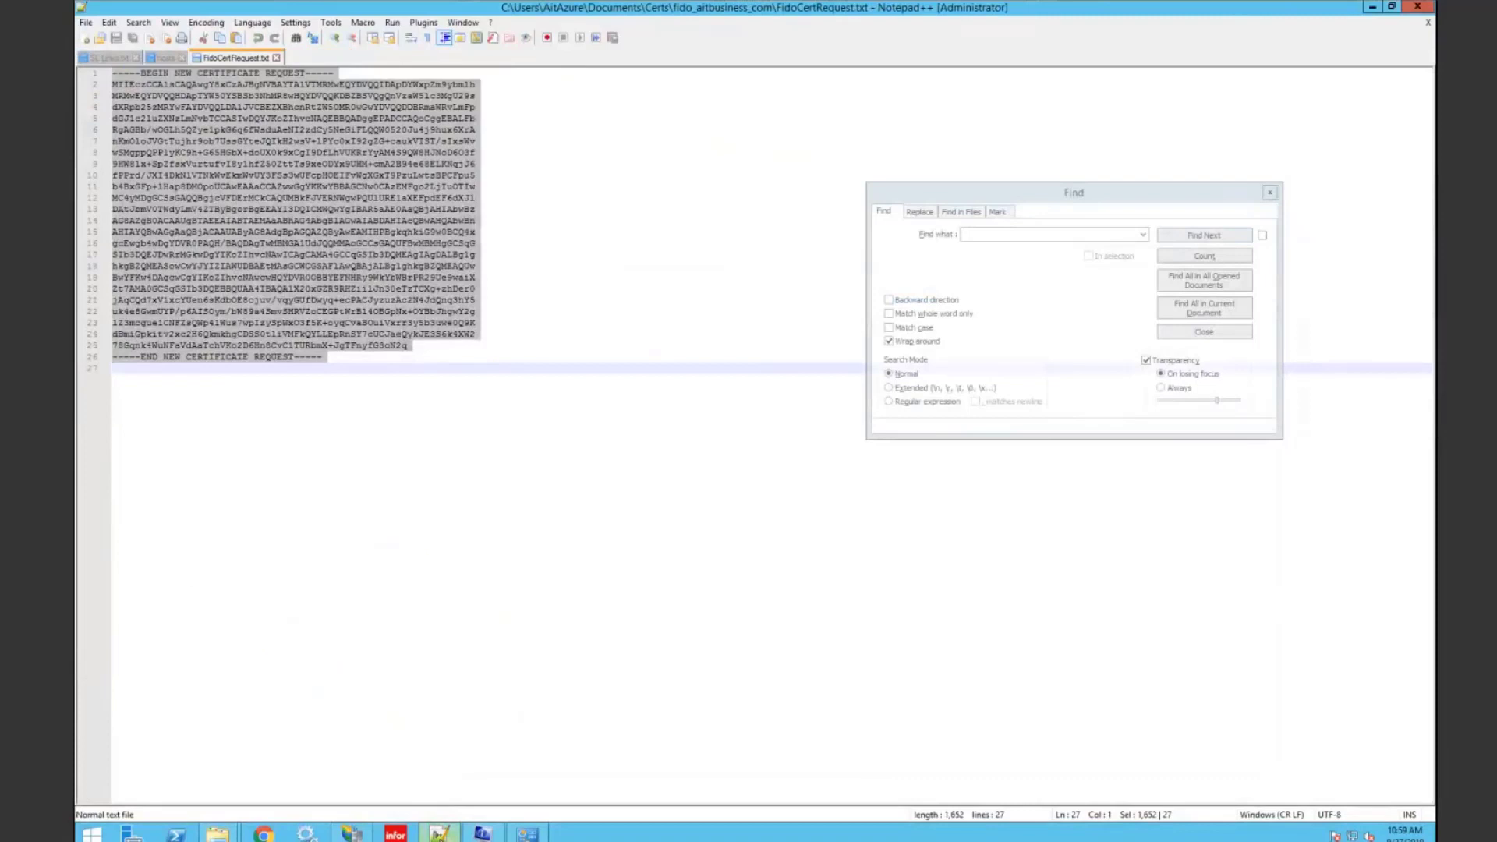
# Reopen Web.config in Notepad++ and close the Find dialog
pyautogui.click(218, 834)
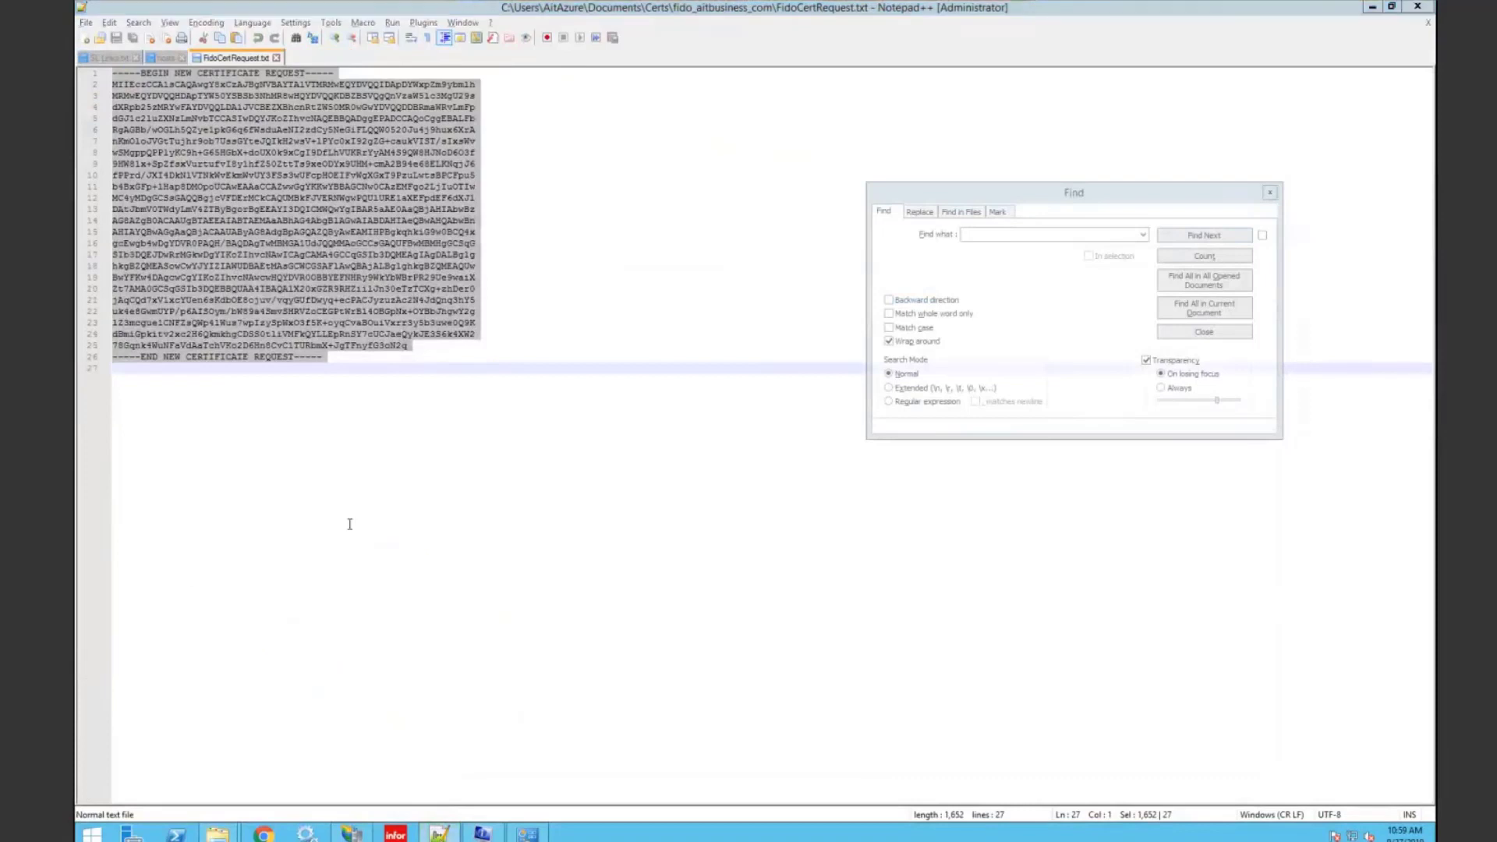
pyautogui.rightClick(622, 295)
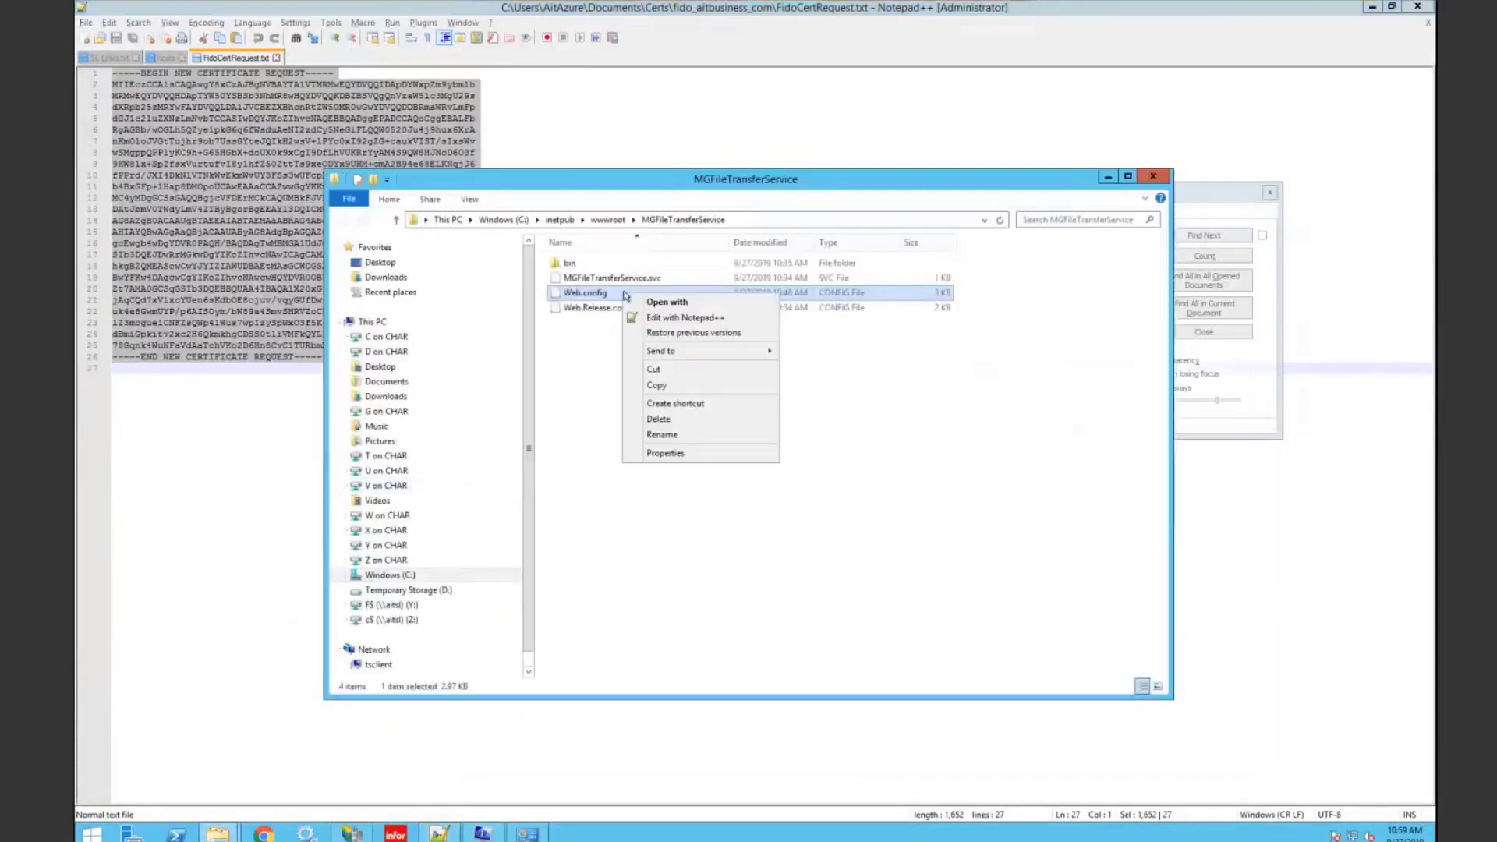
pyautogui.click(660, 315)
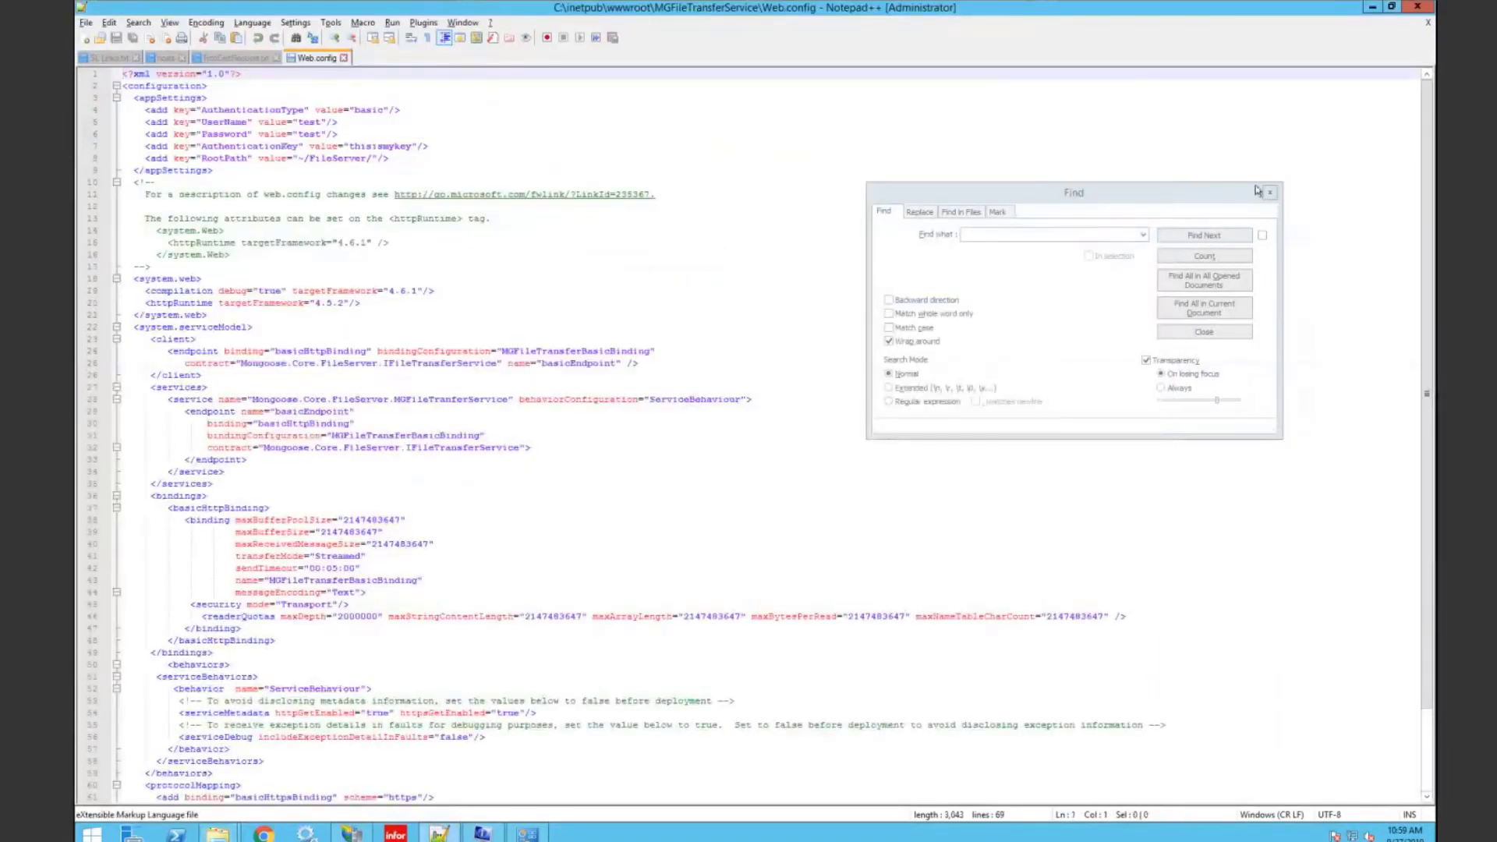
pyautogui.click(1216, 200)
pyautogui.press('Escape')
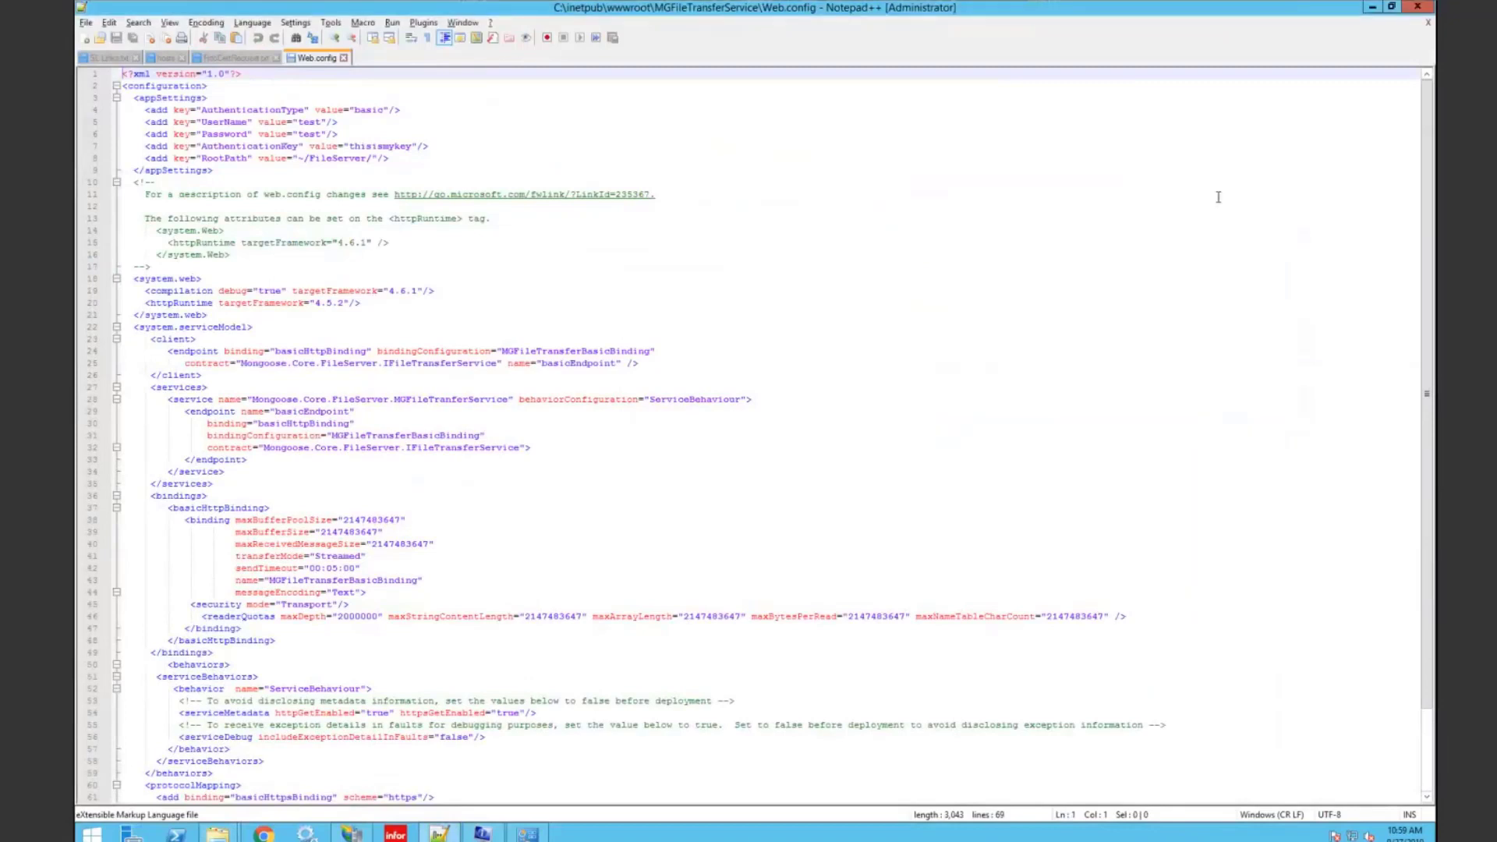
# Replace the UserName value 'test' on line 5 with AITDMS
pyautogui.click(1010, 343)
pyautogui.hotkey('ctrl', 'Home')
pyautogui.press('Down')
pyautogui.press('Down')
pyautogui.press('Down')
pyautogui.press('Down')
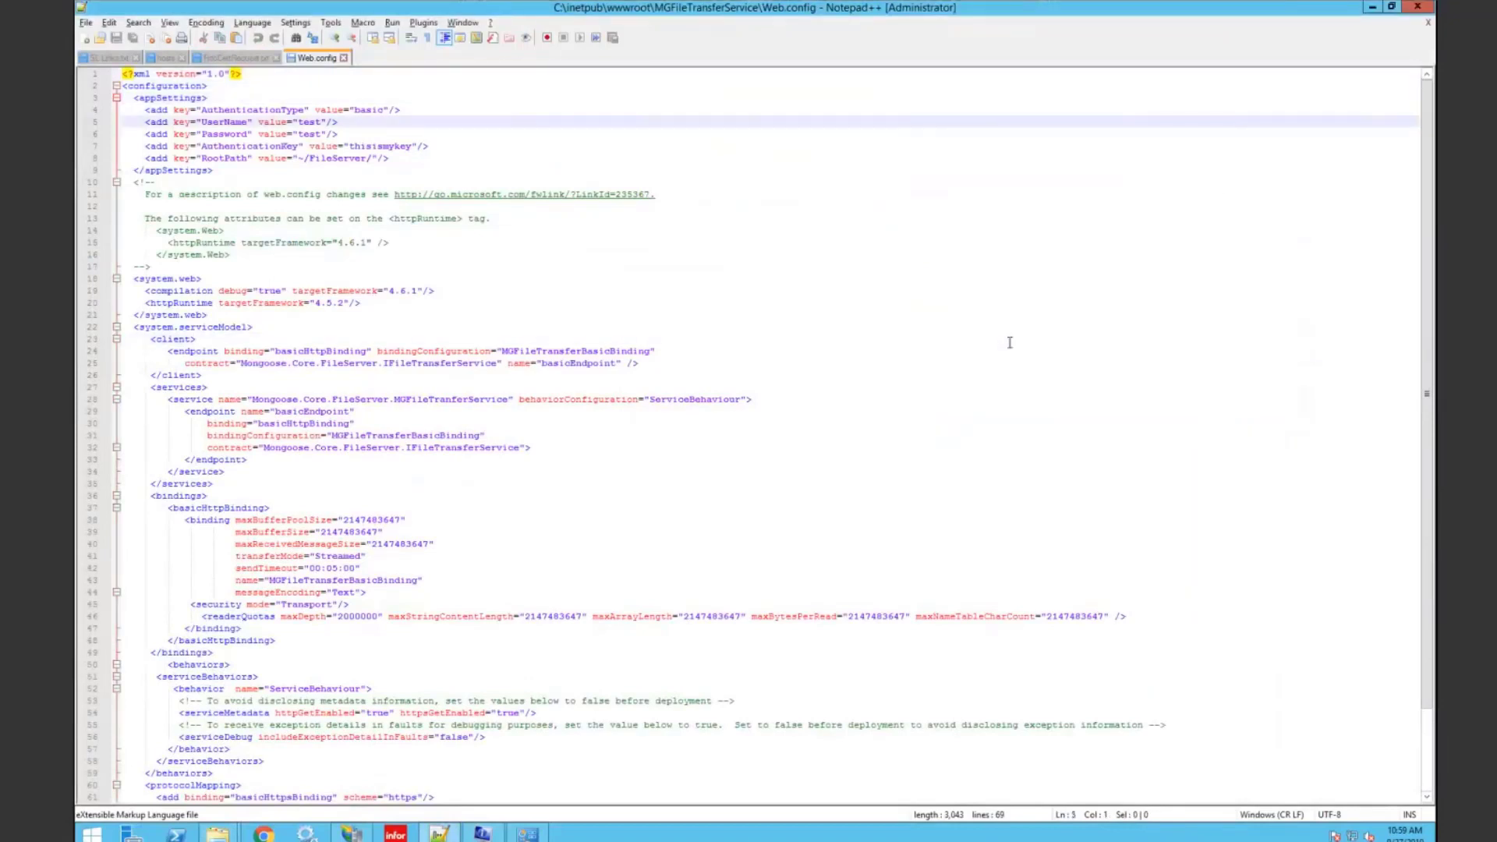
pyautogui.press('End')
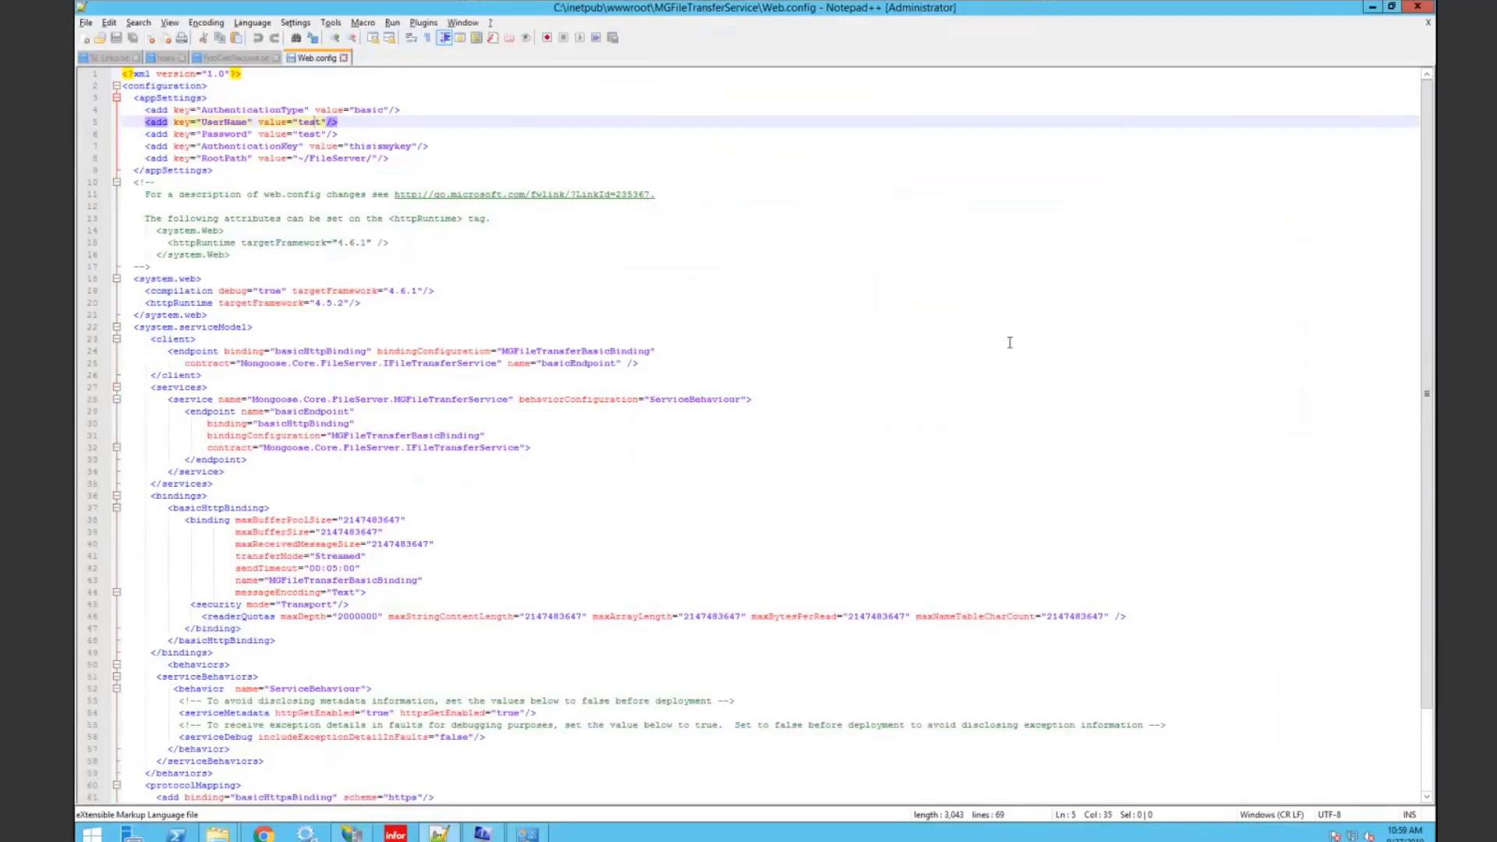
pyautogui.hotkey('ctrl', 'shift', 'Left')
pyautogui.write('Azurew')
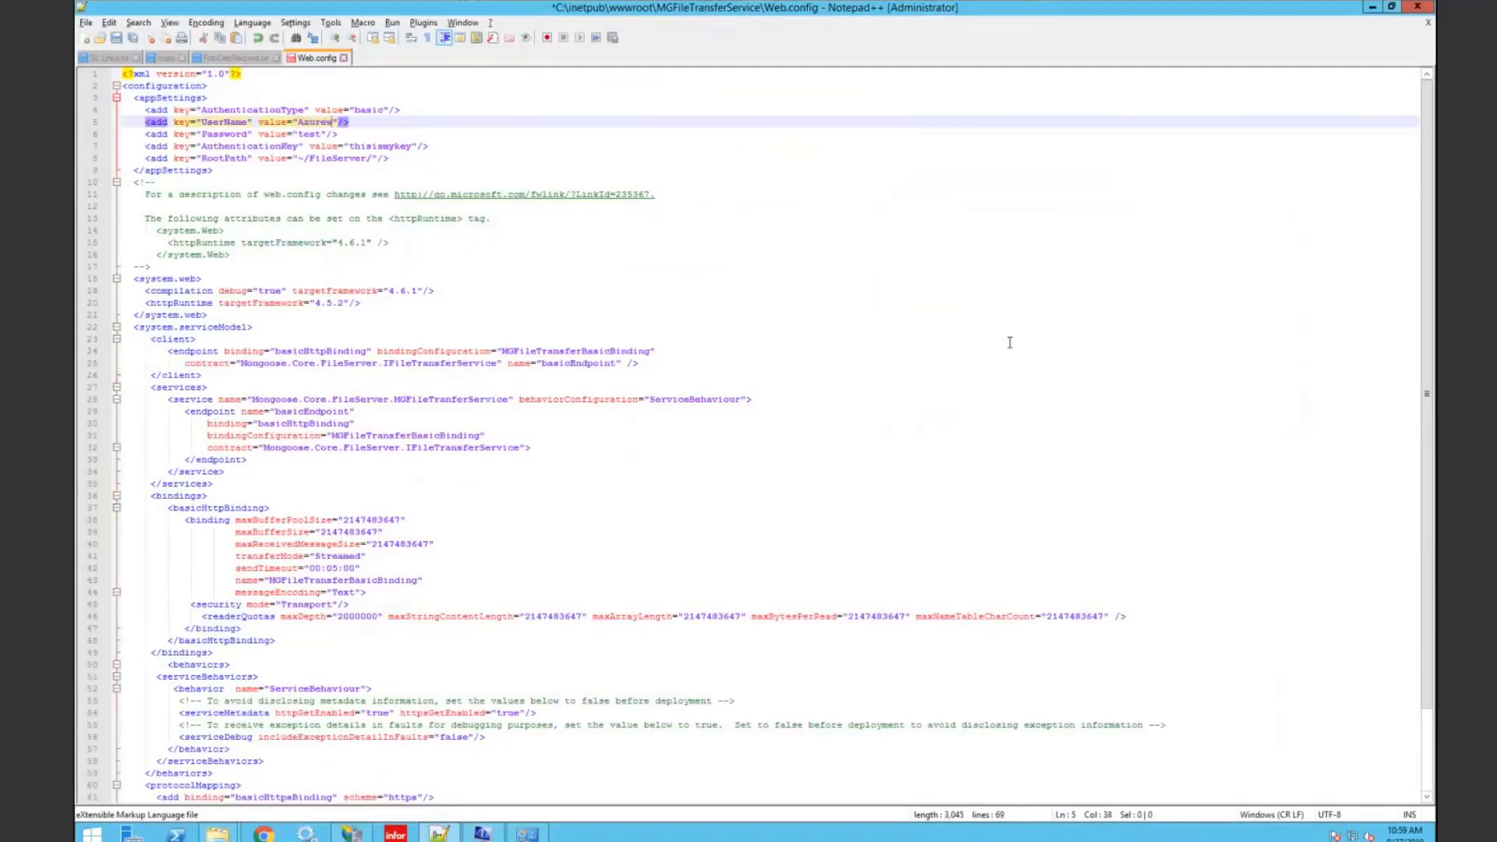
pyautogui.press('BackSpace')
pyautogui.press('BackSpace')
pyautogui.press('BackSpace')
pyautogui.press('BackSpace')
pyautogui.press('BackSpace')
pyautogui.write('Az')
pyautogui.press('BackSpace')
pyautogui.press('BackSpace')
pyautogui.write('AITDMS')
pyautogui.hotkey('alt', 'Tab')
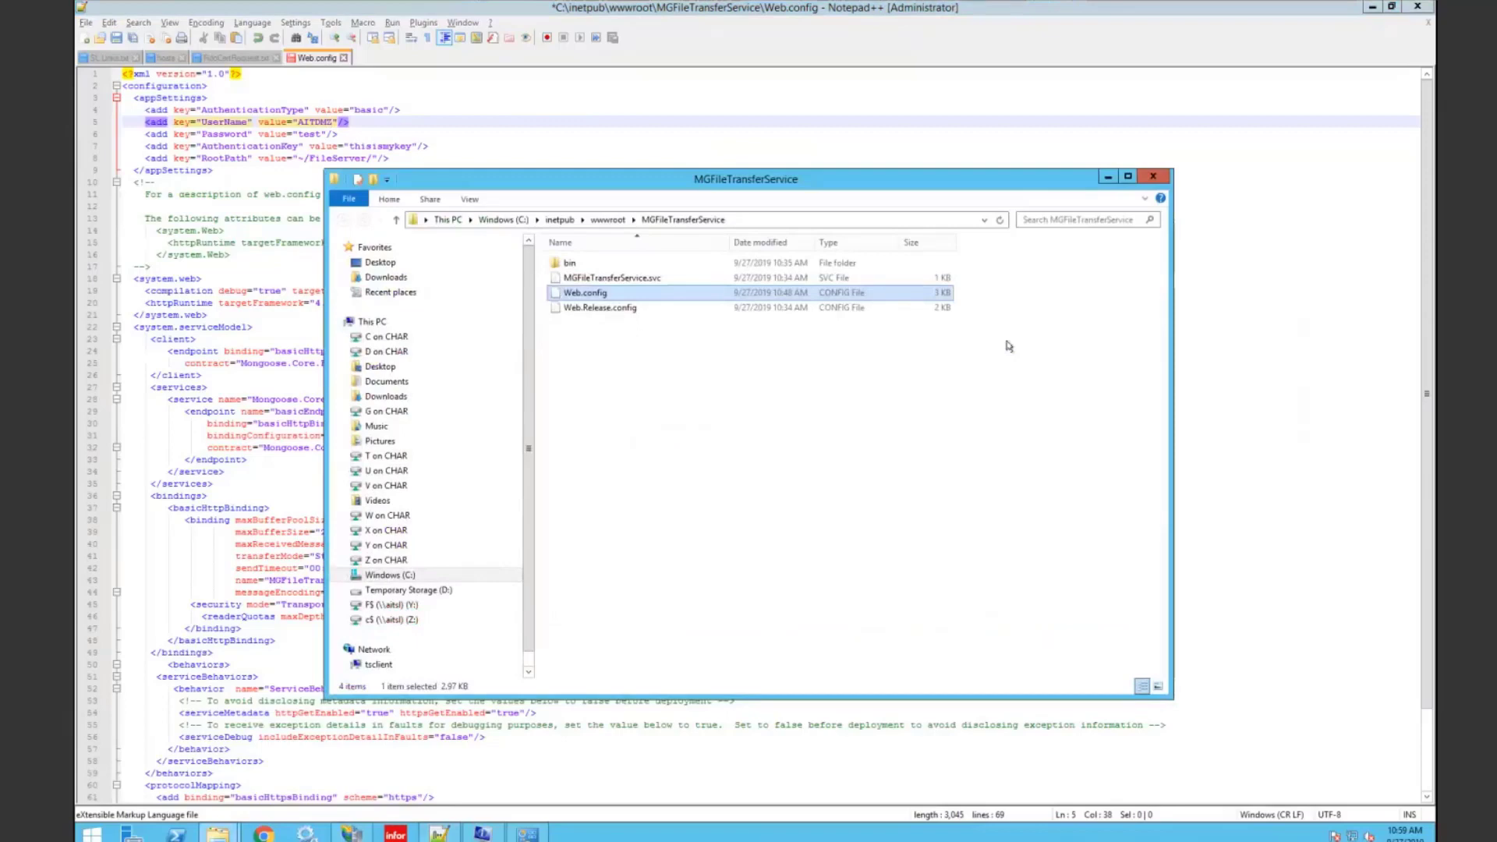
pyautogui.hotkey('alt', 'Tab')
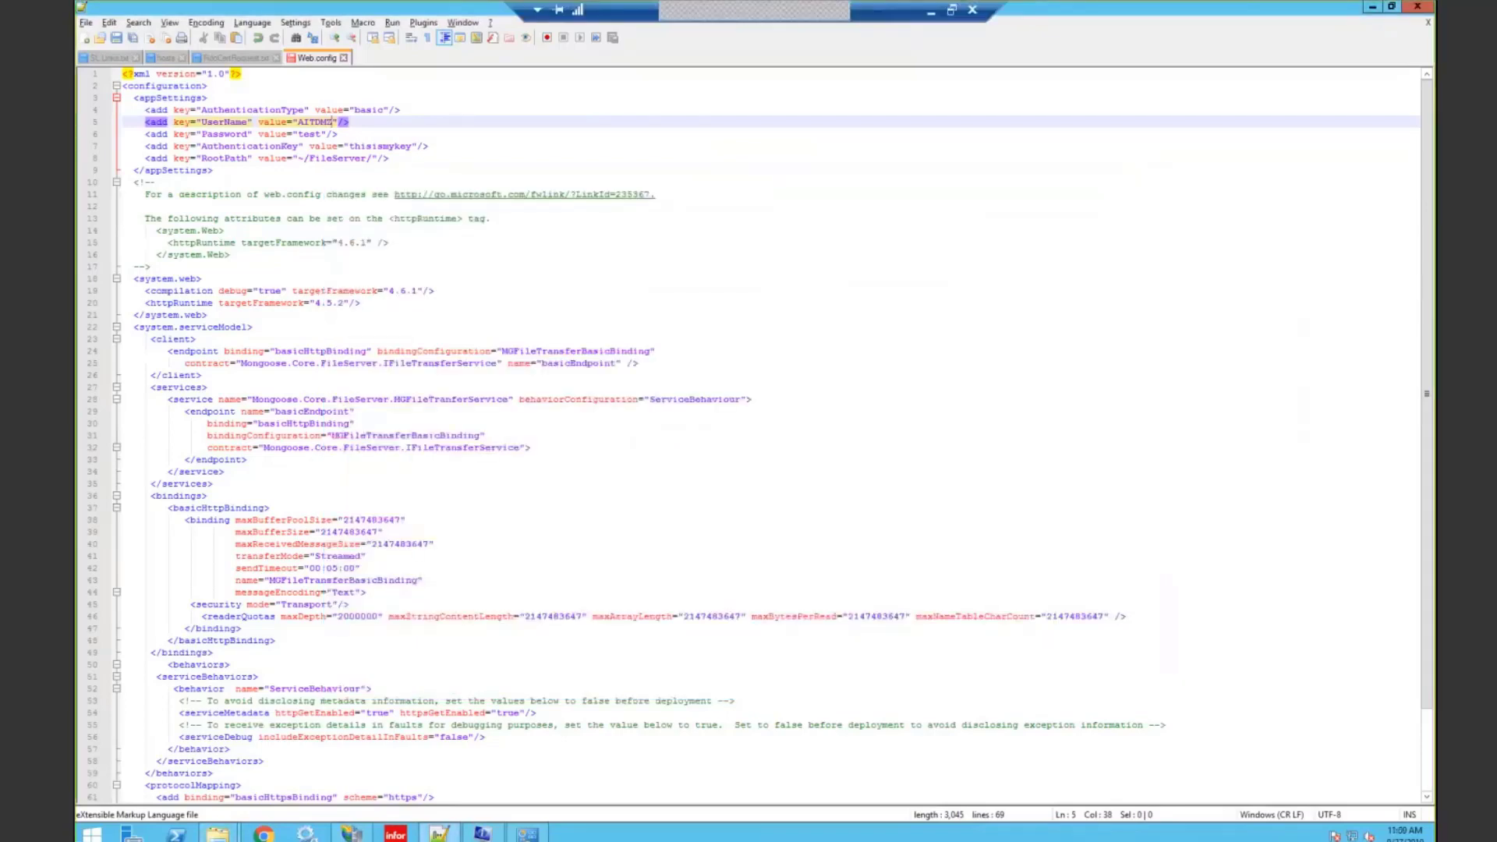
pyautogui.hotkey('alt', 'Tab')
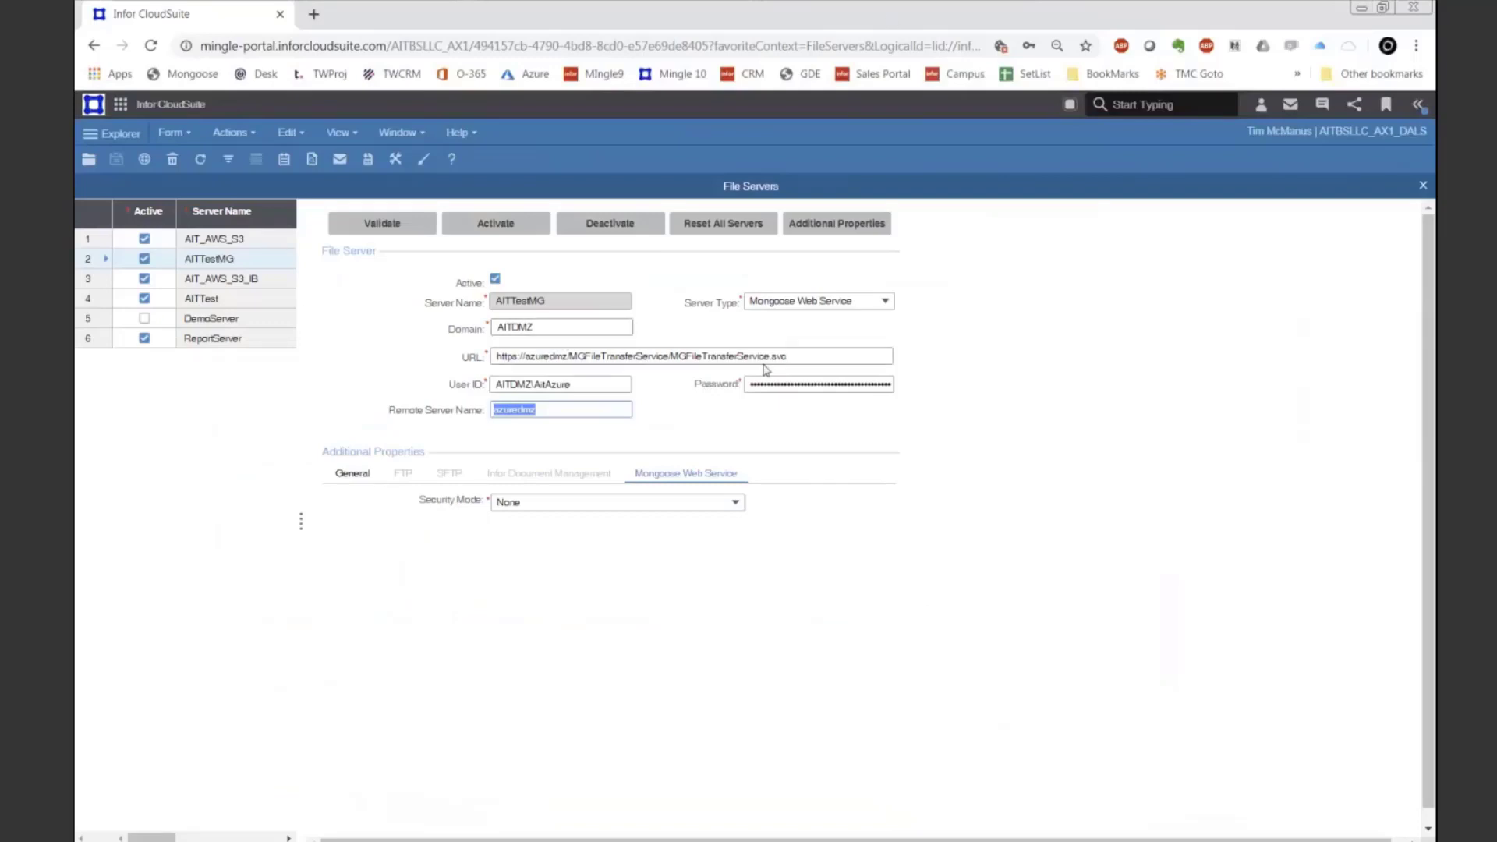
# Copy the AITTestMG User ID value from the File Servers form
pyautogui.click(605, 385)
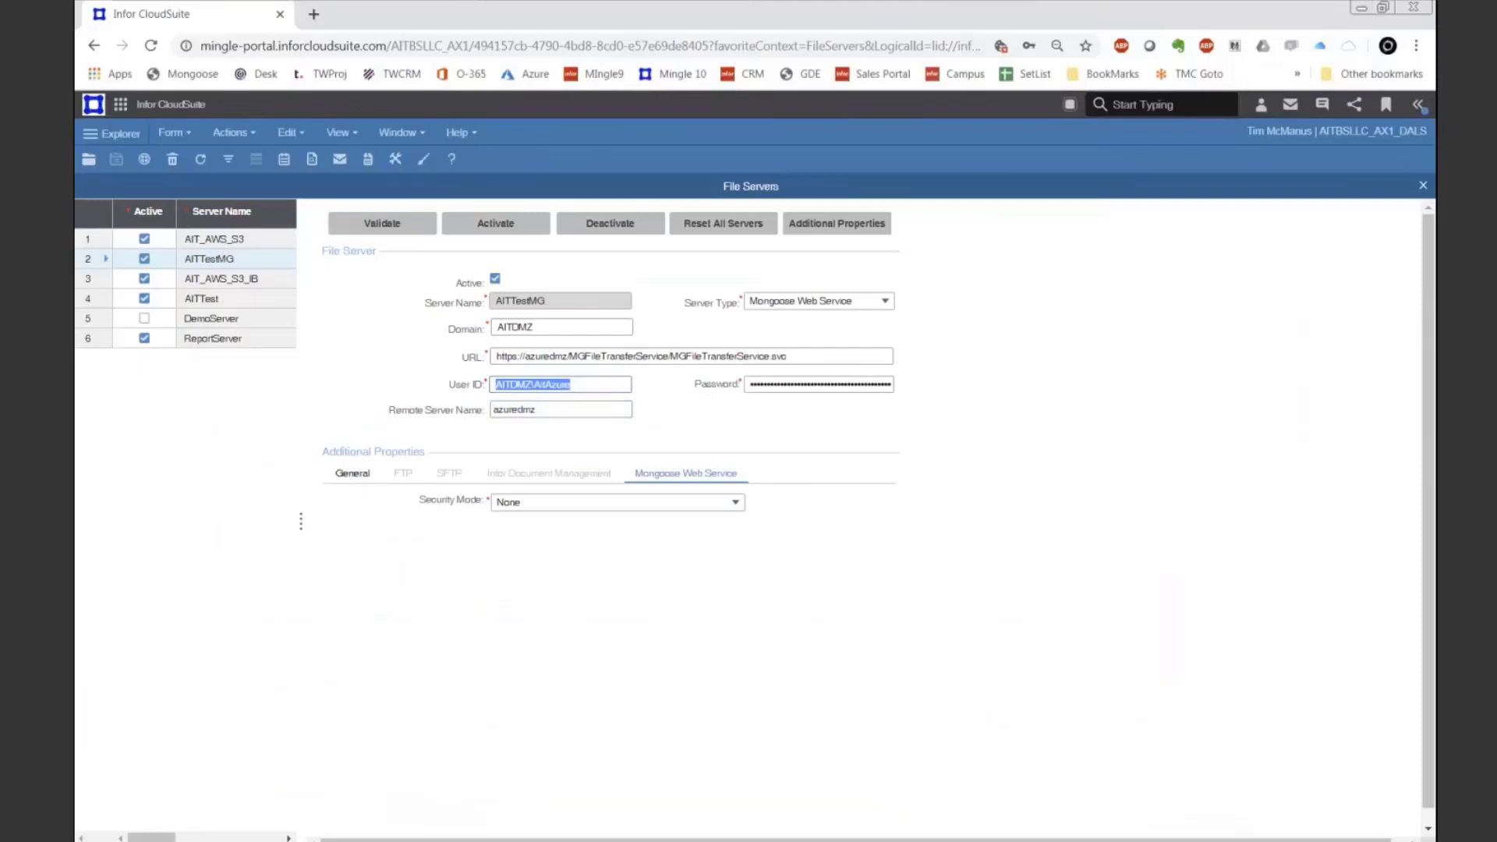
pyautogui.hotkey('alt', 'Tab')
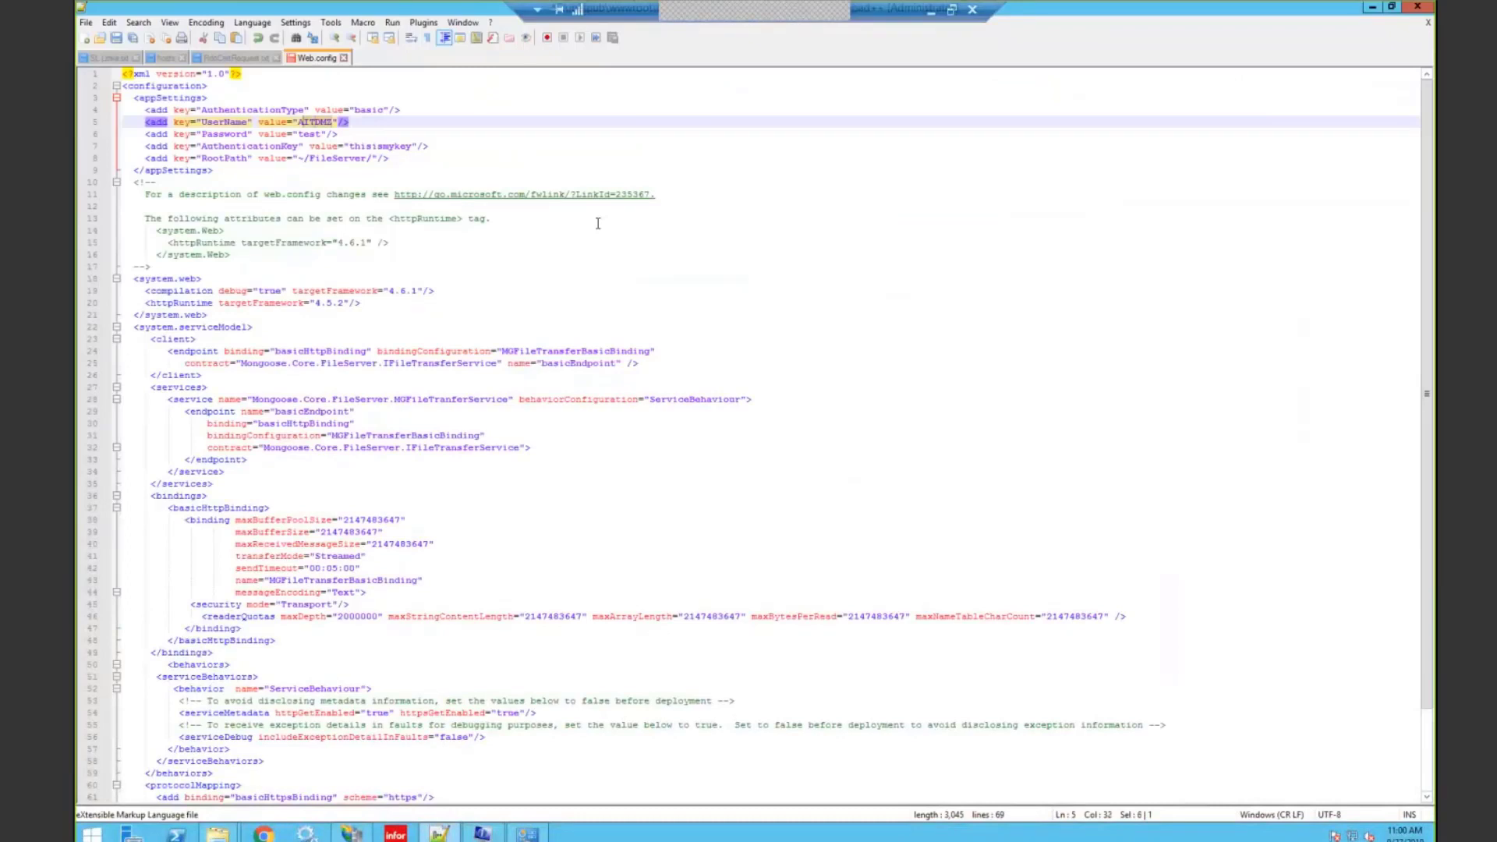
pyautogui.write('\\AitAzure')
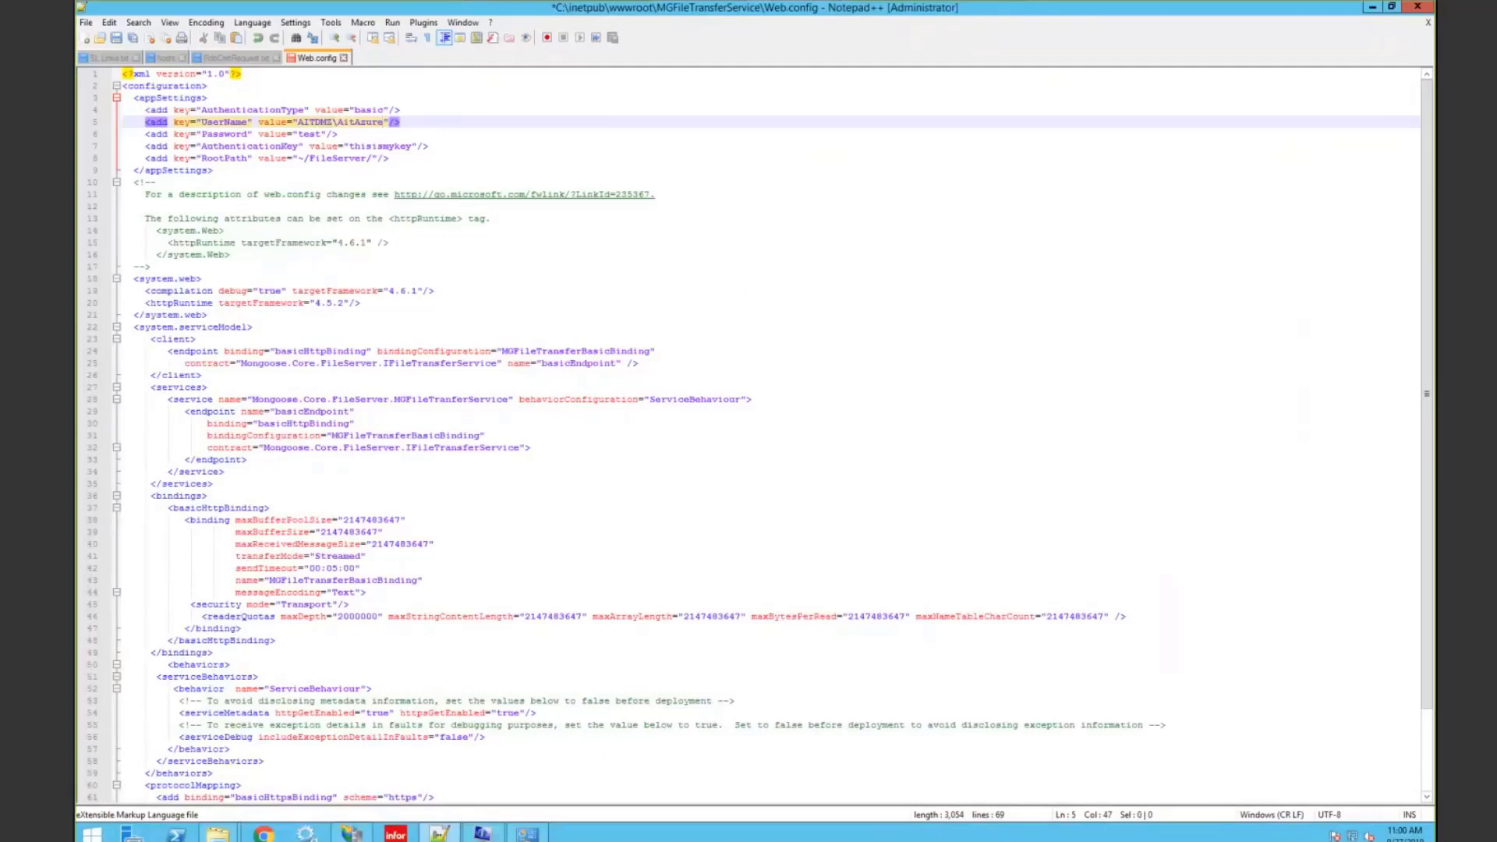
pyautogui.hotkey('alt', 'Tab')
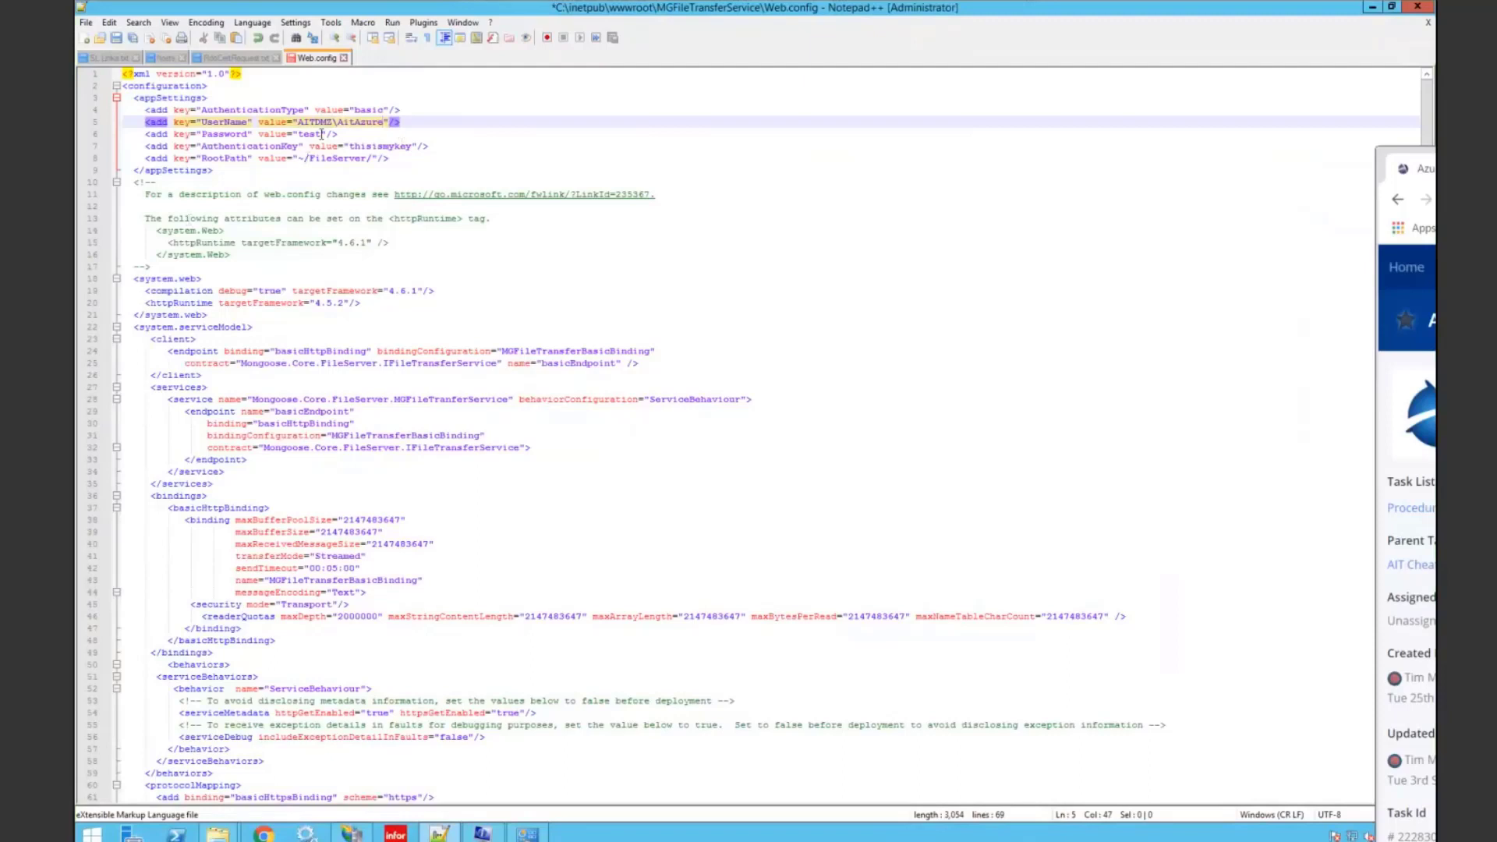
pyautogui.moveTo(321, 134); pyautogui.dragTo(297, 134)
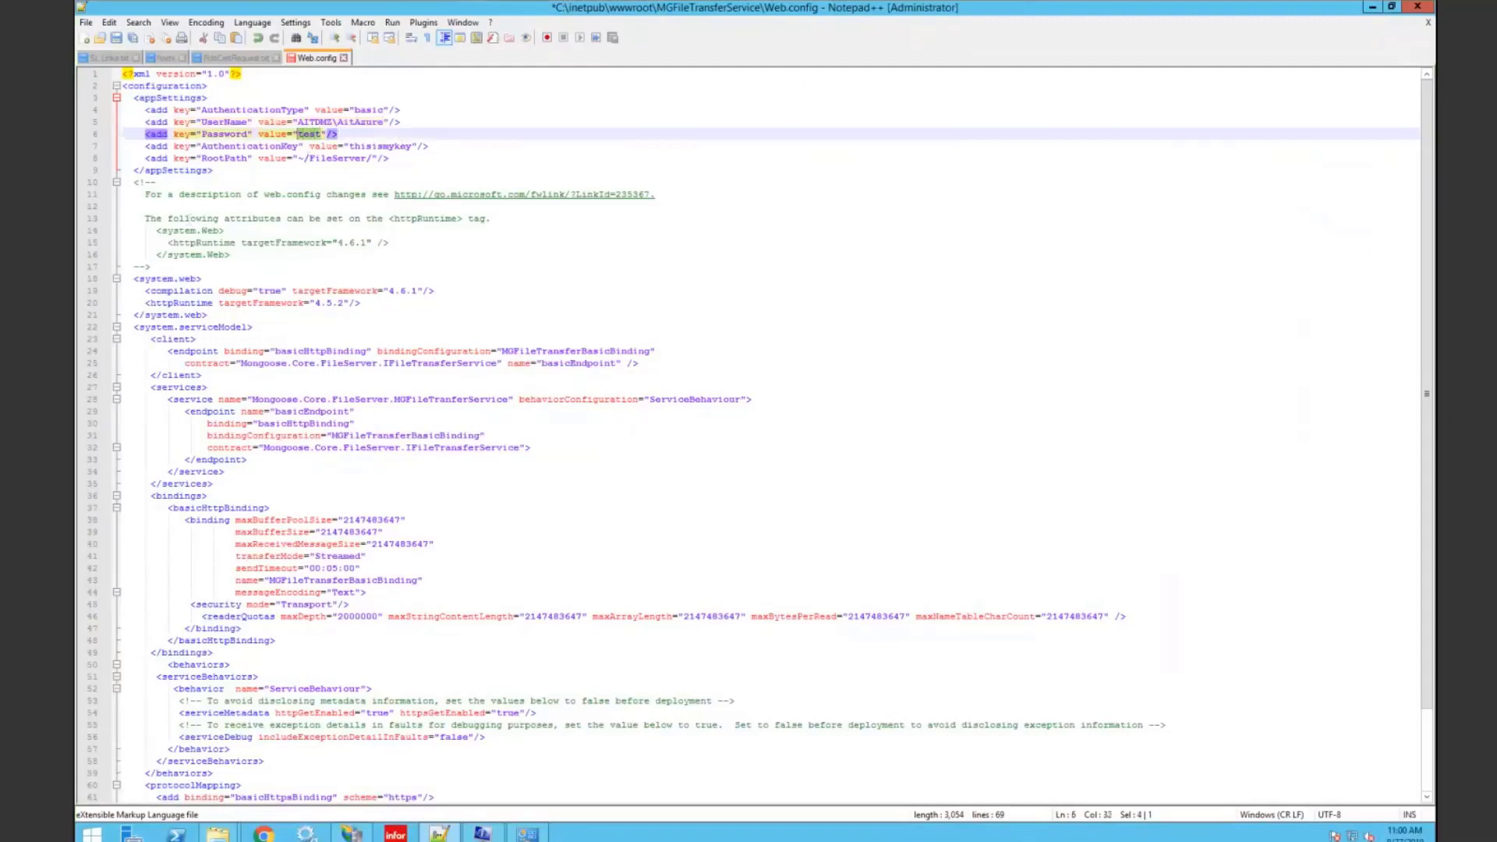
pyautogui.click(520, 230)
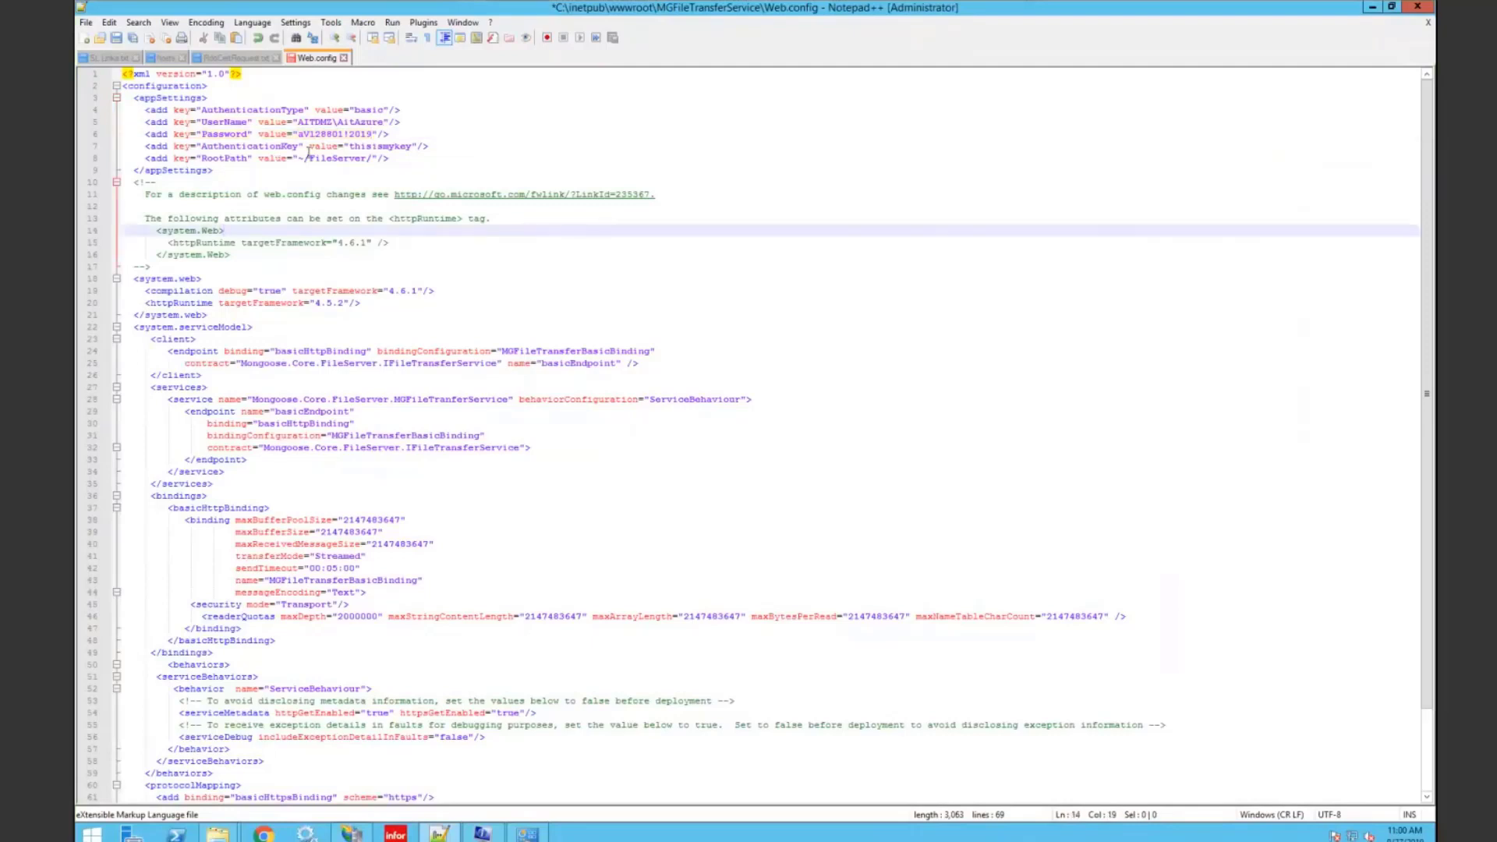
# Replace the AuthenticationKey placeholder with the new authentication key
pyautogui.click(413, 146)
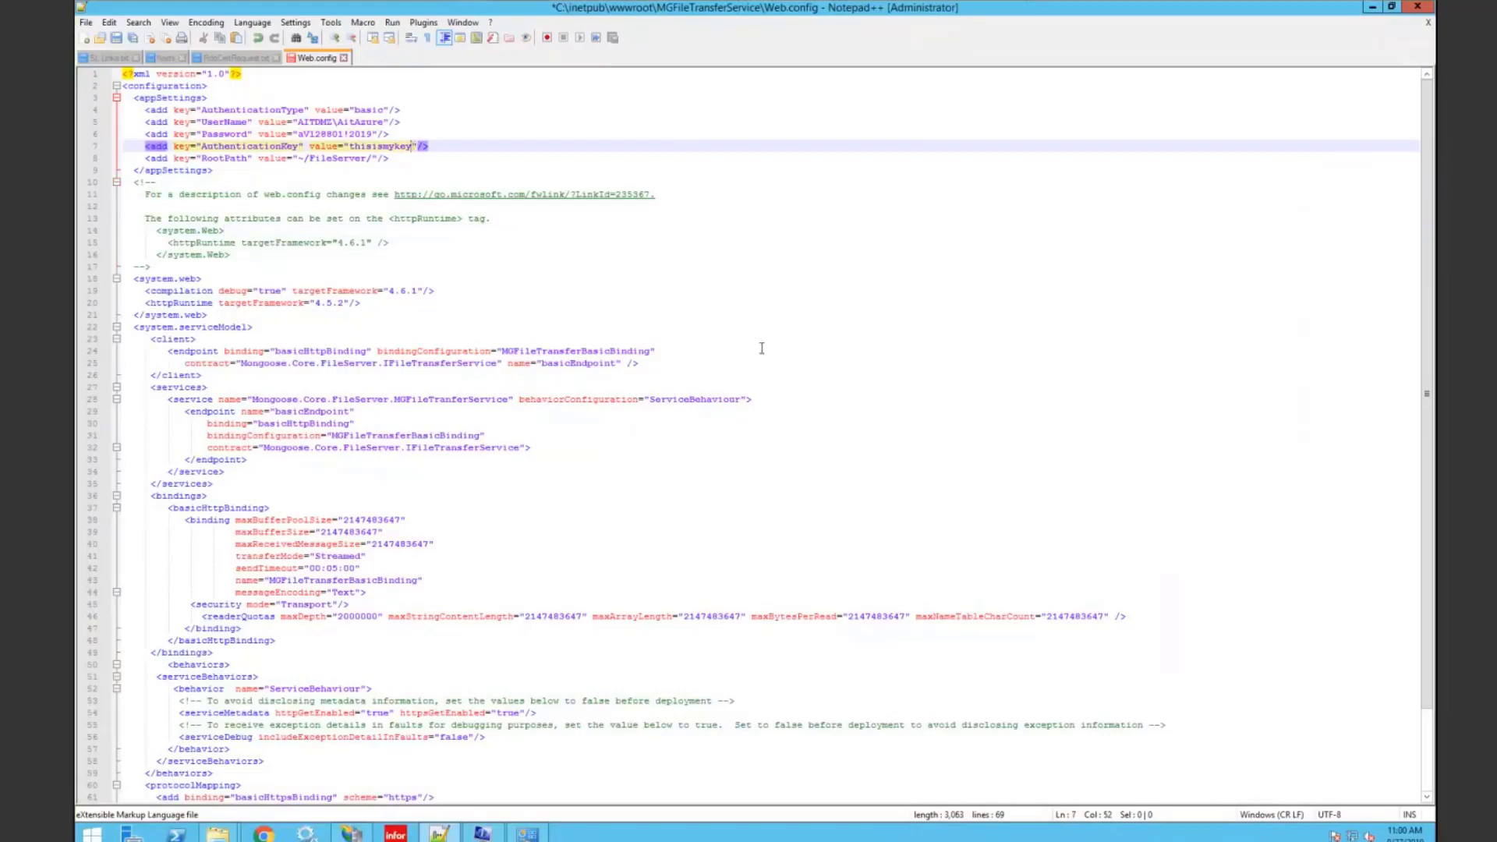
pyautogui.hotkey('alt', 'Tab')
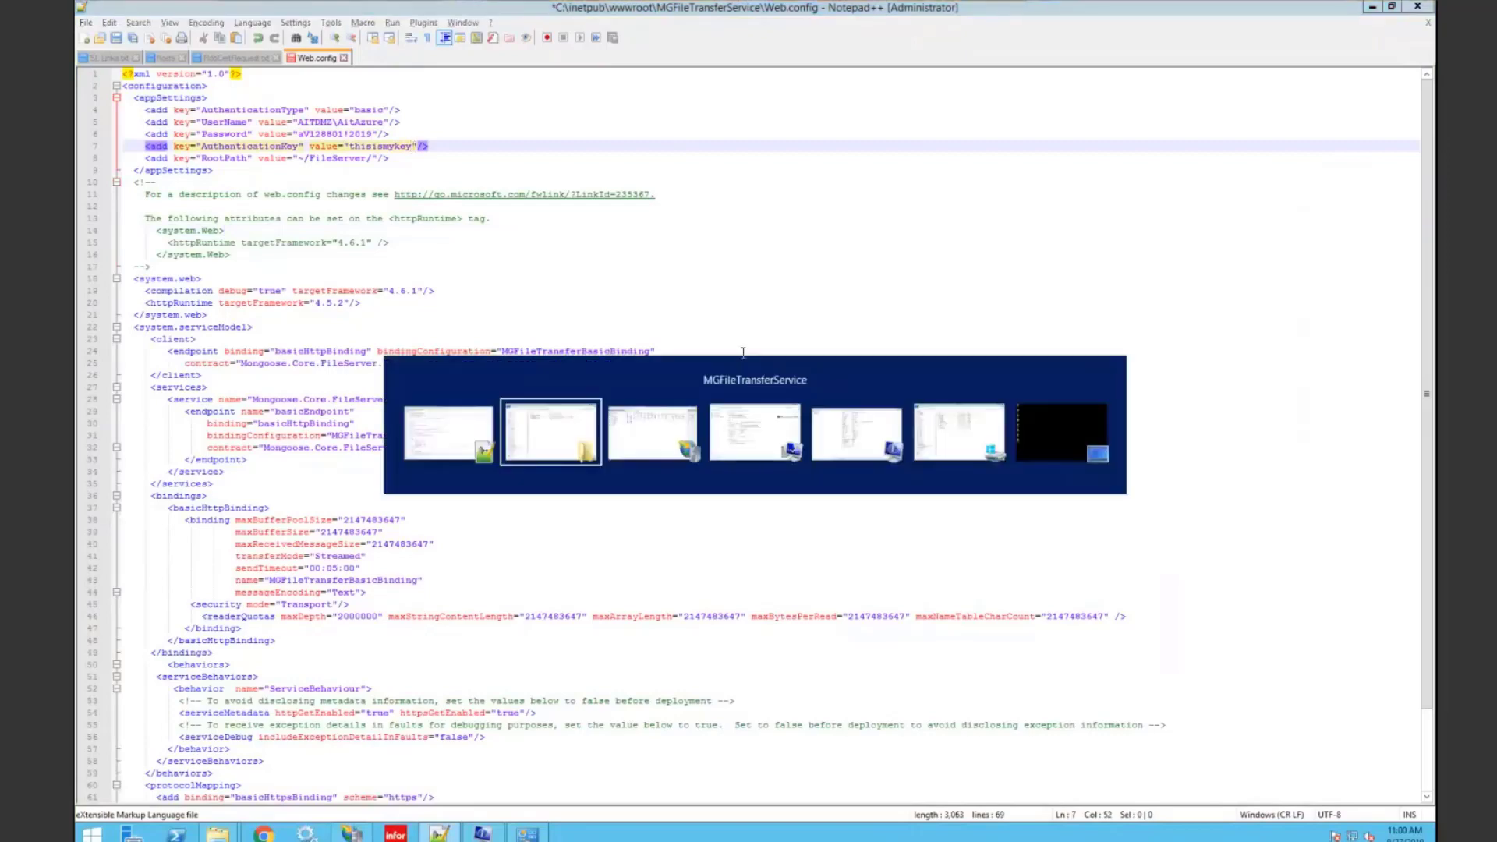
pyautogui.press('Escape')
pyautogui.hotkey('alt', 'Tab')
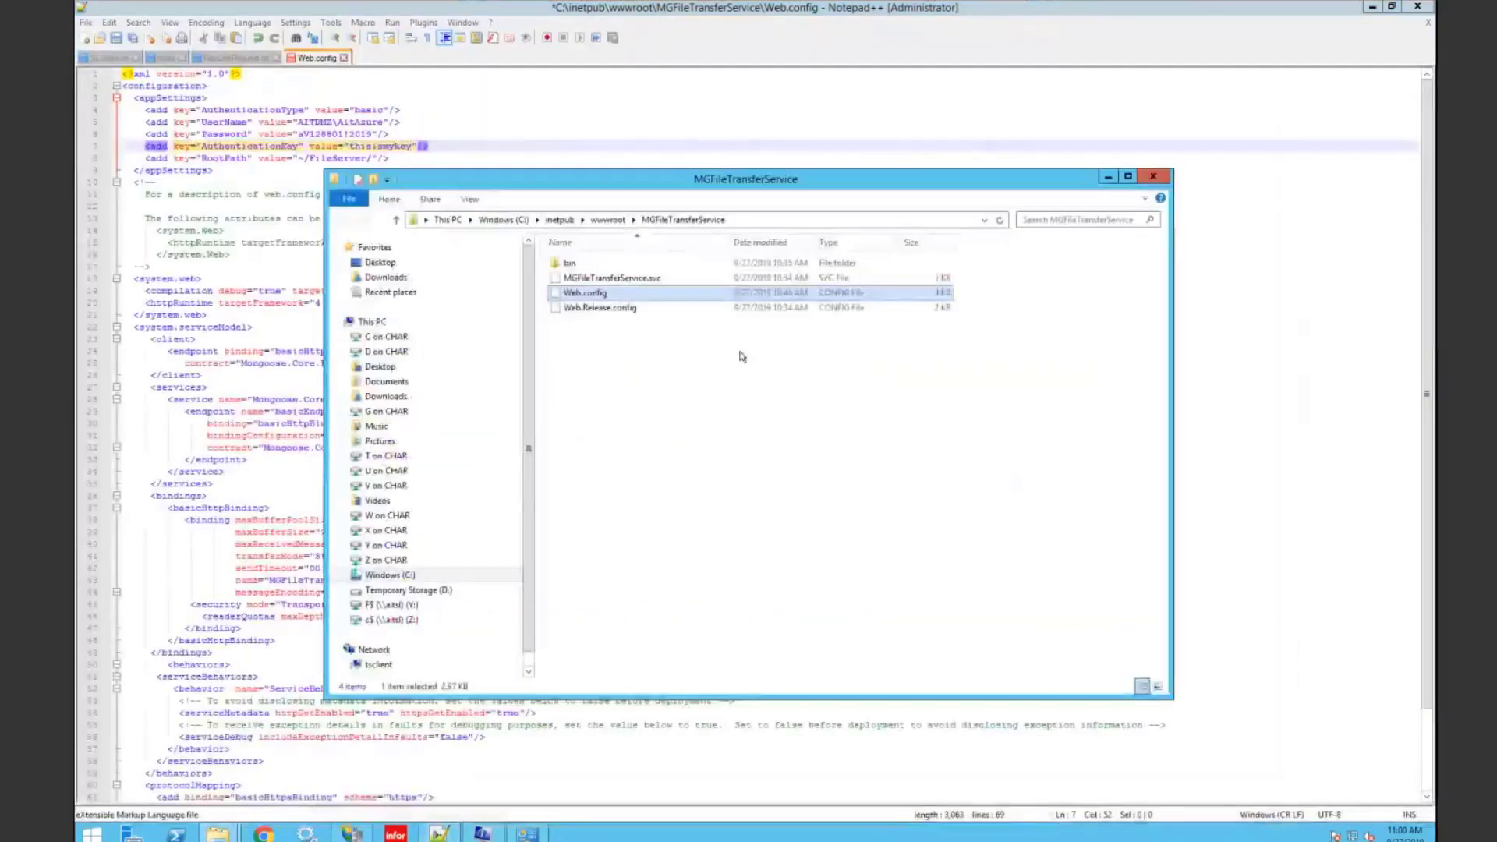
pyautogui.hotkey('alt', 'Tab')
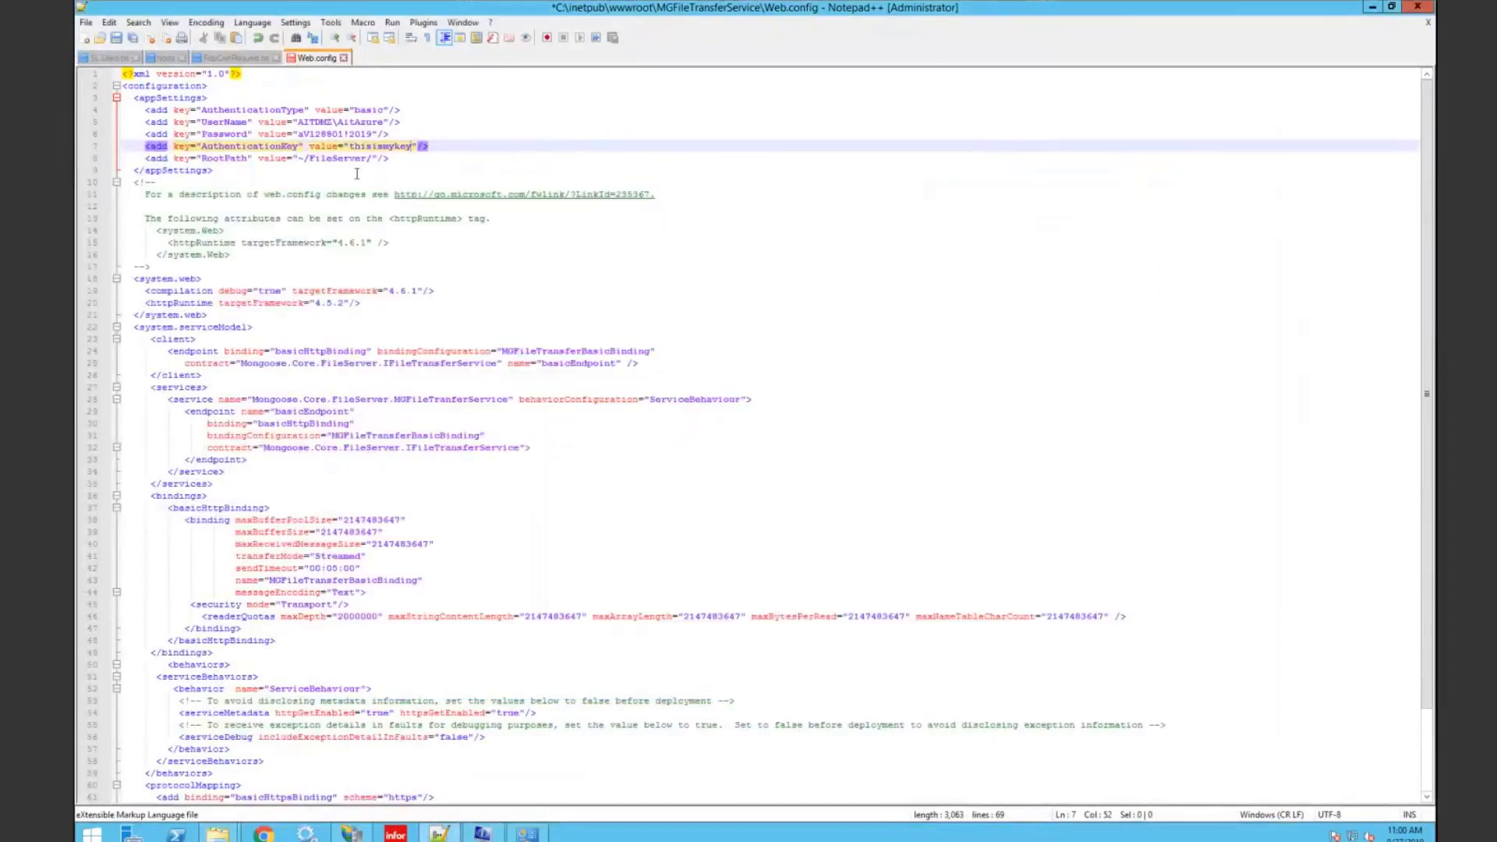
pyautogui.hotkey('shift', 'Left')
pyautogui.hotkey('shift', 'Left')
pyautogui.hotkey('shift', 'Left')
pyautogui.hotkey('shift', 'Left')
pyautogui.hotkey('shift', 'Left')
pyautogui.hotkey('shift', 'Left')
pyautogui.hotkey('shift', 'Left')
pyautogui.hotkey('shift', 'Left')
pyautogui.hotkey('shift', 'Left')
pyautogui.hotkey('shift', 'Left')
pyautogui.hotkey('shift', 'Left')
pyautogui.click(369, 159)
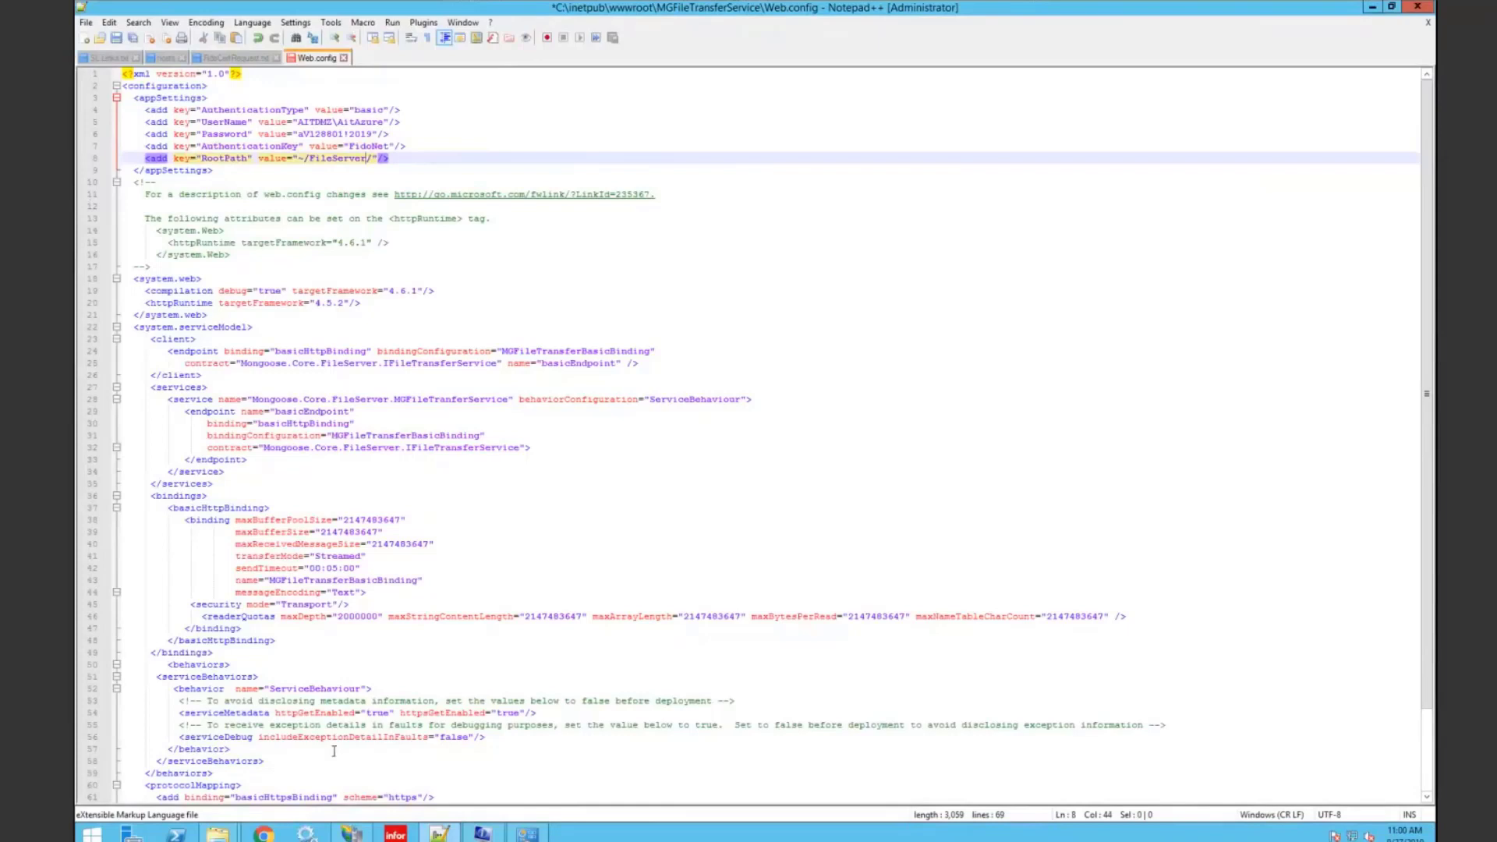
# Find the C:\CSI10Files folder on the C: drive and reveal its full path
pyautogui.moveTo(218, 833)
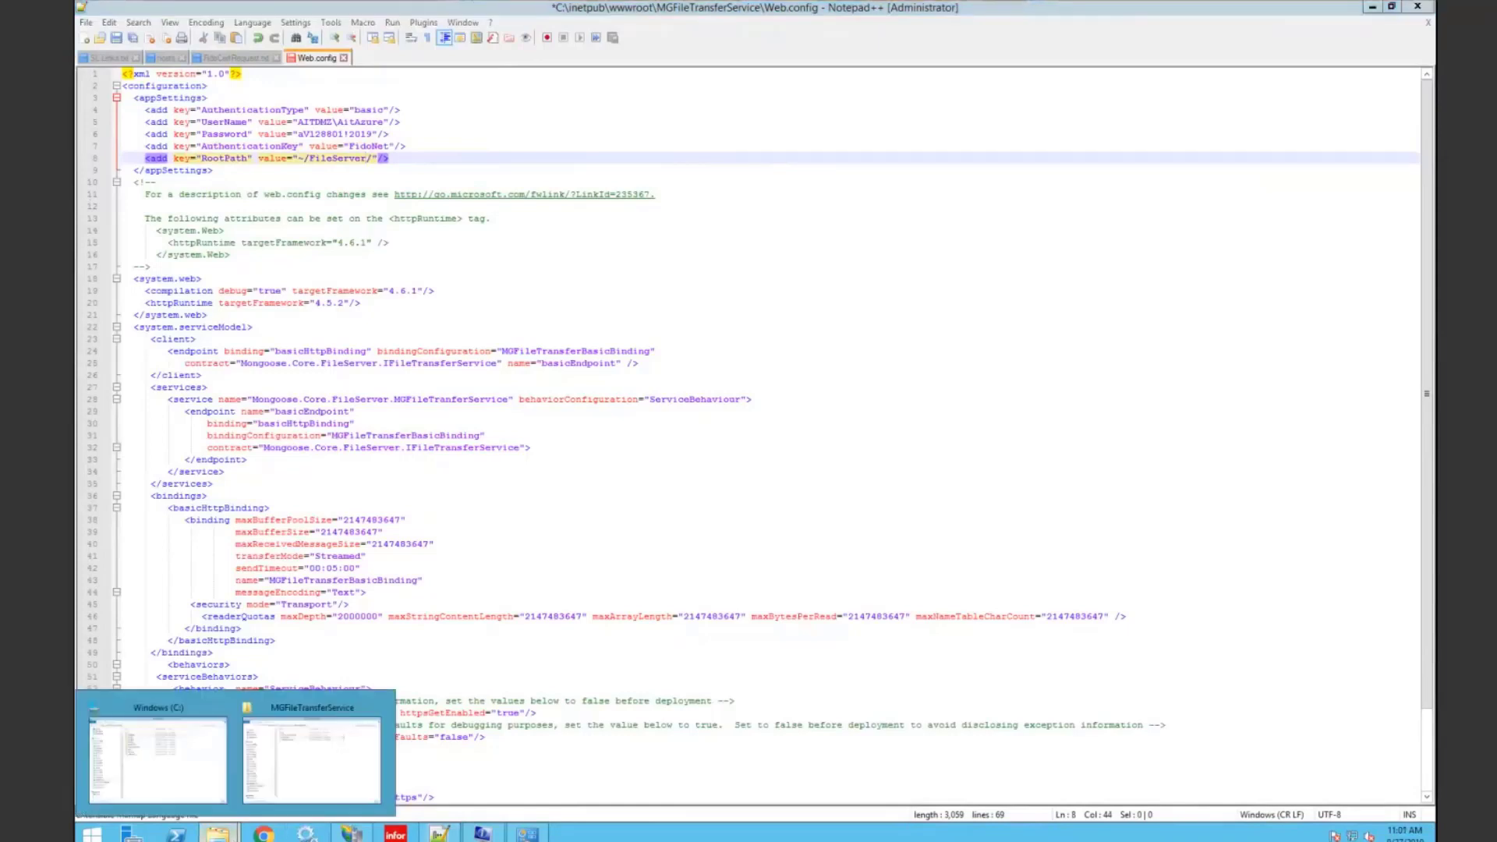
pyautogui.click(300, 792)
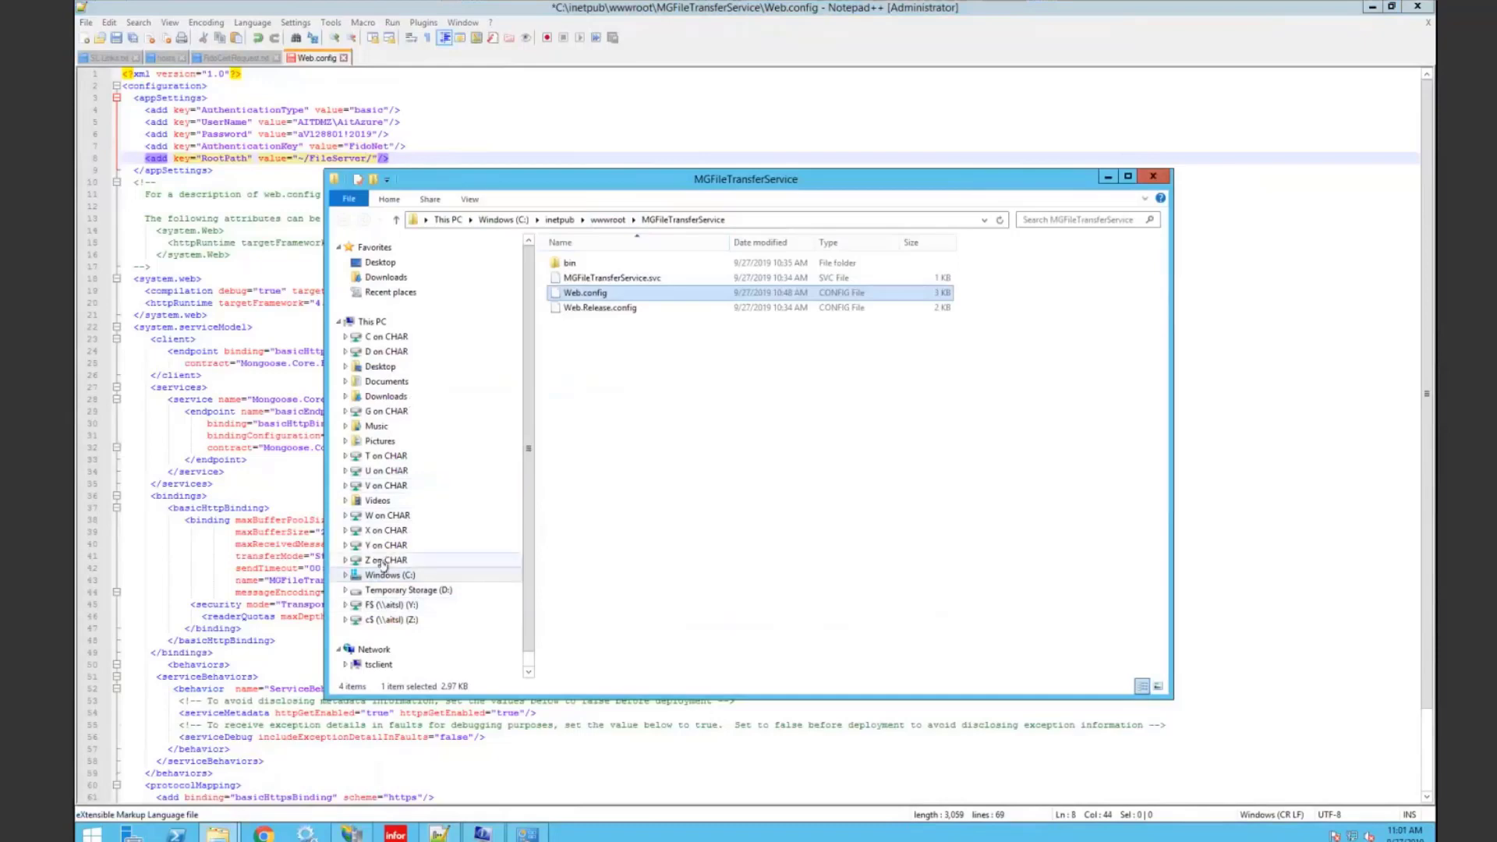
pyautogui.click(394, 574)
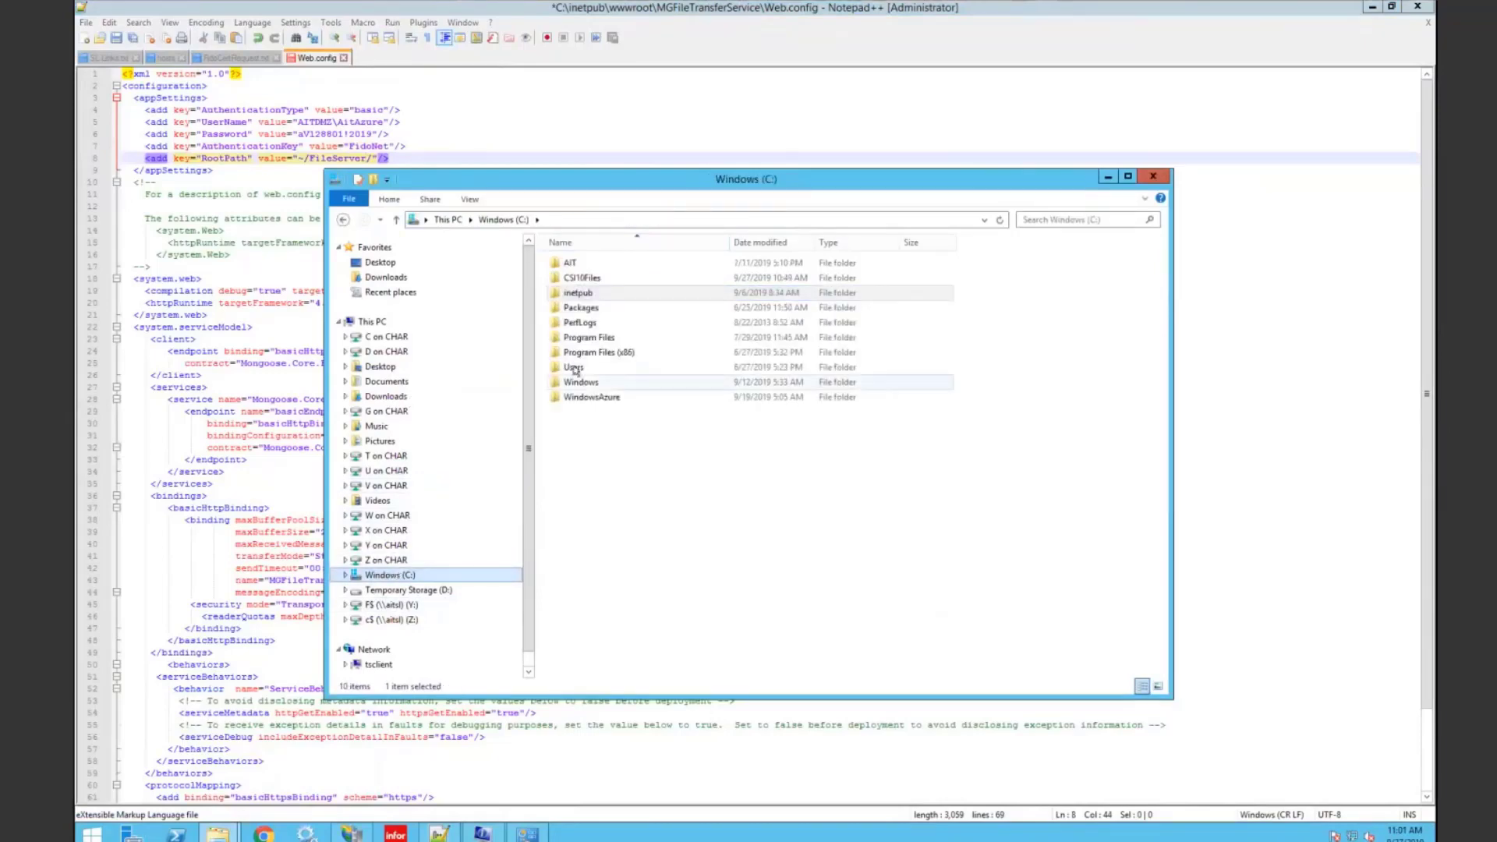
pyautogui.doubleClick(598, 281)
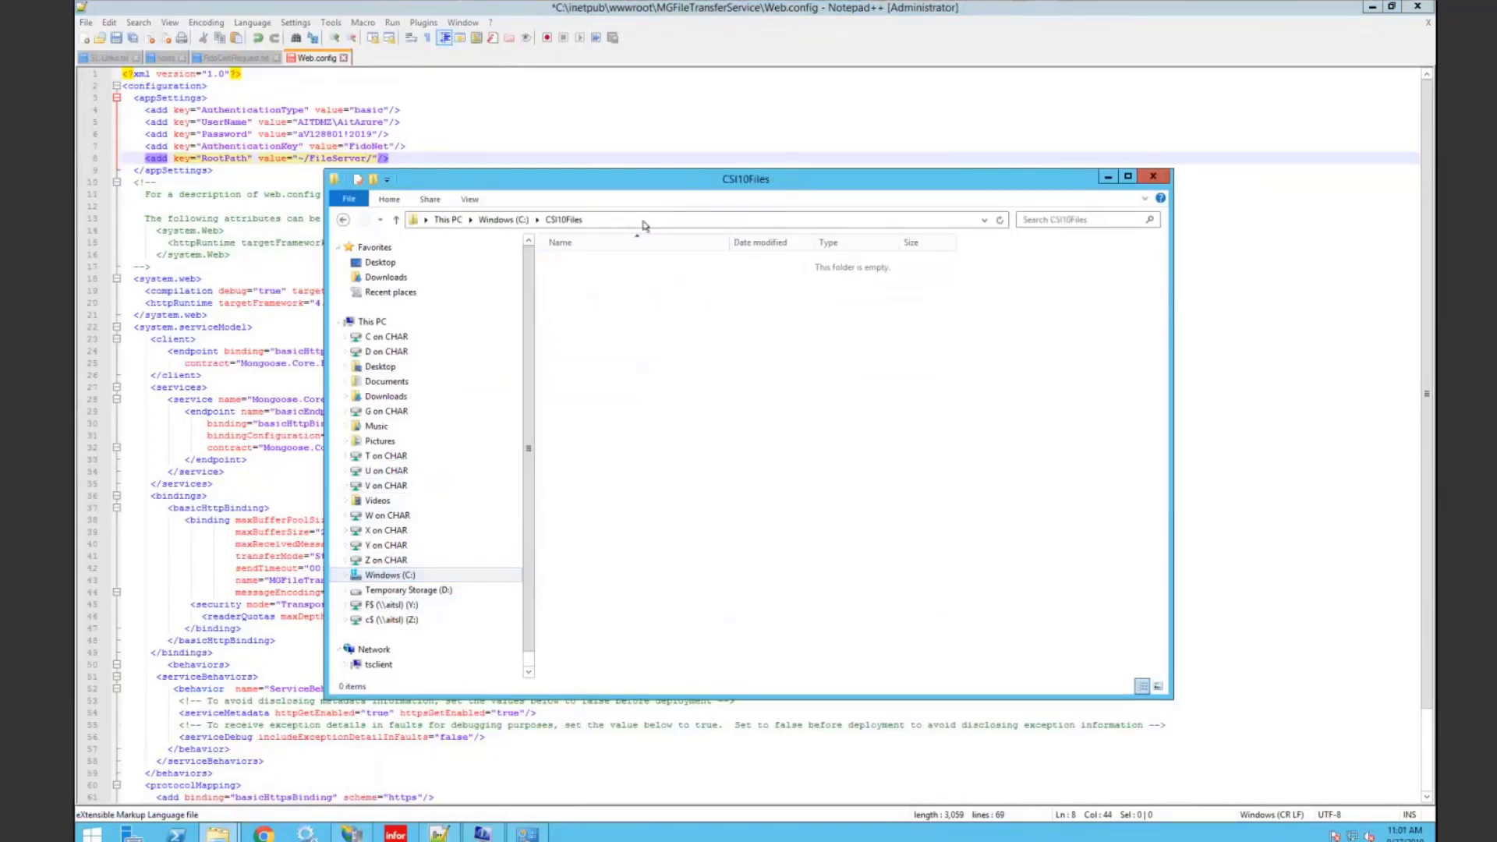
pyautogui.click(646, 221)
# Change the Web.config RootPath on line 8 from ~/FileServer/ to ~/CSI10Files/ and save
pyautogui.click(686, 8)
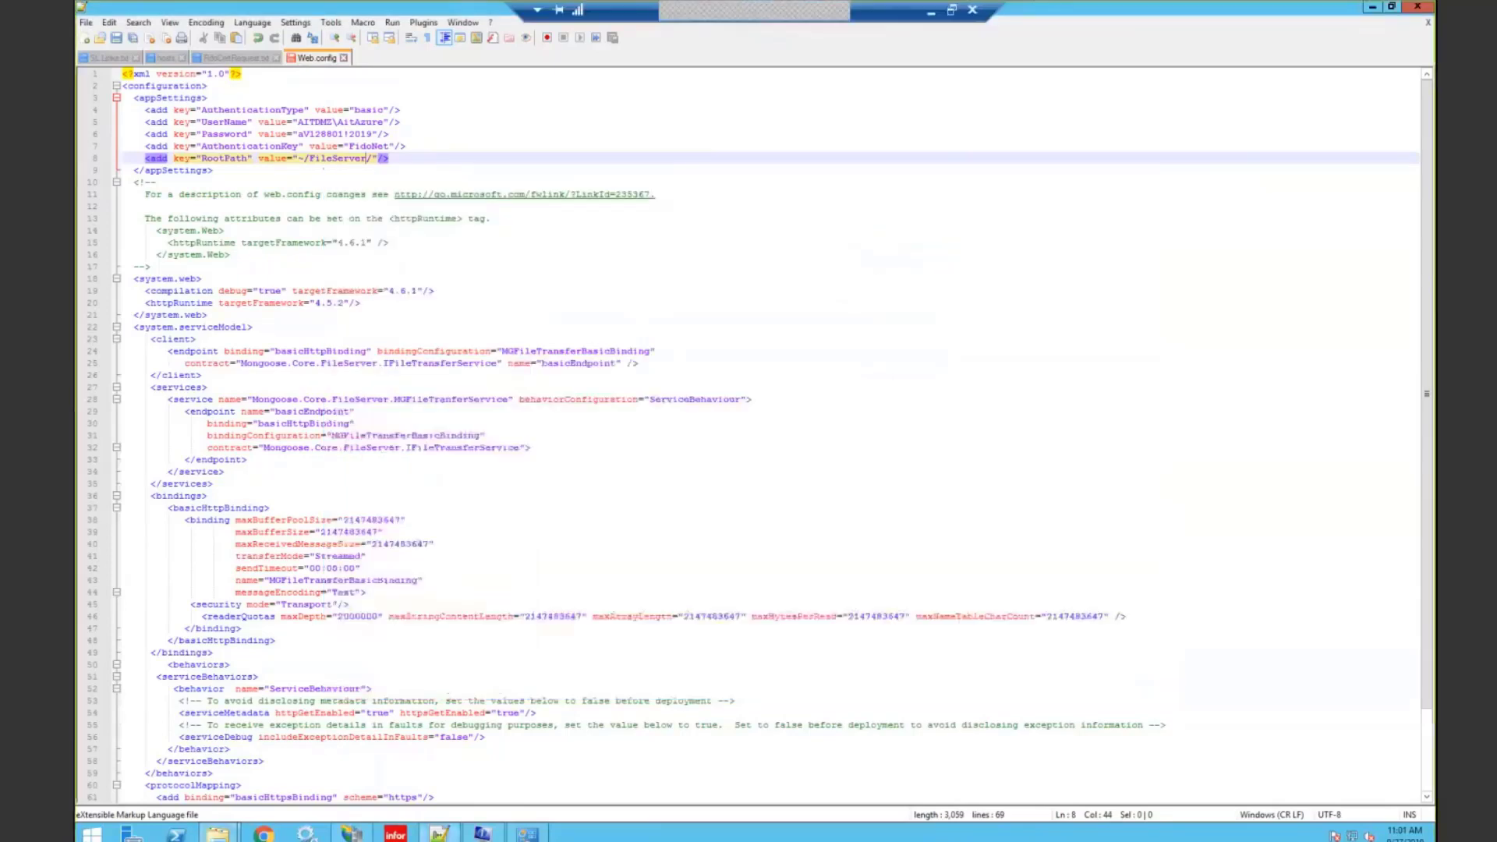
pyautogui.moveTo(372, 159); pyautogui.dragTo(303, 158)
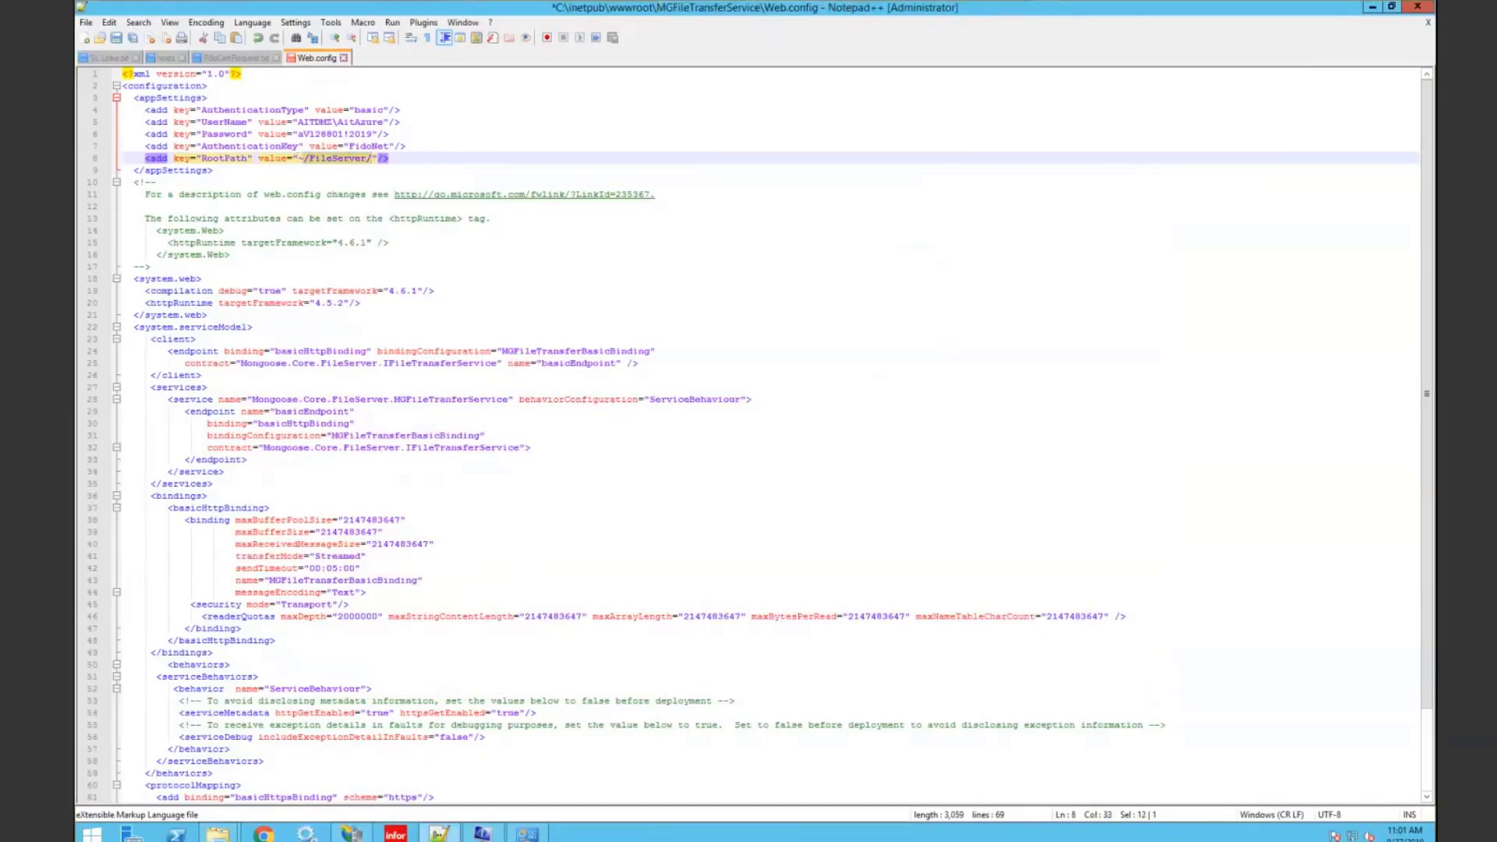
pyautogui.click(302, 158)
pyautogui.press('Up')
pyautogui.press('Up')
pyautogui.press('Up')
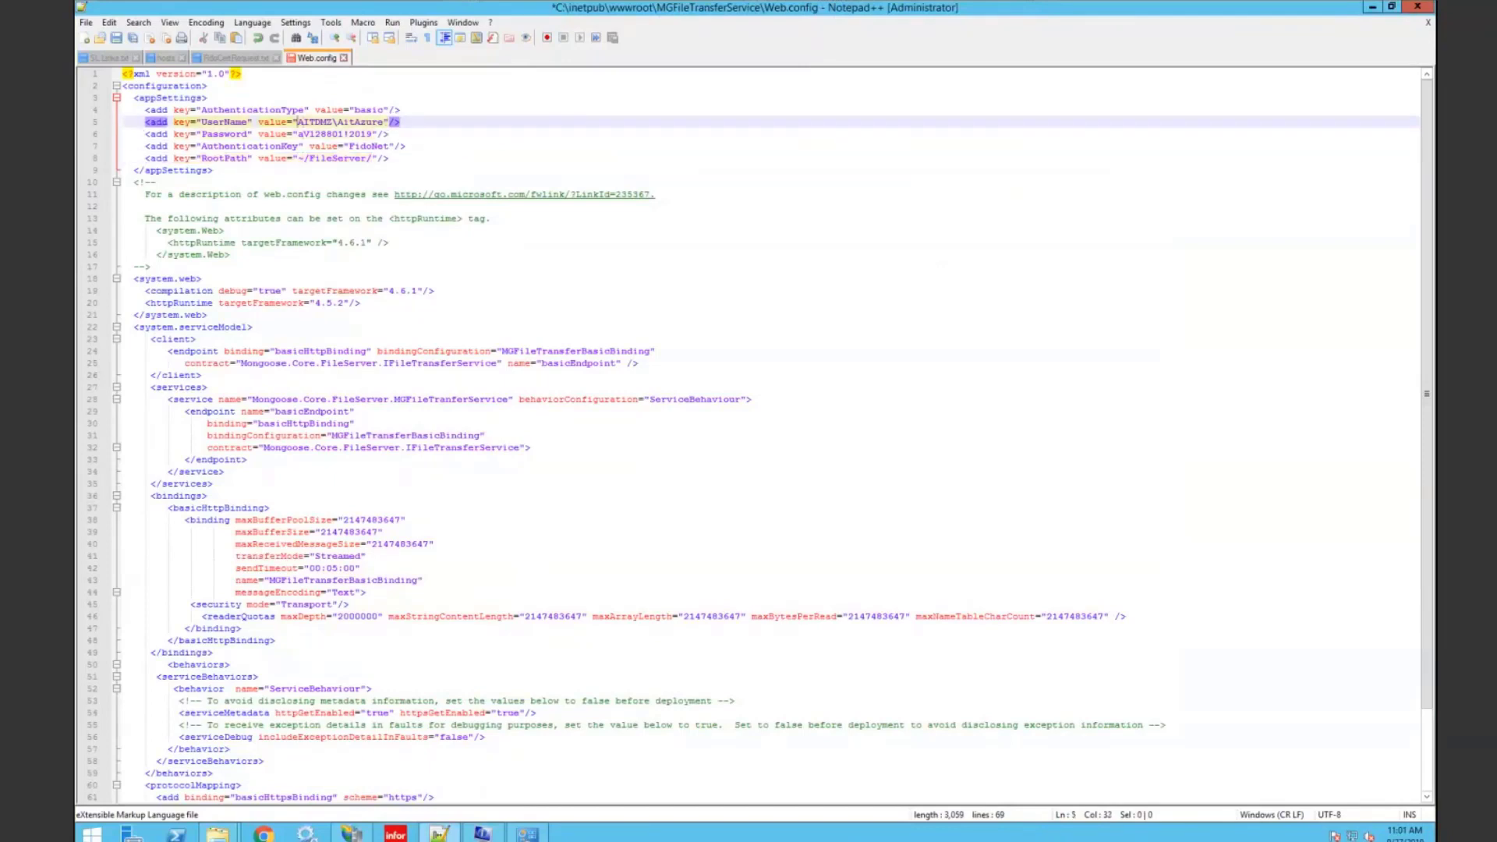
pyautogui.press('Down')
pyautogui.press('Down')
pyautogui.press('Down')
pyautogui.hotkey('shift', 'Right')
pyautogui.hotkey('shift', 'Right')
pyautogui.hotkey('shift', 'Right')
pyautogui.hotkey('shift', 'Right')
pyautogui.hotkey('shift', 'Right')
pyautogui.hotkey('shift', 'Right')
pyautogui.hotkey('shift', 'Right')
pyautogui.hotkey('shift', 'Right')
pyautogui.hotkey('shift', 'Right')
pyautogui.hotkey('shift', 'Right')
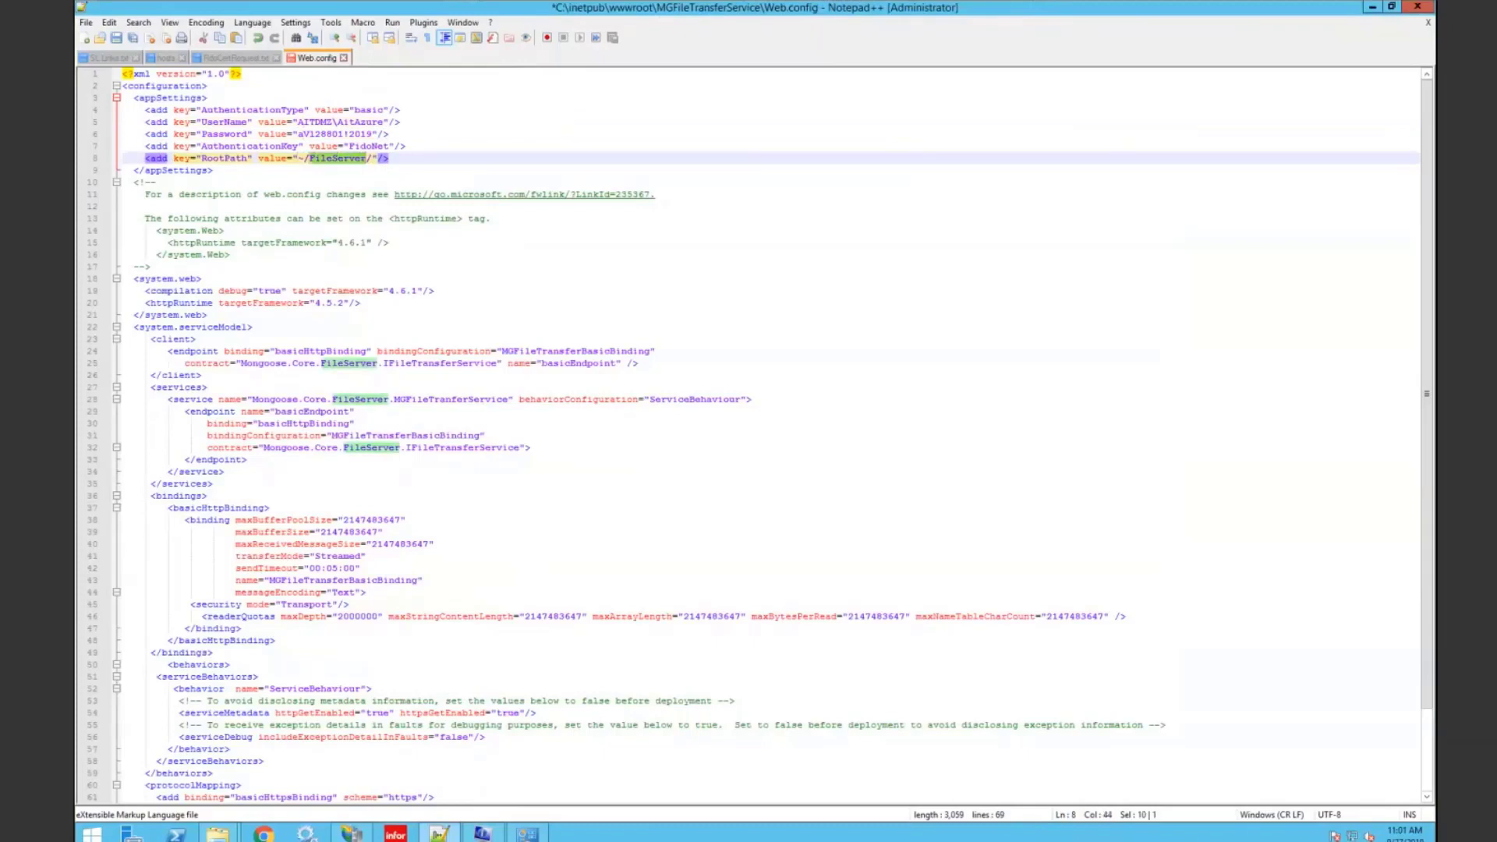
pyautogui.write('CSI')
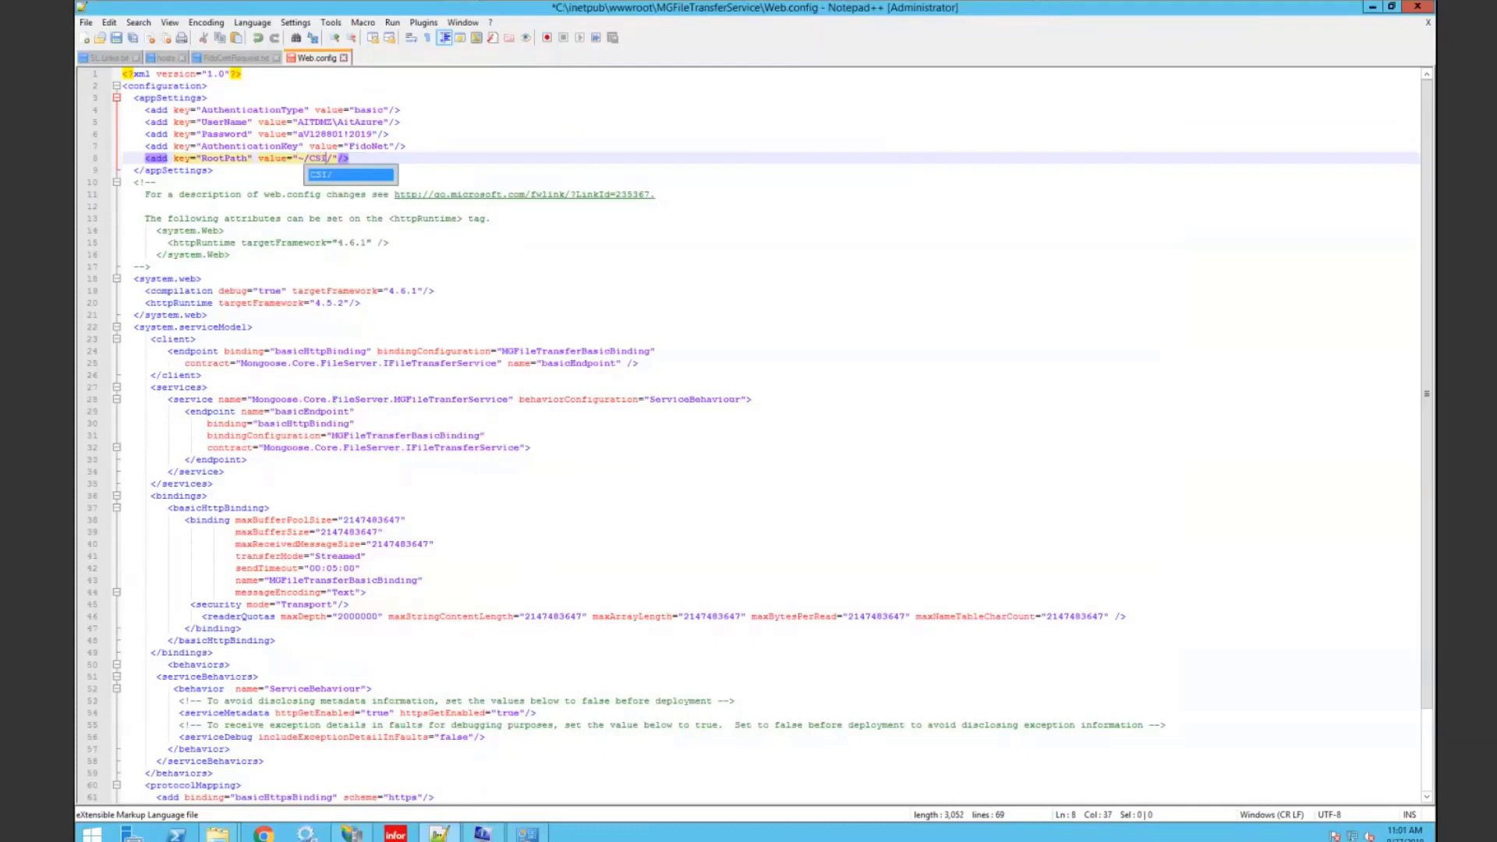
pyautogui.write('10Files')
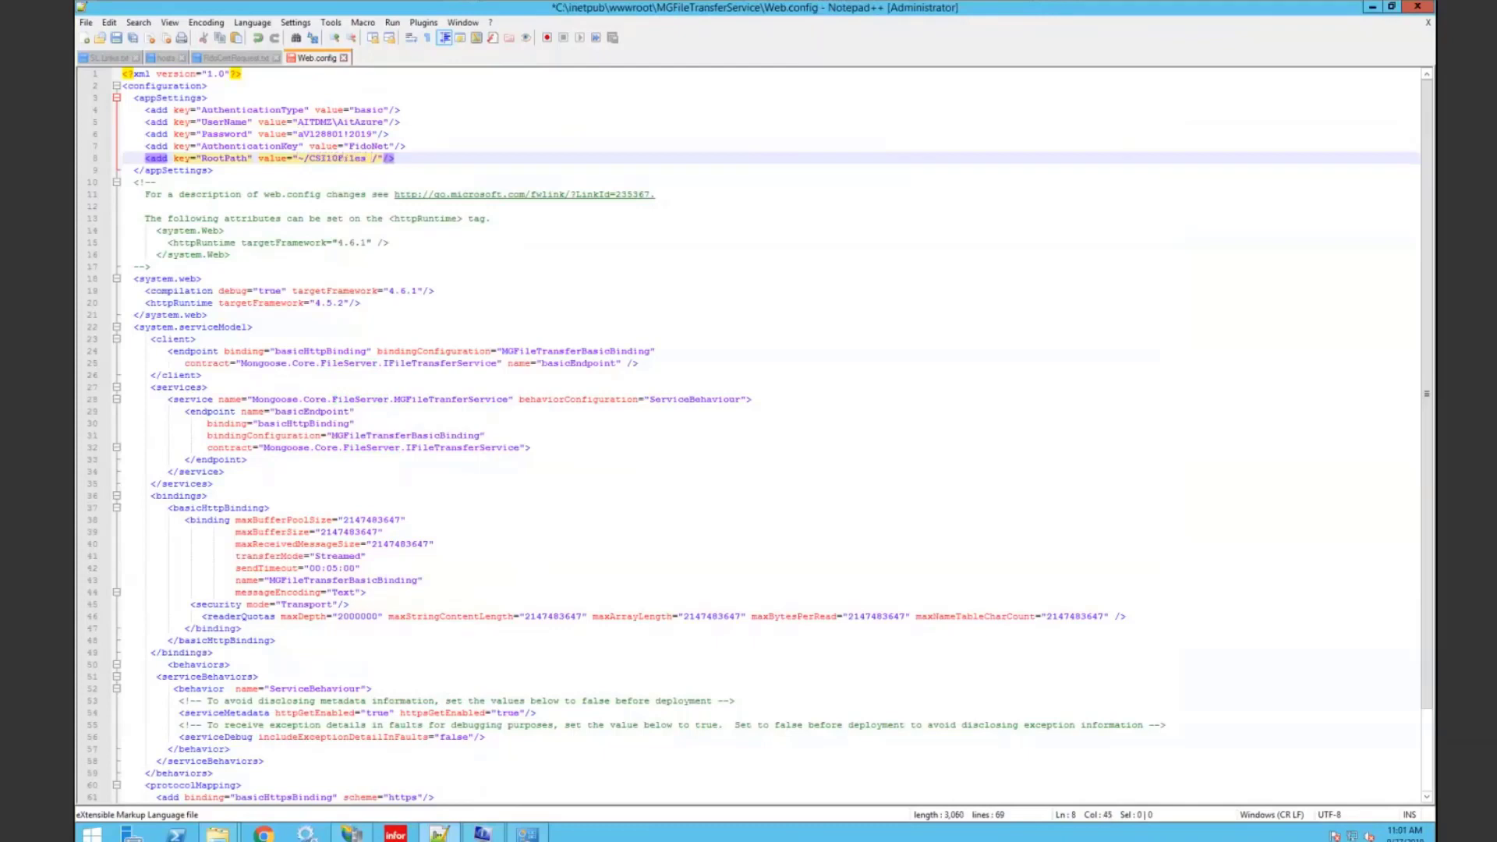
pyautogui.press('BackSpace')
pyautogui.click(458, 166)
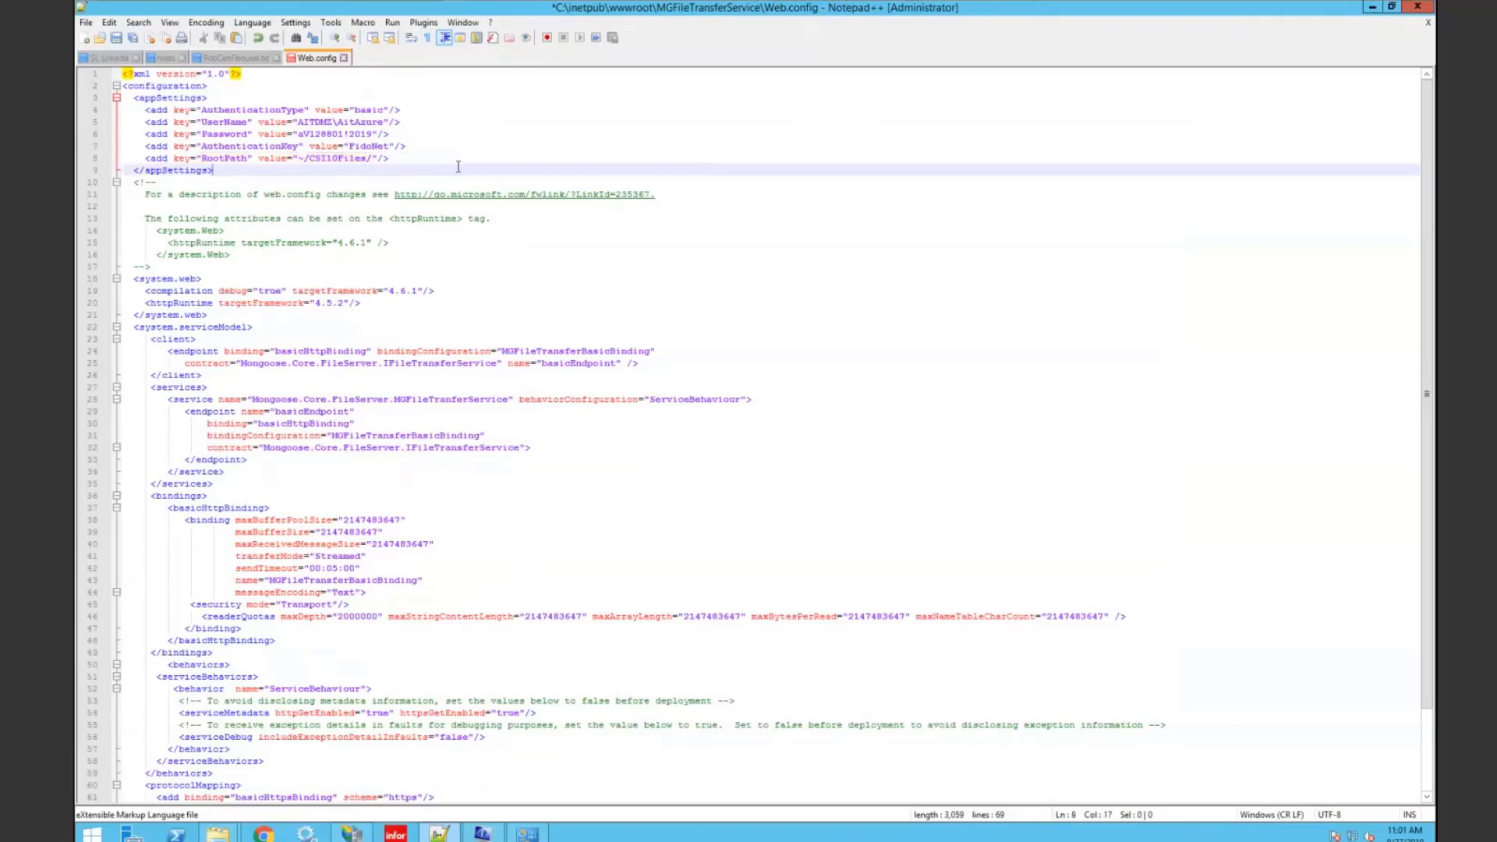
pyautogui.hotkey('ctrl', 's')
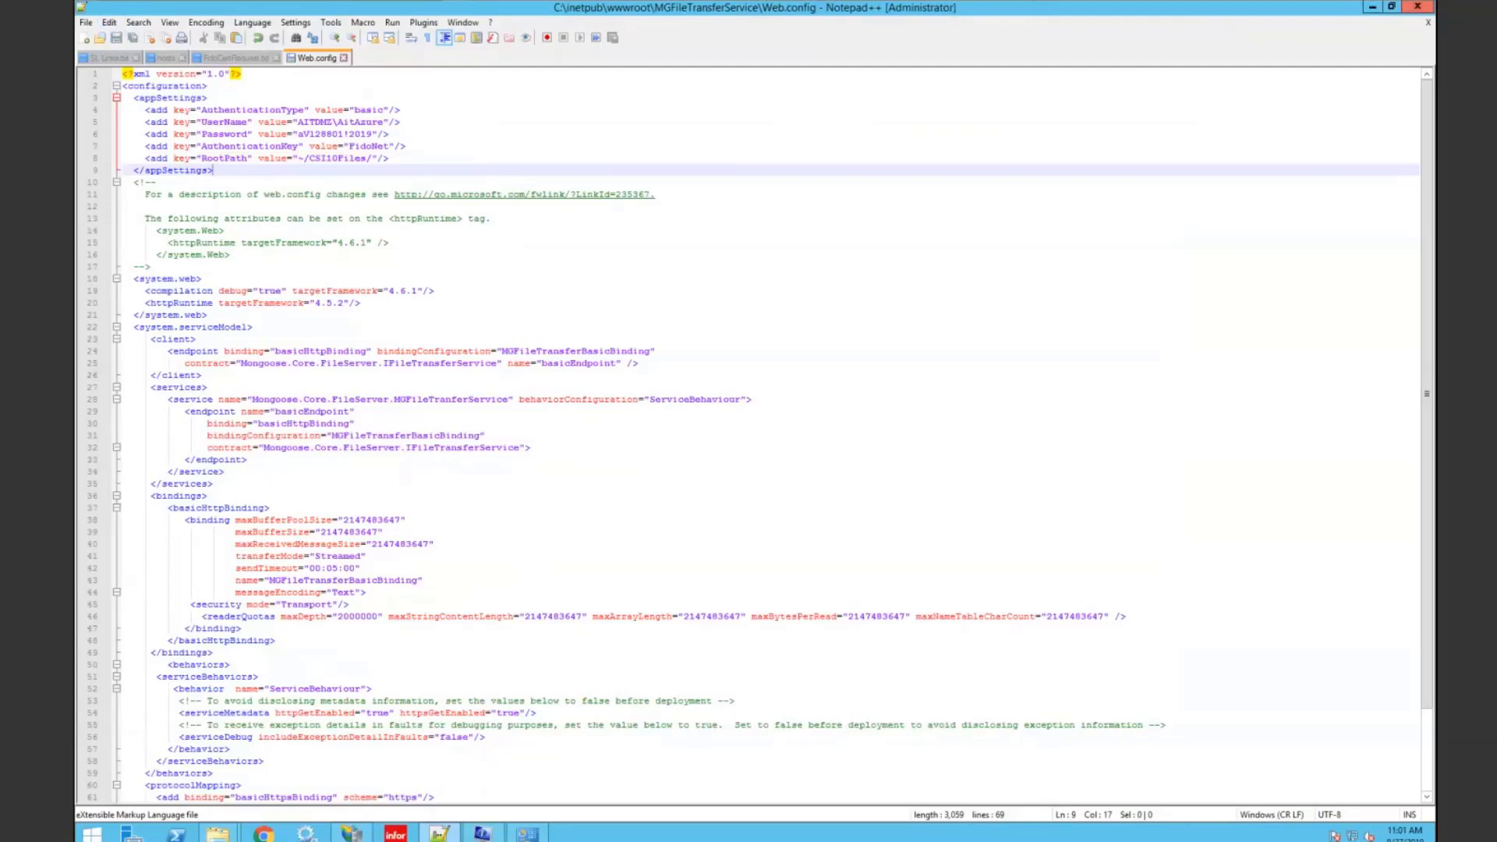
pyautogui.click(1372, 8)
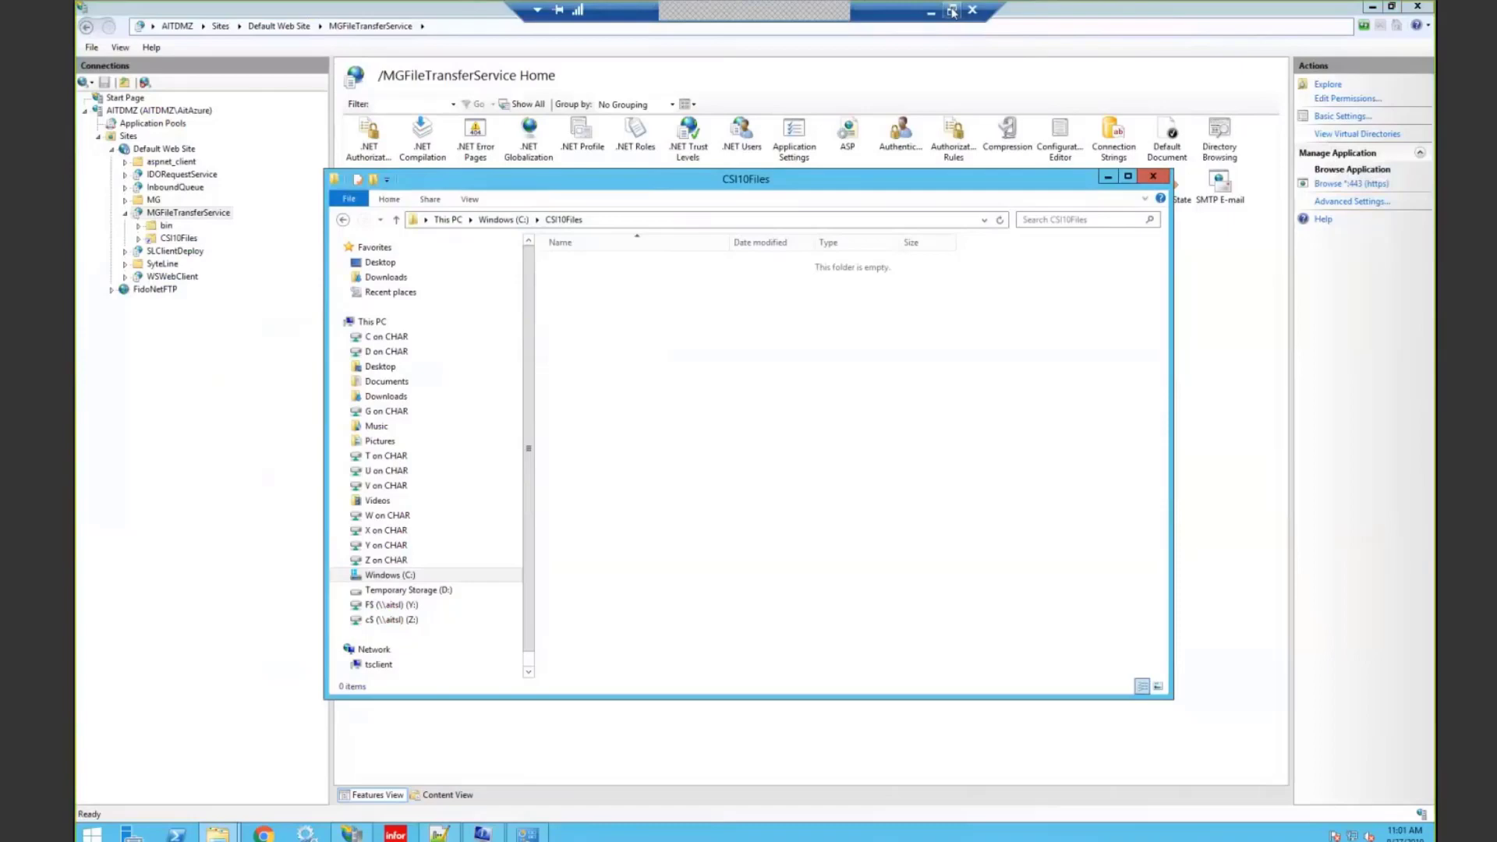
pyautogui.click(952, 11)
# Switch the AITTestMG Mongoose Web Service Security Mode from None to Transport and confirm it stuck
pyautogui.click(1283, 9)
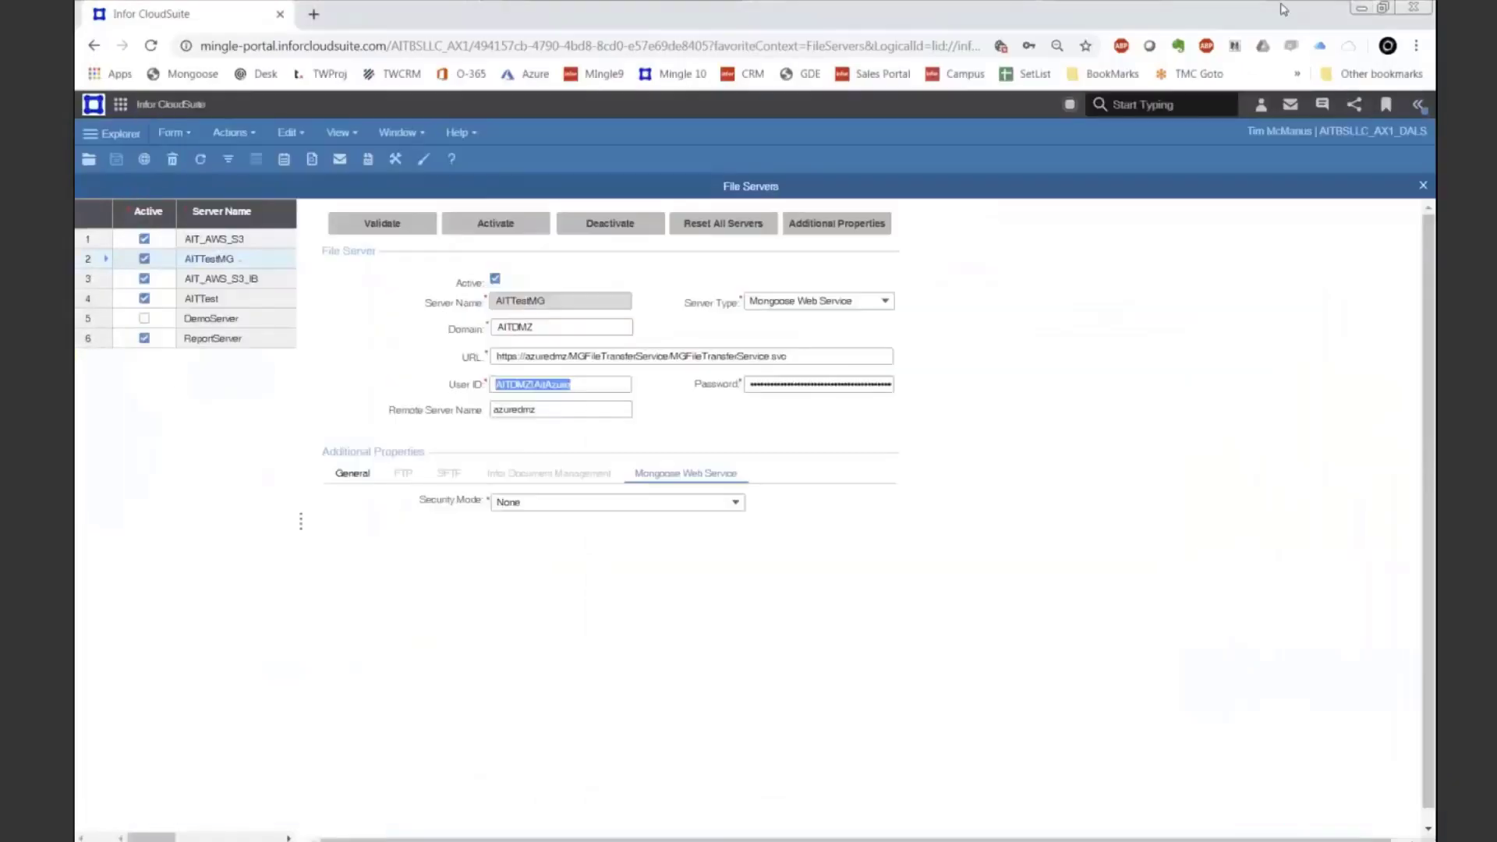
pyautogui.click(591, 501)
pyautogui.click(738, 501)
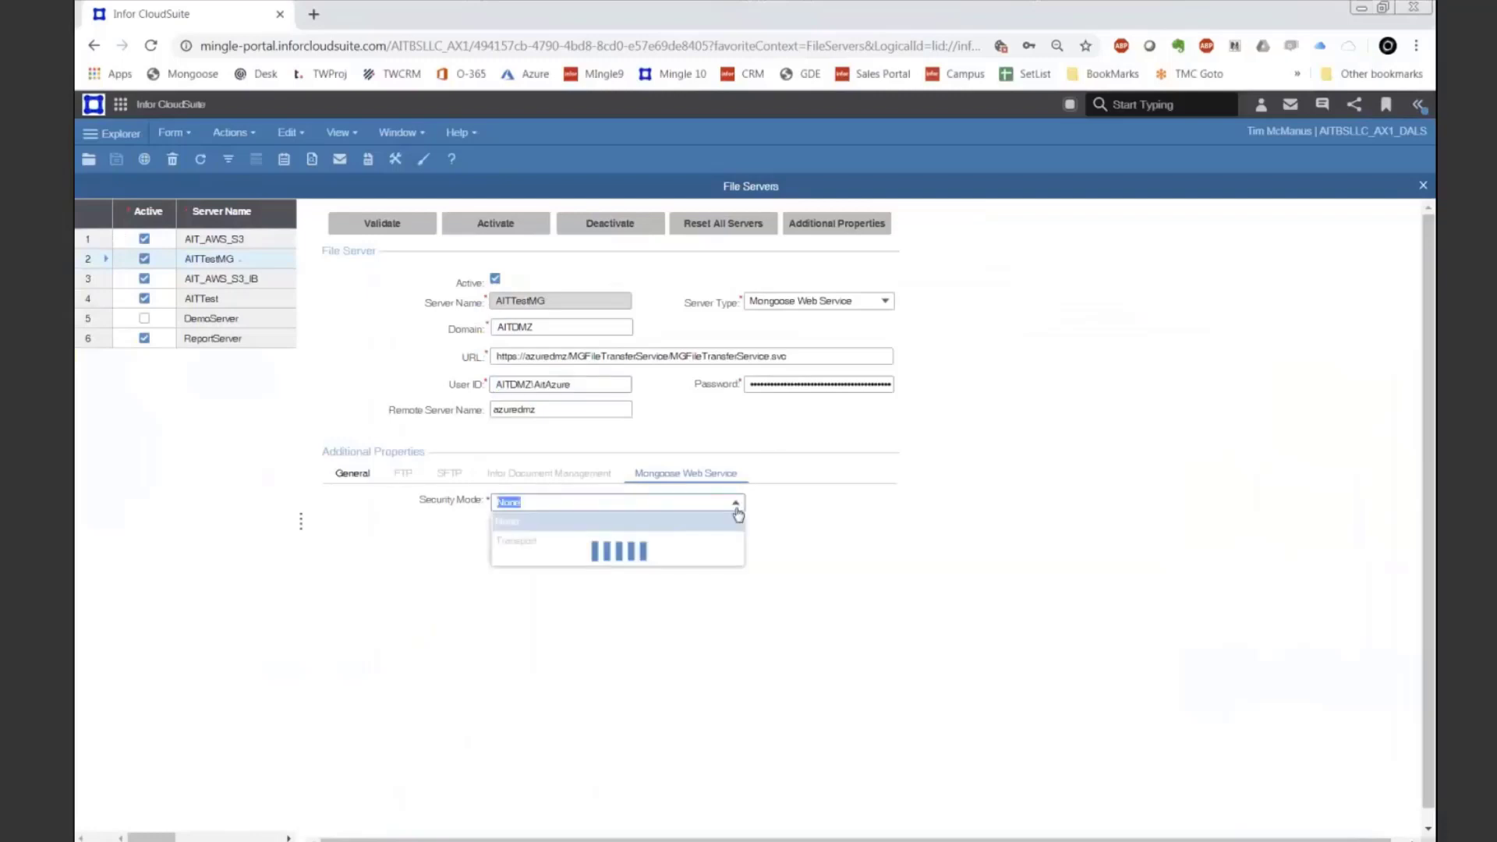
pyautogui.click(524, 541)
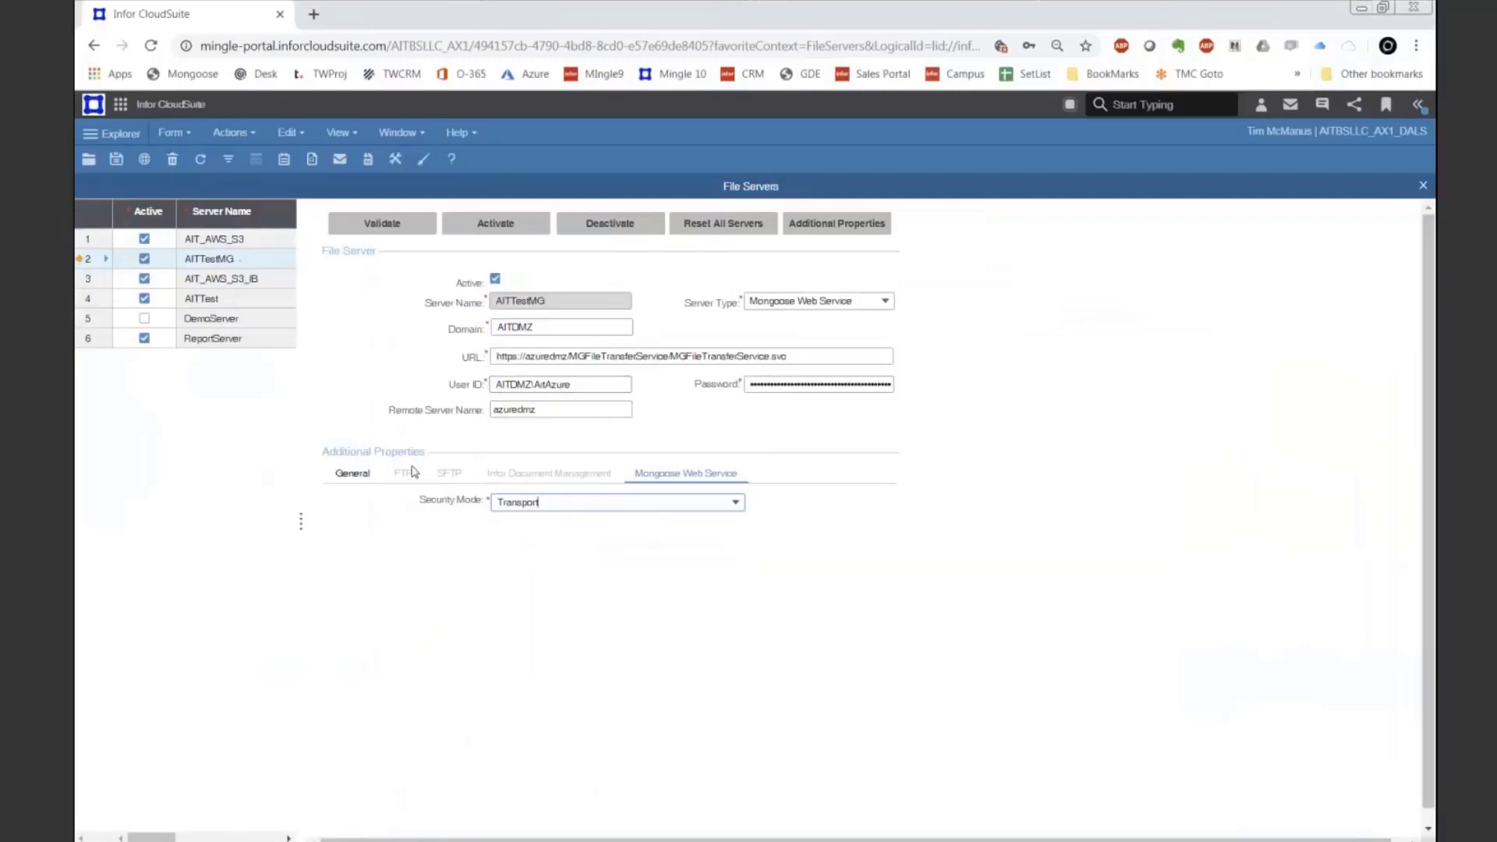
pyautogui.click(360, 484)
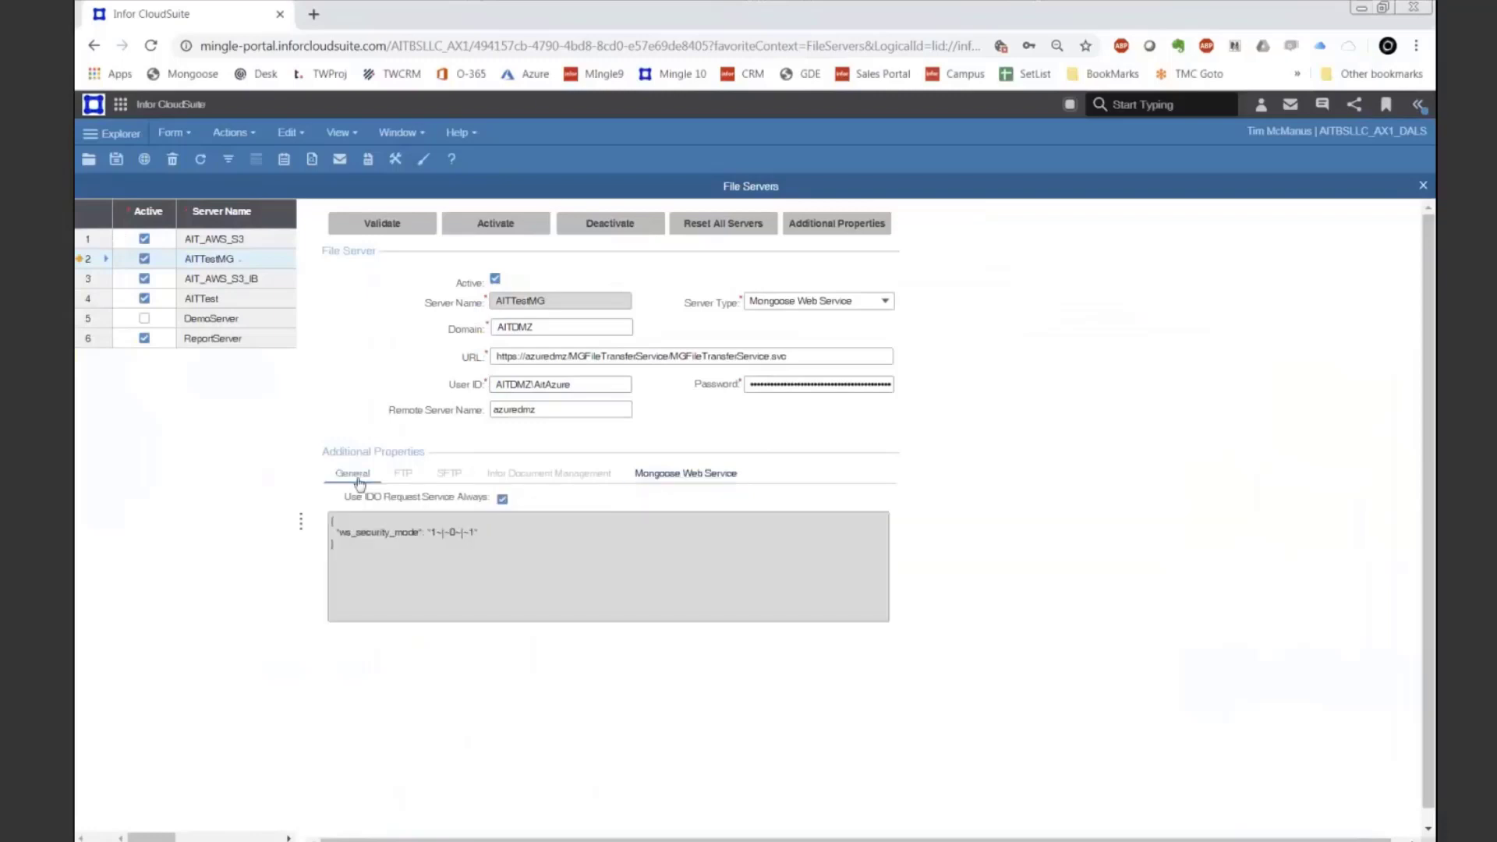
pyautogui.click(663, 484)
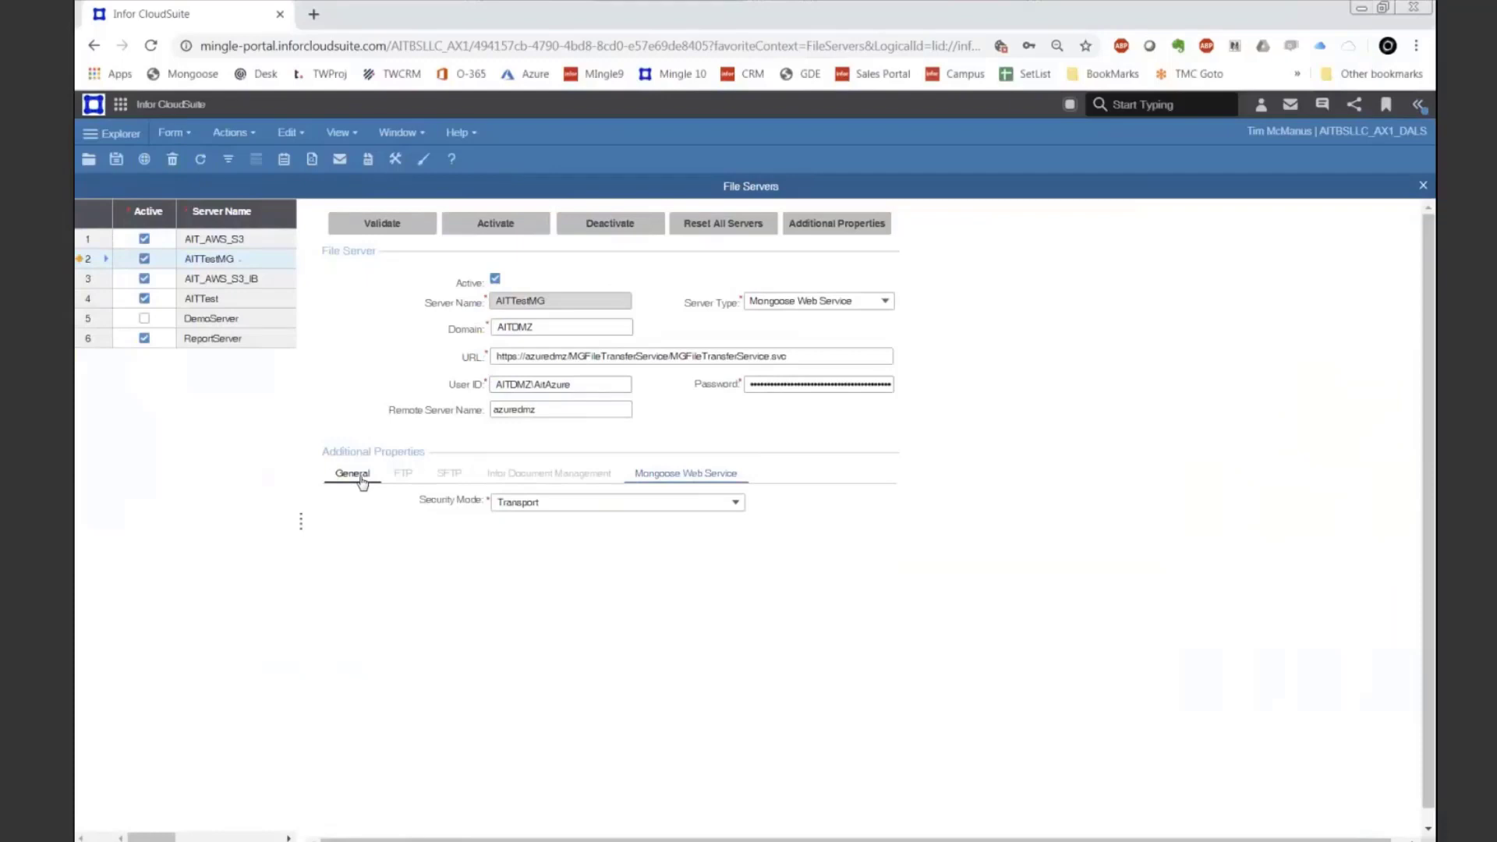
pyautogui.click(628, 507)
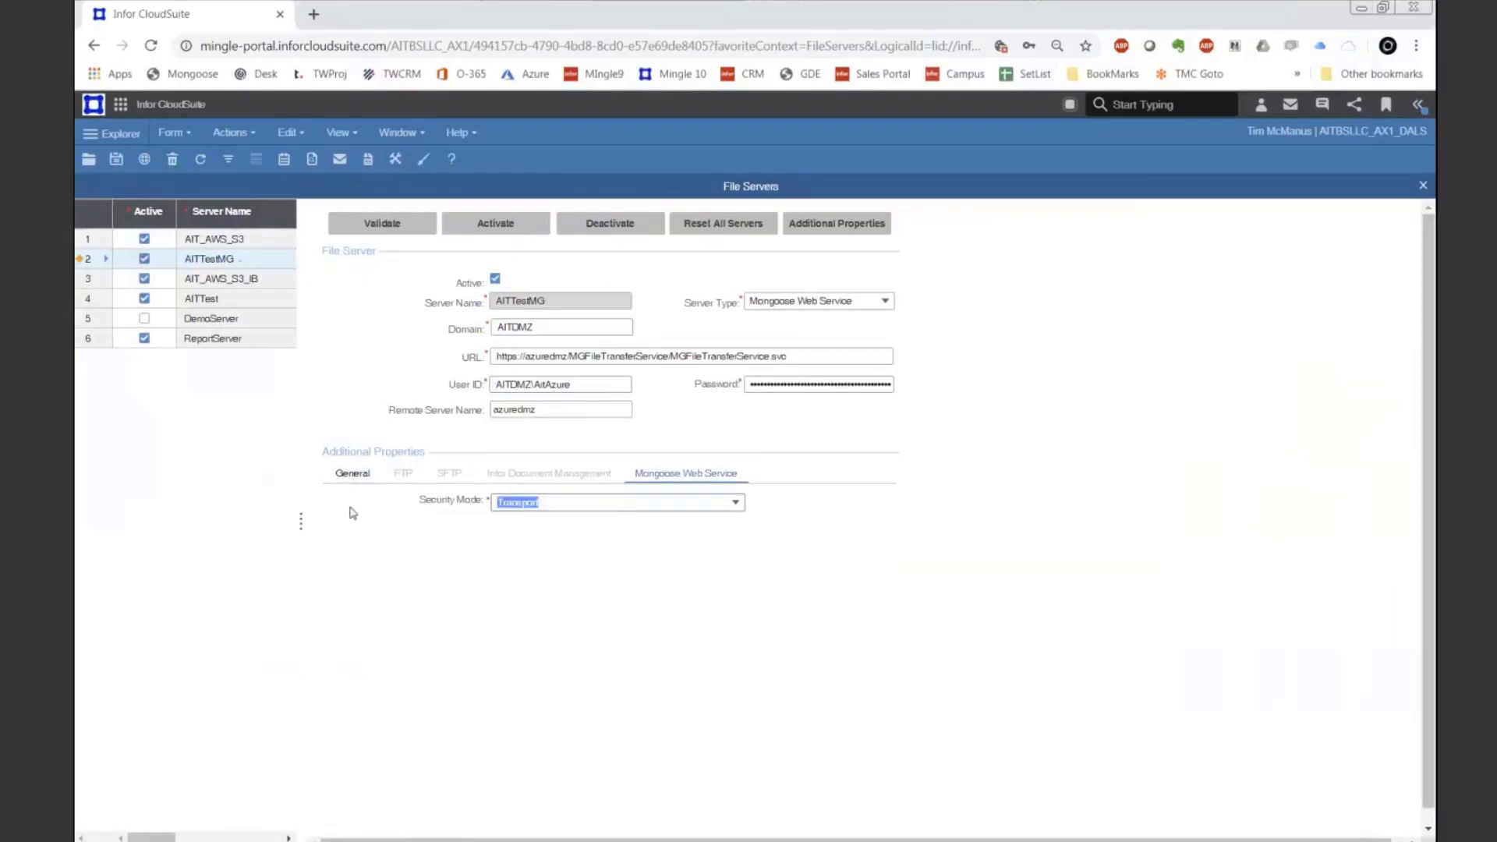
pyautogui.click(678, 483)
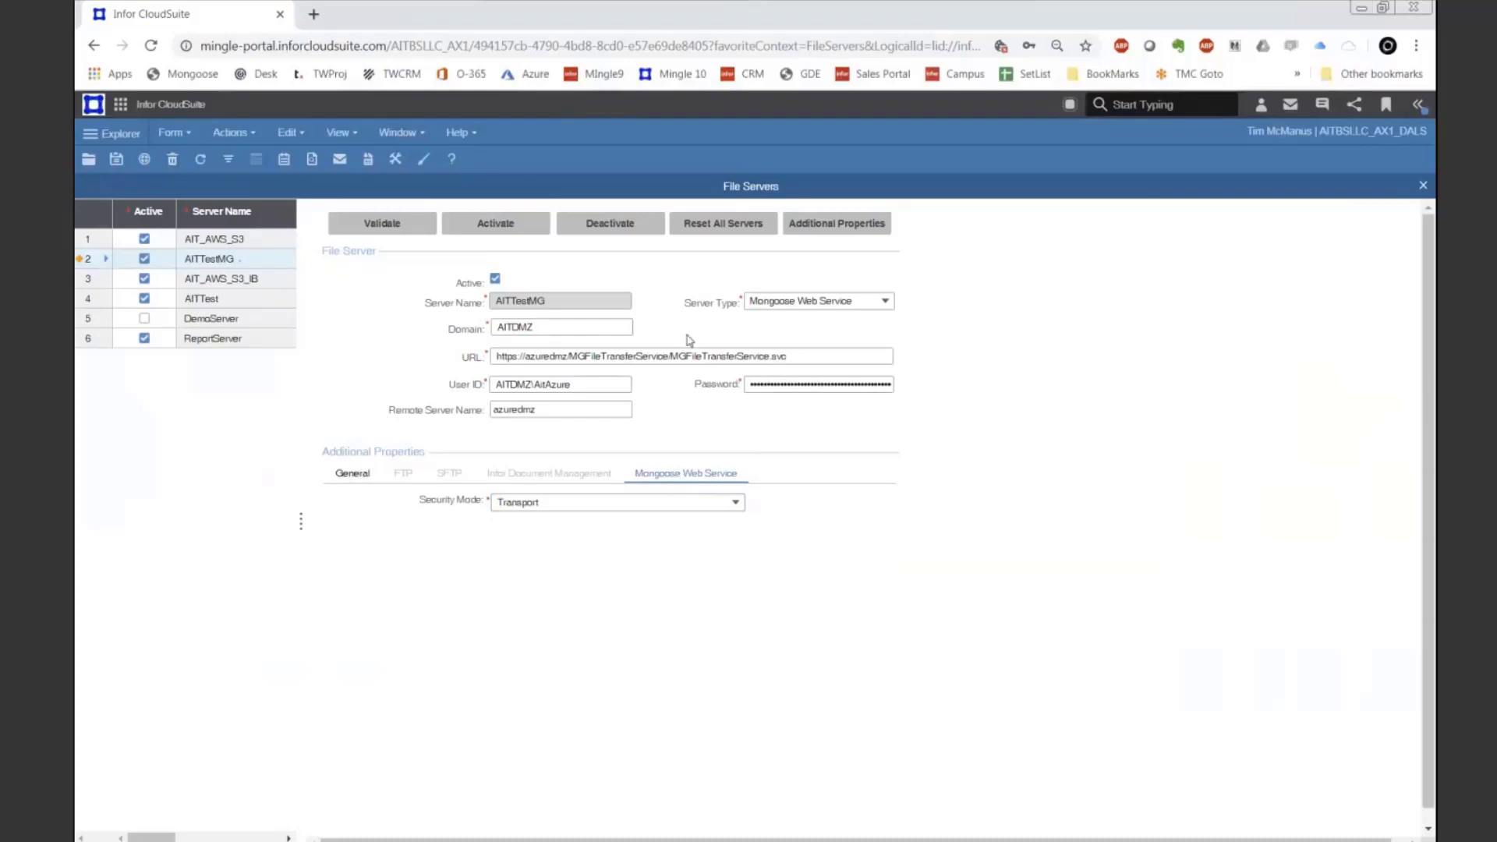
# Add a ws_authentication_guid additional property holding the service's authentication key value
pyautogui.click(834, 231)
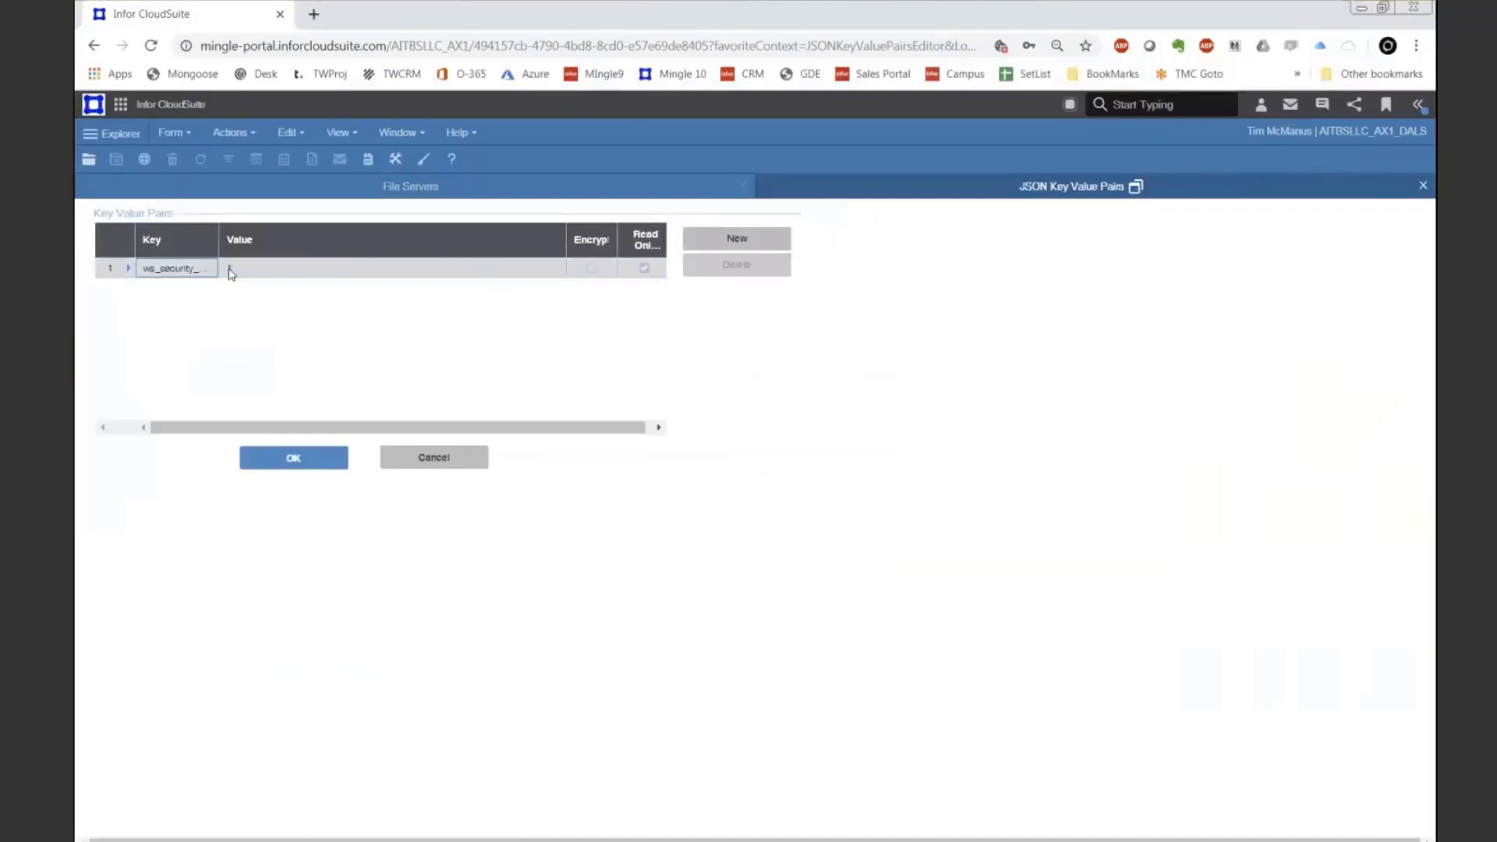
pyautogui.click(735, 238)
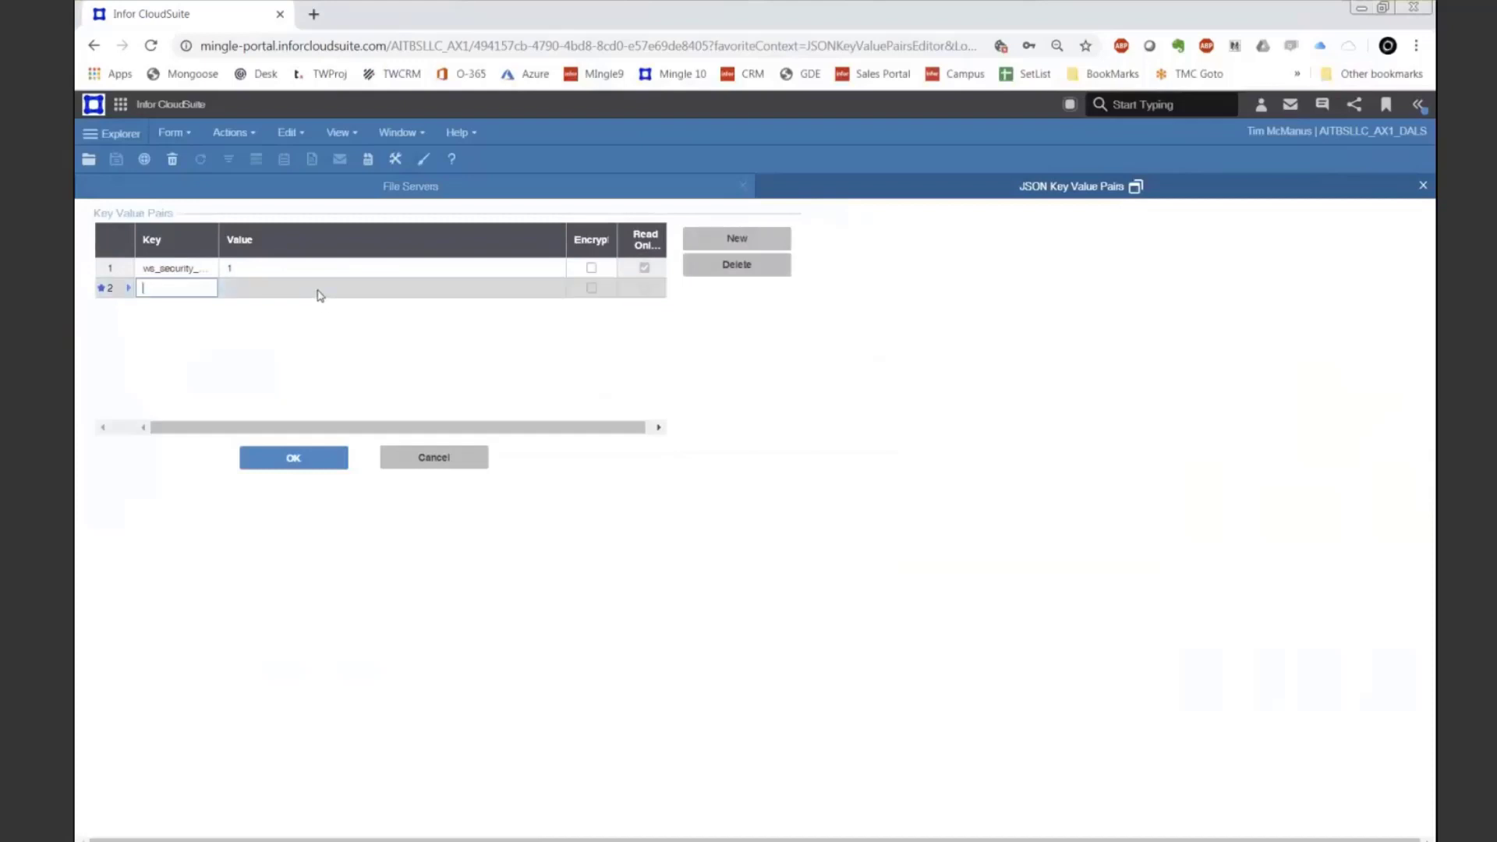
pyautogui.write('w')
pyautogui.write('s_')
pyautogui.write('a')
pyautogui.write('uthenticatio')
pyautogui.write('n')
pyautogui.write('_')
pyautogui.write('guid')
pyautogui.press('Tab')
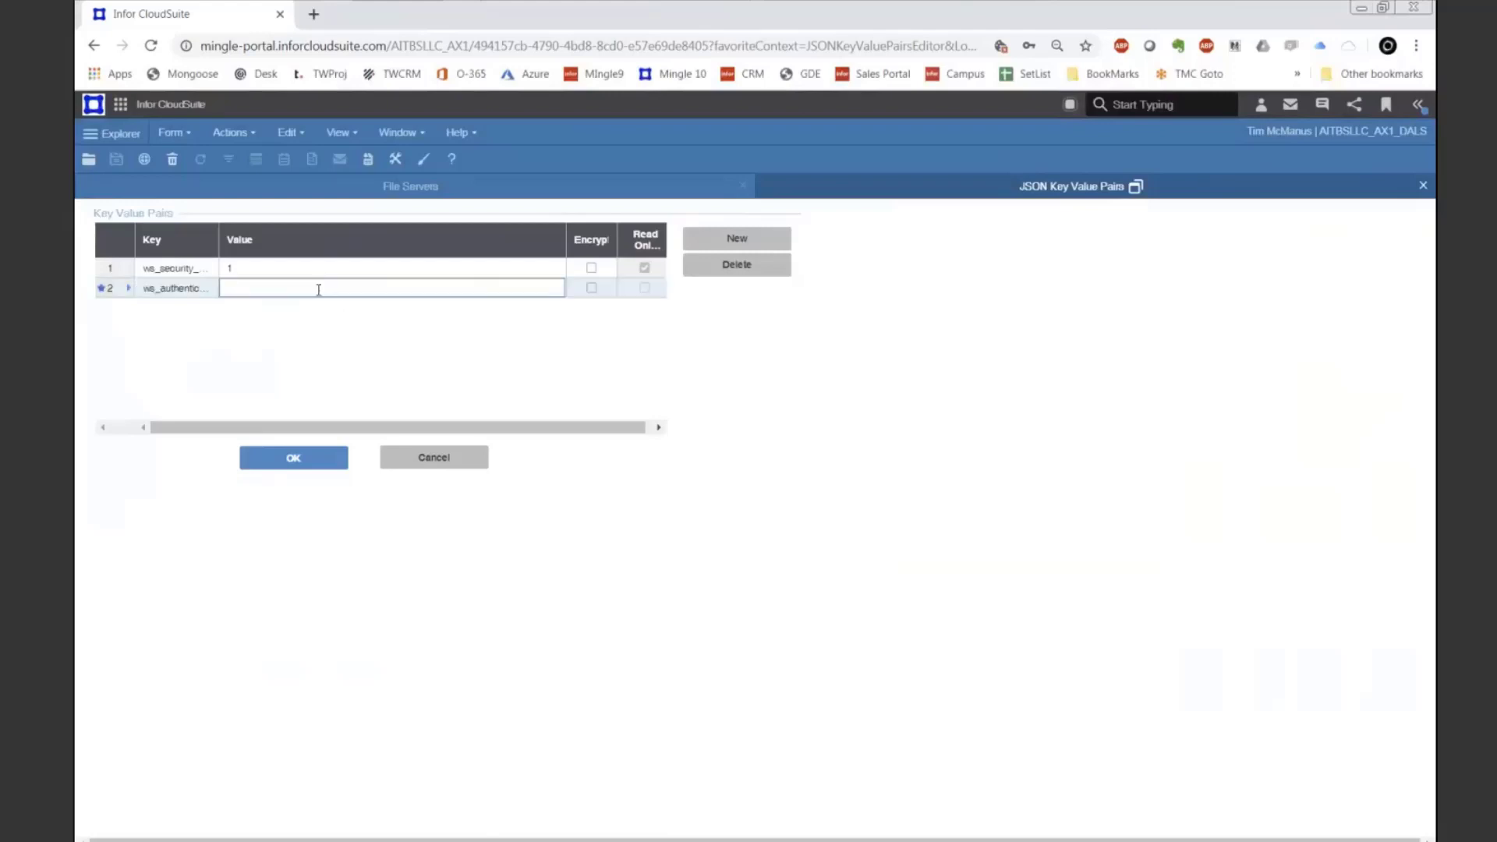
pyautogui.write('C:\\CSI10Files')
pyautogui.hotkey('shift', 'Tab')
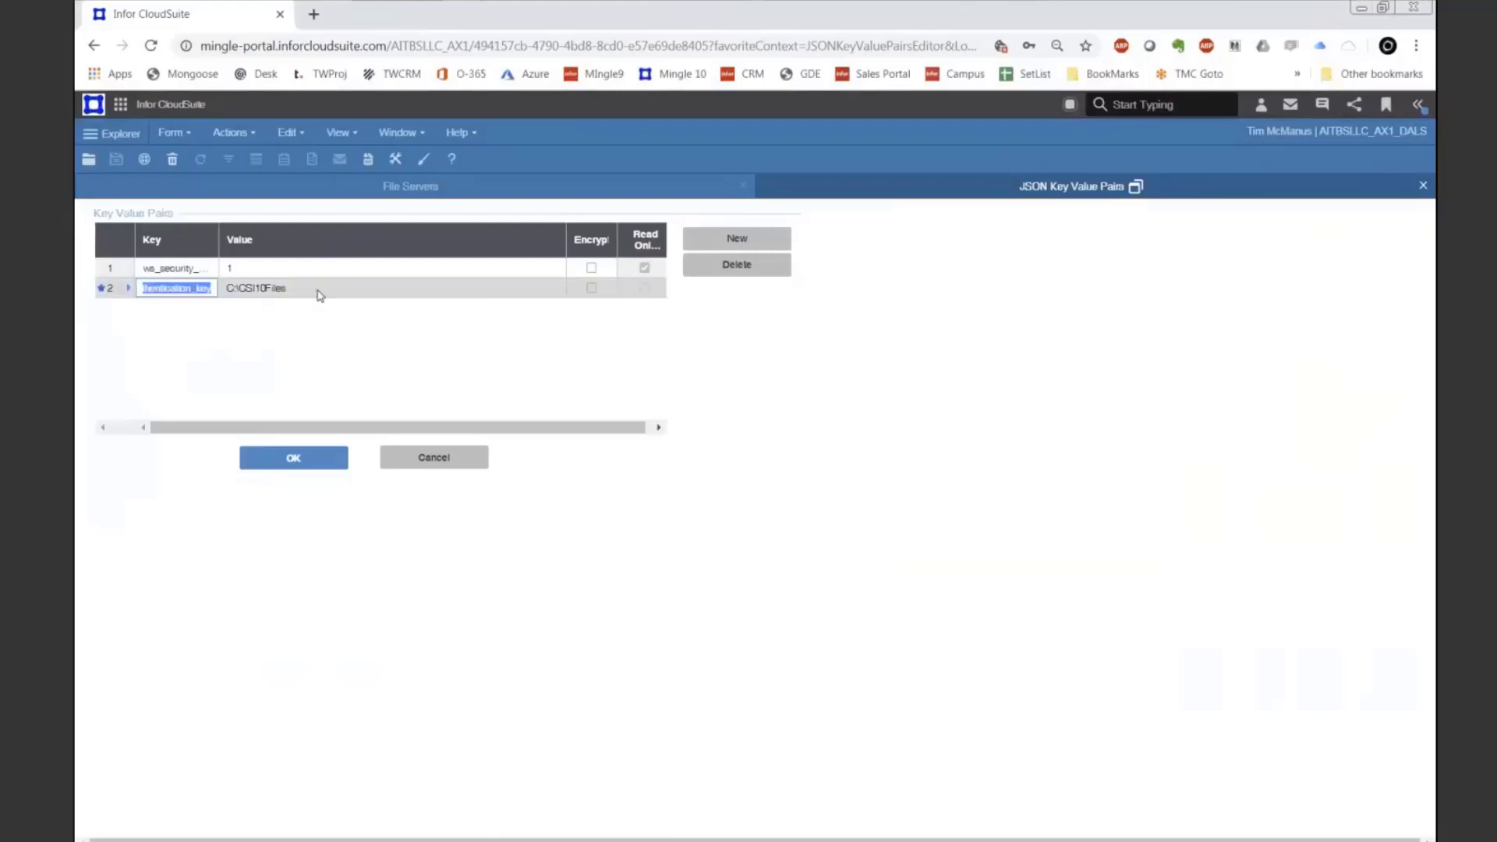
pyautogui.click(318, 290)
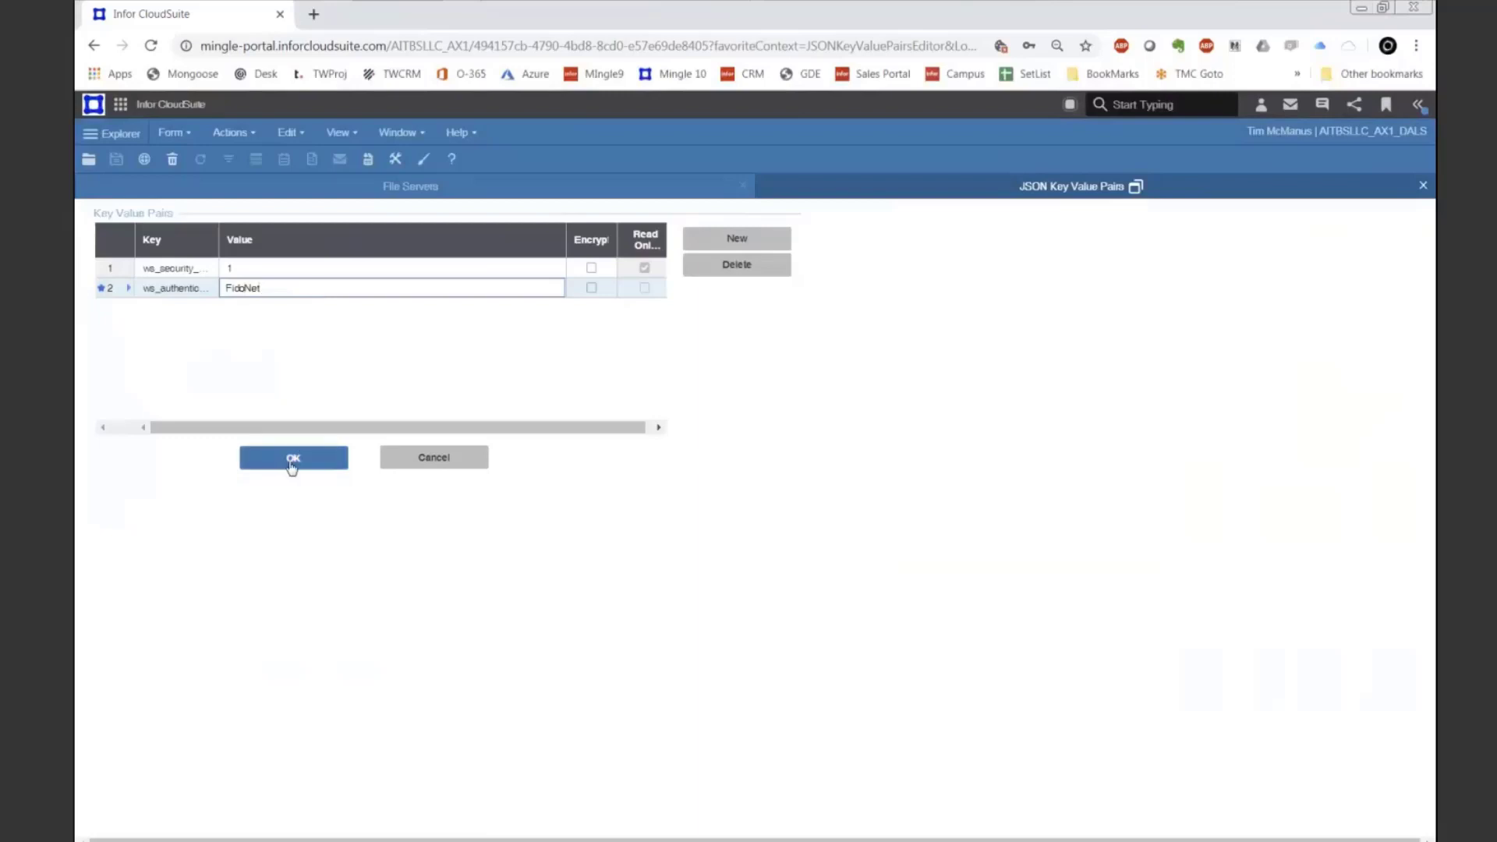
pyautogui.press('Tab')
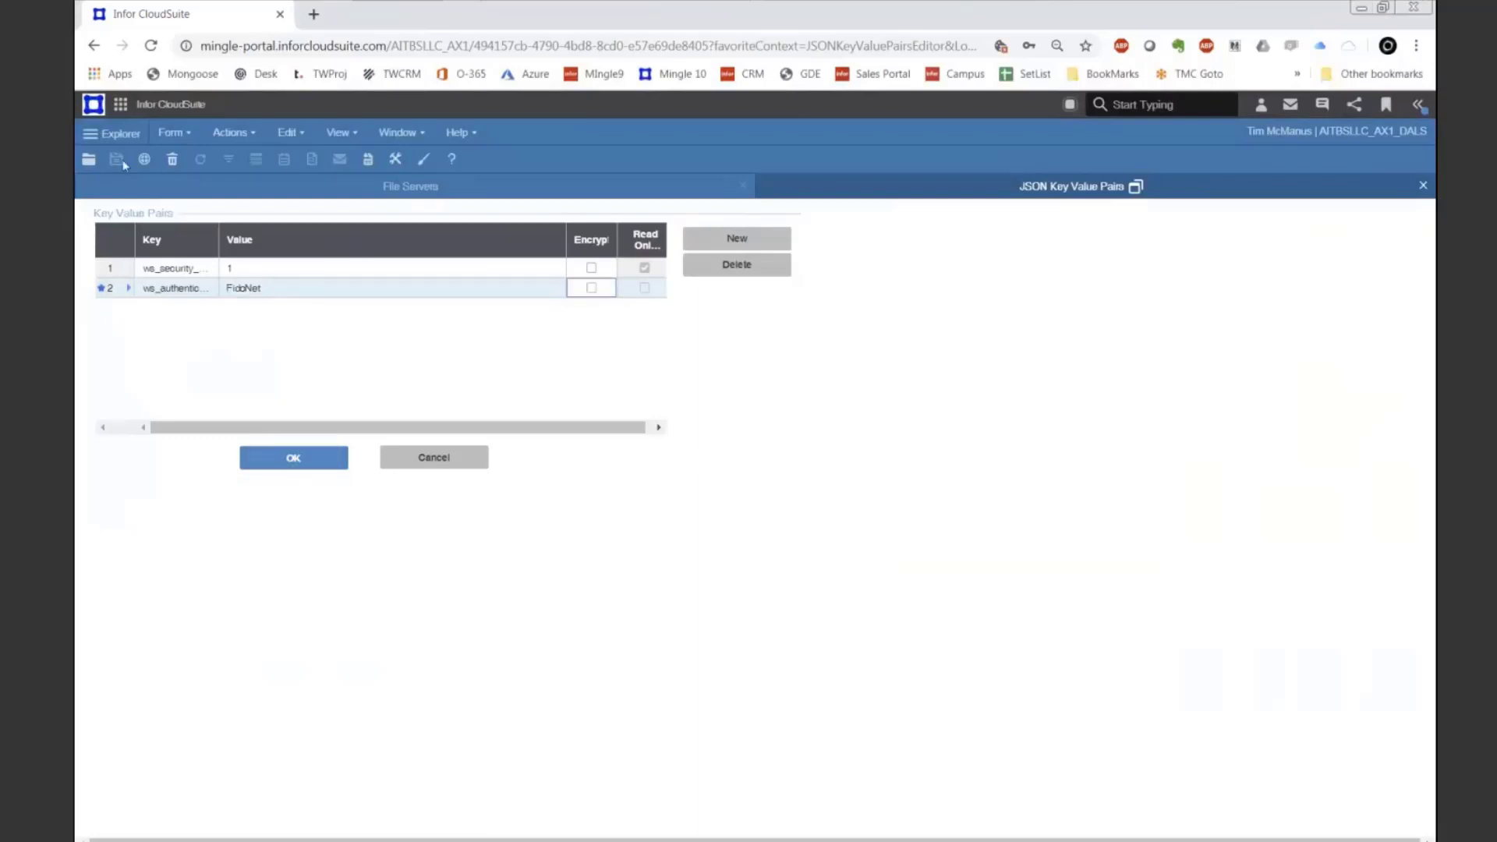
pyautogui.click(279, 456)
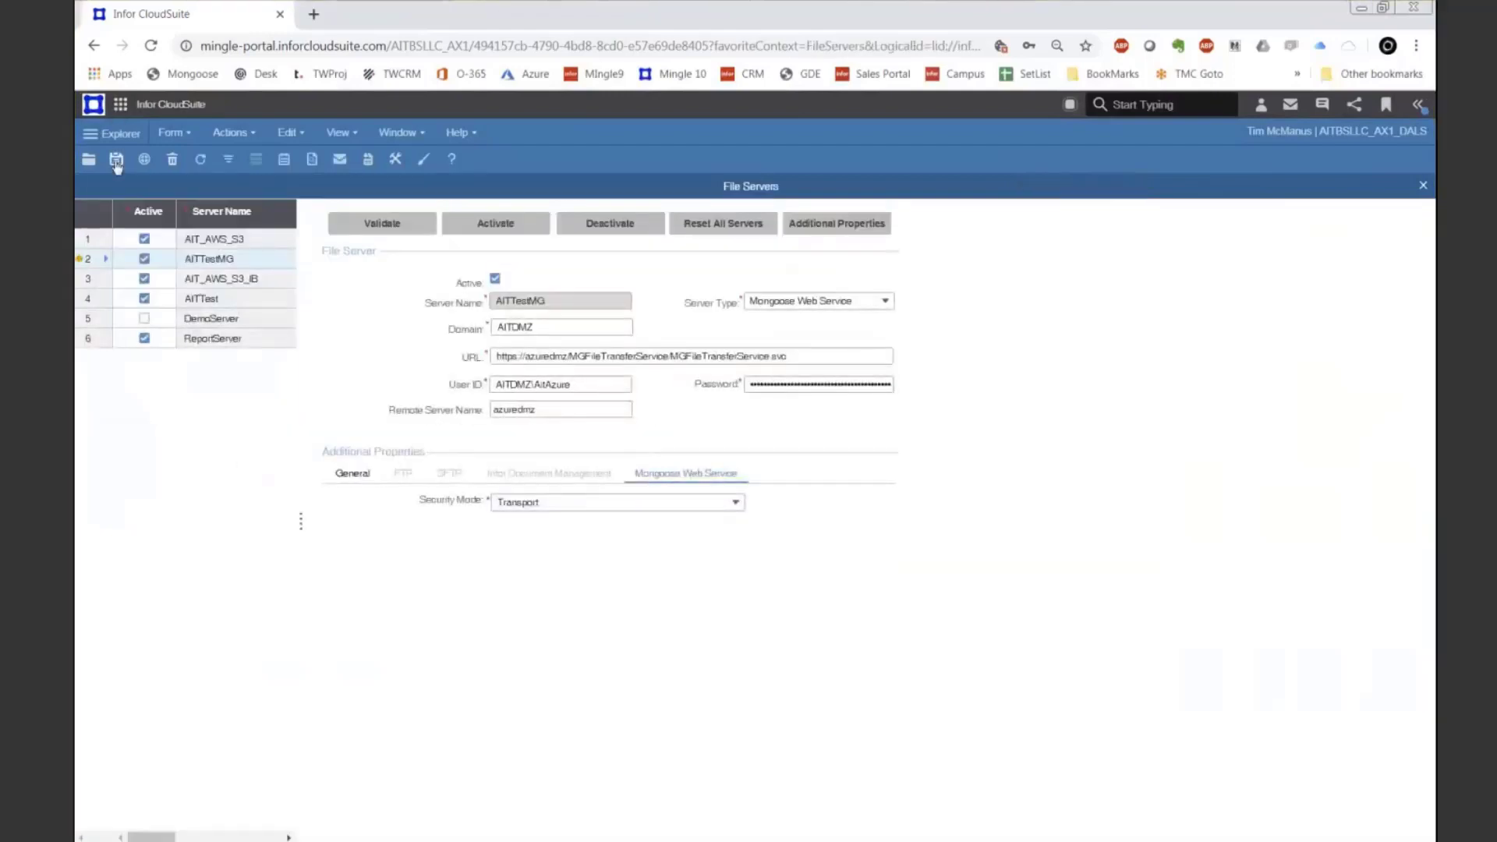
# Save the AITTestMG record, recheck both additional property rows, and start Validate
pyautogui.click(116, 160)
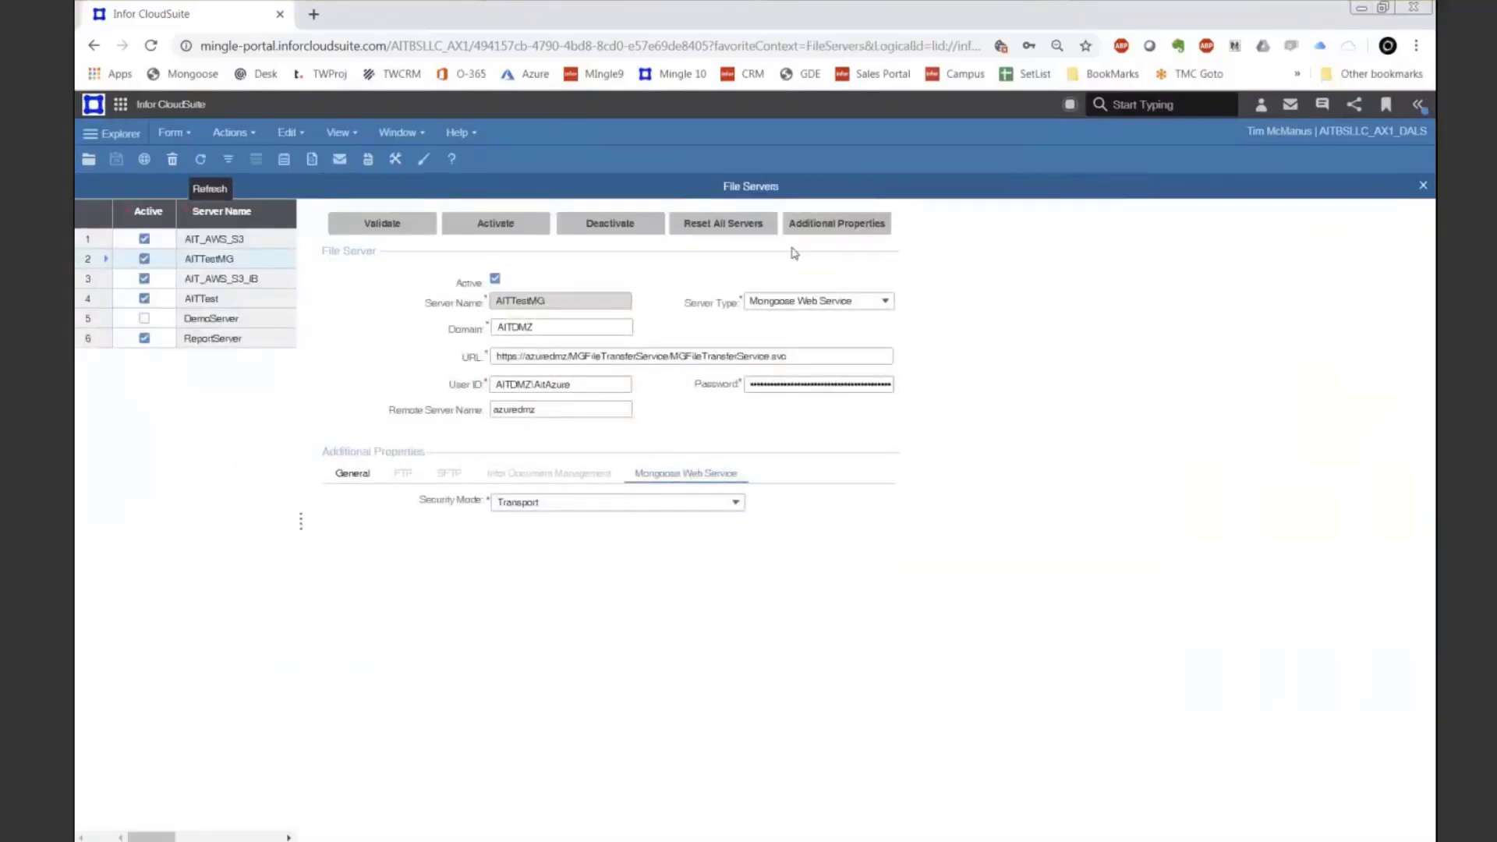
pyautogui.click(840, 224)
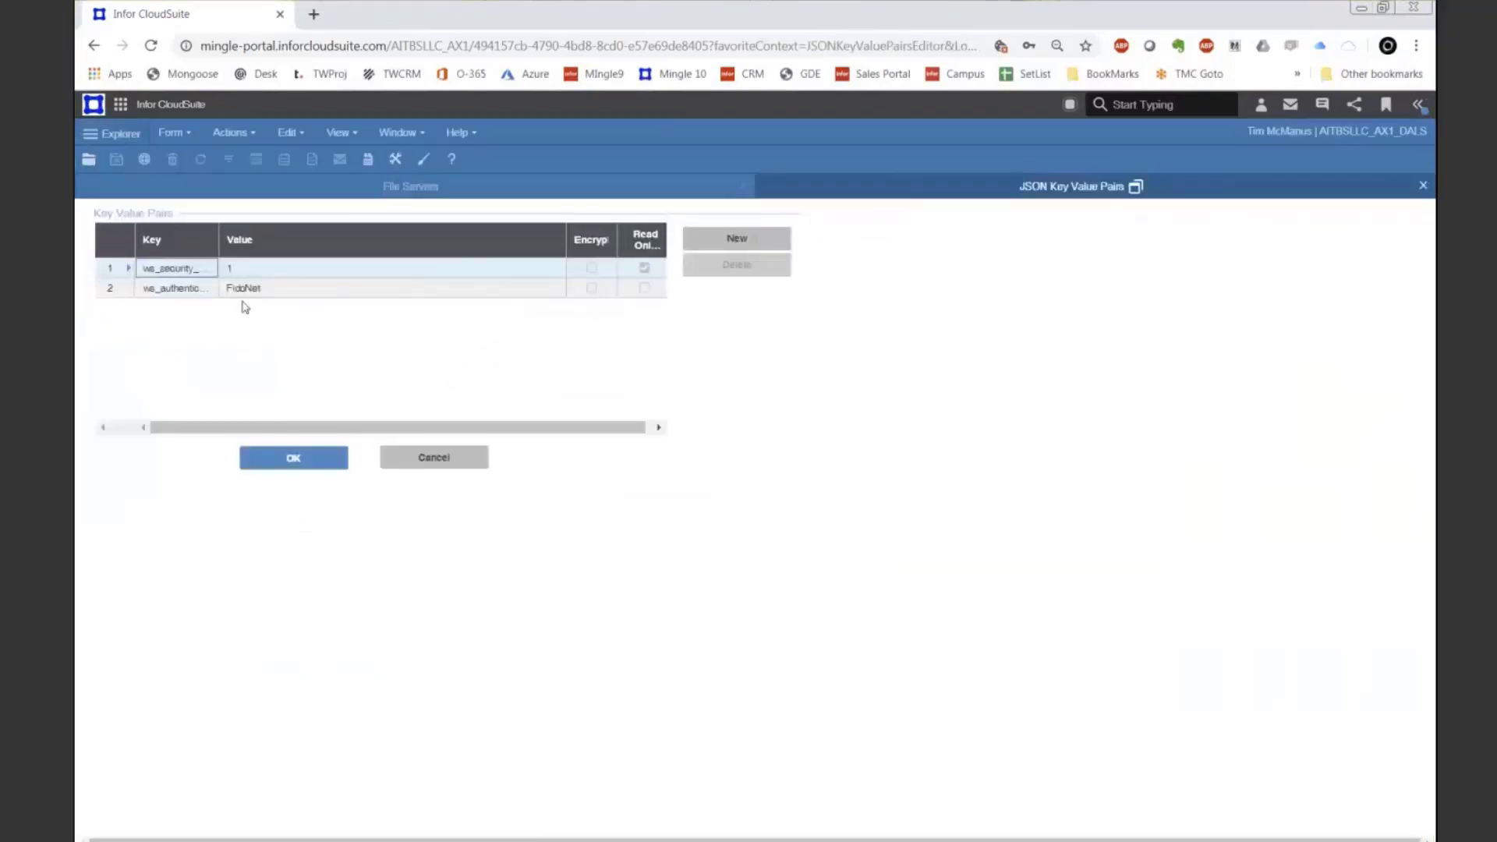
pyautogui.click(434, 460)
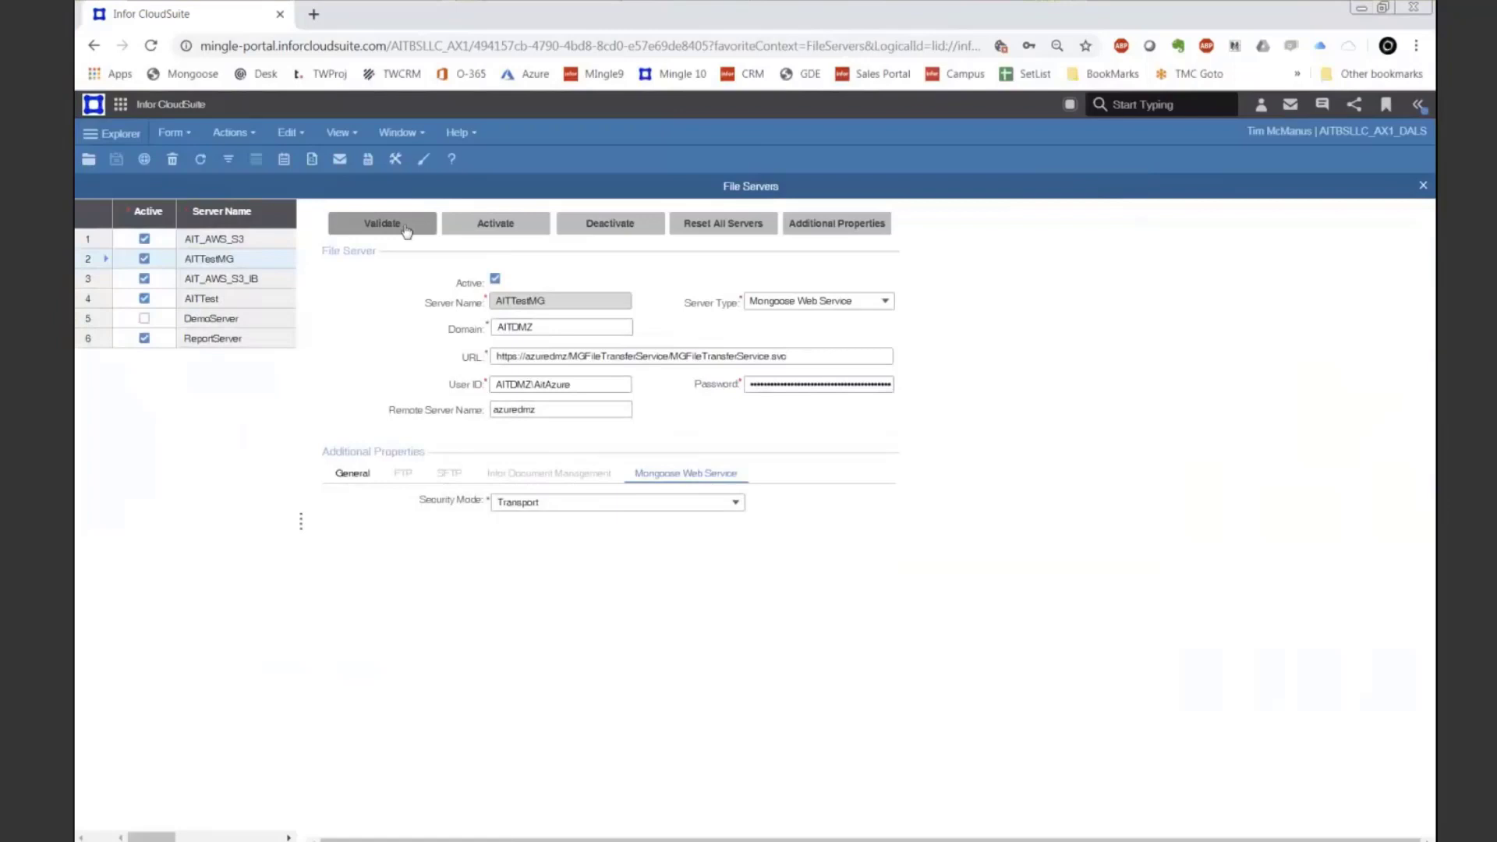
pyautogui.click(404, 226)
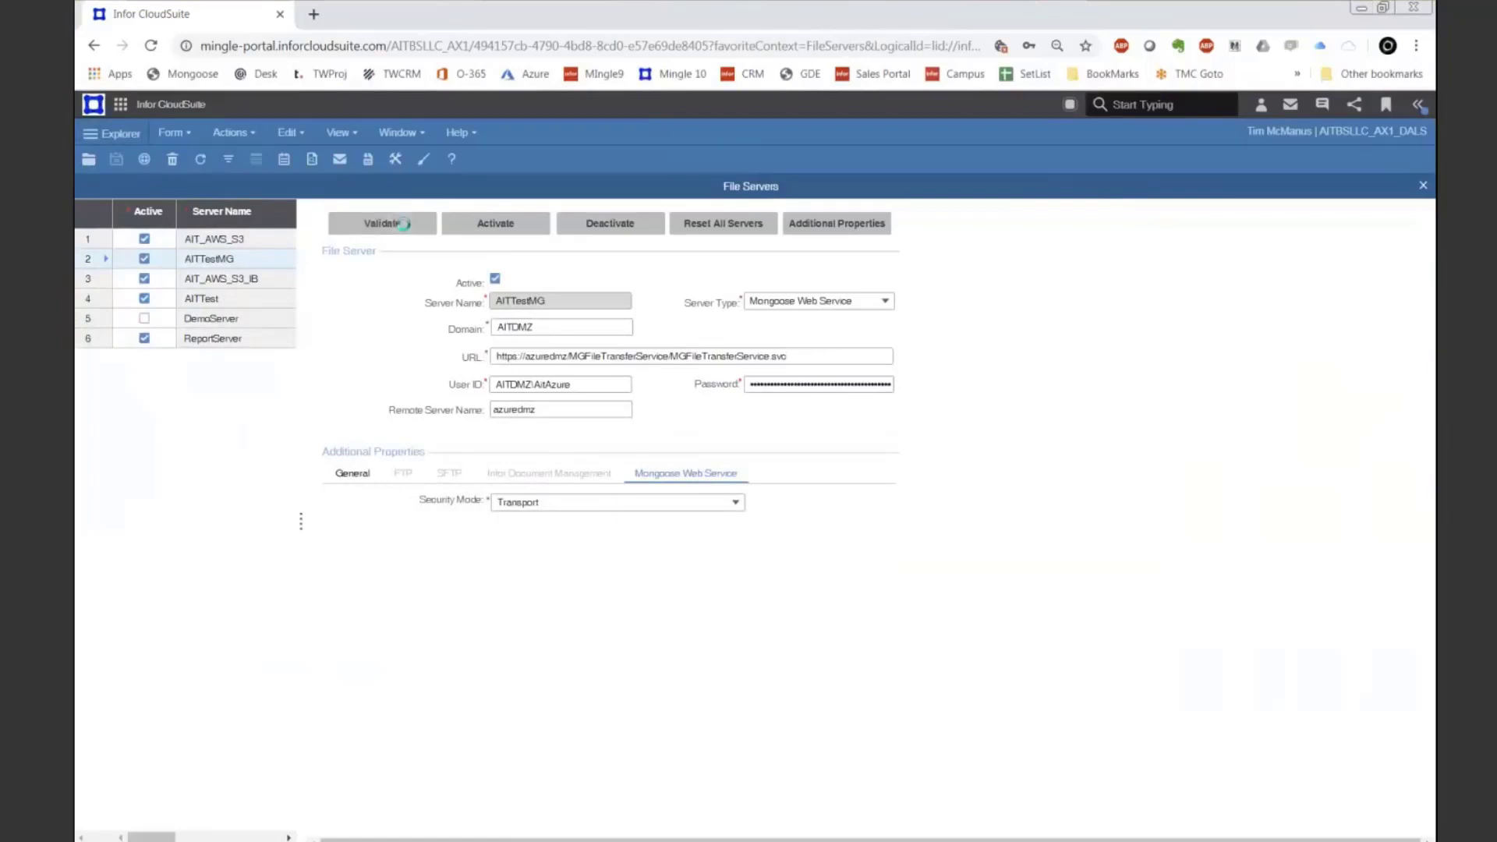
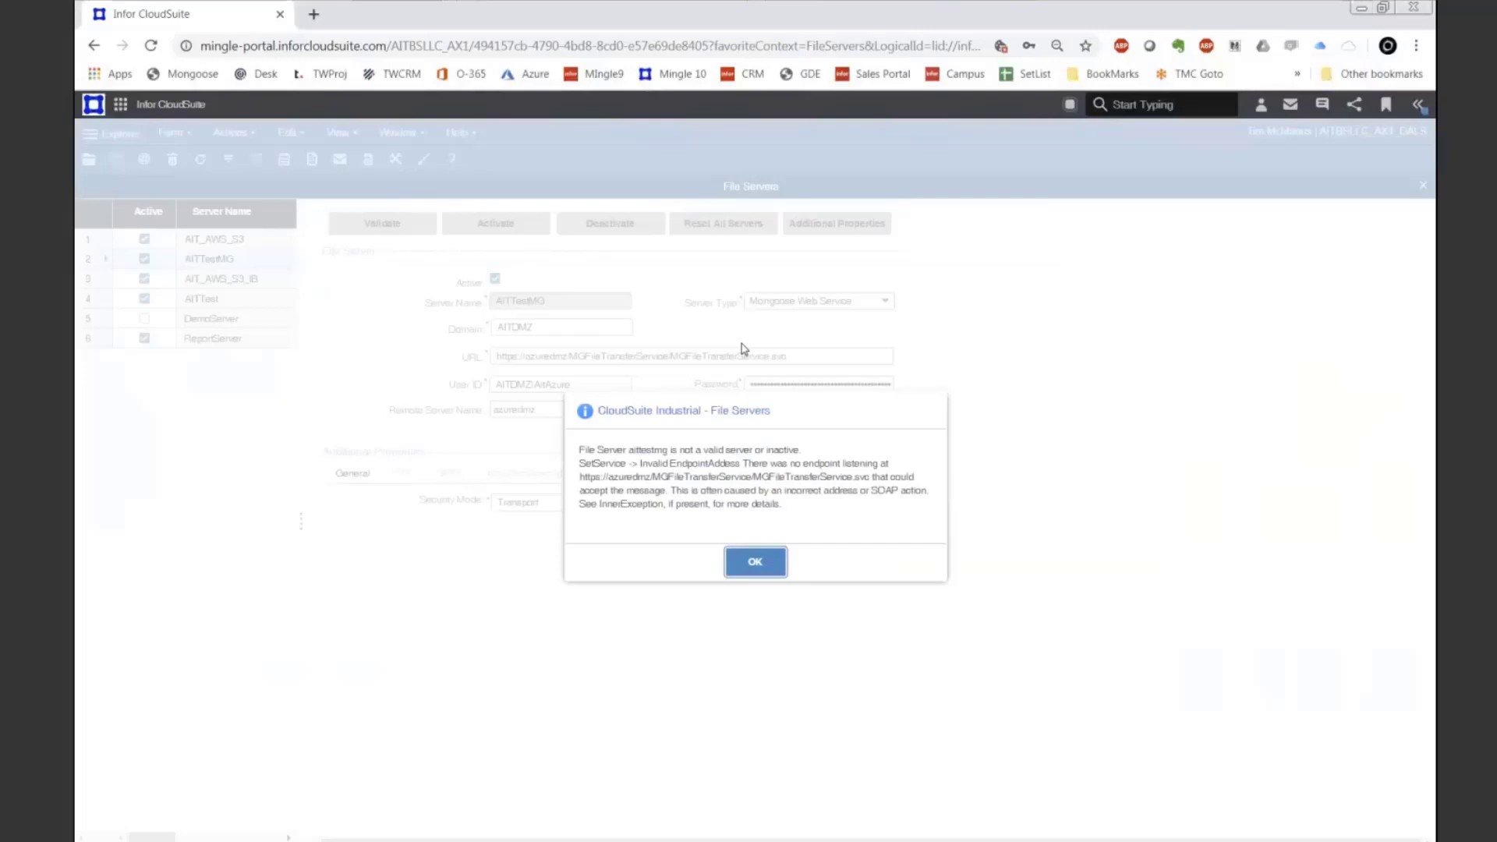
# Copy the azuredmz MGFileTransferService endpoint URL quoted in the File Servers error message
pyautogui.moveTo(580, 451); pyautogui.dragTo(788, 512)
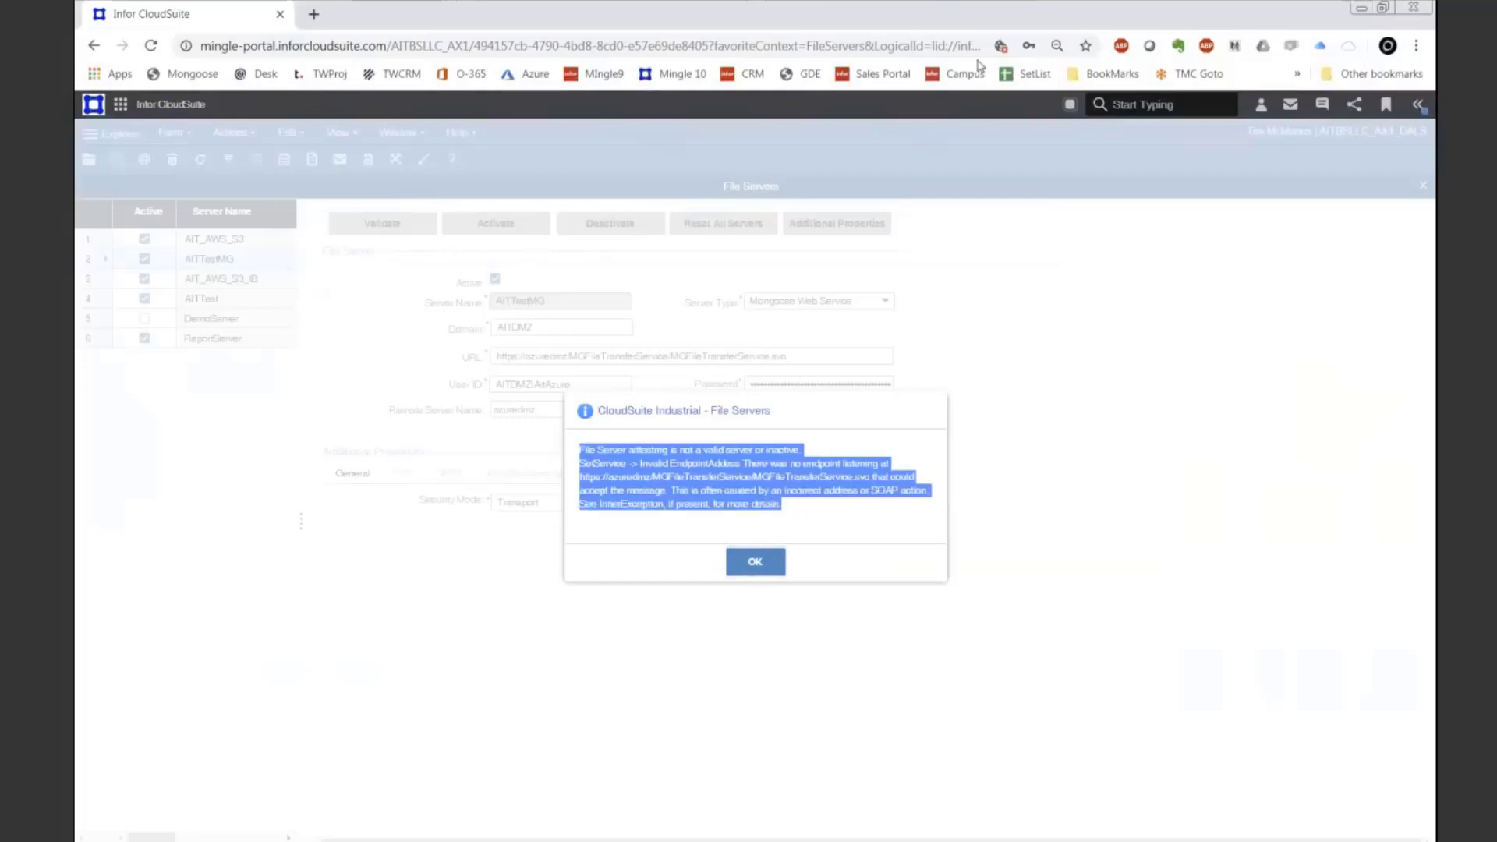
pyautogui.click(947, 21)
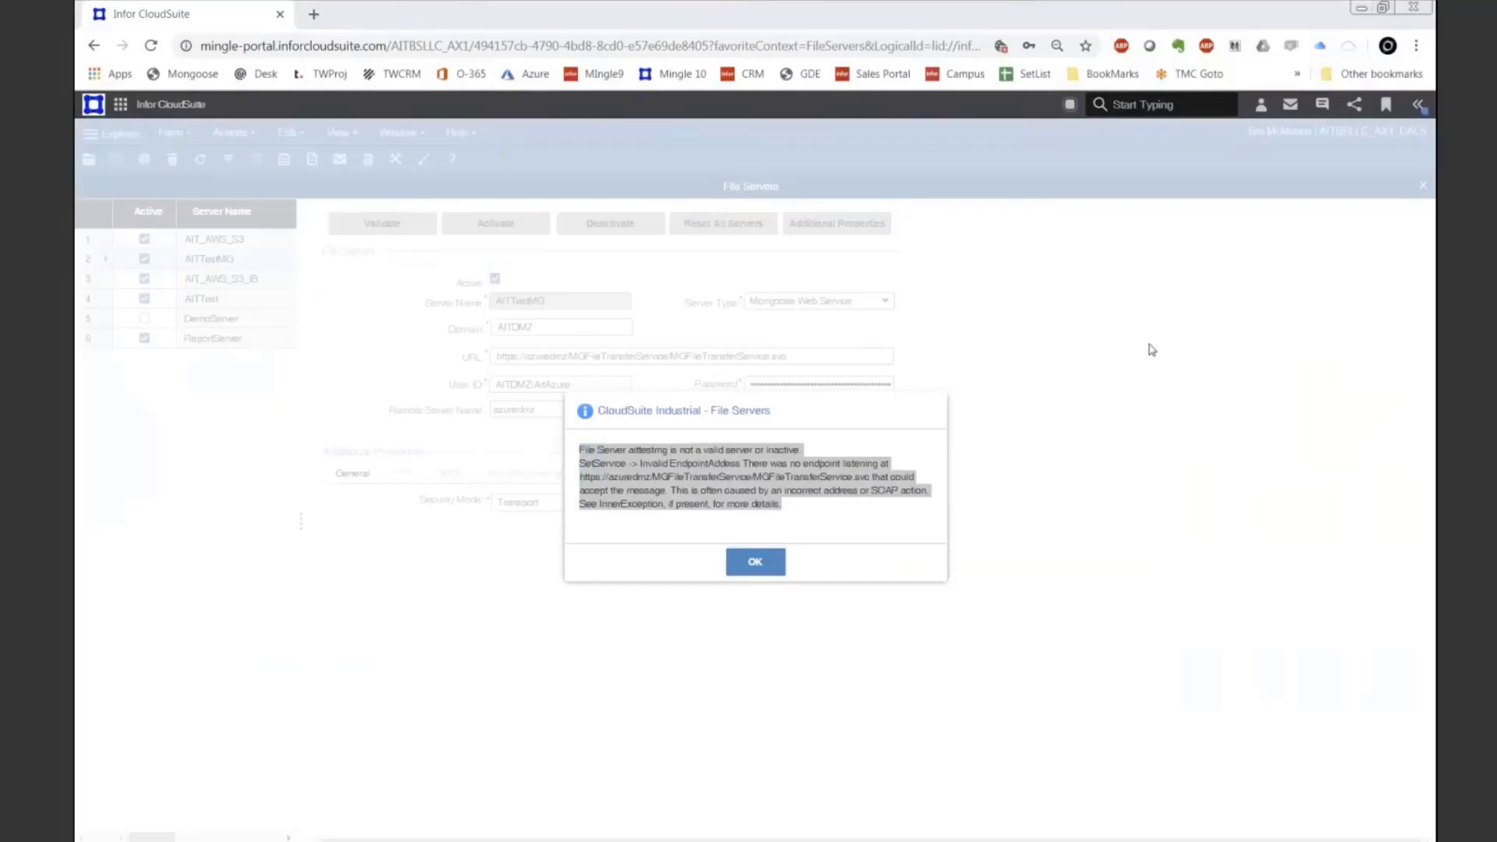
pyautogui.click(1099, 340)
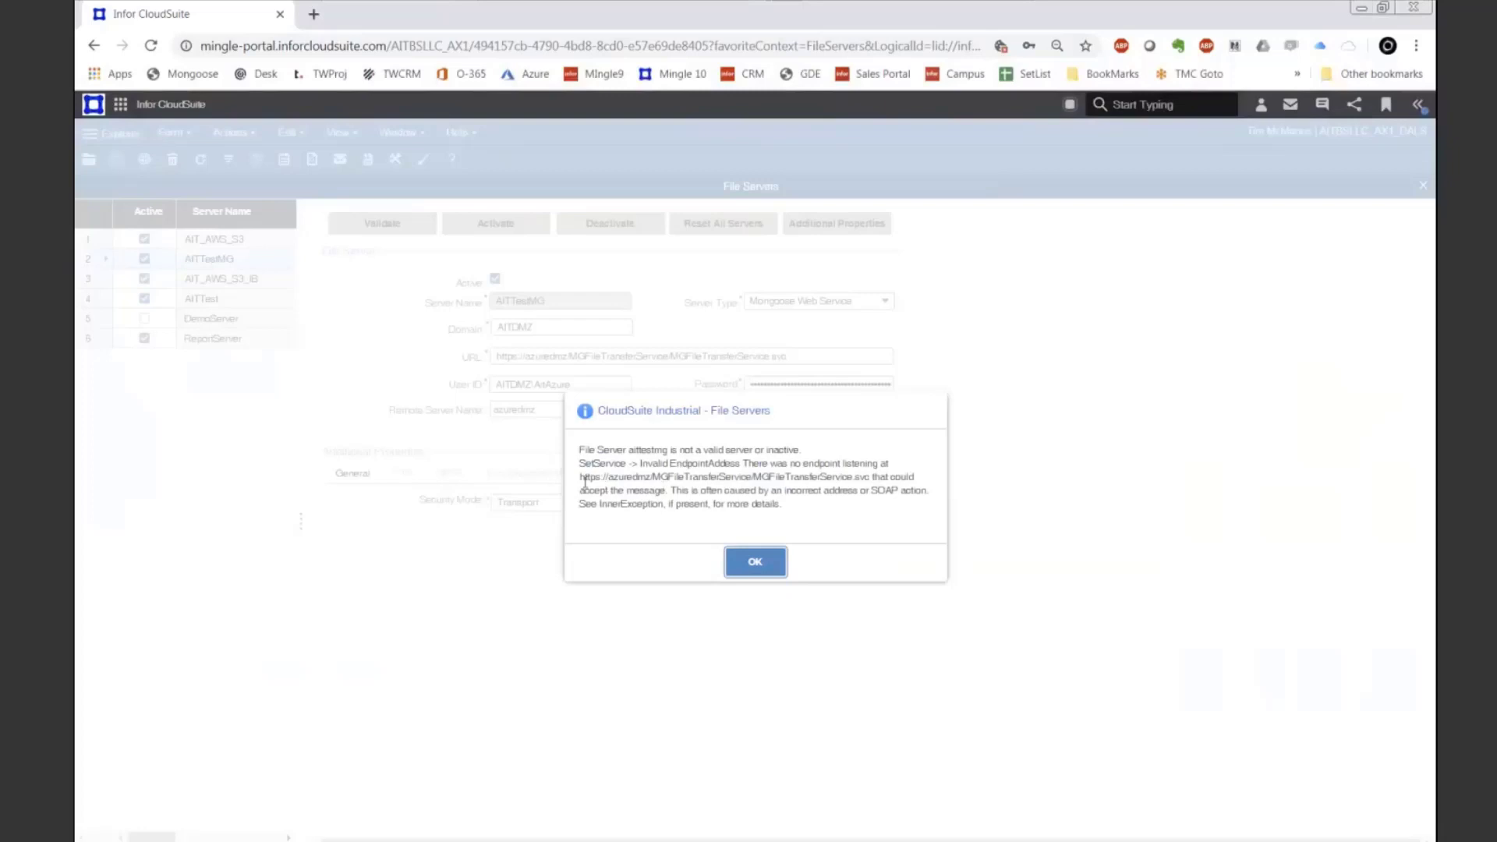
pyautogui.moveTo(580, 477); pyautogui.dragTo(872, 478)
pyautogui.hotkey('ctrl', 'c')
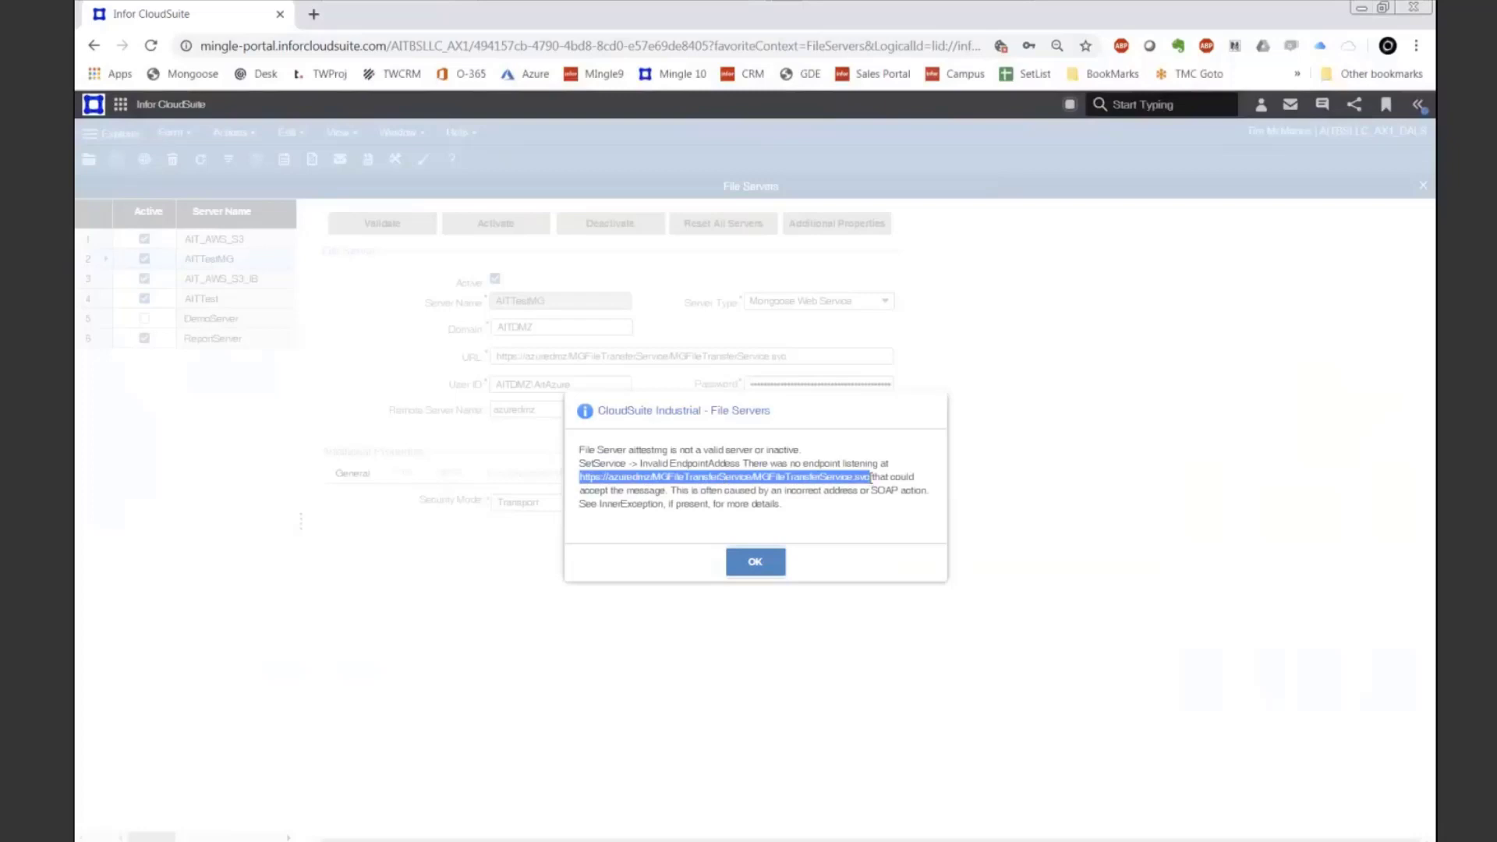
# Load the copied azuredmz service address in a new Chrome tab, then return to the CloudSuite tab
pyautogui.click(313, 14)
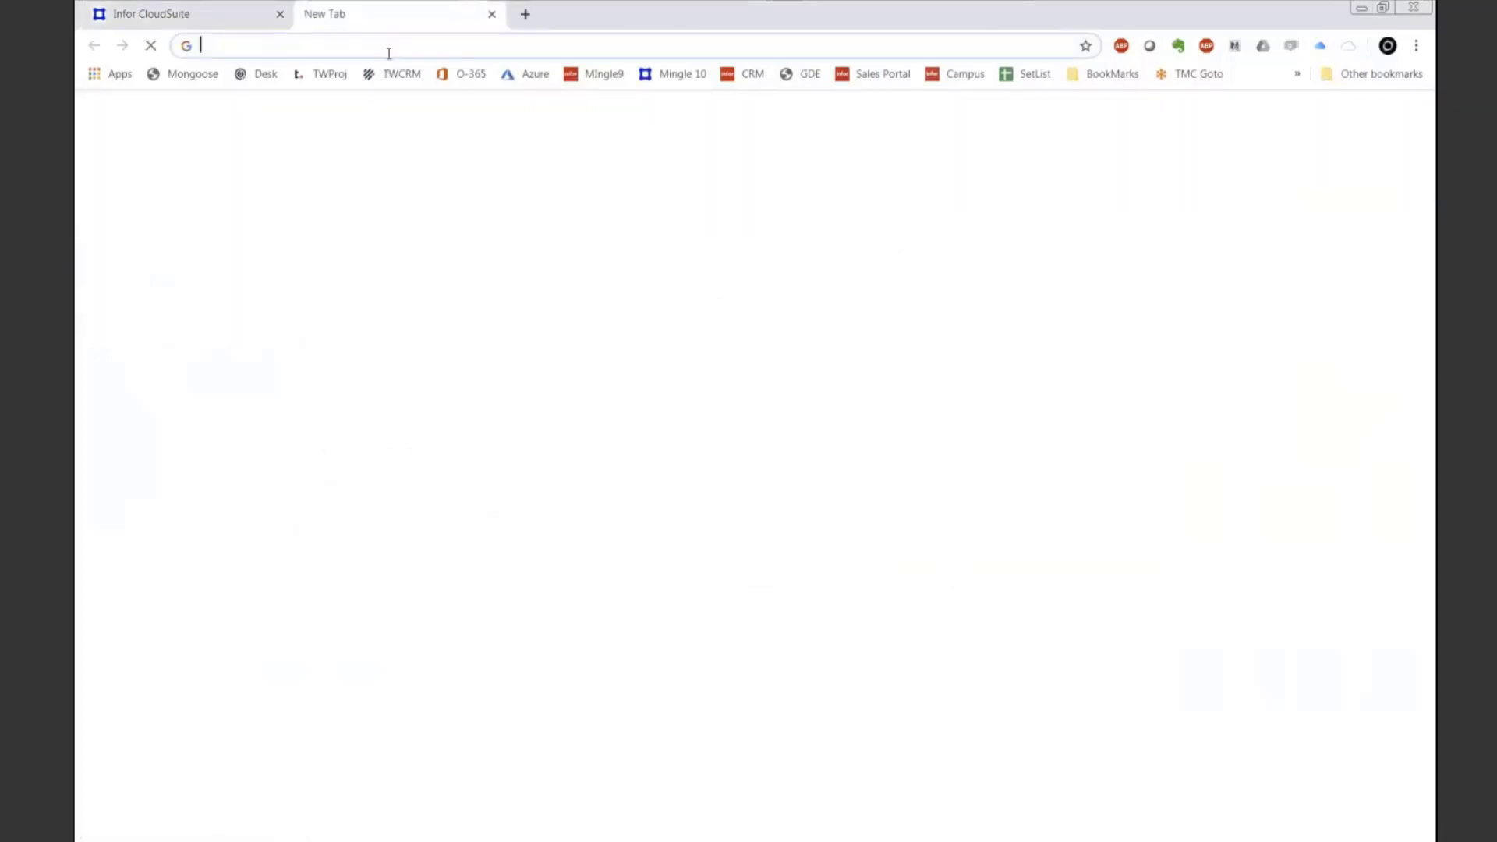
pyautogui.hotkey('ctrl', 'v')
pyautogui.press('Return')
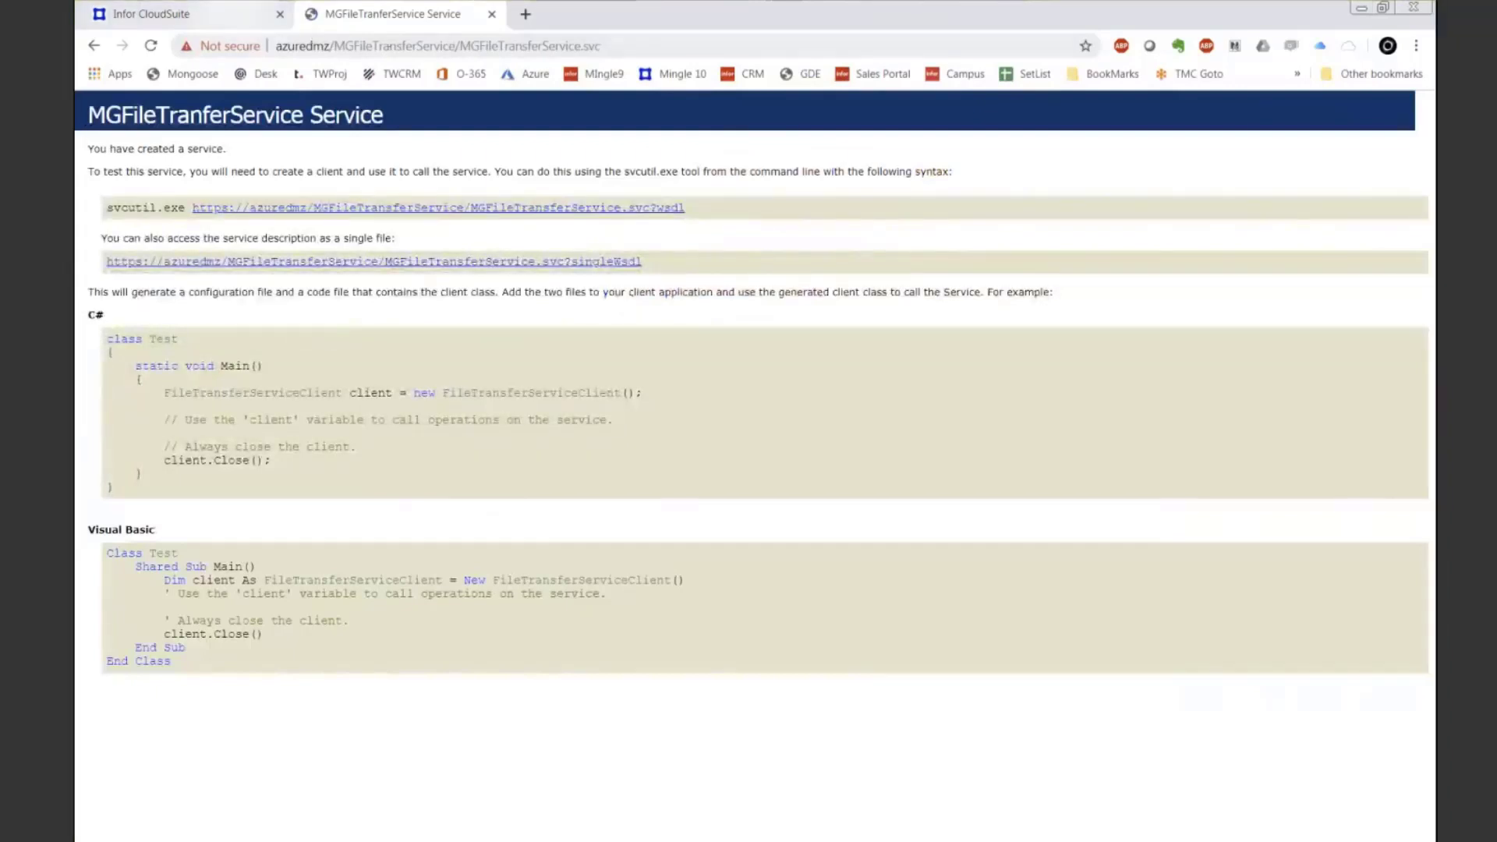
pyautogui.click(217, 16)
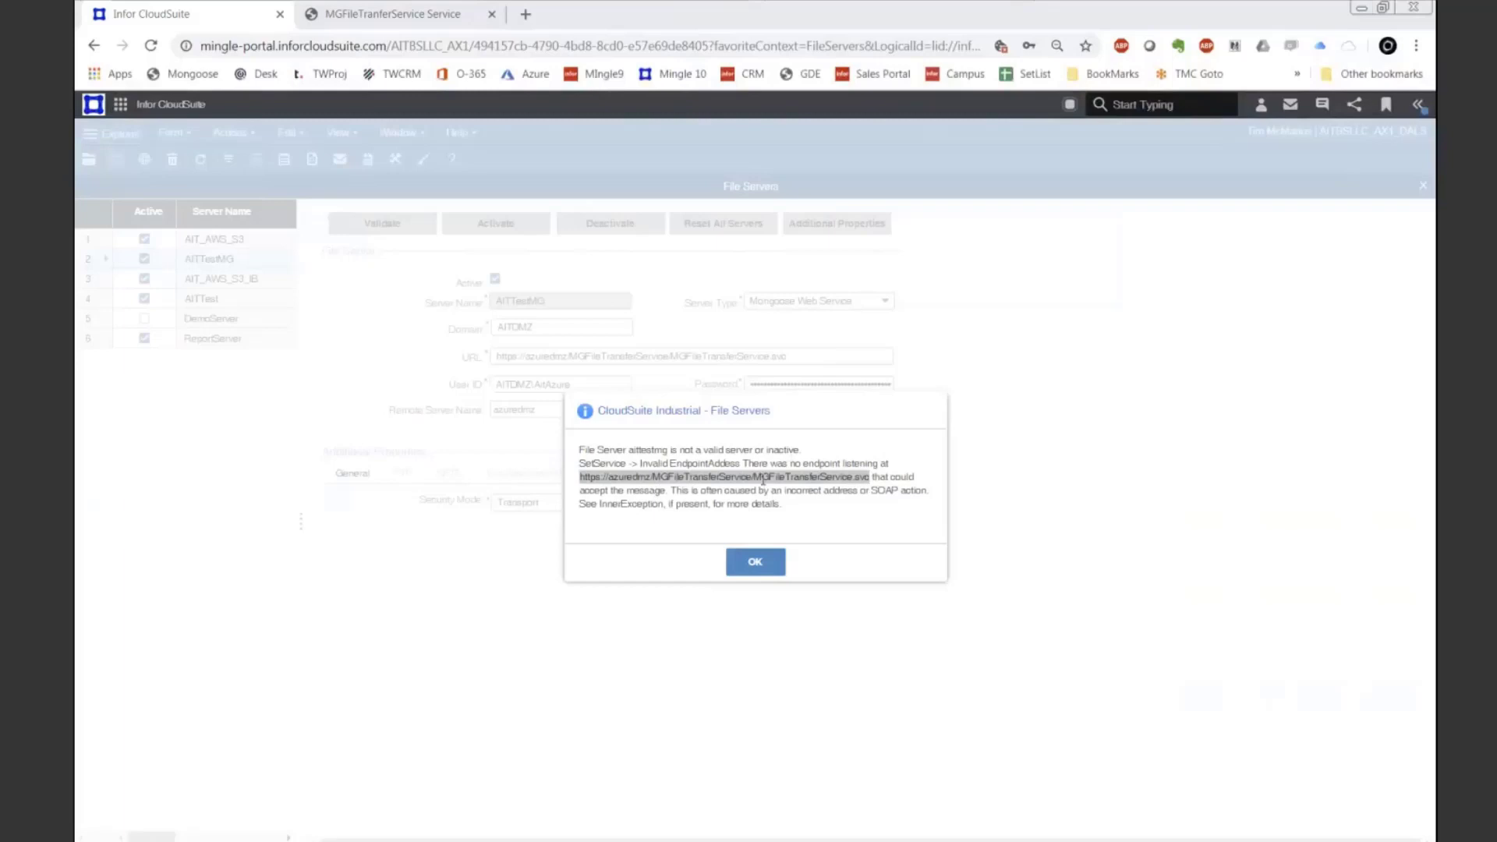
# Reselect the service address in the error message and switch back to the MGFileTranferService Service page
pyautogui.click(762, 481)
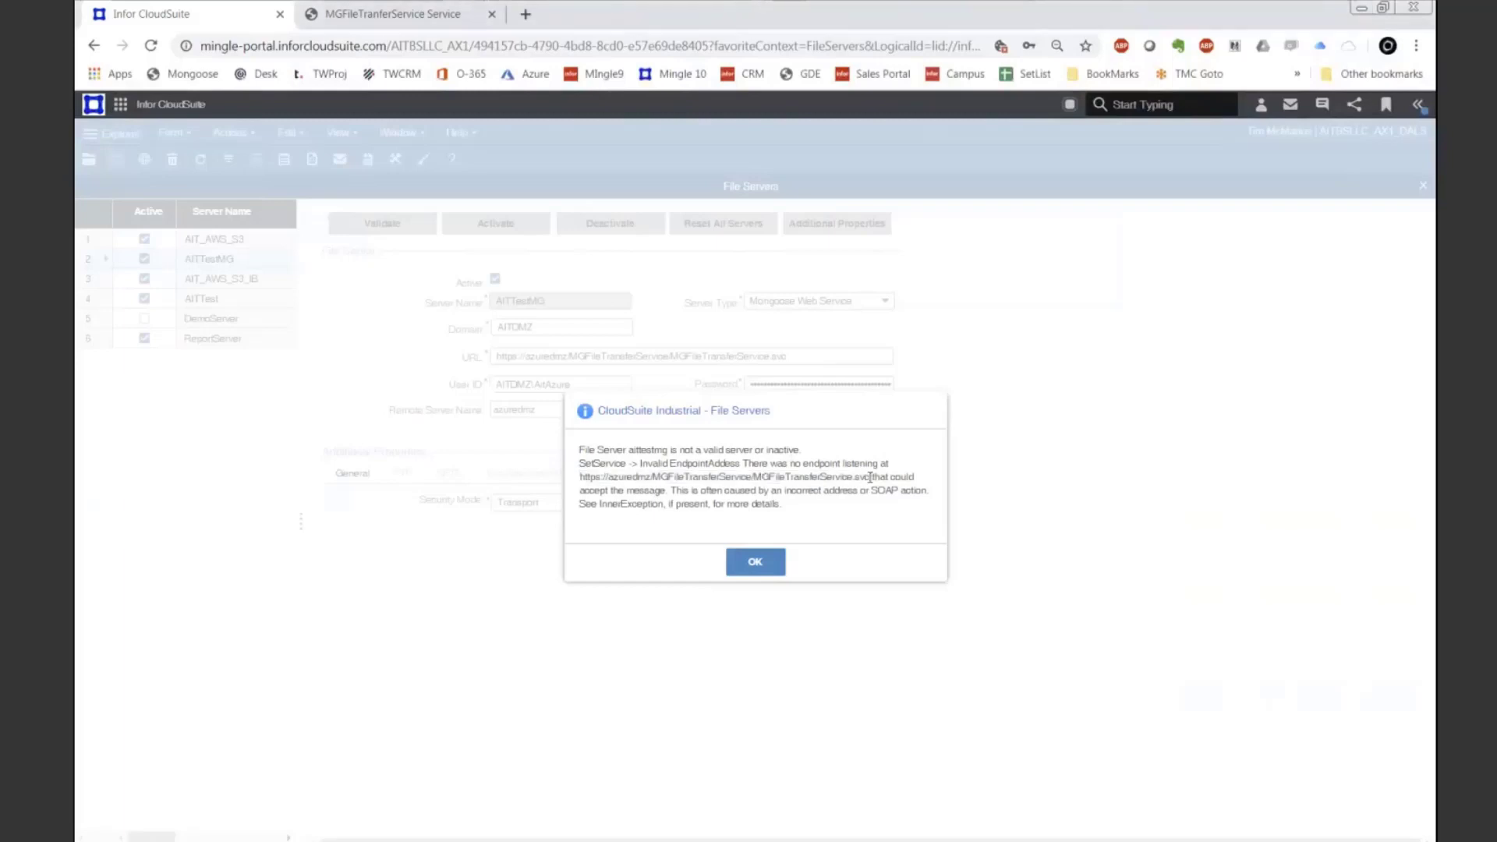
pyautogui.moveTo(869, 476); pyautogui.dragTo(580, 481)
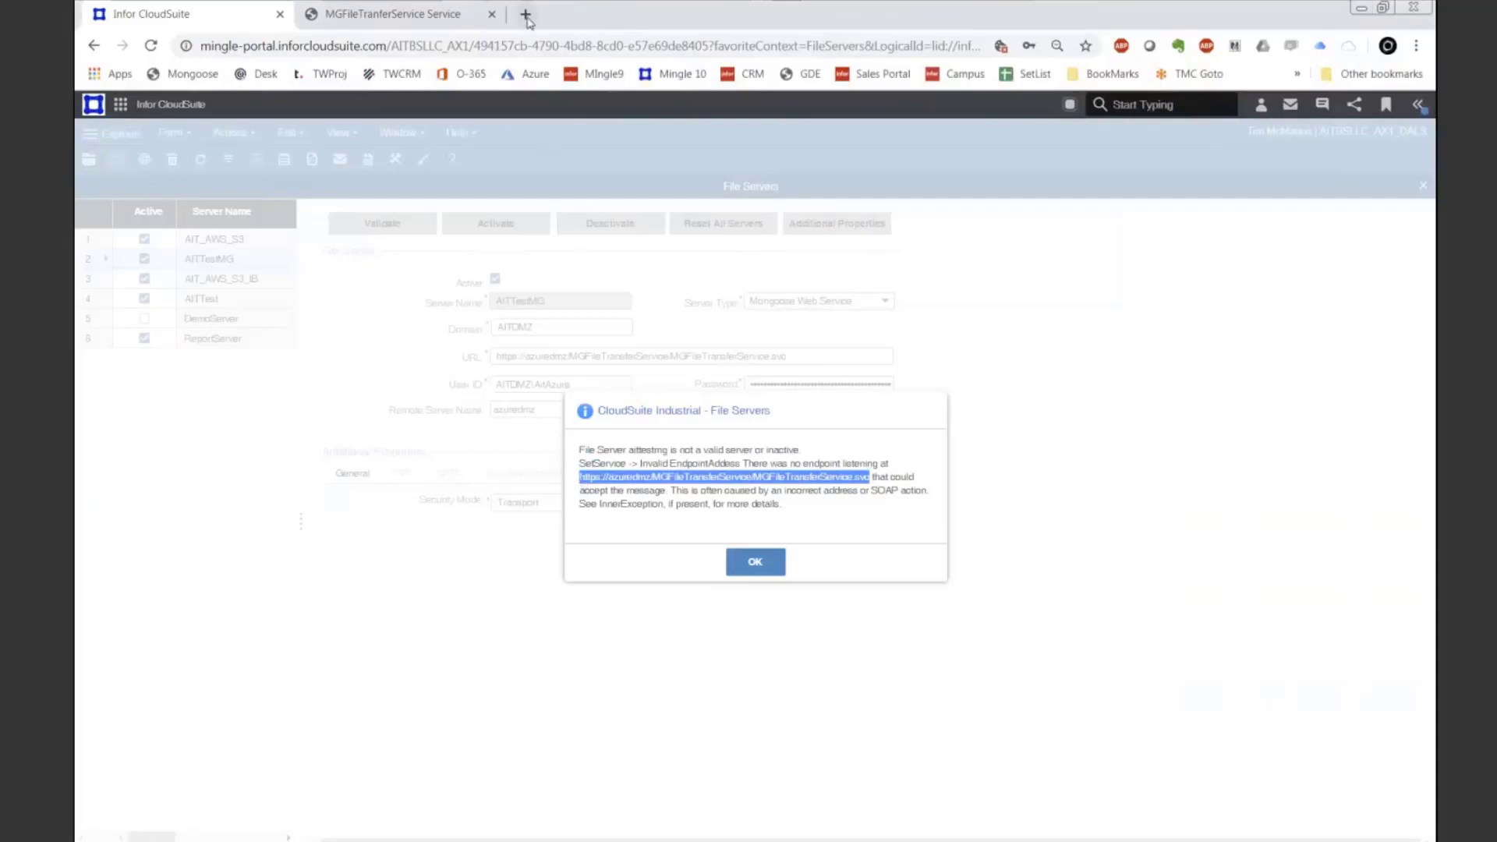
pyautogui.click(450, 16)
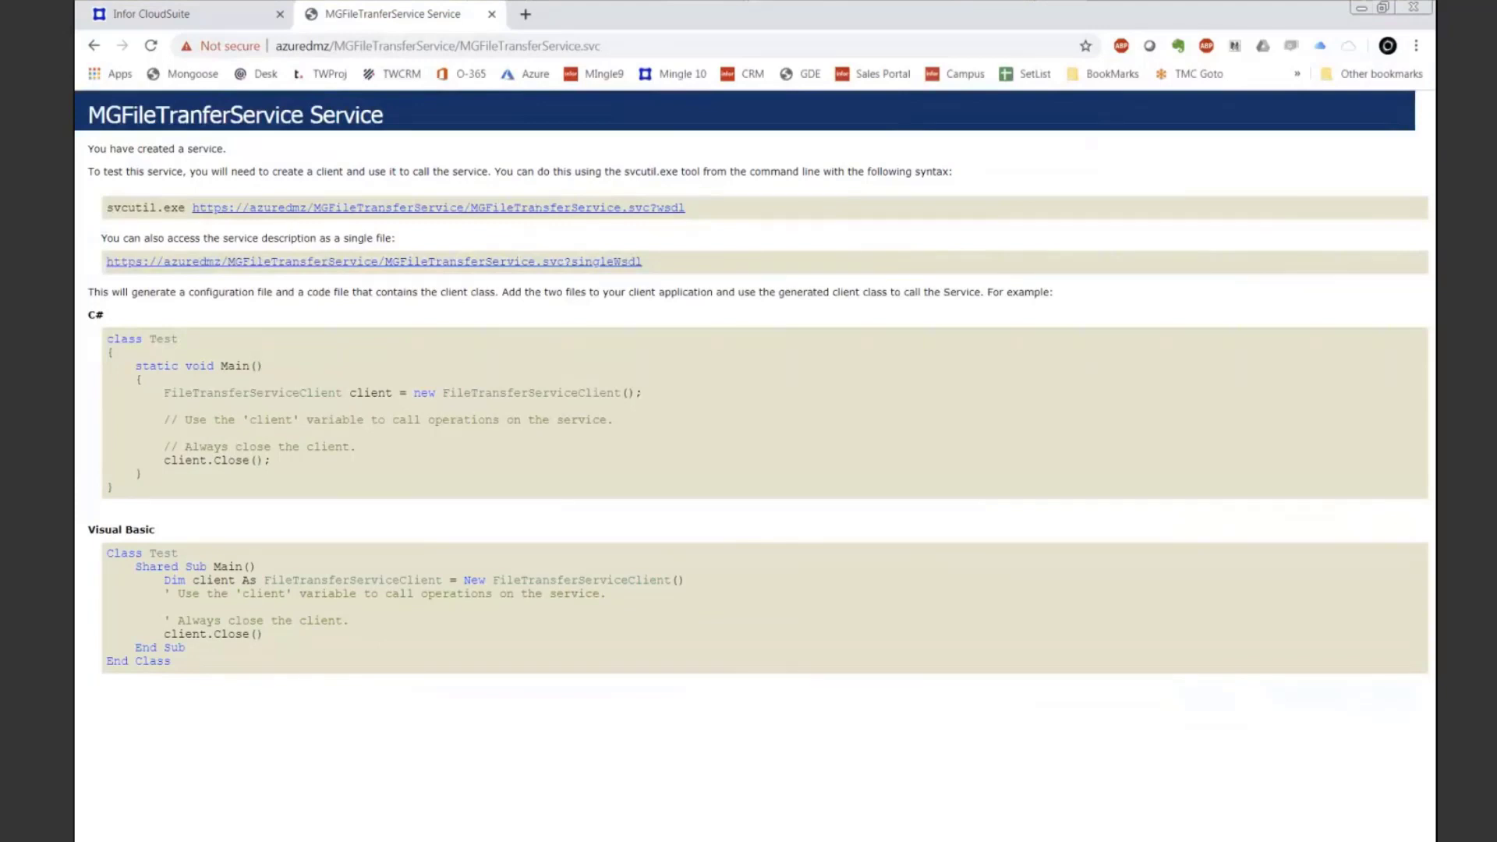
# Maximize the remote desktop session on IIS Manager's MGFileTransferService home and minimize the CSI10Files window
pyautogui.hotkey('alt', 'Tab')
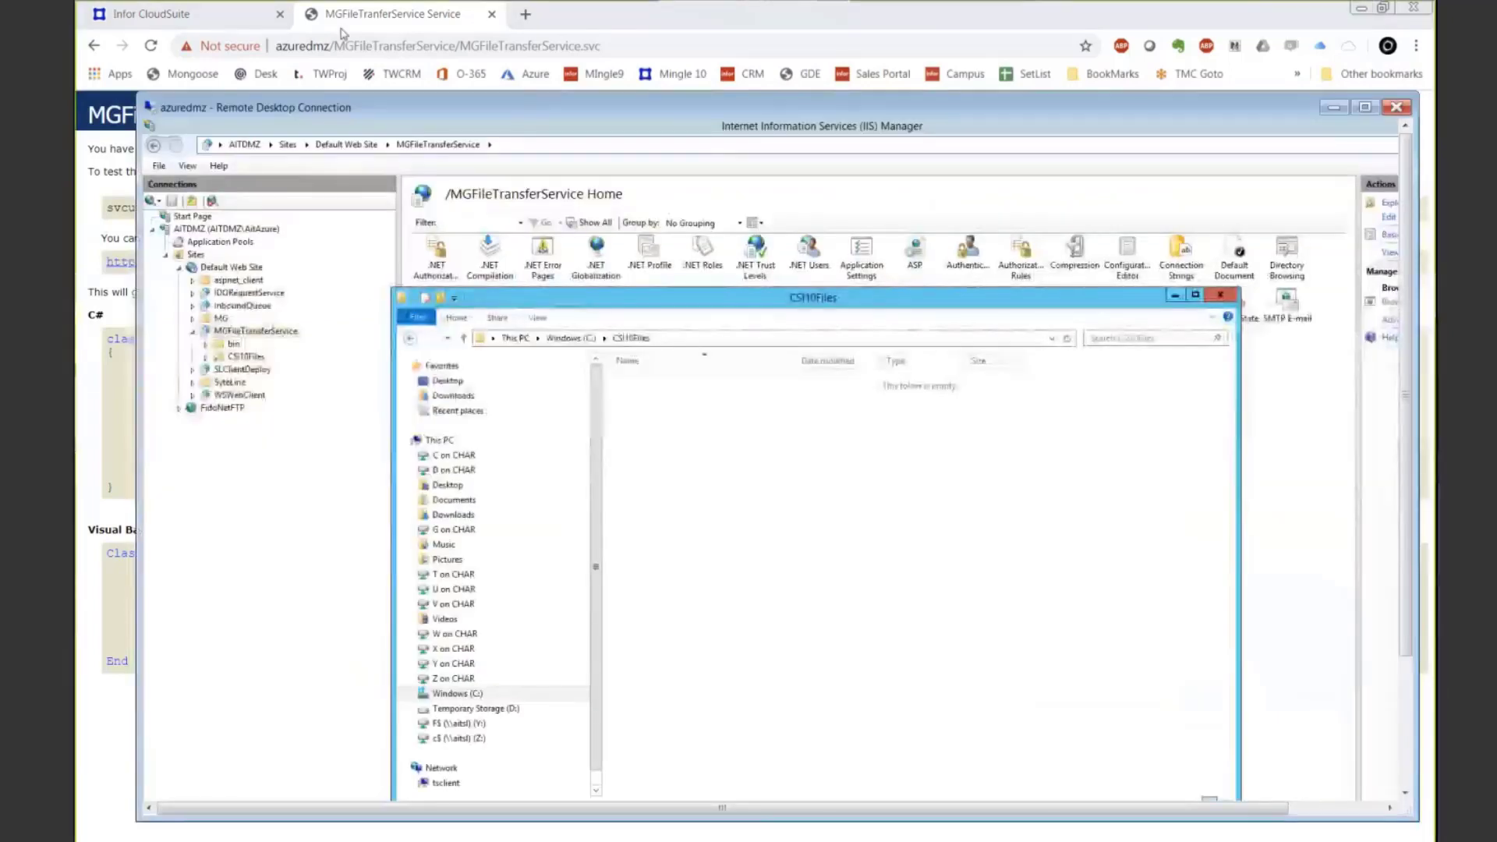
pyautogui.doubleClick(449, 110)
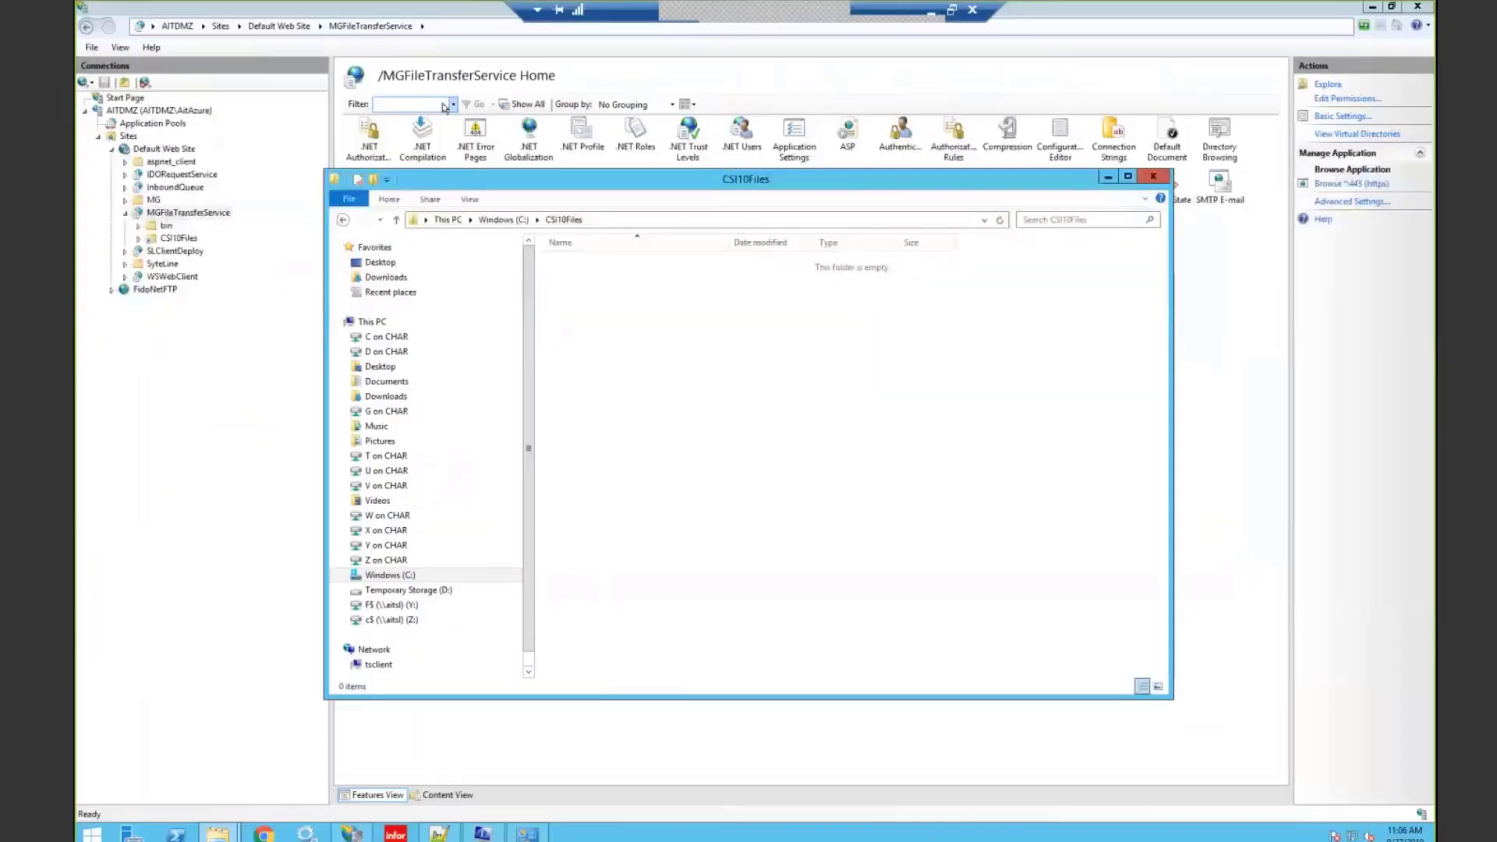
pyautogui.click(1108, 177)
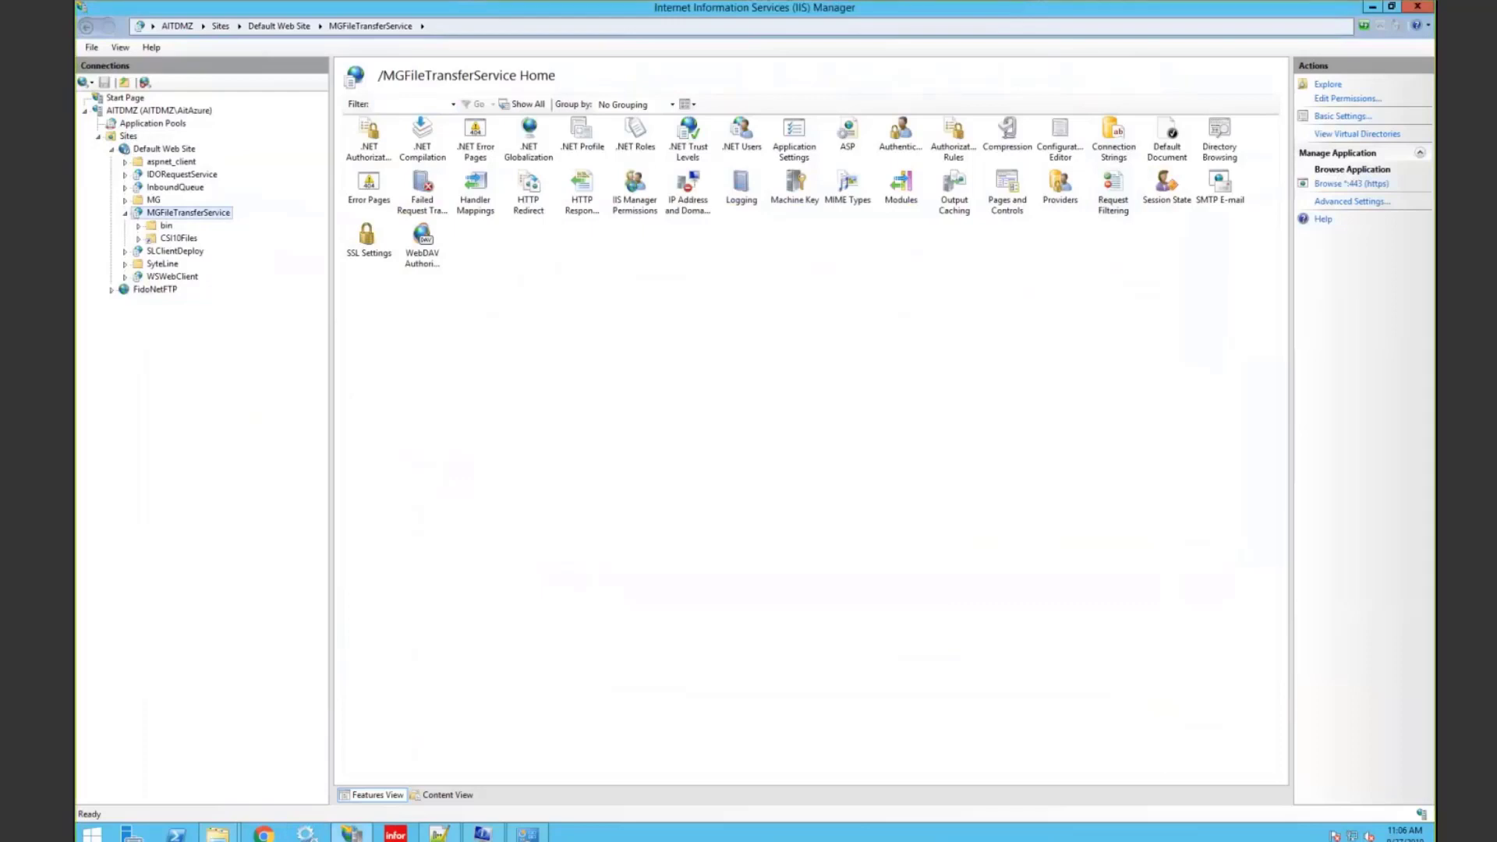
pyautogui.moveTo(1433, 327); pyautogui.dragTo(1071, 330)
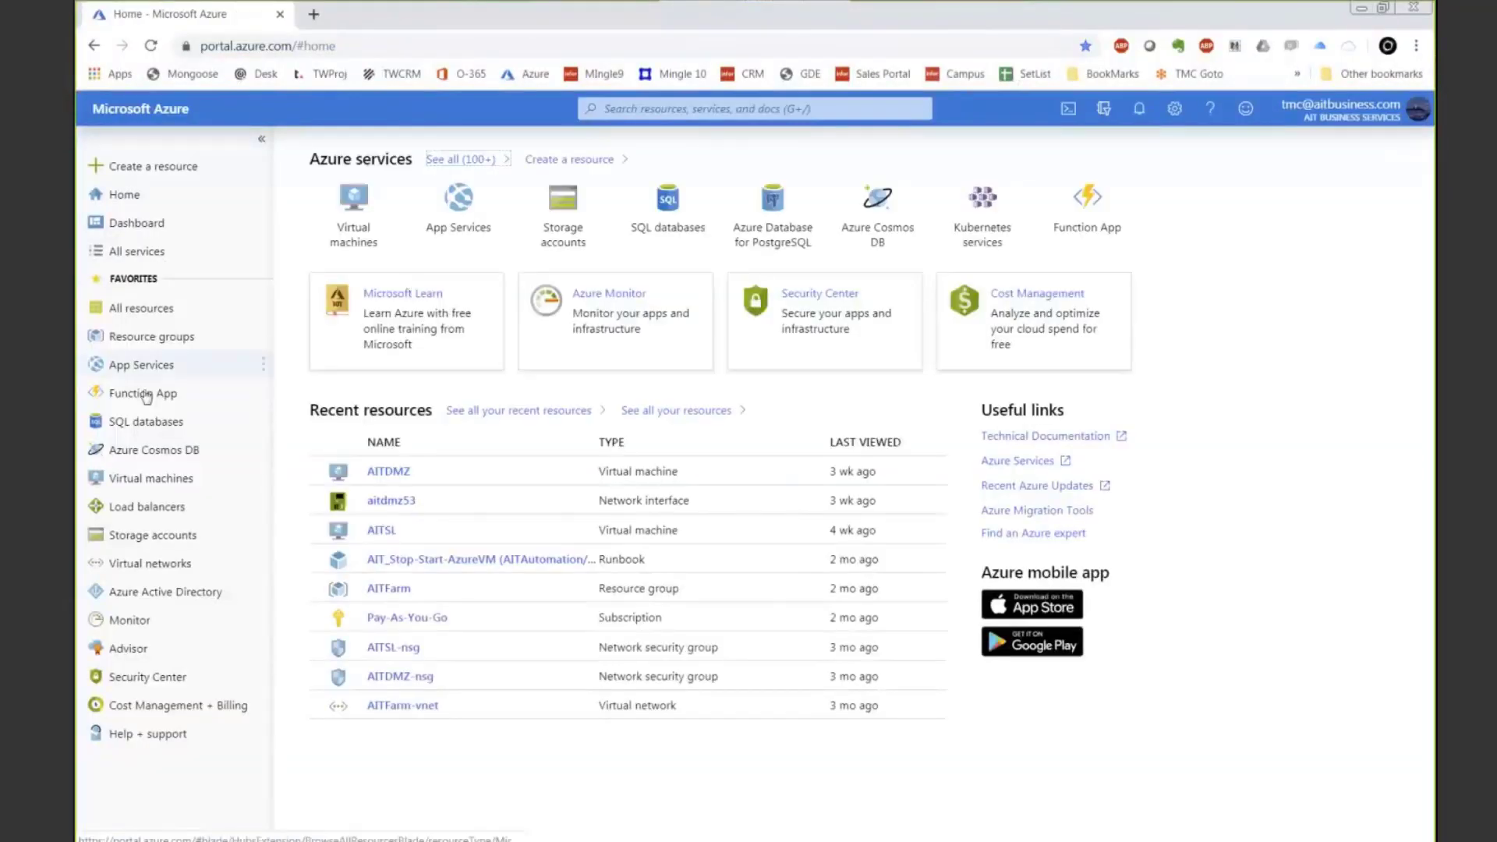
# Copy the AITDMZ virtual machine's public IP 13.83.83.9 from its Azure networking details
pyautogui.click(386, 471)
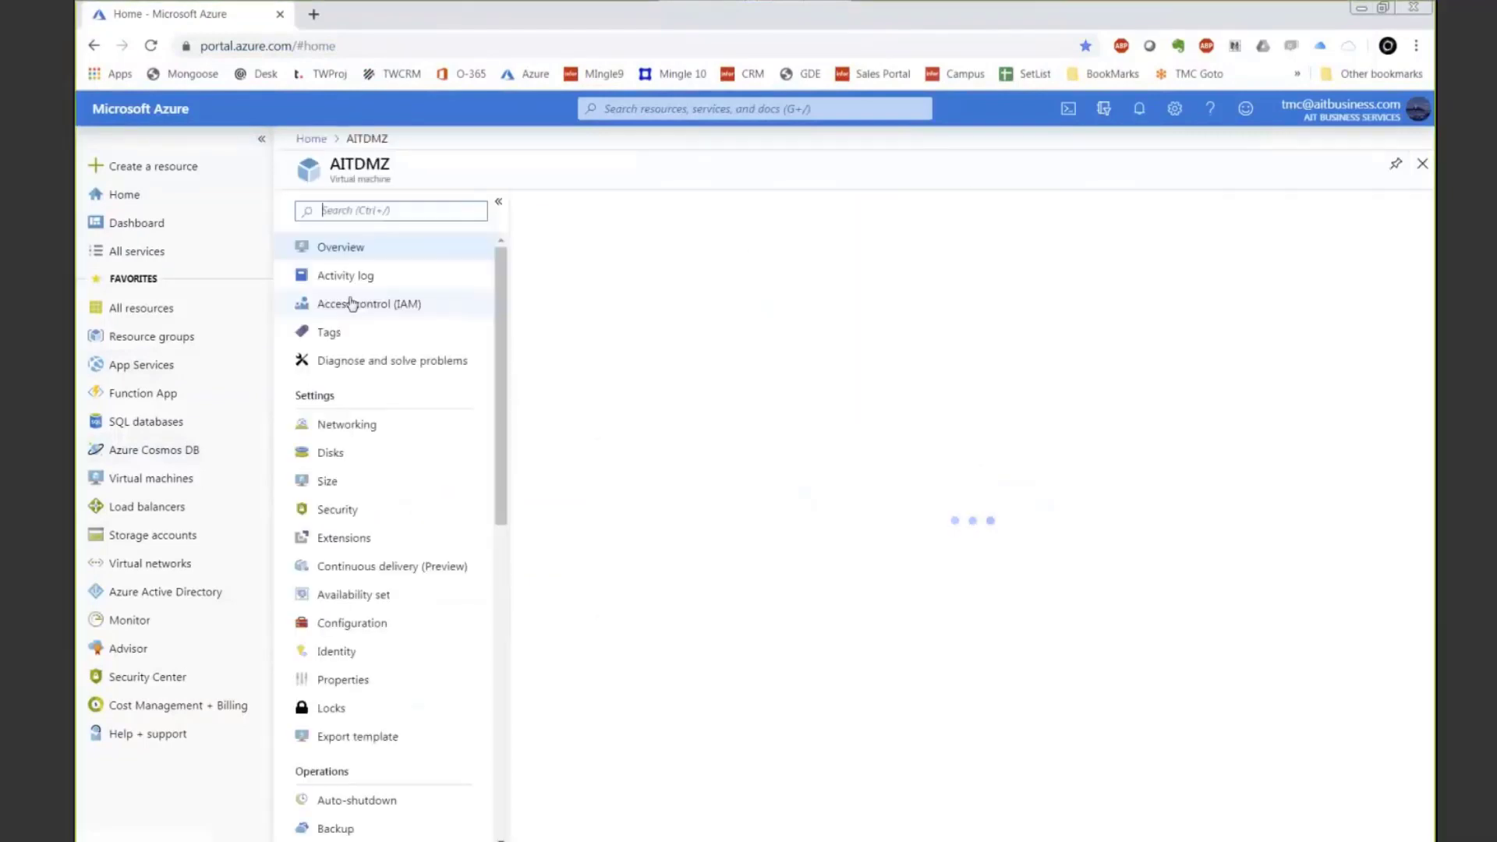
pyautogui.click(346, 425)
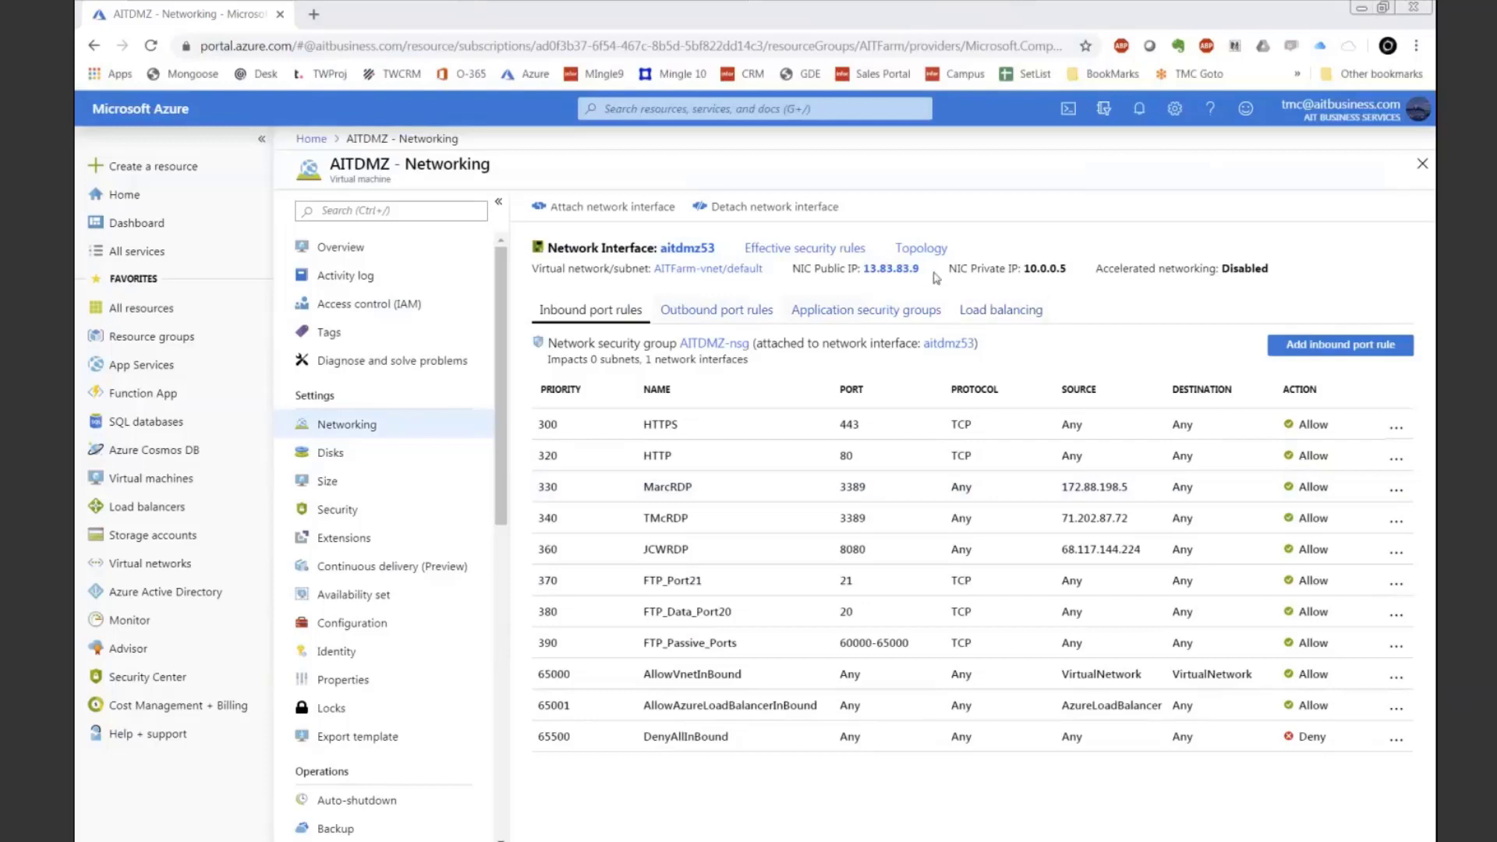
pyautogui.moveTo(538, 269); pyautogui.dragTo(867, 277)
pyautogui.hotkey('ctrl', 'c')
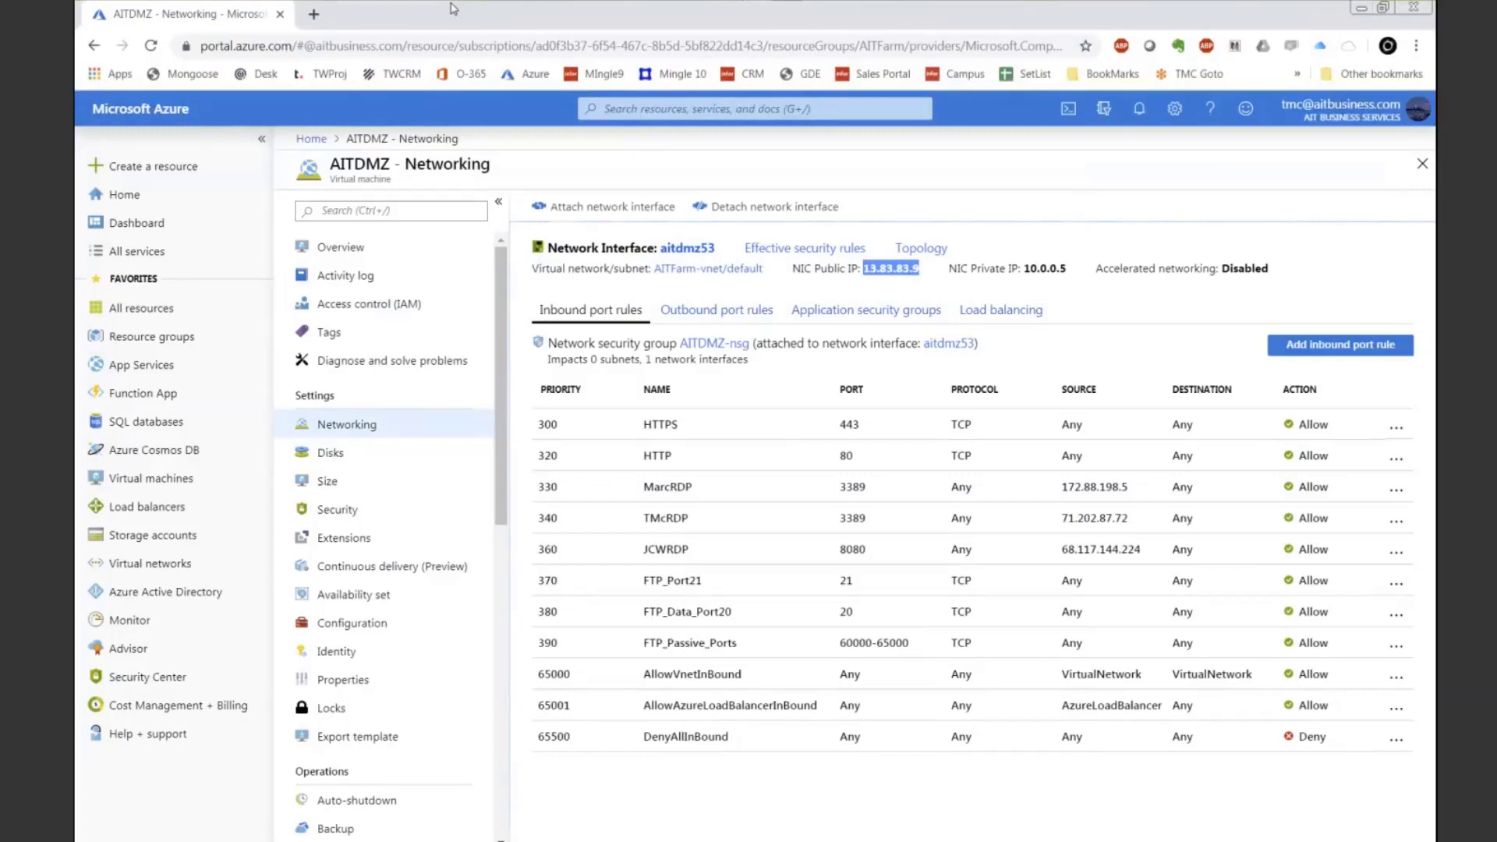
pyautogui.click(1363, 10)
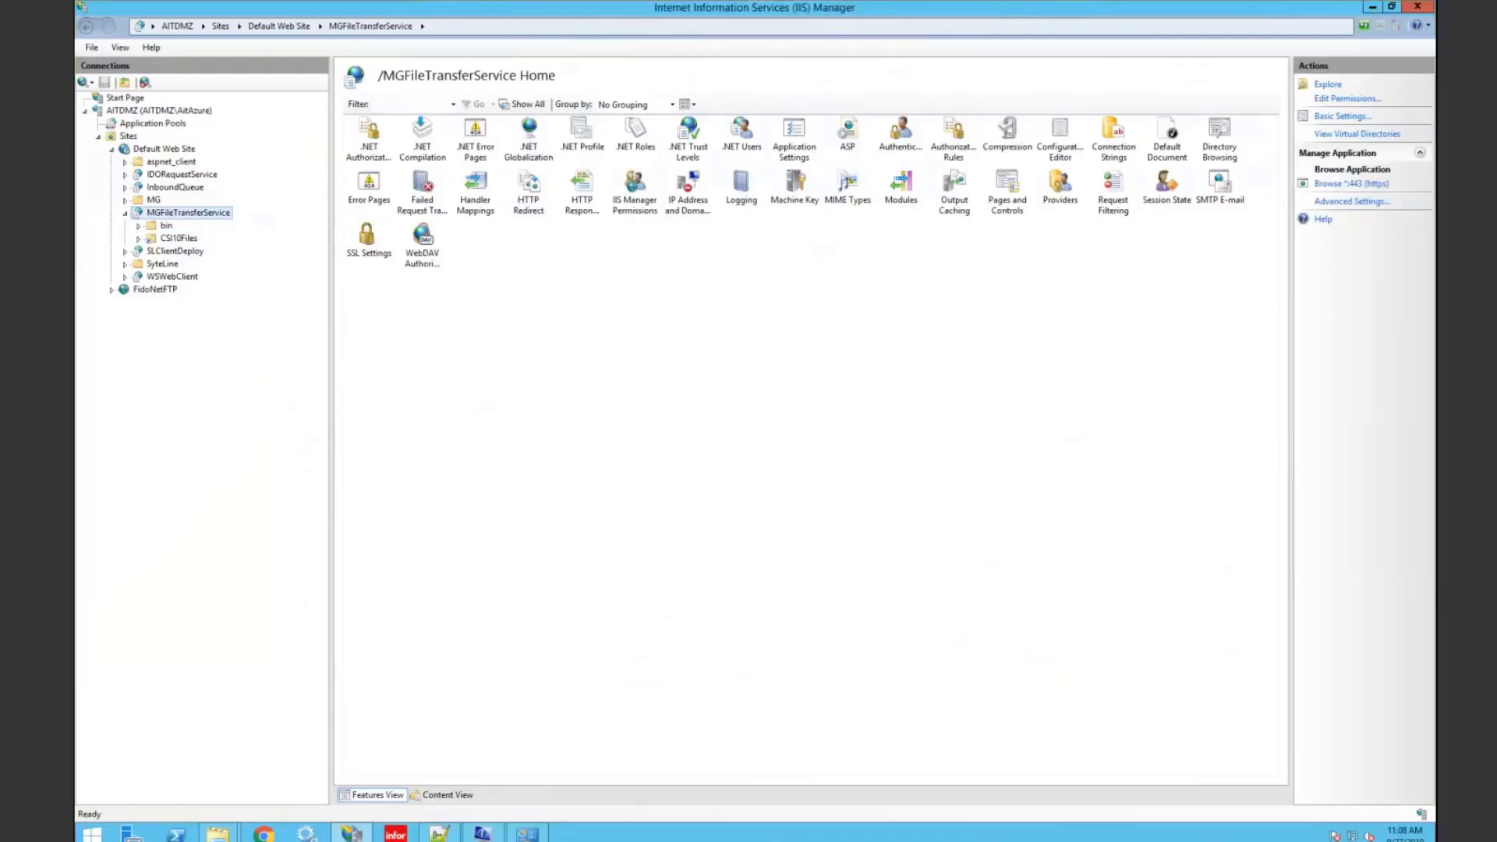
# Return to the CloudSuite File Servers form and dismiss the endpoint error message
pyautogui.moveTo(858, 10)
pyautogui.click(930, 11)
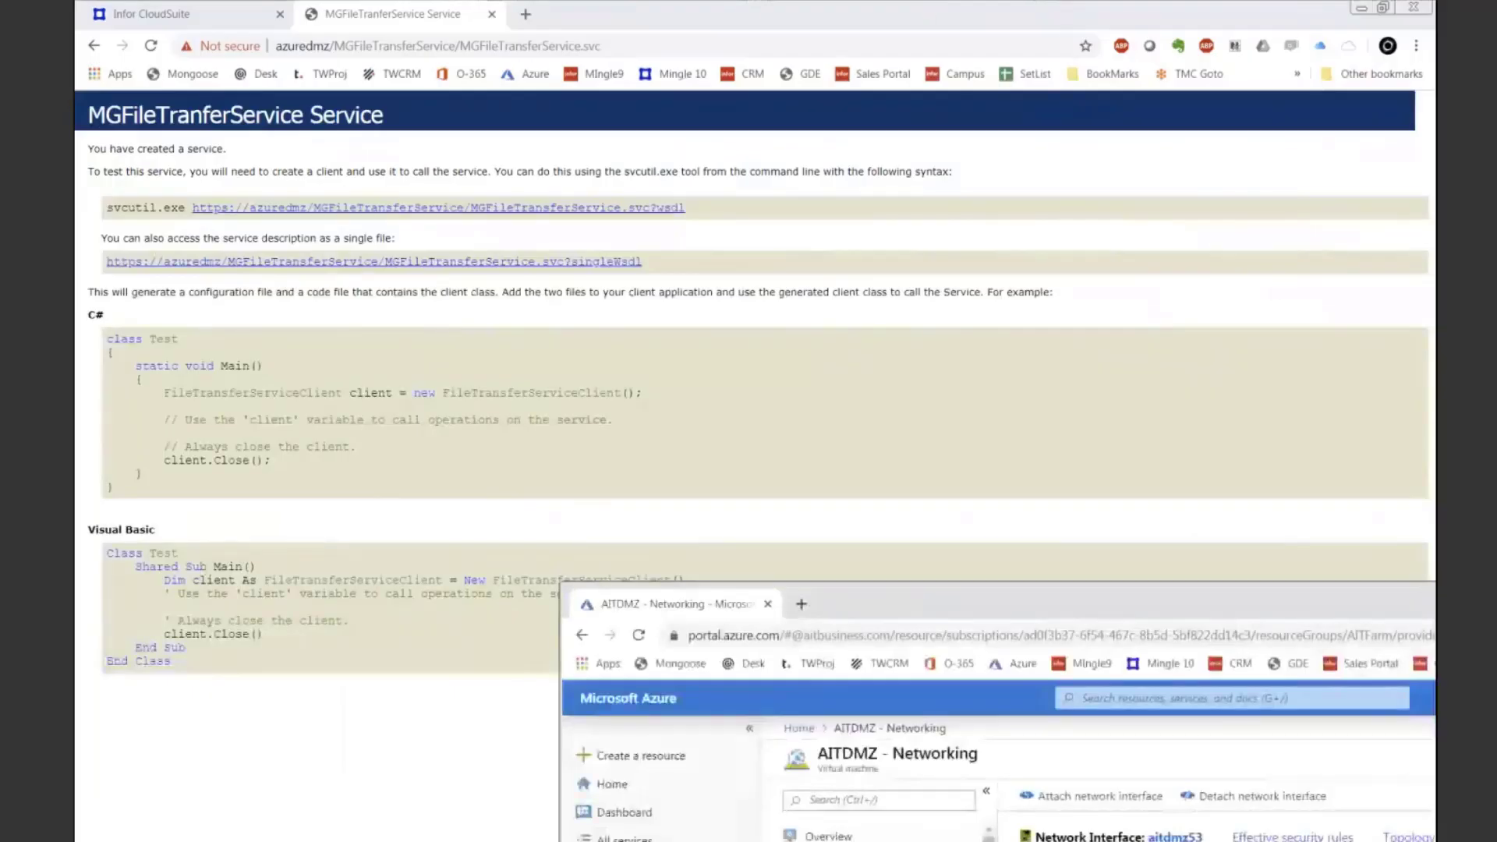
pyautogui.click(491, 15)
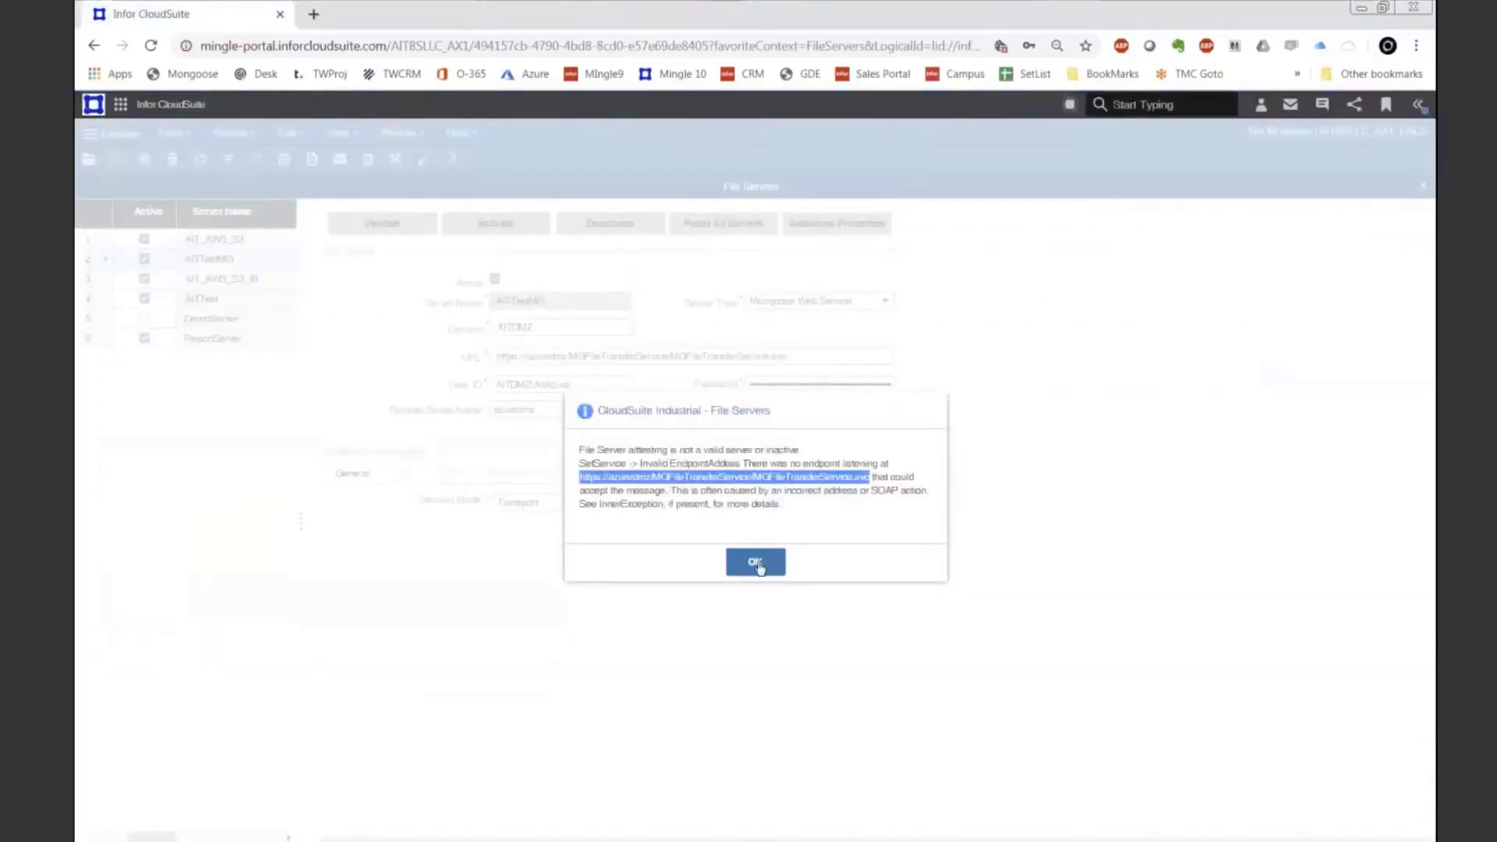
pyautogui.click(760, 567)
# Replace azuredmz with 13.83.83.9 in the AITTestMG URL and validate the file server
pyautogui.click(577, 356)
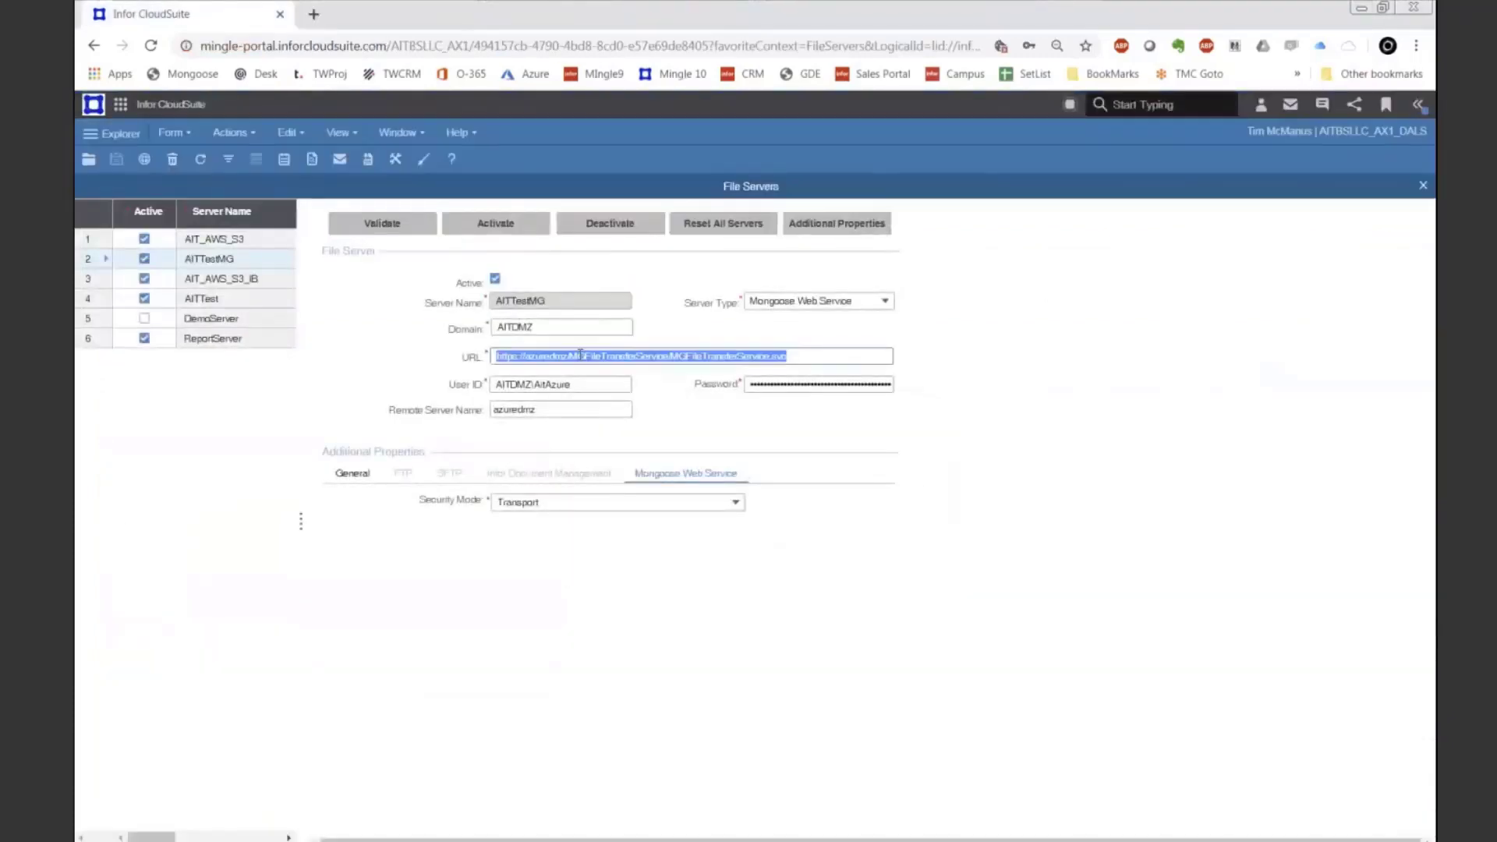
pyautogui.press('Right')
pyautogui.hotkey('shift', 'Left')
pyautogui.hotkey('shift', 'Left')
pyautogui.hotkey('shift', 'Left')
pyautogui.hotkey('shift', 'Left')
pyautogui.hotkey('shift', 'Left')
pyautogui.hotkey('shift', 'Left')
pyautogui.hotkey('shift', 'Left')
pyautogui.hotkey('shift', 'Left')
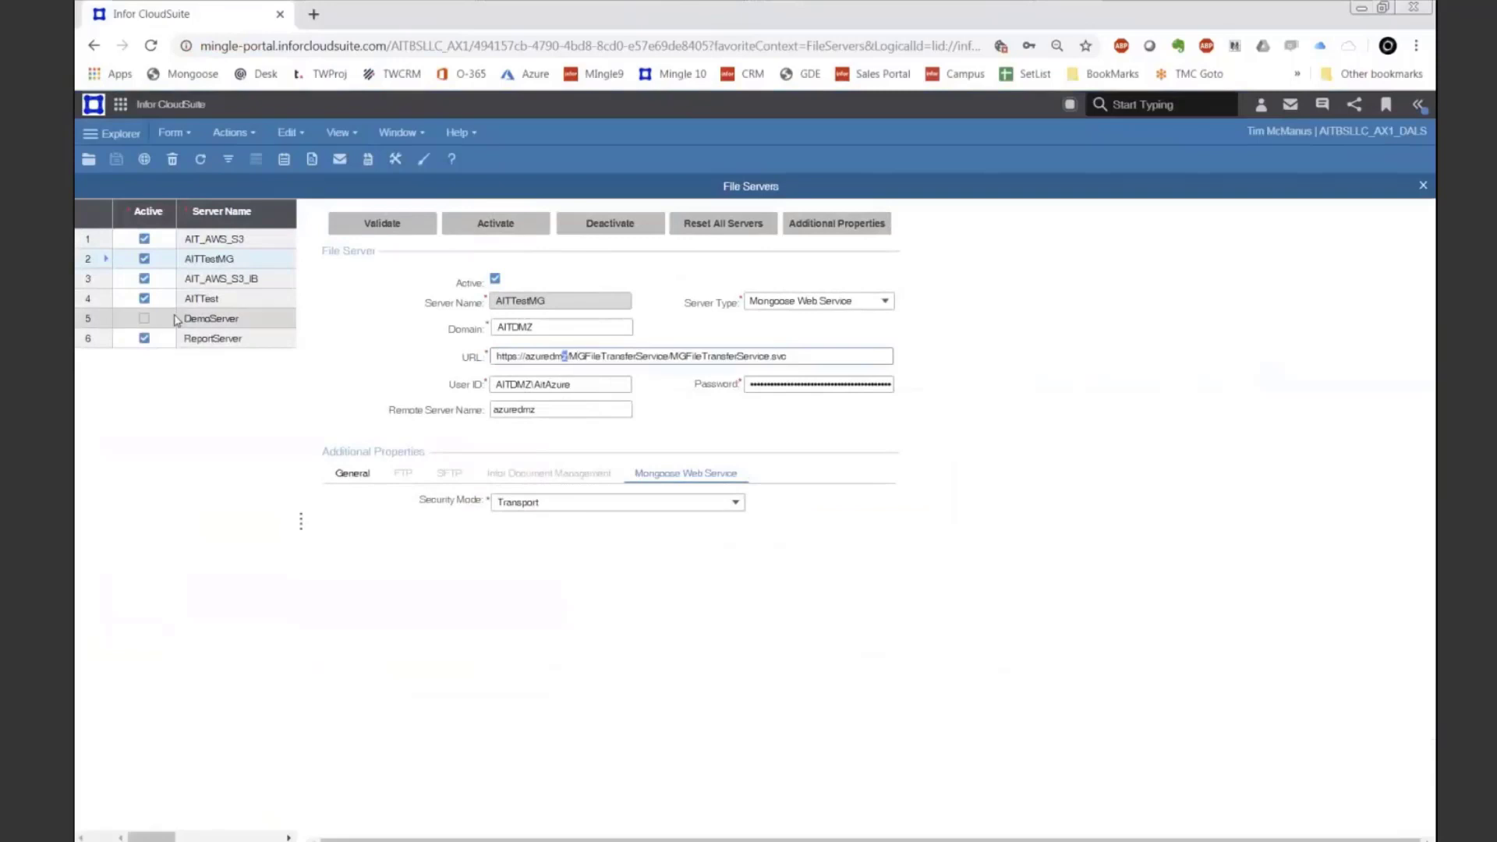
pyautogui.hotkey('ctrl', 'v')
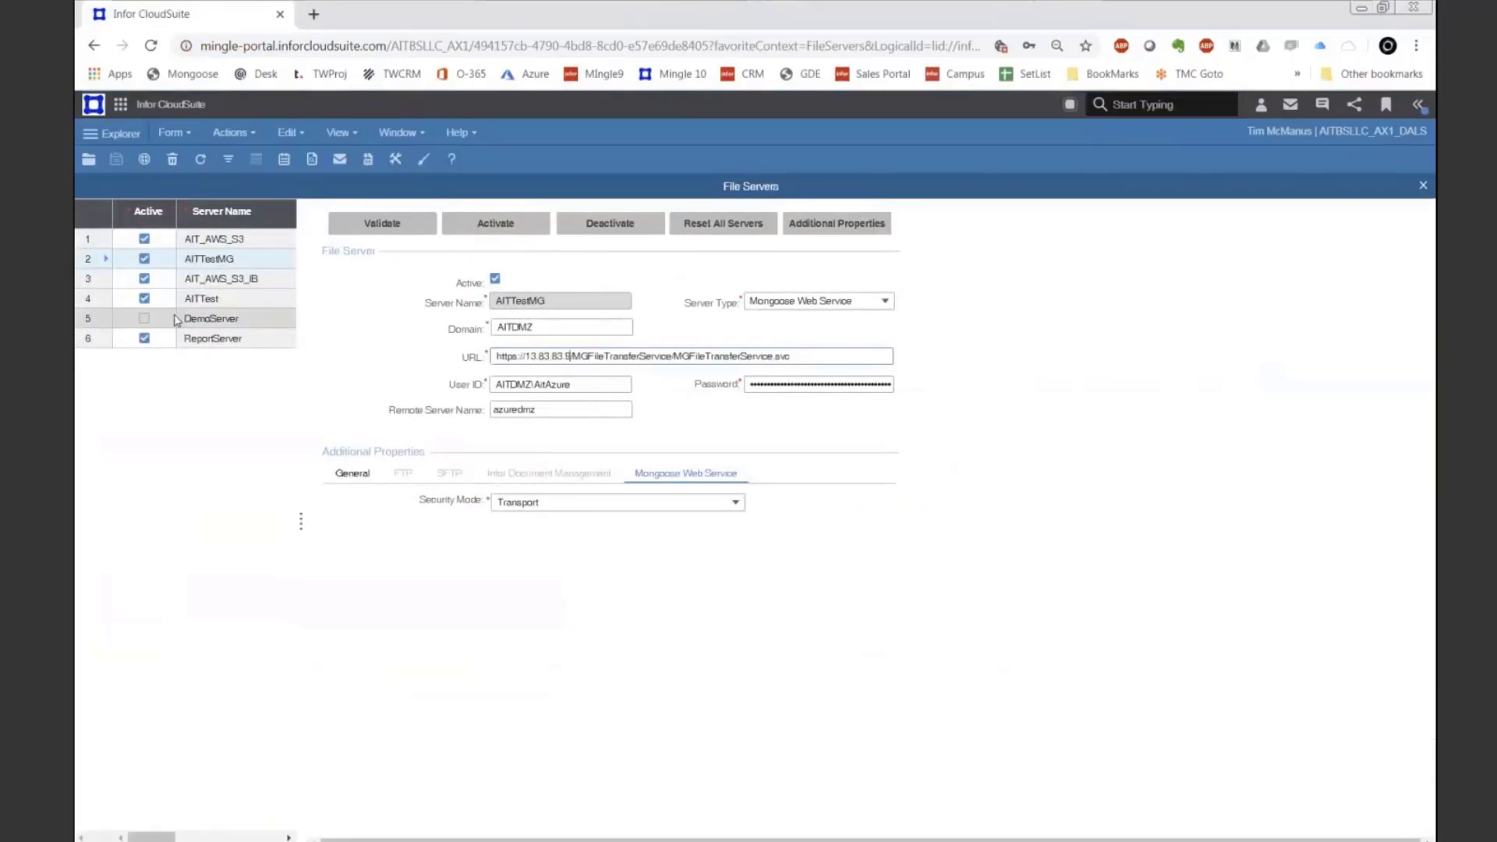
pyautogui.hotkey('ctrl', 'a')
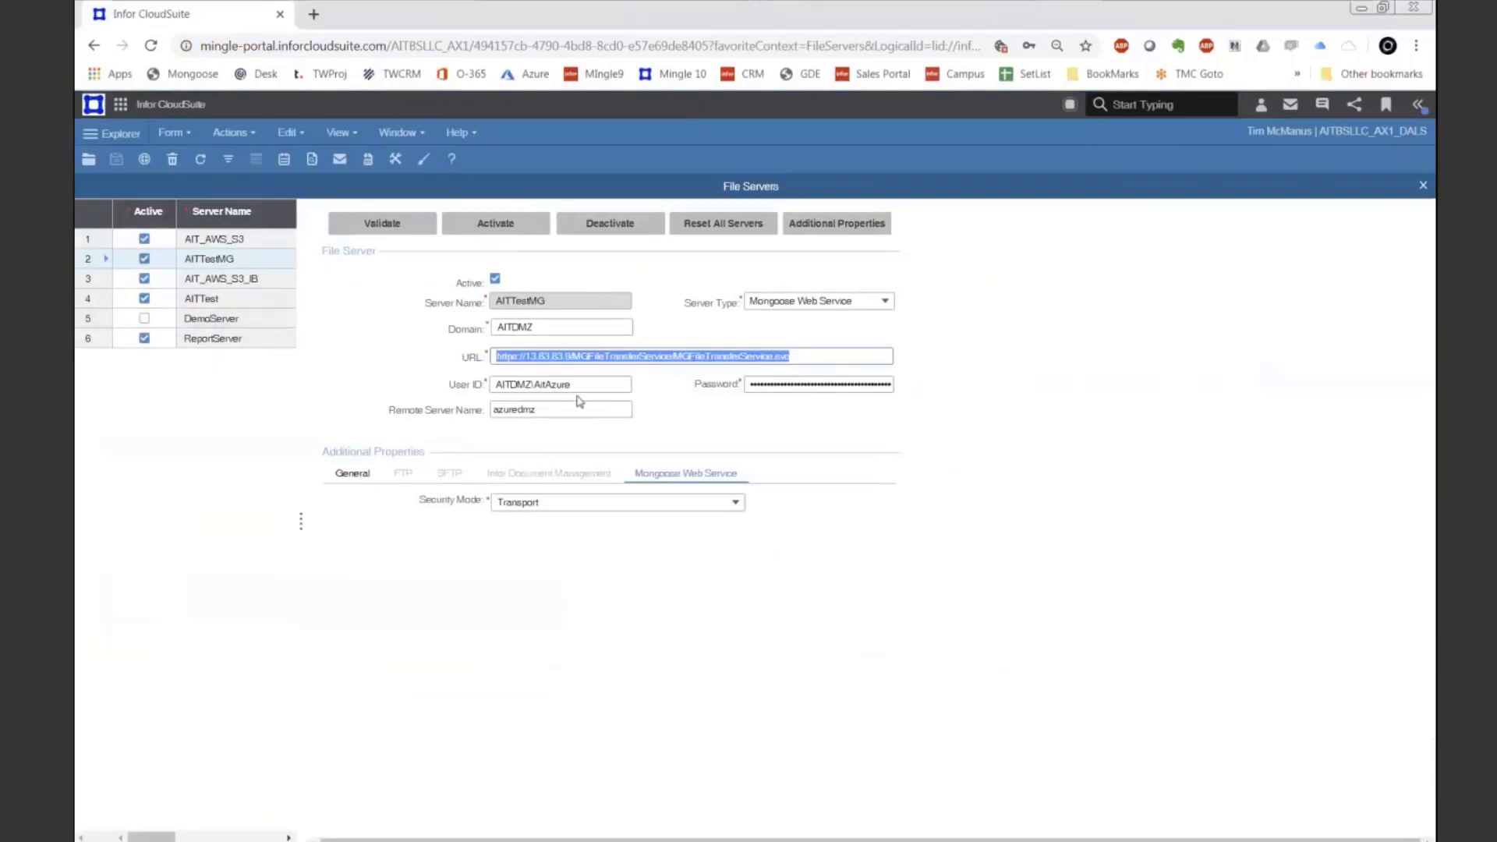
pyautogui.click(826, 358)
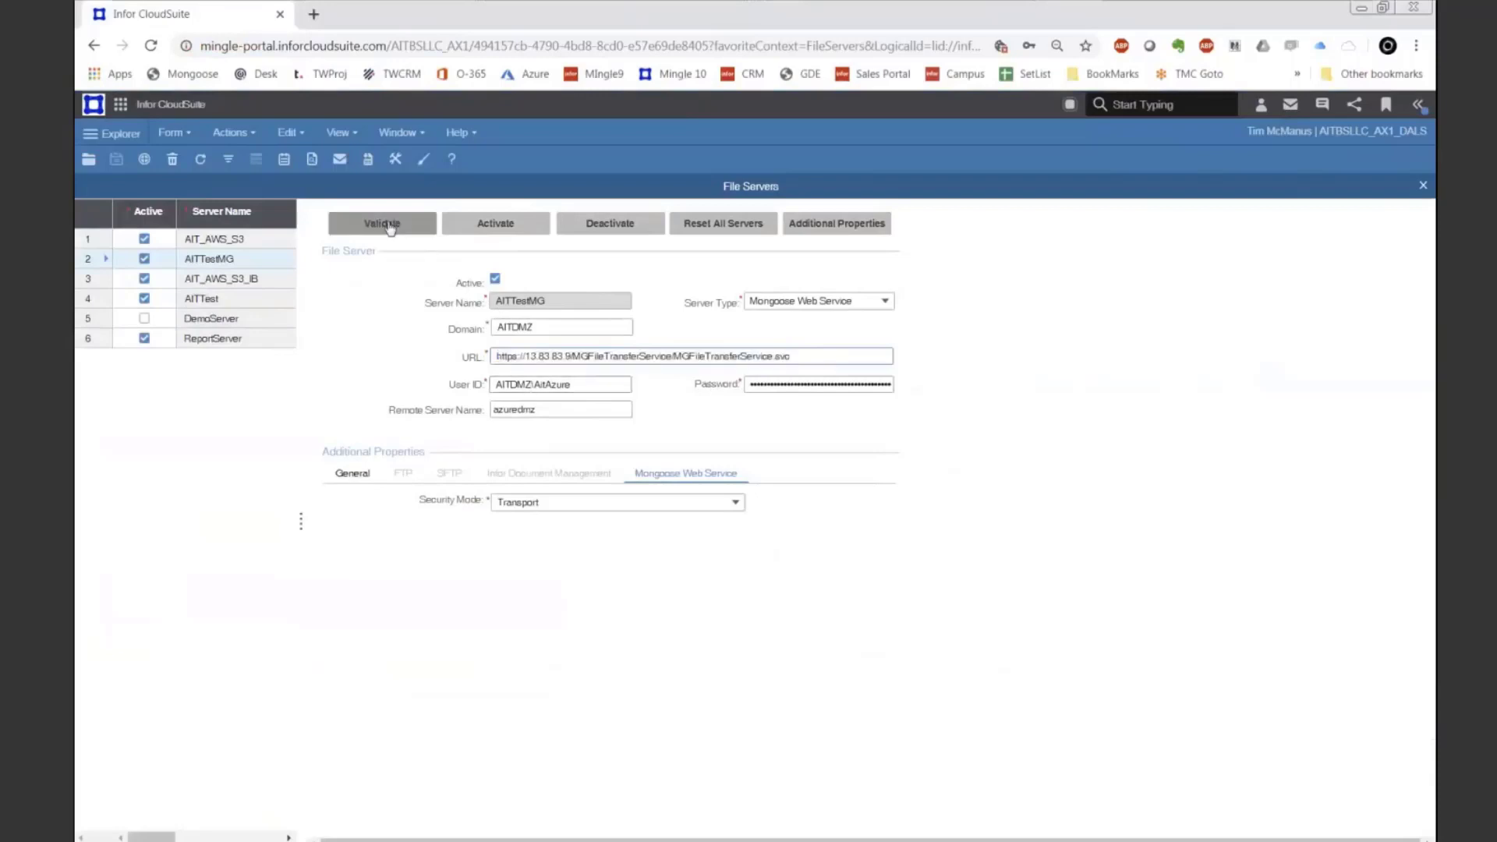
pyautogui.click(390, 225)
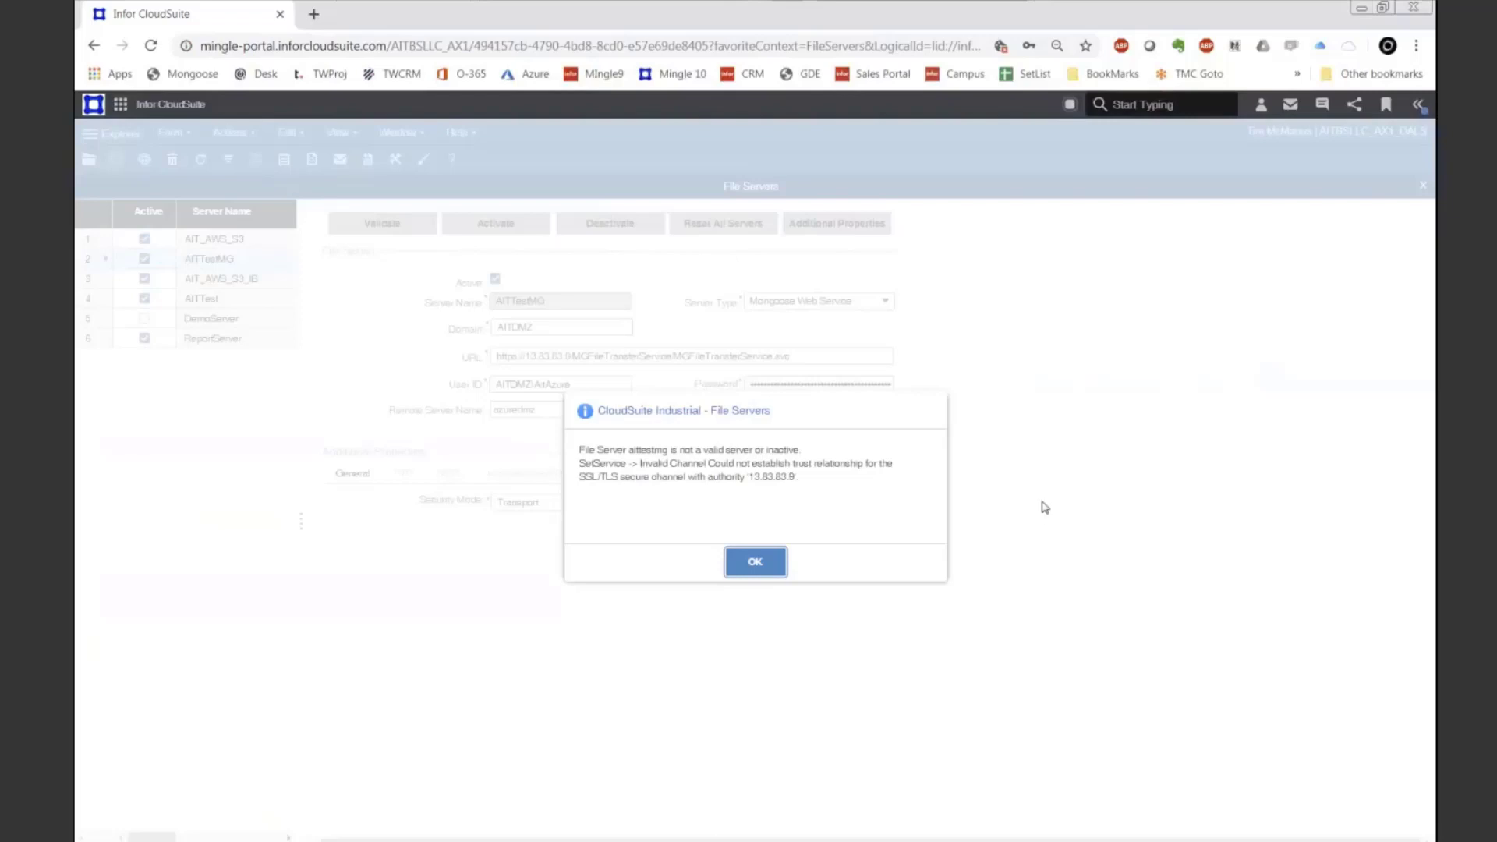
# Switch to the Azure portal window and back to the CloudSuite File Servers window
pyautogui.hotkey('alt', 'Tab')
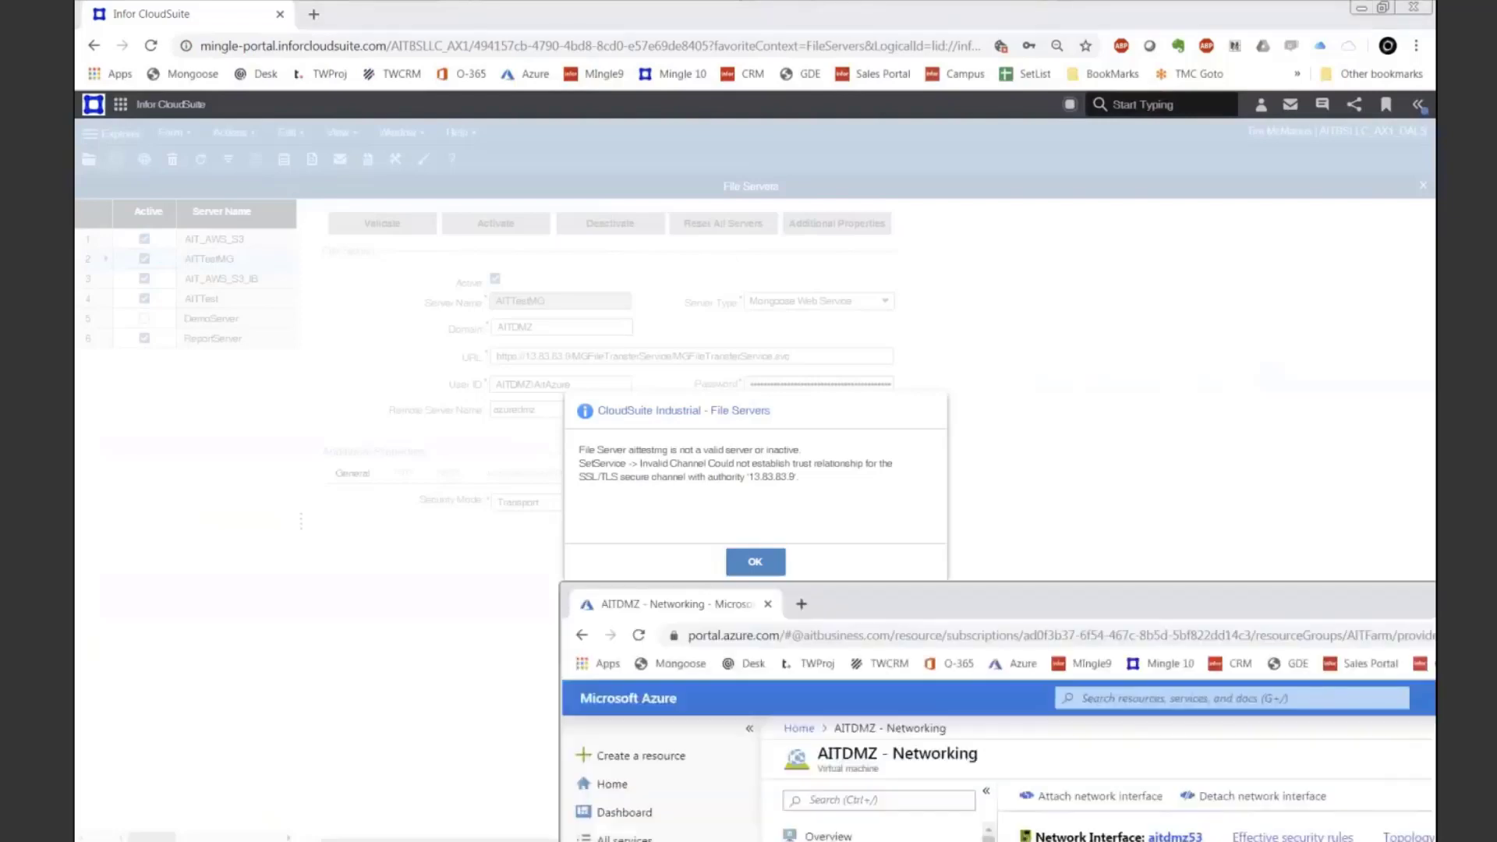
pyautogui.hotkey('alt', 'Tab')
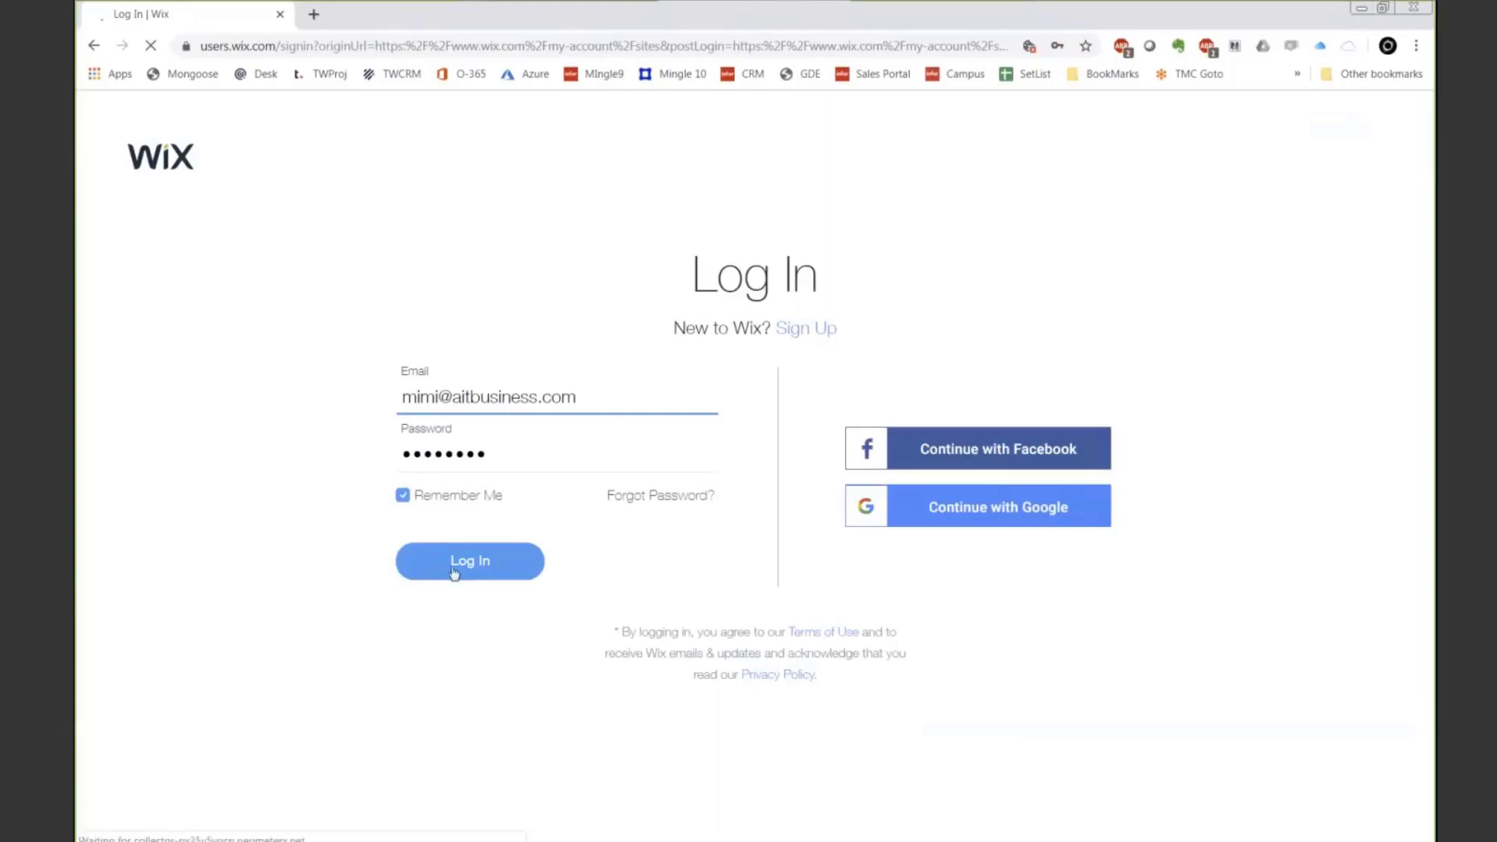
# Log in to Wix and open My Domains for aitbusiness.com, dismissing the email-confirmation reminder
pyautogui.click(450, 568)
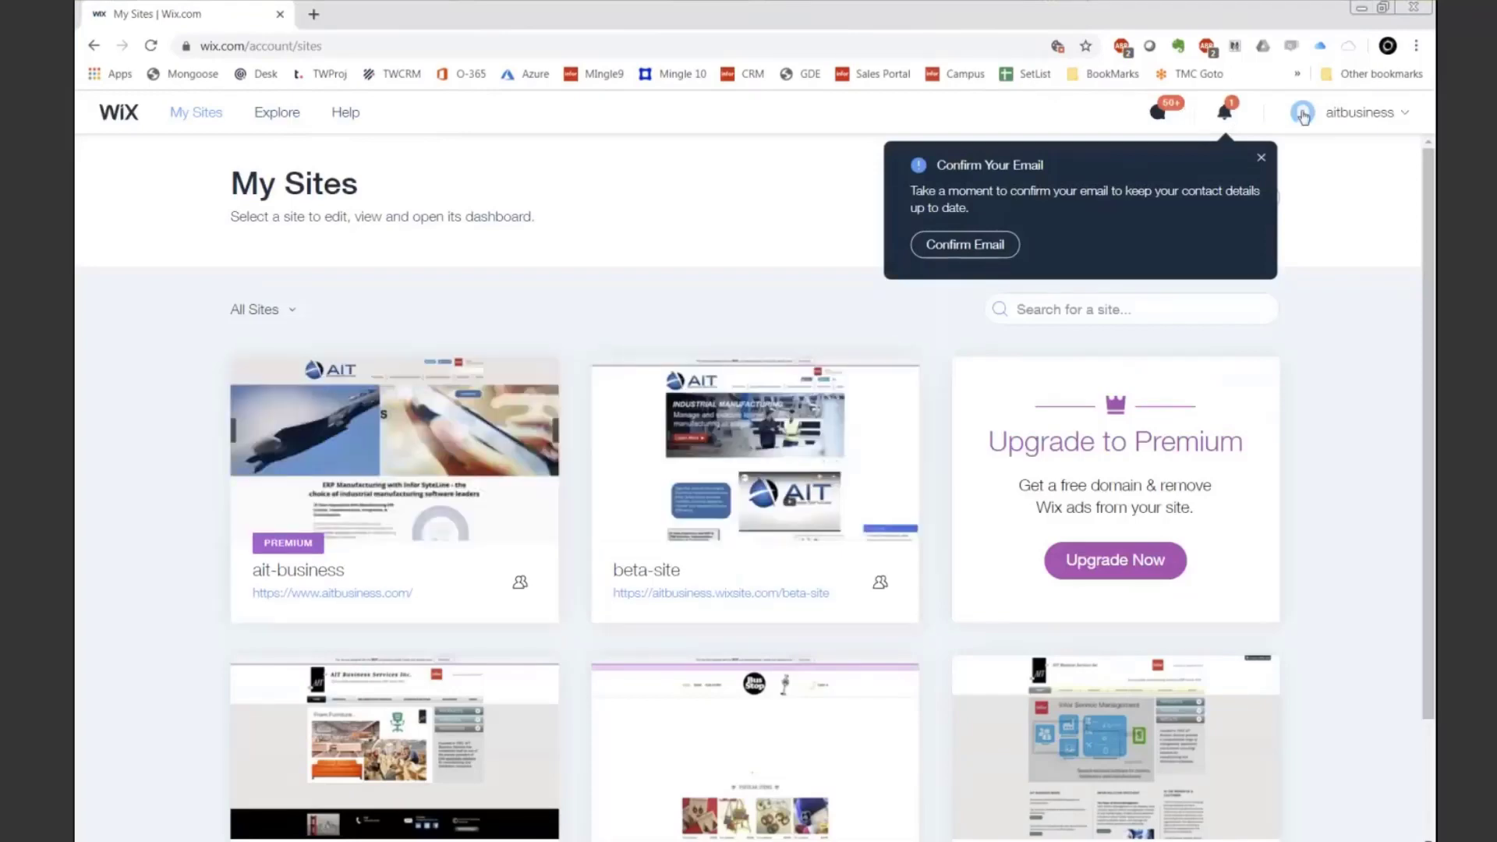
pyautogui.click(1402, 118)
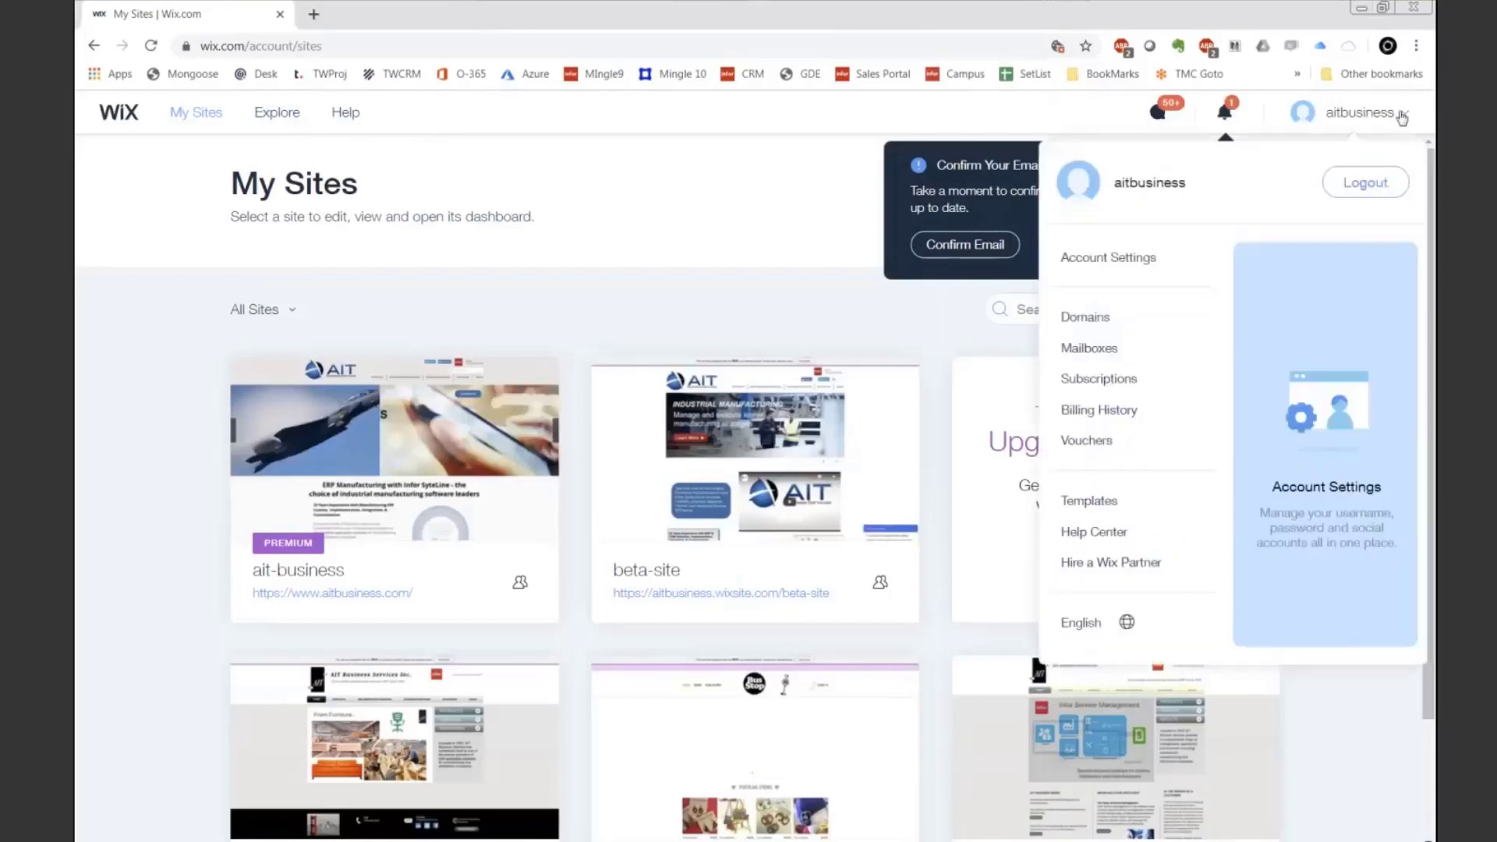
pyautogui.click(1070, 325)
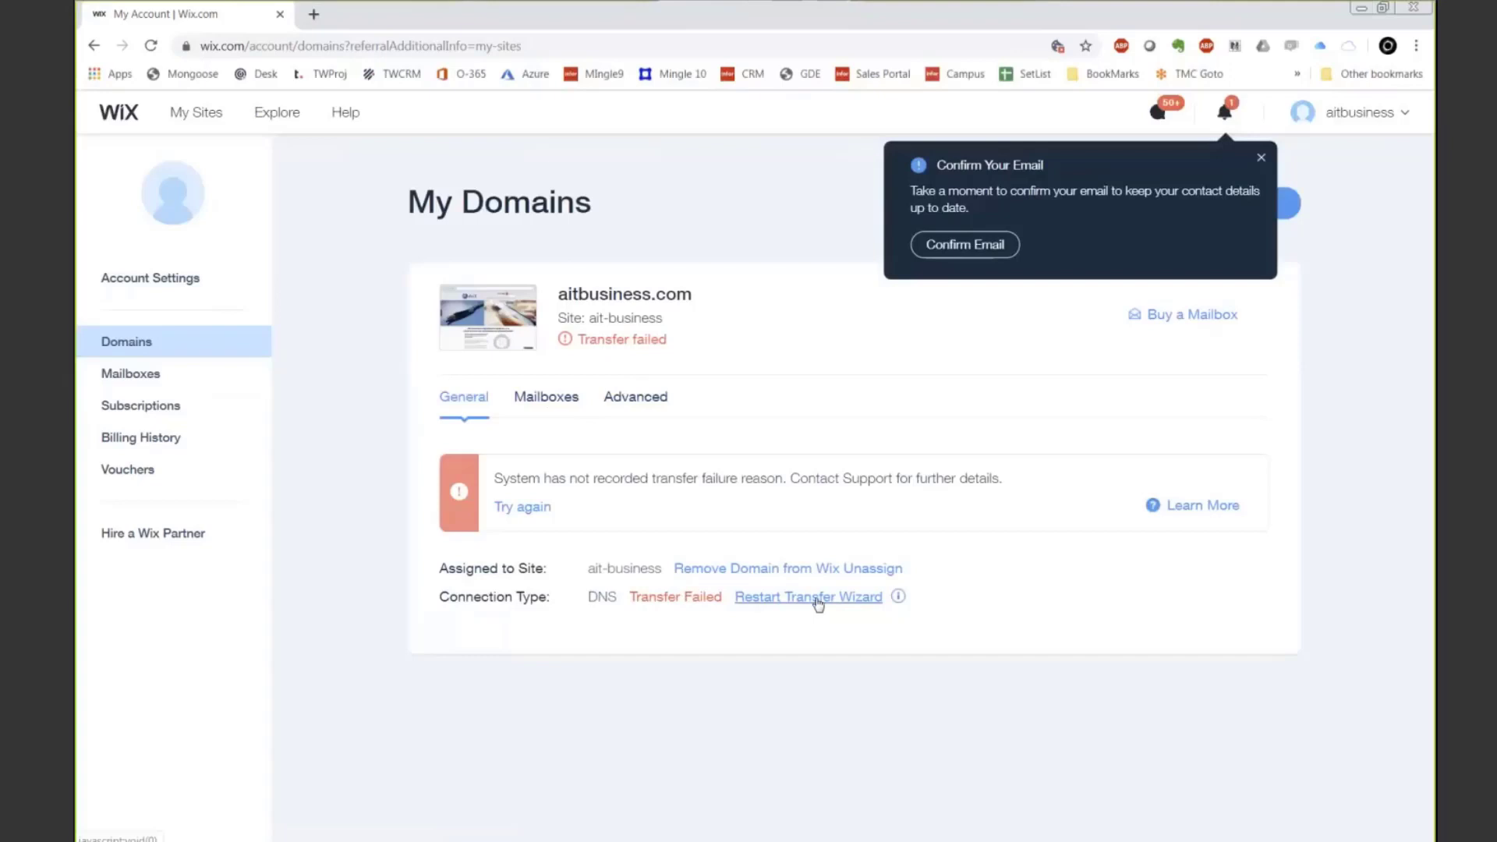
pyautogui.click(1260, 158)
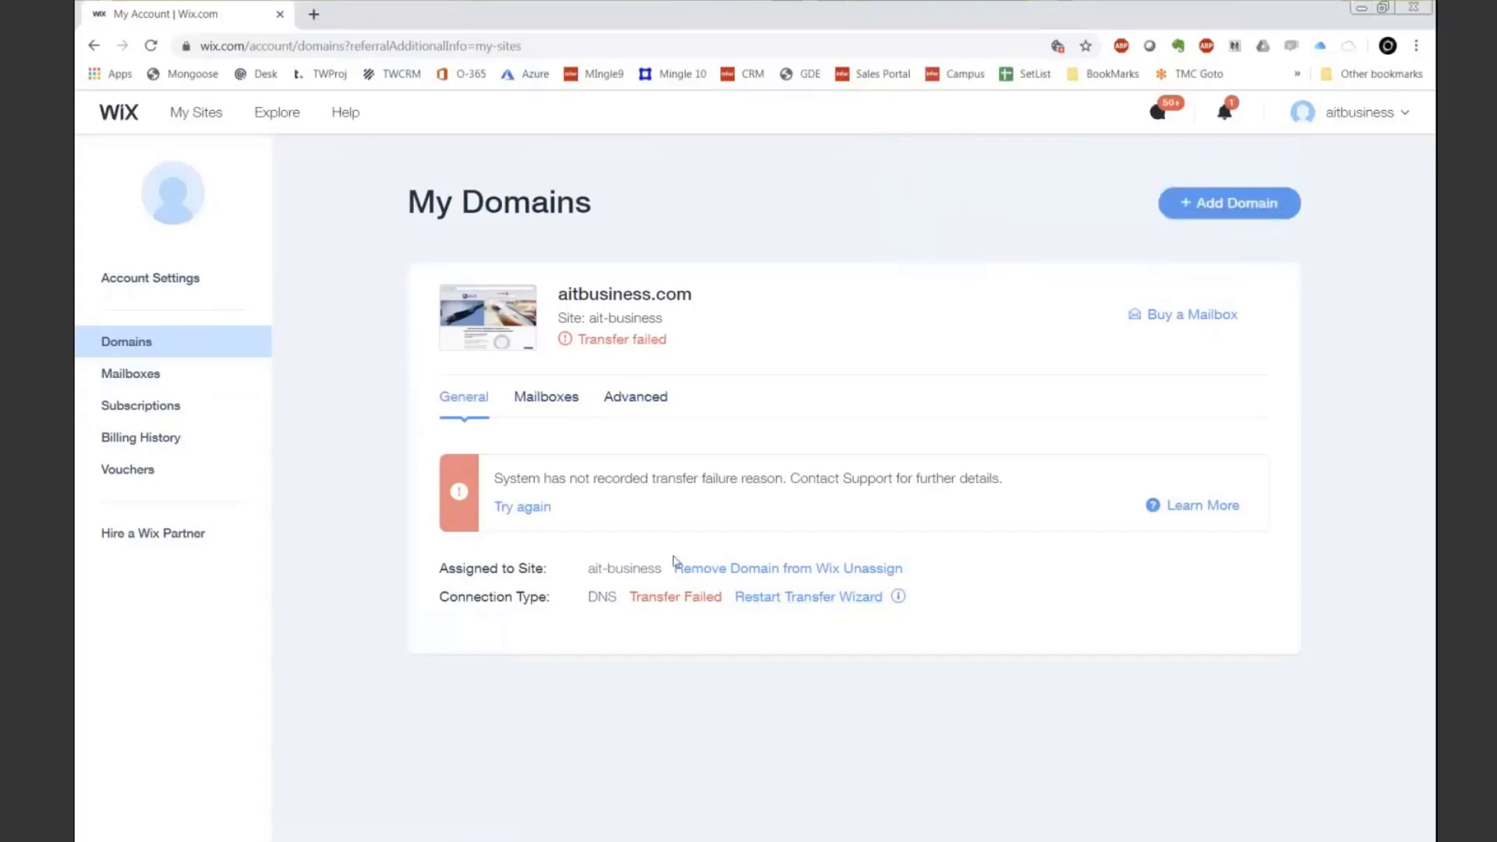
# Show aitbusiness.com's advanced DNS records and expand the CNAME (Aliases) list
pyautogui.click(661, 401)
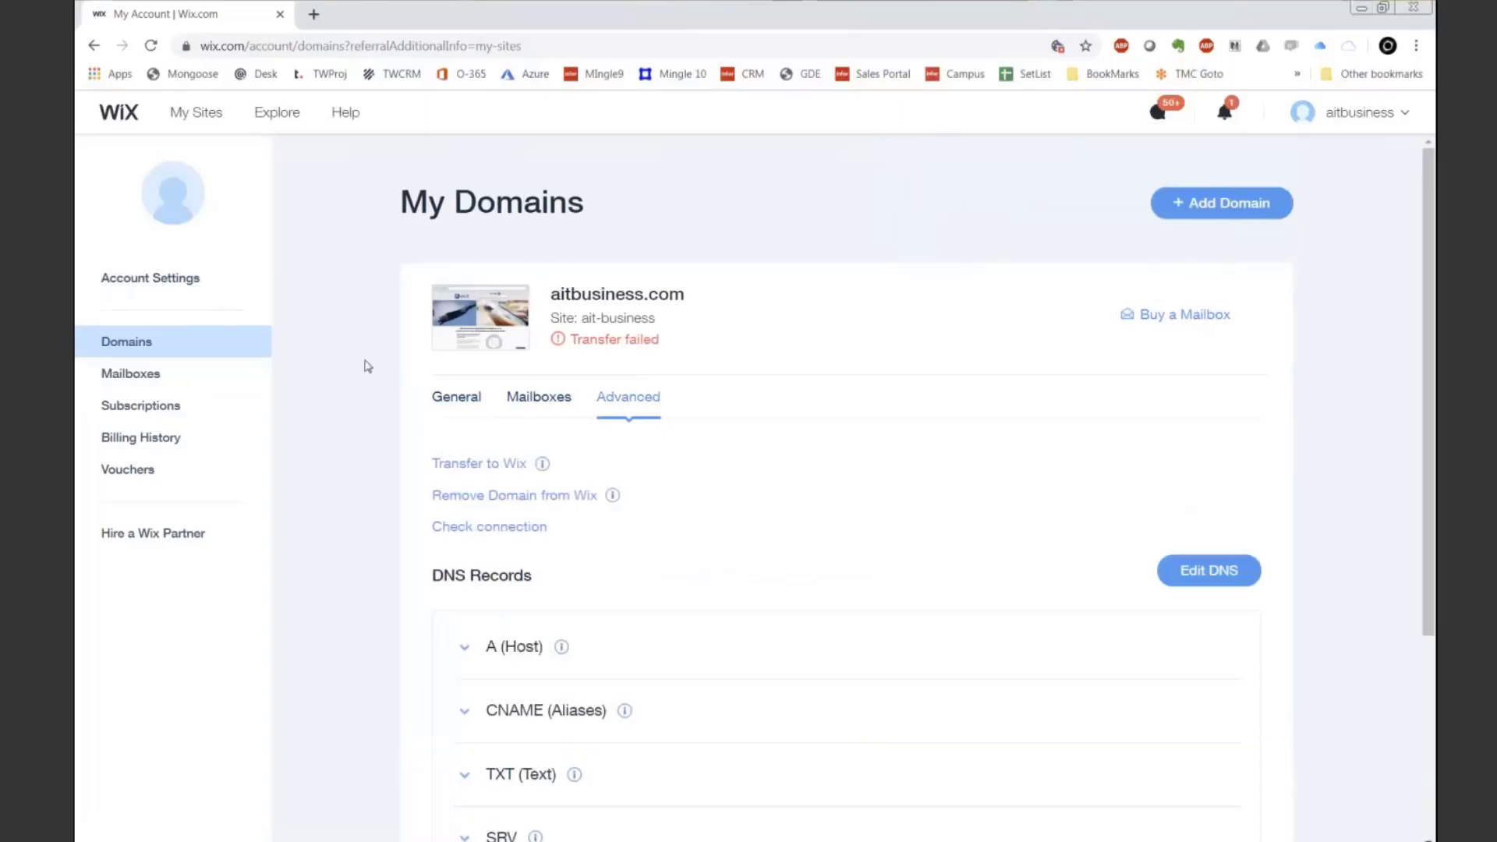
pyautogui.scroll(-1, 373, 360)
pyautogui.scroll(-1, 373, 361)
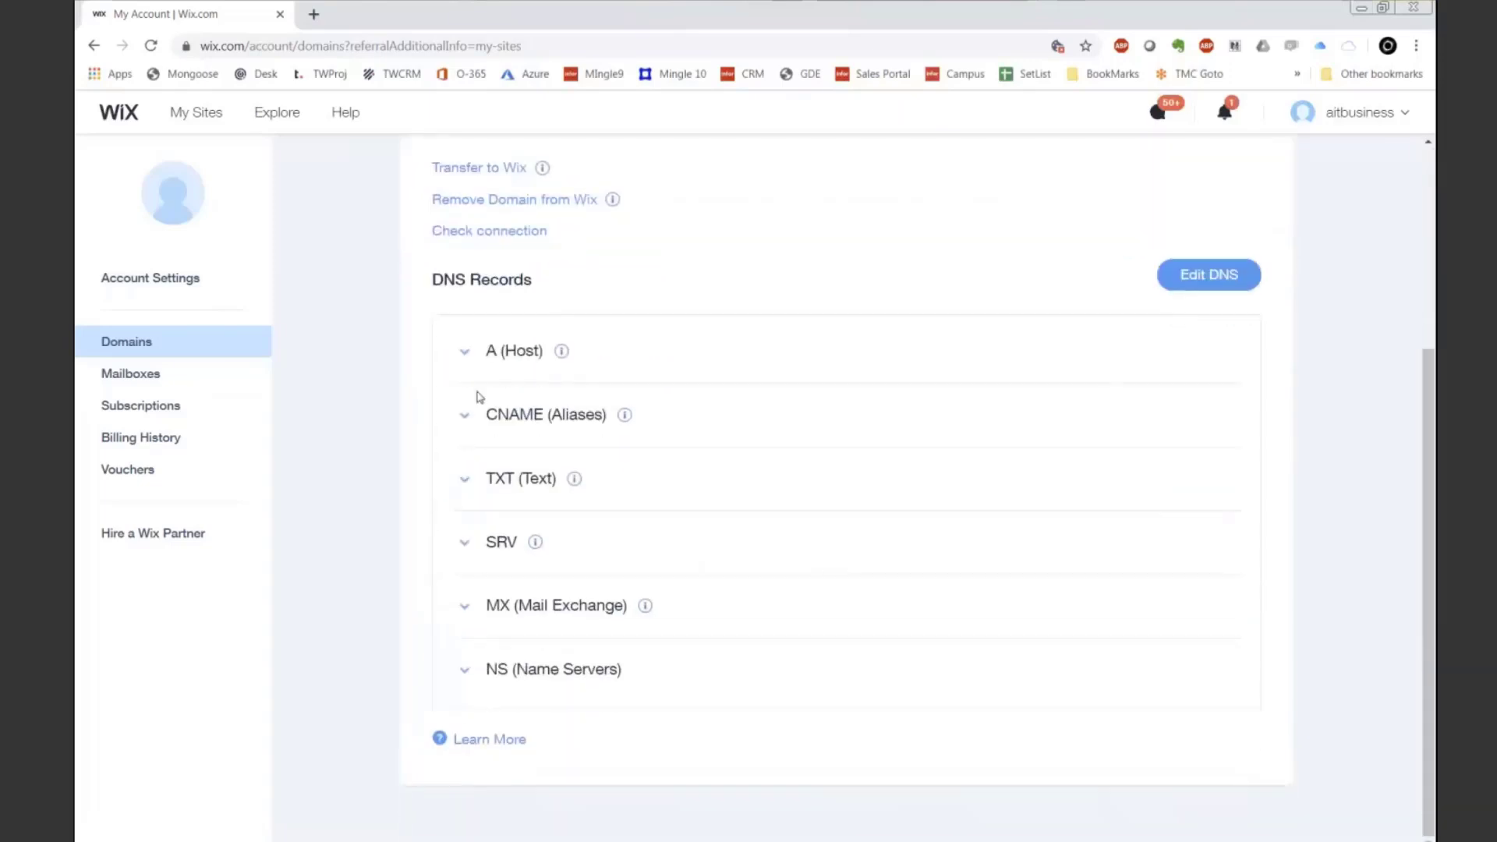
pyautogui.click(466, 414)
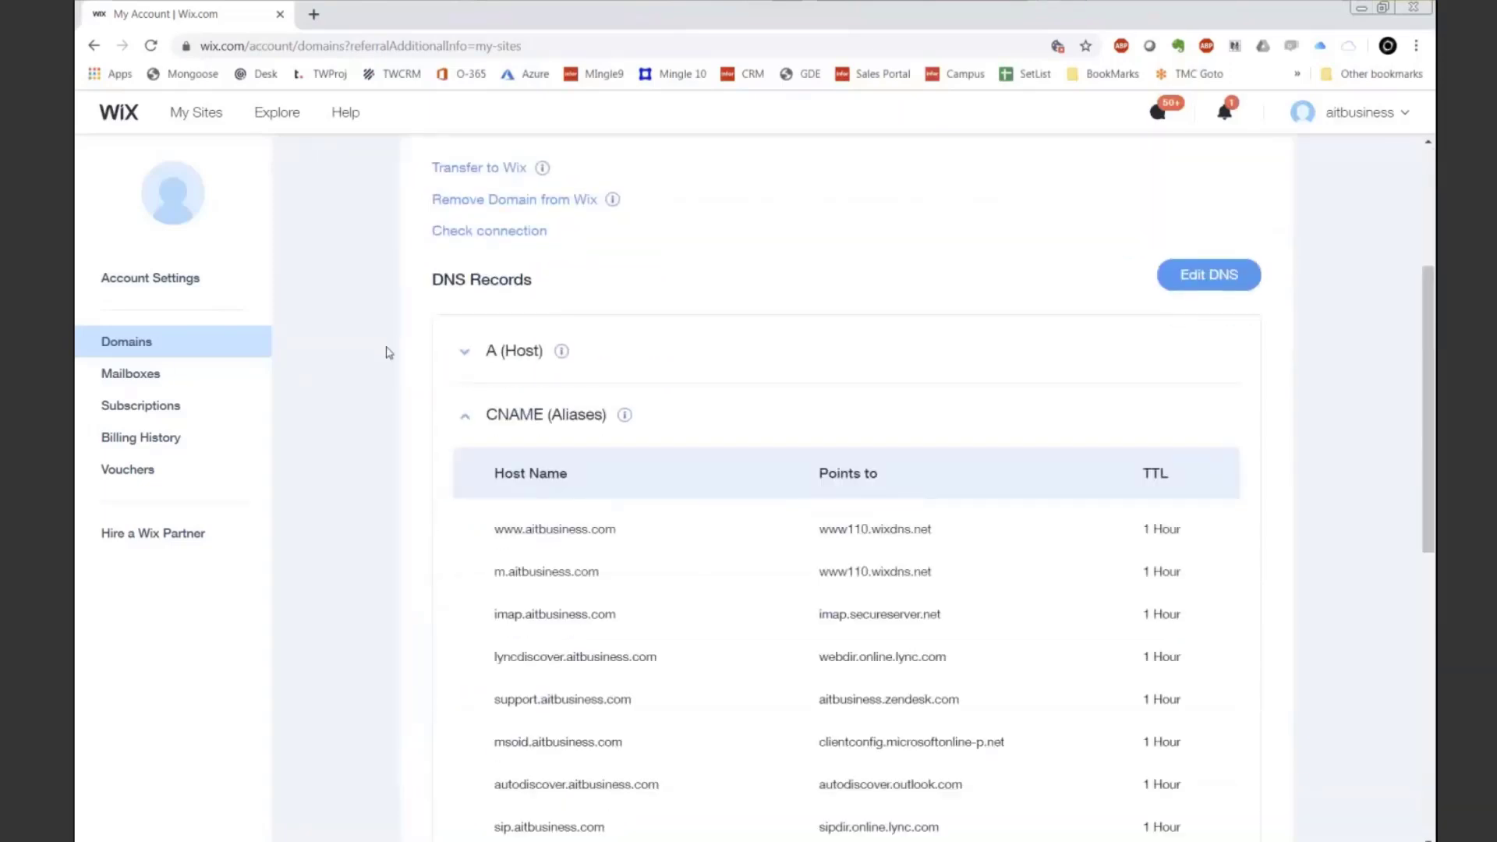
pyautogui.scroll(-3, 388, 353)
pyautogui.scroll(-2, 389, 352)
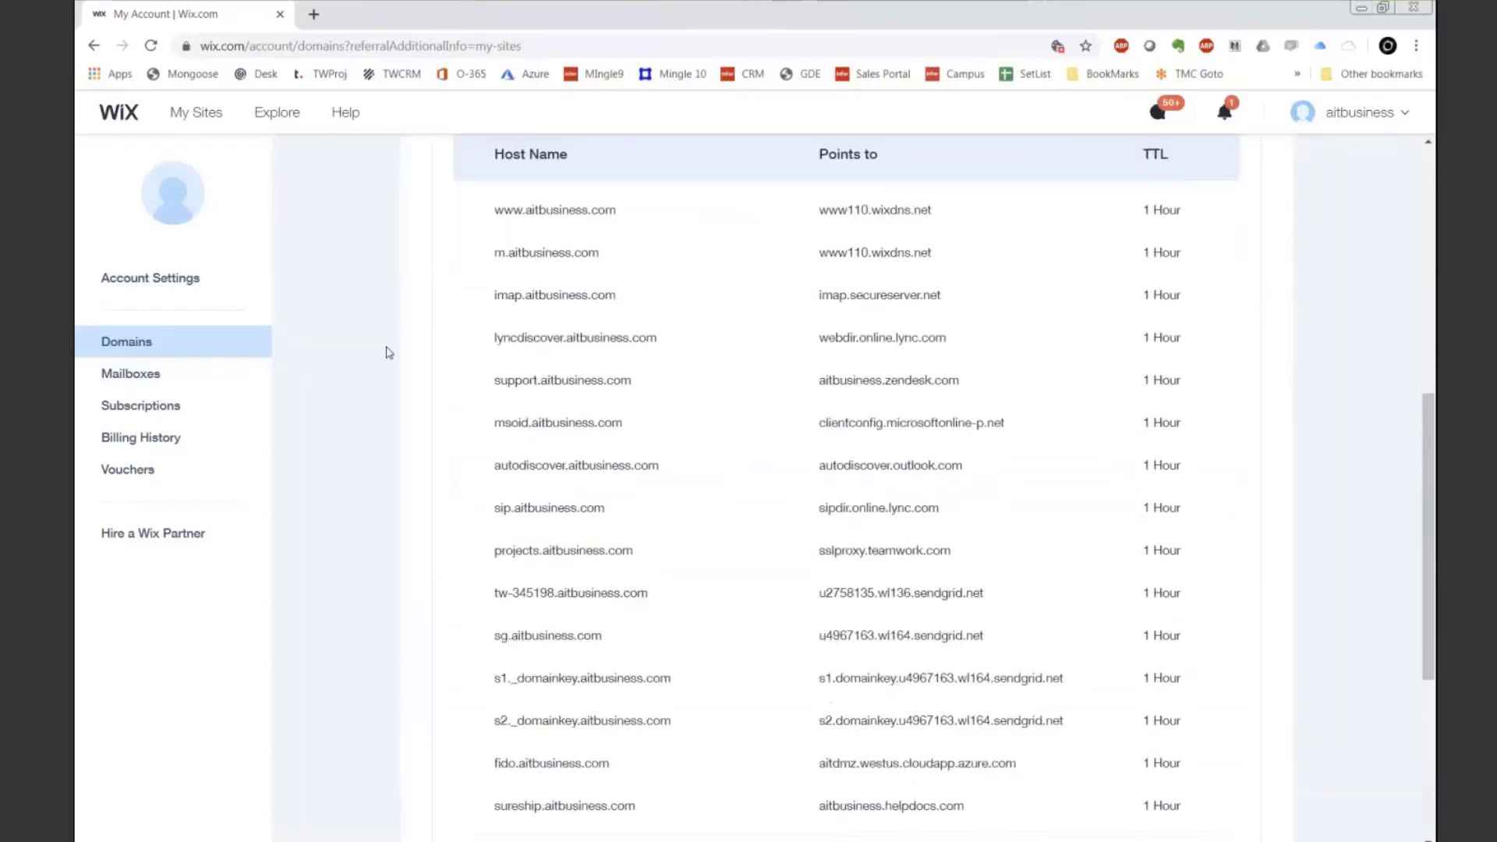
pyautogui.scroll(-1, 388, 352)
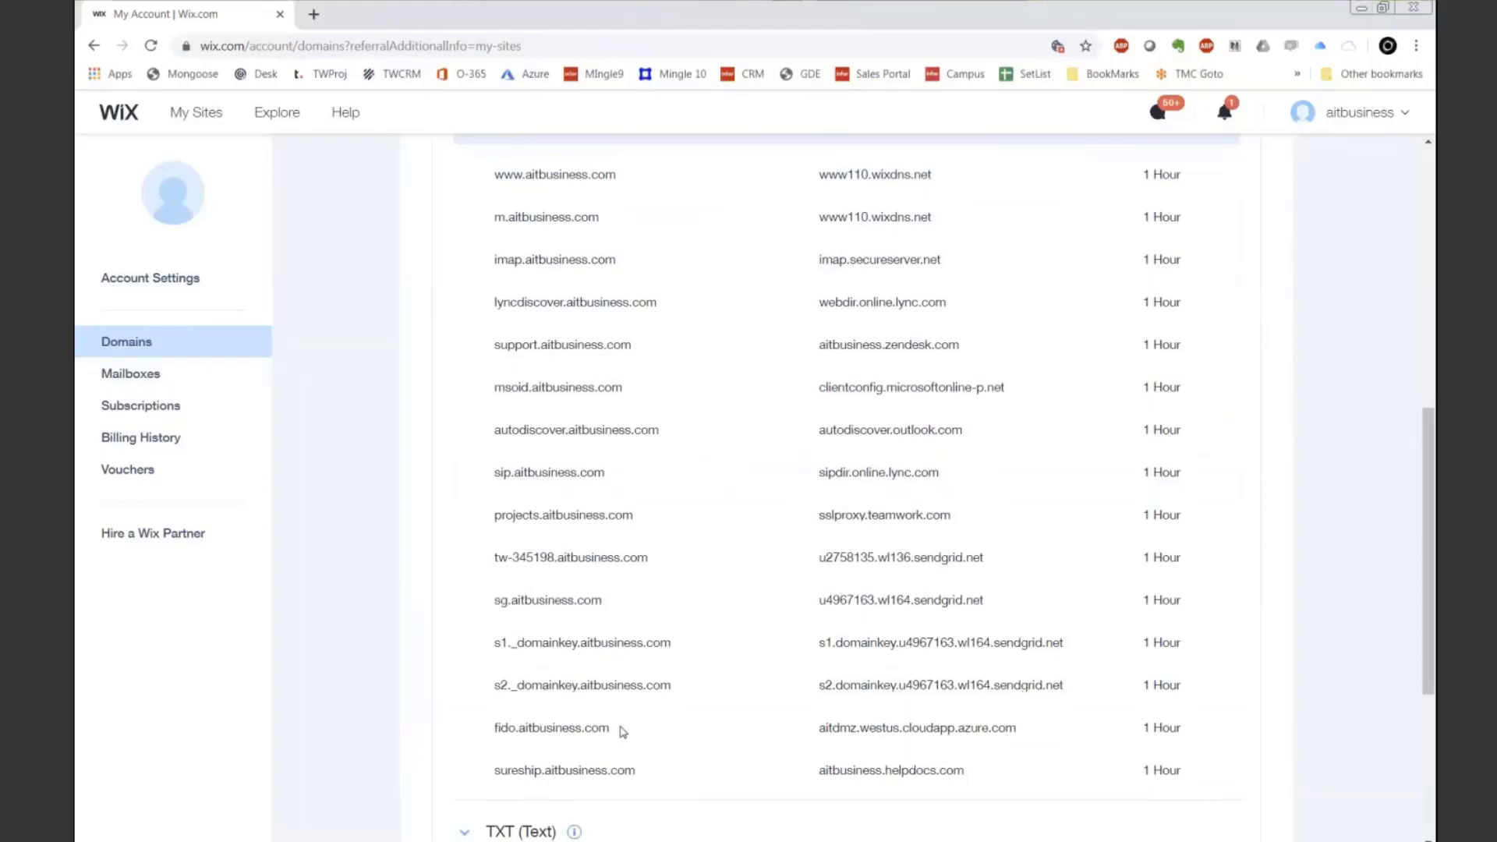
# Copy the fido.aitbusiness.com host name and switch back to the CloudSuite window
pyautogui.moveTo(622, 731); pyautogui.dragTo(494, 729)
pyautogui.hotkey('ctrl', 'c')
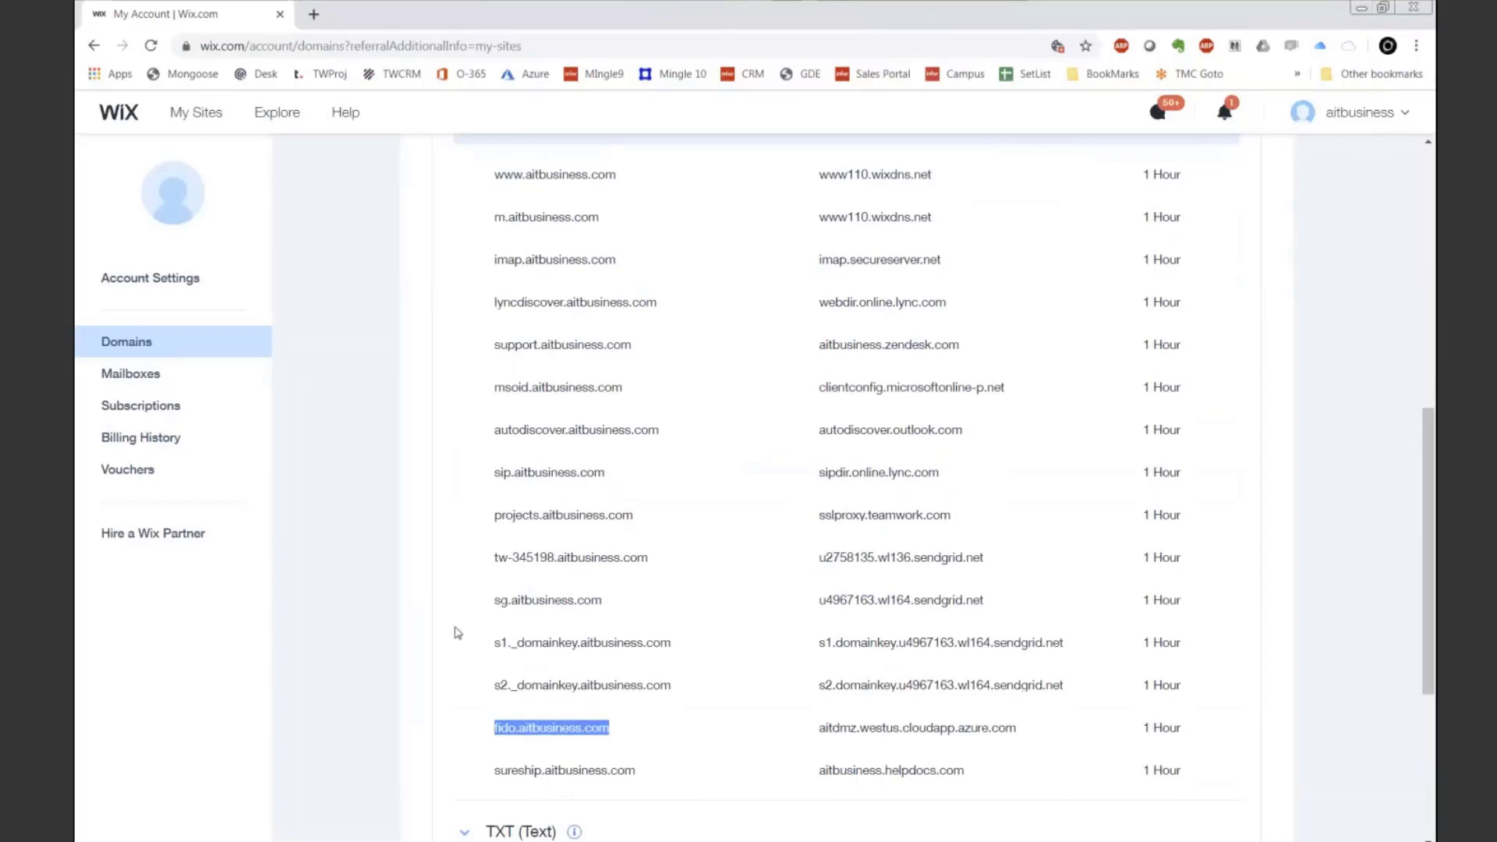
pyautogui.hotkey('alt', 'Tab')
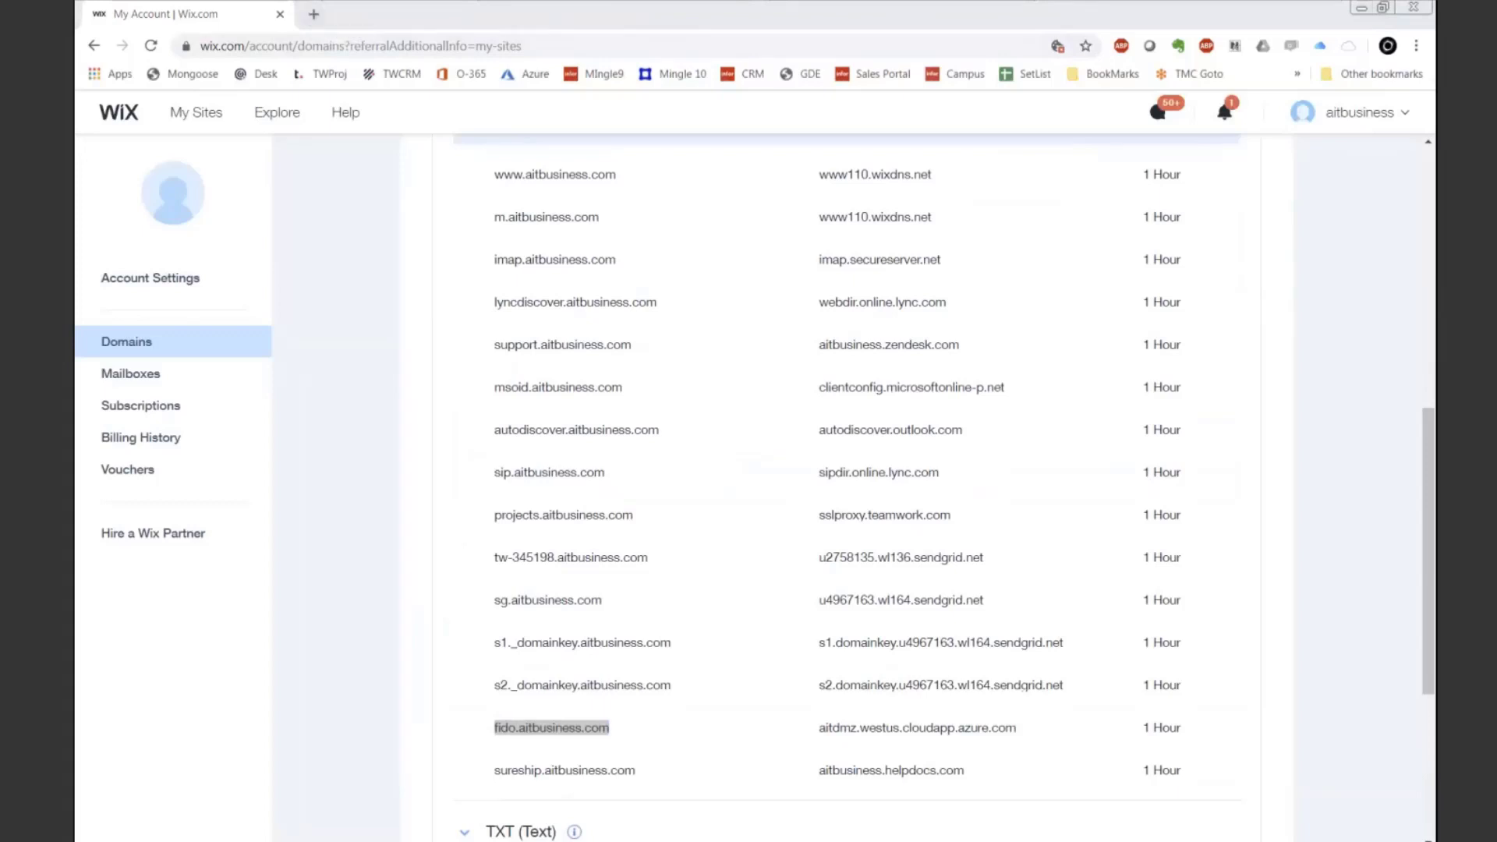
pyautogui.hotkey('alt', 'Tab')
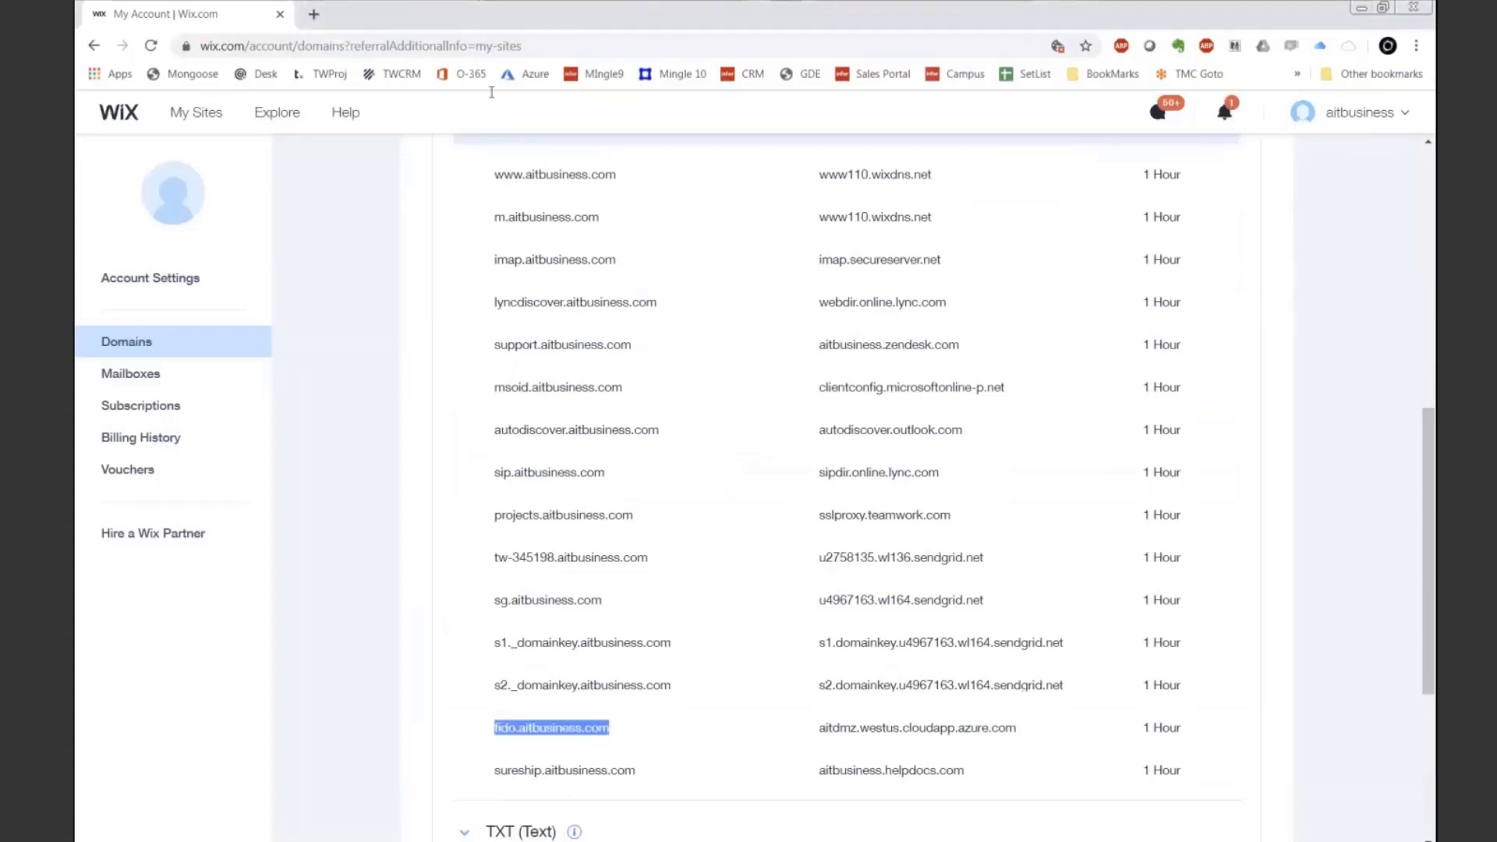
pyautogui.hotkey('alt', 'Tab')
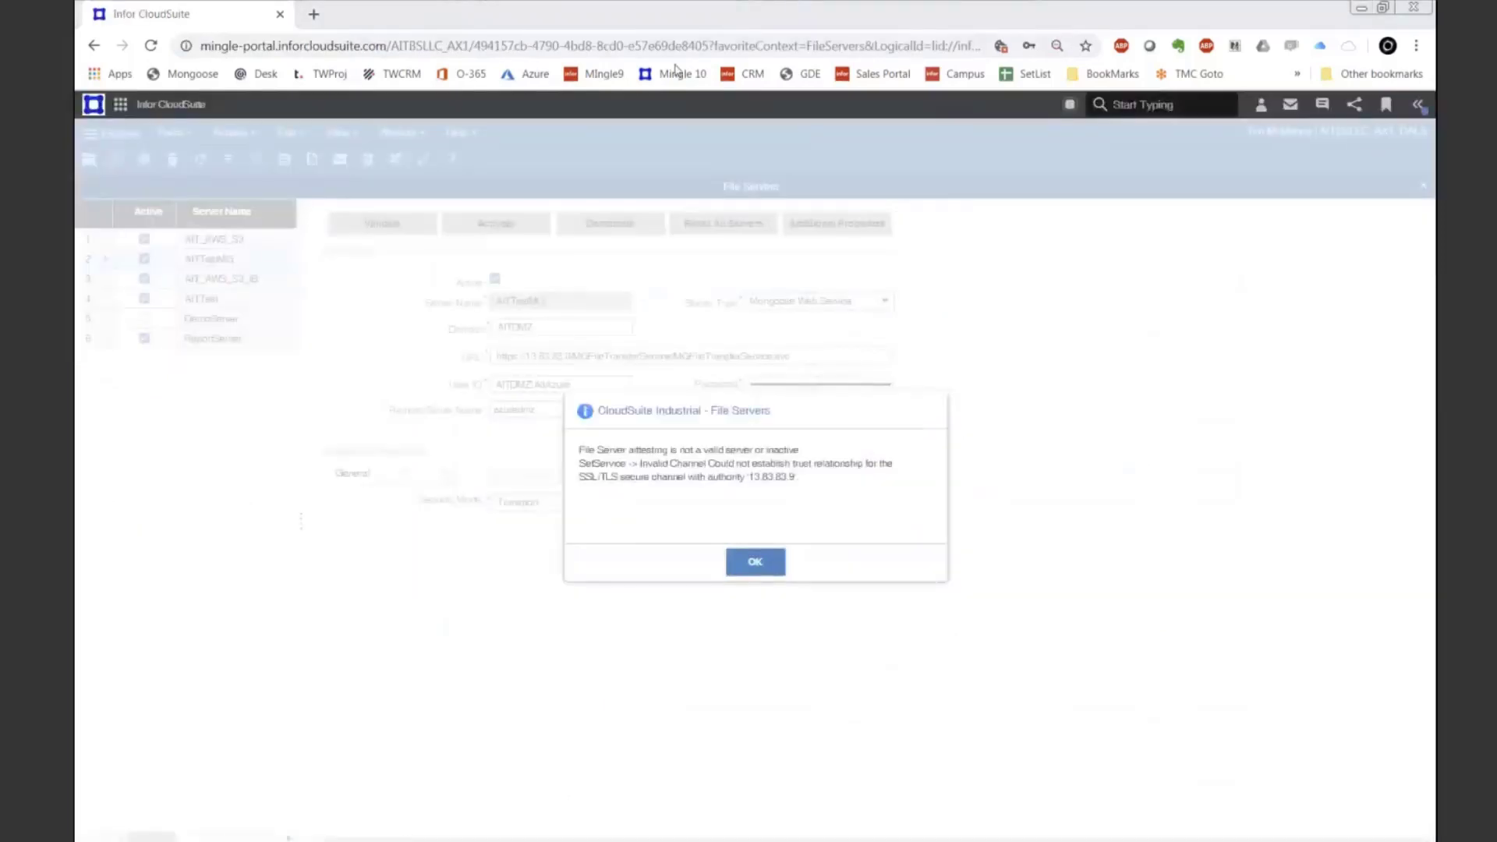
# Swap 13.83.83.9 for fido.aitbusiness.com in the AITTestMG URL, copy it, and open a blank tab
pyautogui.click(755, 562)
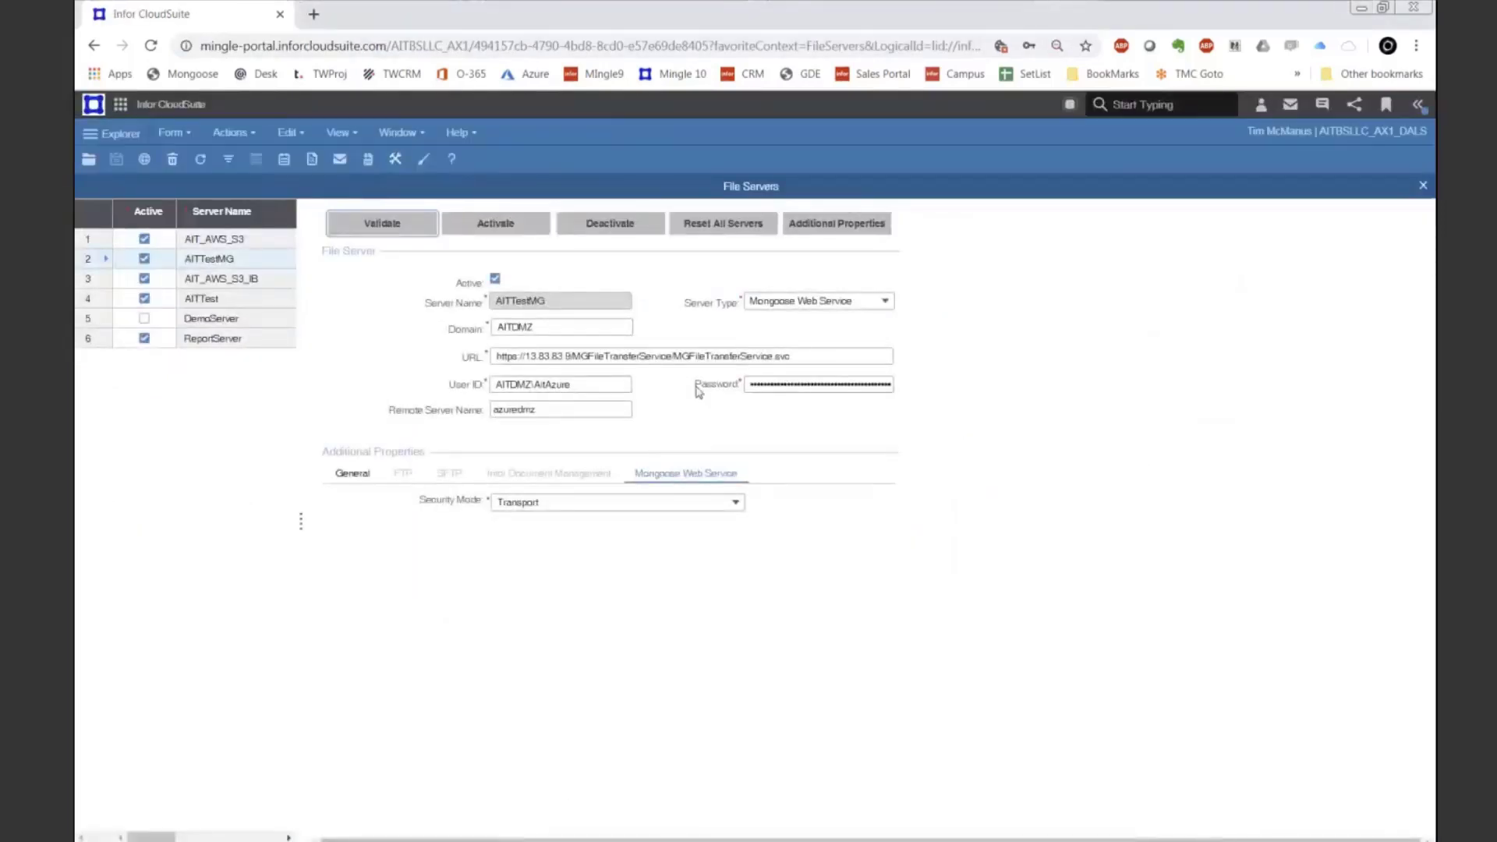
pyautogui.click(575, 356)
pyautogui.hotkey('ctrl', 'a')
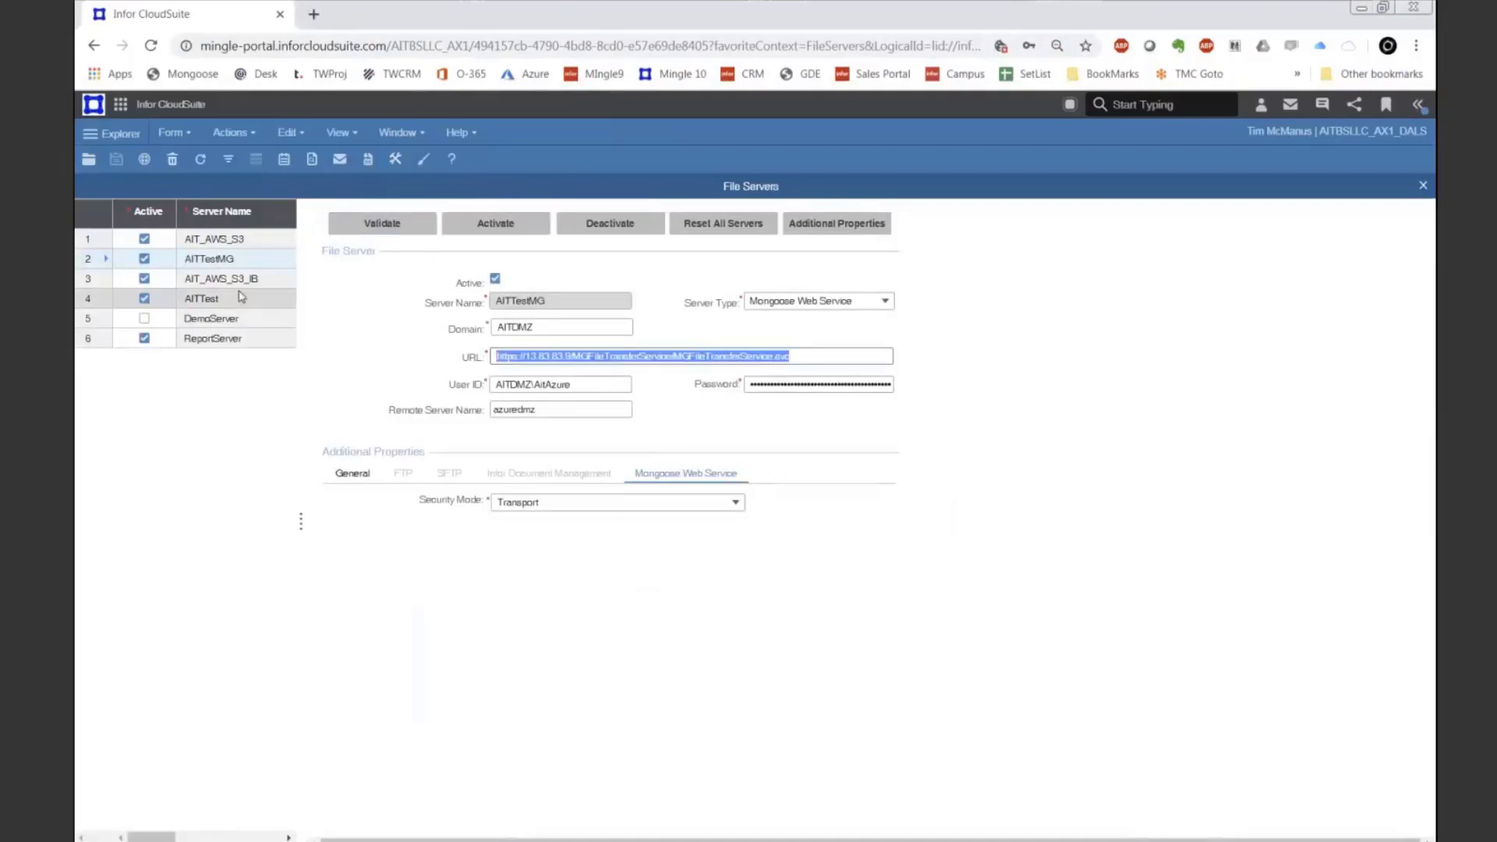
pyautogui.press('Home')
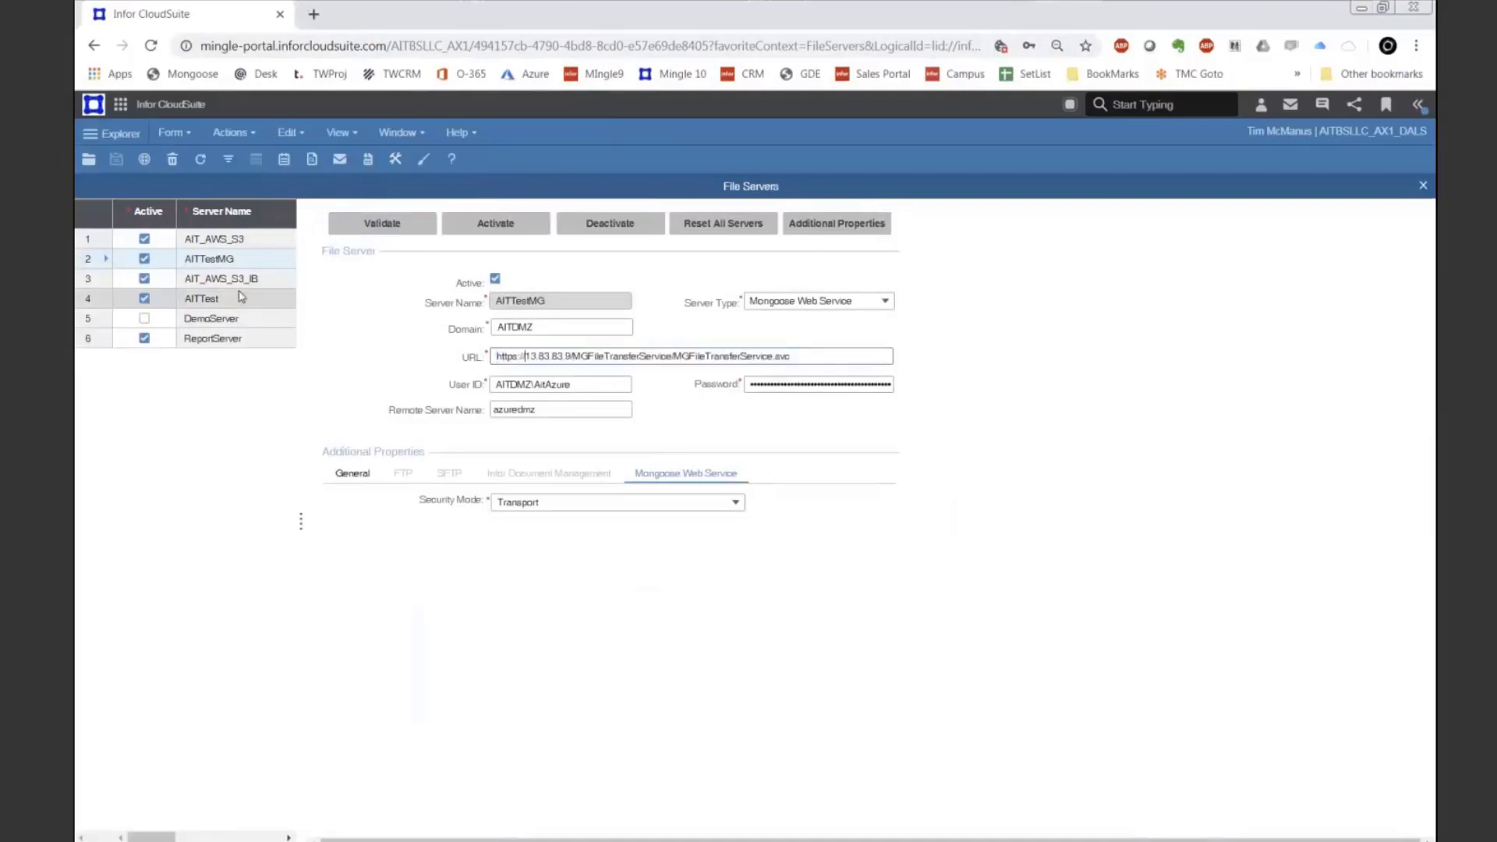
pyautogui.hotkey('shift', 'Right')
pyautogui.hotkey('shift', 'Right')
pyautogui.hotkey('shift', 'Right')
pyautogui.hotkey('shift', 'Right')
pyautogui.hotkey('shift', 'Right')
pyautogui.hotkey('shift', 'Right')
pyautogui.hotkey('shift', 'Right')
pyautogui.hotkey('shift', 'Right')
pyautogui.hotkey('shift', 'Right')
pyautogui.hotkey('shift', 'Right')
pyautogui.hotkey('ctrl', 'v')
pyautogui.hotkey('ctrl', 'a')
pyautogui.hotkey('ctrl', 'c')
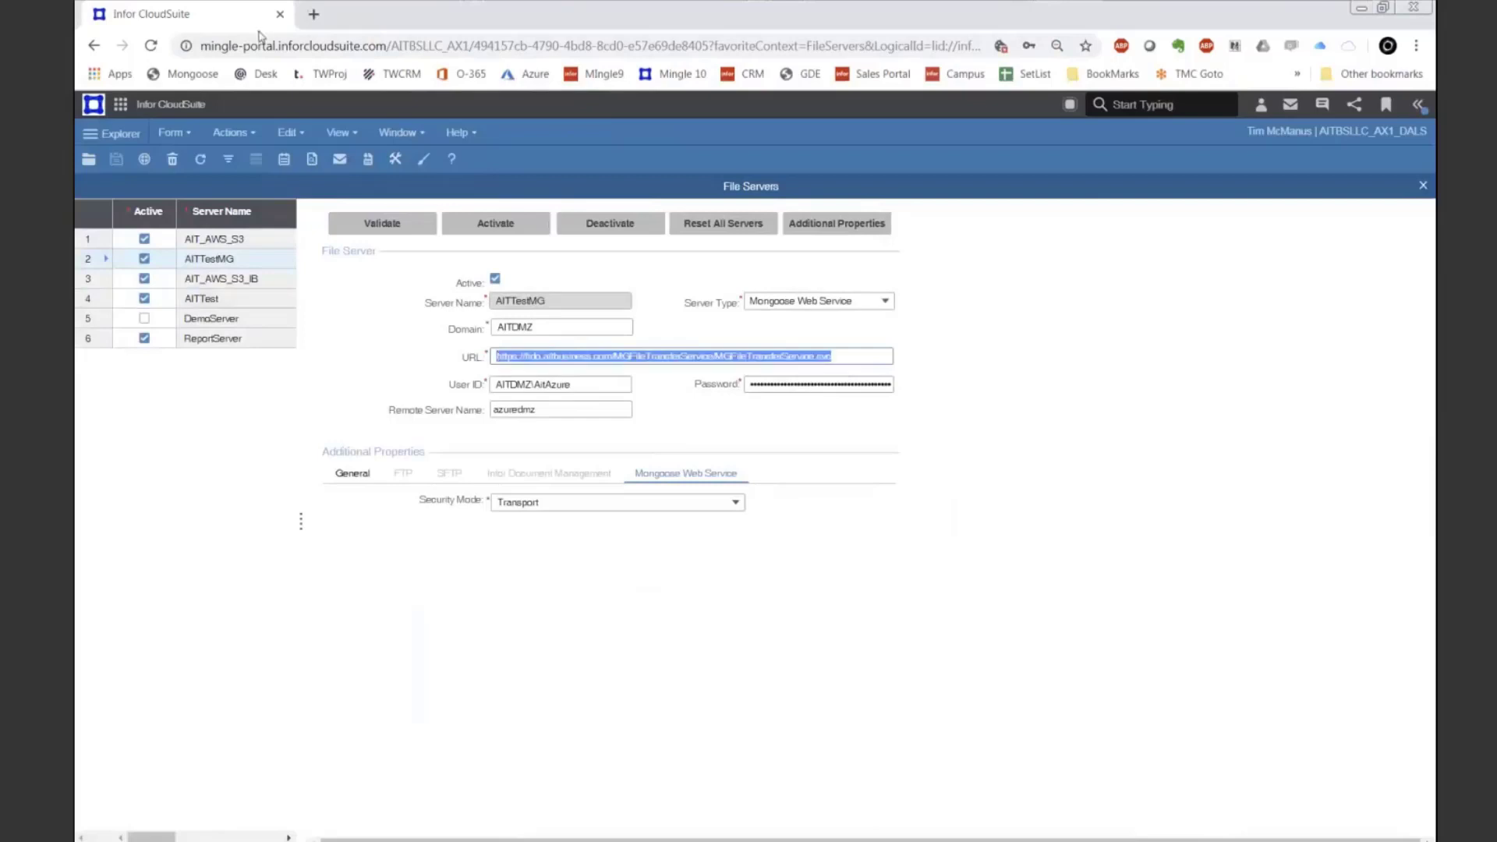
pyautogui.click(316, 17)
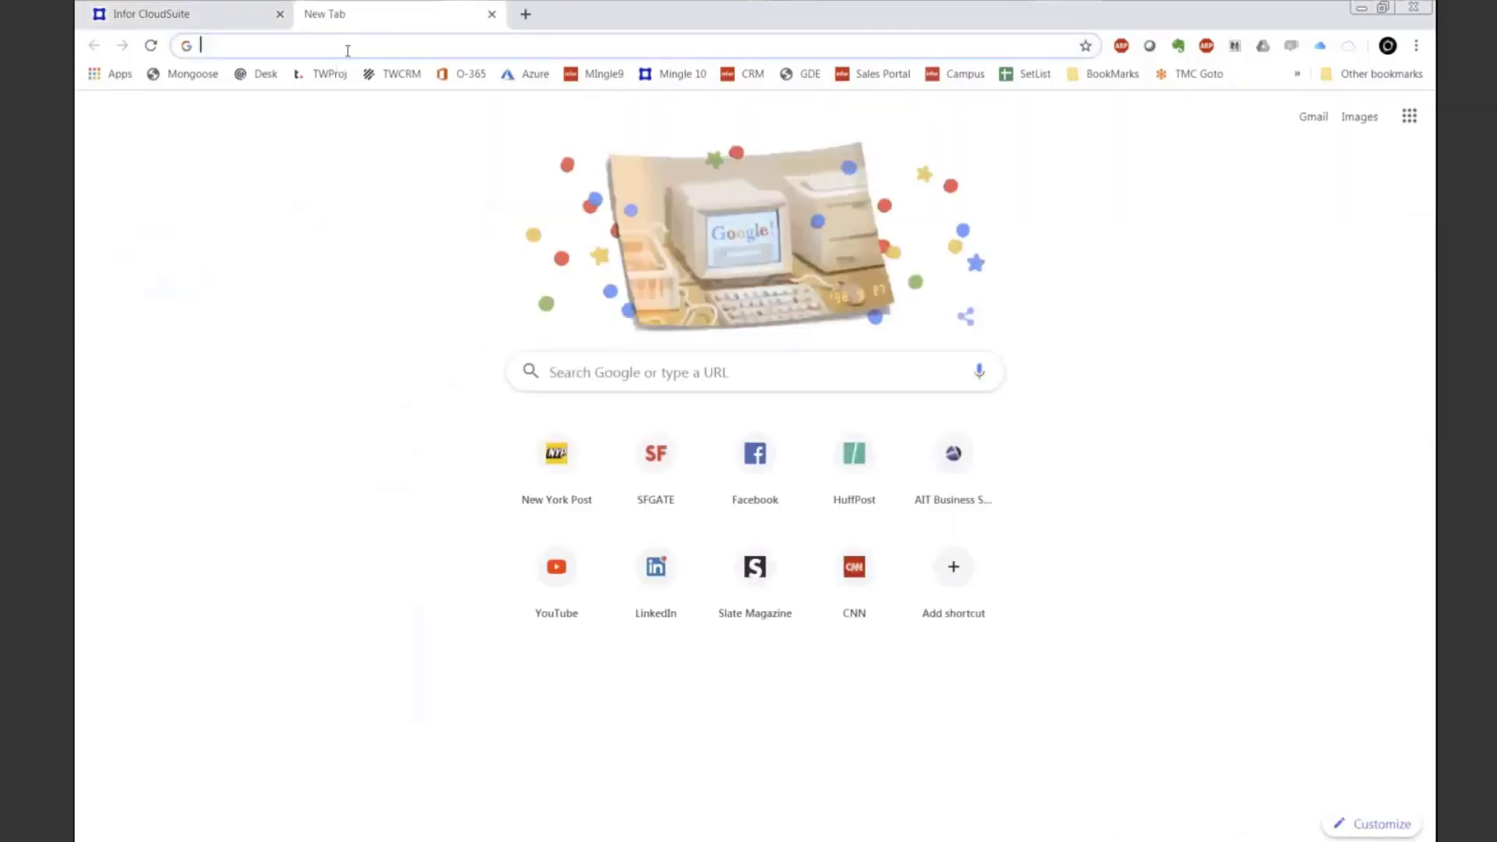
# Load the fido.aitbusiness.com MGFileTranferService page in a second Chrome tab, then return to CloudSuite
pyautogui.hotkey('ctrl', 'v')
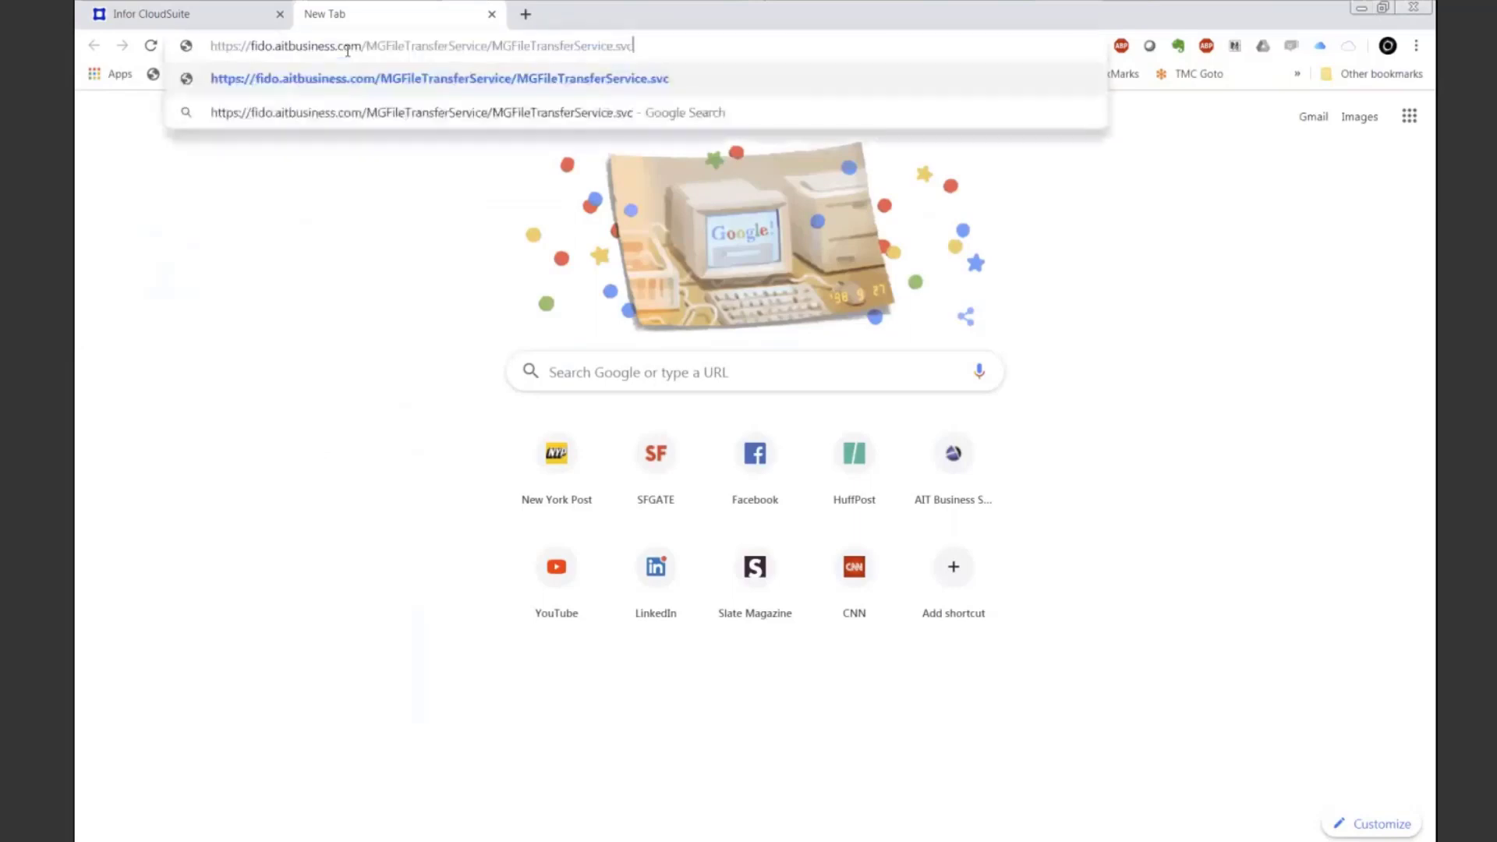
pyautogui.press('Return')
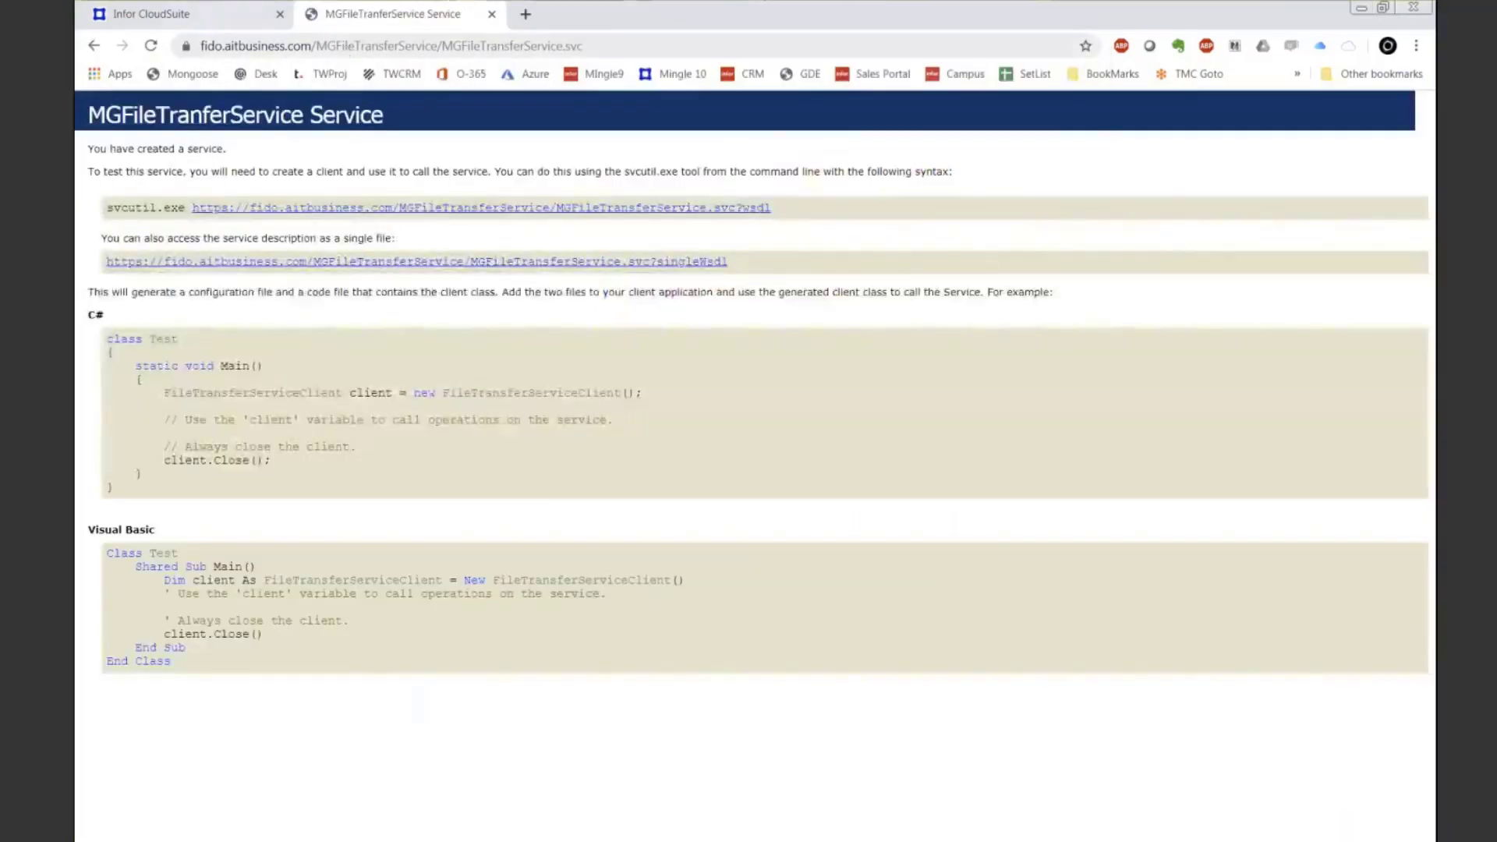
pyautogui.click(152, 14)
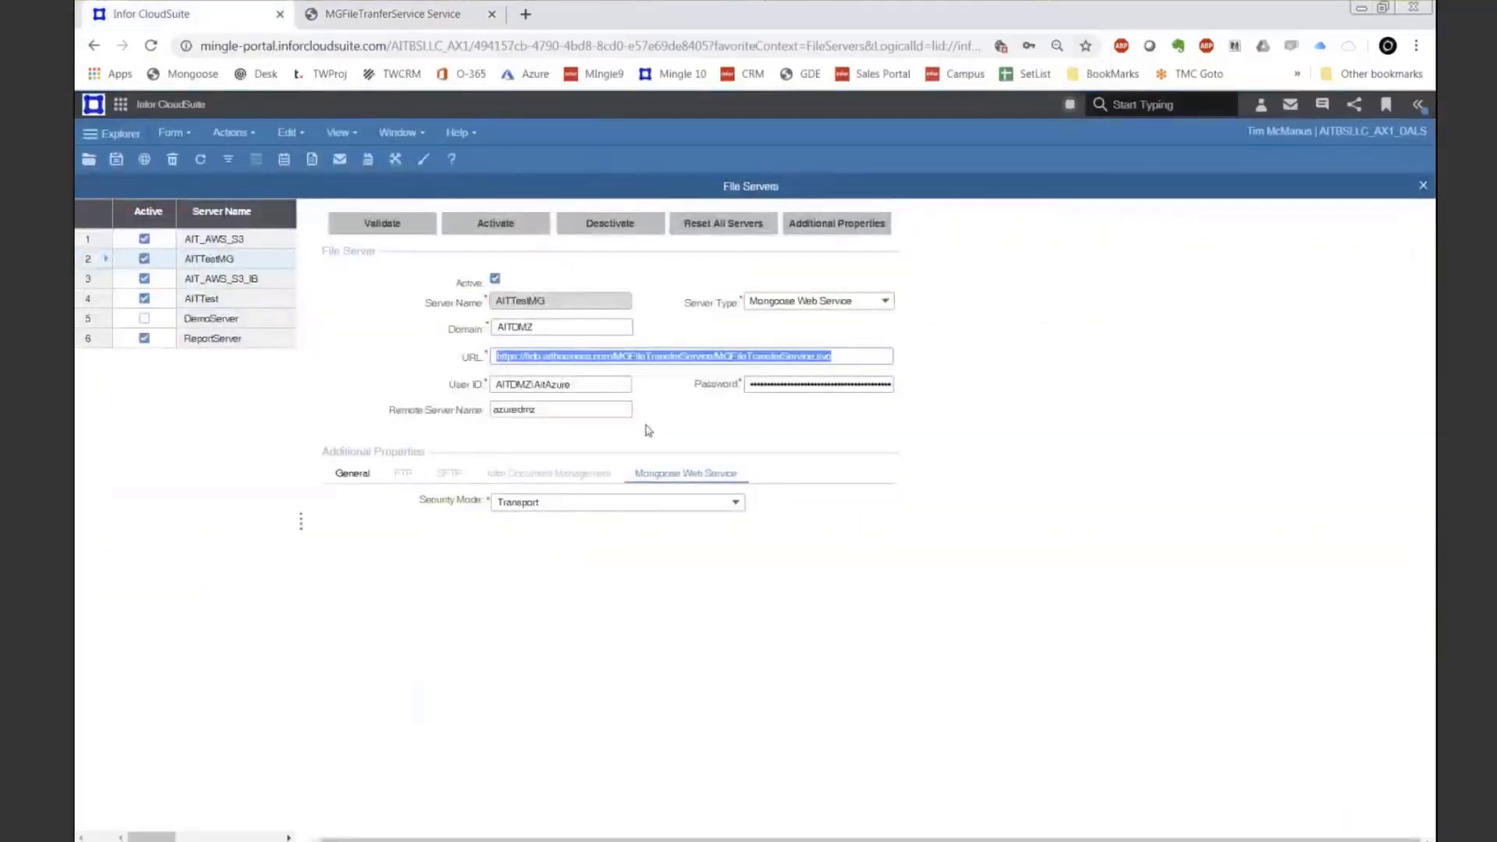
# Validate the AITTestMG file server connection, acknowledge the success message, and activate the server
pyautogui.click(404, 226)
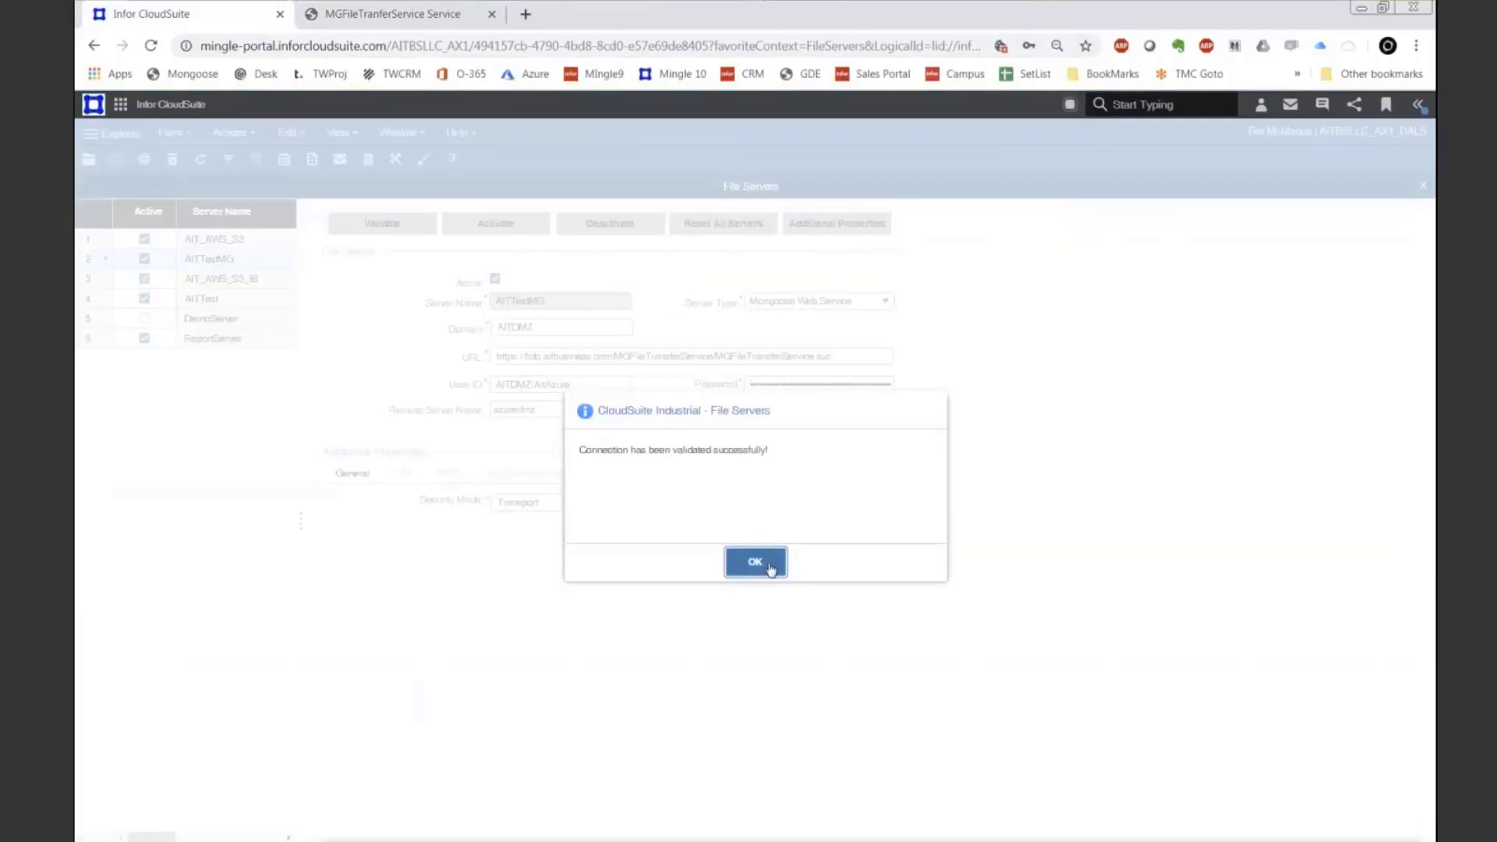
pyautogui.click(770, 569)
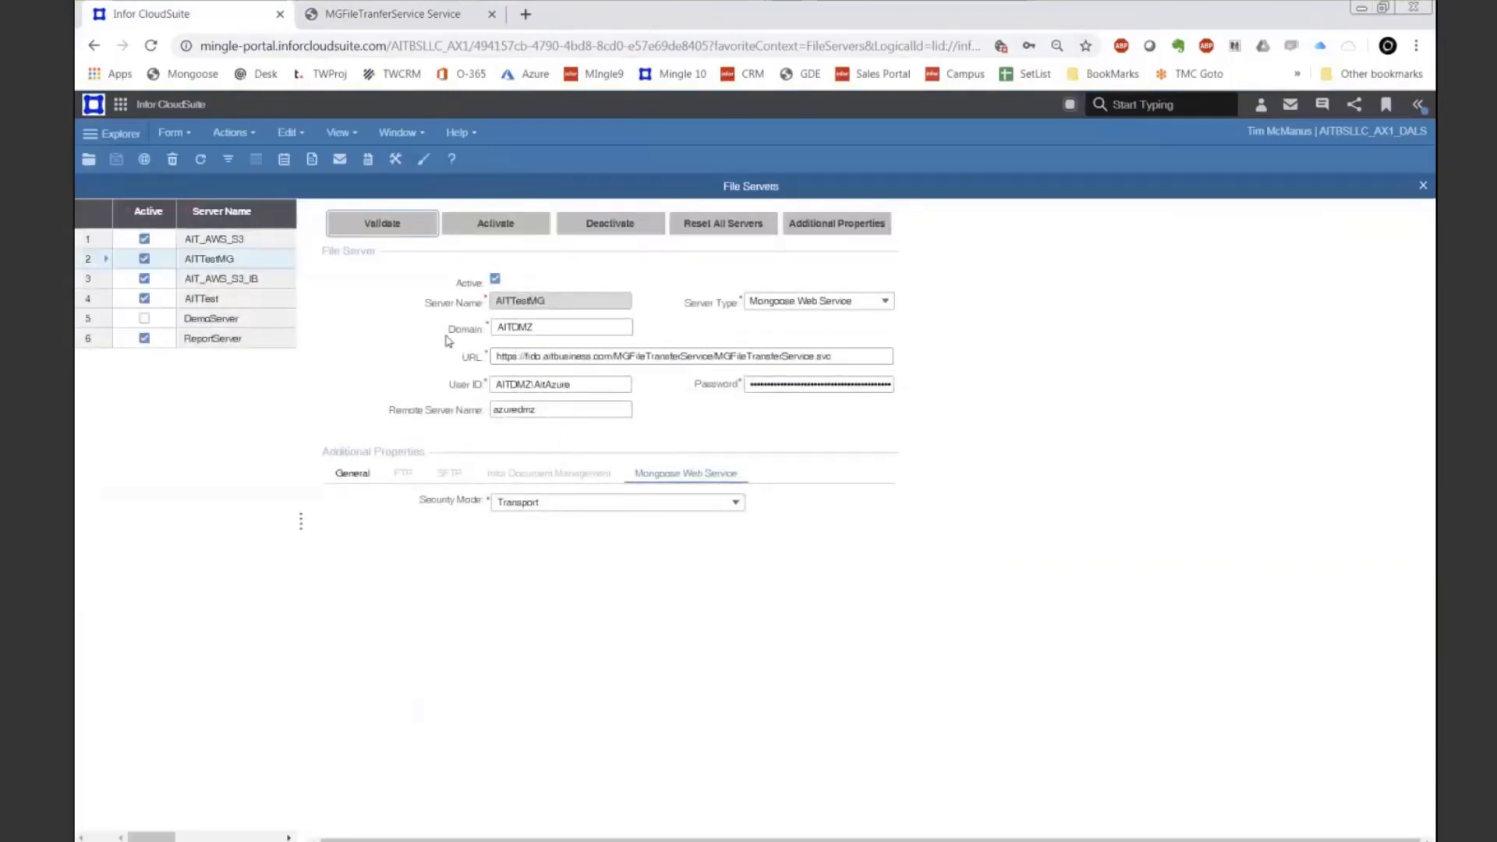
pyautogui.click(483, 224)
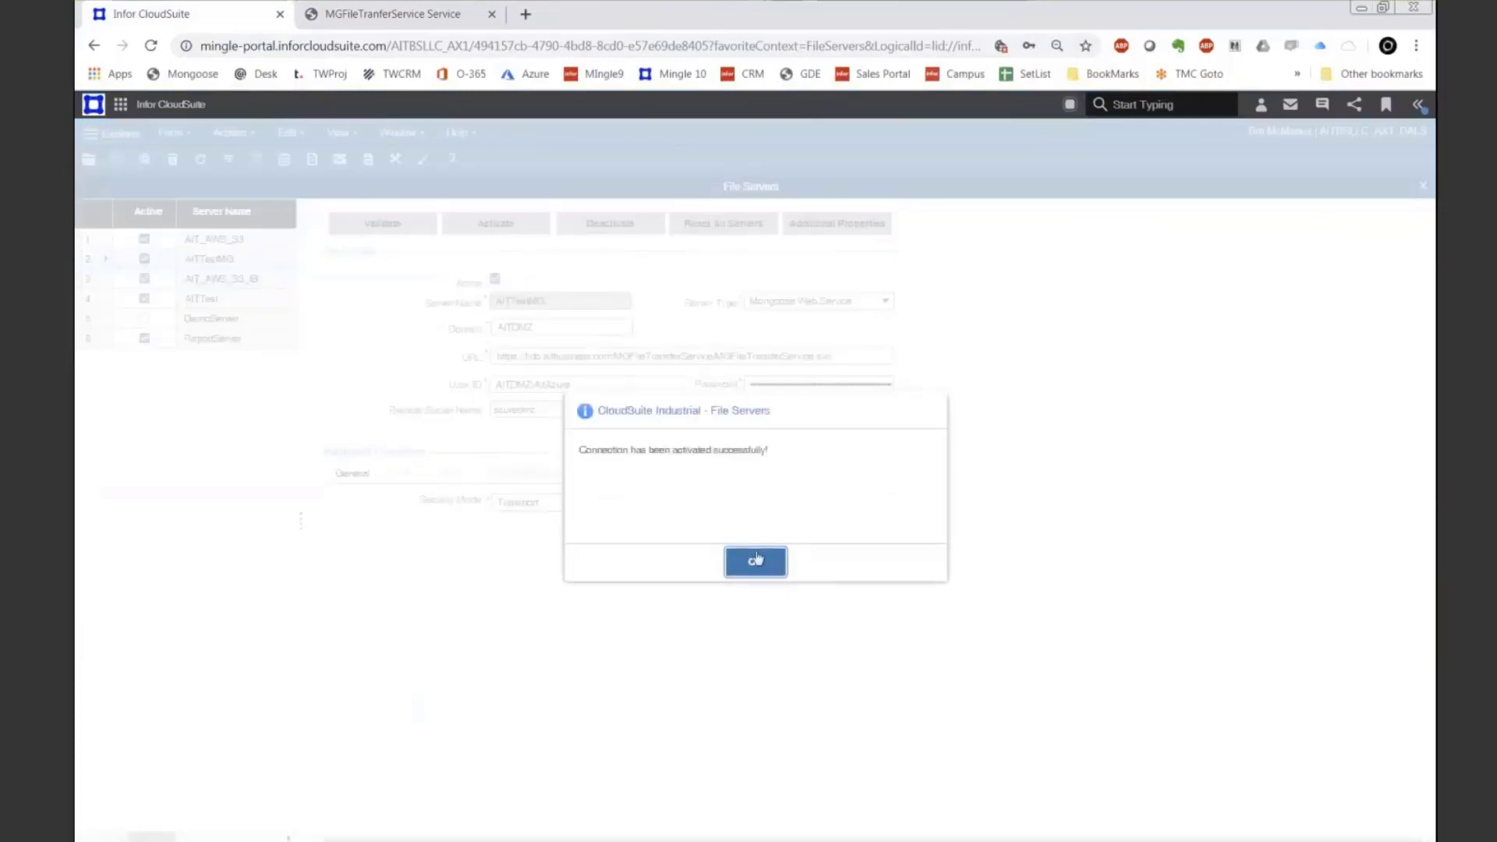
# Dismiss the activation message and open the File Server Logical Folders form by filtering 'file ser'
pyautogui.click(761, 564)
pyautogui.hotkey('ctrl', 'o')
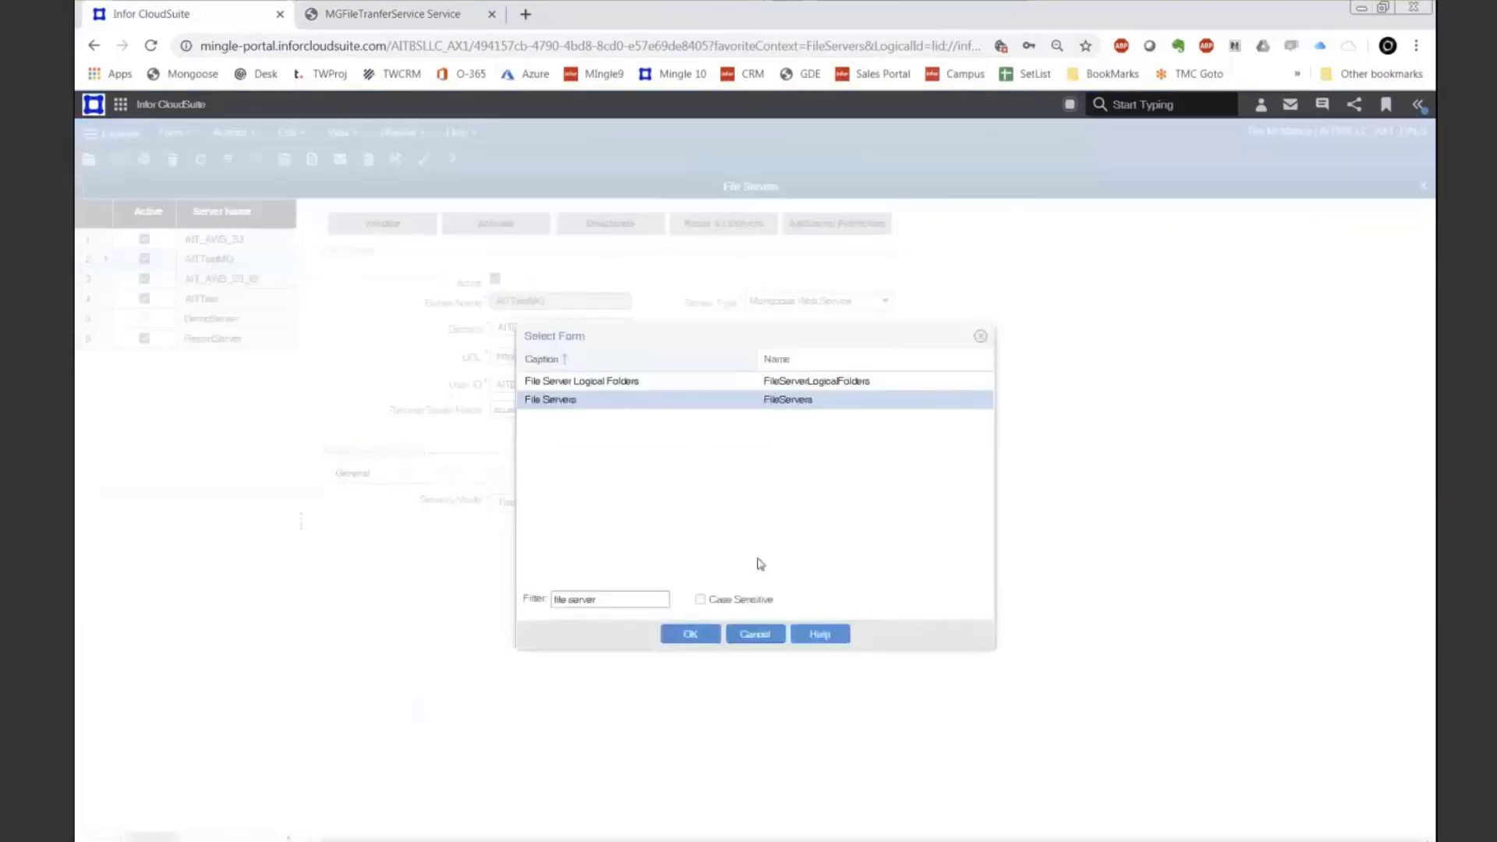
pyautogui.press('BackSpace')
pyautogui.write('file ser')
pyautogui.click(725, 381)
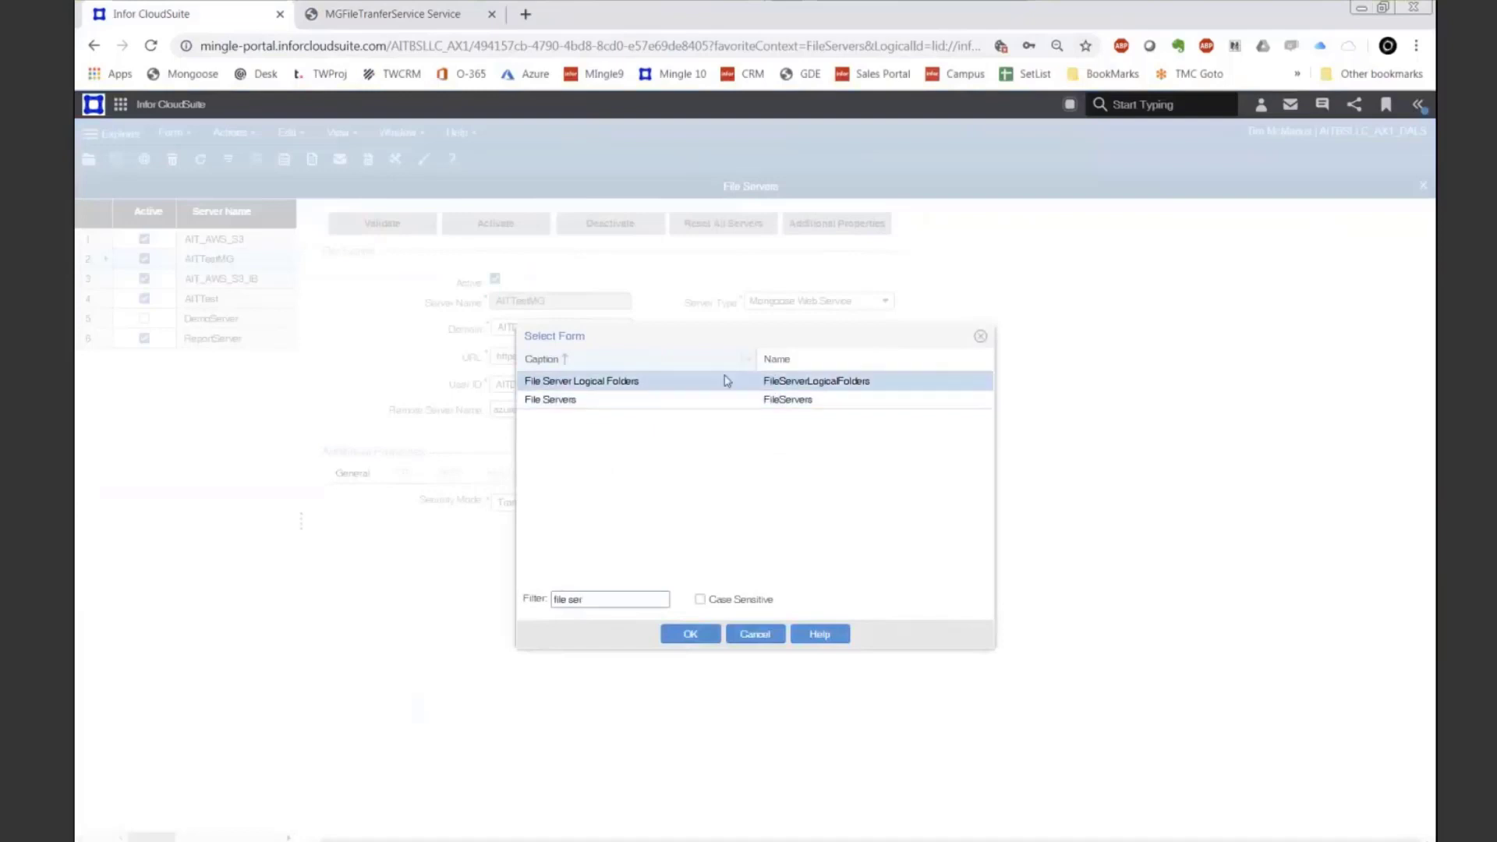
pyautogui.doubleClick(649, 385)
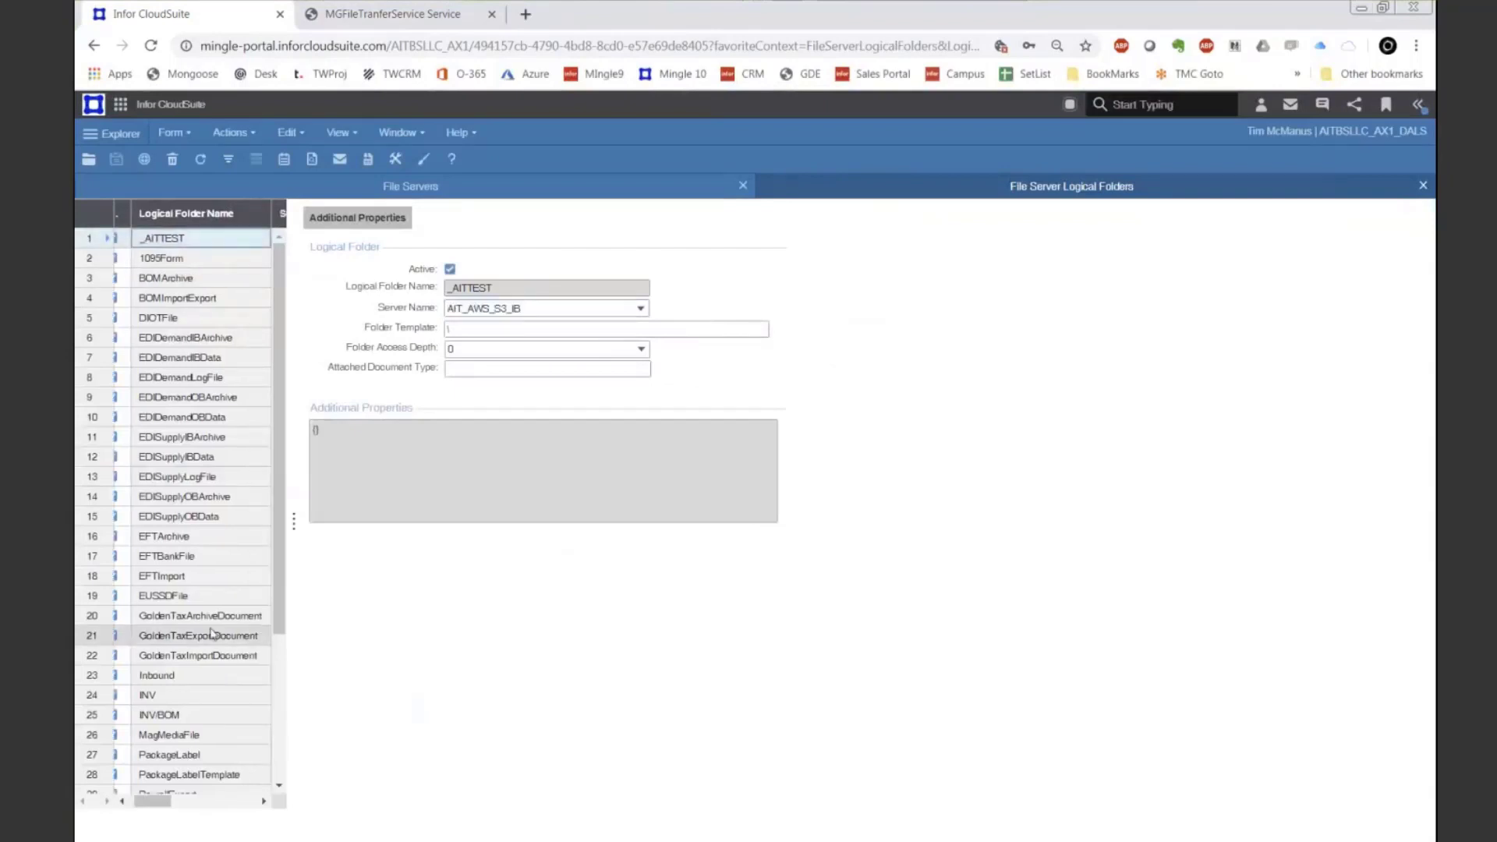
pyautogui.moveTo(151, 802); pyautogui.dragTo(135, 803)
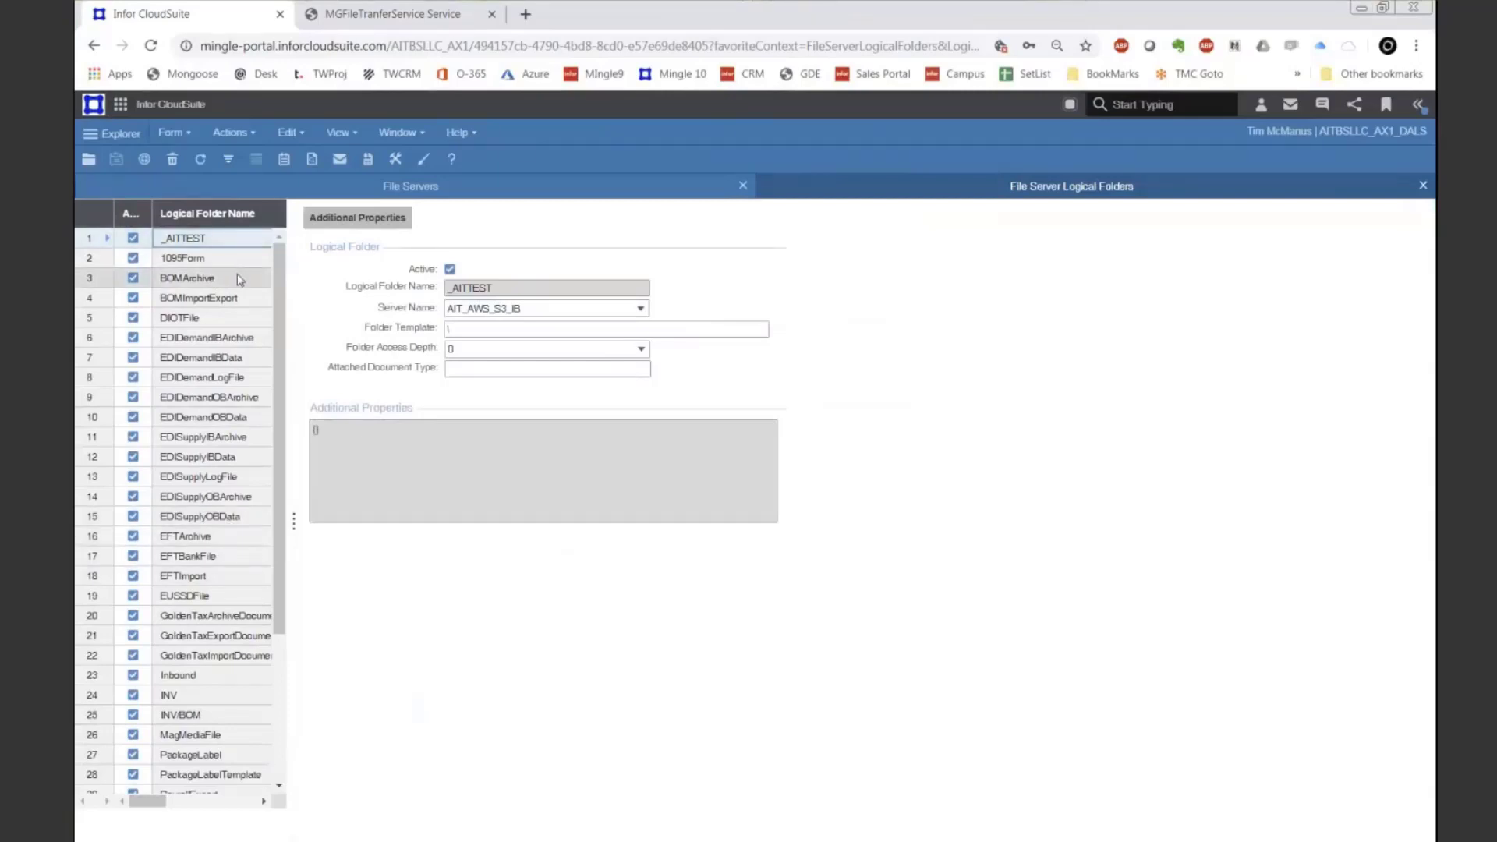
# Assign server AITTestMG to the BOMImportExport logical folder and save
pyautogui.click(241, 297)
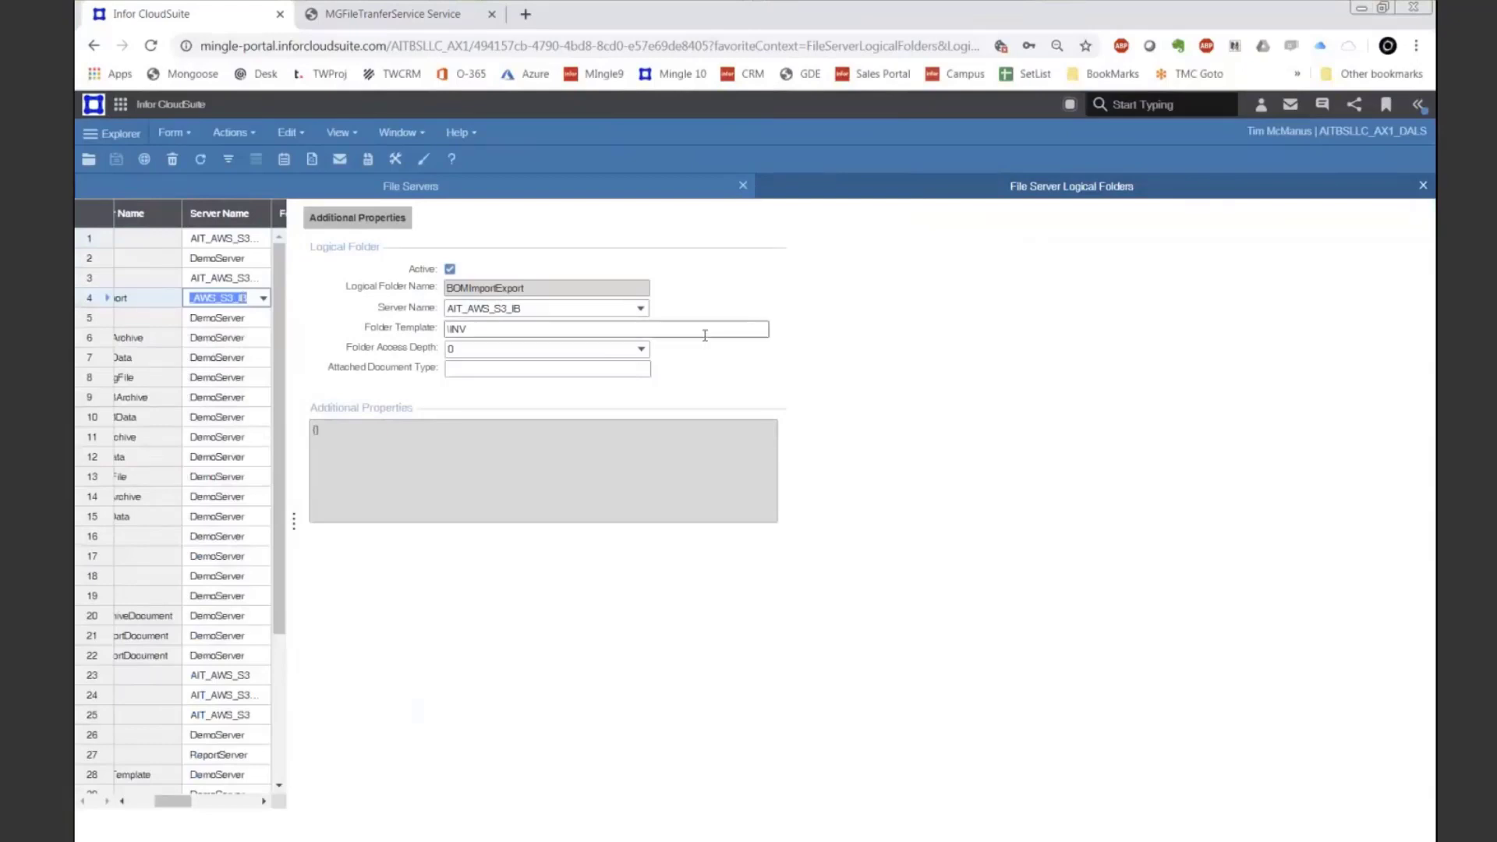
pyautogui.click(650, 315)
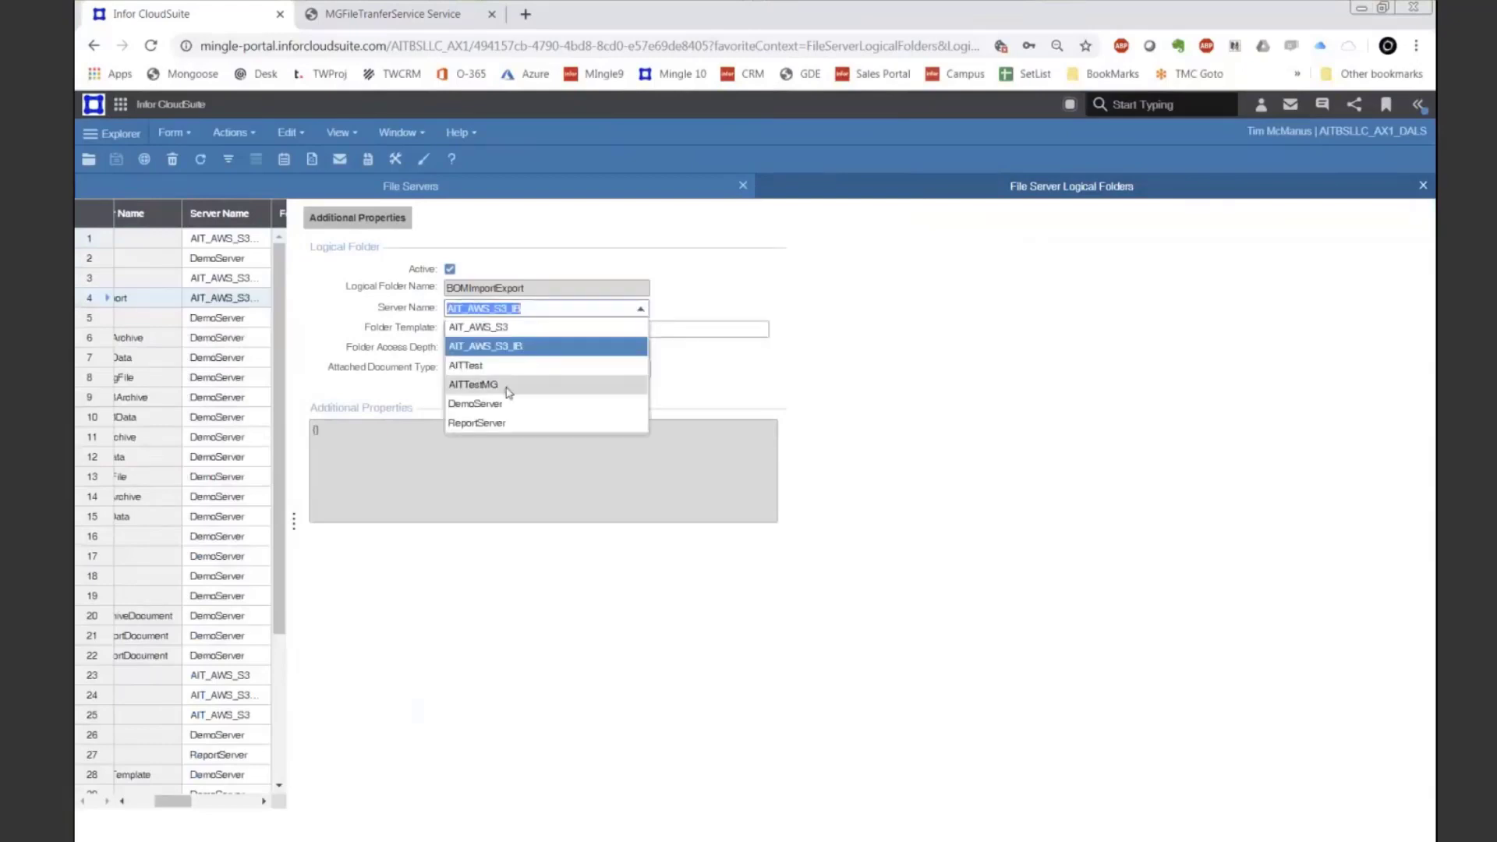
pyautogui.click(507, 385)
pyautogui.hotkey('ctrl', 's')
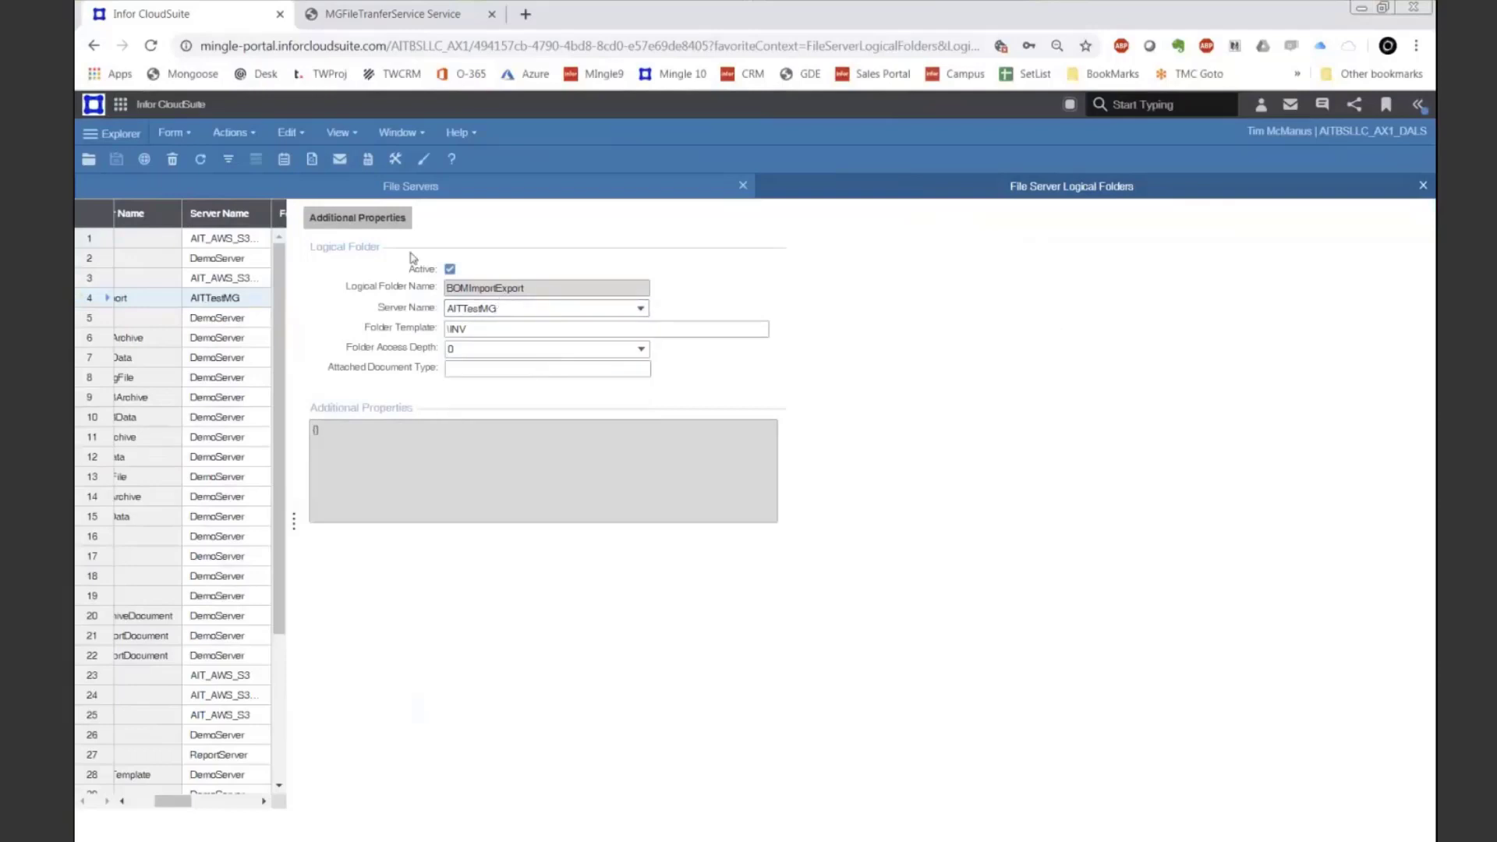
# Set the BOMImportExport folder template to \ and its folder access depth to 1
pyautogui.click(507, 332)
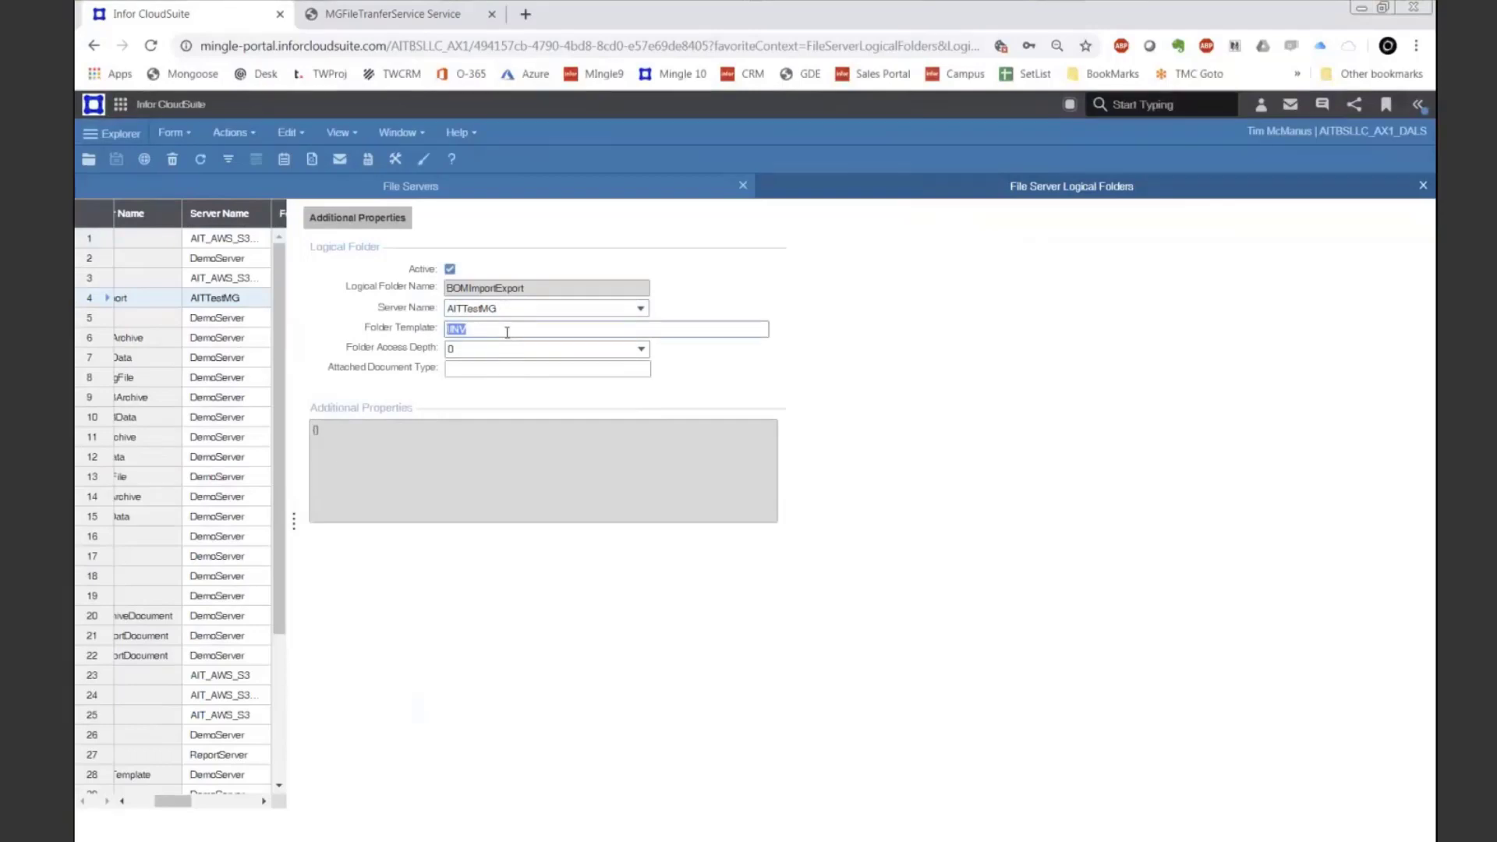
pyautogui.write('\\INV')
pyautogui.press('BackSpace')
pyautogui.press('BackSpace')
pyautogui.press('BackSpace')
pyautogui.press('BackSpace')
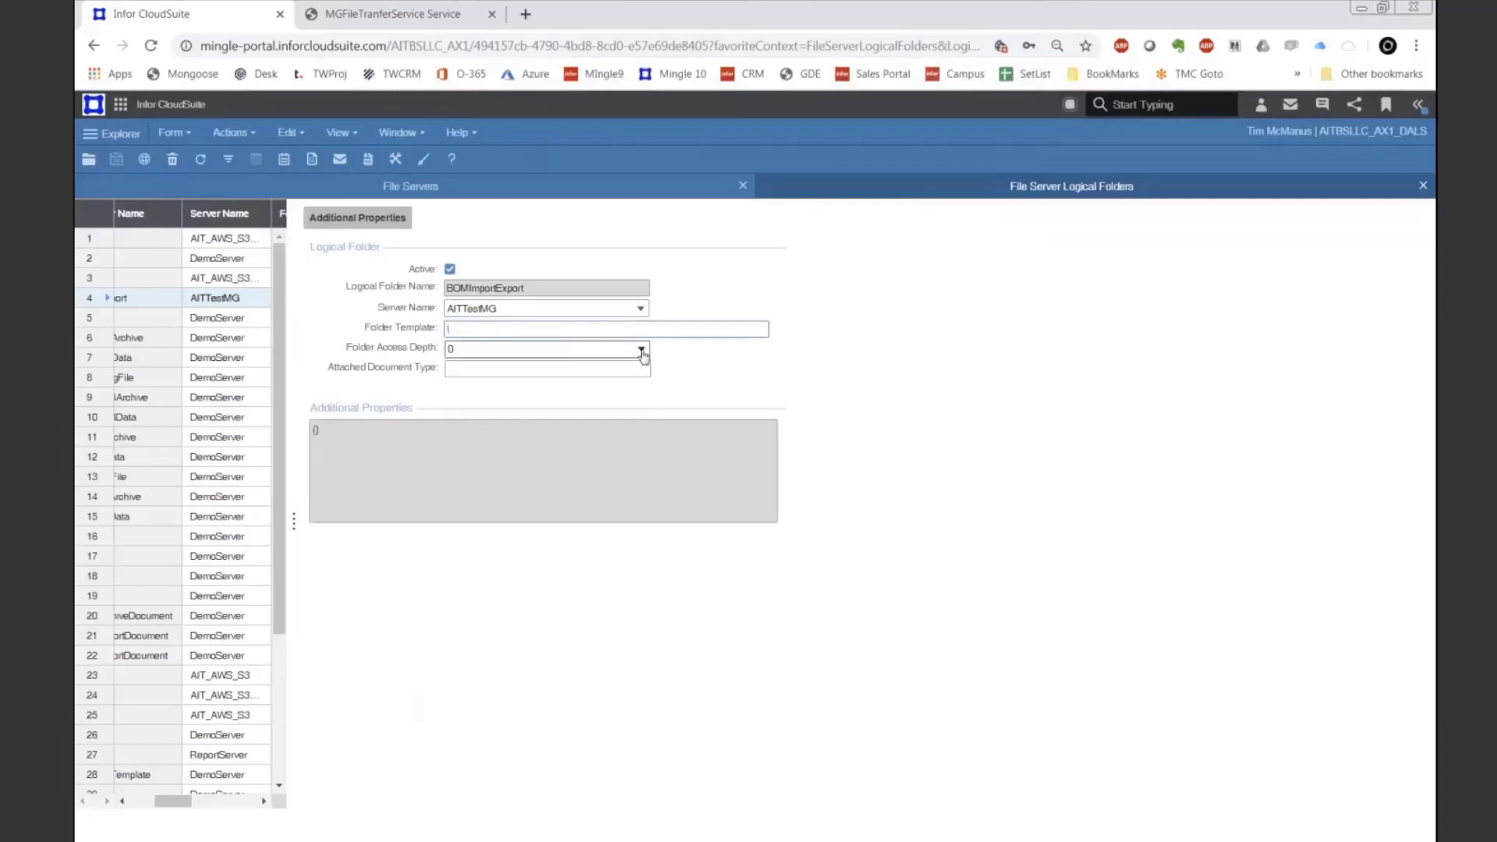
pyautogui.click(585, 353)
pyautogui.click(470, 387)
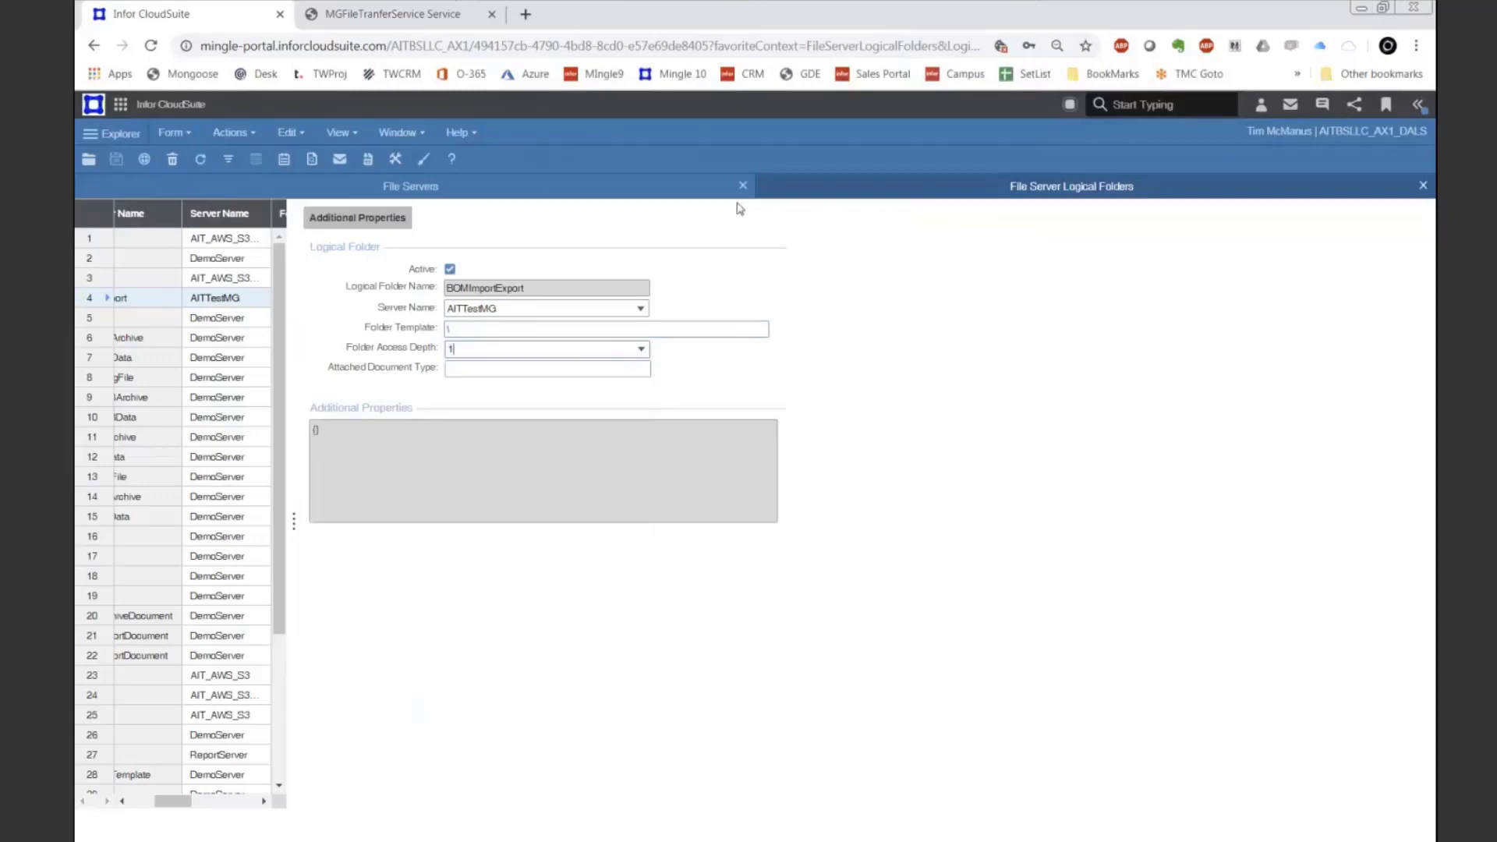
pyautogui.hotkey('ctrl', 'o')
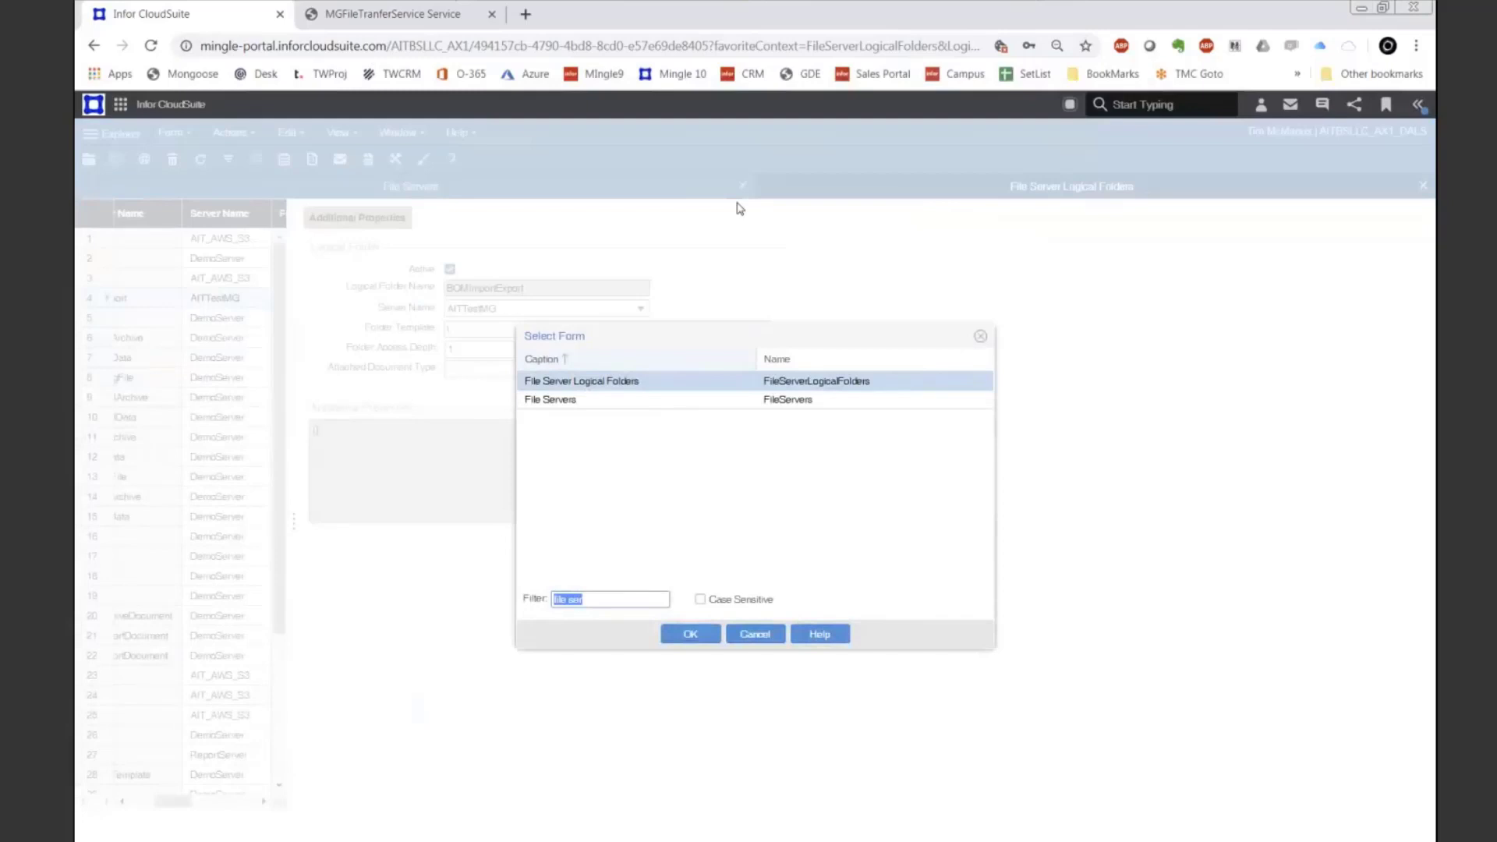
# Open the File Maintenance form by filtering Select Form on 'file ma'
pyautogui.write('EXPORT')
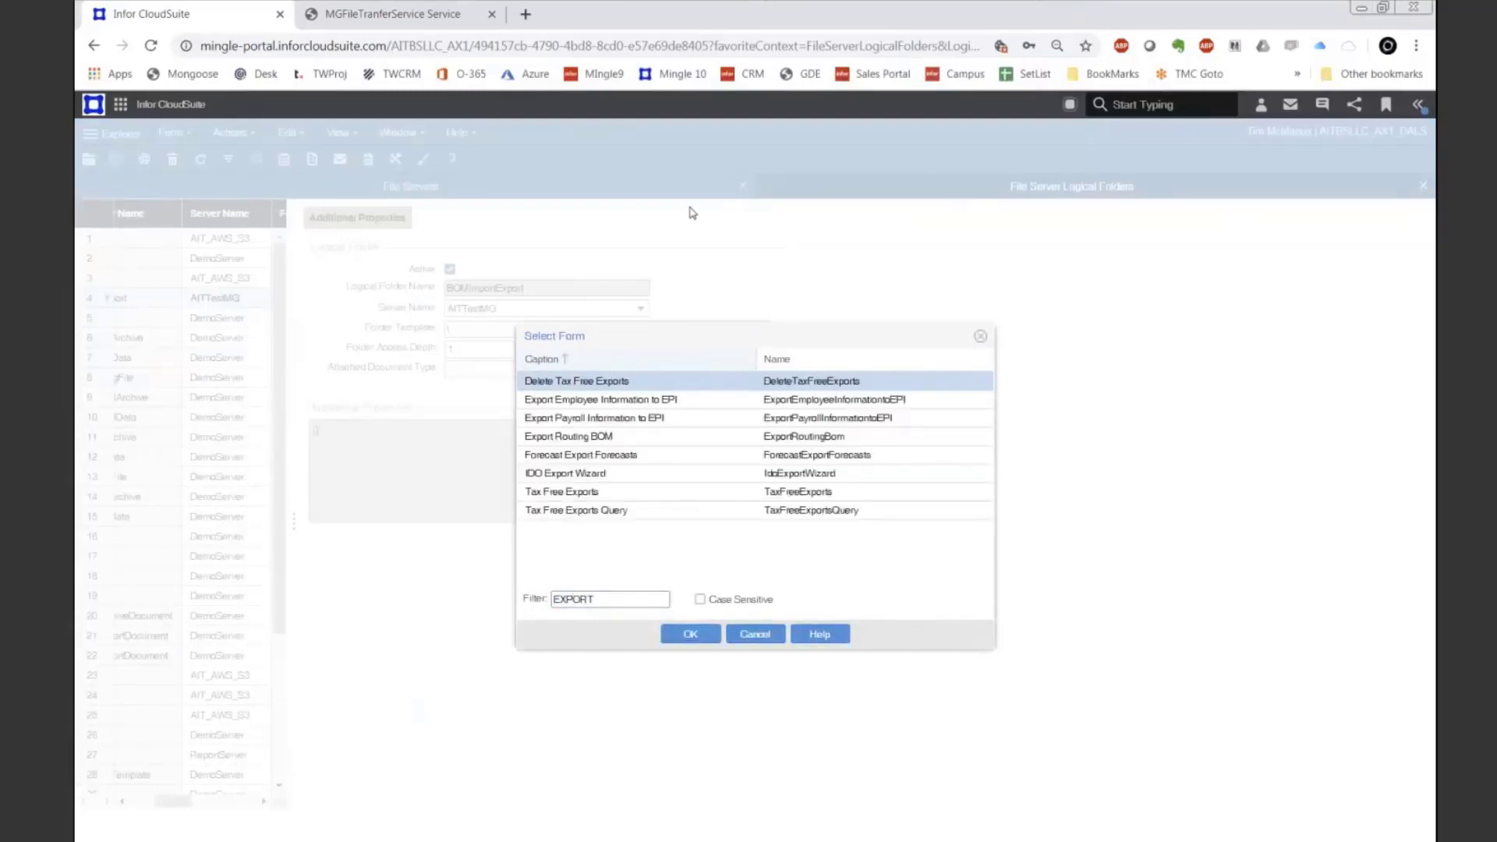
pyautogui.click(615, 603)
pyautogui.doubleClick(614, 598)
pyautogui.write('file ma')
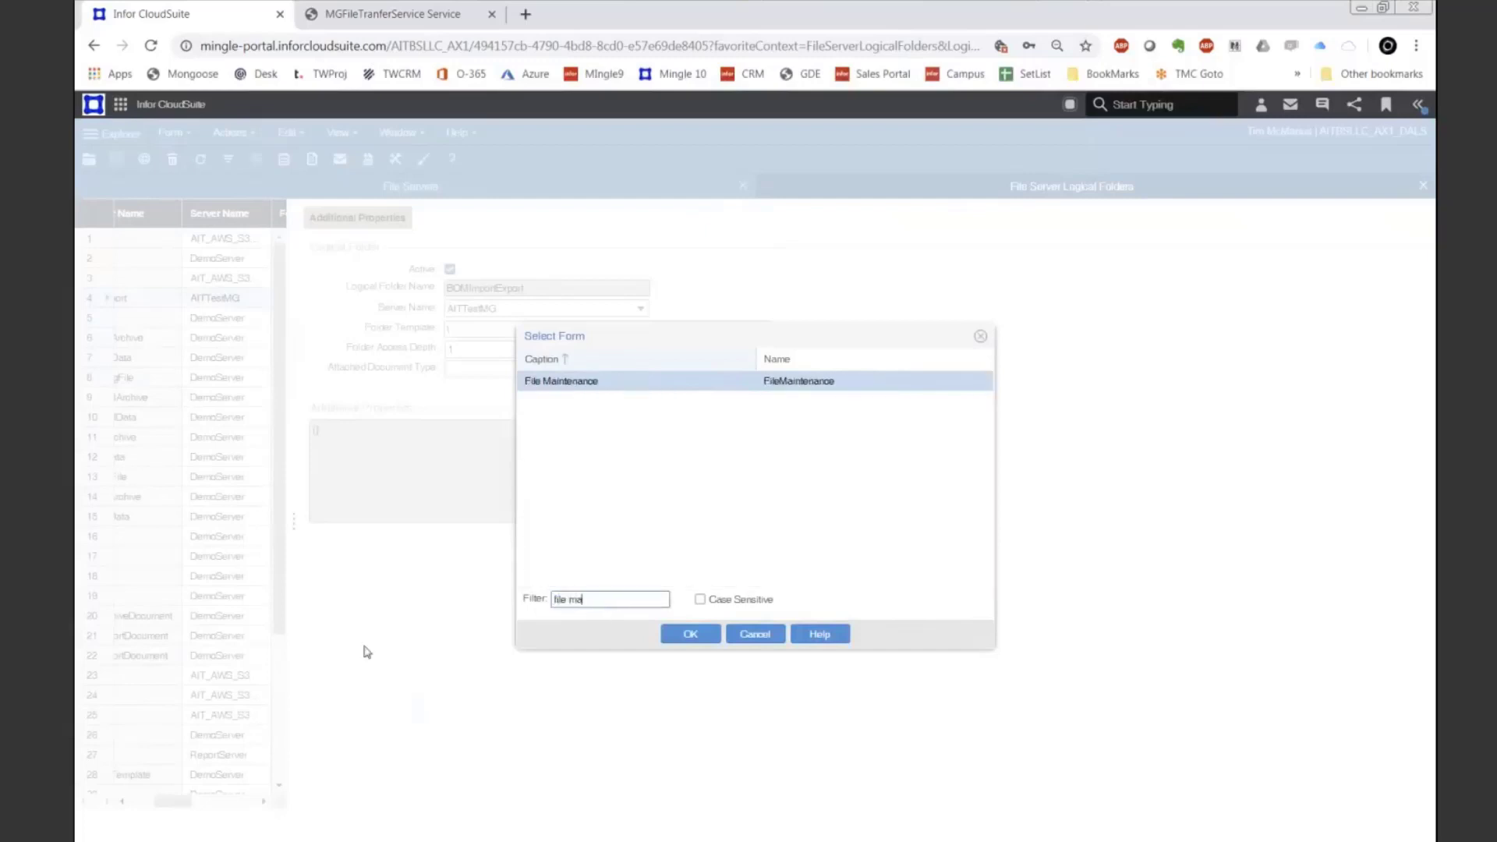
pyautogui.click(629, 390)
pyautogui.doubleClick(629, 387)
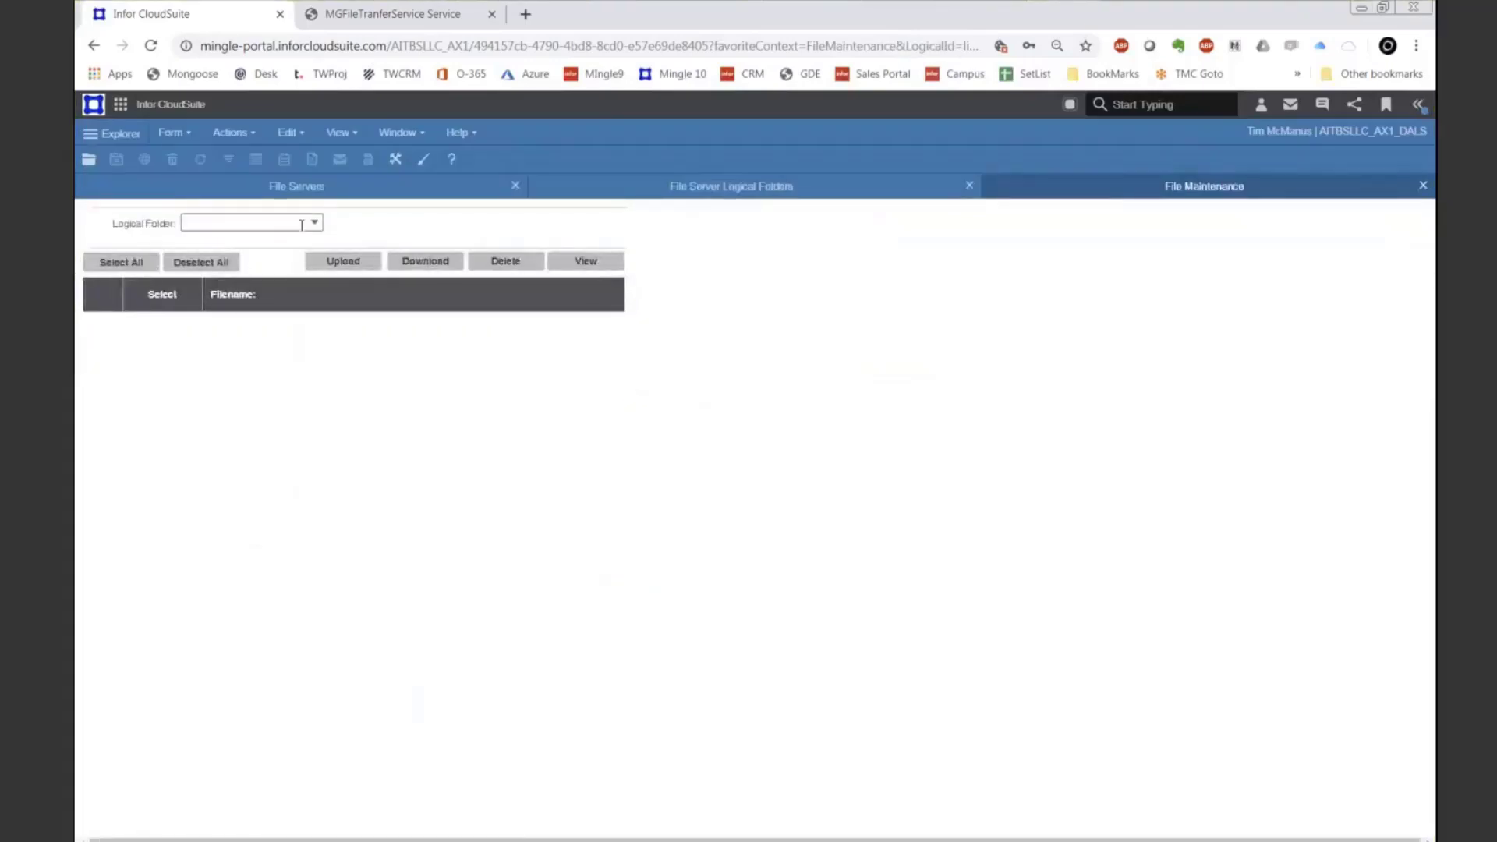
# Load the BOMImportExport logical folder in File Maintenance and bring up the Upload window
pyautogui.click(313, 223)
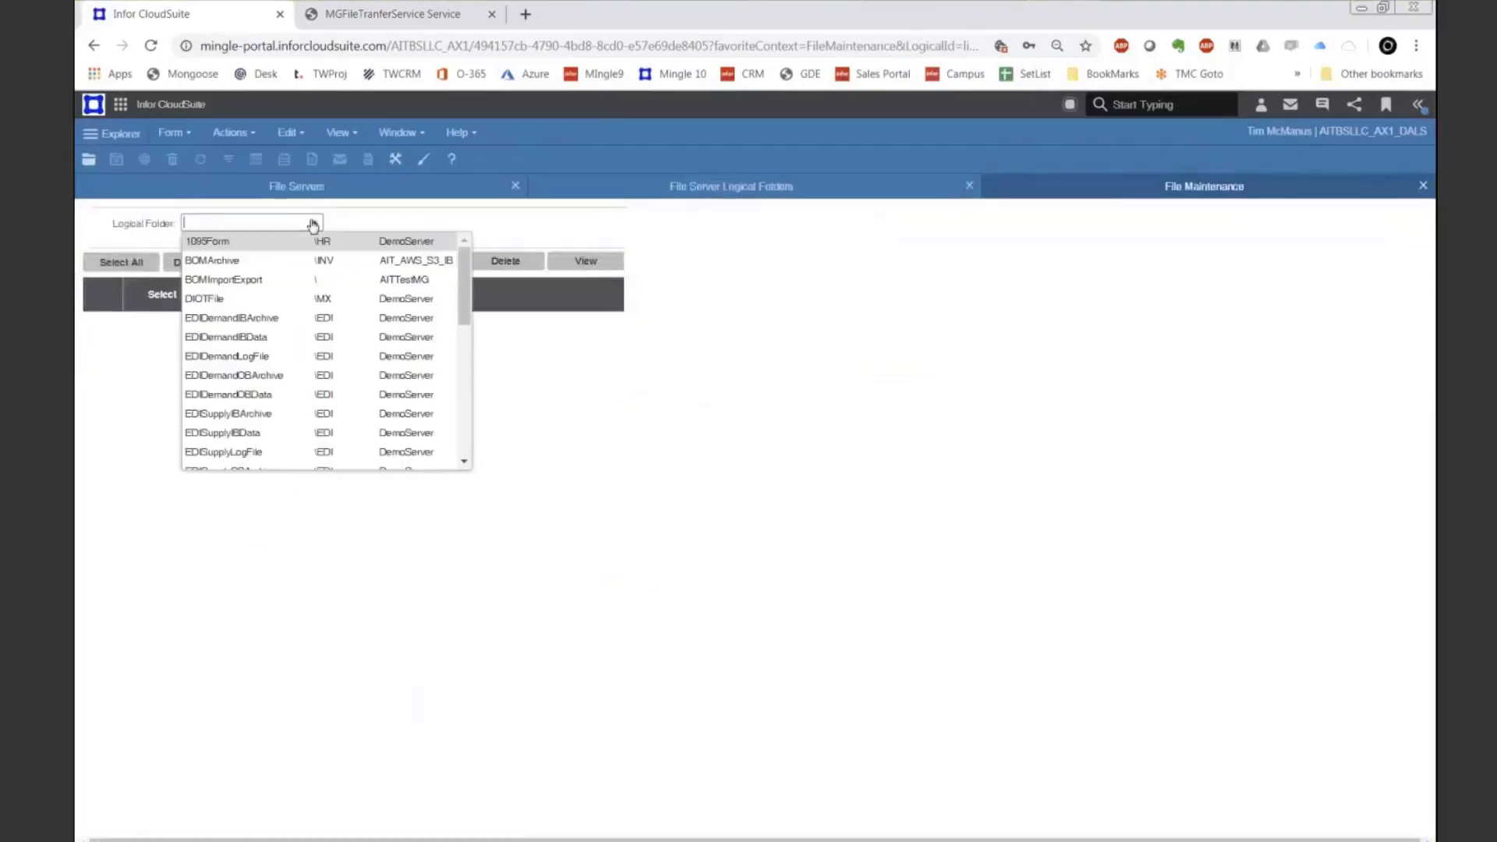
pyautogui.click(245, 279)
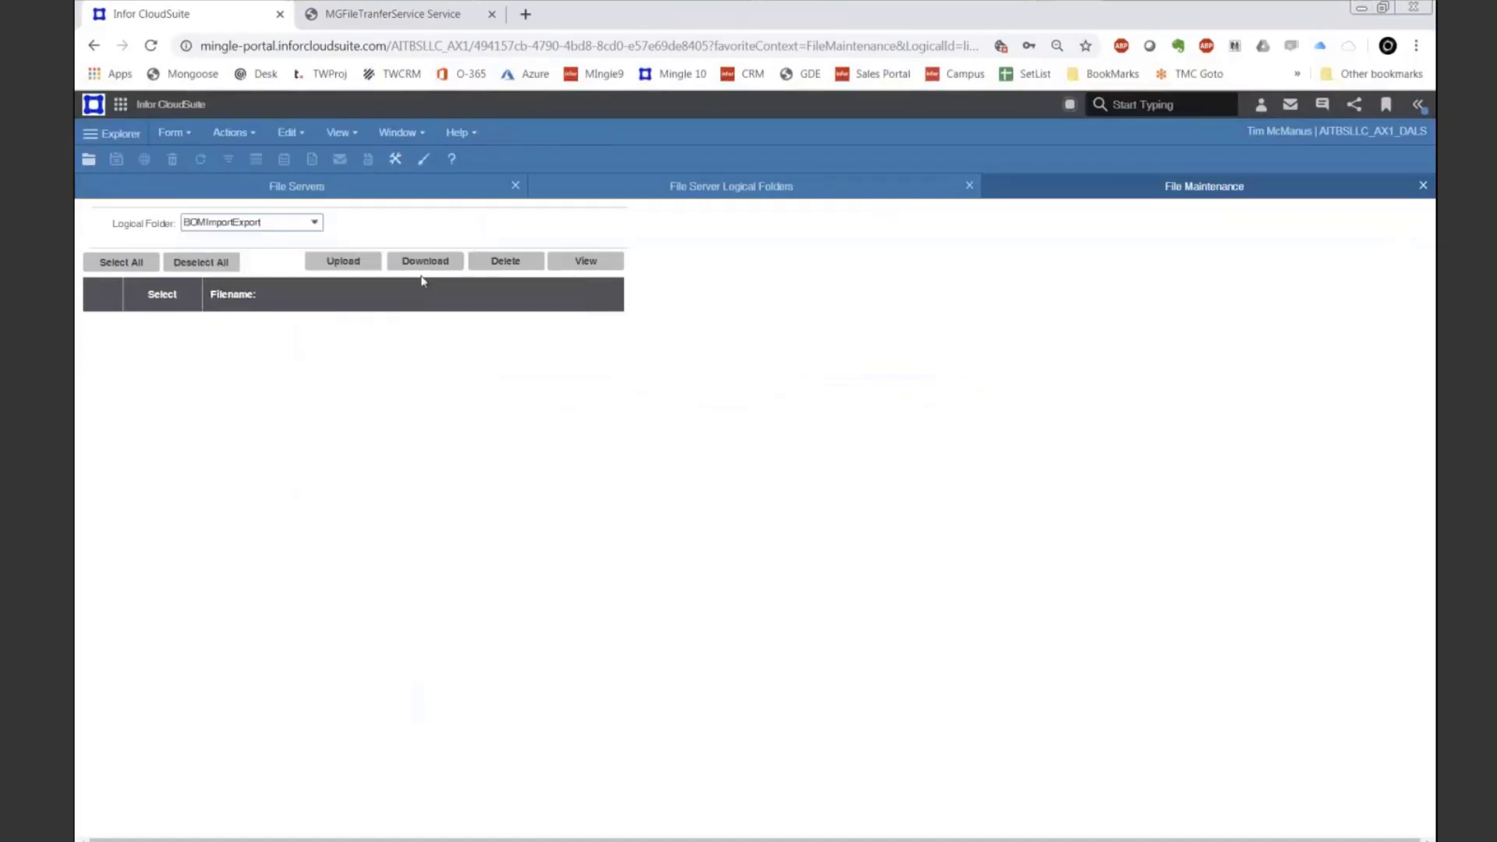
pyautogui.click(346, 261)
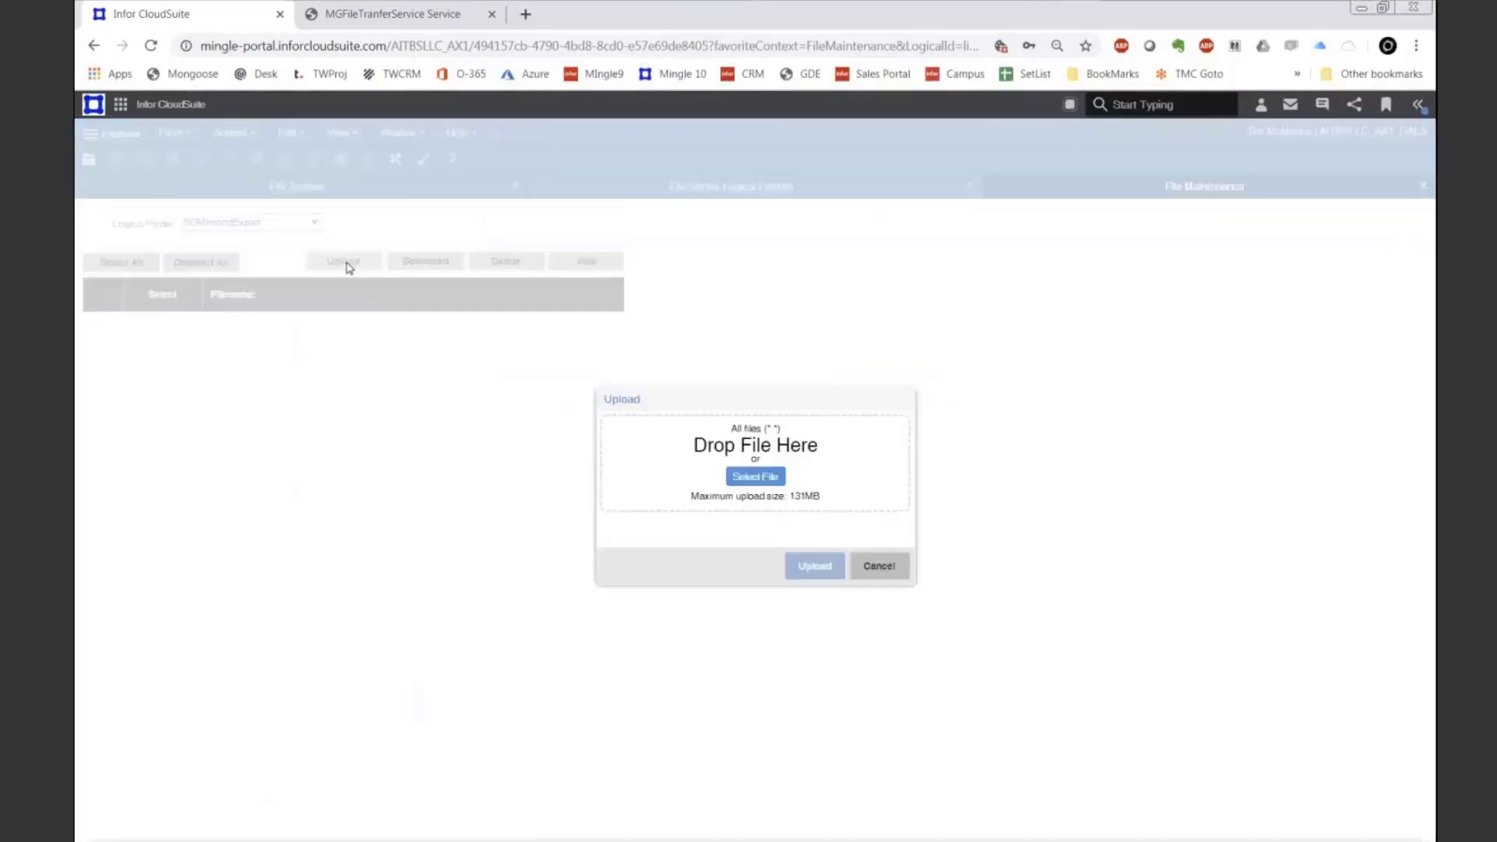
# Upload AITSS-20003.jpg from the SS2018 folder into the BOMImportExport folder
pyautogui.click(767, 482)
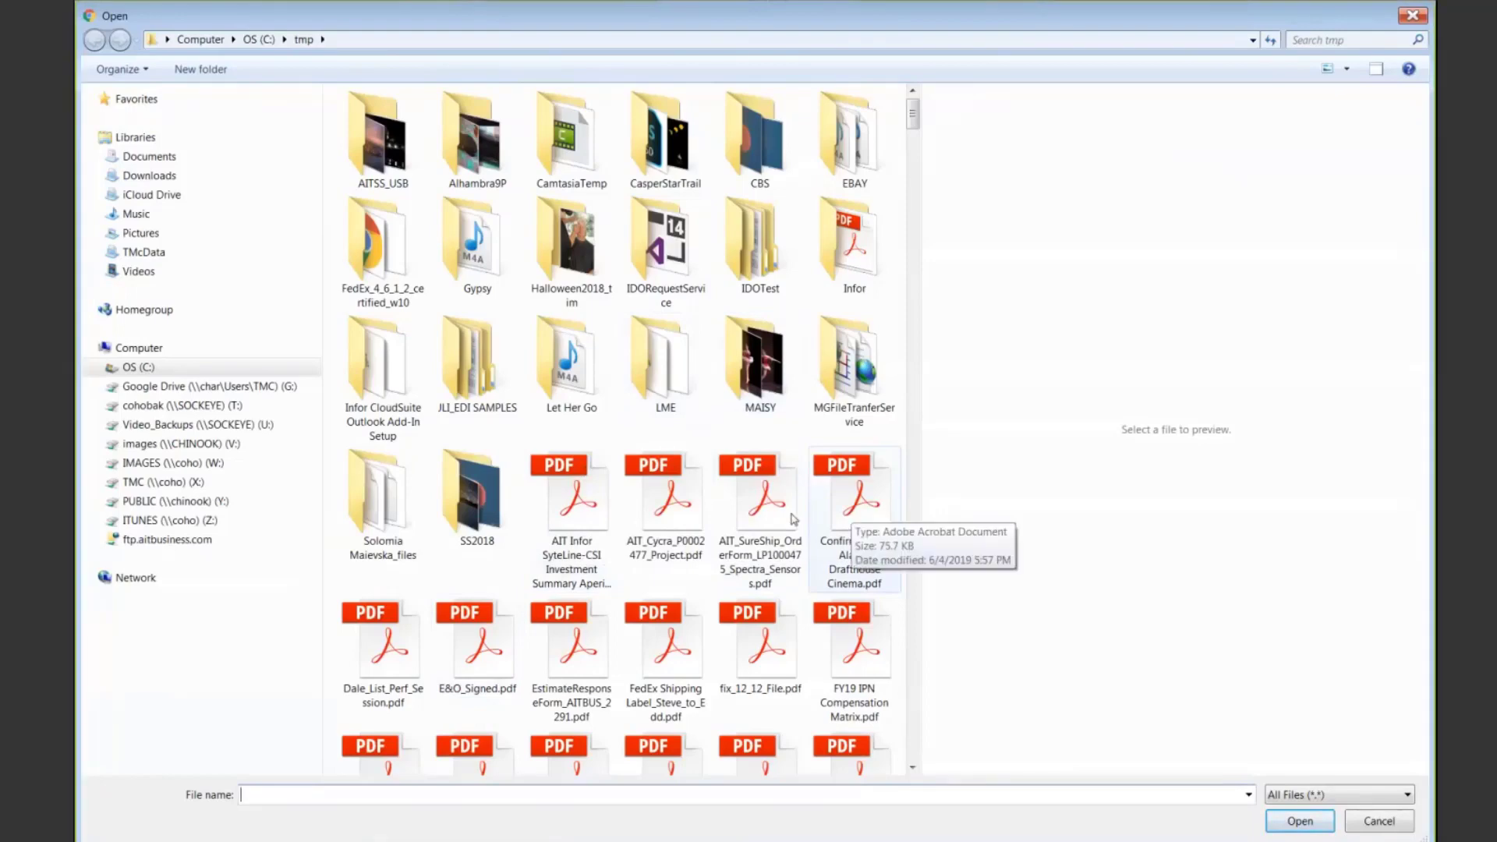
pyautogui.click(481, 495)
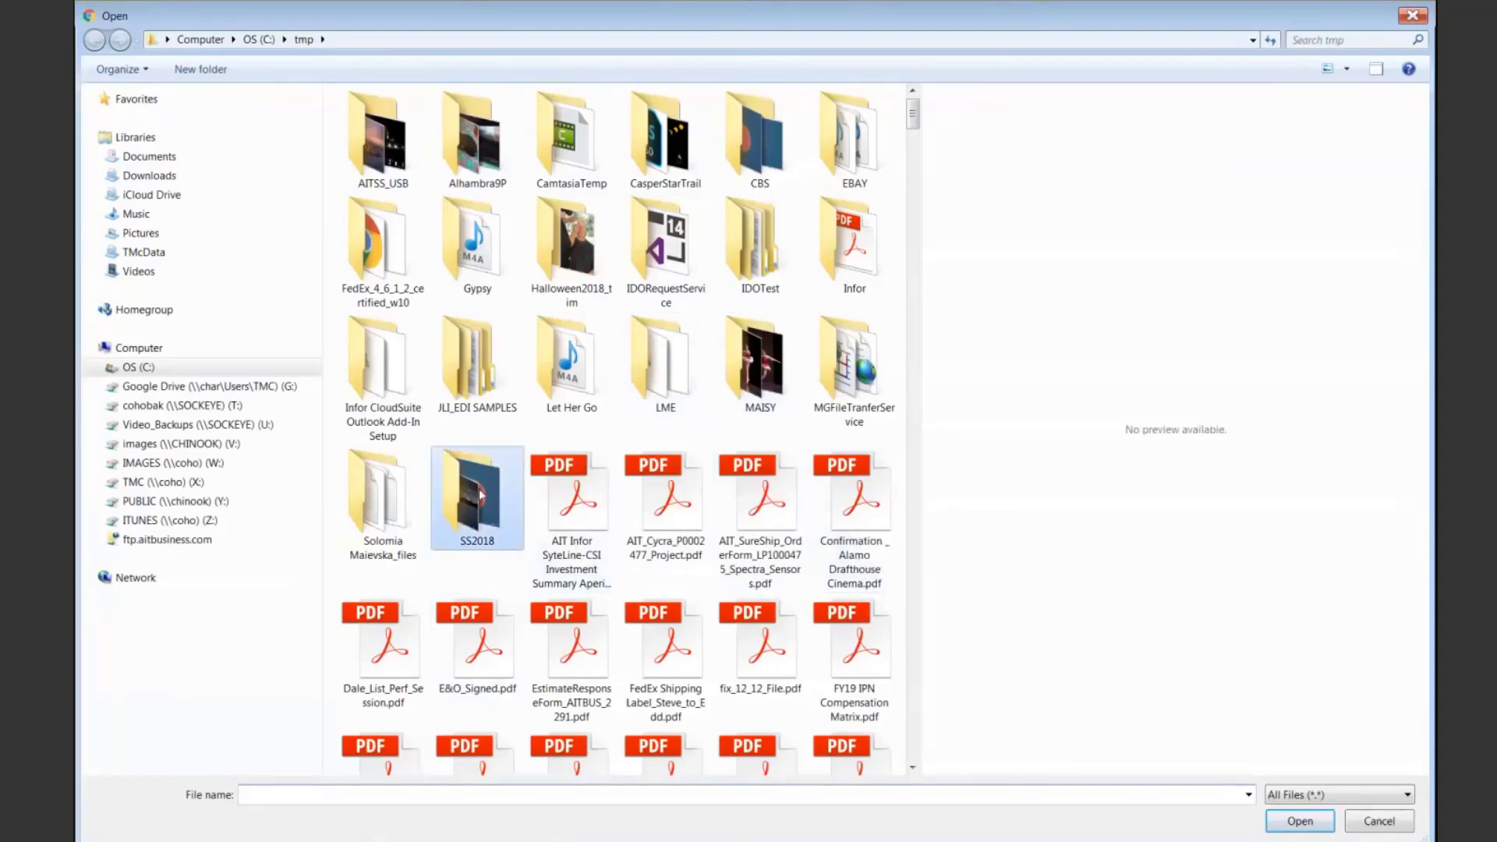
pyautogui.doubleClick(480, 495)
pyautogui.doubleClick(586, 141)
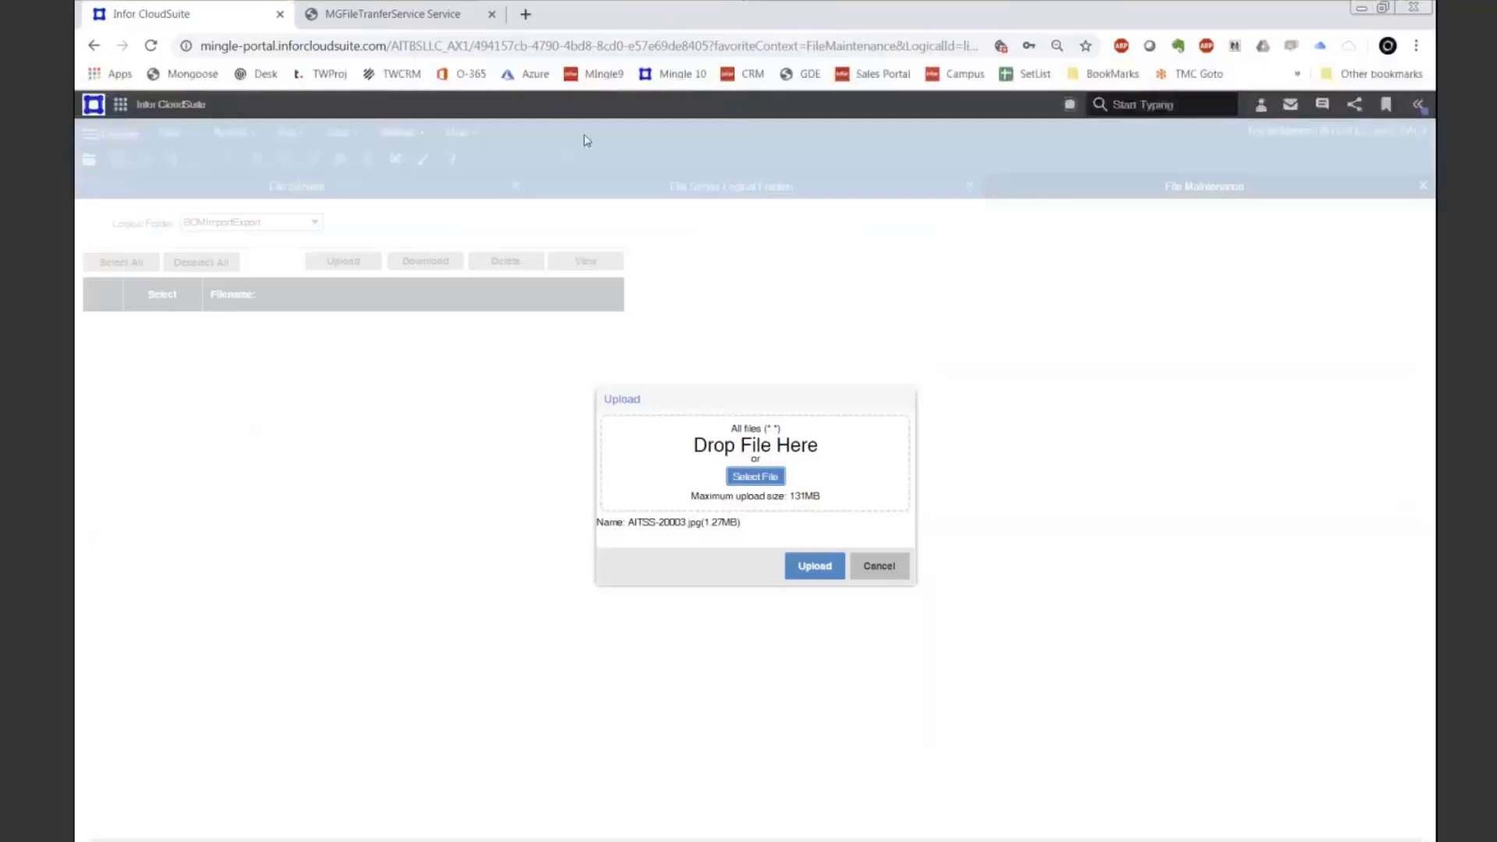
pyautogui.click(818, 570)
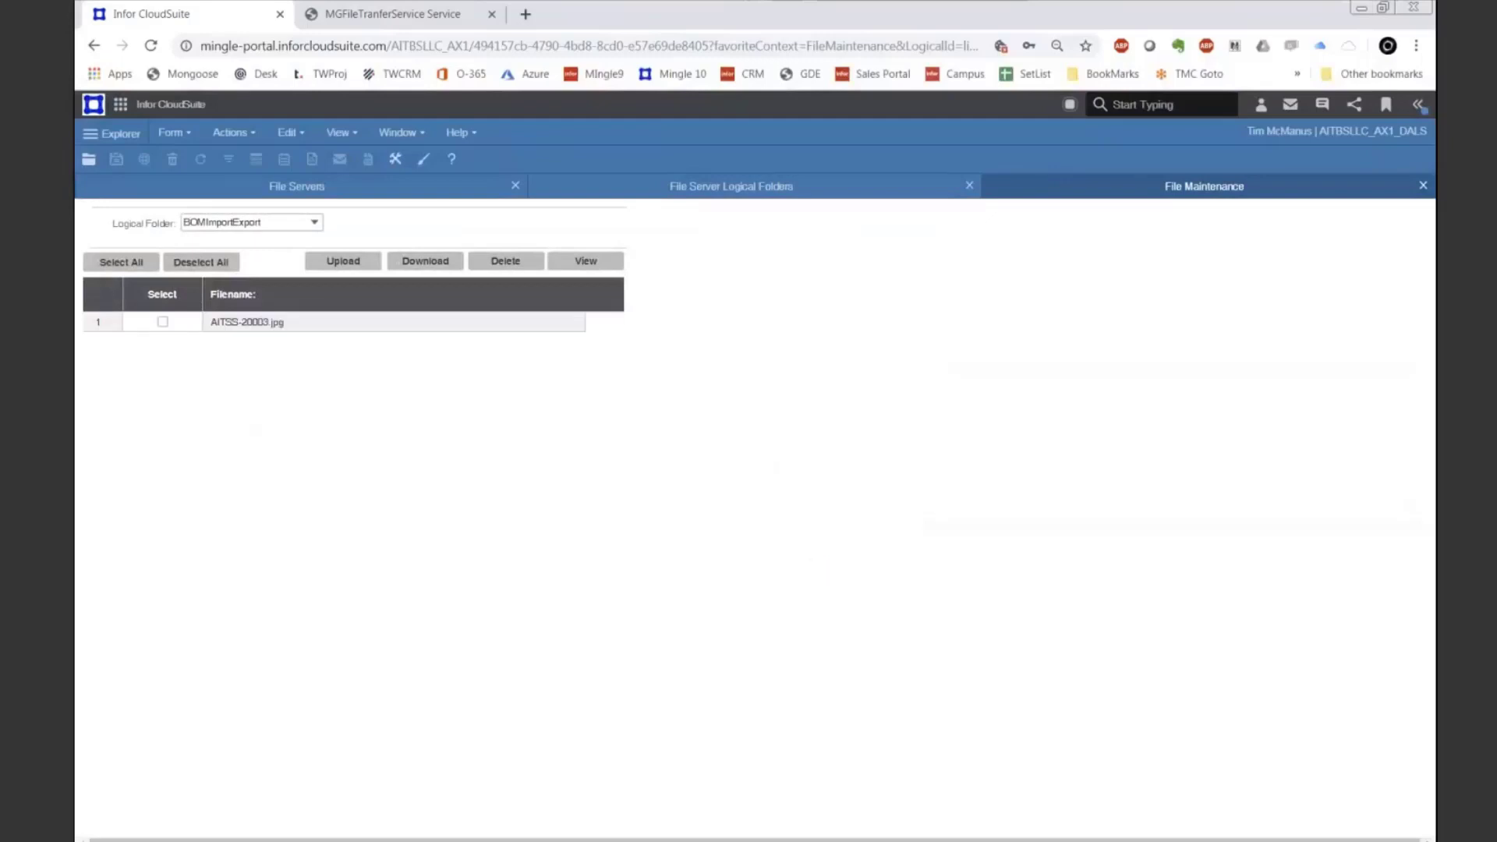
# On the remote server, show the CSI10Files folder and select the uploaded AITSS-20003 JPEG (1,300 KB)
pyautogui.hotkey('alt', 'Tab')
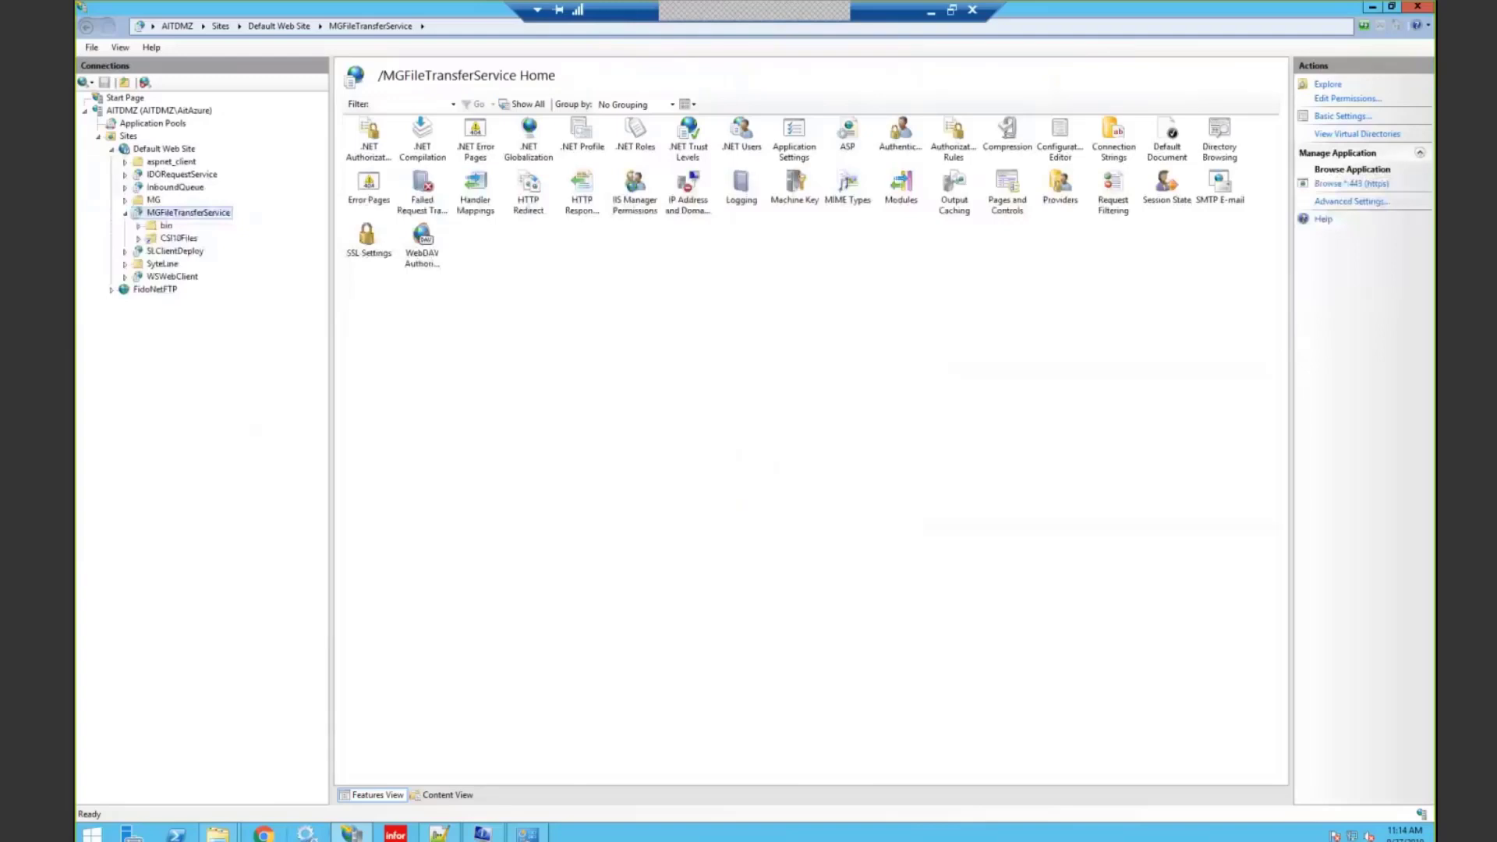
pyautogui.moveTo(218, 833)
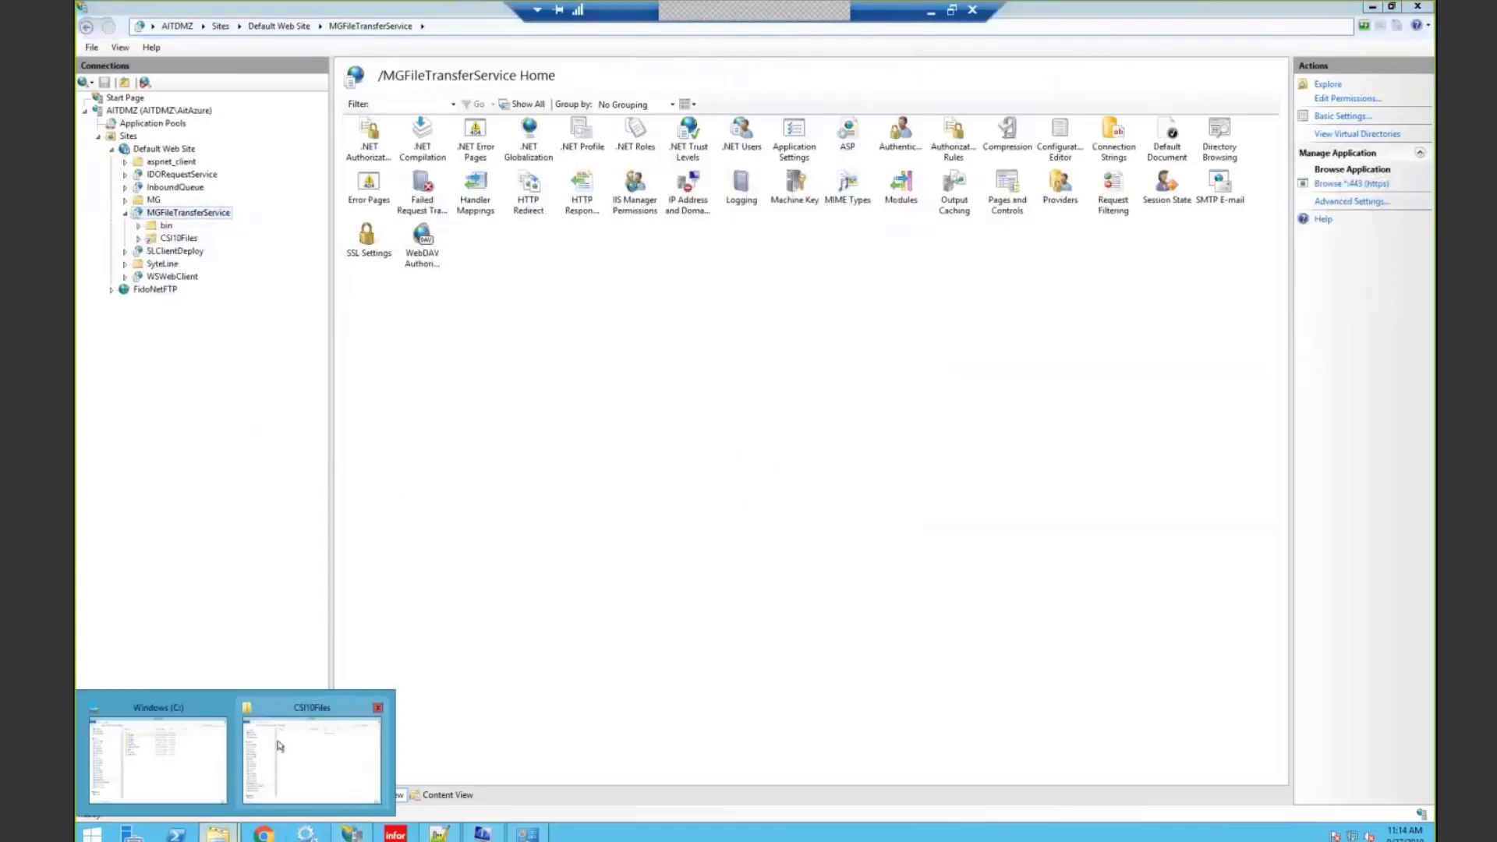
pyautogui.click(279, 746)
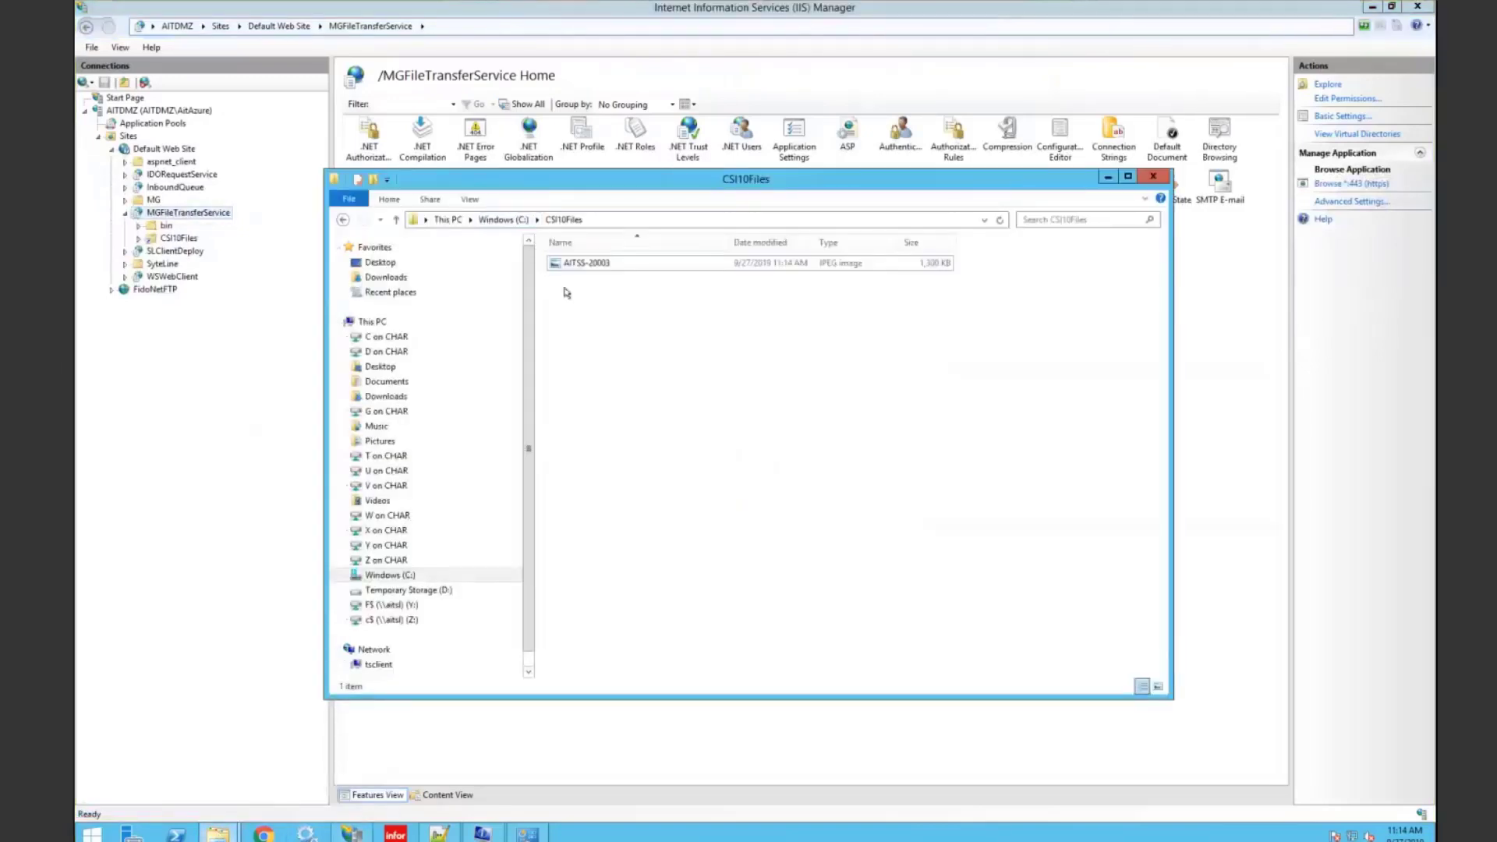
pyautogui.click(572, 262)
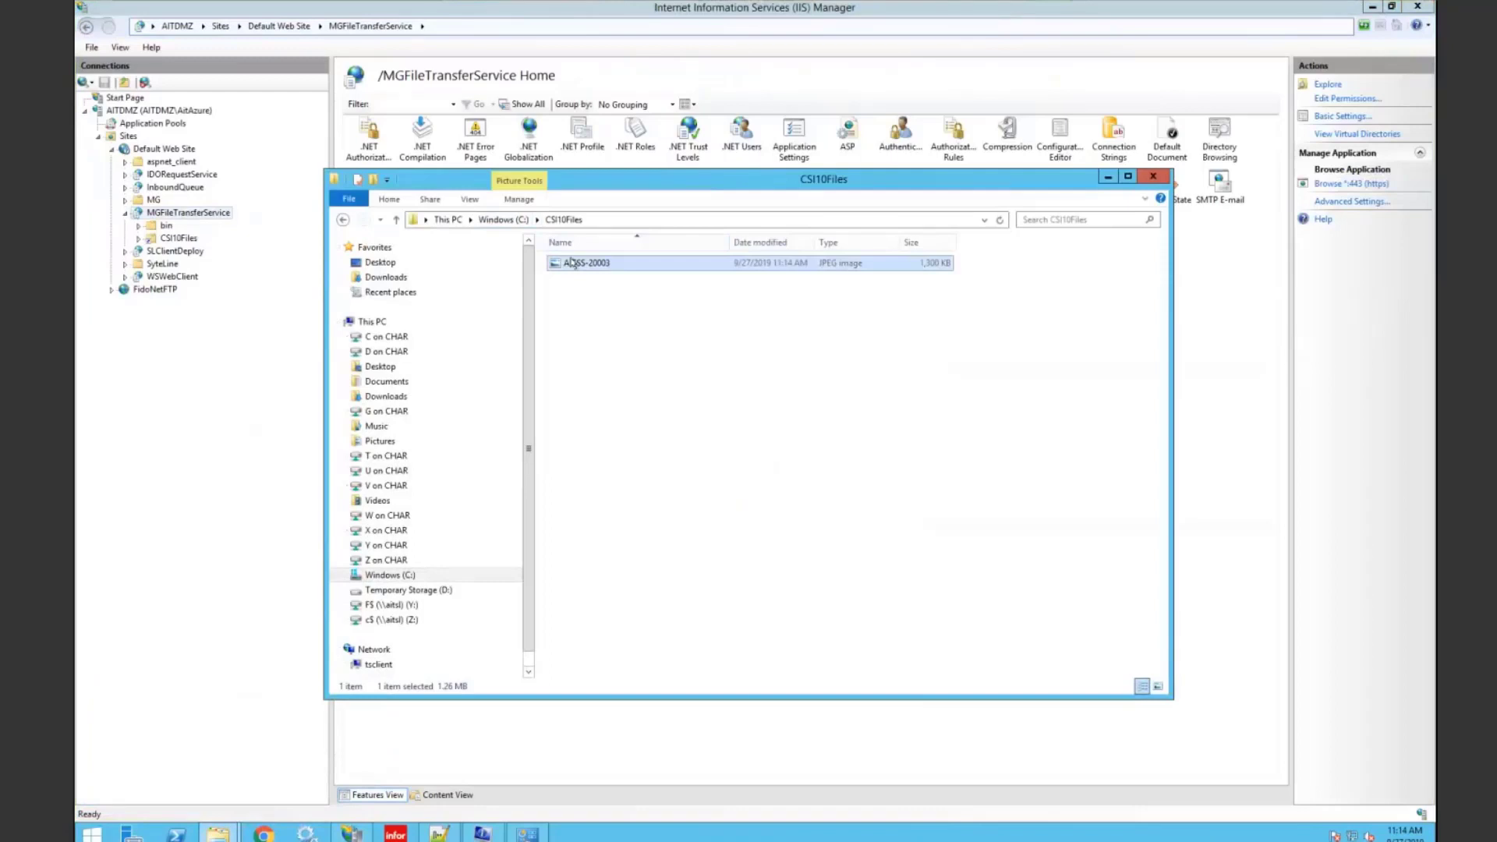